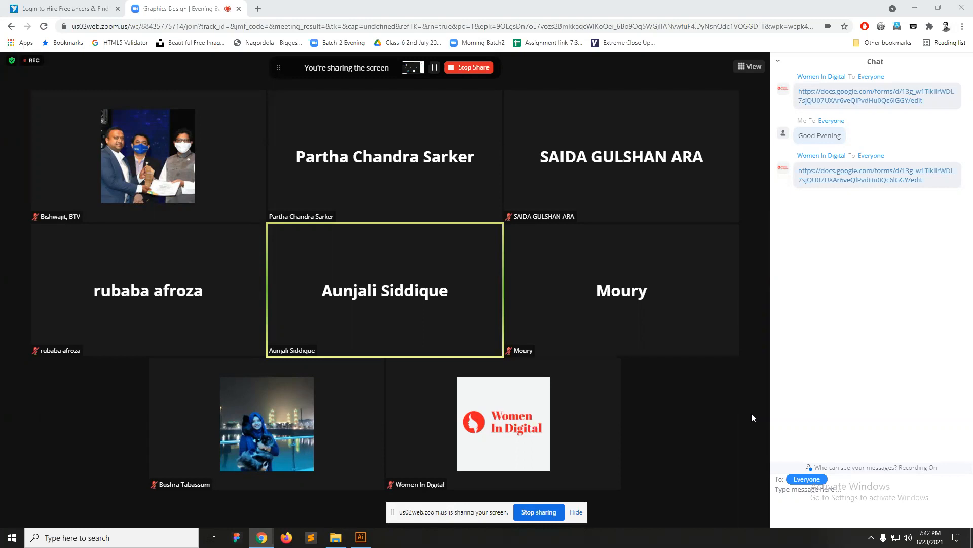
Switch to Illustrator and open the recent file meg-ad-design1.eps.
{"action": "mouse_move", "coordinate": [752, 413]}
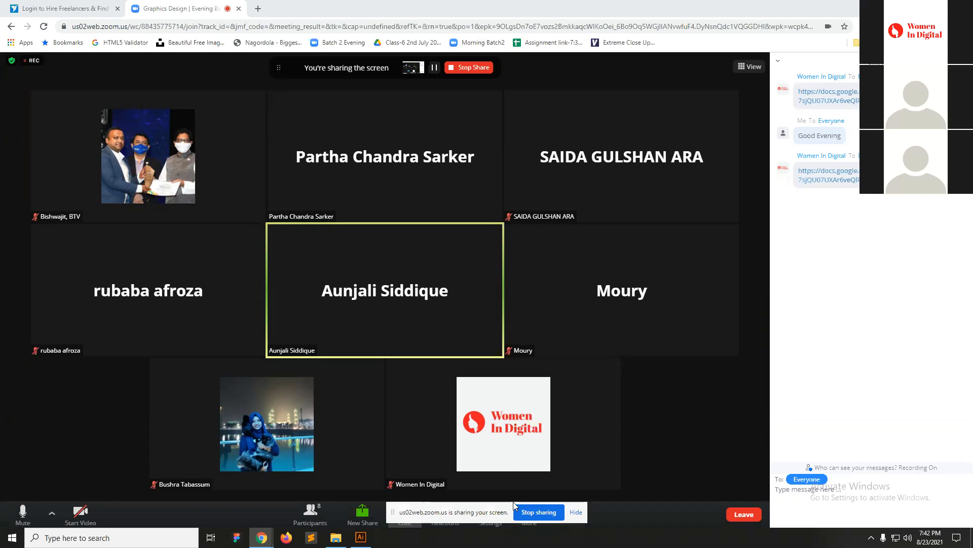
{"action": "left_click", "coordinate": [360, 536]}
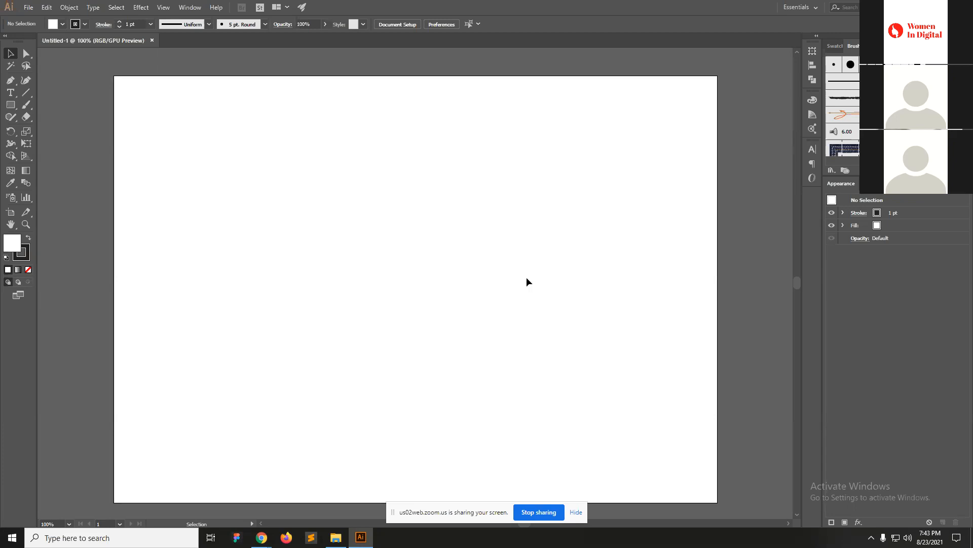
{"action": "left_click", "coordinate": [30, 7]}
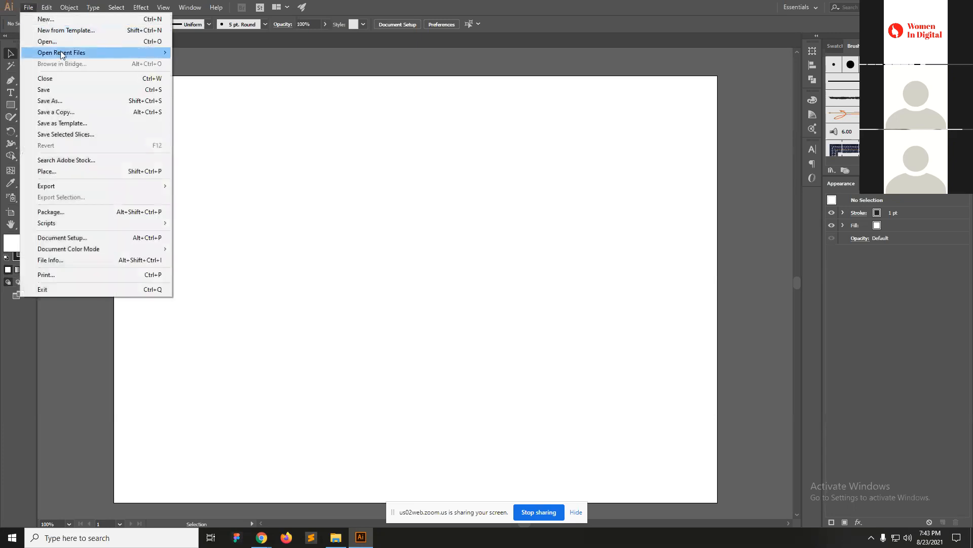
{"action": "mouse_move", "coordinate": [67, 53]}
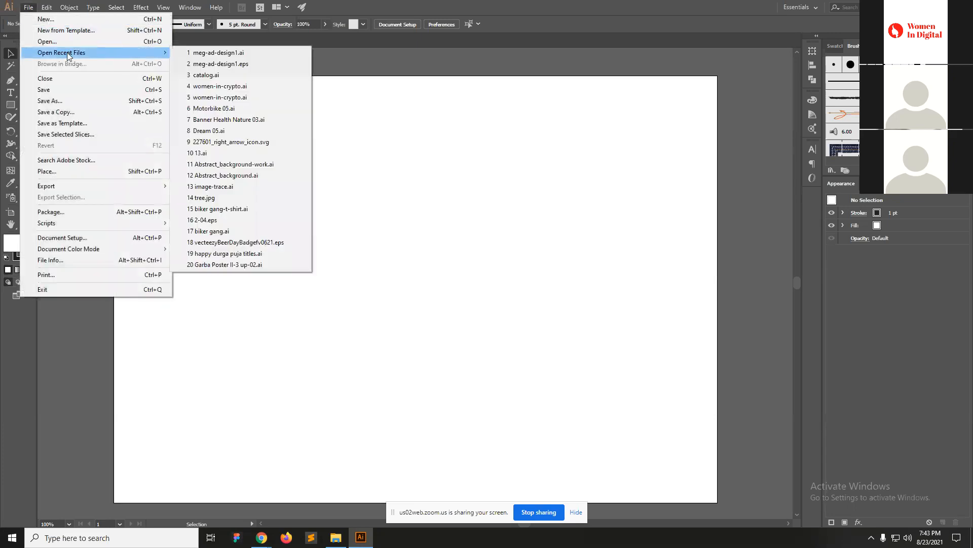
{"action": "left_click", "coordinate": [246, 64]}
{"action": "left_click", "coordinate": [537, 287]}
Examine the ad's overall layout, grey background, logo group and HAKS INDUSTRIES LTD. title at close range.
{"action": "left_click_drag", "start_coordinate": [557, 287], "coordinate": [432, 277]}
{"action": "left_click", "coordinate": [432, 254], "text": "ctrl"}
{"action": "left_click_drag", "start_coordinate": [475, 239], "coordinate": [503, 263]}
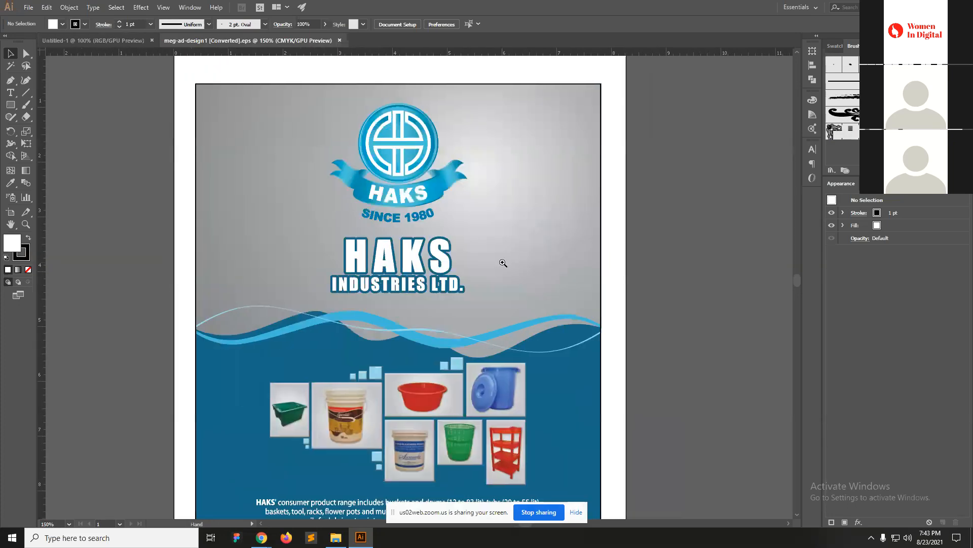
{"action": "left_click", "coordinate": [447, 278], "text": "ctrl+alt"}
{"action": "left_click_drag", "start_coordinate": [469, 300], "coordinate": [485, 251]}
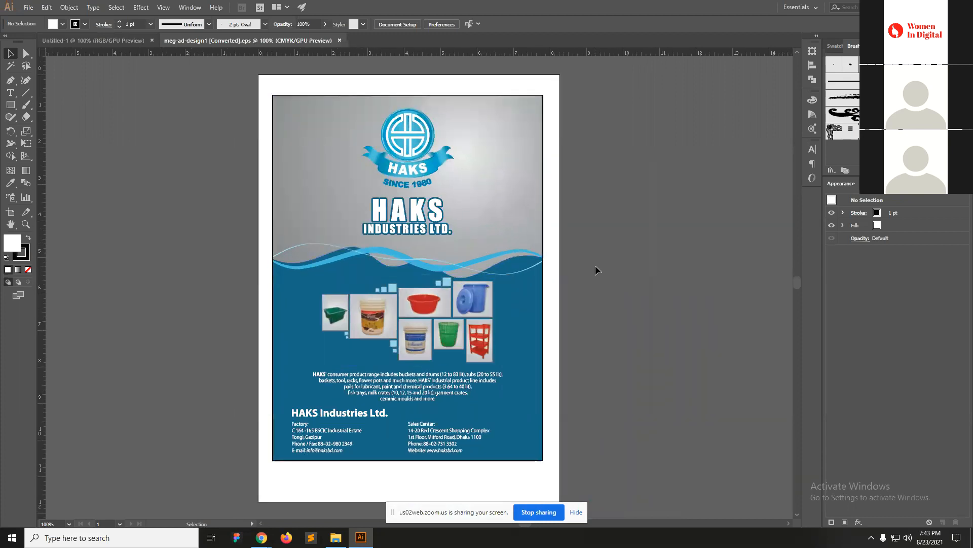
{"action": "left_click", "coordinate": [343, 190], "text": "ctrl"}
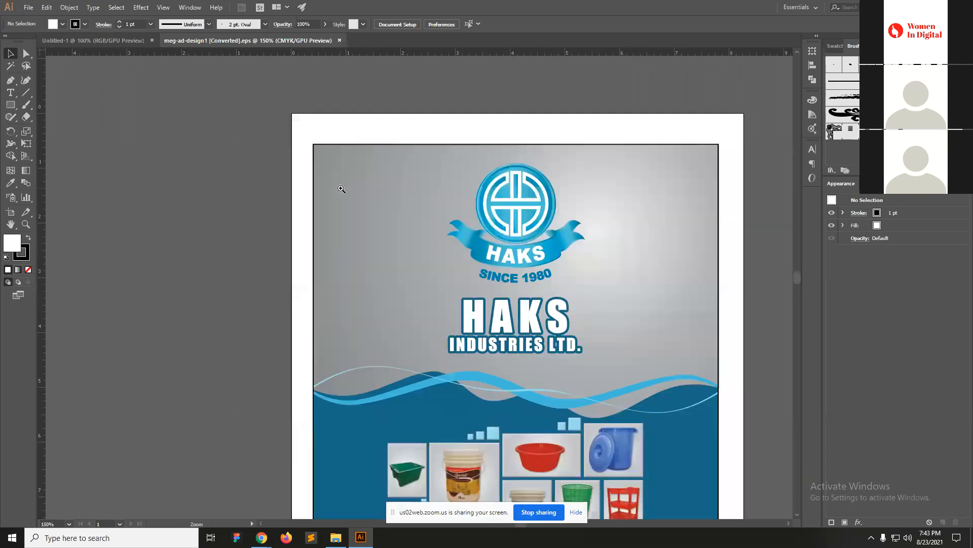
{"action": "left_click", "coordinate": [501, 287], "text": "ctrl"}
{"action": "left_click", "coordinate": [628, 197]}
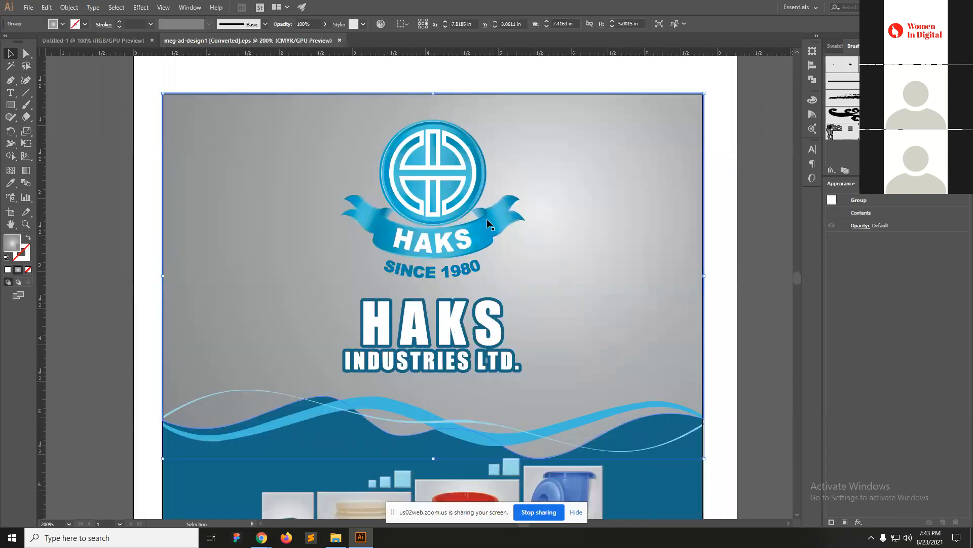
{"action": "left_click", "coordinate": [425, 224]}
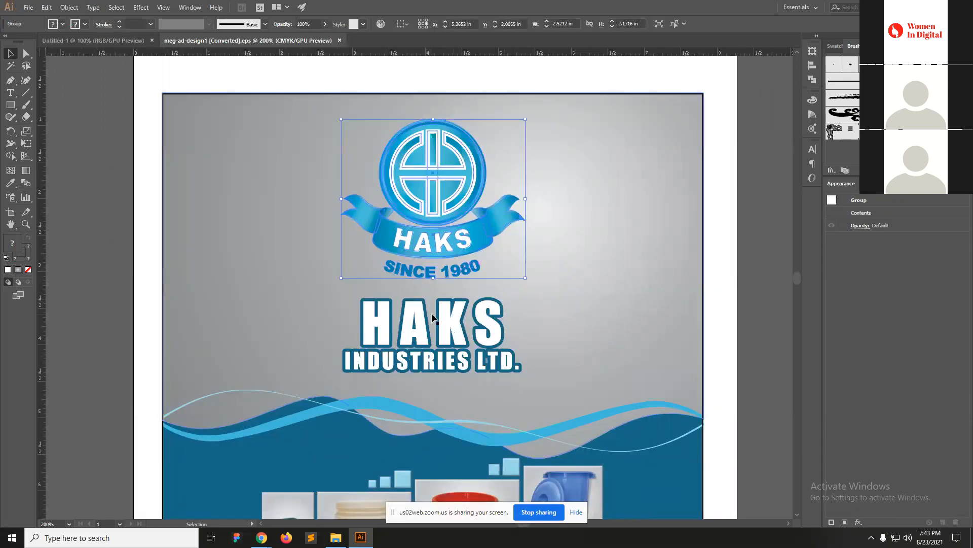
{"action": "left_click", "coordinate": [418, 336]}
Inspect the ad's wave shapes and the product photo group below them.
{"action": "scroll", "coordinate": [351, 256], "scroll_direction": "down", "scroll_amount": 3}
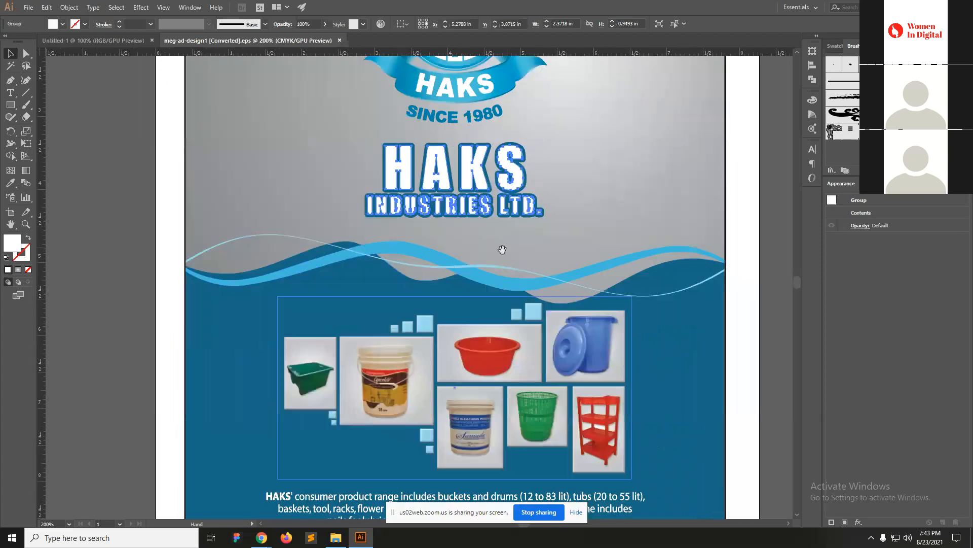
{"action": "left_click", "coordinate": [350, 256]}
{"action": "scroll", "coordinate": [482, 238], "scroll_direction": "down", "scroll_amount": 3}
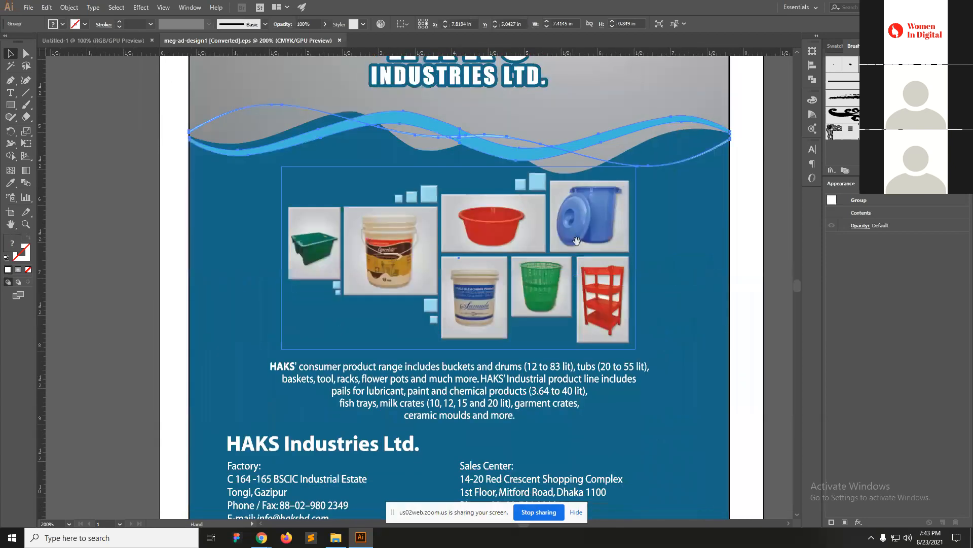
{"action": "left_click", "coordinate": [431, 231]}
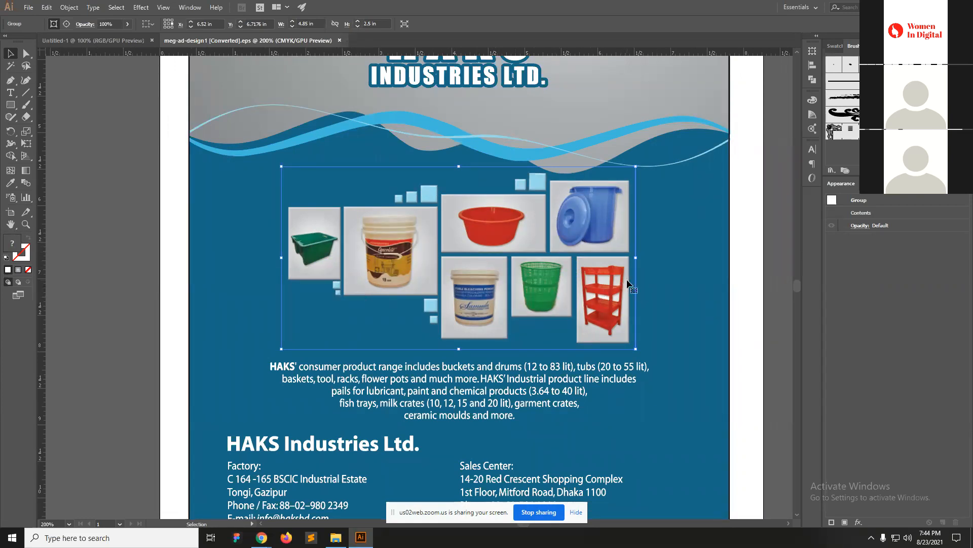
{"action": "left_click_drag", "start_coordinate": [567, 325], "coordinate": [530, 285]}
{"action": "scroll", "coordinate": [530, 285], "scroll_direction": "up", "scroll_amount": 4}
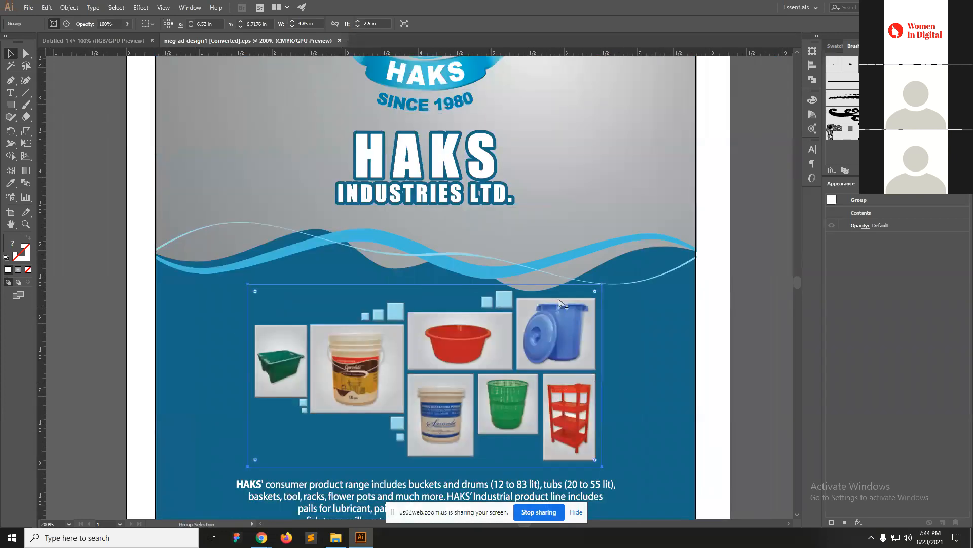
{"action": "key", "text": "ctrl+minus"}
Open the recent file catalog.ai without resolving its missing fonts.
{"action": "left_click", "coordinate": [28, 7]}
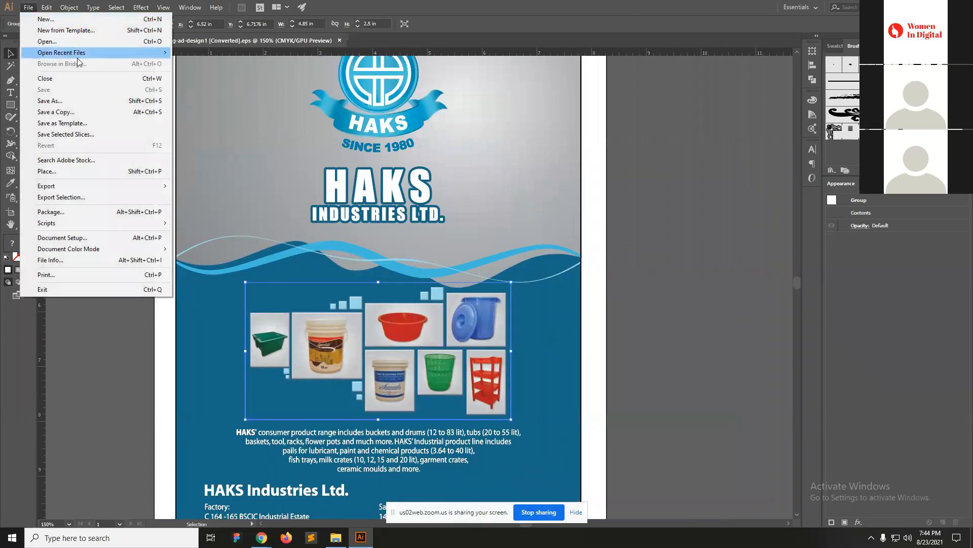
{"action": "mouse_move", "coordinate": [80, 54]}
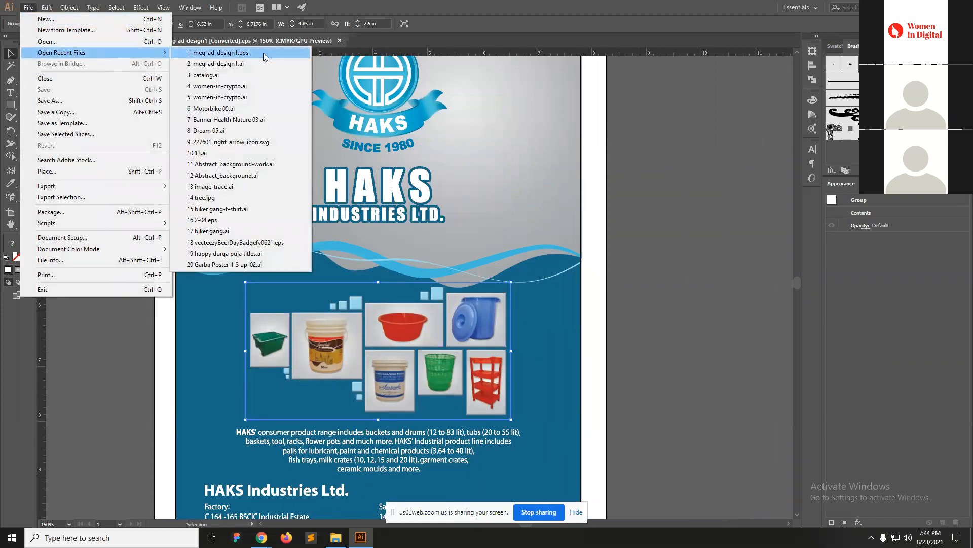
{"action": "left_click", "coordinate": [249, 78]}
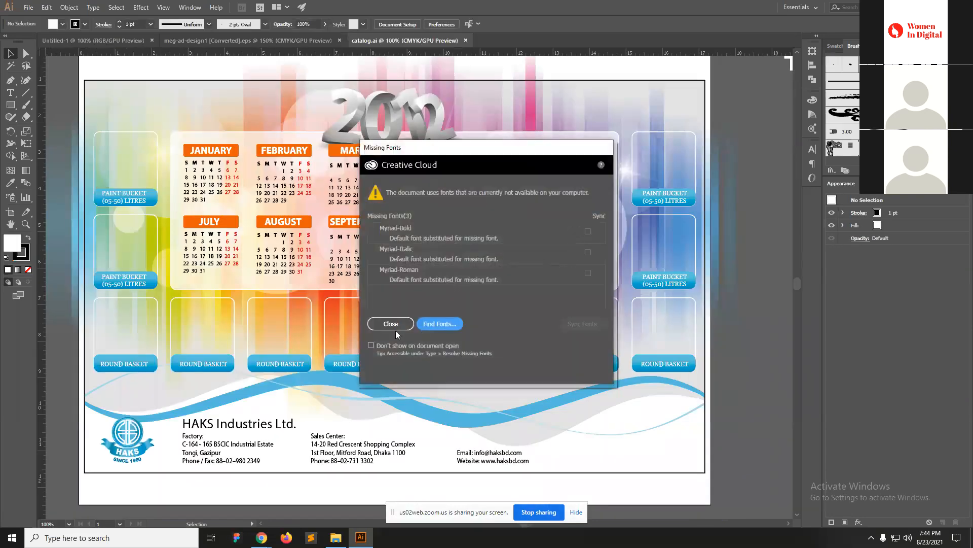
{"action": "left_click", "coordinate": [394, 325]}
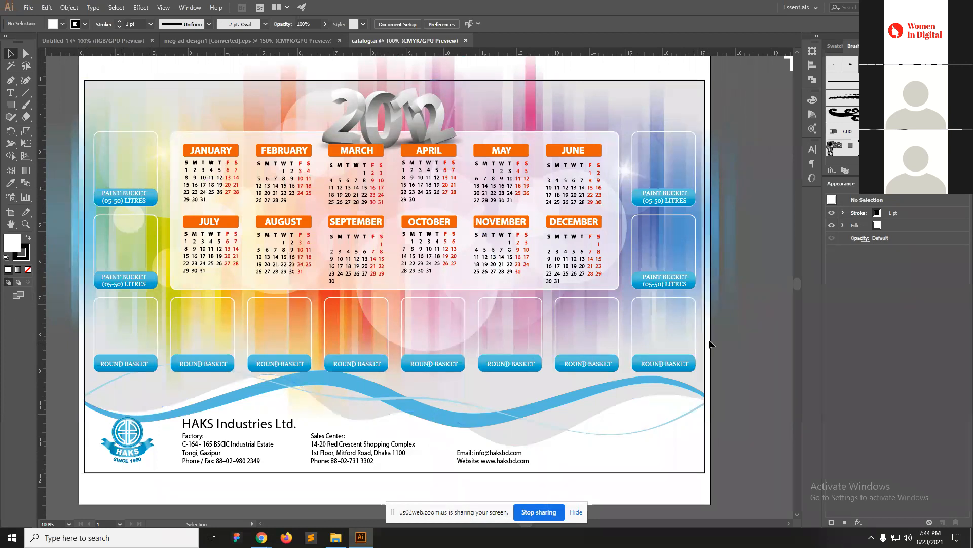
Return to the meg-ad-design1 document and examine its arrangement of framed product photos up close.
{"action": "key", "text": "ctrl+Tab"}
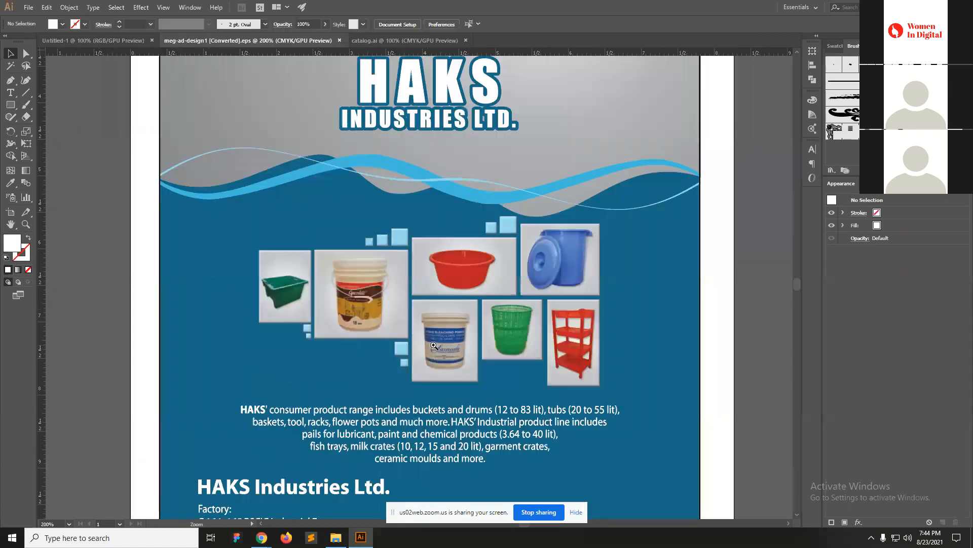
{"action": "key", "text": "ctrl+equal"}
{"action": "key", "text": "ctrl+equal"}
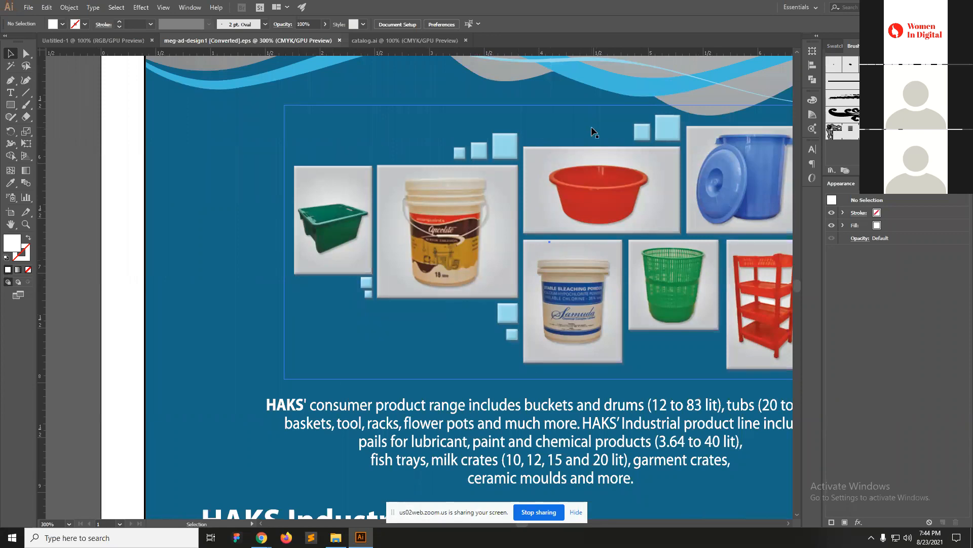
{"action": "scroll", "coordinate": [560, 133], "scroll_direction": "right", "scroll_amount": 5}
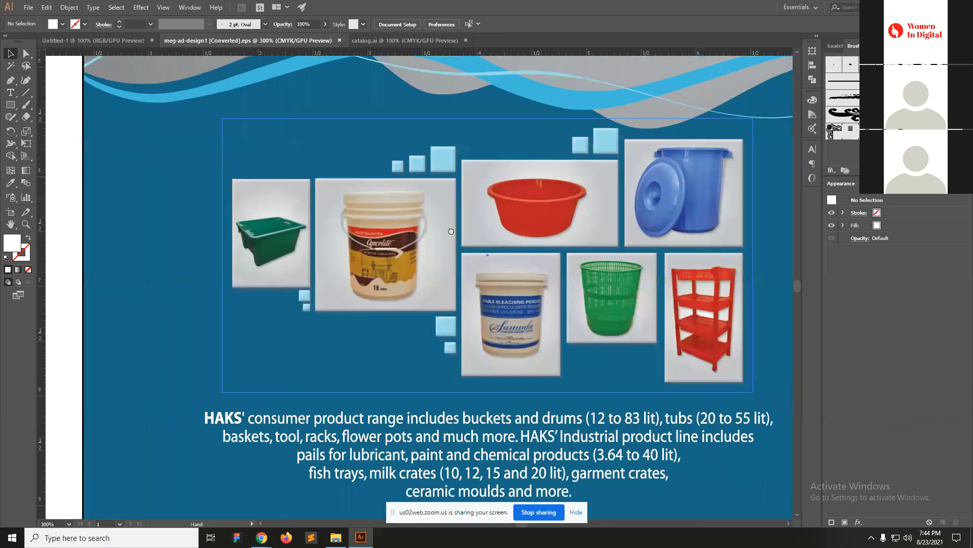
{"action": "scroll", "coordinate": [507, 229], "scroll_direction": "up", "scroll_amount": 2}
{"action": "scroll", "coordinate": [378, 320], "scroll_direction": "down", "scroll_amount": 1}
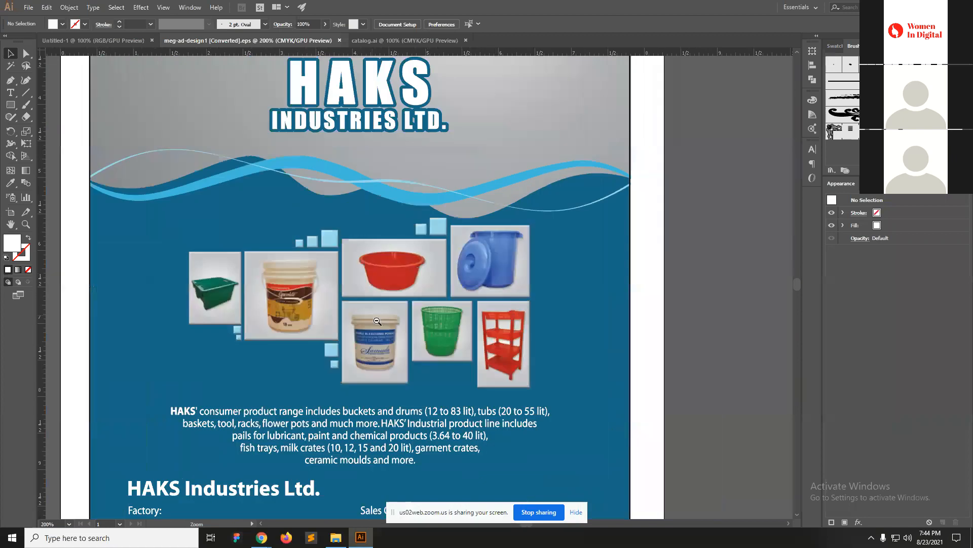
{"action": "scroll", "coordinate": [377, 321], "scroll_direction": "down", "scroll_amount": 1}
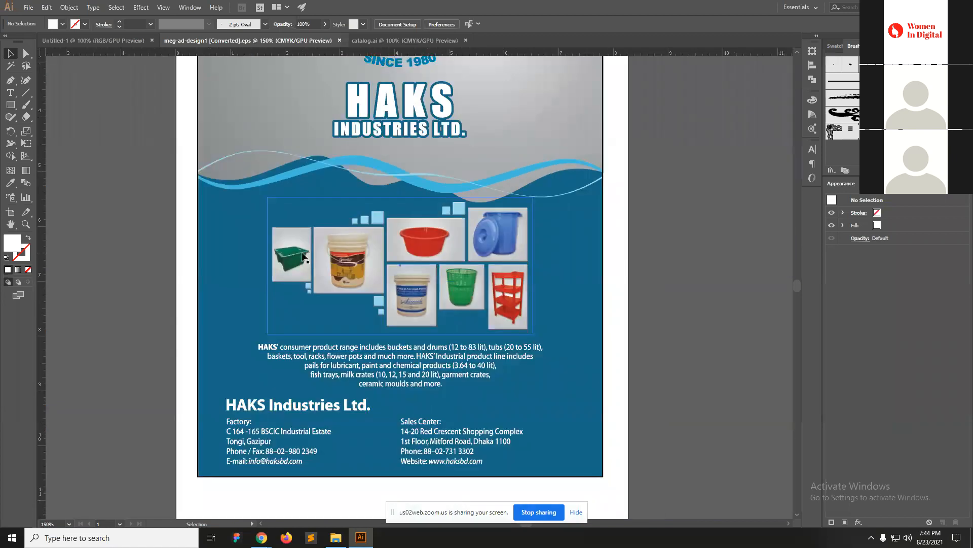
In the blank Untitled-1 document, draw a plain rectangle about 9.71 in wide and 5.85 in high.
{"action": "left_click", "coordinate": [95, 40]}
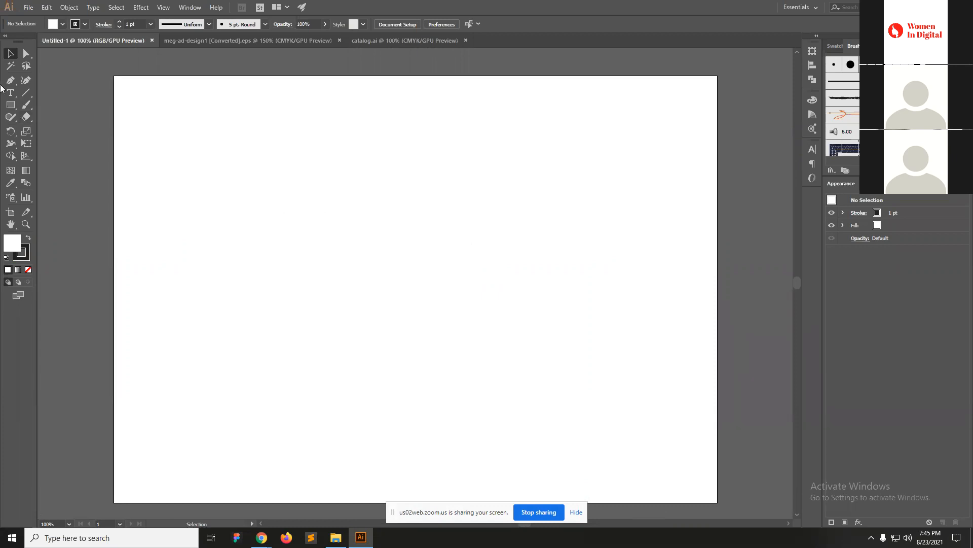
{"action": "left_click", "coordinate": [10, 105]}
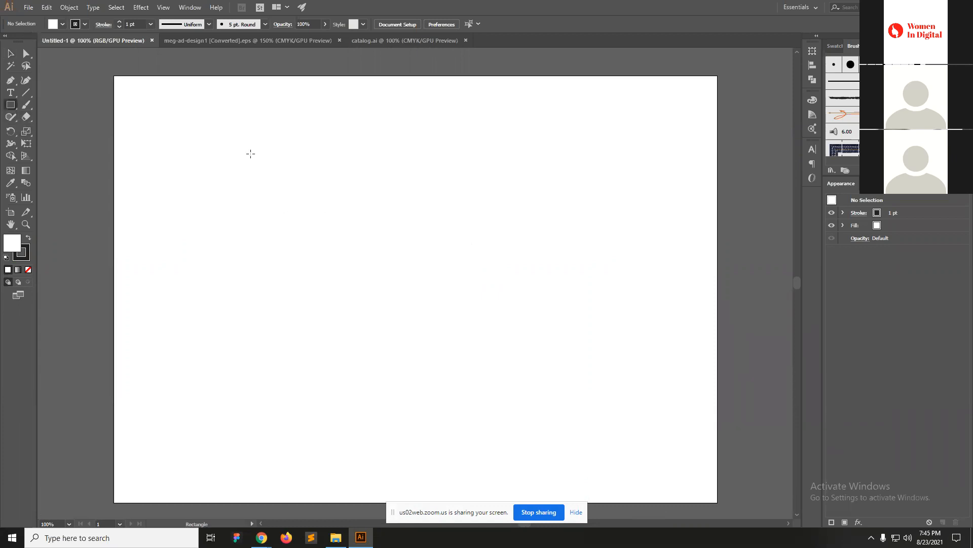
{"action": "left_click", "coordinate": [11, 105]}
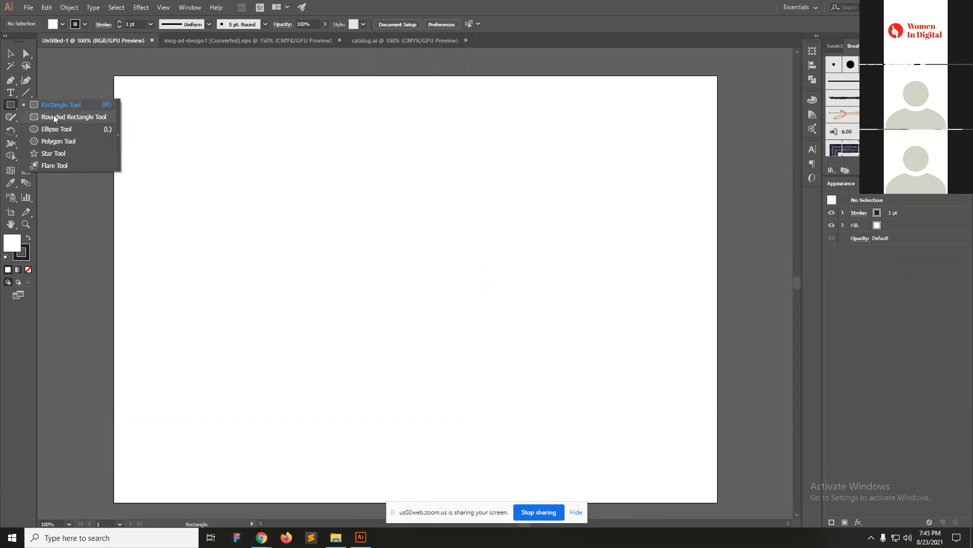
{"action": "left_click", "coordinate": [42, 105]}
{"action": "left_click_drag", "start_coordinate": [214, 123], "coordinate": [569, 337]}
Draw a rounded rectangle about 6.26 in wide and 4.75 in high overlapping the plain rectangle's lower-right corner.
{"action": "left_click", "coordinate": [10, 105]}
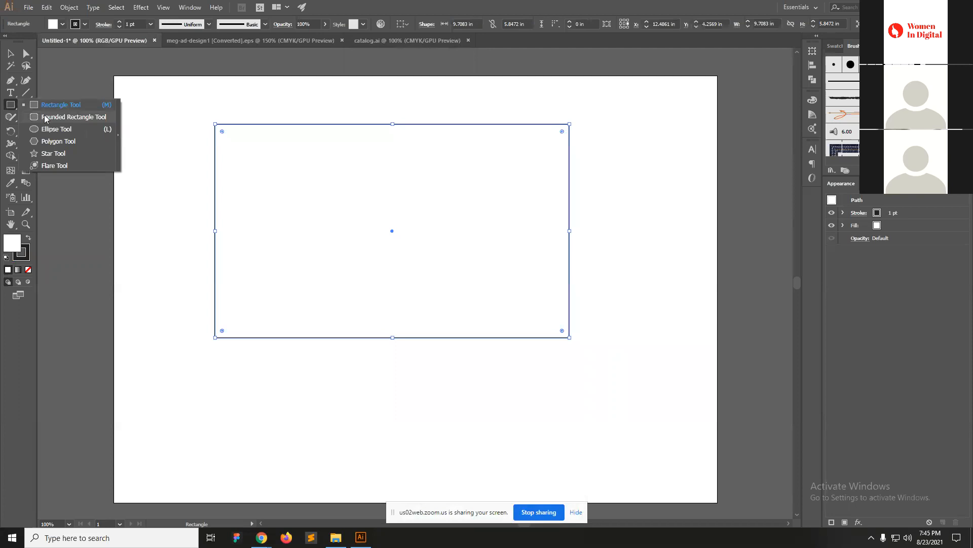
{"action": "left_click", "coordinate": [44, 117]}
{"action": "left_click_drag", "start_coordinate": [434, 242], "coordinate": [663, 416]}
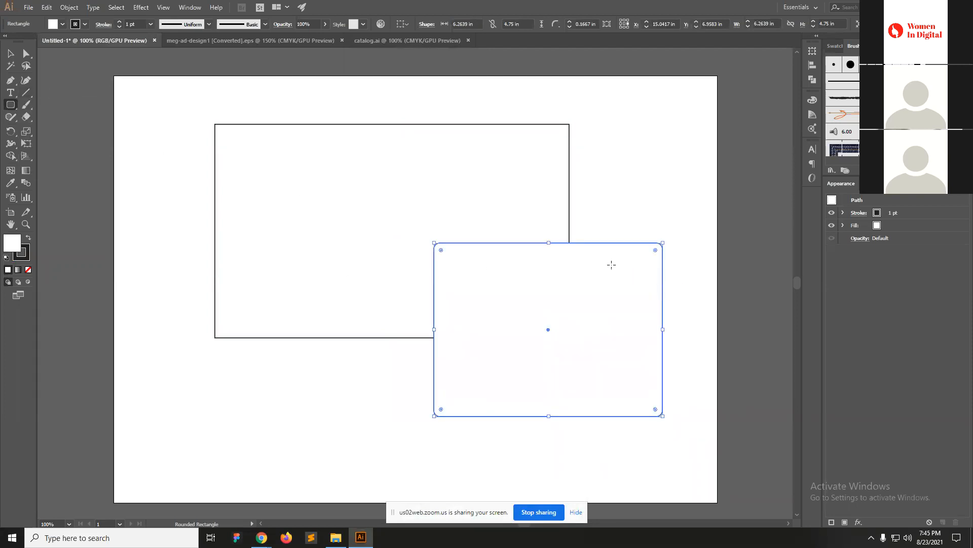
Delete the rounded rectangle, keeping only the plain rectangle on the artboard.
{"action": "key", "text": "v"}
{"action": "left_click_drag", "start_coordinate": [594, 198], "coordinate": [524, 114]}
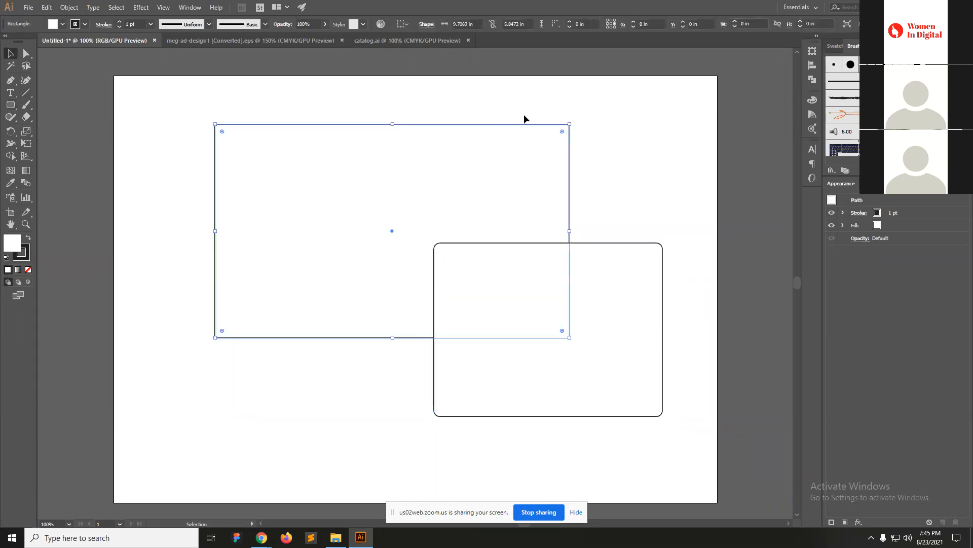
{"action": "left_click_drag", "start_coordinate": [648, 305], "coordinate": [732, 354]}
{"action": "key", "text": "Delete"}
Round all four corners of the rectangle together to about 0.49 in.
{"action": "left_click", "coordinate": [561, 133]}
{"action": "left_click_drag", "start_coordinate": [561, 133], "coordinate": [479, 185]}
{"action": "left_click_drag", "start_coordinate": [427, 217], "coordinate": [556, 148]}
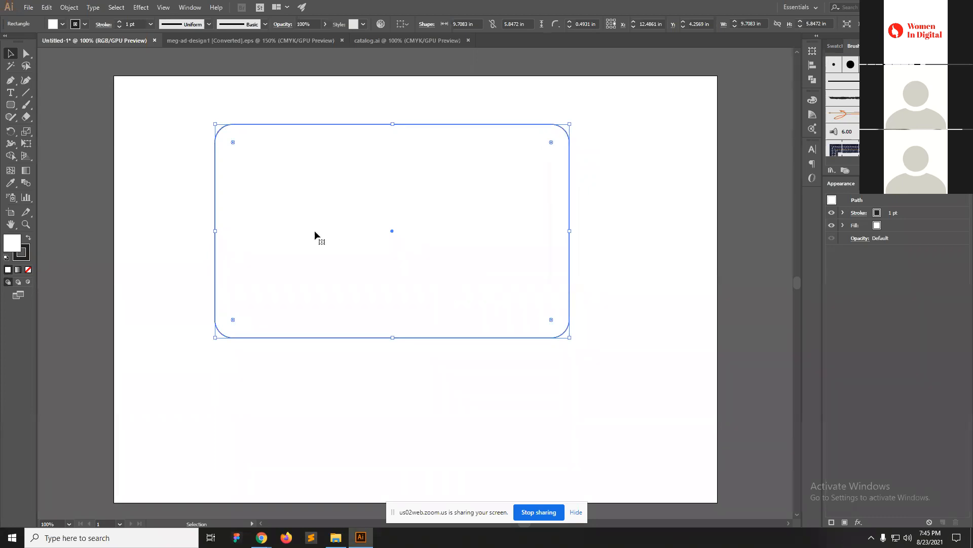
Undo the rounding of the rectangle's four corners and deselect it.
{"action": "key", "text": "a"}
{"action": "key", "text": "ctrl+z"}
{"action": "key", "text": "ctrl+z"}
{"action": "key", "text": "v"}
{"action": "left_click", "coordinate": [591, 156]}
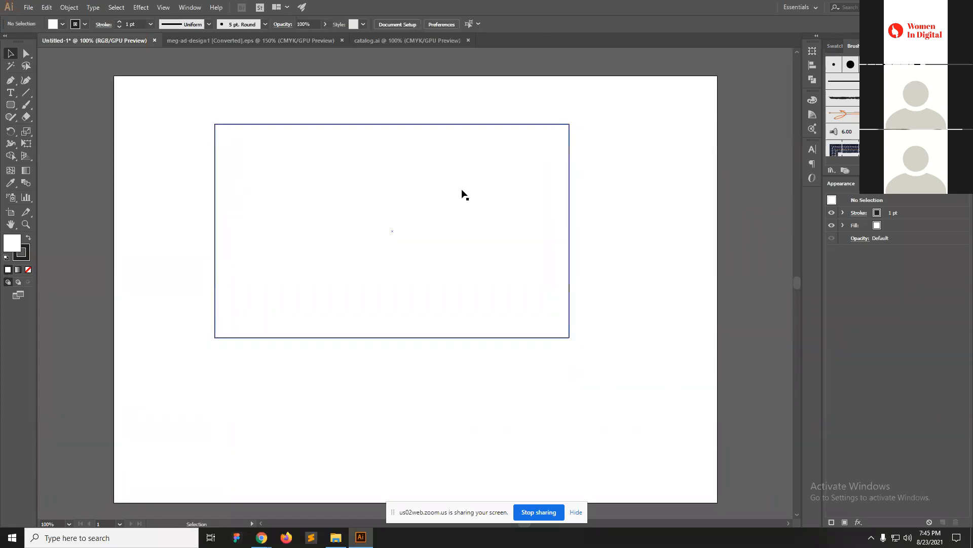
With Direct Selection, round only the rectangle's upper-right corner with a large radius and its lower-left corner to about 0.66 in.
{"action": "left_click_drag", "start_coordinate": [539, 101], "coordinate": [630, 164]}
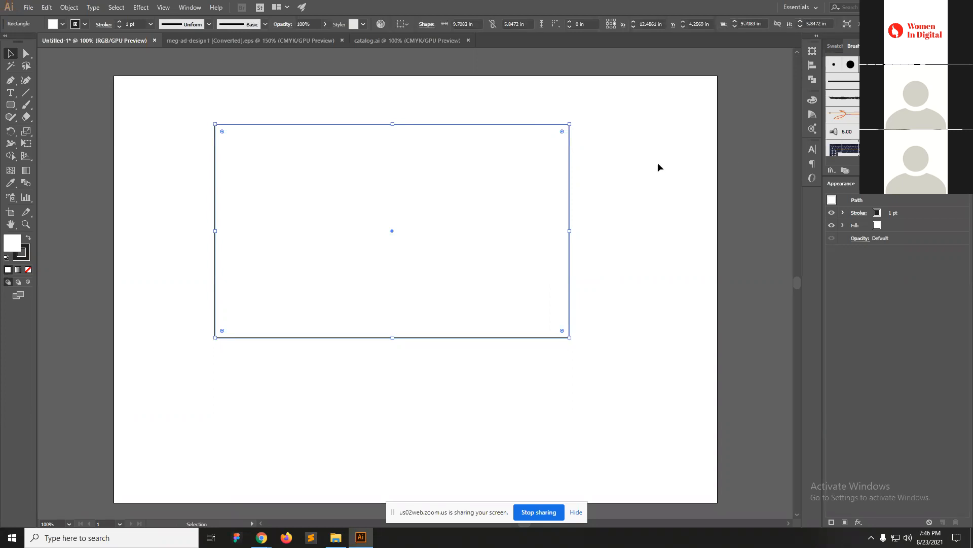
{"action": "left_click", "coordinate": [26, 55]}
{"action": "left_click_drag", "start_coordinate": [537, 99], "coordinate": [621, 162]}
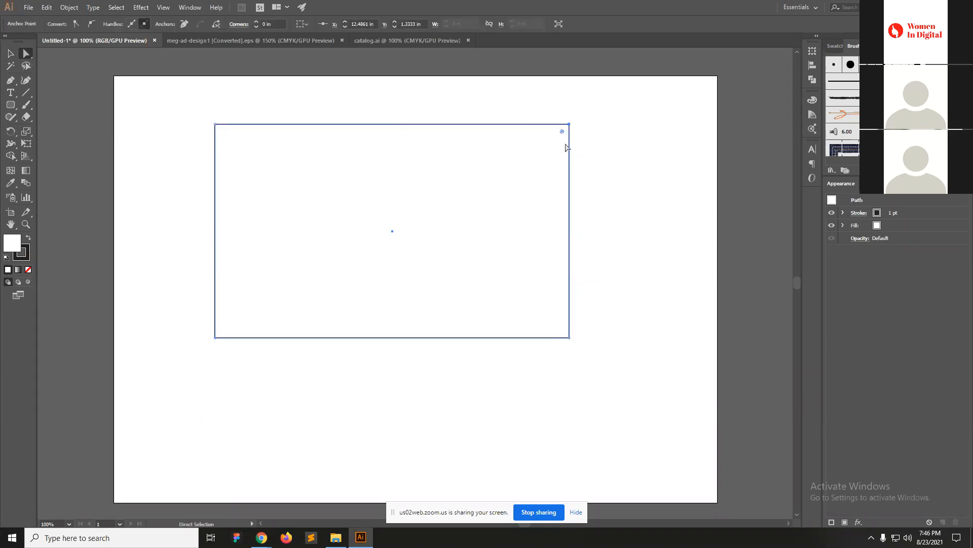
{"action": "left_click_drag", "start_coordinate": [562, 133], "coordinate": [513, 198]}
{"action": "left_click", "coordinate": [652, 187]}
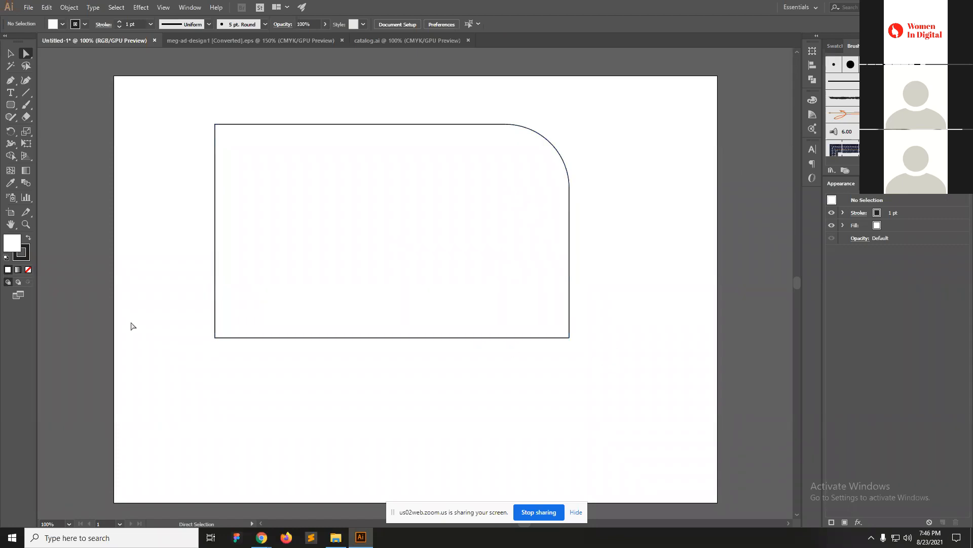
{"action": "left_click_drag", "start_coordinate": [174, 300], "coordinate": [256, 363]}
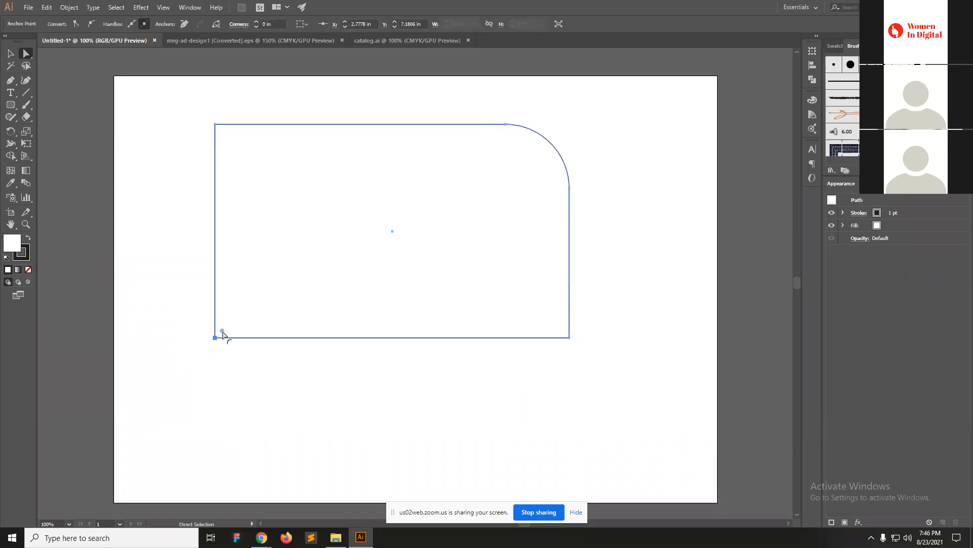
{"action": "left_click_drag", "start_coordinate": [223, 330], "coordinate": [241, 318]}
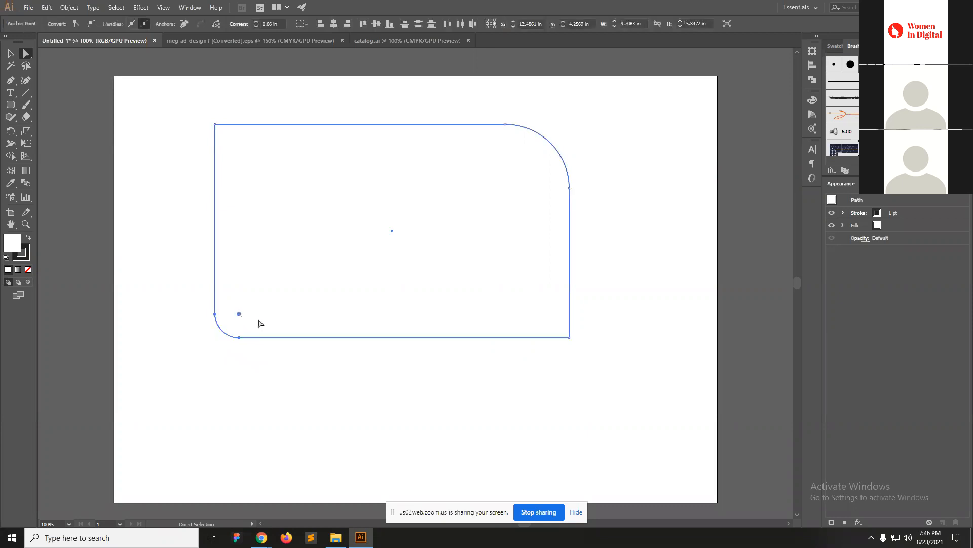
Round only the rectangle's upper-left corner to about 0.46 in.
{"action": "left_click", "coordinate": [211, 341]}
{"action": "left_click_drag", "start_coordinate": [194, 99], "coordinate": [234, 146]}
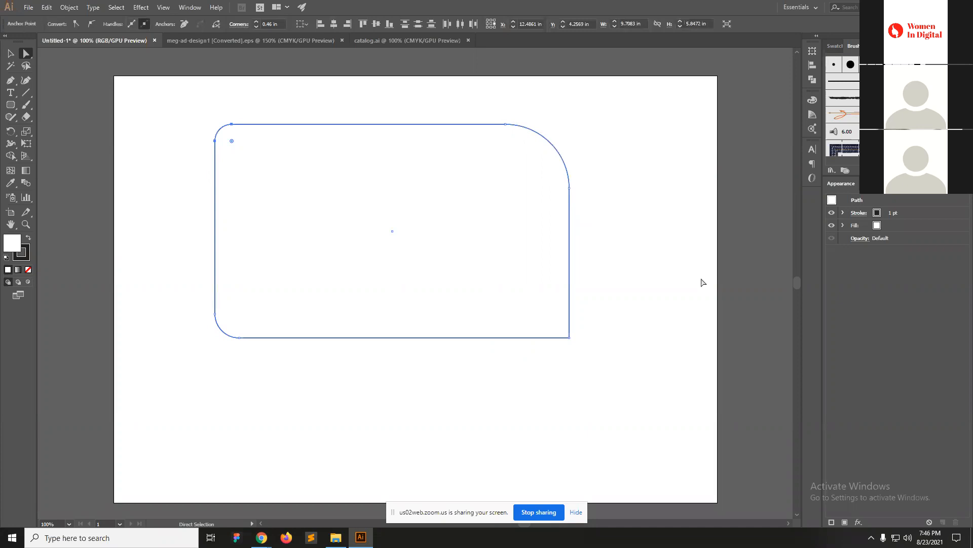
{"action": "left_click", "coordinate": [190, 8]}
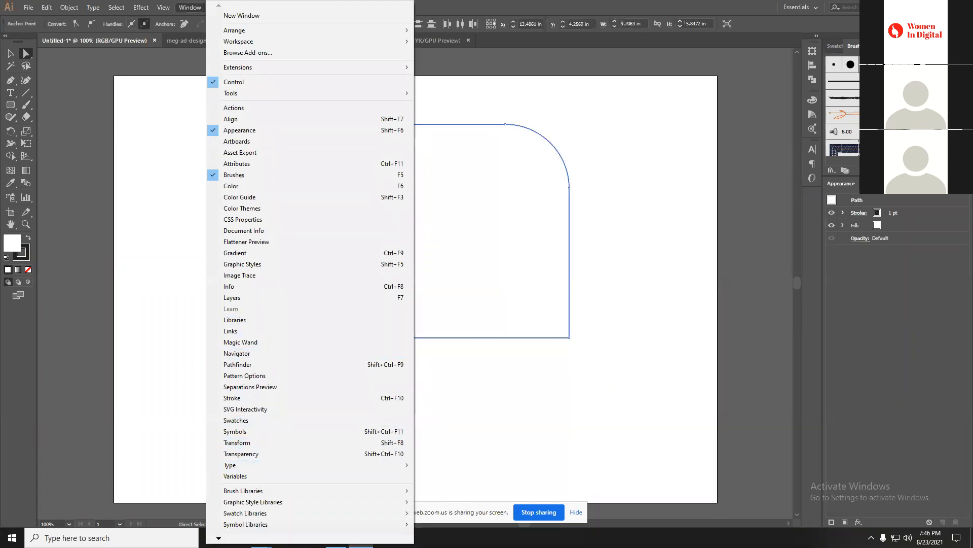
{"action": "left_click", "coordinate": [966, 23]}
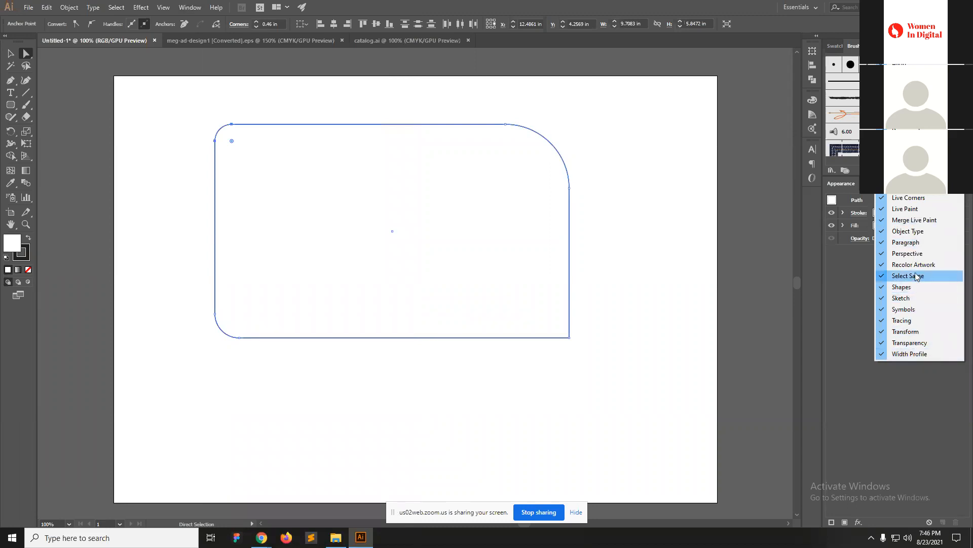
{"action": "left_click", "coordinate": [850, 279]}
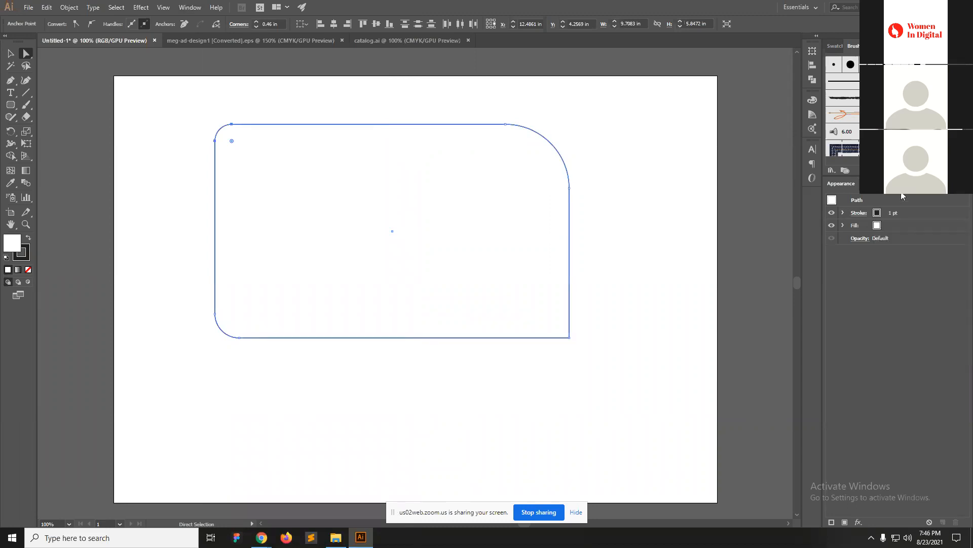
{"action": "key", "text": "shift+F5"}
{"action": "left_click", "coordinate": [844, 185]}
Enlarge the rounding of the rectangle's upper-left corner to about 0.77 in.
{"action": "mouse_move", "coordinate": [233, 142]}
{"action": "left_mouse_down"}
{"action": "mouse_move", "coordinate": [311, 211]}
{"action": "mouse_move", "coordinate": [247, 151]}
{"action": "left_mouse_up"}
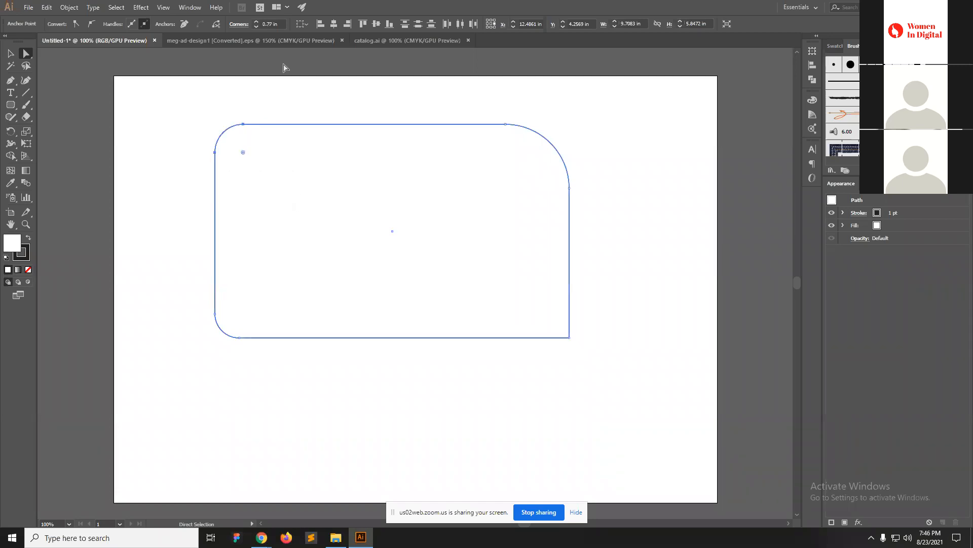
{"action": "left_click", "coordinate": [141, 7]}
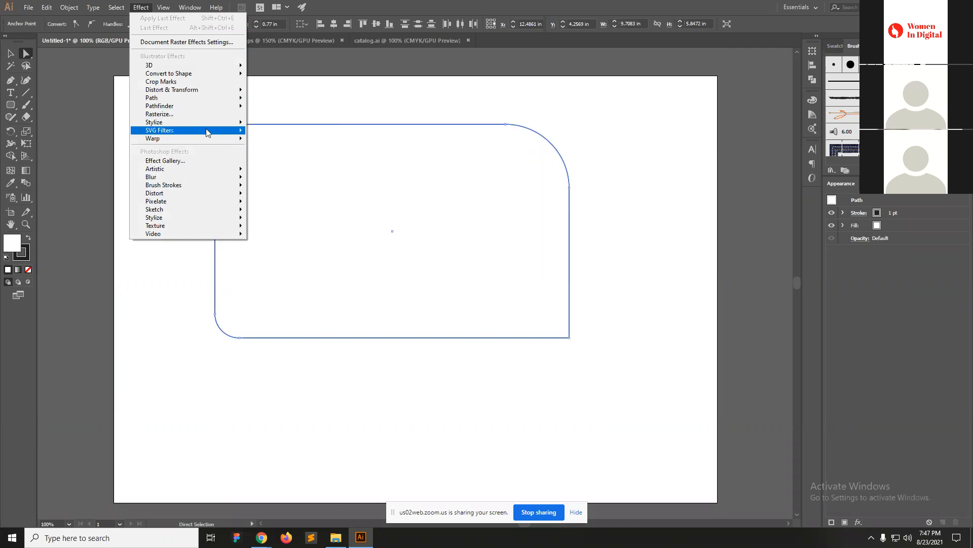
{"action": "mouse_move", "coordinate": [205, 133]}
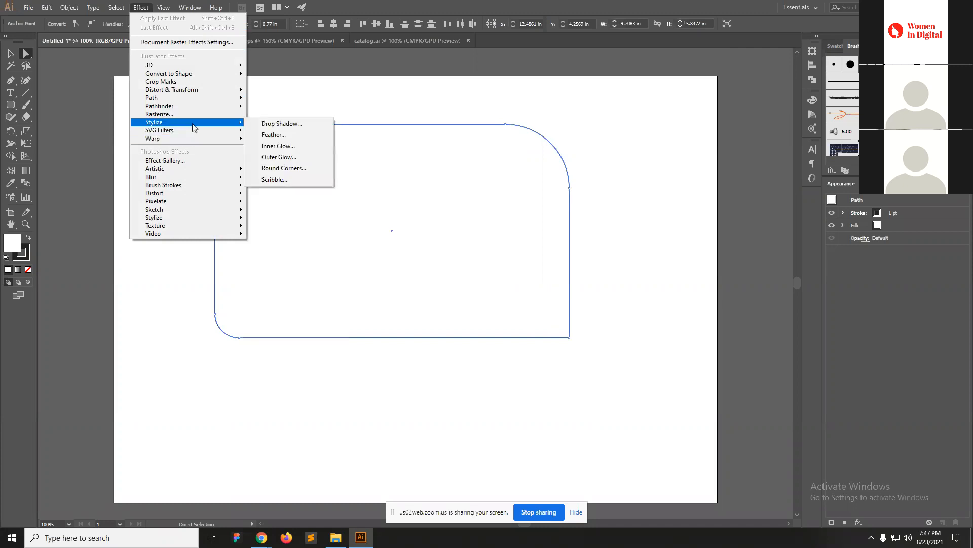
{"action": "left_click", "coordinate": [284, 167]}
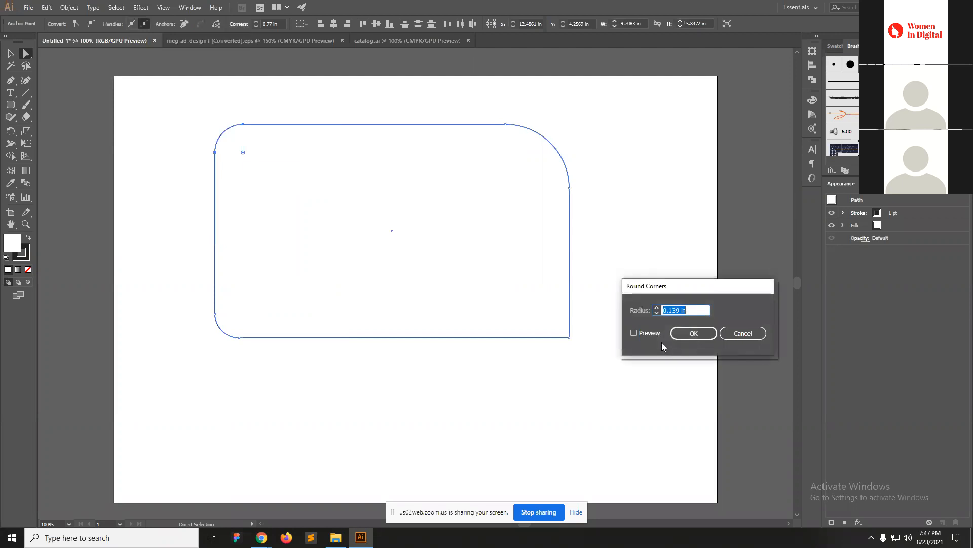
{"action": "left_click", "coordinate": [744, 337]}
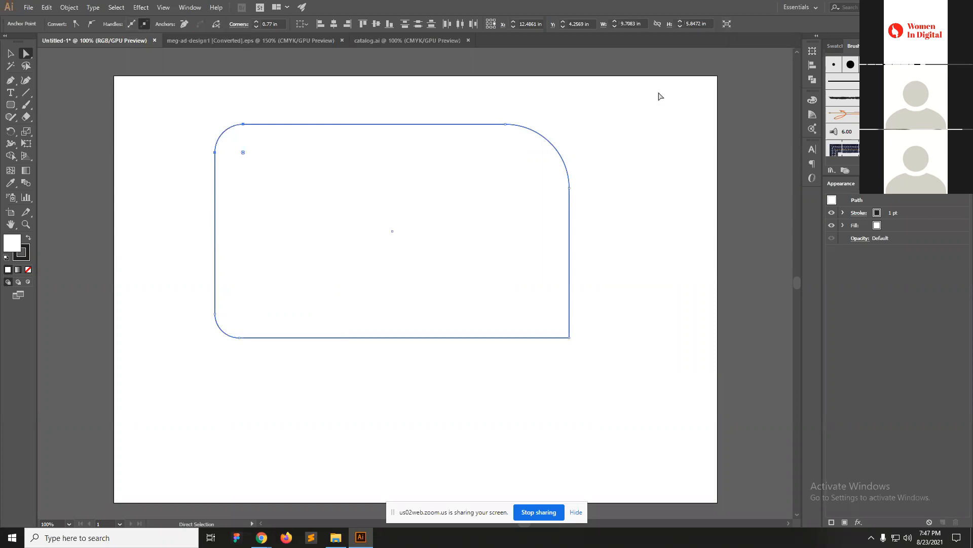
Draw a five-pointed star about 4.68 by 4.54 in and place it beside the rectangle's lower-right corner.
{"action": "left_click", "coordinate": [12, 109]}
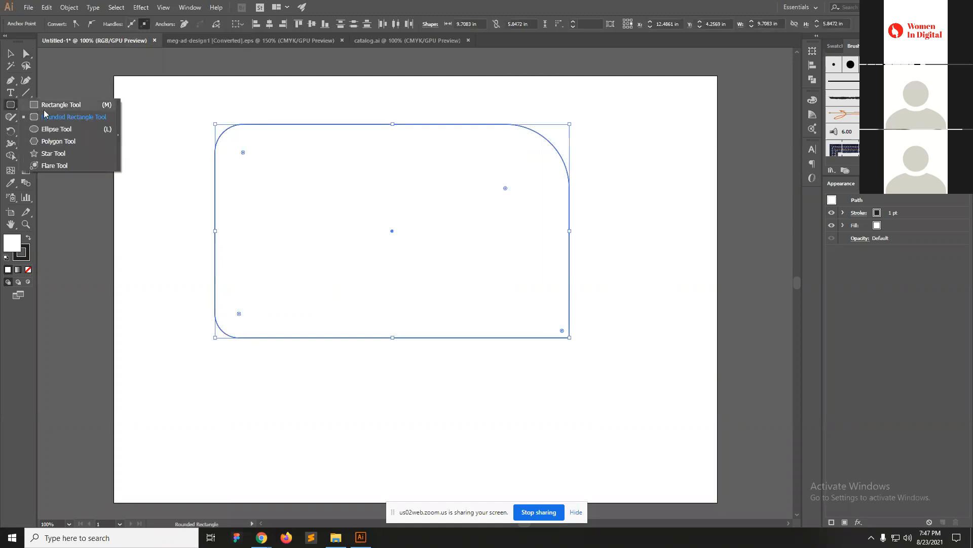
{"action": "left_click", "coordinate": [56, 155]}
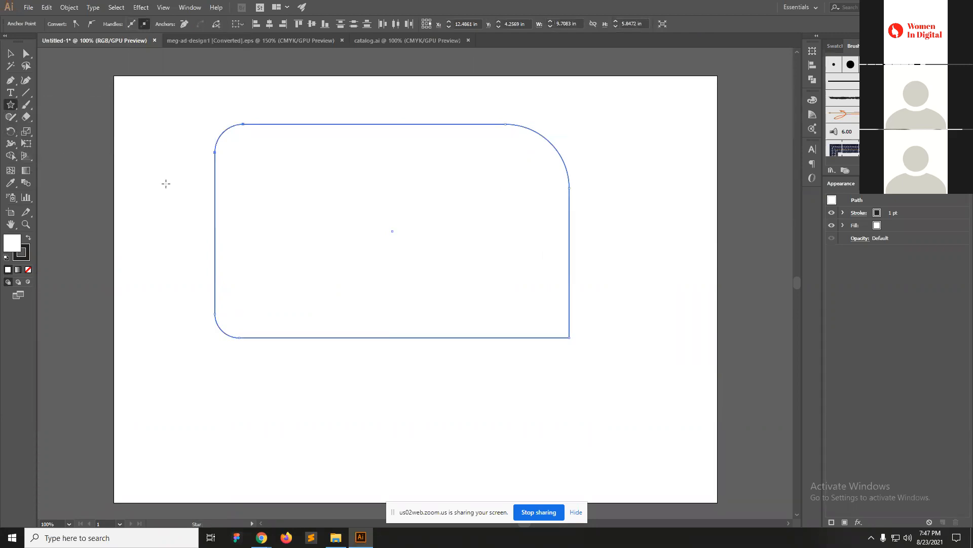
{"action": "left_click_drag", "start_coordinate": [364, 252], "coordinate": [422, 320]}
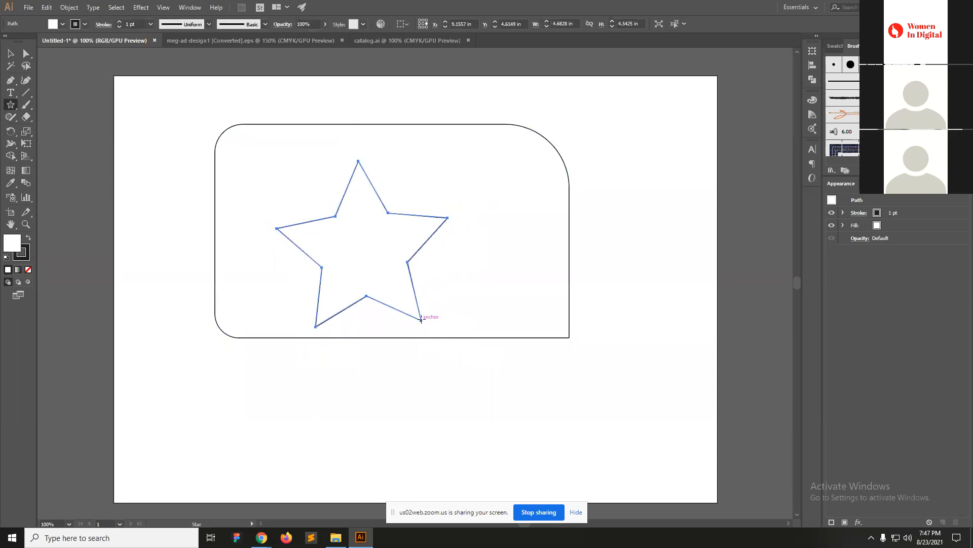
{"action": "key", "text": "v"}
{"action": "left_click_drag", "start_coordinate": [365, 261], "coordinate": [663, 374]}
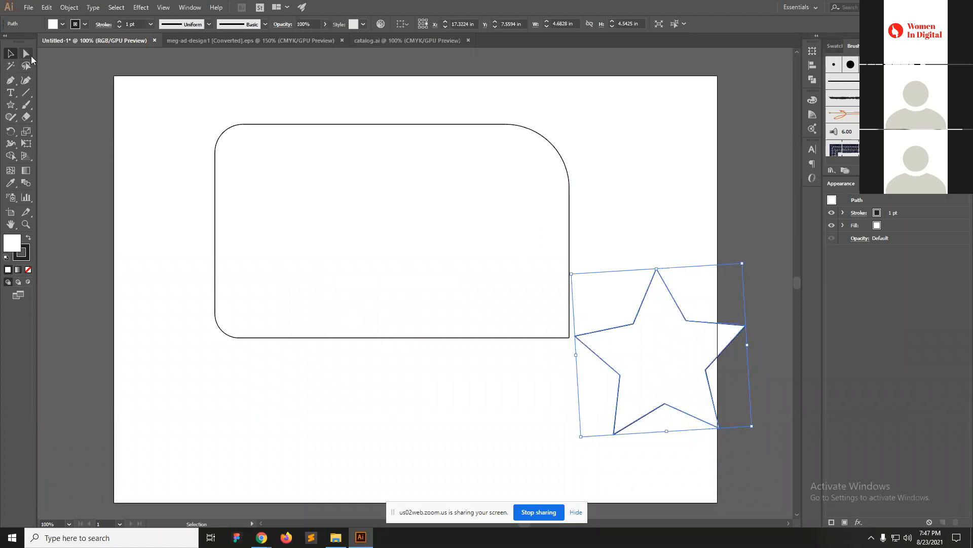
{"action": "left_click", "coordinate": [689, 225]}
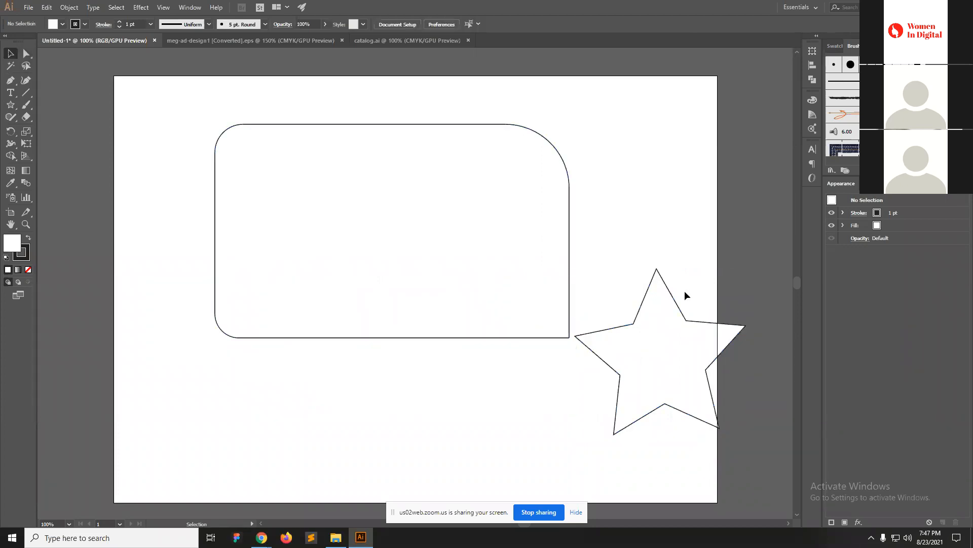
With Direct Selection, round only the star's top point to about 0.37 in and deselect the star.
{"action": "left_click", "coordinate": [676, 302]}
{"action": "left_click", "coordinate": [28, 53]}
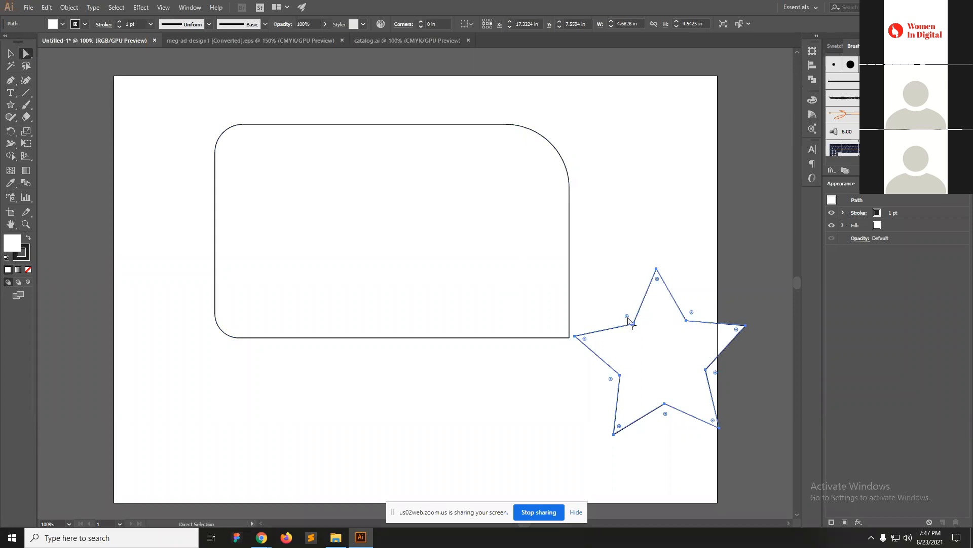
{"action": "left_click_drag", "start_coordinate": [627, 319], "coordinate": [647, 327]}
{"action": "left_click_drag", "start_coordinate": [657, 279], "coordinate": [667, 301]}
{"action": "left_click", "coordinate": [657, 269]}
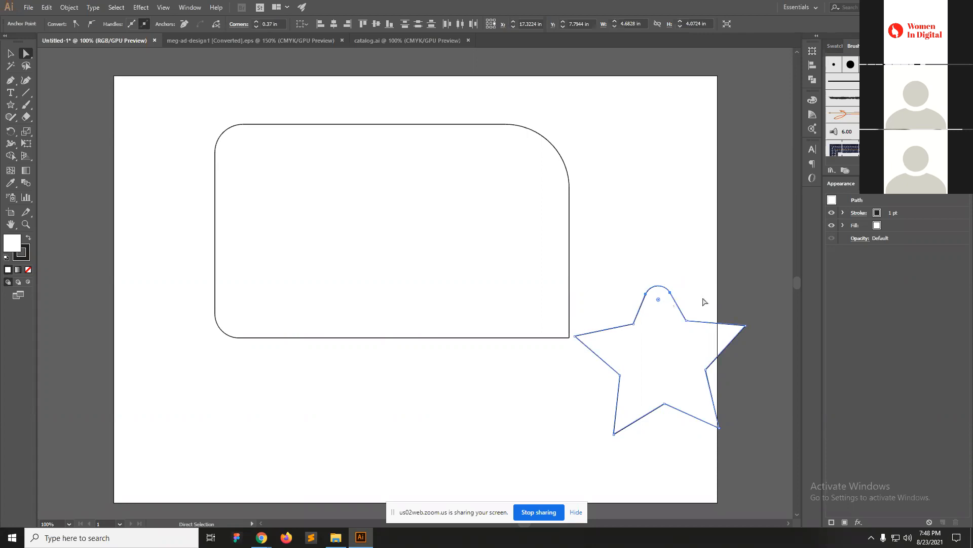
{"action": "left_click", "coordinate": [704, 301]}
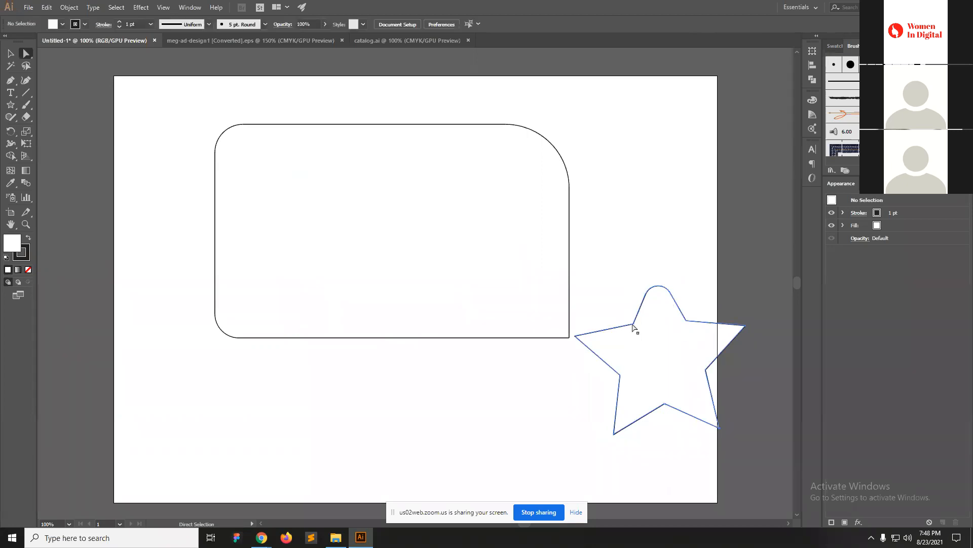
Delete the star, keeping only the partly rounded rectangle on the artboard.
{"action": "key", "text": "v"}
{"action": "left_click", "coordinate": [701, 343]}
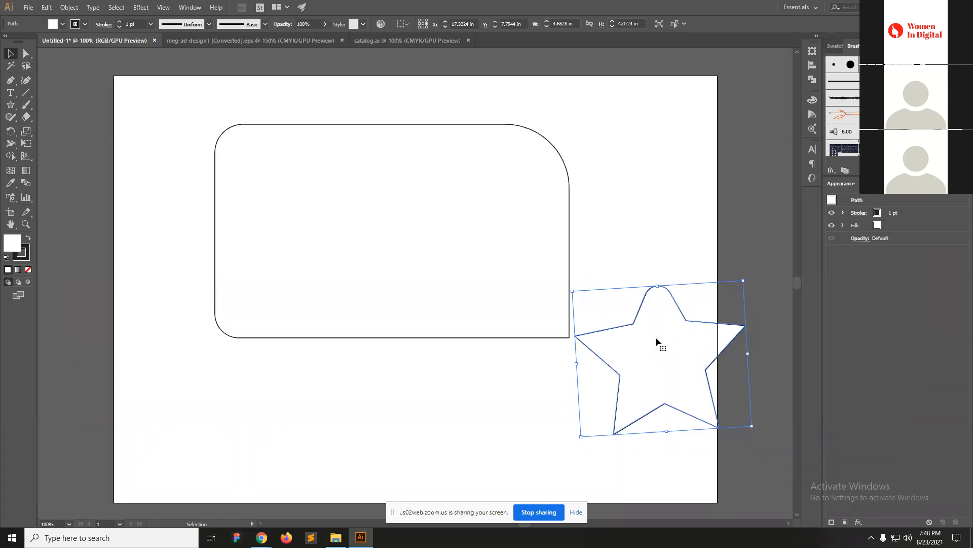
{"action": "key", "text": "Delete"}
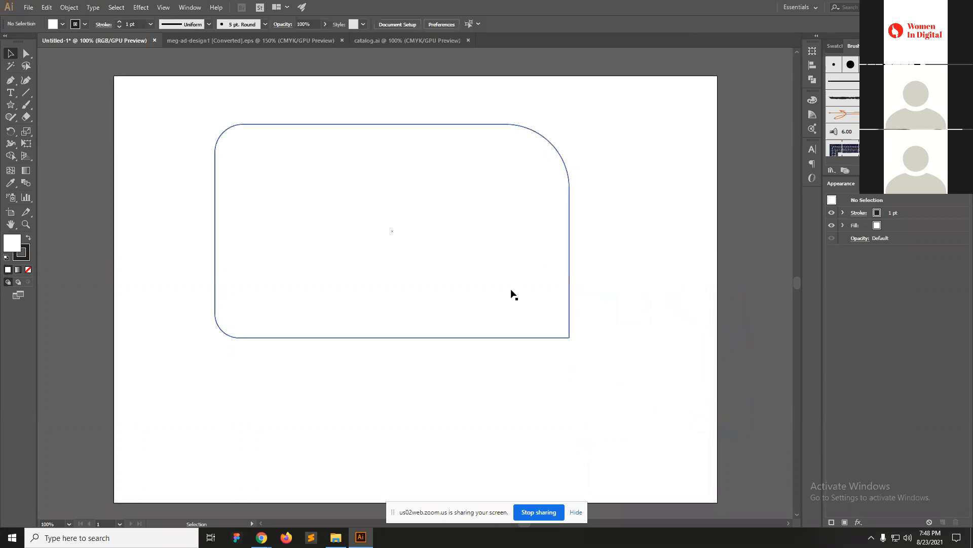
With the Paintbrush, paint four separate short strokes in a column to the right of the rectangle.
{"action": "left_click", "coordinate": [26, 106]}
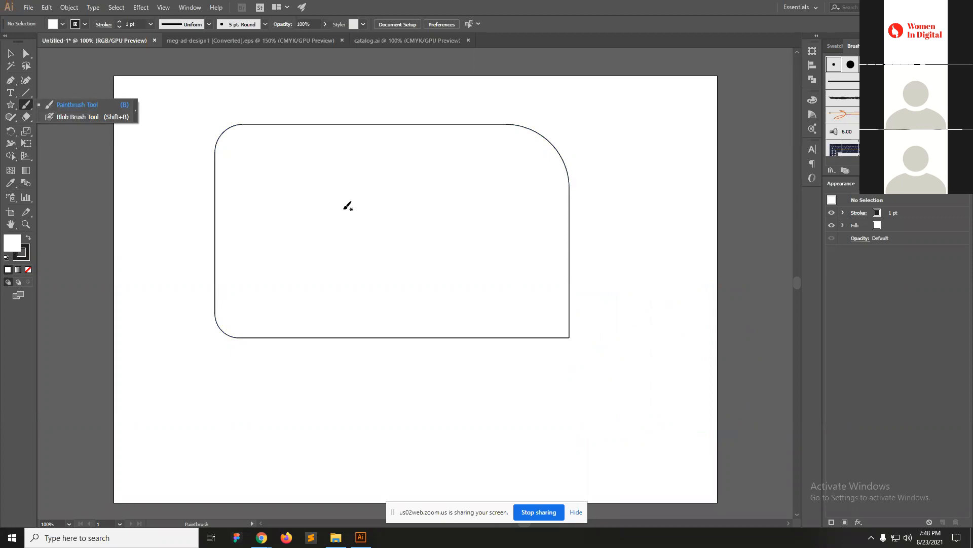
{"action": "left_click", "coordinate": [426, 105]}
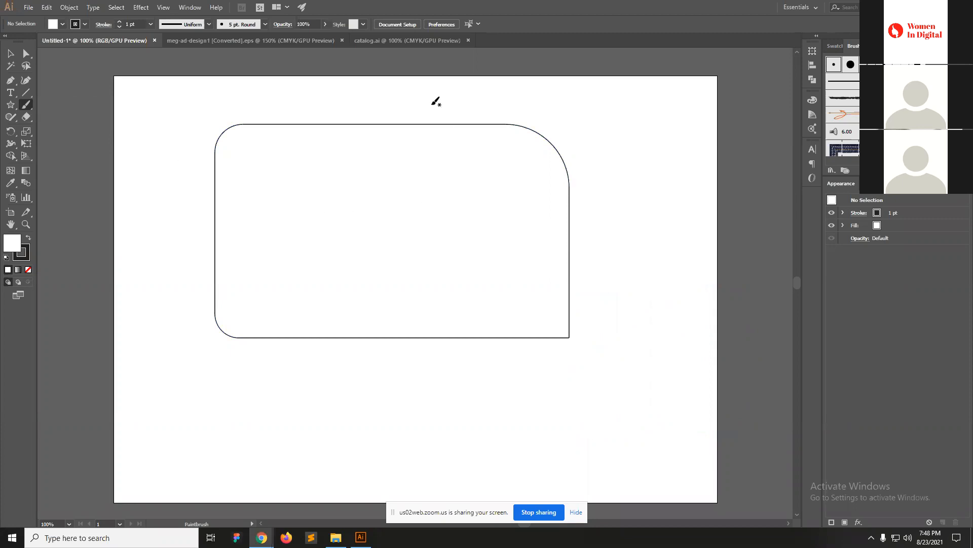
{"action": "left_click_drag", "start_coordinate": [655, 161], "coordinate": [613, 118]}
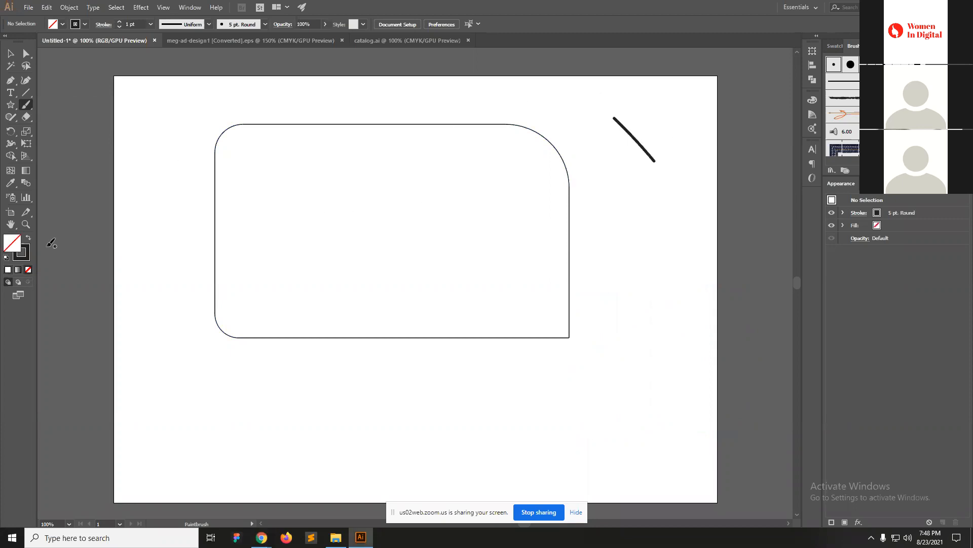
{"action": "left_click_drag", "start_coordinate": [624, 171], "coordinate": [617, 396]}
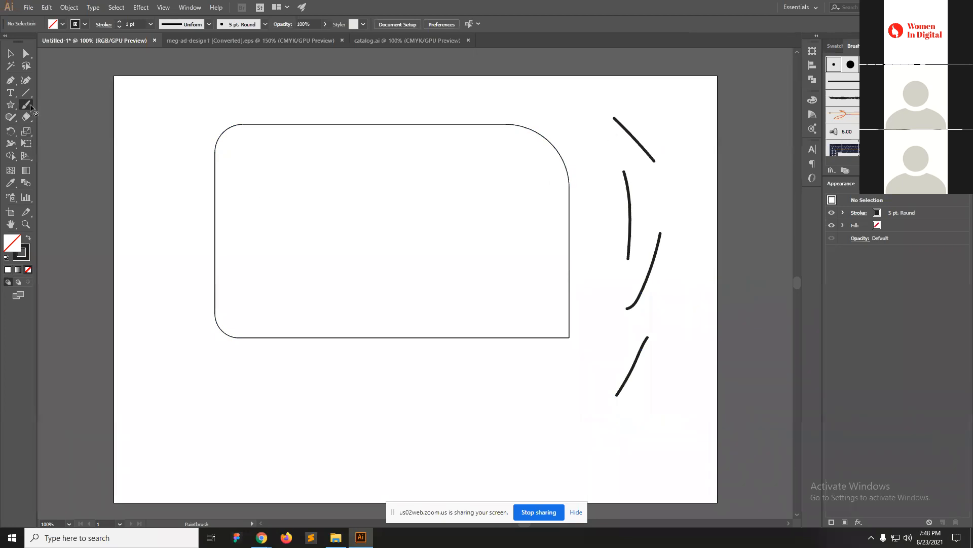
With the Blob Brush, scribble overlapping zigzag strokes inside the upper part of the rectangle.
{"action": "left_click_drag", "start_coordinate": [29, 104], "coordinate": [60, 114]}
{"action": "mouse_move", "coordinate": [273, 164]}
{"action": "left_mouse_down"}
{"action": "mouse_move", "coordinate": [302, 181]}
{"action": "mouse_move", "coordinate": [390, 162]}
{"action": "mouse_move", "coordinate": [288, 177]}
{"action": "mouse_move", "coordinate": [378, 170]}
{"action": "mouse_move", "coordinate": [403, 187]}
{"action": "mouse_move", "coordinate": [361, 211]}
{"action": "mouse_move", "coordinate": [478, 213]}
{"action": "left_mouse_up"}
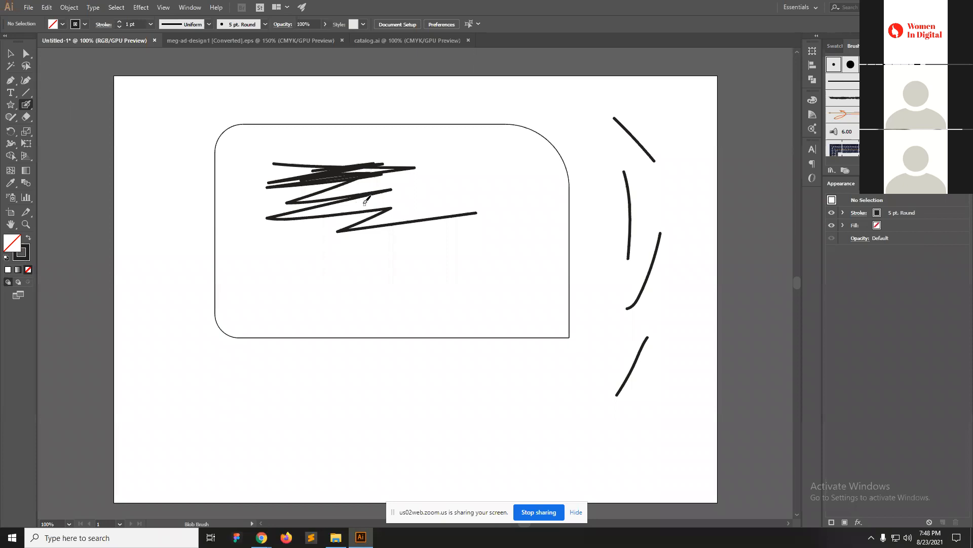
{"action": "mouse_move", "coordinate": [344, 184]}
{"action": "left_mouse_down"}
{"action": "mouse_move", "coordinate": [373, 186]}
{"action": "mouse_move", "coordinate": [333, 190]}
{"action": "mouse_move", "coordinate": [365, 201]}
{"action": "mouse_move", "coordinate": [338, 222]}
{"action": "mouse_move", "coordinate": [388, 215]}
{"action": "left_mouse_up"}
Move the rounded rectangle down so that it sits below the Blob Brush scribble.
{"action": "key", "text": "v"}
{"action": "left_click", "coordinate": [378, 256]}
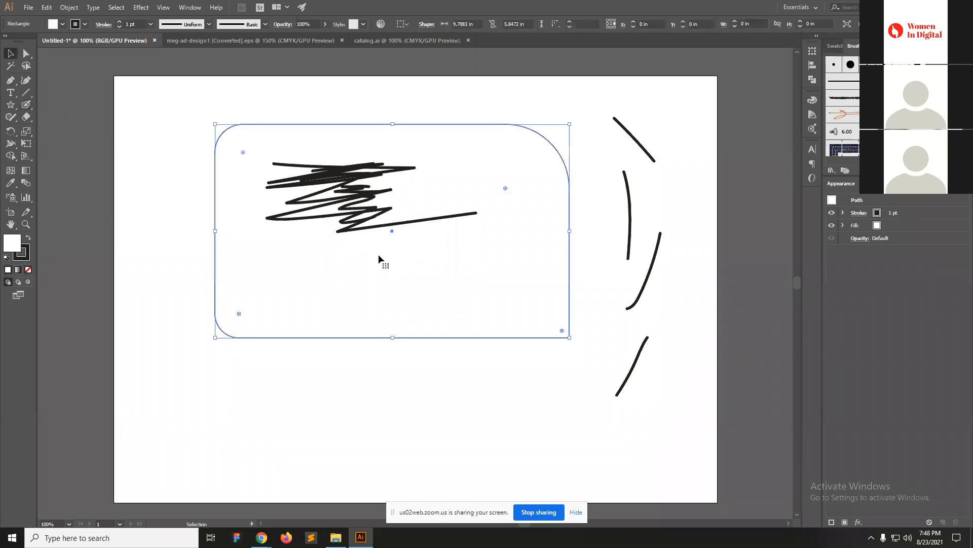
{"action": "left_click_drag", "start_coordinate": [281, 304], "coordinate": [285, 334]}
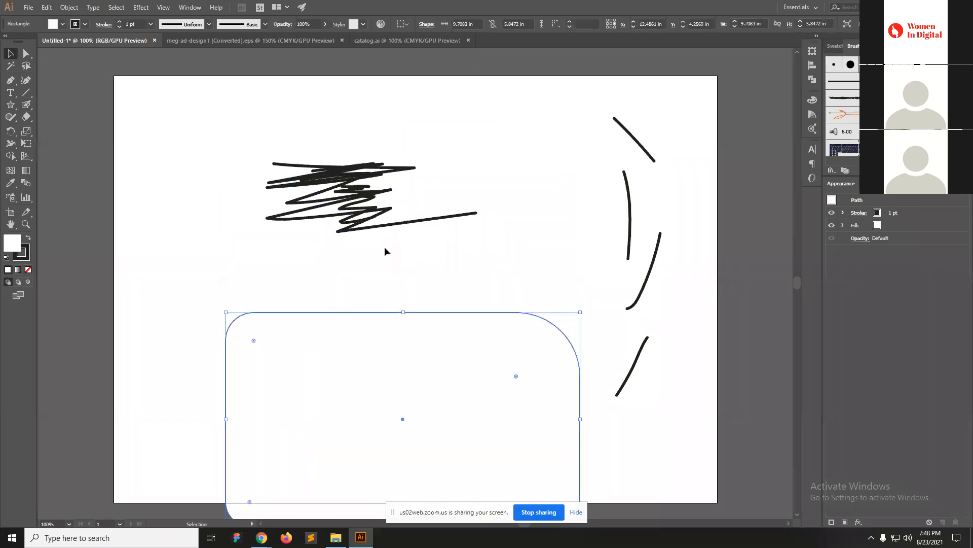
Select the Blob Brush scribble and move it toward the artboard's upper-left corner.
{"action": "left_click", "coordinate": [361, 177]}
{"action": "left_click", "coordinate": [307, 219]}
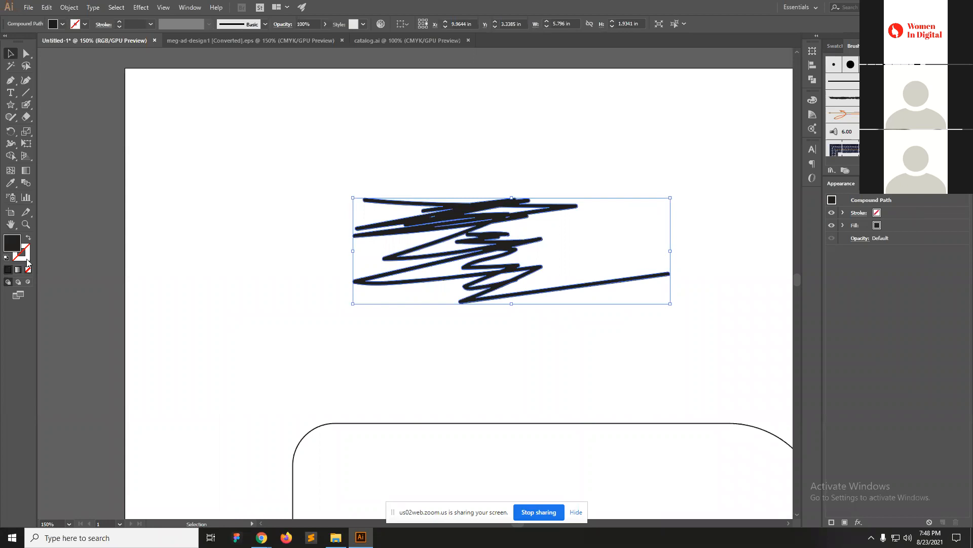
{"action": "left_click_drag", "start_coordinate": [481, 233], "coordinate": [305, 165]}
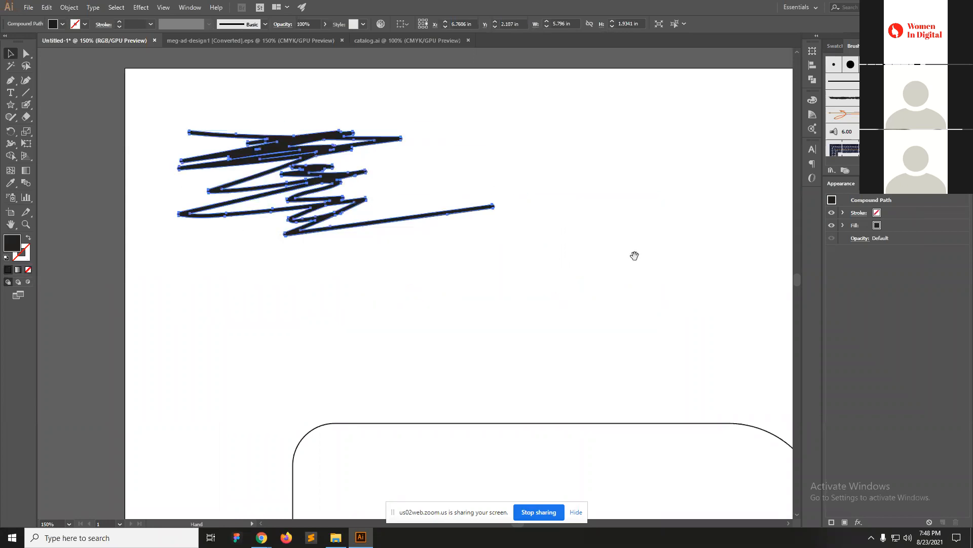
Move the topmost diagonal Paintbrush stroke left toward the scribble, and reselect the scribble to compare its fill and stroke.
{"action": "scroll", "coordinate": [654, 228], "scroll_direction": "right", "scroll_amount": 5}
{"action": "left_click_drag", "start_coordinate": [692, 184], "coordinate": [407, 146]}
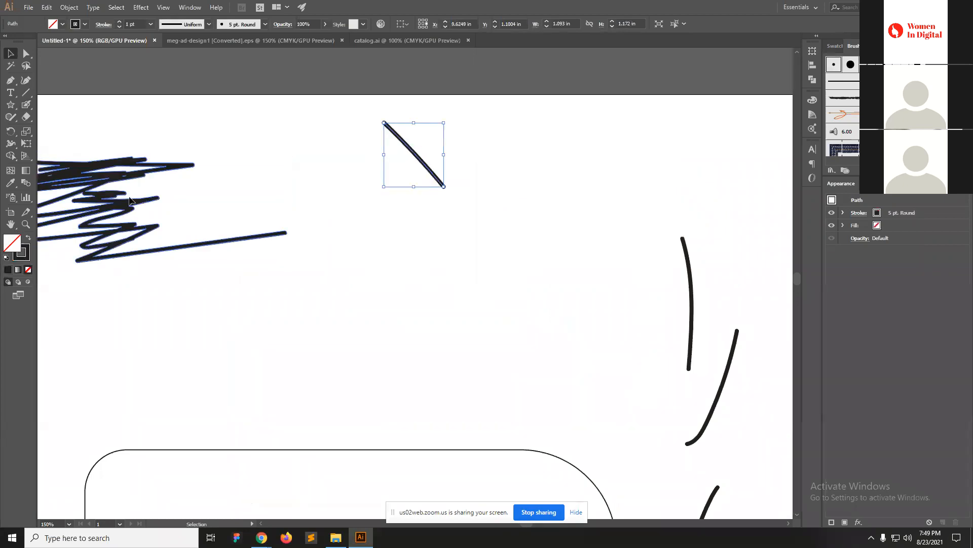
{"action": "left_click", "coordinate": [141, 182]}
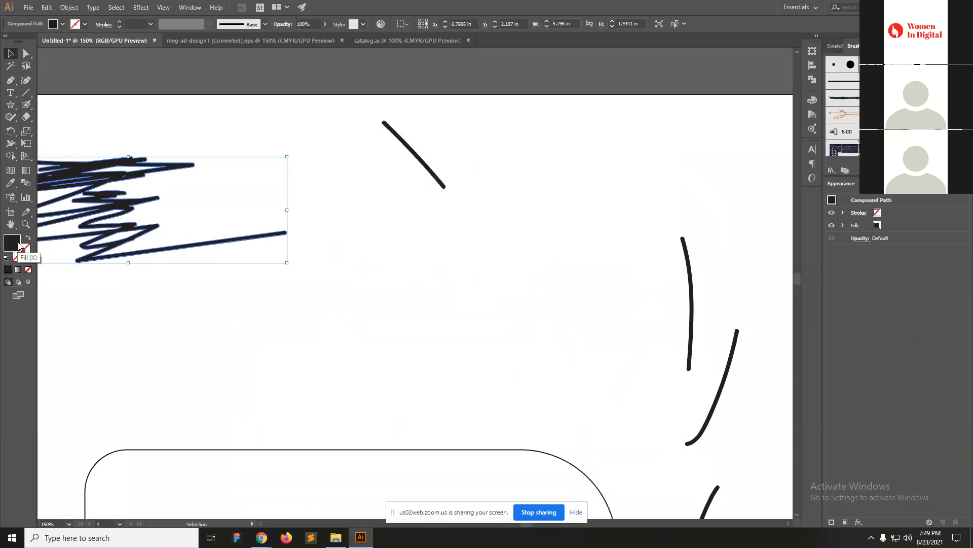
Draw a filled circle about 0.55 in in diameter below the diagonal brush stroke.
{"action": "left_click", "coordinate": [237, 278], "text": "ctrl+alt"}
{"action": "left_click_drag", "start_coordinate": [380, 282], "coordinate": [244, 242]}
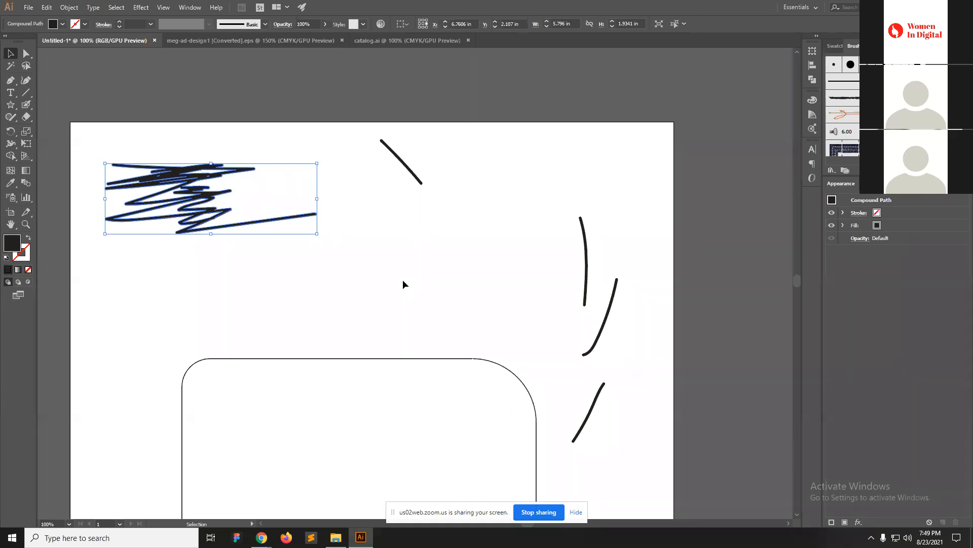
{"action": "key", "text": "l"}
{"action": "left_click_drag", "start_coordinate": [402, 242], "coordinate": [422, 262]}
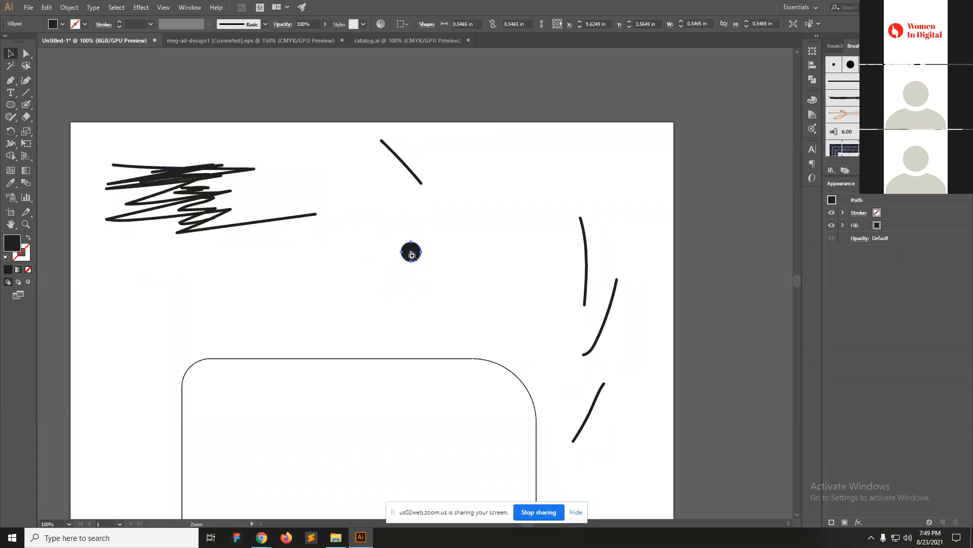
Swap the small circle's fill and stroke, and move the circle down and to the right.
{"action": "left_click", "coordinate": [431, 281], "text": "ctrl"}
{"action": "left_click", "coordinate": [439, 279], "text": "ctrl"}
{"action": "left_click", "coordinate": [406, 271], "text": "ctrl"}
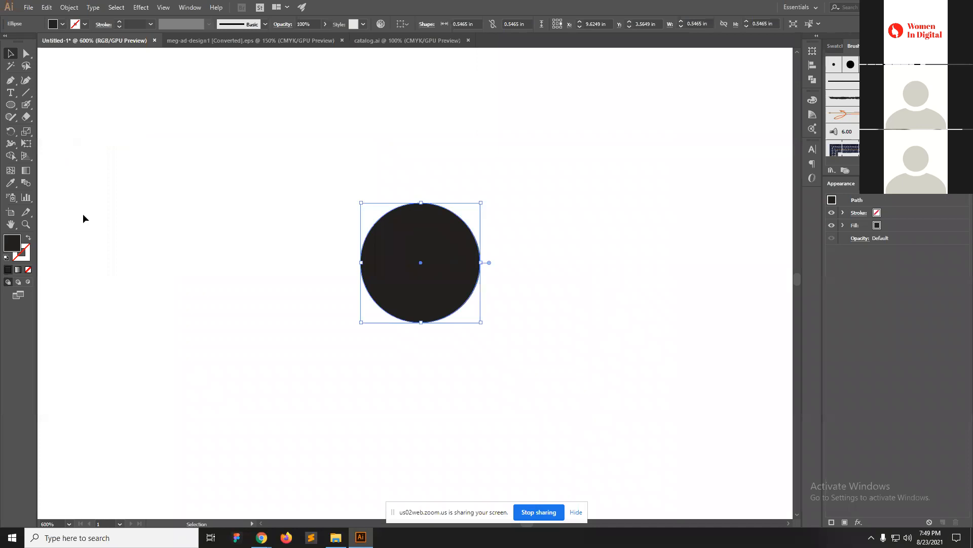
{"action": "left_click", "coordinate": [28, 237]}
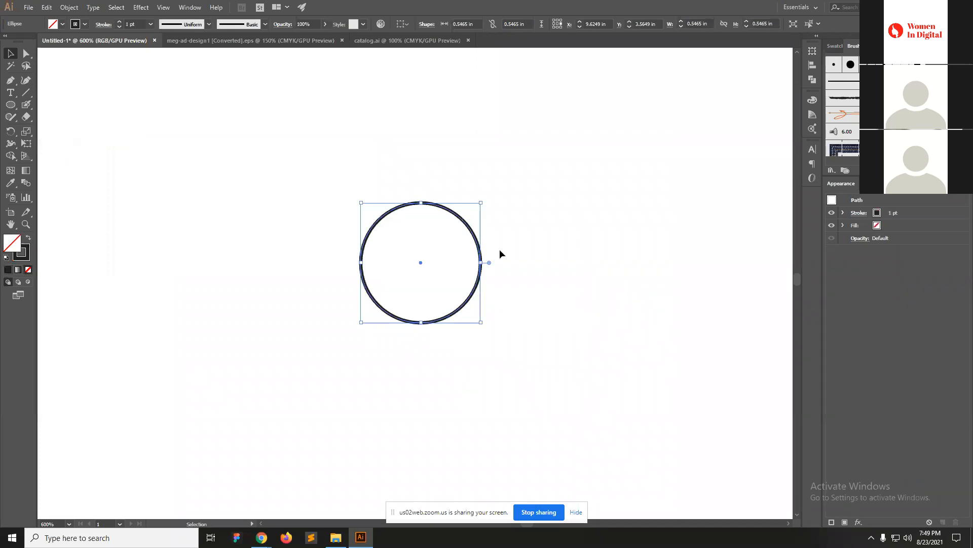
{"action": "left_click_drag", "start_coordinate": [393, 243], "coordinate": [513, 326]}
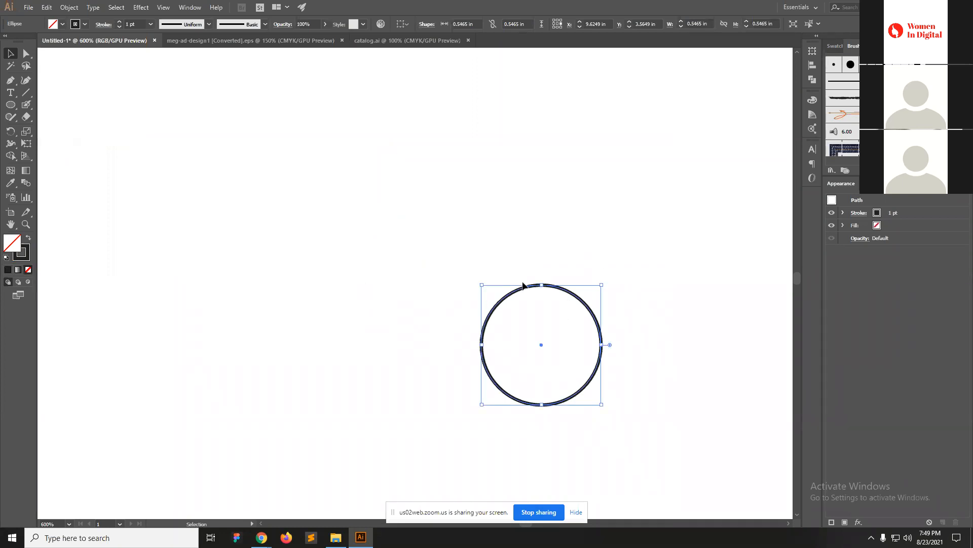
Paint a solid round blob about 0.58 by 0.56 in with the Blob Brush, above and to the left of the stroked circle.
{"action": "left_click", "coordinate": [592, 236]}
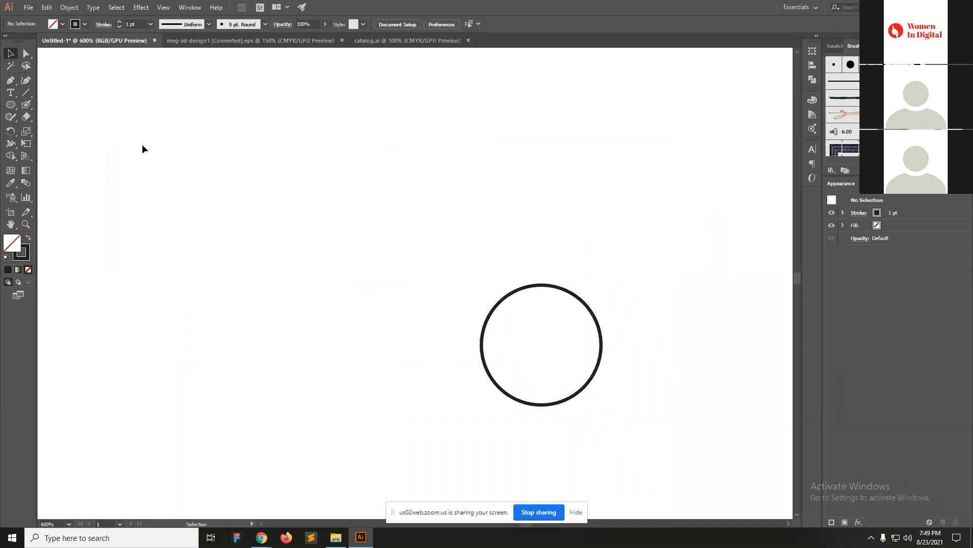
{"action": "left_click", "coordinate": [27, 104]}
{"action": "mouse_move", "coordinate": [525, 294]}
{"action": "left_mouse_down"}
{"action": "mouse_move", "coordinate": [592, 317]}
{"action": "mouse_move", "coordinate": [597, 356]}
{"action": "mouse_move", "coordinate": [573, 388]}
{"action": "mouse_move", "coordinate": [539, 397]}
{"action": "mouse_move", "coordinate": [484, 342]}
{"action": "mouse_move", "coordinate": [530, 294]}
{"action": "mouse_move", "coordinate": [548, 367]}
{"action": "mouse_move", "coordinate": [550, 345]}
{"action": "mouse_move", "coordinate": [529, 342]}
{"action": "mouse_move", "coordinate": [512, 312]}
{"action": "mouse_move", "coordinate": [531, 301]}
{"action": "mouse_move", "coordinate": [581, 330]}
{"action": "mouse_move", "coordinate": [583, 319]}
{"action": "mouse_move", "coordinate": [590, 324]}
{"action": "mouse_move", "coordinate": [578, 373]}
{"action": "mouse_move", "coordinate": [527, 384]}
{"action": "mouse_move", "coordinate": [586, 350]}
{"action": "mouse_move", "coordinate": [543, 354]}
{"action": "mouse_move", "coordinate": [371, 186]}
{"action": "left_mouse_up"}
Select the painted blob and view it in Outline mode to examine its path against the circle's, returning to Preview.
{"action": "key", "text": "v"}
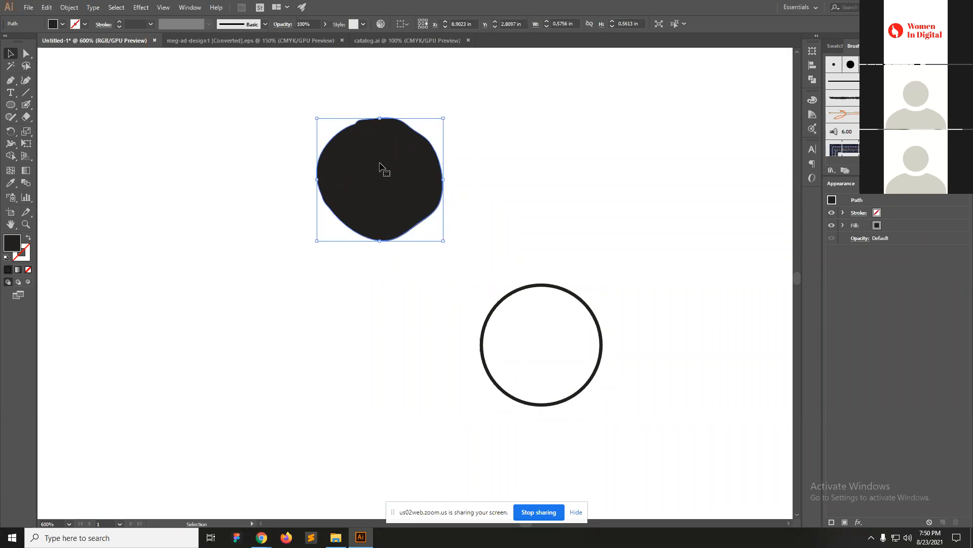
{"action": "key", "text": "a"}
{"action": "key", "text": "ctrl+y"}
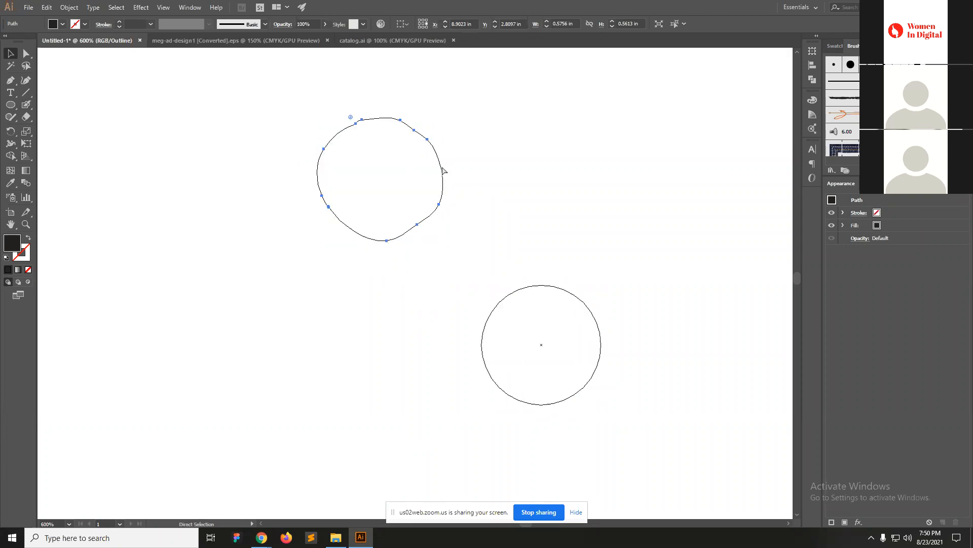
{"action": "key", "text": "ctrl+y"}
{"action": "key", "text": "v"}
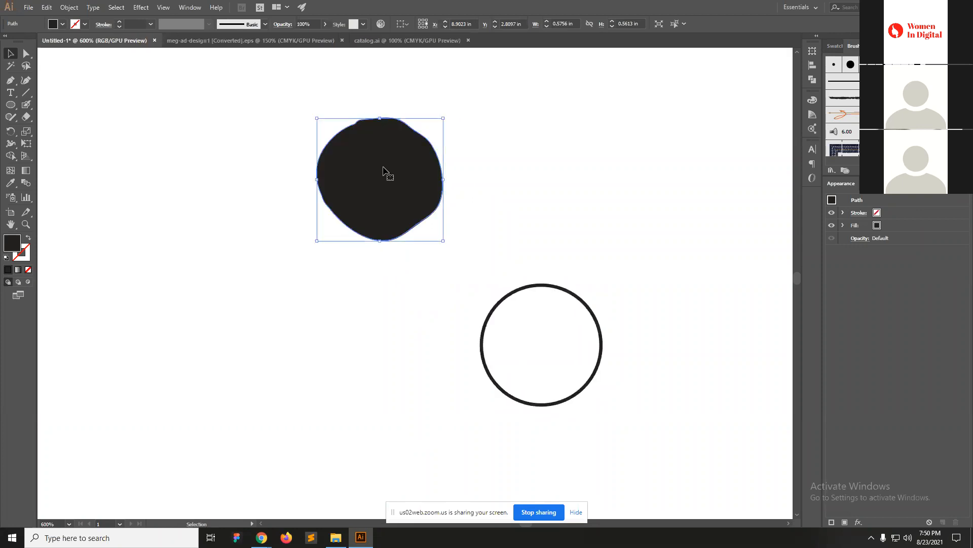
Scribble inside the stroked circle with the Paintbrush to cover most of its interior.
{"action": "left_click", "coordinate": [26, 105]}
{"action": "left_click", "coordinate": [92, 105]}
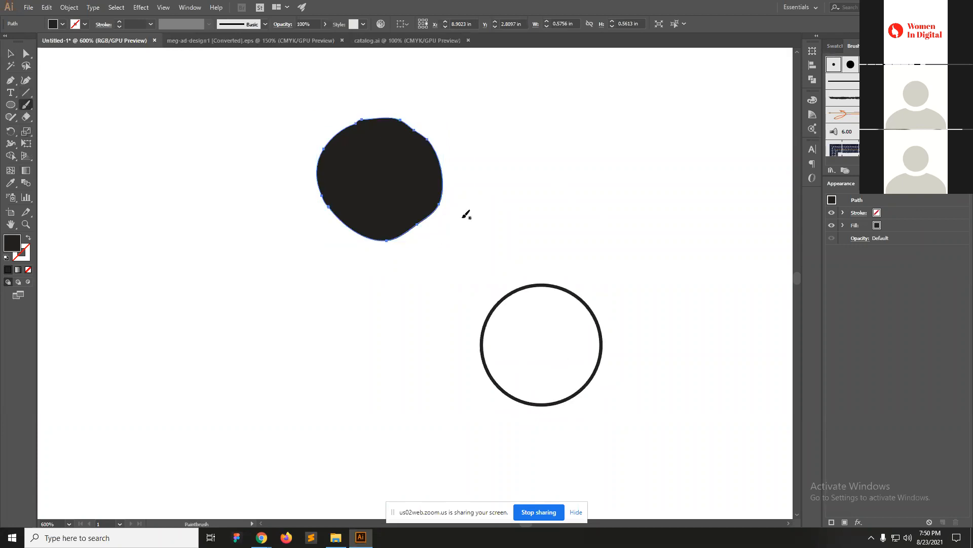
{"action": "left_click", "coordinate": [512, 296]}
{"action": "left_click", "coordinate": [541, 292]}
{"action": "left_click_drag", "start_coordinate": [524, 293], "coordinate": [571, 289]}
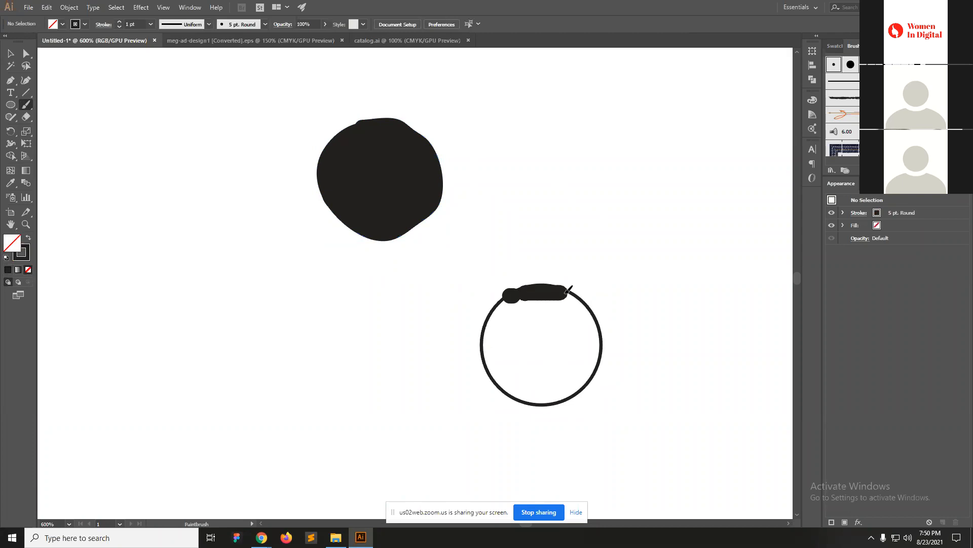
{"action": "mouse_move", "coordinate": [502, 299]}
{"action": "left_mouse_down"}
{"action": "mouse_move", "coordinate": [586, 298]}
{"action": "mouse_move", "coordinate": [488, 303]}
{"action": "mouse_move", "coordinate": [614, 315]}
{"action": "mouse_move", "coordinate": [484, 318]}
{"action": "mouse_move", "coordinate": [485, 369]}
{"action": "mouse_move", "coordinate": [588, 373]}
{"action": "mouse_move", "coordinate": [584, 315]}
{"action": "mouse_move", "coordinate": [509, 378]}
{"action": "mouse_move", "coordinate": [522, 327]}
{"action": "mouse_move", "coordinate": [547, 355]}
{"action": "mouse_move", "coordinate": [571, 314]}
{"action": "mouse_move", "coordinate": [545, 370]}
{"action": "mouse_move", "coordinate": [560, 380]}
{"action": "mouse_move", "coordinate": [570, 375]}
{"action": "mouse_move", "coordinate": [495, 356]}
{"action": "mouse_move", "coordinate": [523, 324]}
{"action": "mouse_move", "coordinate": [519, 335]}
{"action": "left_mouse_up"}
Switch to Outline view, and move the Paintbrush scribble out of the circle, up and to the right.
{"action": "key", "text": "ctrl+y"}
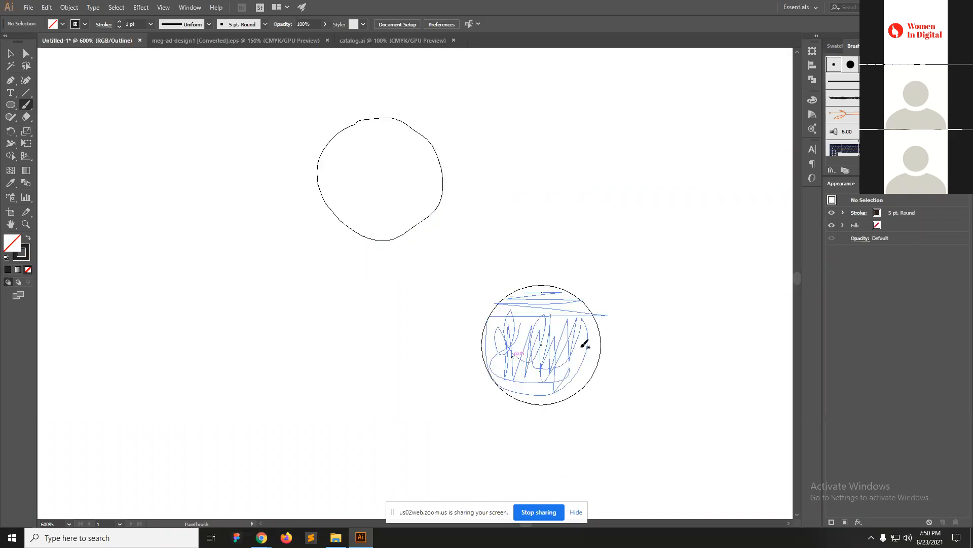
{"action": "key", "text": "v"}
{"action": "left_click", "coordinate": [658, 377]}
{"action": "left_click", "coordinate": [439, 215]}
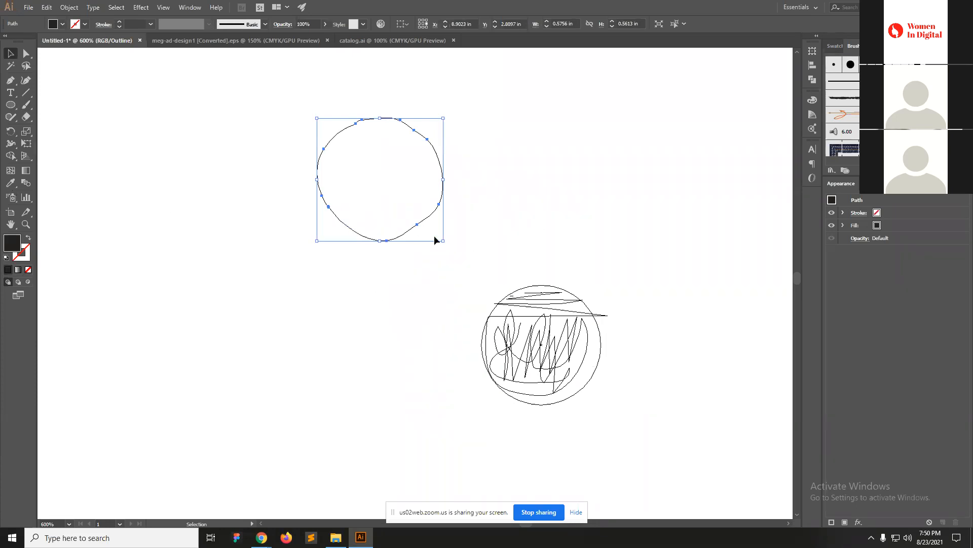
{"action": "mouse_move", "coordinate": [560, 353]}
{"action": "left_mouse_down"}
{"action": "mouse_move", "coordinate": [610, 196]}
{"action": "mouse_move", "coordinate": [644, 193]}
{"action": "left_mouse_up"}
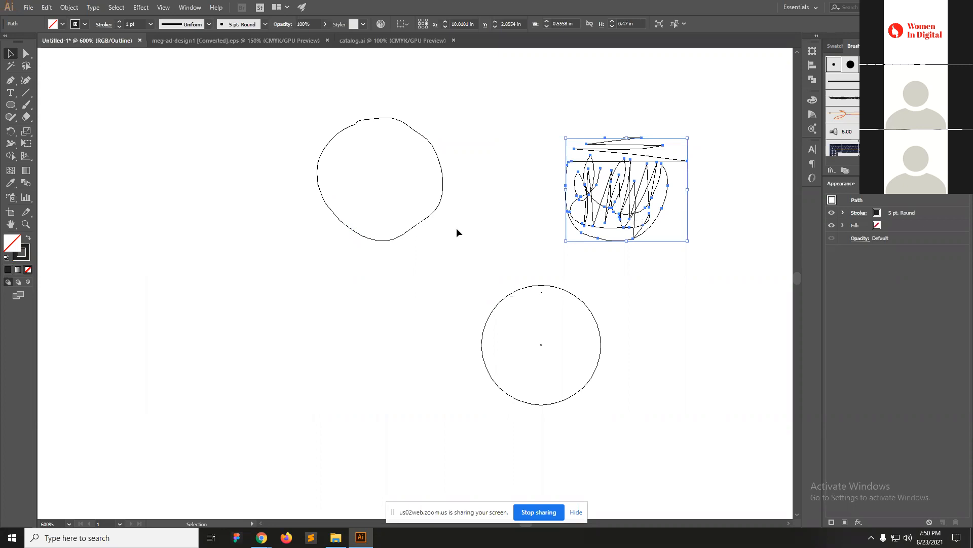
Delete the Blob Brush shape and the Paintbrush scribble, and return to Preview.
{"action": "left_click", "coordinate": [443, 217]}
{"action": "key", "text": "Delete"}
{"action": "left_click", "coordinate": [587, 185]}
{"action": "key", "text": "Delete"}
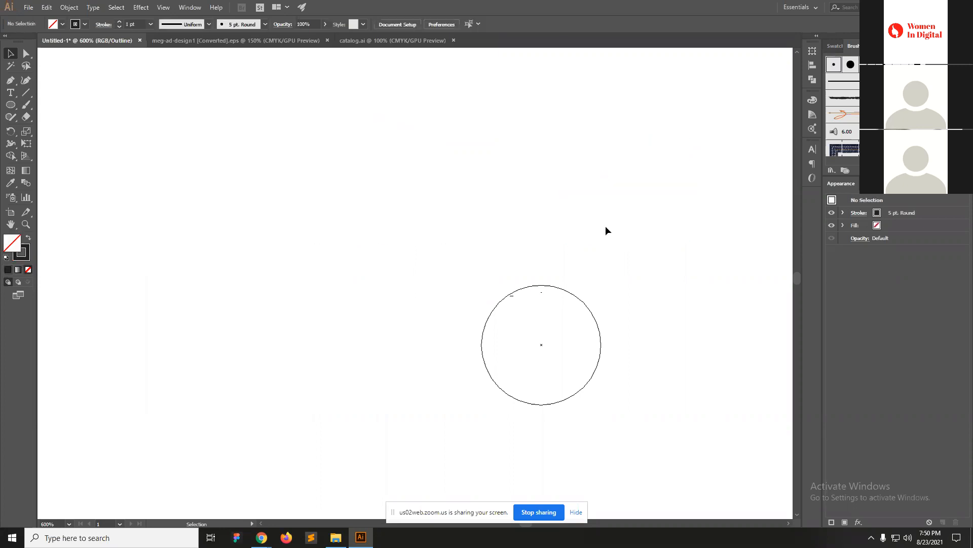
{"action": "key", "text": "ctrl+y"}
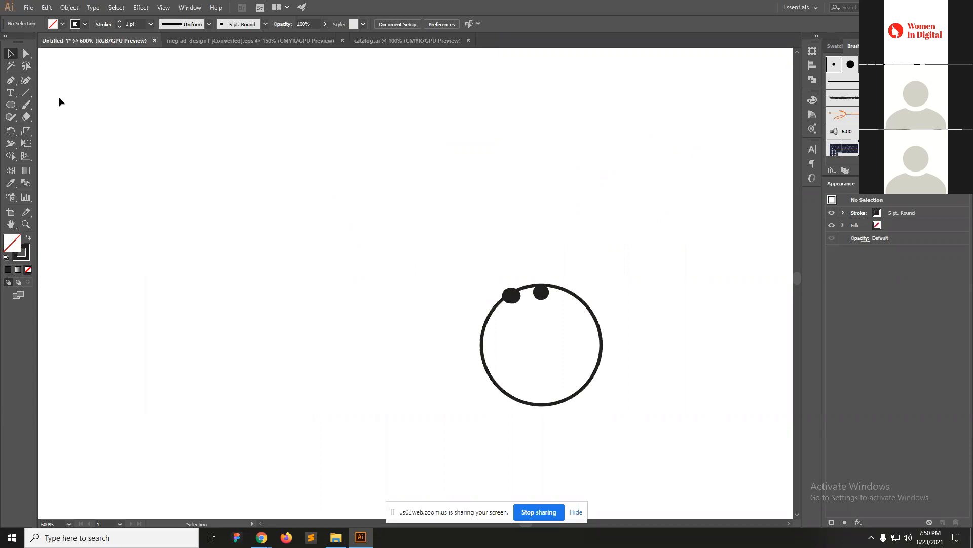
Sketch a triangle, a square, a wide ellipse and a smaller square around the circle with the Shaper tool.
{"action": "left_click", "coordinate": [12, 117]}
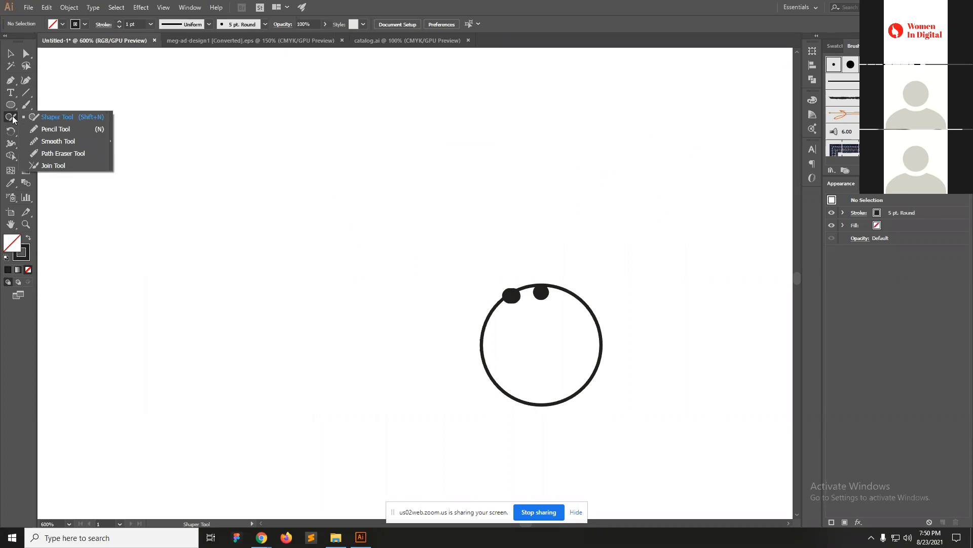
{"action": "left_click", "coordinate": [408, 240]}
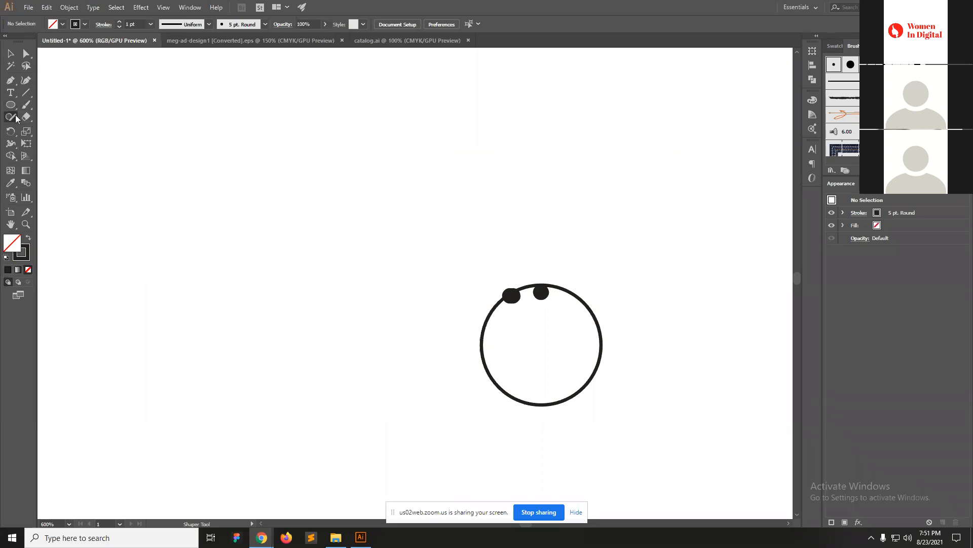
{"action": "left_click", "coordinate": [233, 146]}
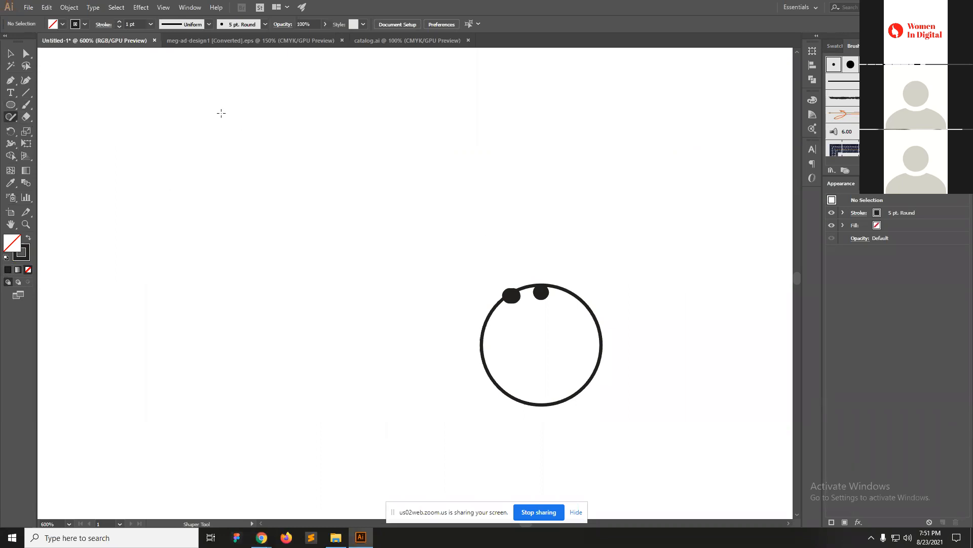
{"action": "key", "text": "ctrl"}
{"action": "mouse_move", "coordinate": [236, 218]}
{"action": "left_mouse_down"}
{"action": "mouse_move", "coordinate": [260, 352]}
{"action": "mouse_move", "coordinate": [217, 281]}
{"action": "mouse_move", "coordinate": [236, 206]}
{"action": "left_mouse_up"}
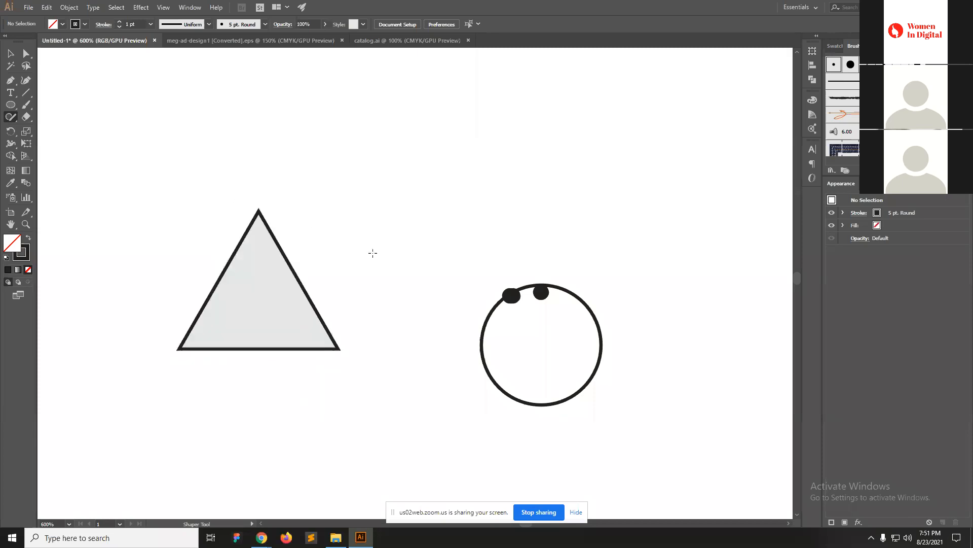
{"action": "mouse_move", "coordinate": [376, 111]}
{"action": "left_mouse_down"}
{"action": "mouse_move", "coordinate": [371, 187]}
{"action": "mouse_move", "coordinate": [467, 181]}
{"action": "mouse_move", "coordinate": [466, 102]}
{"action": "mouse_move", "coordinate": [376, 109]}
{"action": "left_mouse_up"}
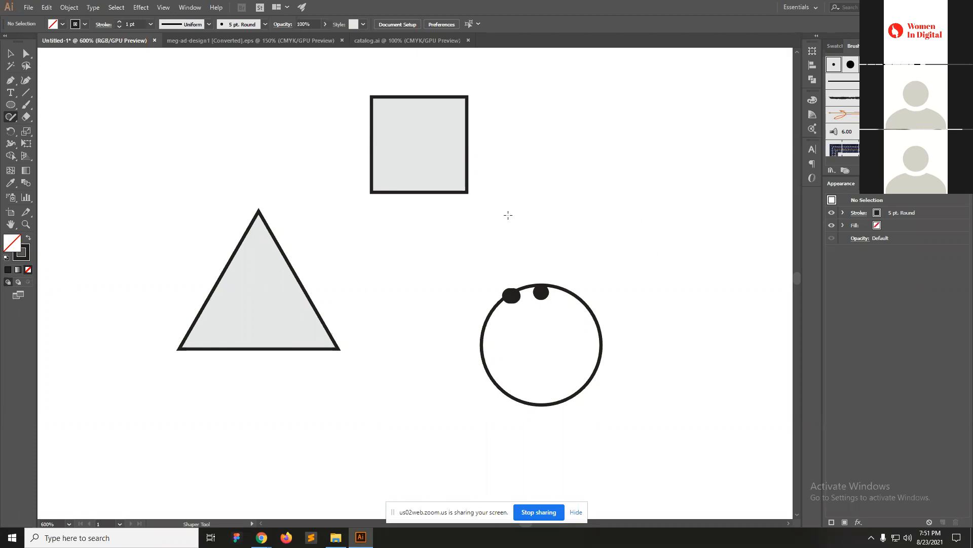
{"action": "mouse_move", "coordinate": [633, 156]}
{"action": "left_mouse_down"}
{"action": "mouse_move", "coordinate": [657, 112]}
{"action": "mouse_move", "coordinate": [668, 164]}
{"action": "mouse_move", "coordinate": [700, 173]}
{"action": "mouse_move", "coordinate": [648, 196]}
{"action": "mouse_move", "coordinate": [669, 241]}
{"action": "mouse_move", "coordinate": [625, 204]}
{"action": "mouse_move", "coordinate": [559, 235]}
{"action": "mouse_move", "coordinate": [605, 191]}
{"action": "mouse_move", "coordinate": [548, 149]}
{"action": "mouse_move", "coordinate": [627, 159]}
{"action": "mouse_move", "coordinate": [591, 93]}
{"action": "mouse_move", "coordinate": [666, 140]}
{"action": "mouse_move", "coordinate": [726, 119]}
{"action": "mouse_move", "coordinate": [719, 141]}
{"action": "mouse_move", "coordinate": [683, 168]}
{"action": "mouse_move", "coordinate": [735, 206]}
{"action": "mouse_move", "coordinate": [672, 198]}
{"action": "mouse_move", "coordinate": [651, 209]}
{"action": "mouse_move", "coordinate": [637, 258]}
{"action": "mouse_move", "coordinate": [631, 187]}
{"action": "mouse_move", "coordinate": [537, 204]}
{"action": "mouse_move", "coordinate": [621, 154]}
{"action": "left_mouse_up"}
{"action": "mouse_move", "coordinate": [623, 130]}
{"action": "left_mouse_down"}
{"action": "mouse_move", "coordinate": [620, 204]}
{"action": "mouse_move", "coordinate": [630, 131]}
{"action": "mouse_move", "coordinate": [702, 131]}
{"action": "mouse_move", "coordinate": [686, 192]}
{"action": "mouse_move", "coordinate": [569, 168]}
{"action": "mouse_move", "coordinate": [611, 111]}
{"action": "left_mouse_up"}
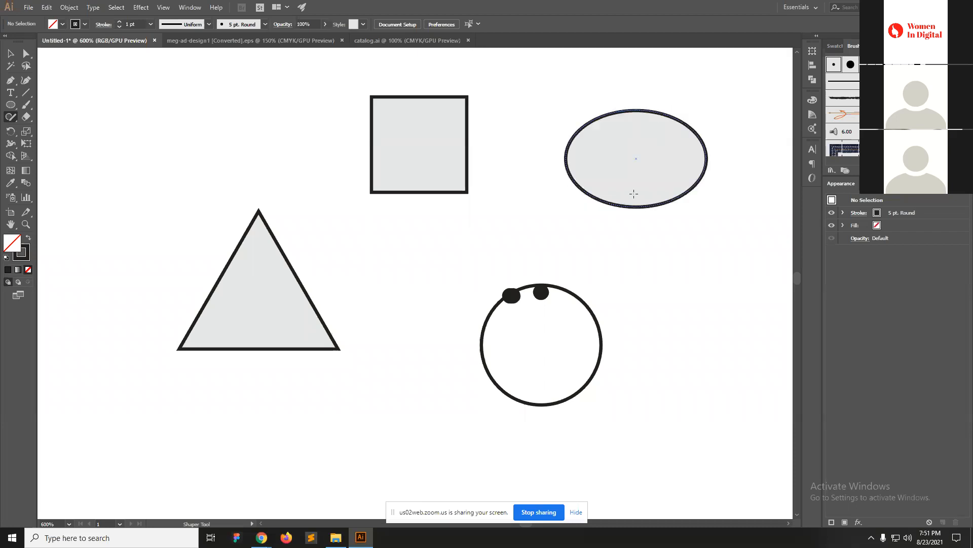
{"action": "mouse_move", "coordinate": [388, 226]}
{"action": "left_mouse_down"}
{"action": "mouse_move", "coordinate": [386, 284]}
{"action": "mouse_move", "coordinate": [440, 274]}
{"action": "mouse_move", "coordinate": [442, 222]}
{"action": "mouse_move", "coordinate": [380, 226]}
{"action": "left_mouse_up"}
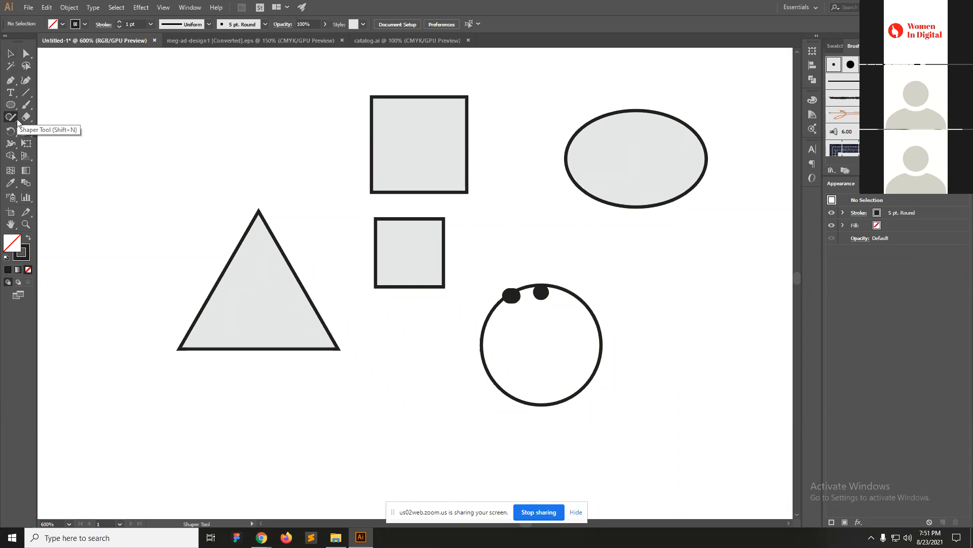
Select all the shapes on the artboard, including the circle and its brush dots, and delete them.
{"action": "left_click", "coordinate": [10, 53]}
{"action": "left_click_drag", "start_coordinate": [189, 119], "coordinate": [672, 361]}
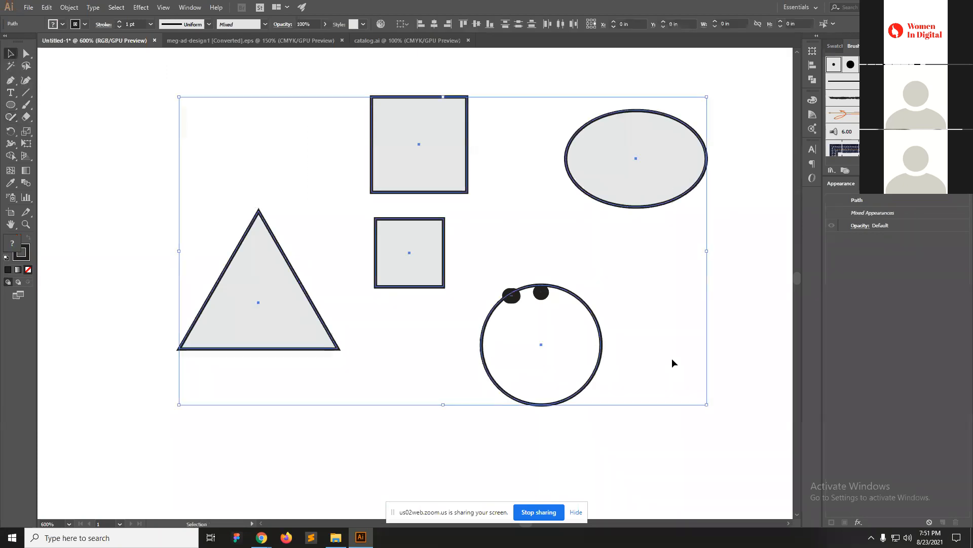
{"action": "left_click", "coordinate": [650, 293]}
{"action": "left_click_drag", "start_coordinate": [191, 139], "coordinate": [714, 394]}
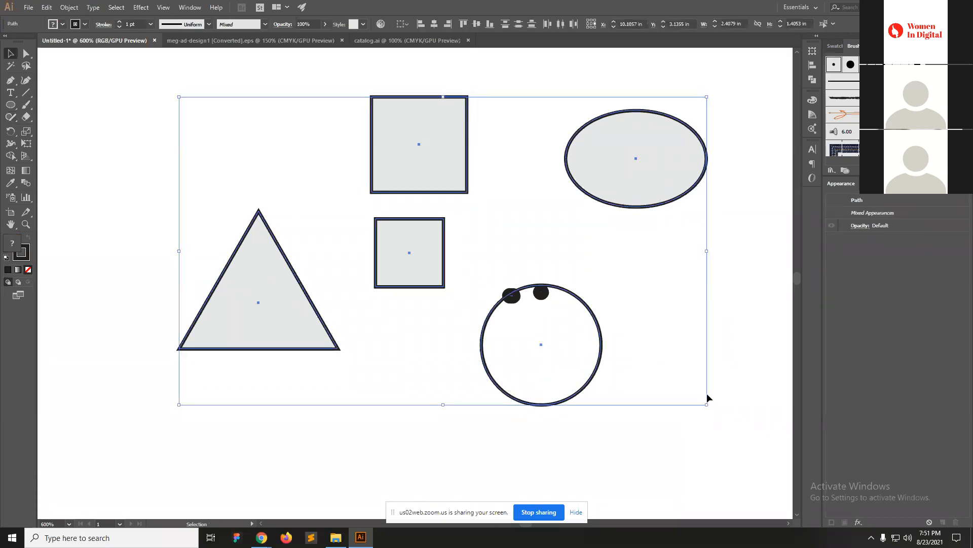
{"action": "key", "text": "Delete"}
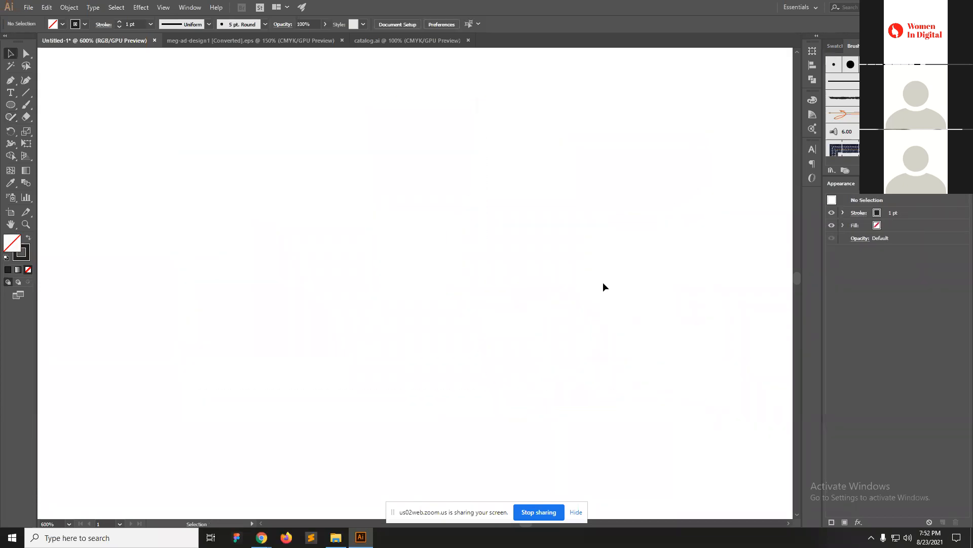
Draw an irregular freehand Pencil outline about 1.27 by 1.12 in, and even out its bumps and lower-left corner with the Smooth tool.
{"action": "mouse_move", "coordinate": [10, 117]}
{"action": "left_mouse_down"}
{"action": "mouse_move", "coordinate": [35, 116]}
{"action": "mouse_move", "coordinate": [51, 131]}
{"action": "left_mouse_up"}
{"action": "mouse_move", "coordinate": [360, 163]}
{"action": "left_mouse_down"}
{"action": "mouse_move", "coordinate": [393, 141]}
{"action": "mouse_move", "coordinate": [513, 137]}
{"action": "mouse_move", "coordinate": [545, 182]}
{"action": "mouse_move", "coordinate": [506, 209]}
{"action": "mouse_move", "coordinate": [523, 252]}
{"action": "mouse_move", "coordinate": [498, 325]}
{"action": "mouse_move", "coordinate": [317, 342]}
{"action": "mouse_move", "coordinate": [277, 324]}
{"action": "mouse_move", "coordinate": [364, 152]}
{"action": "left_mouse_up"}
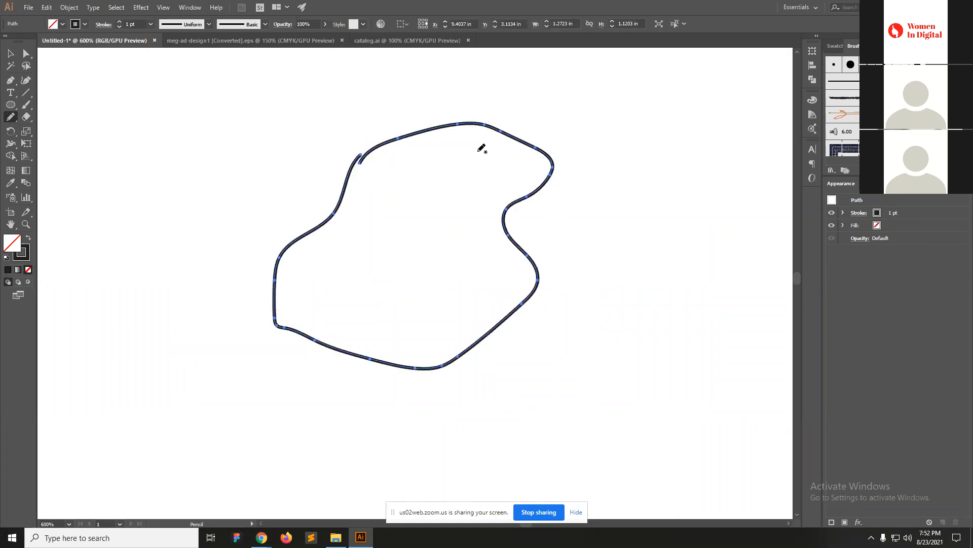
{"action": "left_click", "coordinate": [19, 121]}
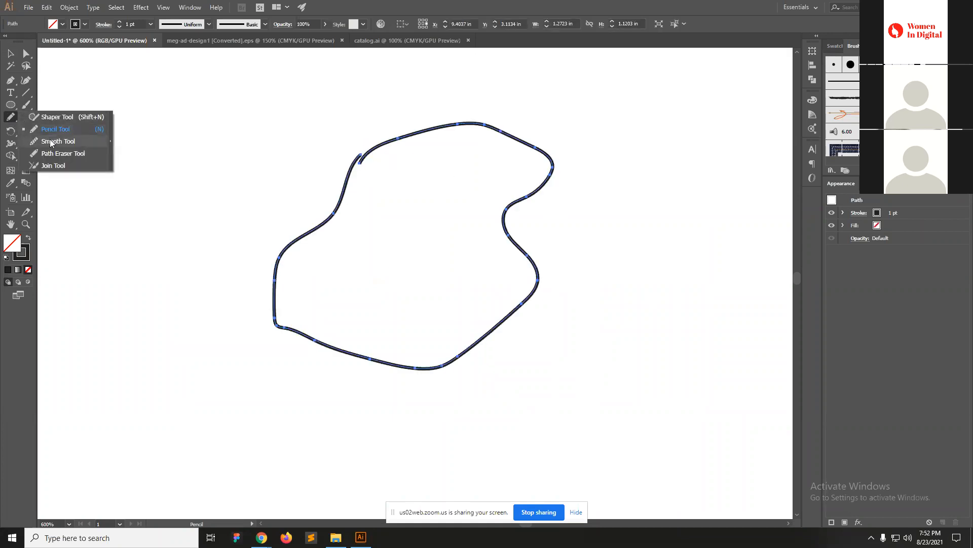
{"action": "left_click", "coordinate": [53, 142]}
{"action": "mouse_move", "coordinate": [510, 211]}
{"action": "left_mouse_down"}
{"action": "mouse_move", "coordinate": [521, 207]}
{"action": "mouse_move", "coordinate": [529, 261]}
{"action": "left_mouse_up"}
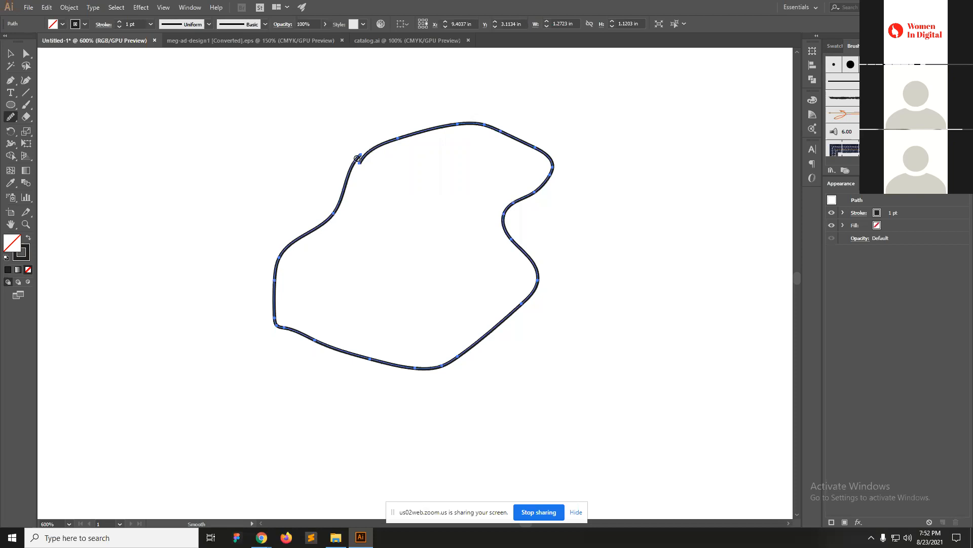
{"action": "mouse_move", "coordinate": [363, 162]}
{"action": "left_mouse_down"}
{"action": "mouse_move", "coordinate": [342, 199]}
{"action": "mouse_move", "coordinate": [395, 134]}
{"action": "mouse_move", "coordinate": [503, 120]}
{"action": "mouse_move", "coordinate": [539, 178]}
{"action": "mouse_move", "coordinate": [541, 170]}
{"action": "mouse_move", "coordinate": [525, 197]}
{"action": "left_mouse_up"}
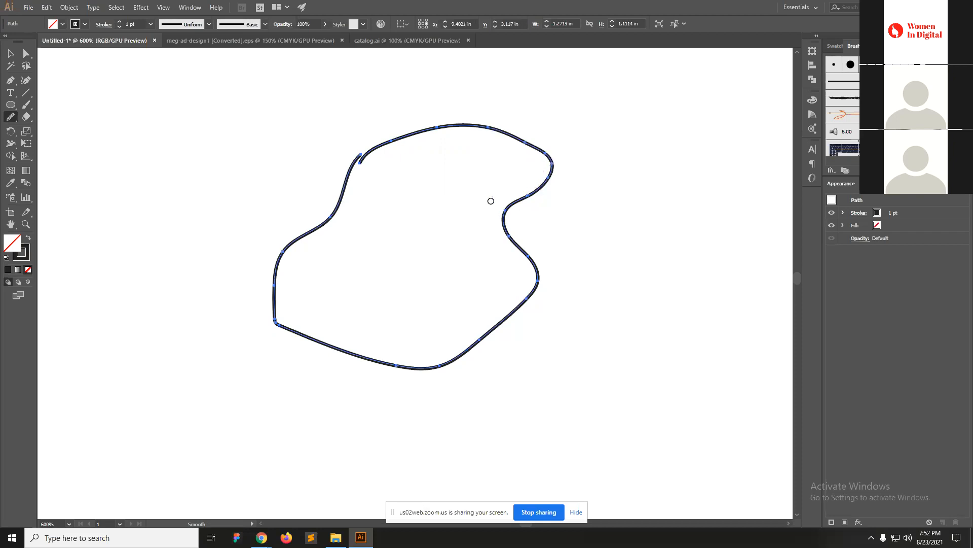
{"action": "mouse_move", "coordinate": [274, 291]}
{"action": "left_mouse_down"}
{"action": "mouse_move", "coordinate": [321, 345]}
{"action": "mouse_move", "coordinate": [267, 297]}
{"action": "left_mouse_up"}
{"action": "mouse_move", "coordinate": [275, 322]}
{"action": "left_mouse_down"}
{"action": "mouse_move", "coordinate": [263, 287]}
{"action": "mouse_move", "coordinate": [274, 274]}
{"action": "mouse_move", "coordinate": [259, 258]}
{"action": "left_mouse_up"}
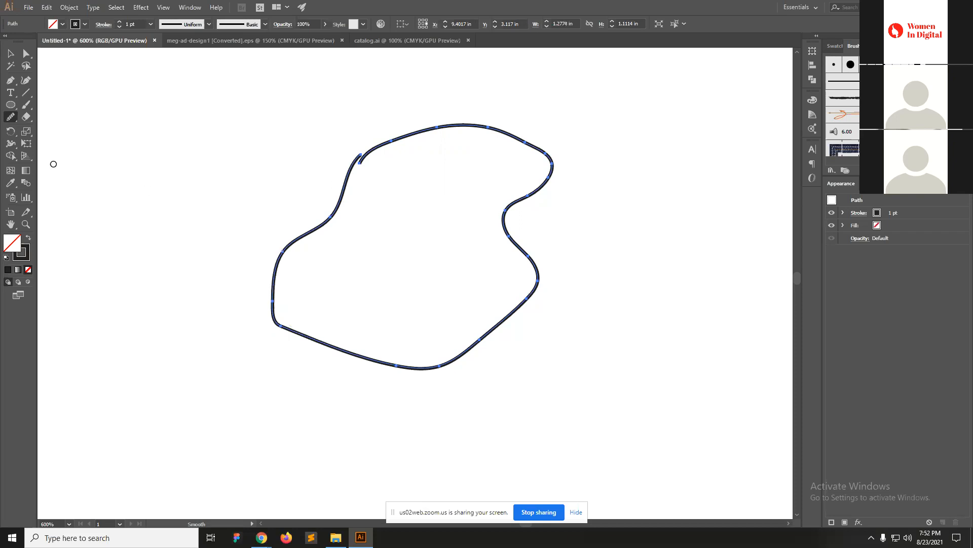
Erase the left side of the freehand outline with the Path Eraser, from the overlapping ends down to above the lower-left corner.
{"action": "left_click", "coordinate": [14, 123]}
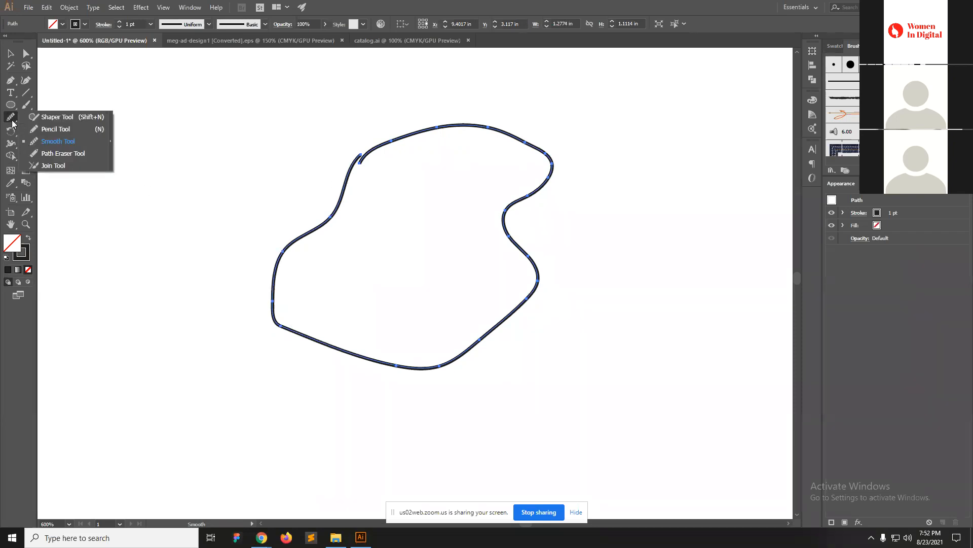
{"action": "left_click", "coordinate": [59, 153]}
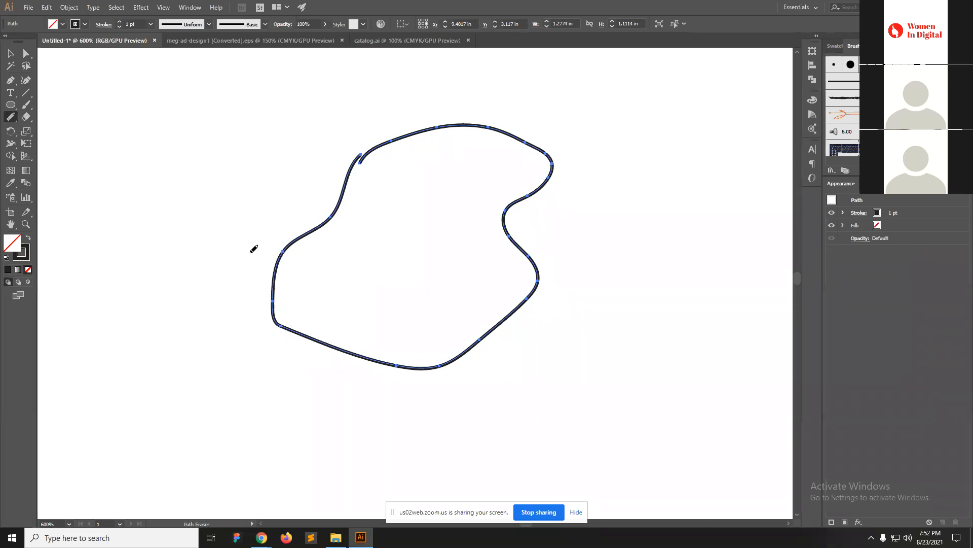
{"action": "left_click_drag", "start_coordinate": [285, 251], "coordinate": [274, 304]}
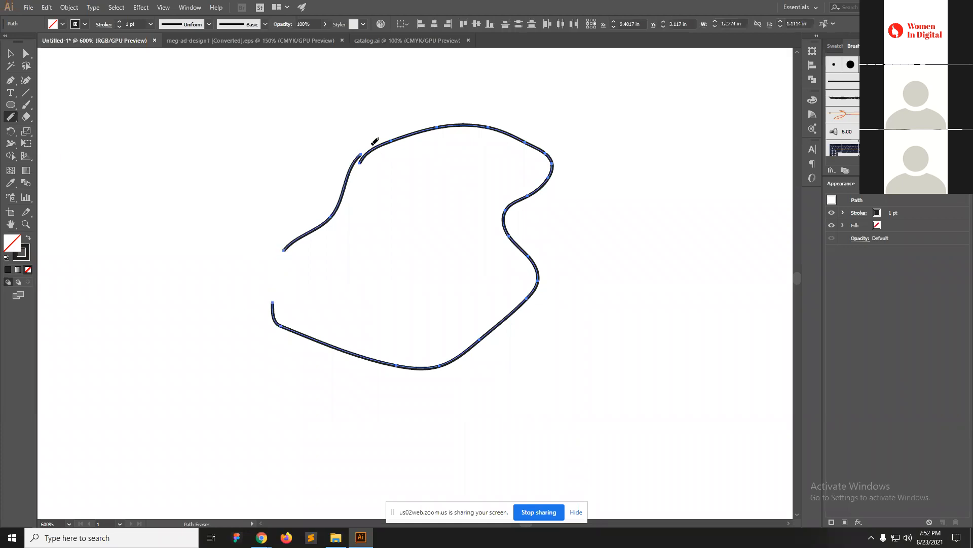
{"action": "mouse_move", "coordinate": [361, 151]}
{"action": "left_mouse_down"}
{"action": "mouse_move", "coordinate": [327, 217]}
{"action": "mouse_move", "coordinate": [271, 255]}
{"action": "left_mouse_up"}
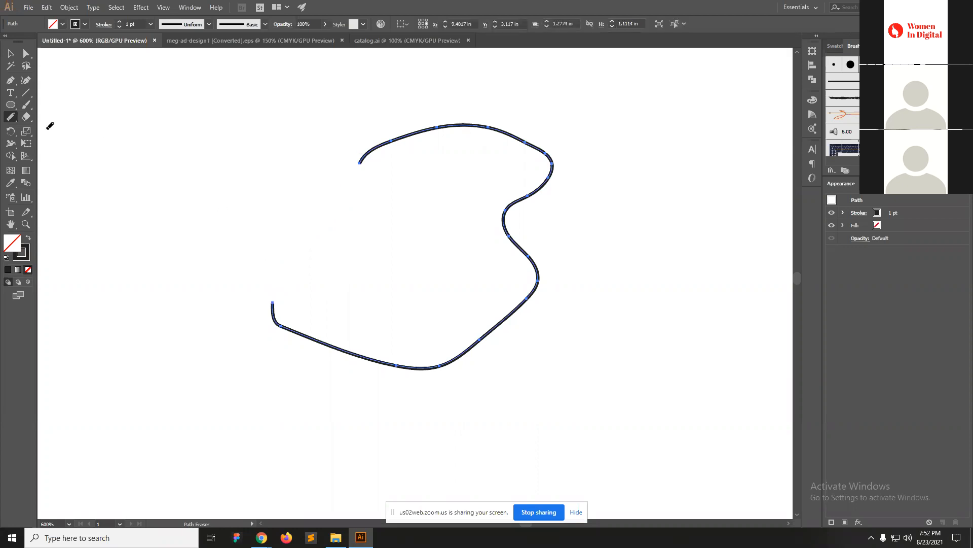
Try to connect the two open ends of the freehand outline with the Join tool.
{"action": "left_click", "coordinate": [10, 119]}
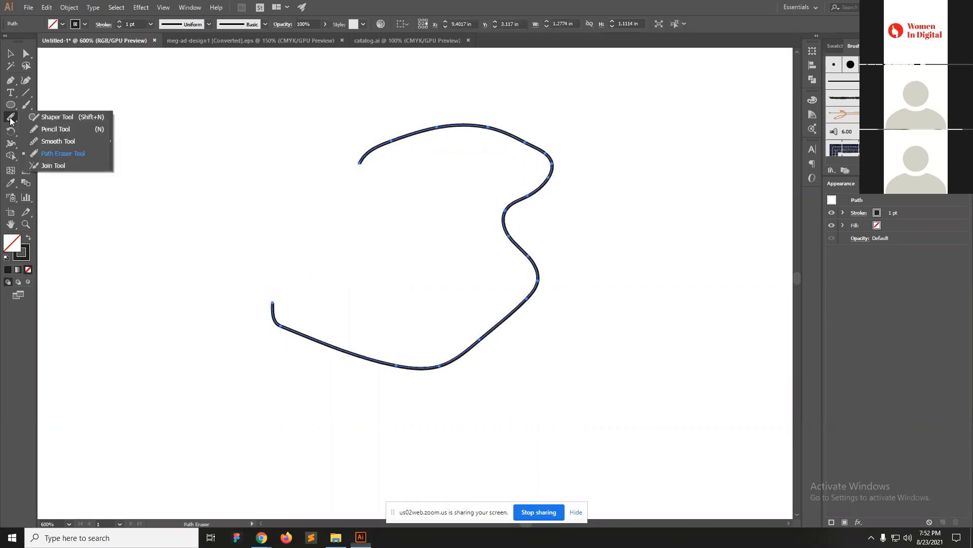
{"action": "left_click", "coordinate": [71, 164]}
{"action": "mouse_move", "coordinate": [272, 303]}
{"action": "left_mouse_down"}
{"action": "mouse_move", "coordinate": [306, 224]}
{"action": "mouse_move", "coordinate": [359, 163]}
{"action": "mouse_move", "coordinate": [289, 256]}
{"action": "mouse_move", "coordinate": [274, 305]}
{"action": "left_mouse_up"}
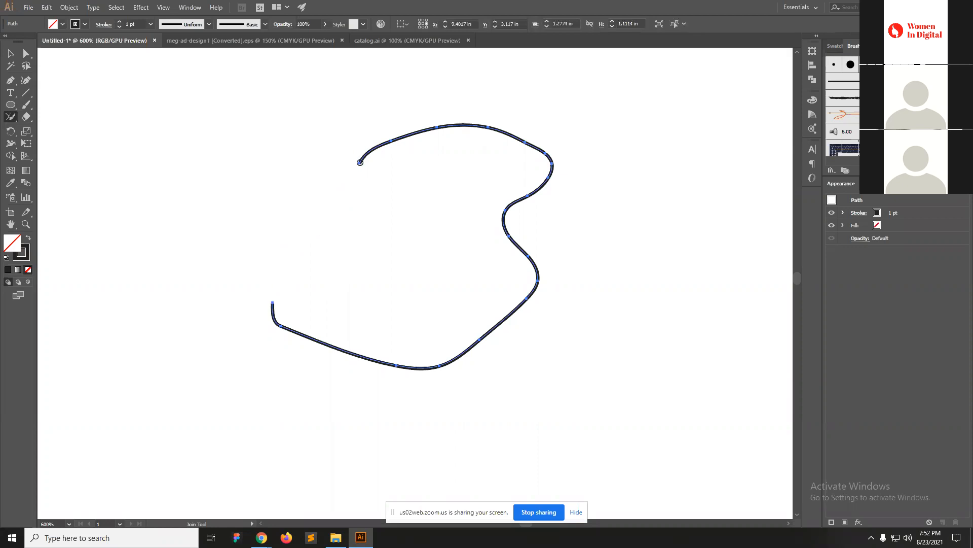
{"action": "left_click_drag", "start_coordinate": [359, 161], "coordinate": [274, 322]}
{"action": "key", "text": "ctrl"}
{"action": "left_click", "coordinate": [282, 278], "text": "ctrl"}
{"action": "mouse_move", "coordinate": [403, 315]}
{"action": "left_mouse_down"}
{"action": "mouse_move", "coordinate": [436, 284]}
{"action": "mouse_move", "coordinate": [446, 242]}
{"action": "mouse_move", "coordinate": [512, 135]}
{"action": "left_mouse_up"}
{"action": "key", "text": "ctrl"}
{"action": "left_click", "coordinate": [85, 233]}
Draw a curved Pen path from the outline's upper open end around to its lower open end, and deselect it.
{"action": "left_click", "coordinate": [25, 105]}
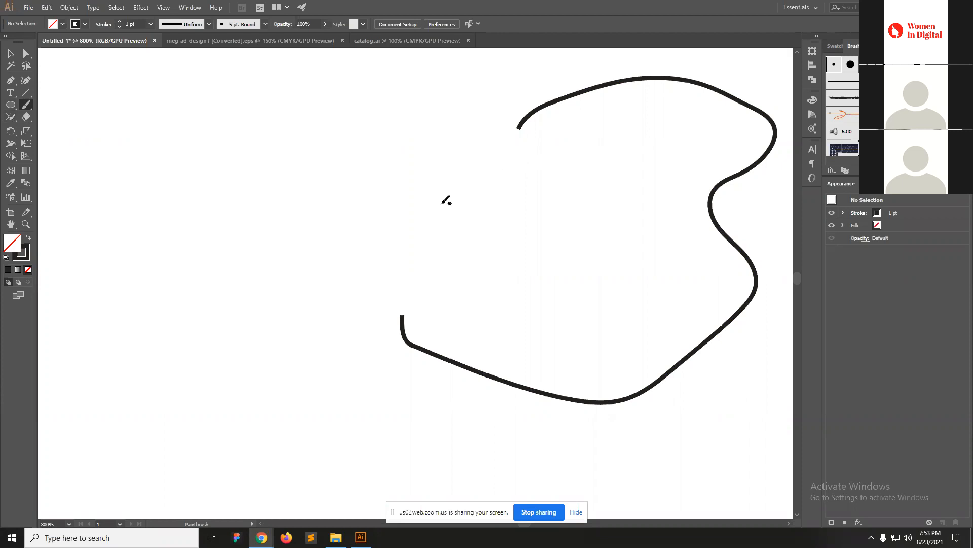
{"action": "left_click", "coordinate": [8, 82]}
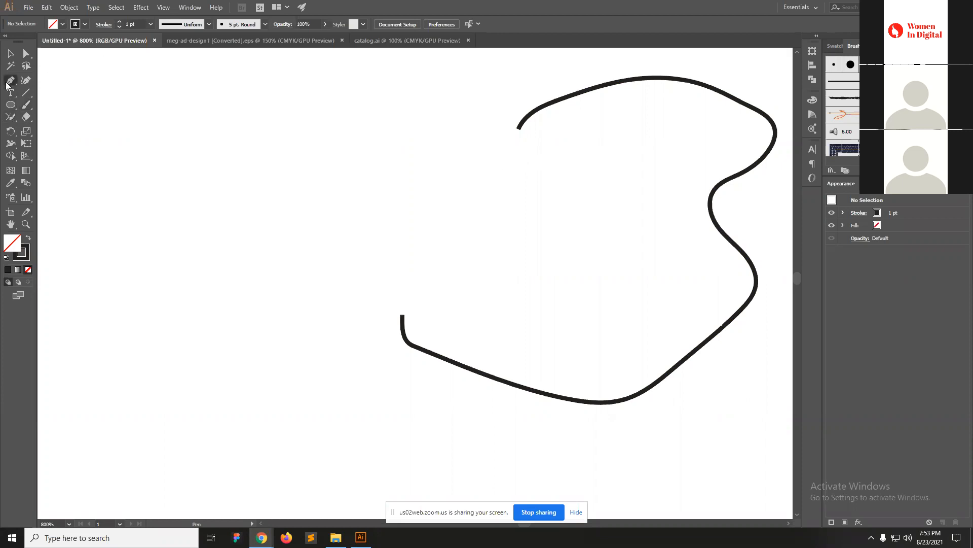
{"action": "left_click", "coordinate": [511, 122]}
{"action": "left_click_drag", "start_coordinate": [355, 141], "coordinate": [348, 231]}
{"action": "left_click_drag", "start_coordinate": [464, 288], "coordinate": [438, 335]}
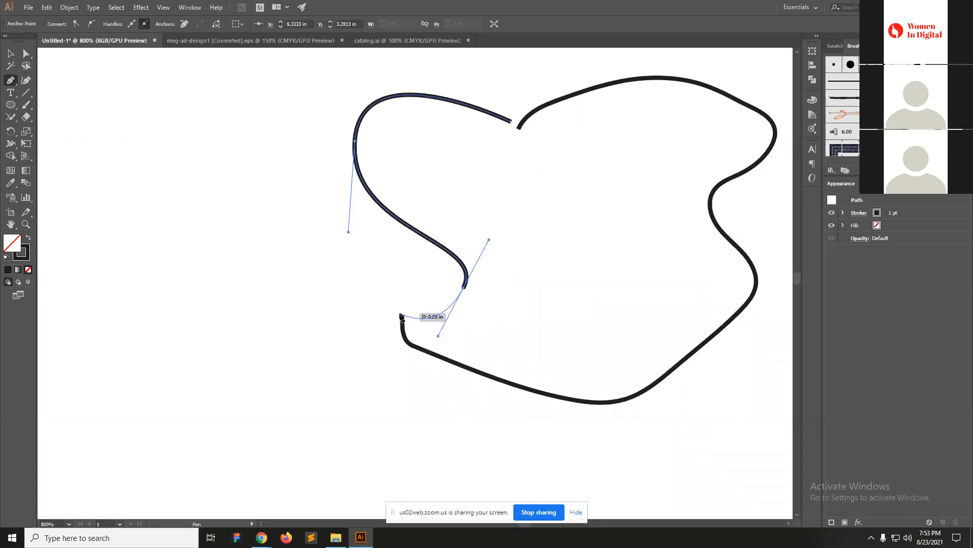
{"action": "left_click", "coordinate": [403, 316]}
{"action": "left_click", "coordinate": [302, 291], "text": "ctrl"}
{"action": "key", "text": "v"}
{"action": "left_click_drag", "start_coordinate": [481, 233], "coordinate": [401, 165]}
{"action": "left_click", "coordinate": [80, 165]}
Select all the artwork on the artboard, including the freehand outline and brush strokes, and delete it.
{"action": "left_click", "coordinate": [10, 133]}
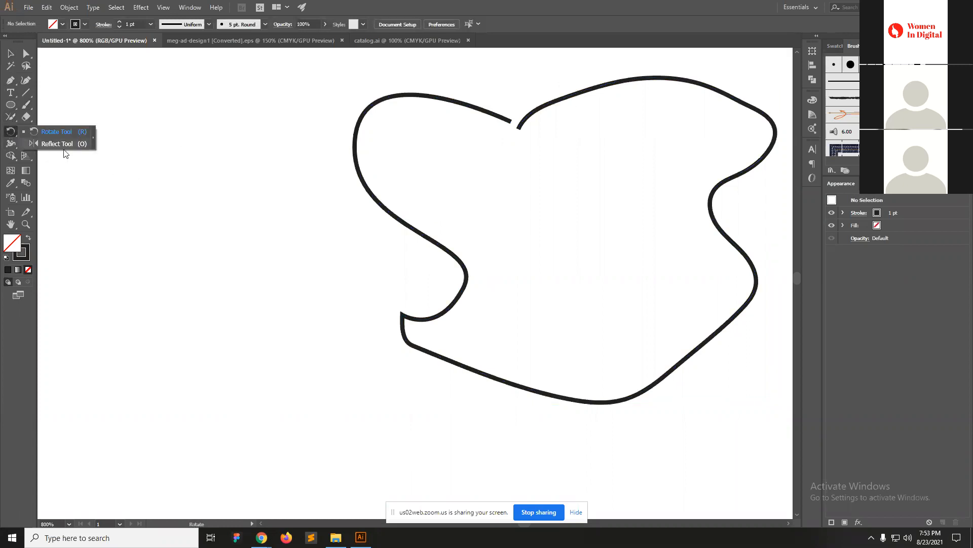
{"action": "left_click", "coordinate": [210, 167]}
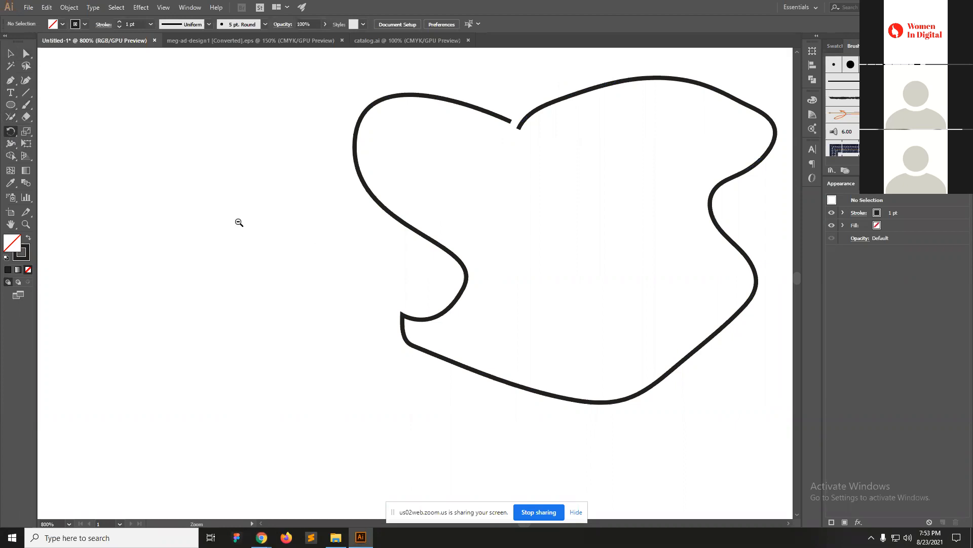
{"action": "left_click", "coordinate": [207, 235], "text": "ctrl+alt"}
{"action": "left_click", "coordinate": [387, 263], "text": "ctrl+alt"}
{"action": "left_click", "coordinate": [471, 312], "text": "ctrl+alt"}
{"action": "left_click", "coordinate": [487, 322], "text": "ctrl+alt"}
{"action": "left_click", "coordinate": [502, 320], "text": "ctrl+alt"}
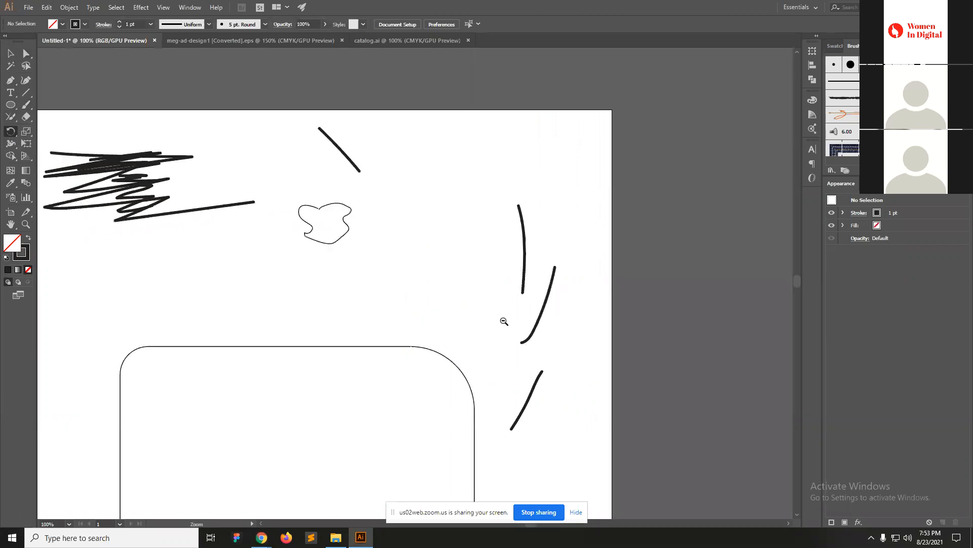
{"action": "left_click", "coordinate": [304, 255], "text": "ctrl+alt"}
{"action": "left_click_drag", "start_coordinate": [233, 173], "coordinate": [628, 491]}
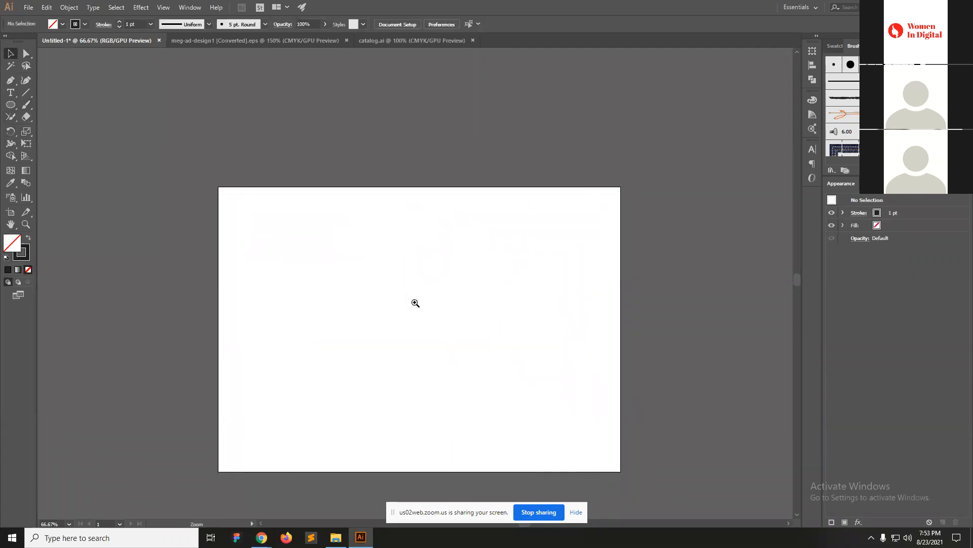
Draw a tall, narrow rectangle about 1.44 by 6.11 in near the middle of the artboard.
{"action": "left_click", "coordinate": [414, 303], "text": "ctrl"}
{"action": "left_click_drag", "start_coordinate": [460, 327], "coordinate": [385, 290]}
{"action": "left_click", "coordinate": [10, 104]}
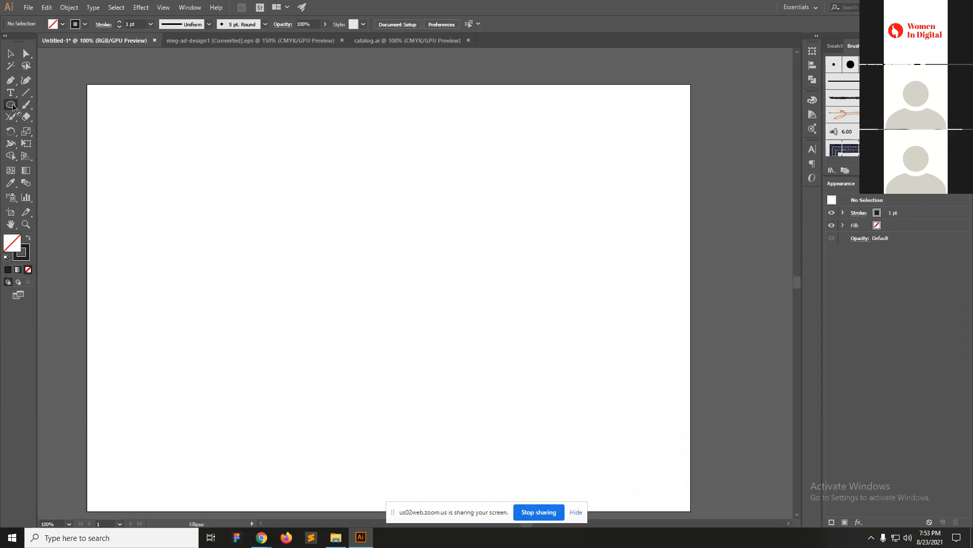
{"action": "left_click_drag", "start_coordinate": [12, 109], "coordinate": [48, 104]}
{"action": "mouse_move", "coordinate": [368, 130]}
{"action": "left_mouse_down"}
{"action": "mouse_move", "coordinate": [384, 284]}
{"action": "mouse_move", "coordinate": [421, 354]}
{"action": "left_mouse_up"}
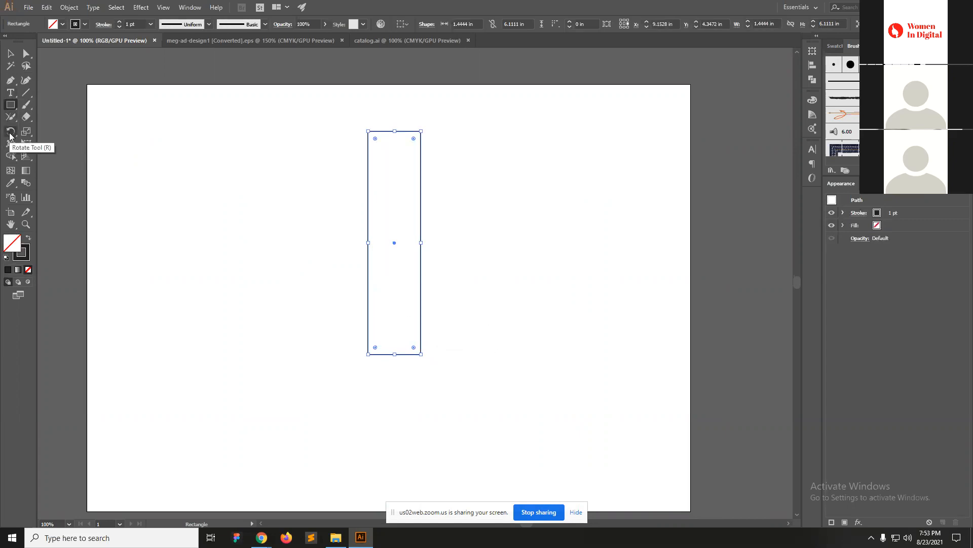
Make a copy of the rectangle rotated 30° about its lower-right corner.
{"action": "left_click", "coordinate": [10, 133]}
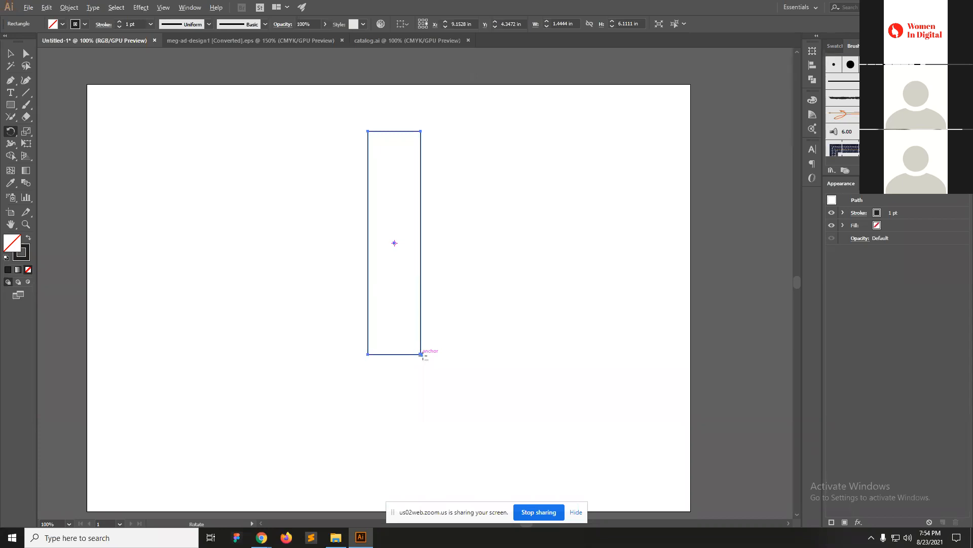
{"action": "left_click", "coordinate": [422, 354], "text": "alt"}
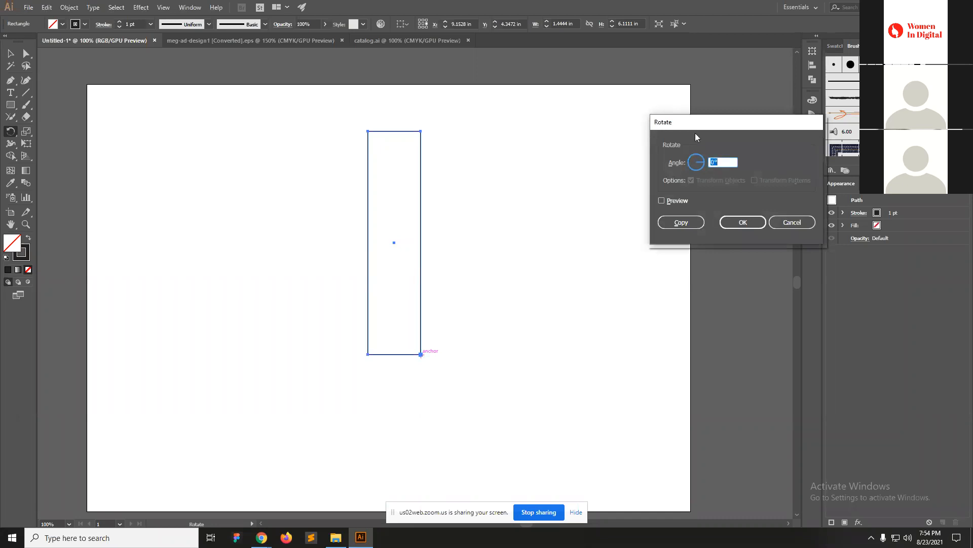
{"action": "left_click", "coordinate": [662, 201]}
{"action": "type", "text": "3"}
{"action": "left_click", "coordinate": [698, 222]}
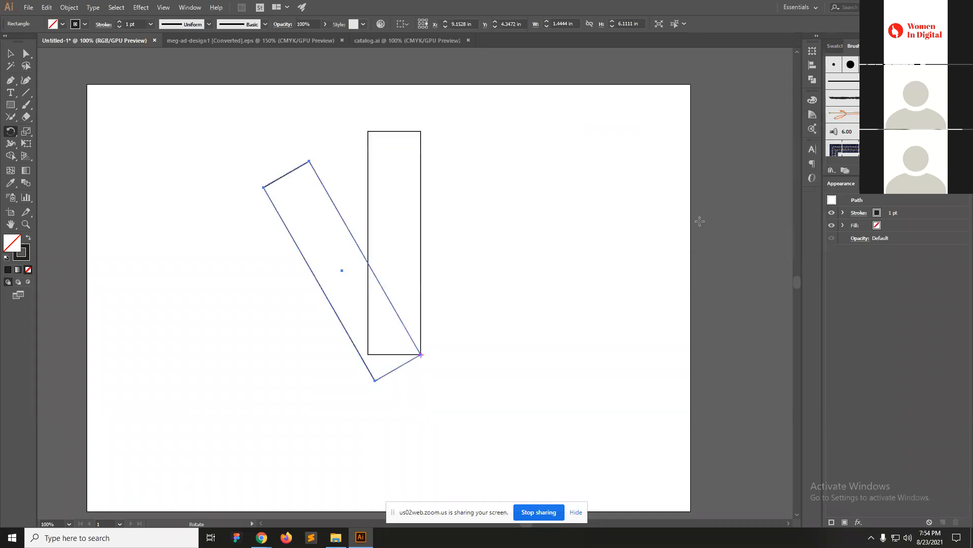
Repeat the rotated copy until the rectangles form a full ring, and undo the one surplus copy.
{"action": "key", "text": "ctrl+d"}
{"action": "key", "text": "ctrl+d"}
{"action": "key", "text": "ctrl+d"}
{"action": "key", "text": "ctrl+d"}
{"action": "key", "text": "ctrl+d"}
{"action": "key", "text": "ctrl+d"}
{"action": "key", "text": "ctrl+d"}
{"action": "key", "text": "ctrl+d"}
{"action": "key", "text": "ctrl+d"}
{"action": "key", "text": "ctrl+d"}
{"action": "key", "text": "ctrl+d"}
{"action": "key", "text": "ctrl+z"}
{"action": "key", "text": "v"}
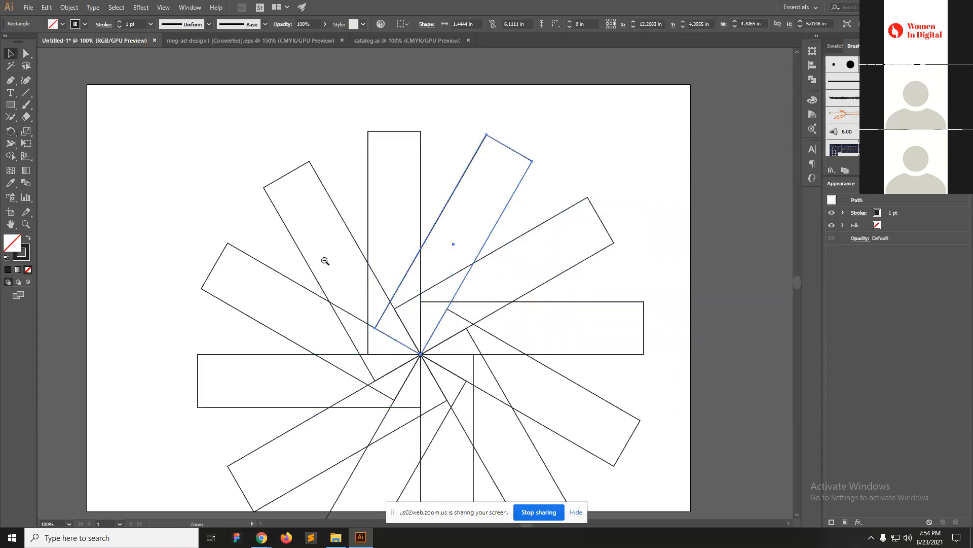
Delete the four rectangles on the right side of the ring, and move the remaining fan onto the artboard.
{"action": "left_click", "coordinate": [325, 261], "text": "ctrl+alt"}
{"action": "left_click_drag", "start_coordinate": [425, 220], "coordinate": [562, 405]}
{"action": "left_click_drag", "start_coordinate": [545, 309], "coordinate": [375, 235]}
{"action": "left_click", "coordinate": [508, 275]}
{"action": "left_click_drag", "start_coordinate": [427, 410], "coordinate": [375, 208]}
{"action": "key", "text": "Delete"}
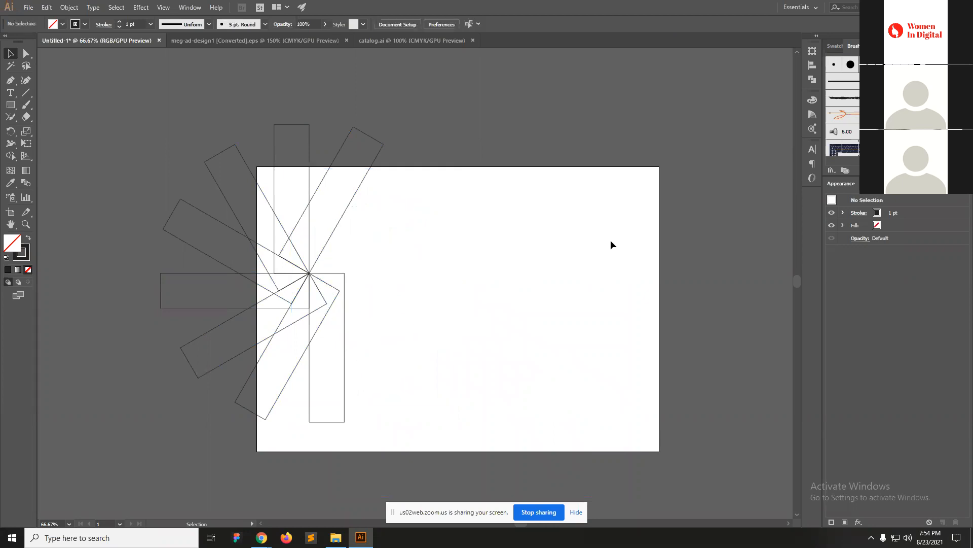
{"action": "left_click_drag", "start_coordinate": [384, 416], "coordinate": [215, 166]}
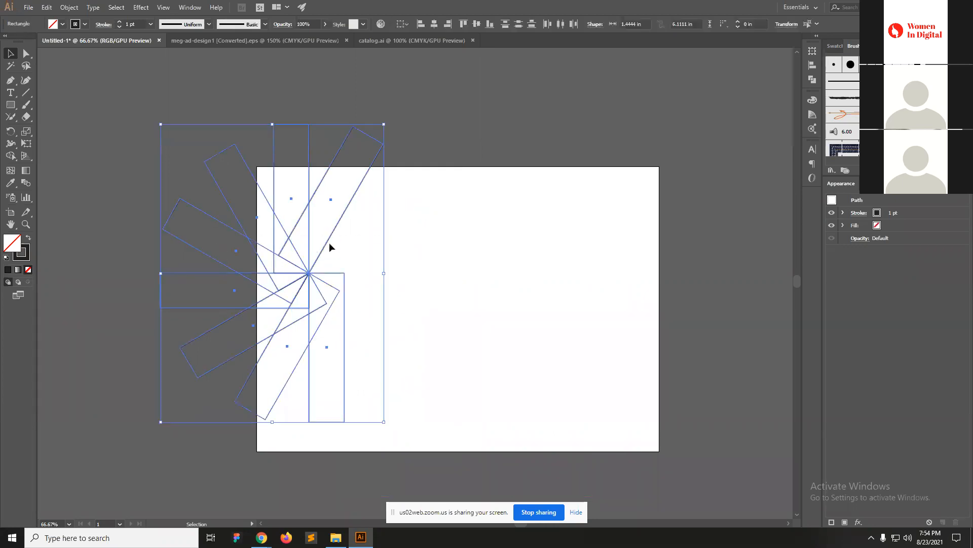
{"action": "left_click_drag", "start_coordinate": [328, 241], "coordinate": [434, 254]}
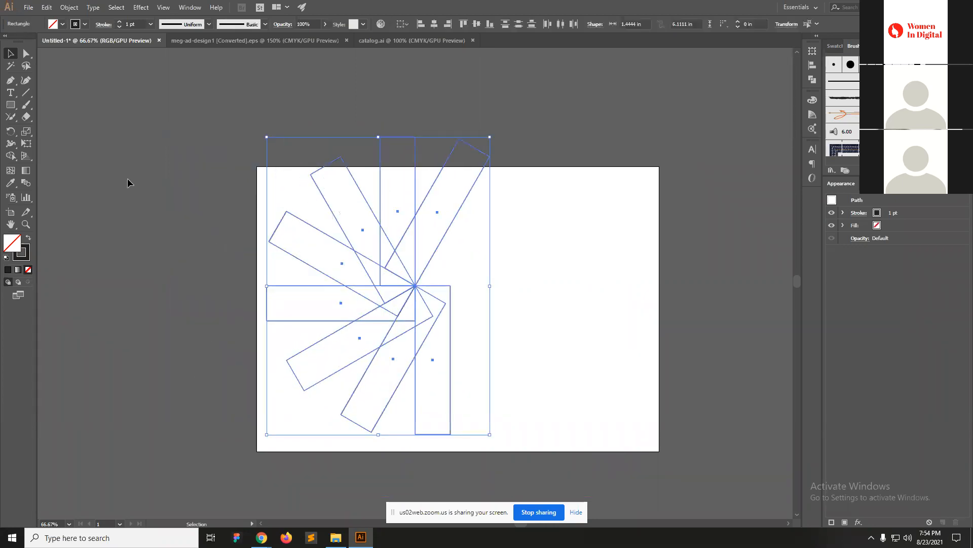
Reflect a copy of the rectangle fan across a vertical axis through a point to the right of its hub.
{"action": "left_click", "coordinate": [10, 132]}
{"action": "left_click", "coordinate": [55, 144]}
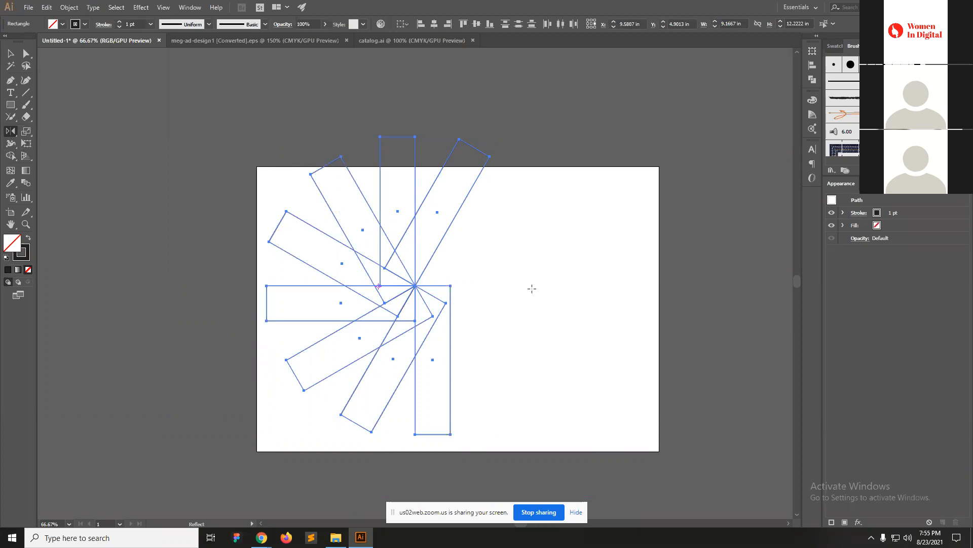
{"action": "left_click", "coordinate": [483, 287], "text": "alt"}
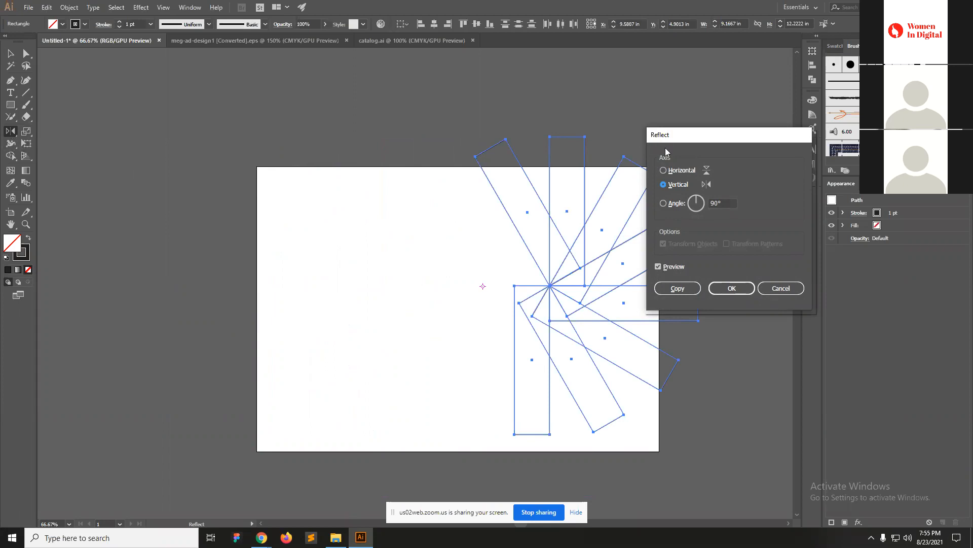
{"action": "left_click", "coordinate": [663, 171]}
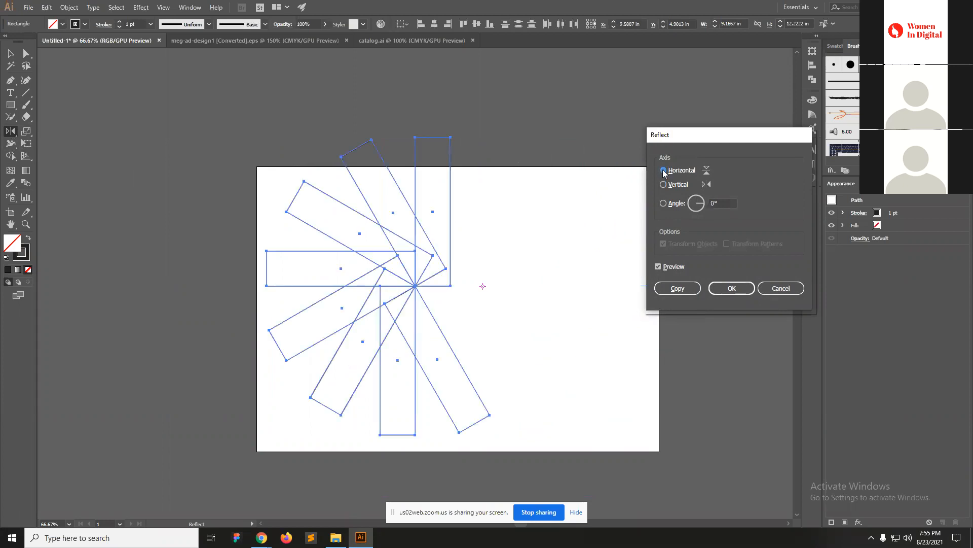
{"action": "left_click", "coordinate": [664, 185]}
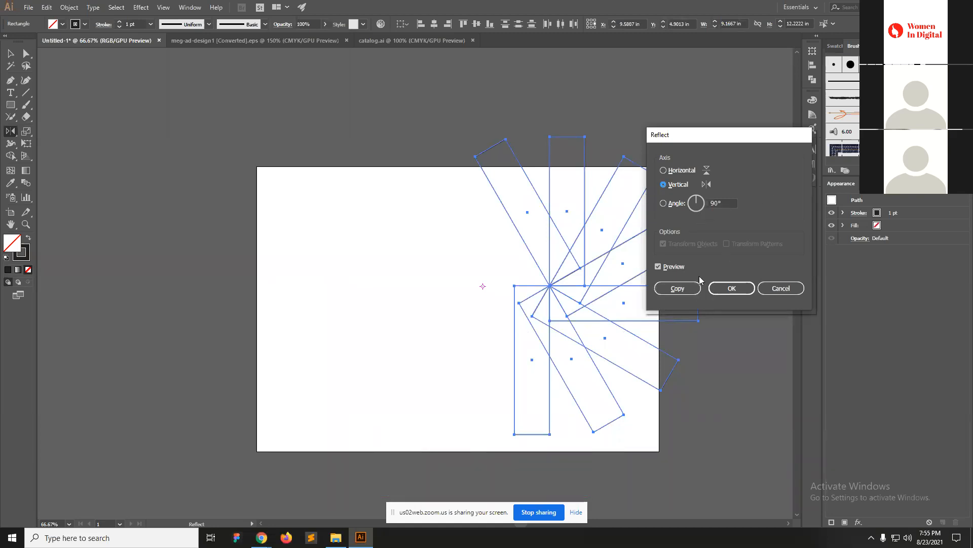
{"action": "left_click", "coordinate": [682, 288]}
{"action": "key", "text": "v"}
{"action": "left_click", "coordinate": [484, 206]}
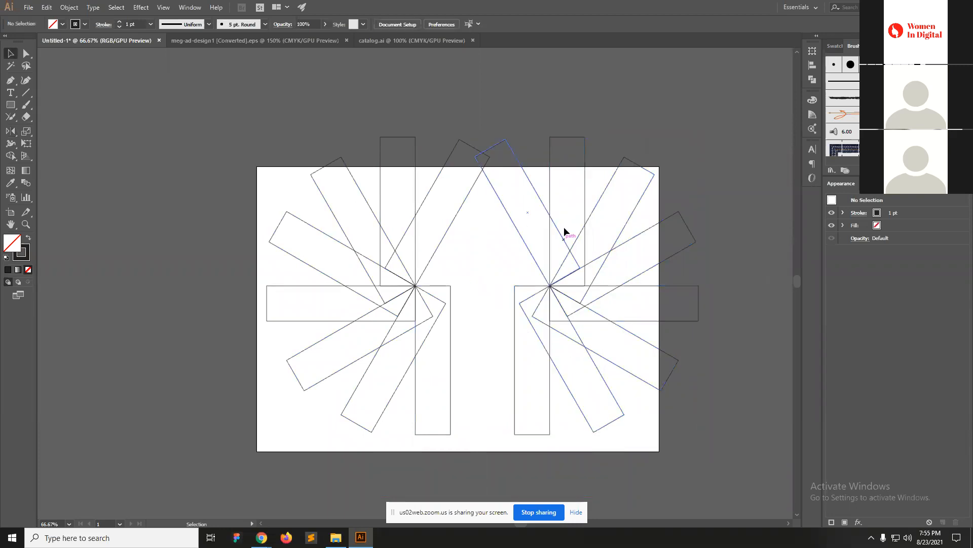
{"action": "left_click_drag", "start_coordinate": [481, 258], "coordinate": [400, 330]}
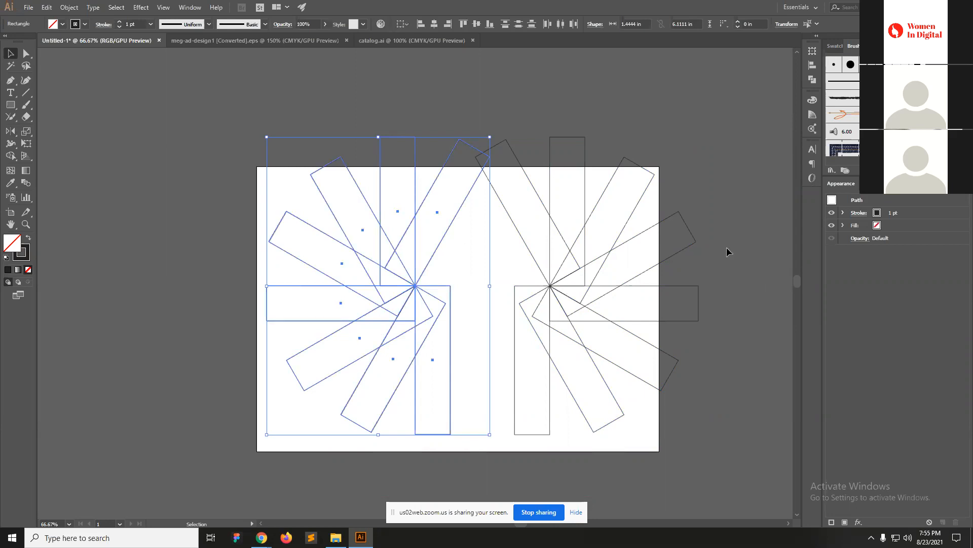
{"action": "left_click_drag", "start_coordinate": [724, 267], "coordinate": [358, 416]}
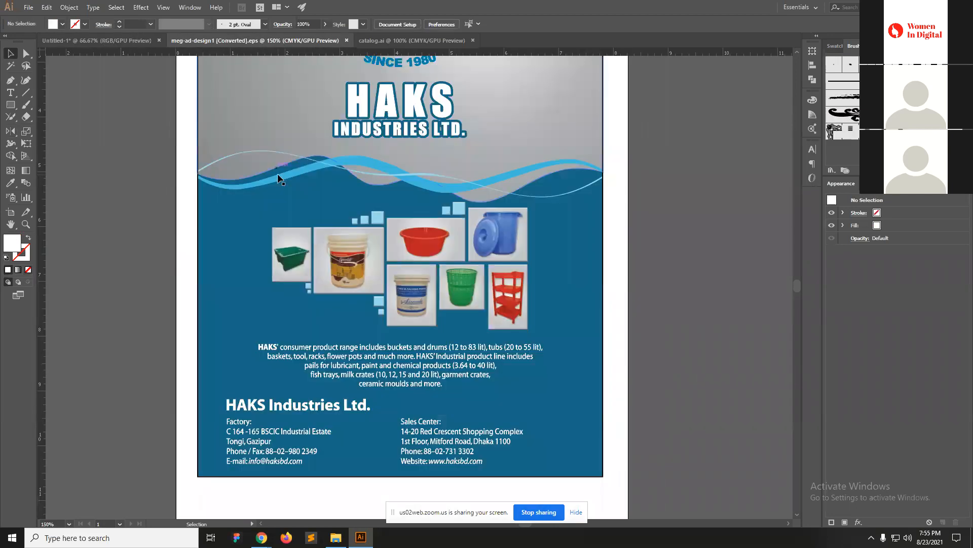
Copy the HAKS emblem from meg-ad-design1 and paste it into Untitled-1, beside the artboard.
{"action": "key", "text": "ctrl+1"}
{"action": "left_click_drag", "start_coordinate": [462, 271], "coordinate": [343, 345]}
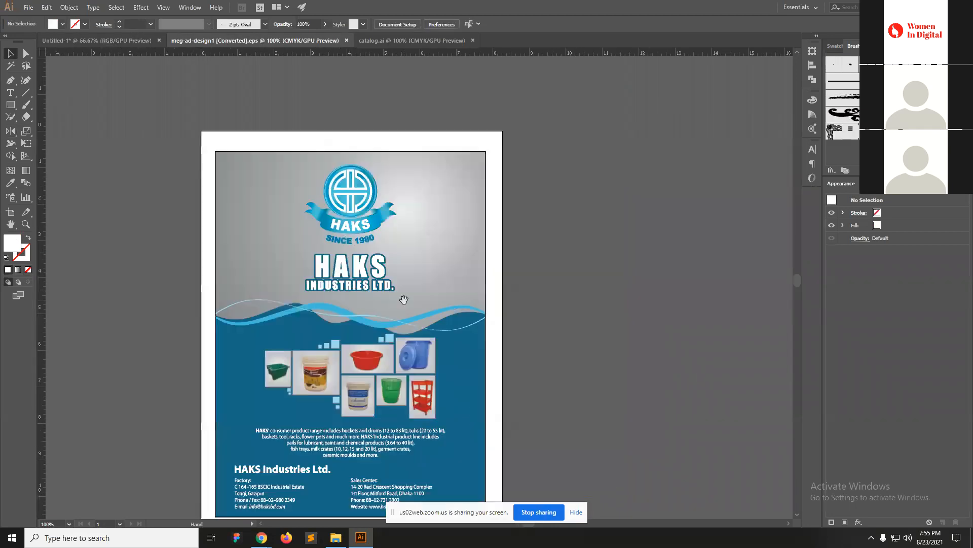
{"action": "left_click", "coordinate": [370, 236]}
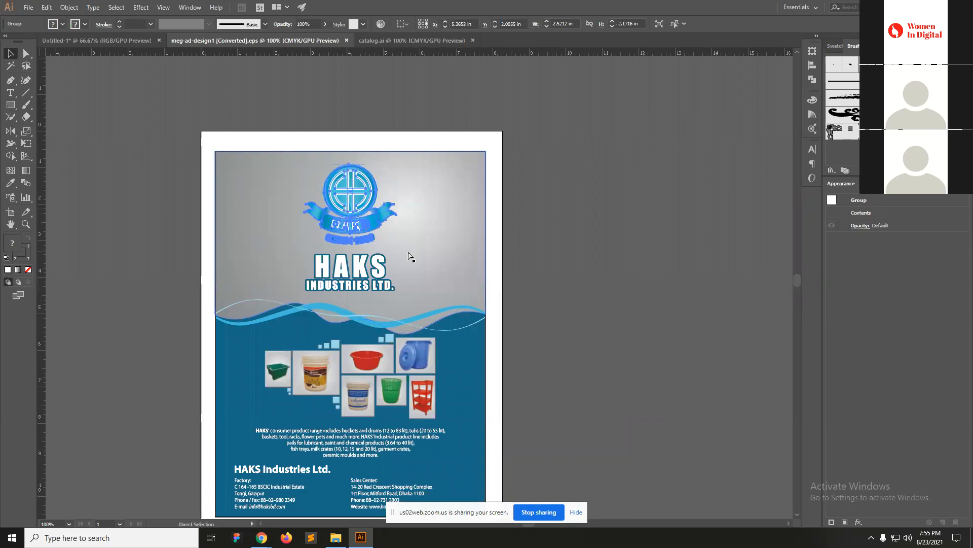
{"action": "left_click", "coordinate": [94, 41]}
{"action": "key", "text": "ctrl+f"}
{"action": "left_click_drag", "start_coordinate": [559, 250], "coordinate": [222, 247]}
{"action": "left_click_drag", "start_coordinate": [41, 231], "coordinate": [710, 325]}
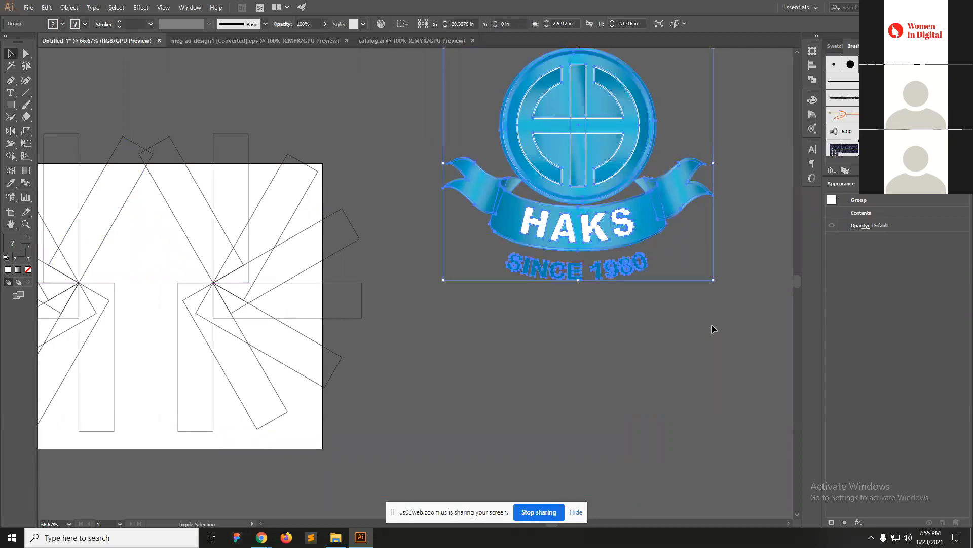
{"action": "left_click", "coordinate": [711, 325]}
{"action": "left_click_drag", "start_coordinate": [520, 212], "coordinate": [466, 319]}
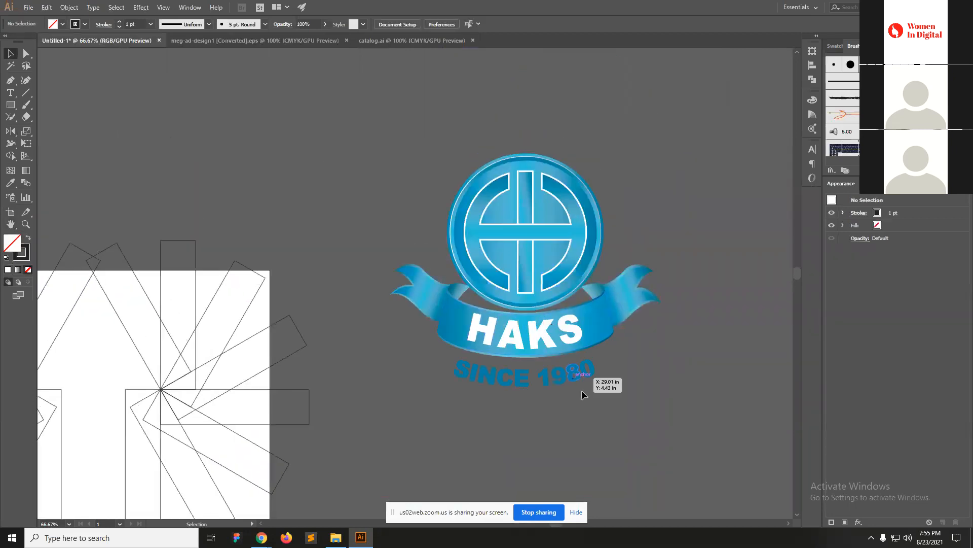
Ungroup the pasted HAKS logo, and ungroup its emblem and ribbon again into individual paths.
{"action": "left_click", "coordinate": [612, 275]}
{"action": "left_click_drag", "start_coordinate": [612, 275], "coordinate": [500, 270]}
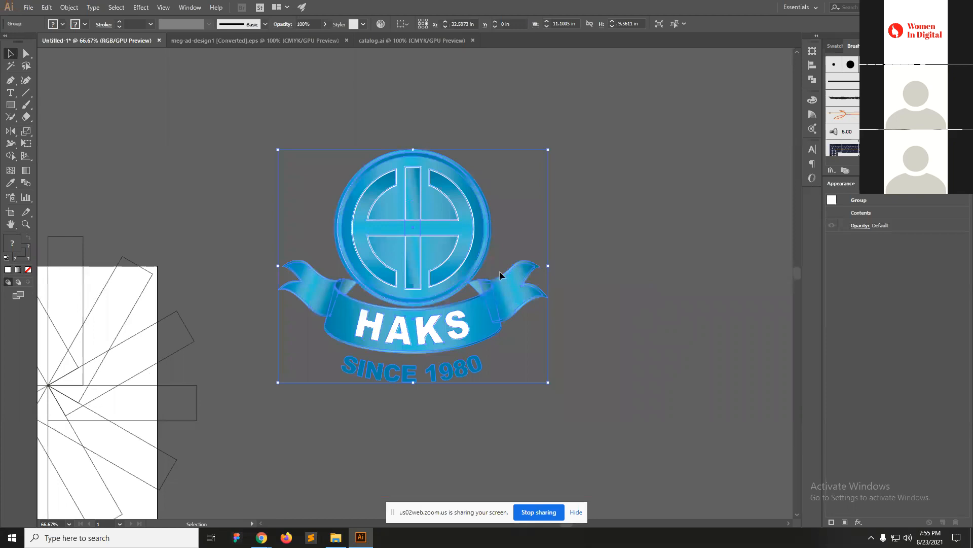
{"action": "left_click", "coordinate": [545, 336]}
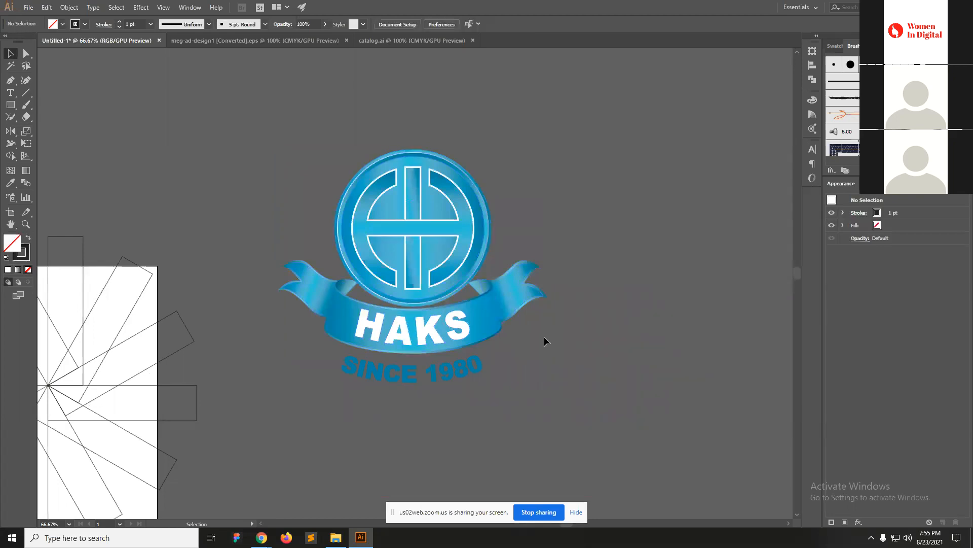
{"action": "left_click", "coordinate": [500, 319]}
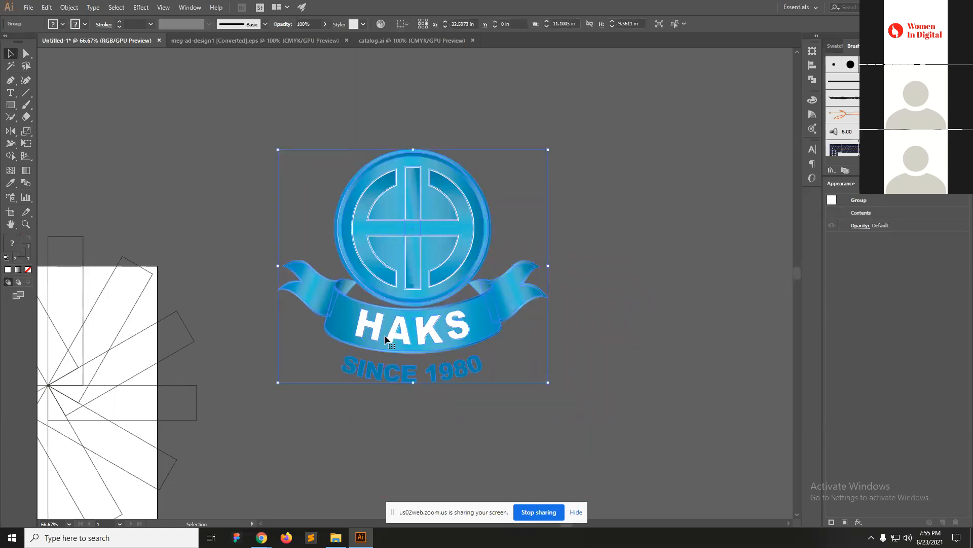
{"action": "right_click", "coordinate": [480, 309]}
{"action": "left_click", "coordinate": [539, 384]}
{"action": "left_click", "coordinate": [535, 332]}
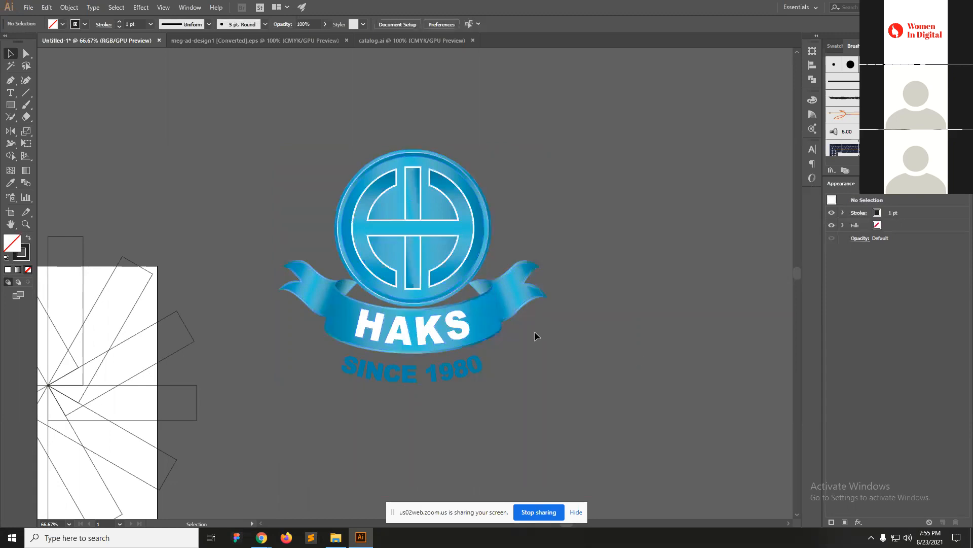
{"action": "left_click", "coordinate": [477, 297]}
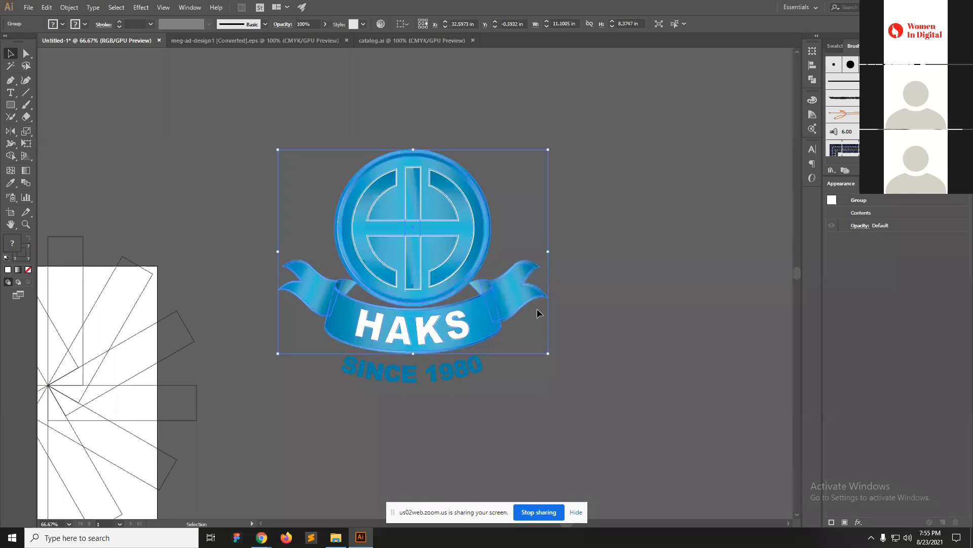
{"action": "right_click", "coordinate": [420, 247]}
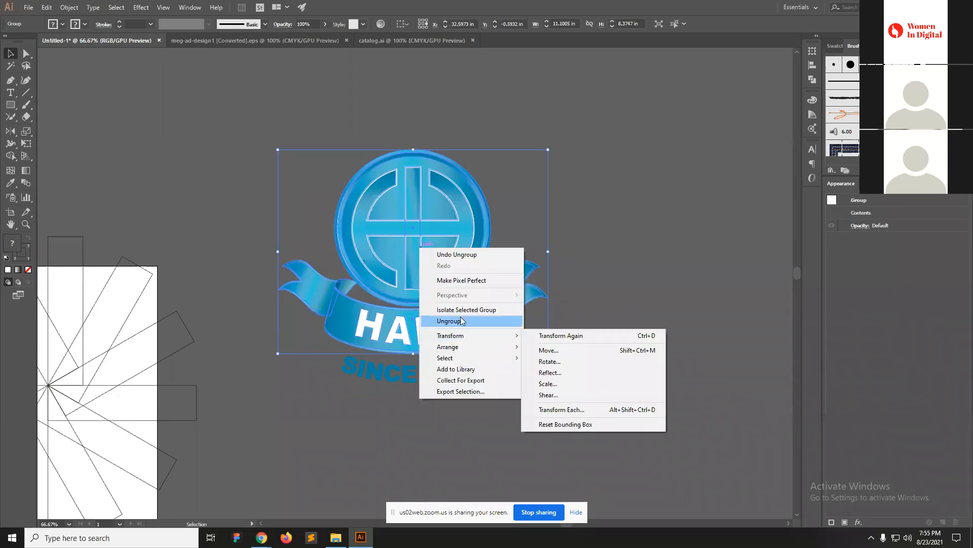
{"action": "left_click", "coordinate": [656, 343]}
Select the ribbon's centre band and both tails, try moving them to the right of the emblem, and undo the move.
{"action": "left_click", "coordinate": [488, 311]}
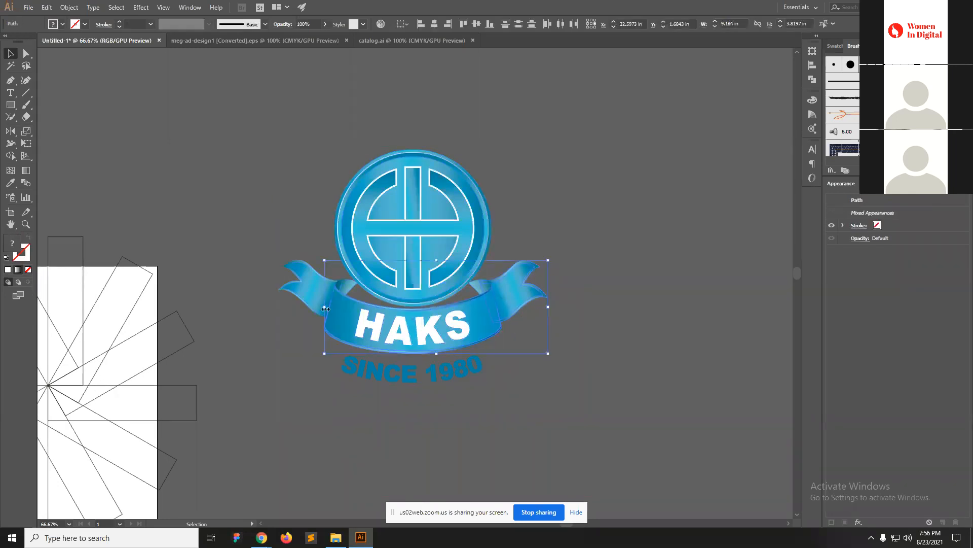
{"action": "left_click", "coordinate": [309, 306], "text": "shift"}
{"action": "left_click_drag", "start_coordinate": [345, 309], "coordinate": [655, 303]}
{"action": "key", "text": "ctrl+z"}
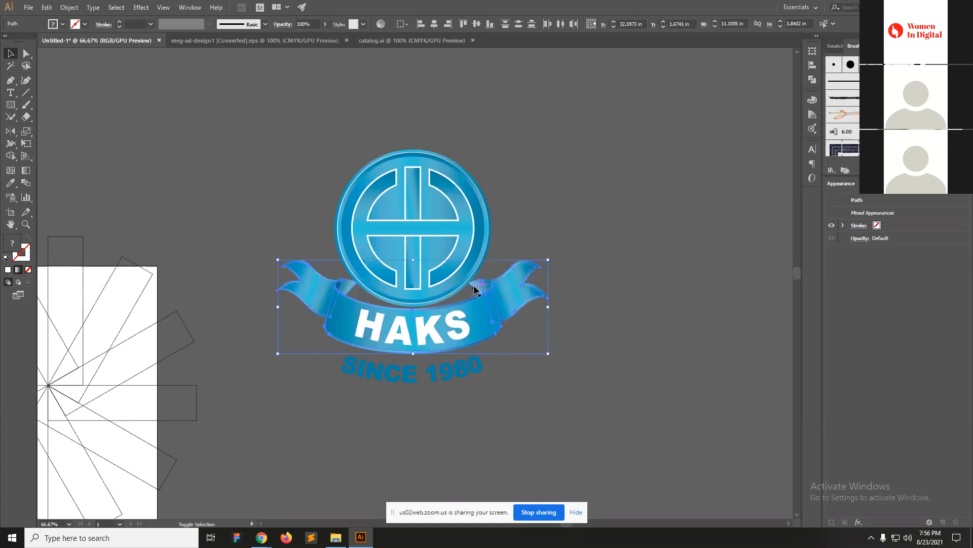
Duplicate the selected ribbon band and tails to the right of the emblem, and reflect a copy of them across the horizontal axis.
{"action": "left_click_drag", "start_coordinate": [487, 303], "coordinate": [650, 302]}
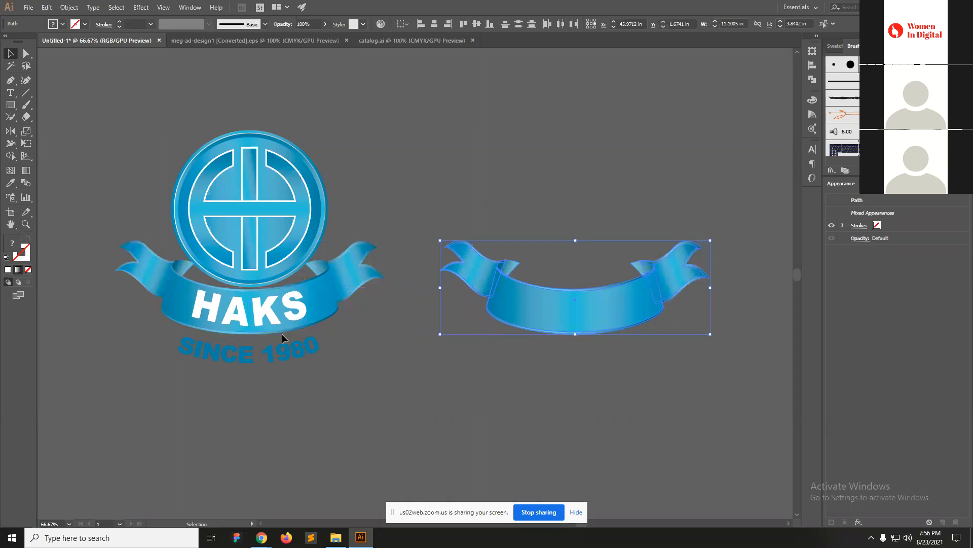
{"action": "left_click", "coordinate": [10, 131]}
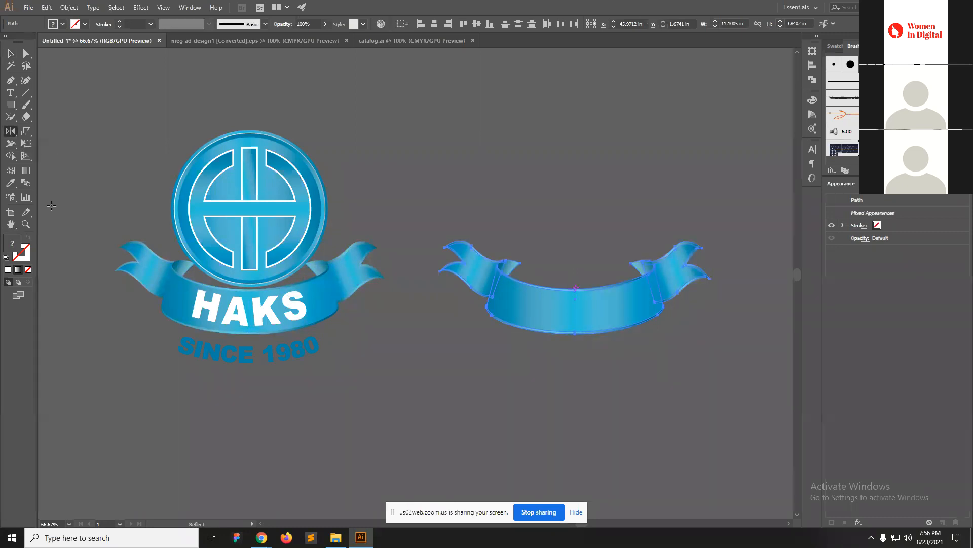
{"action": "double_click", "coordinate": [10, 131]}
{"action": "left_click_drag", "start_coordinate": [701, 143], "coordinate": [908, 197]}
{"action": "left_click", "coordinate": [871, 225]}
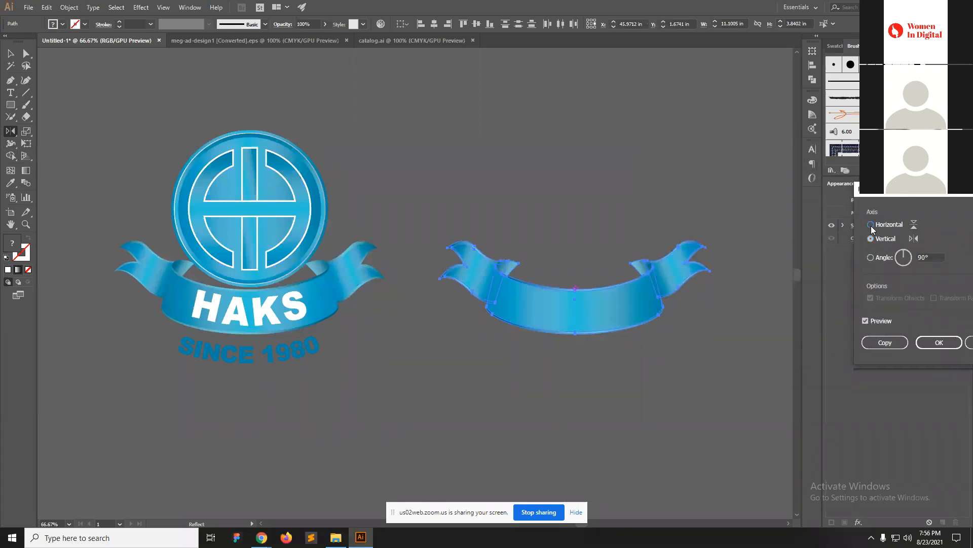
{"action": "left_click", "coordinate": [886, 342]}
Move the reflected ribbon straight up until it arches clear above the upright one.
{"action": "key", "text": "v"}
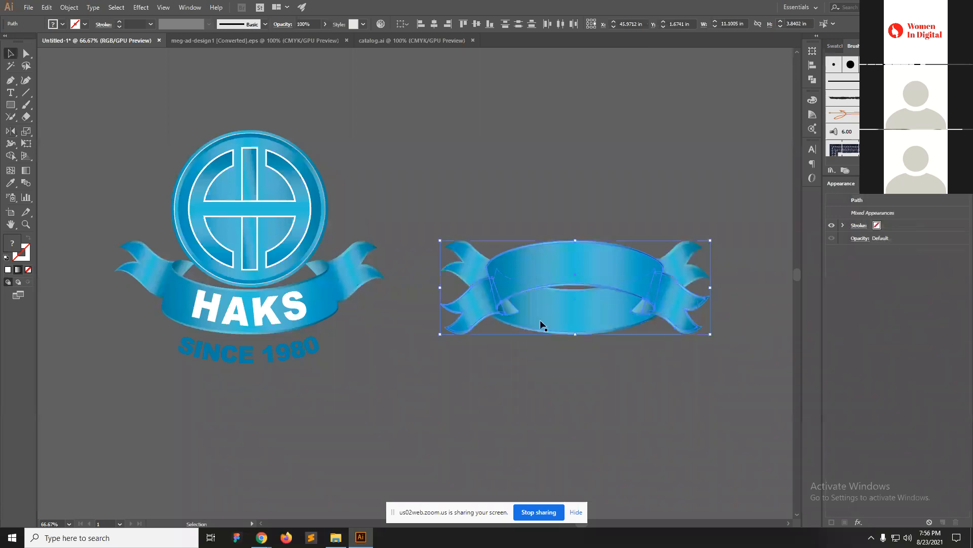
{"action": "left_click_drag", "start_coordinate": [589, 262], "coordinate": [591, 152]}
{"action": "left_click", "coordinate": [601, 374]}
Select the whole HAKS logo and scale it up about its centre to about 12.5 in wide and 10.7 in high.
{"action": "key", "text": "z"}
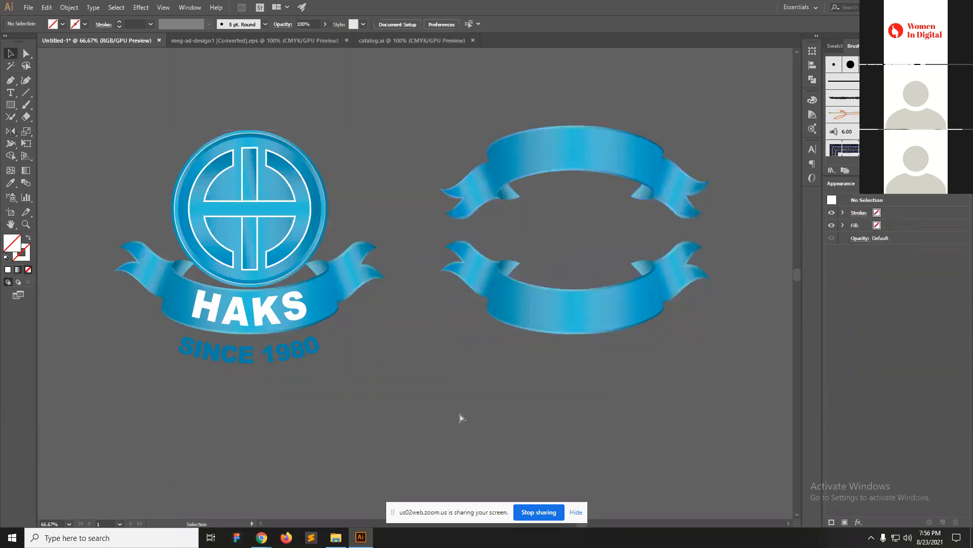
{"action": "left_click", "coordinate": [536, 240], "text": "alt"}
{"action": "key", "text": "v"}
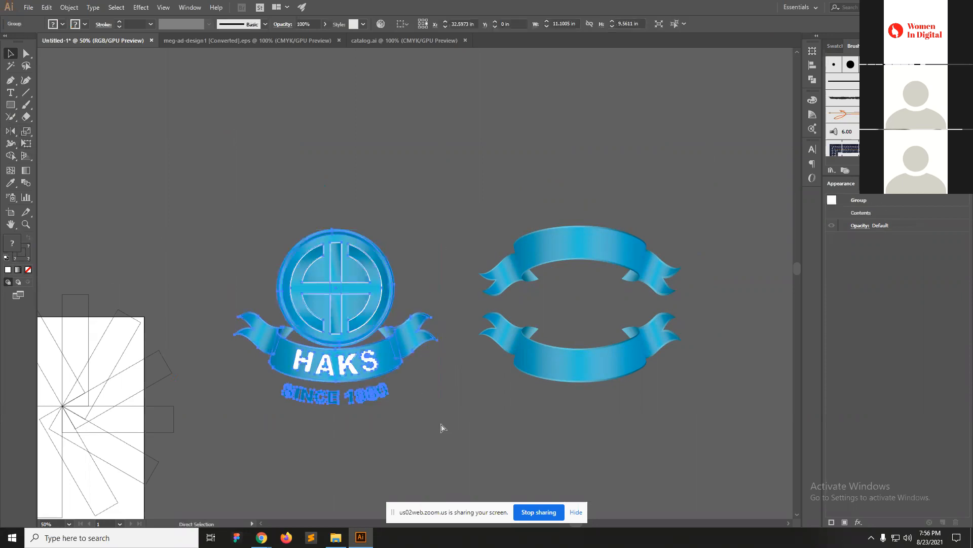
{"action": "left_click_drag", "start_coordinate": [441, 426], "coordinate": [226, 211]}
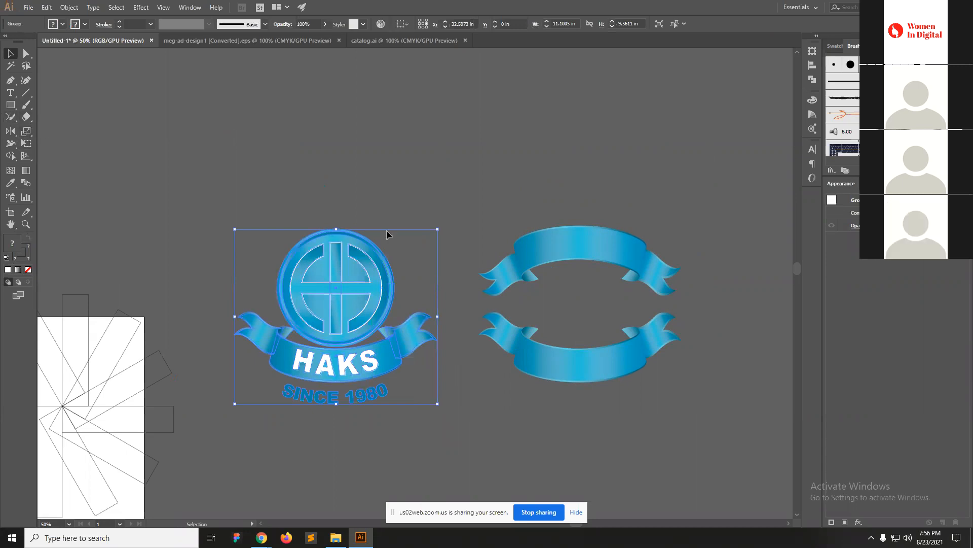
{"action": "left_click", "coordinate": [24, 133]}
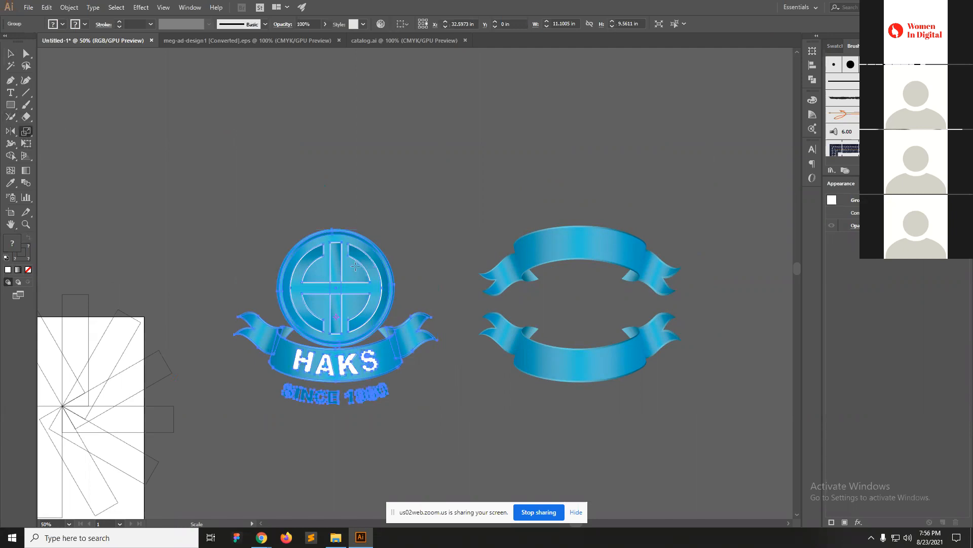
{"action": "mouse_move", "coordinate": [350, 295]}
{"action": "left_mouse_down"}
{"action": "mouse_move", "coordinate": [392, 244]}
{"action": "mouse_move", "coordinate": [382, 274]}
{"action": "mouse_move", "coordinate": [374, 256]}
{"action": "mouse_move", "coordinate": [361, 281]}
{"action": "mouse_move", "coordinate": [355, 317]}
{"action": "mouse_move", "coordinate": [375, 286]}
{"action": "mouse_move", "coordinate": [408, 274]}
{"action": "mouse_move", "coordinate": [373, 317]}
{"action": "mouse_move", "coordinate": [356, 307]}
{"action": "left_mouse_up"}
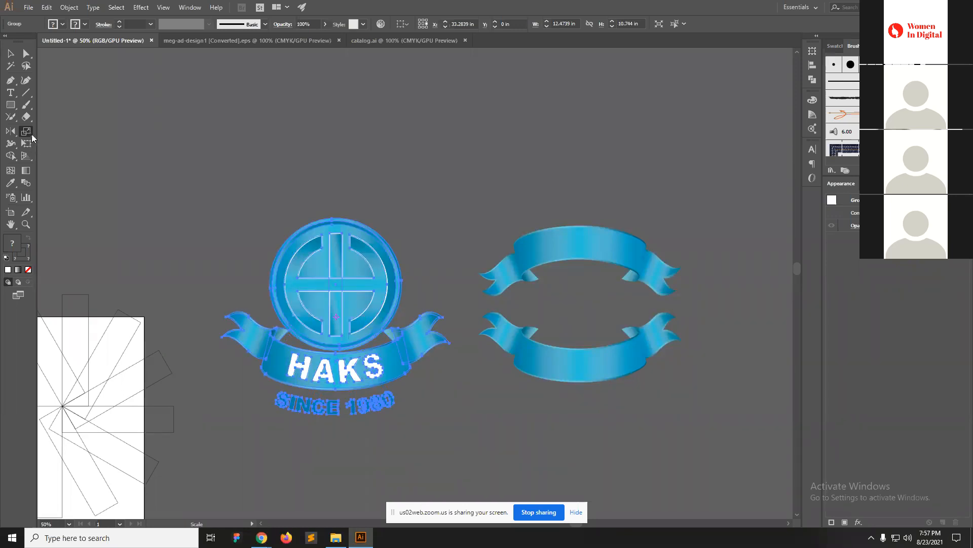
{"action": "left_click", "coordinate": [31, 134]}
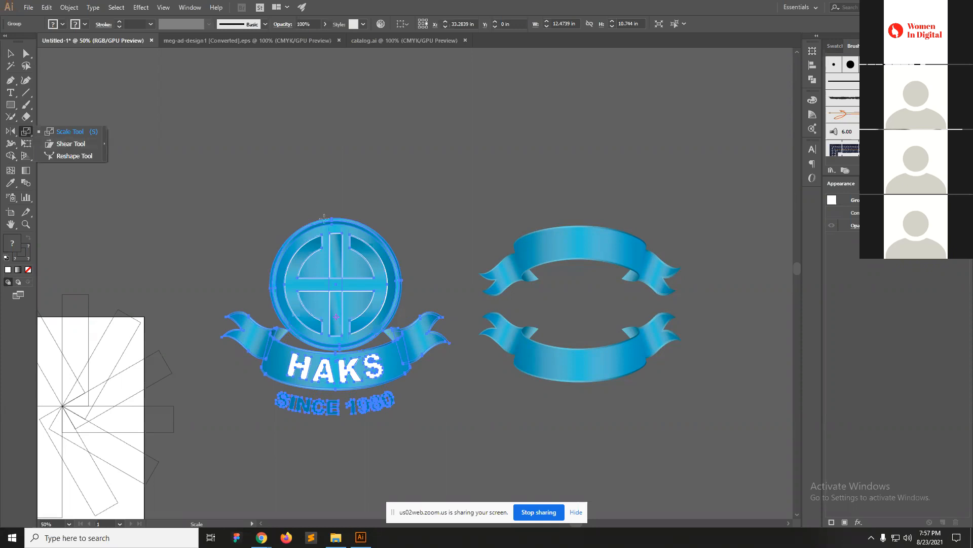
{"action": "key", "text": "ctrl"}
{"action": "key", "text": "alt+Tab"}
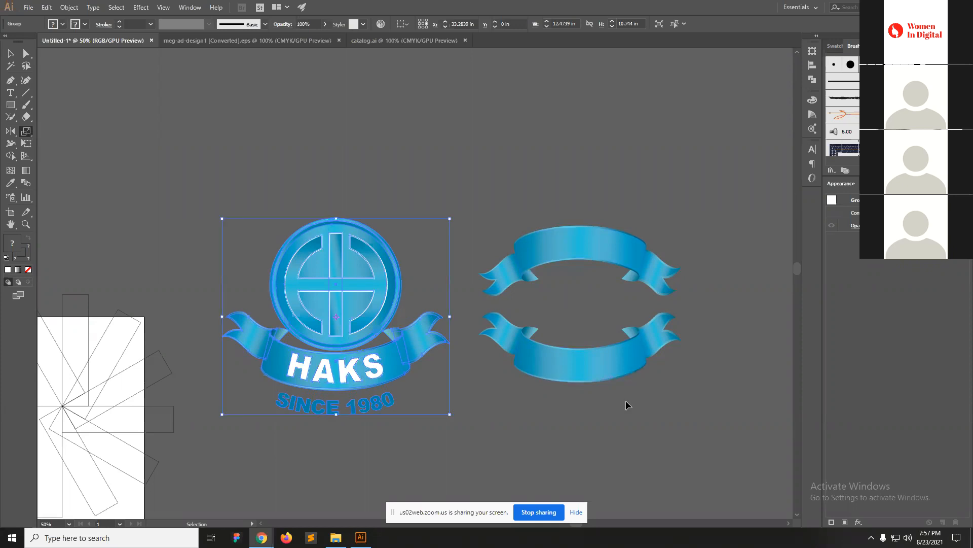
{"action": "left_click", "coordinate": [587, 368]}
{"action": "key", "text": "ctrl"}
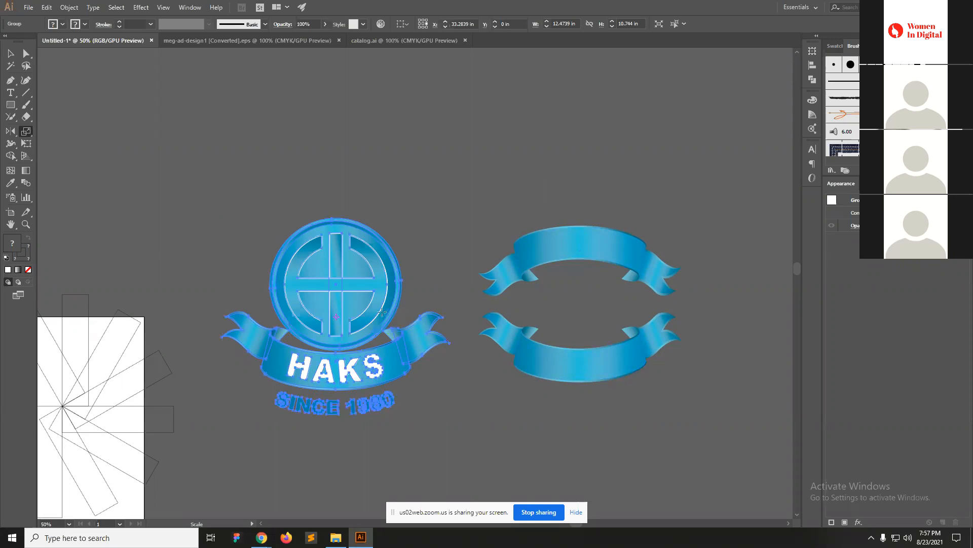
{"action": "left_click", "coordinate": [655, 288], "text": "ctrl"}
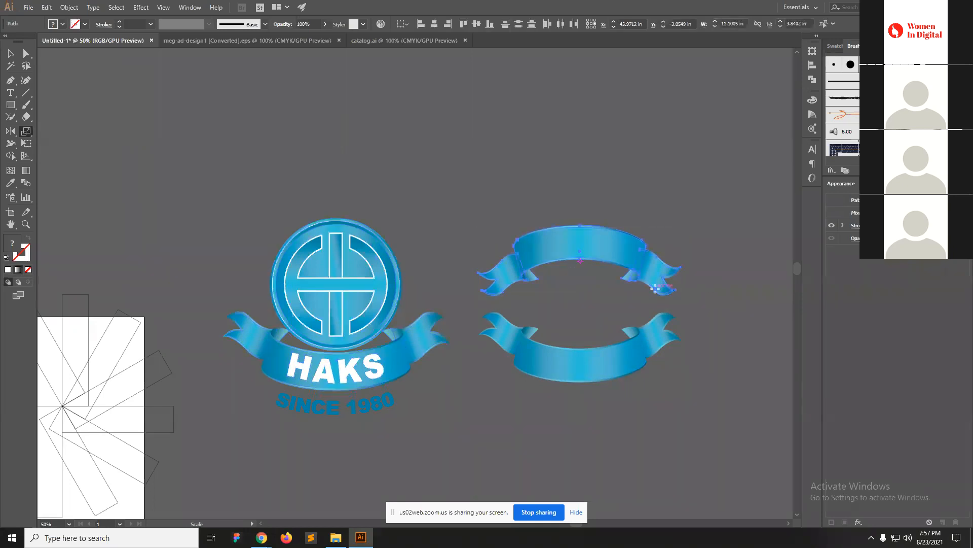
Add a "Lorem ipsum" point text, enlarge it to about 290 pt and place it above the logo and ribbons.
{"action": "key", "text": "t"}
{"action": "left_click", "coordinate": [499, 170]}
{"action": "key", "text": "ctrl"}
{"action": "left_click_drag", "start_coordinate": [513, 173], "coordinate": [714, 340]}
{"action": "key", "text": "c"}
{"action": "key", "text": "v"}
{"action": "left_click_drag", "start_coordinate": [545, 185], "coordinate": [543, 142]}
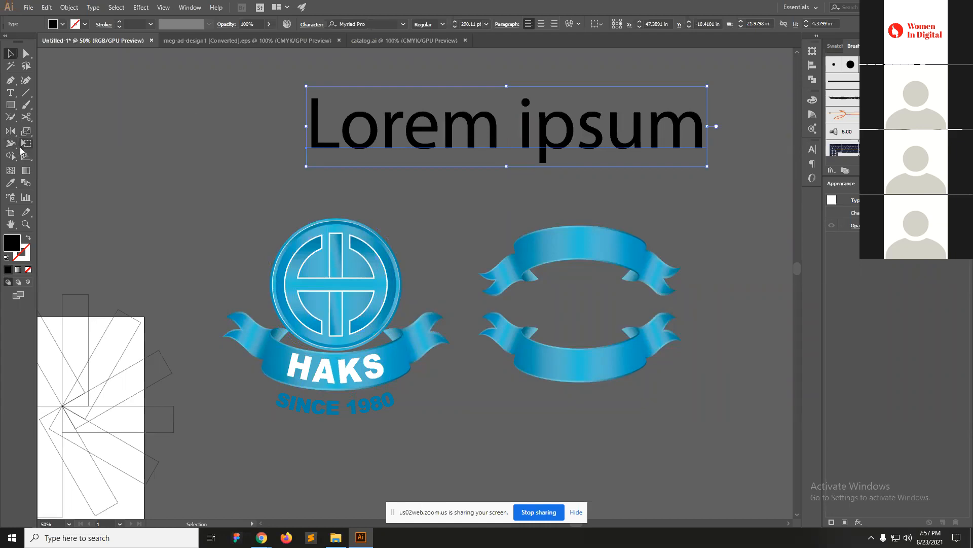
Shear the Lorem ipsum text so it leans left, undo it, and shear a copy the same way over the upright original.
{"action": "left_click_drag", "start_coordinate": [26, 131], "coordinate": [60, 144]}
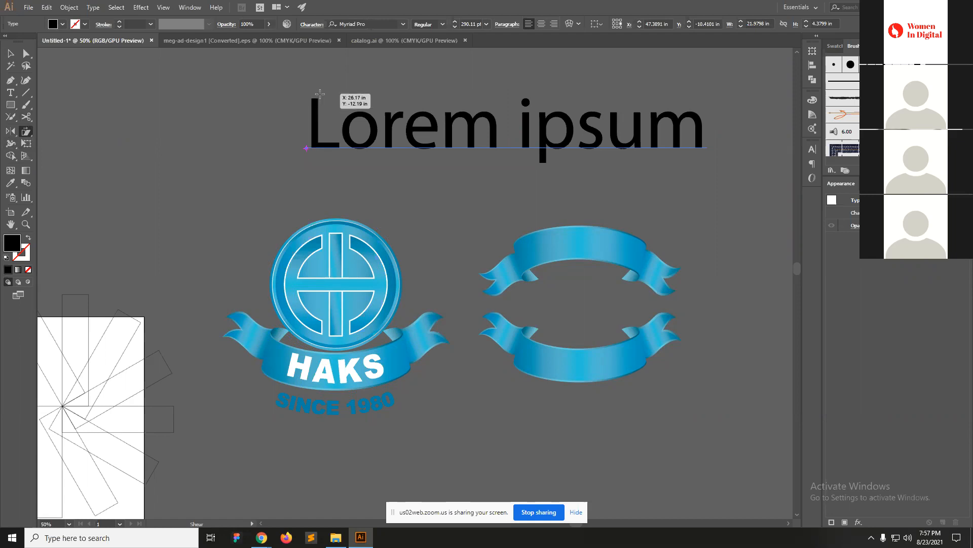
{"action": "left_click_drag", "start_coordinate": [320, 93], "coordinate": [298, 97]}
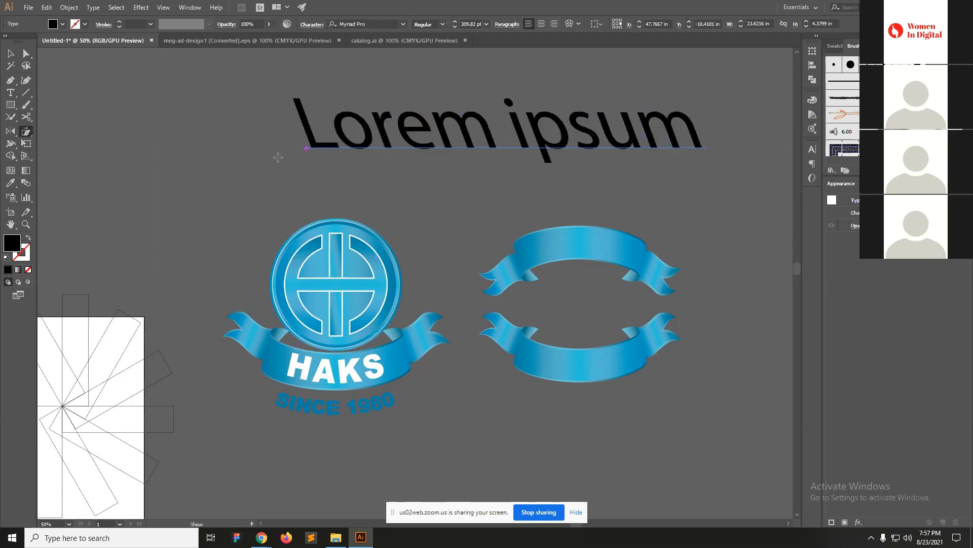
{"action": "key", "text": "v"}
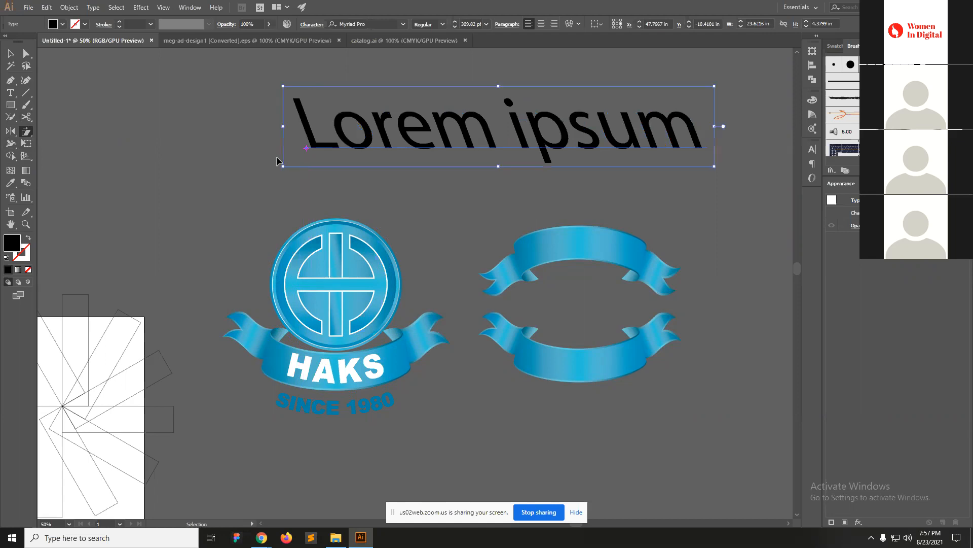
{"action": "key", "text": "ctrl+z"}
{"action": "left_click_drag", "start_coordinate": [327, 96], "coordinate": [297, 98]}
{"action": "key", "text": "v"}
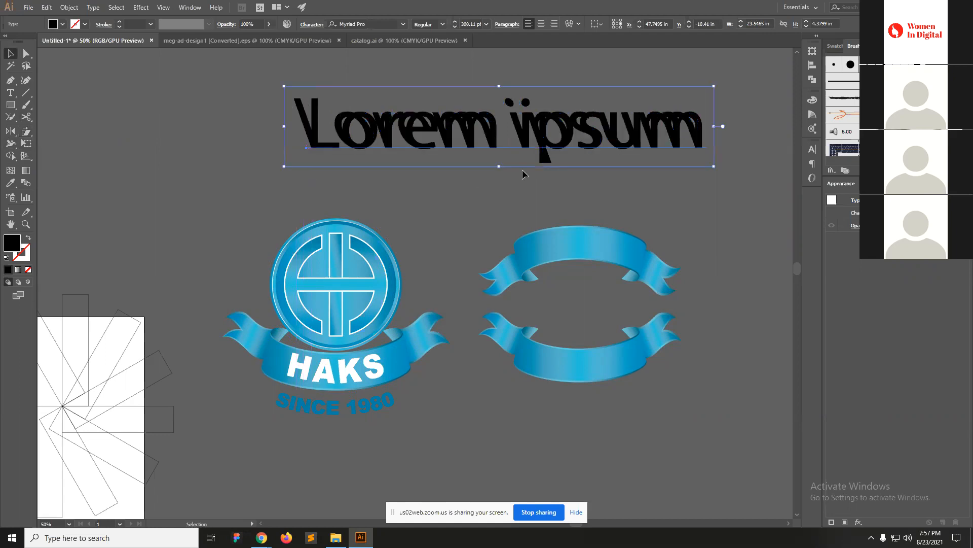
Fill the upright Lorem ipsum text with a light grey tint from the Color Guide.
{"action": "left_click", "coordinate": [314, 122]}
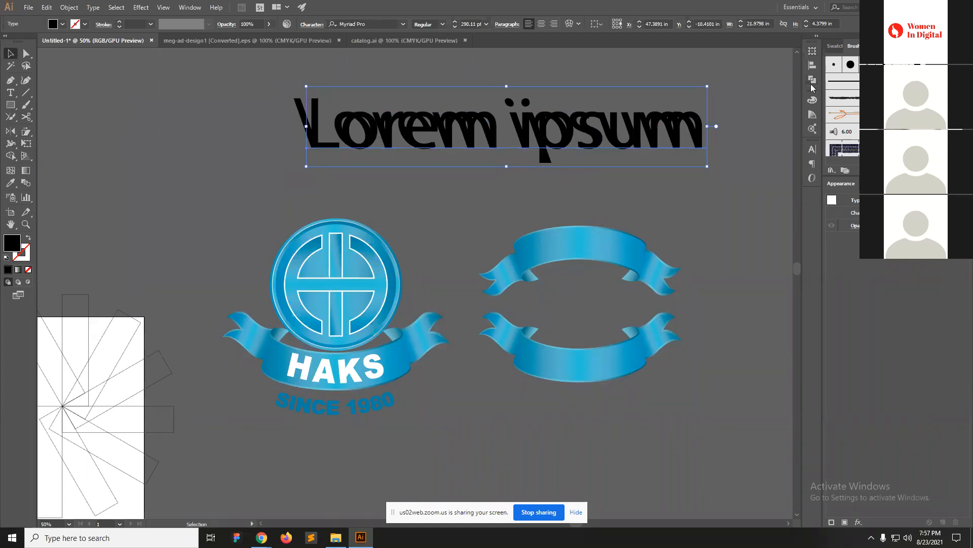
{"action": "left_click", "coordinate": [811, 115]}
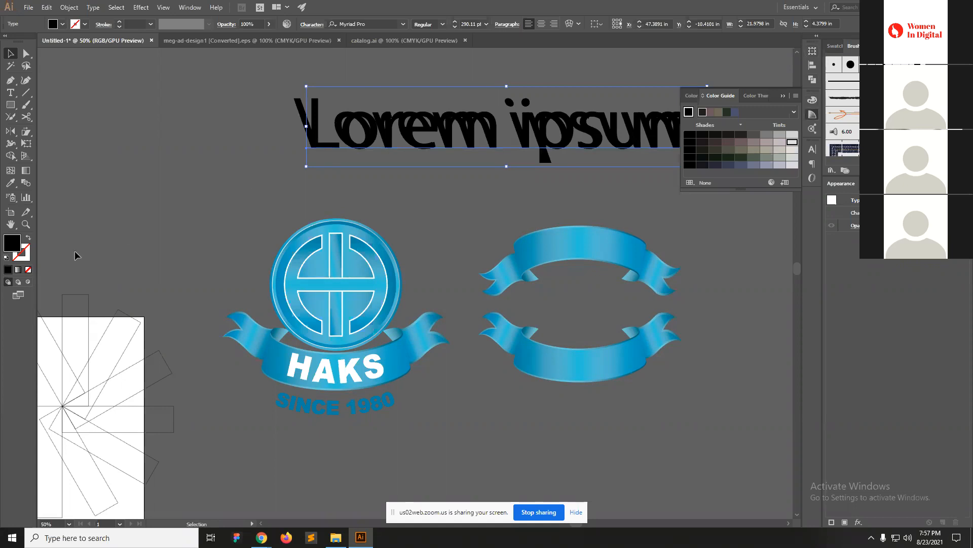
{"action": "left_click", "coordinate": [790, 142]}
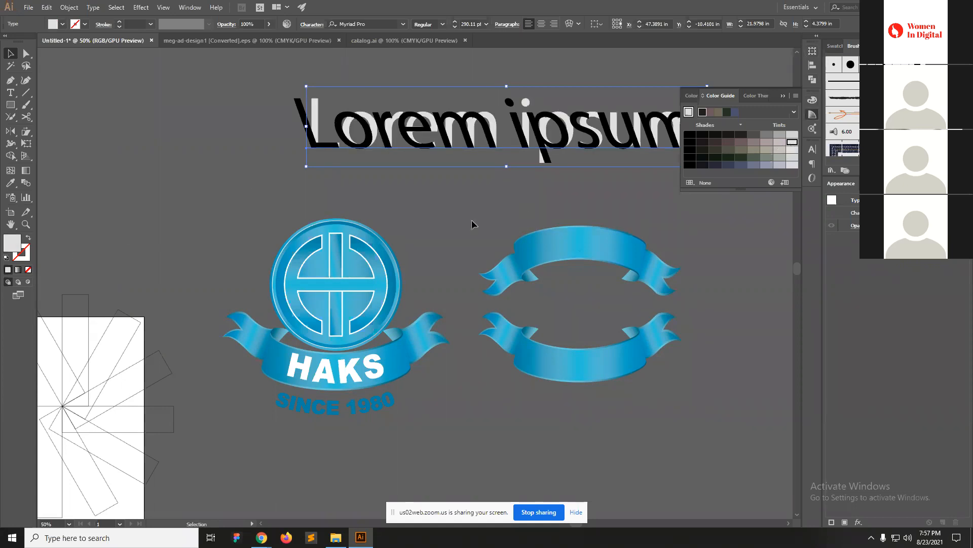
{"action": "left_click", "coordinate": [572, 203]}
{"action": "scroll", "coordinate": [378, 211], "scroll_direction": "right", "scroll_amount": 5}
{"action": "scroll", "coordinate": [324, 226], "scroll_direction": "up", "scroll_amount": 1}
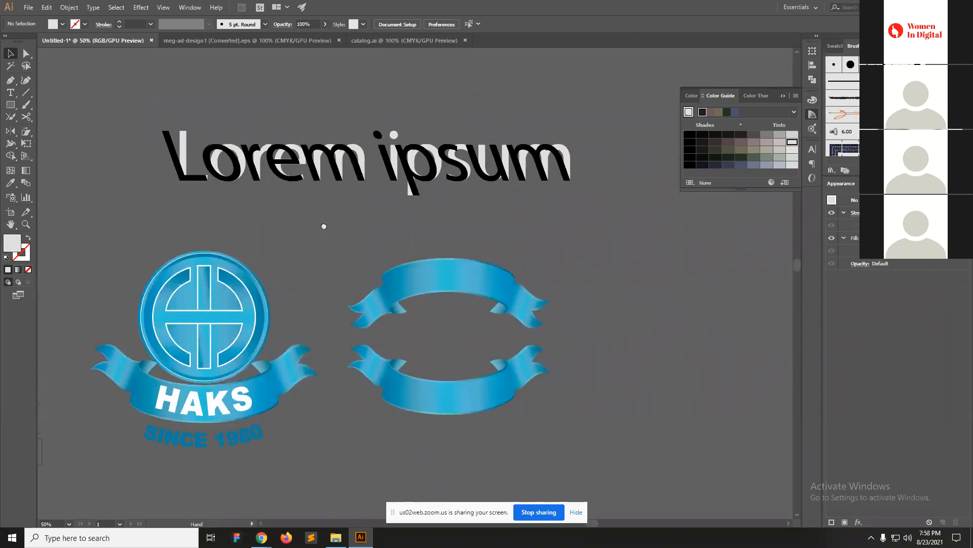
Fill the upright Lorem ipsum text with the canvas grey using the Eyedropper, and darken it to #474747 as a shadow.
{"action": "left_click", "coordinate": [568, 162]}
{"action": "key", "text": "i"}
{"action": "left_click", "coordinate": [632, 180]}
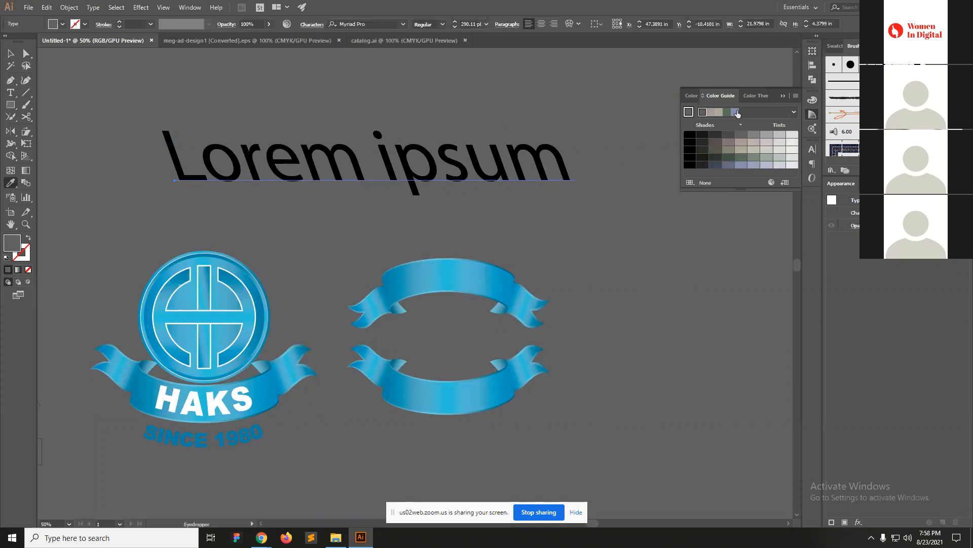
{"action": "left_click", "coordinate": [814, 100]}
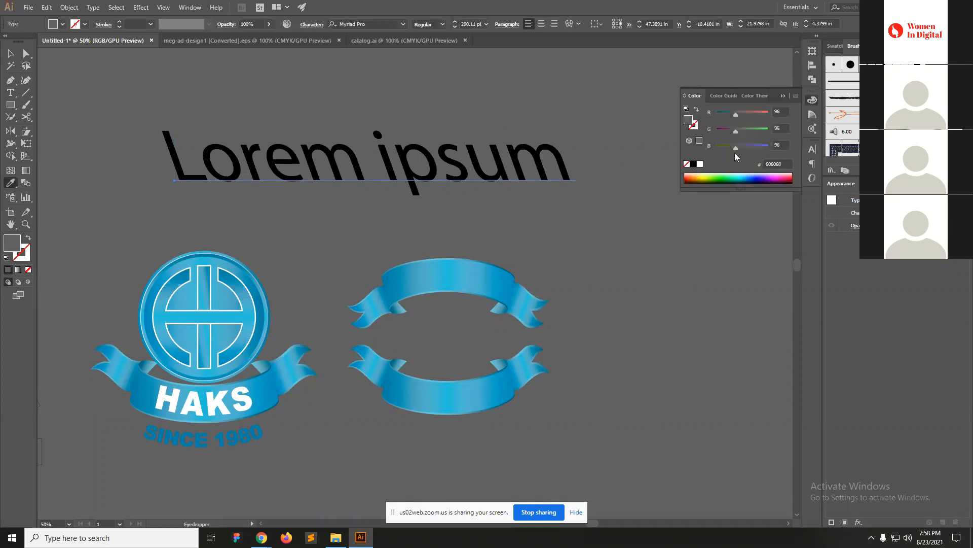
{"action": "left_click_drag", "start_coordinate": [735, 147], "coordinate": [729, 147]}
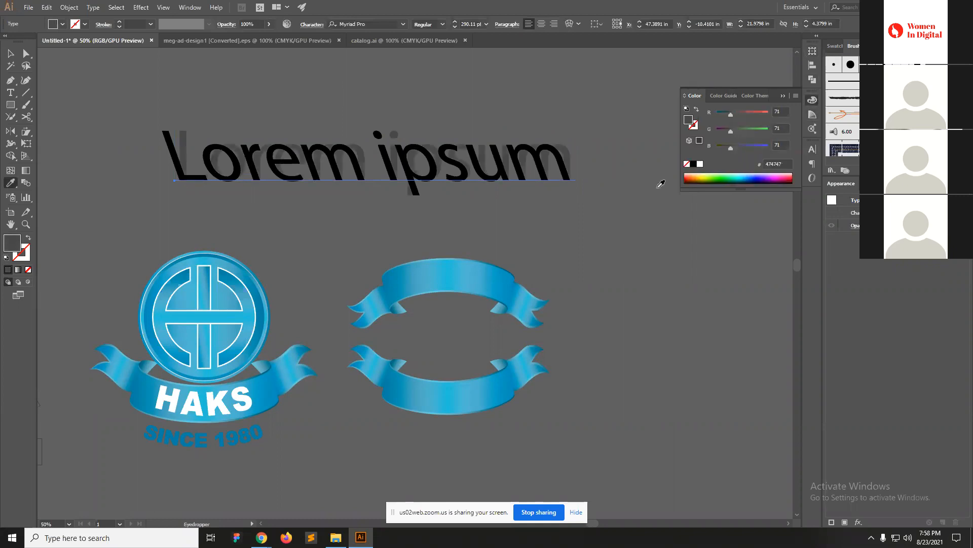
{"action": "key", "text": "v"}
{"action": "left_click", "coordinate": [496, 236]}
Draw a square about 6 in wide above the artboard and shear it vertically into a slanted parallelogram about 13.5 in high.
{"action": "left_click_drag", "start_coordinate": [523, 248], "coordinate": [580, 252]}
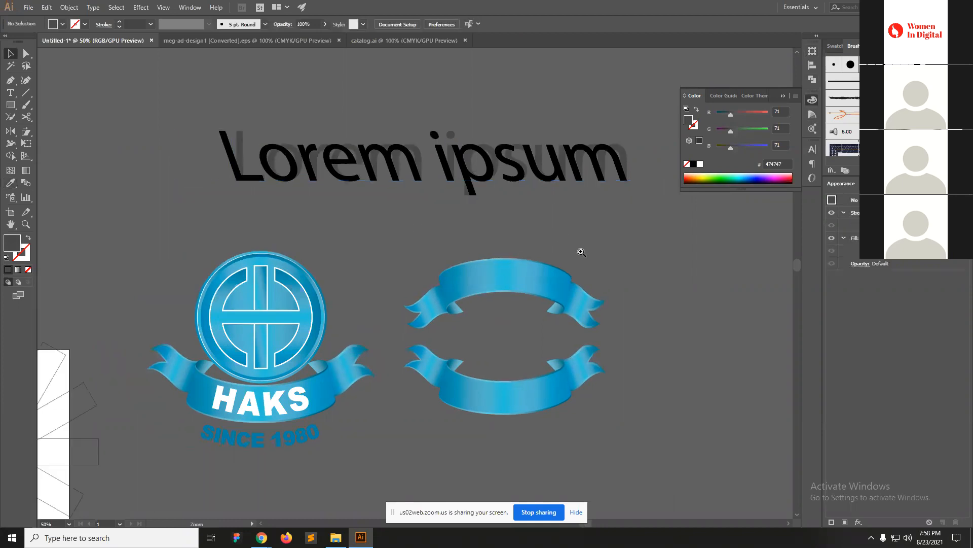
{"action": "left_click", "coordinate": [418, 227], "text": "ctrl+alt"}
{"action": "left_click", "coordinate": [425, 263], "text": "ctrl+alt"}
{"action": "left_click_drag", "start_coordinate": [458, 286], "coordinate": [511, 266]}
{"action": "left_click", "coordinate": [471, 271], "text": "ctrl"}
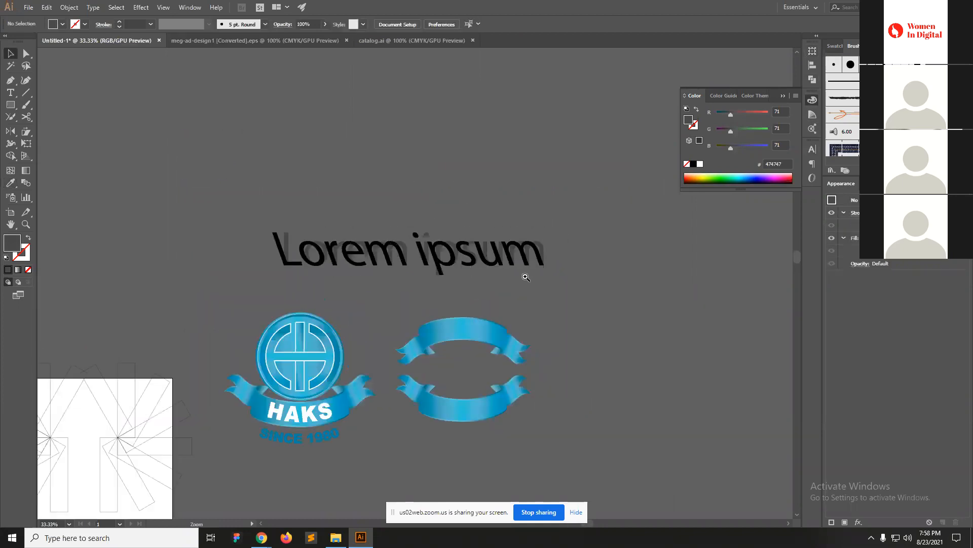
{"action": "left_click_drag", "start_coordinate": [417, 287], "coordinate": [468, 226]}
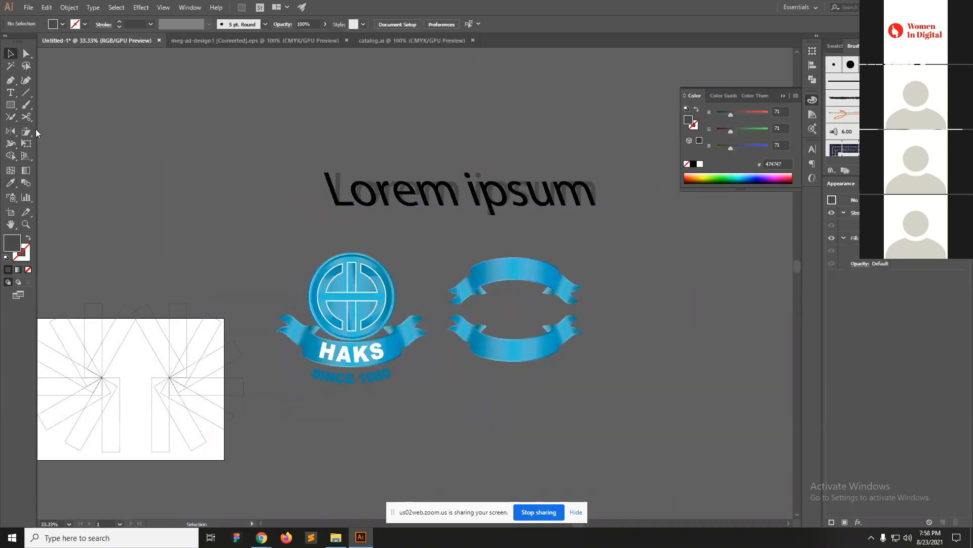
{"action": "key", "text": "m"}
{"action": "left_click_drag", "start_coordinate": [198, 127], "coordinate": [250, 199]}
{"action": "left_click", "coordinate": [25, 132]}
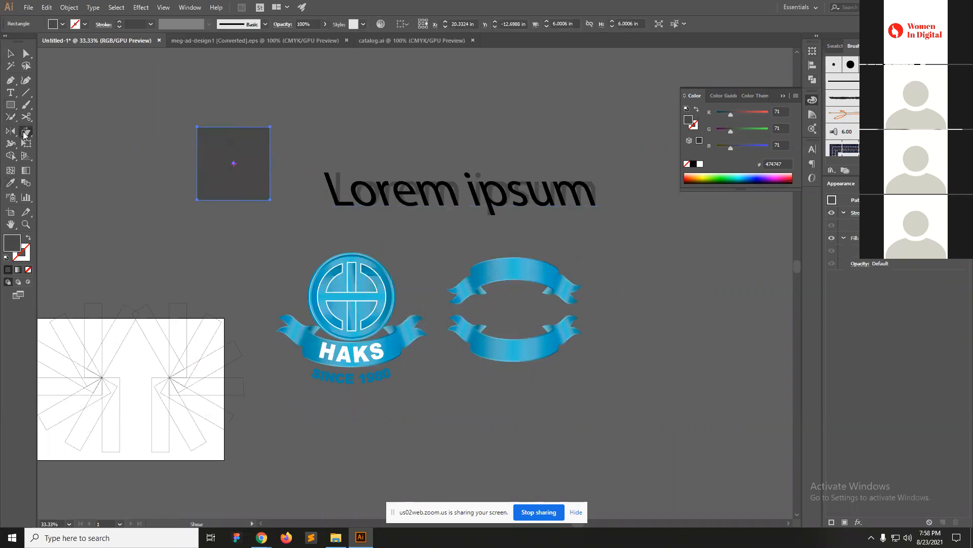
{"action": "left_click_drag", "start_coordinate": [227, 194], "coordinate": [214, 217]}
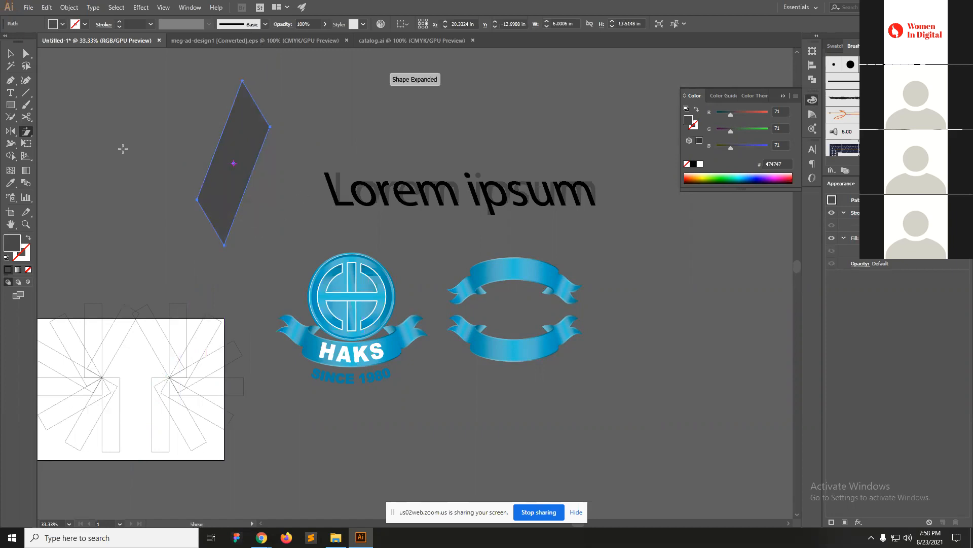
Try bending the parallelogram's long edges with the Reshape tool, adding a point midway along the left edge and another along the right.
{"action": "left_click", "coordinate": [26, 131]}
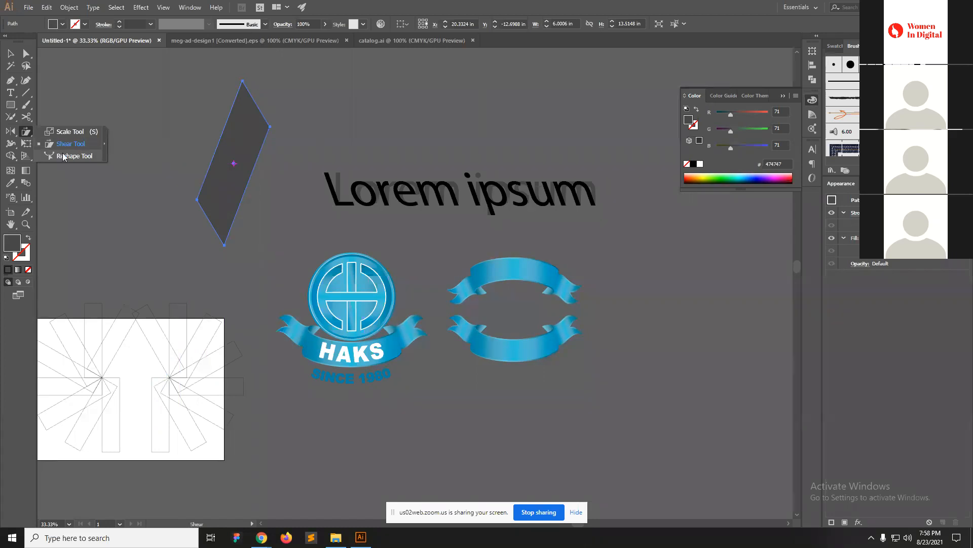
{"action": "left_click", "coordinate": [64, 156]}
{"action": "left_click_drag", "start_coordinate": [218, 147], "coordinate": [186, 150]}
{"action": "left_click_drag", "start_coordinate": [238, 134], "coordinate": [271, 133]}
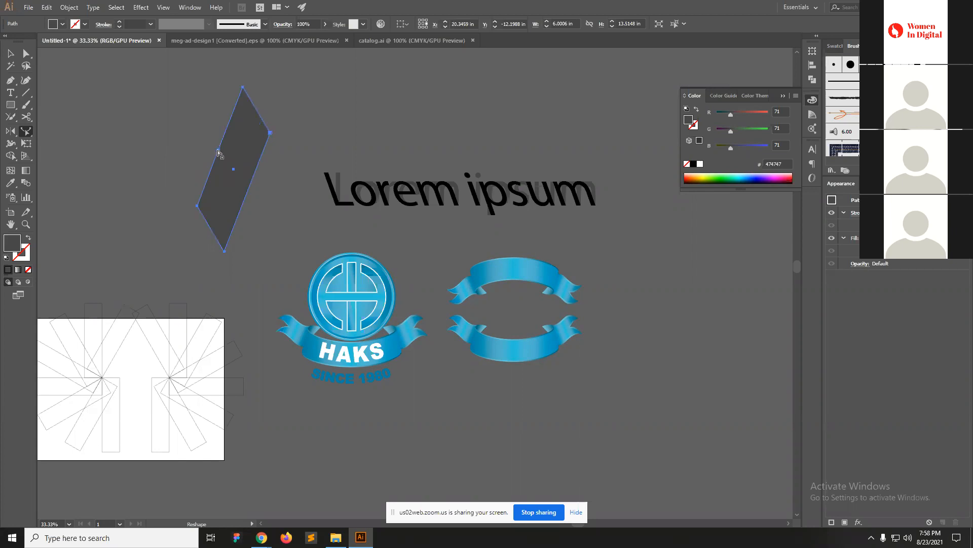
{"action": "left_click_drag", "start_coordinate": [219, 152], "coordinate": [196, 152]}
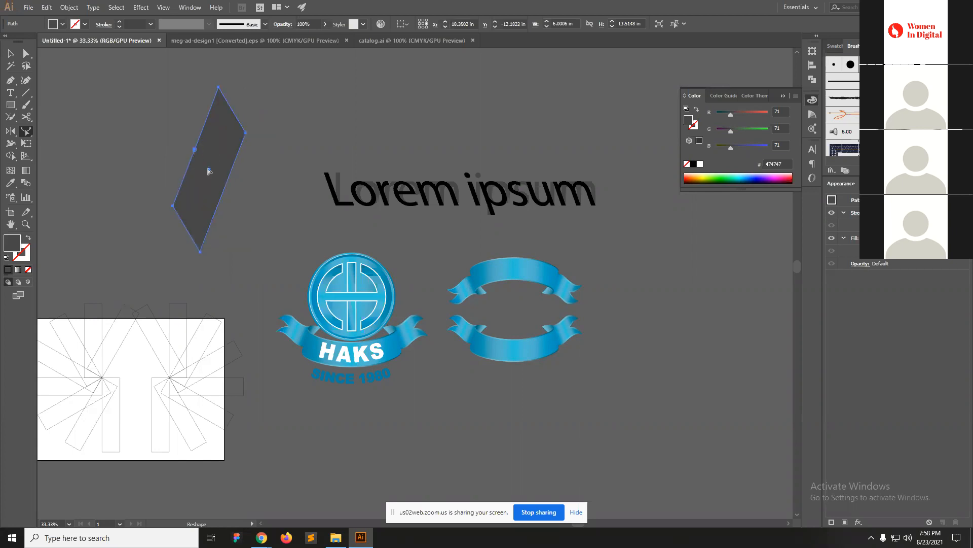
{"action": "left_click", "coordinate": [224, 193]}
{"action": "left_click_drag", "start_coordinate": [224, 196], "coordinate": [237, 200]}
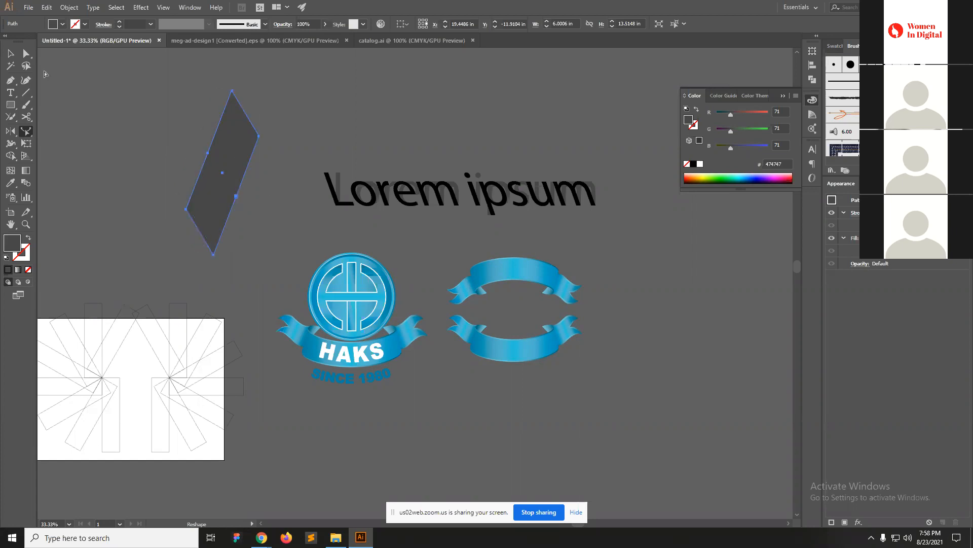
Pull the added point on the parallelogram's right edge outward so that side bulges into a curve.
{"action": "left_click", "coordinate": [26, 53]}
{"action": "left_click", "coordinate": [254, 217]}
{"action": "left_click_drag", "start_coordinate": [236, 195], "coordinate": [266, 207]}
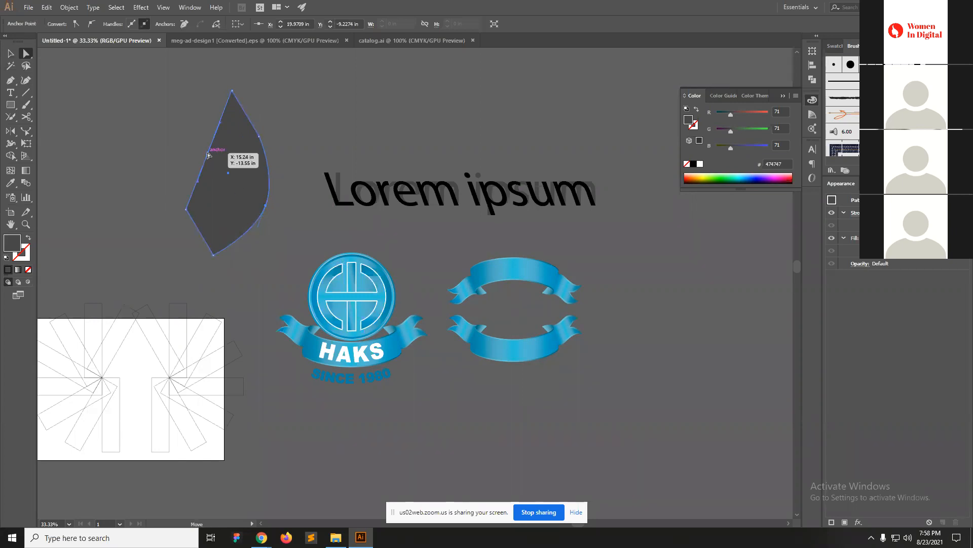
Pull the added point on the parallelogram's left edge outward so that side also bulges, giving a leaf shape.
{"action": "left_click_drag", "start_coordinate": [207, 154], "coordinate": [178, 168]}
{"action": "left_click", "coordinate": [299, 203]}
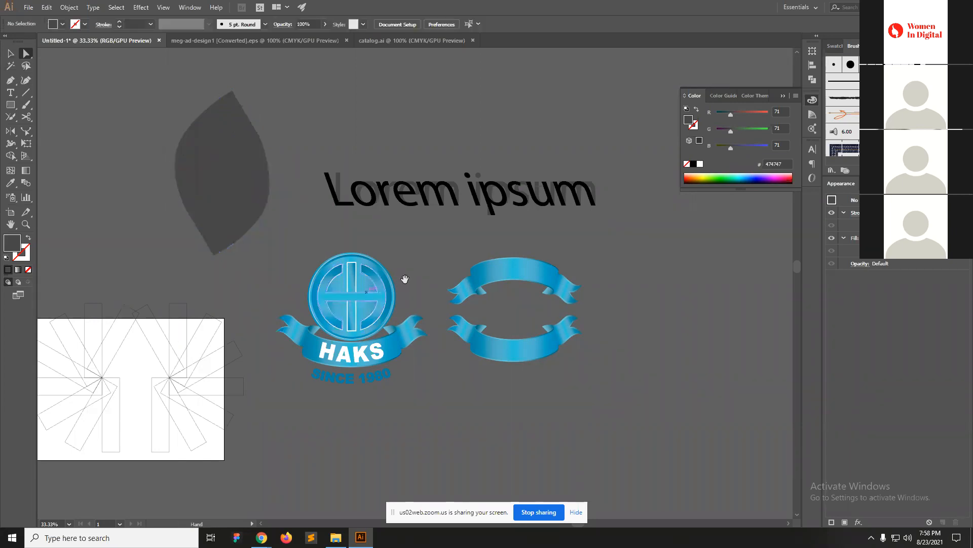
Draw a dark grey square about 3.73 in wide in the empty area beyond the end of the Lorem ipsum text.
{"action": "left_click_drag", "start_coordinate": [405, 279], "coordinate": [252, 260]}
{"action": "left_click_drag", "start_coordinate": [191, 212], "coordinate": [211, 266]}
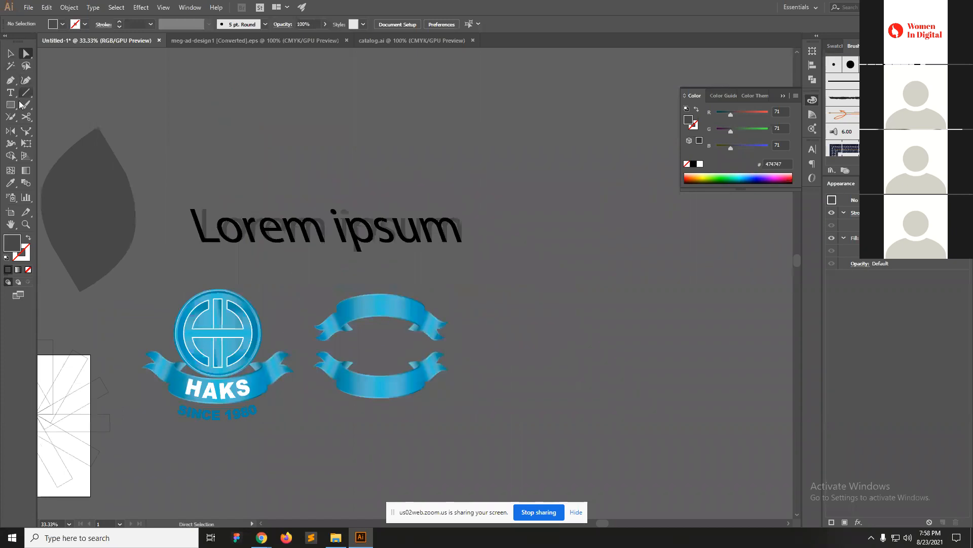
{"action": "scroll", "coordinate": [510, 222], "scroll_direction": "right", "scroll_amount": 3}
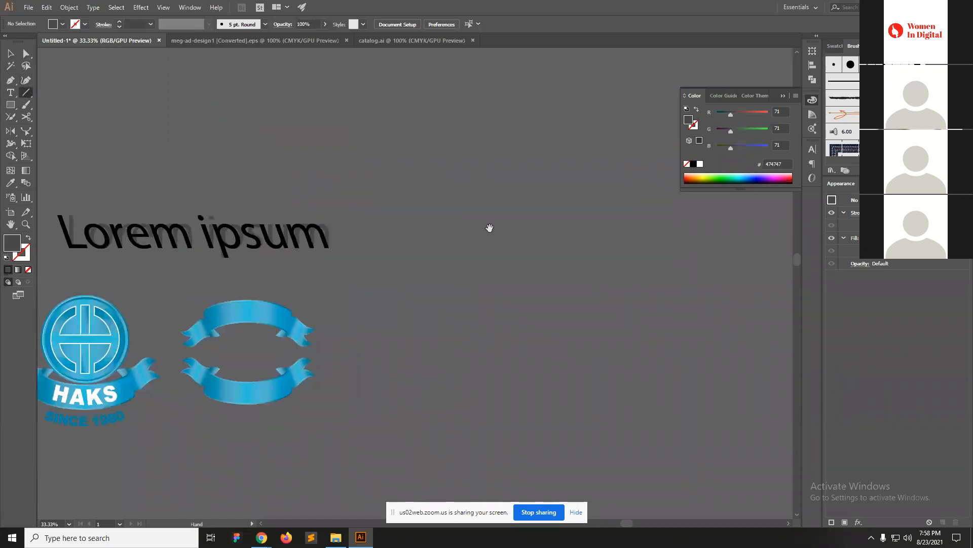
{"action": "left_click", "coordinate": [10, 104]}
{"action": "left_click_drag", "start_coordinate": [477, 162], "coordinate": [524, 206]}
Add an anchor point midway along each of the square's four edges with the Reshape tool.
{"action": "scroll", "coordinate": [485, 206], "scroll_direction": "up", "scroll_amount": 3}
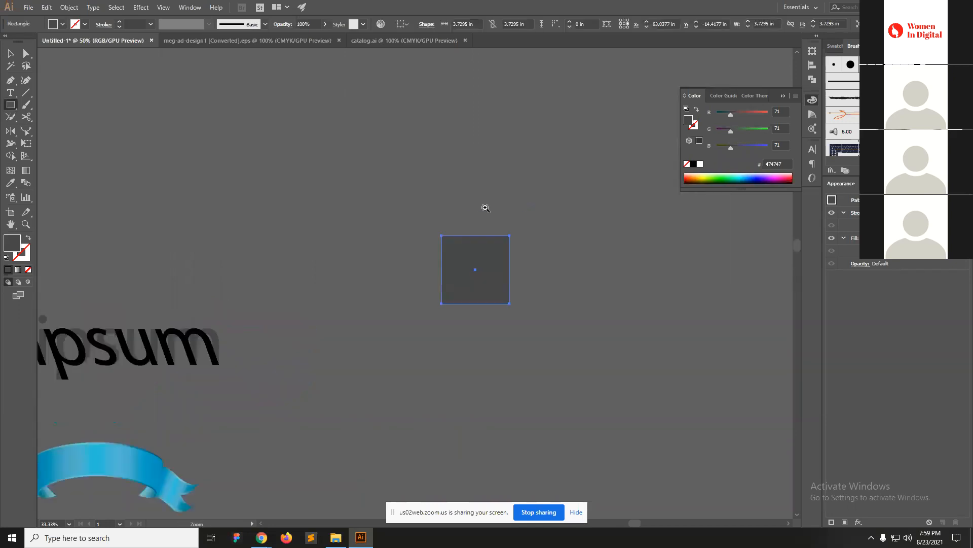
{"action": "left_click_drag", "start_coordinate": [408, 330], "coordinate": [441, 282]}
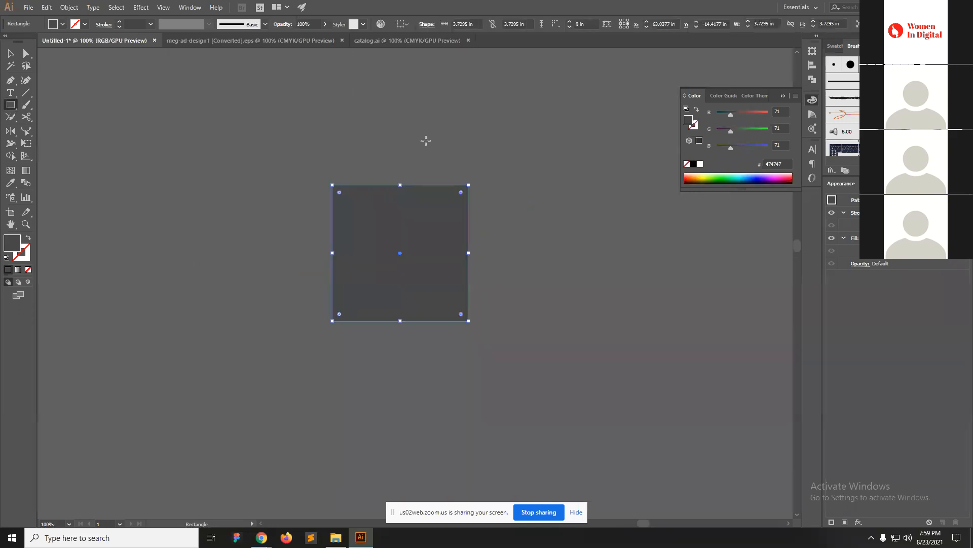
{"action": "left_click", "coordinate": [26, 132]}
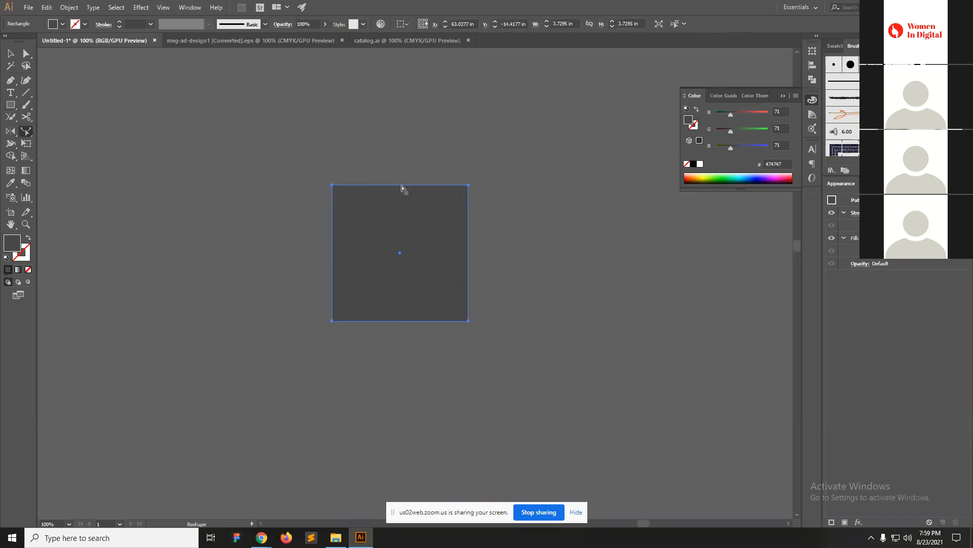
{"action": "left_click", "coordinate": [401, 186]}
{"action": "left_click", "coordinate": [468, 252]}
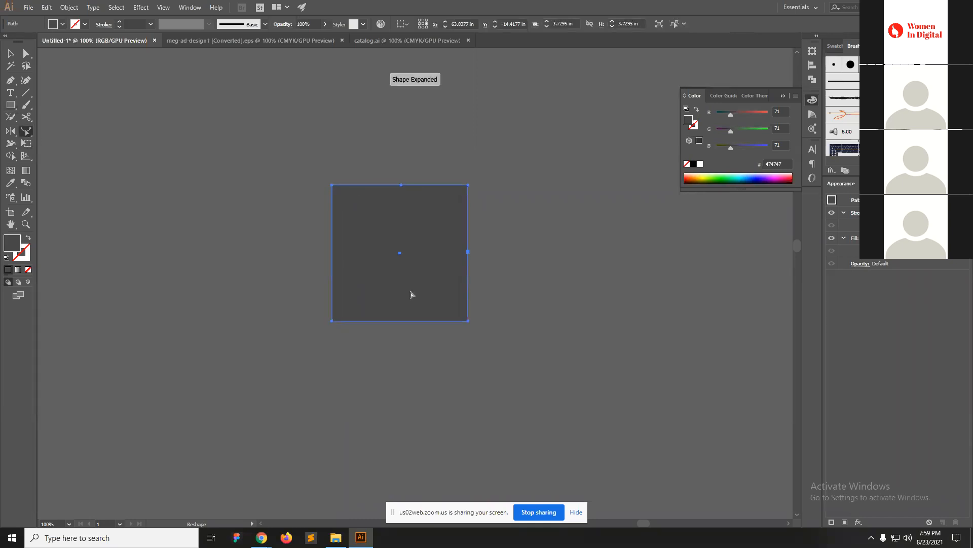
{"action": "left_click", "coordinate": [400, 321]}
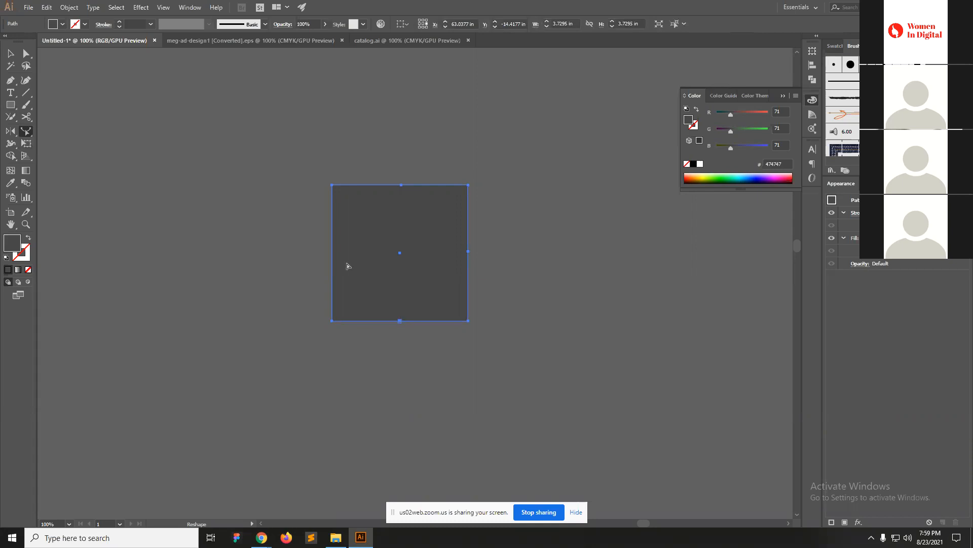
{"action": "left_click", "coordinate": [332, 251]}
Pull the square's left midpoint outward and up, and its right midpoint outward and down, to bulge both sides.
{"action": "left_click", "coordinate": [23, 53]}
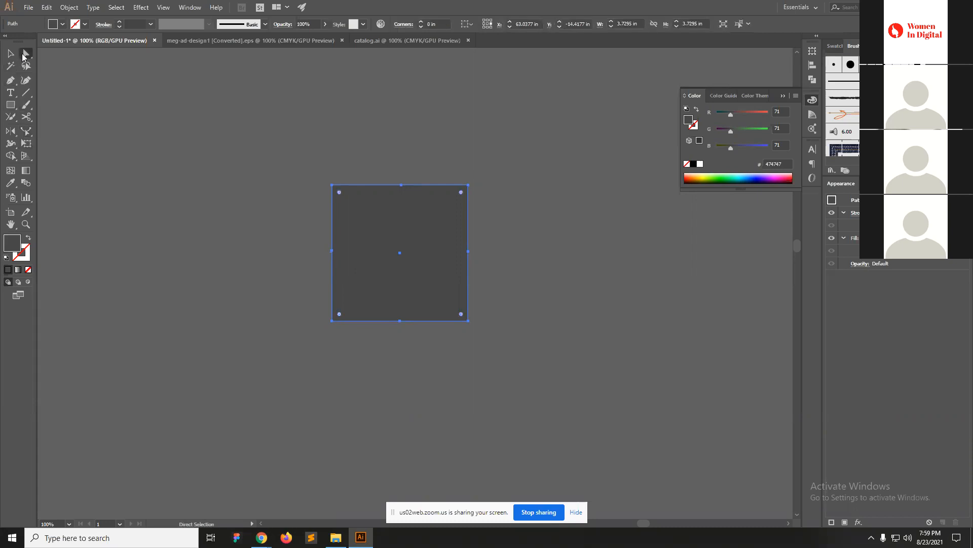
{"action": "left_click_drag", "start_coordinate": [332, 253], "coordinate": [298, 222]}
{"action": "left_click_drag", "start_coordinate": [460, 249], "coordinate": [492, 279]}
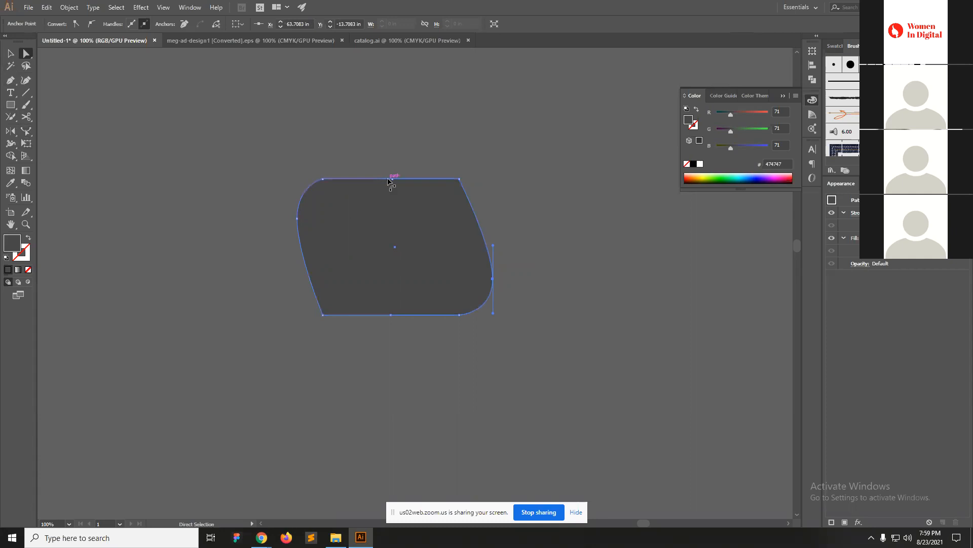
Move the midpoints of the square's top and bottom edges inward so both edges curve toward the centre.
{"action": "left_click_drag", "start_coordinate": [392, 180], "coordinate": [401, 147]}
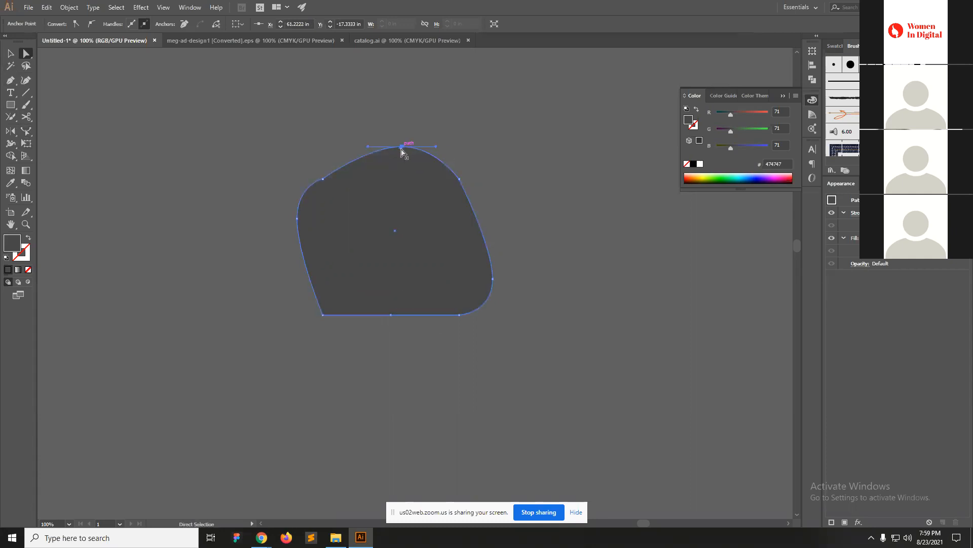
{"action": "left_click_drag", "start_coordinate": [402, 147], "coordinate": [401, 202]}
{"action": "left_click_drag", "start_coordinate": [390, 315], "coordinate": [385, 294]}
{"action": "left_click", "coordinate": [558, 366]}
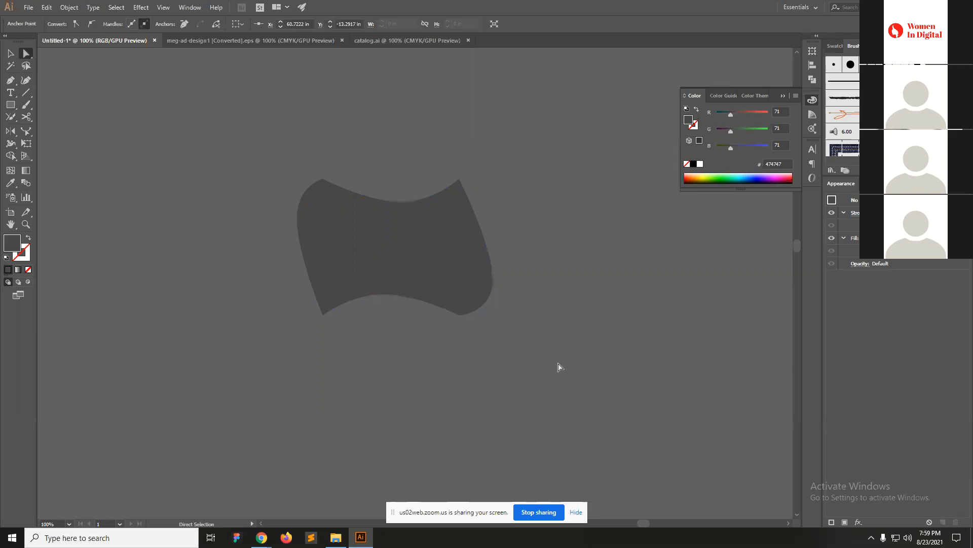
Move the reshaped square down beside the two blue ribbon banners.
{"action": "left_click", "coordinate": [374, 269], "text": "ctrl+alt"}
{"action": "left_click", "coordinate": [420, 295], "text": "ctrl+alt"}
{"action": "left_click", "coordinate": [466, 322], "text": "ctrl+alt"}
{"action": "left_click_drag", "start_coordinate": [467, 327], "coordinate": [646, 380]}
{"action": "key", "text": "v"}
{"action": "left_click", "coordinate": [573, 304]}
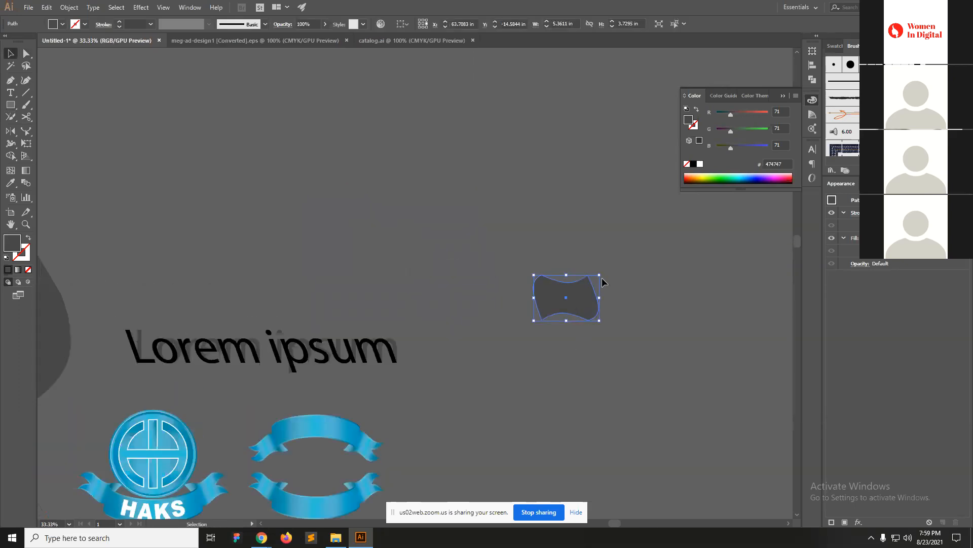
{"action": "left_click_drag", "start_coordinate": [562, 310], "coordinate": [591, 241]}
{"action": "left_click", "coordinate": [534, 425]}
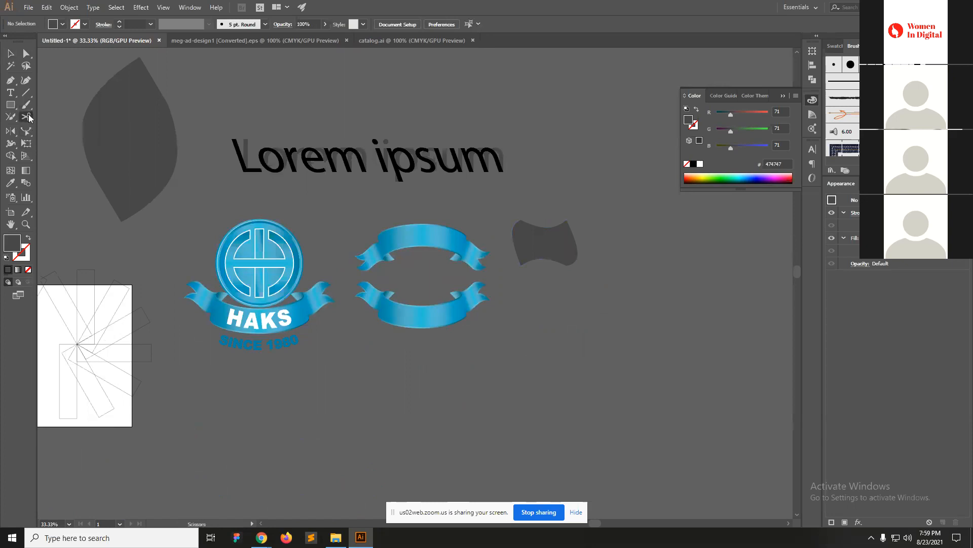
{"action": "left_click", "coordinate": [28, 117]}
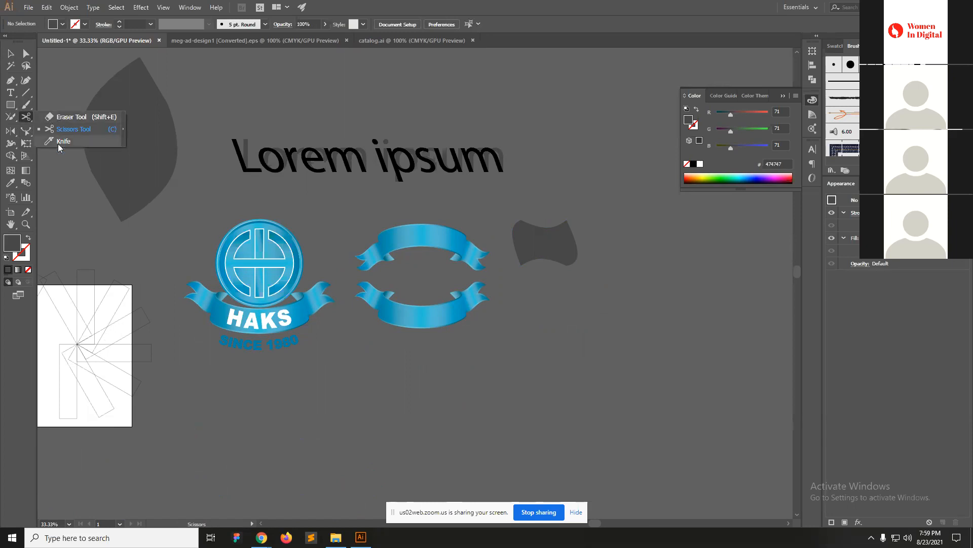
{"action": "left_click", "coordinate": [59, 141]}
{"action": "left_click", "coordinate": [11, 54]}
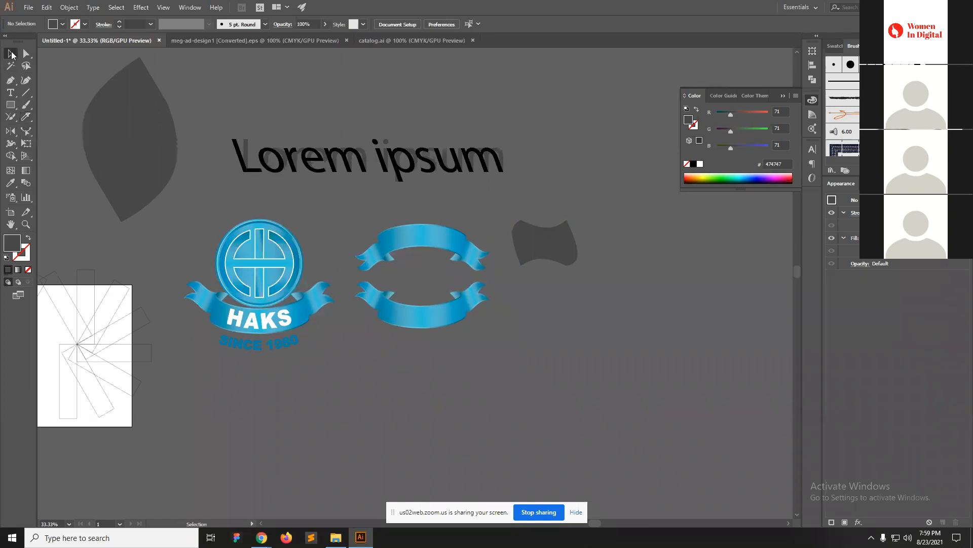
{"action": "left_click", "coordinate": [26, 116]}
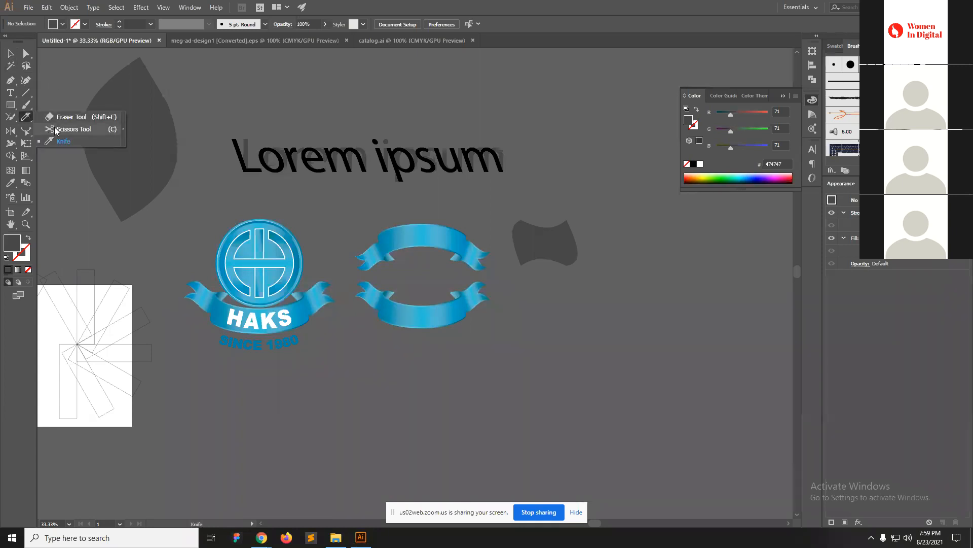
{"action": "left_click", "coordinate": [56, 130]}
{"action": "key", "text": "v"}
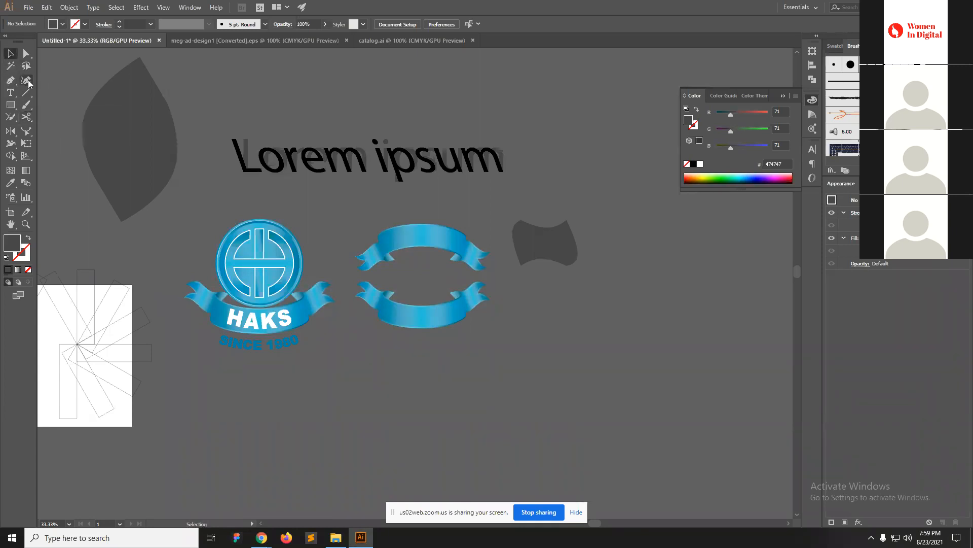
Draw a dark grey square about 8.88 in wide below the HAKS logo.
{"action": "left_click", "coordinate": [10, 105]}
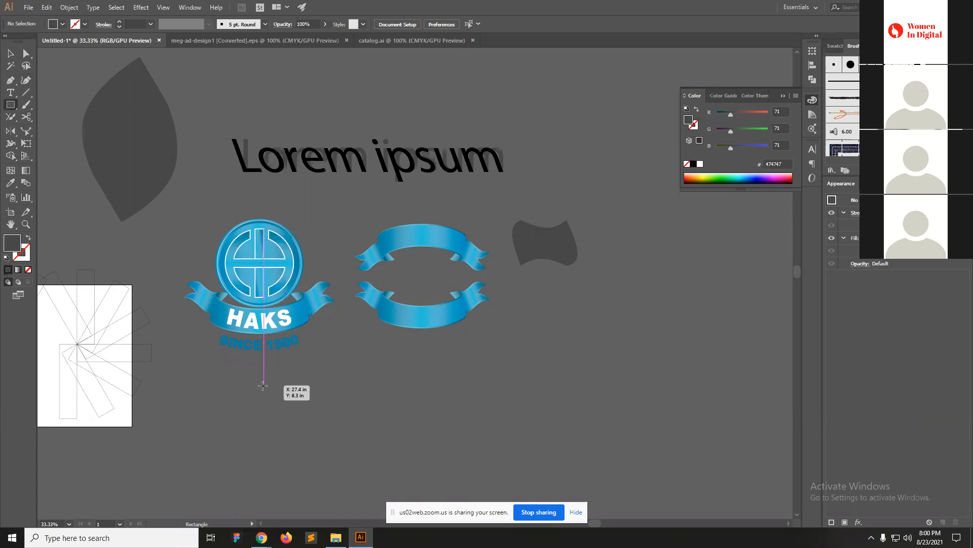
{"action": "left_click_drag", "start_coordinate": [262, 386], "coordinate": [373, 491]}
Cut the square diagonally with the Scissors tool, from its right edge near the top corner to its bottom edge near the left corner.
{"action": "left_click_drag", "start_coordinate": [258, 427], "coordinate": [250, 299]}
{"action": "left_click", "coordinate": [250, 299], "text": "ctrl"}
{"action": "left_click", "coordinate": [463, 306], "text": "ctrl"}
{"action": "left_click_drag", "start_coordinate": [499, 274], "coordinate": [308, 257]}
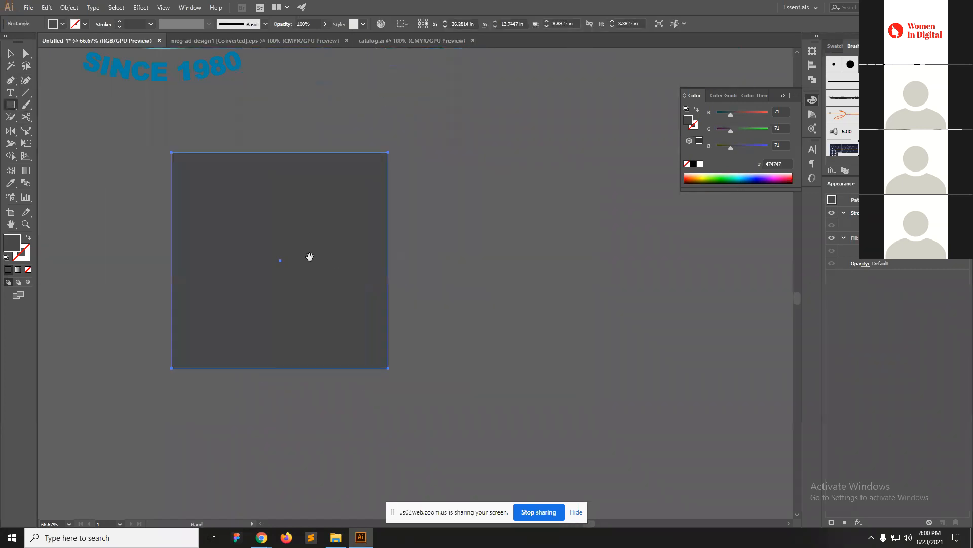
{"action": "left_click", "coordinate": [26, 106]}
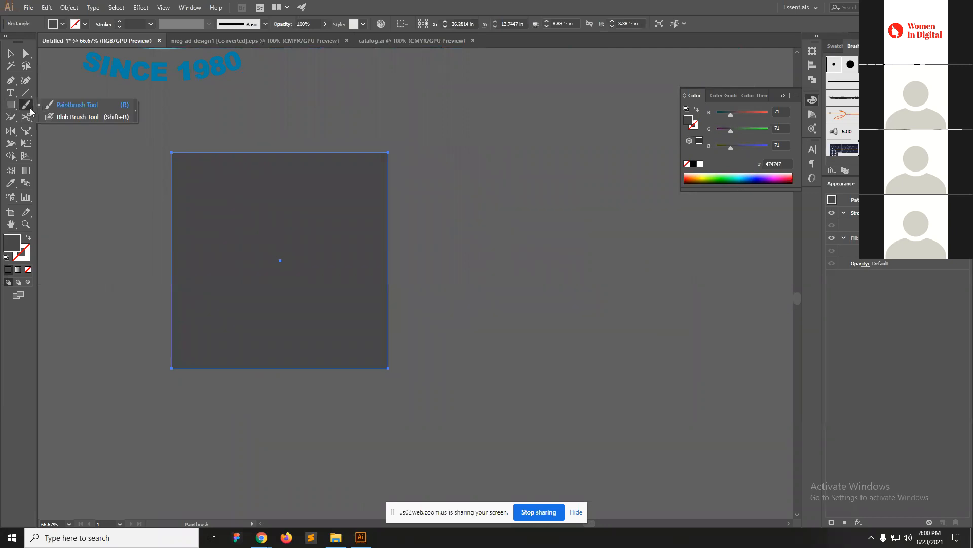
{"action": "key", "text": "c"}
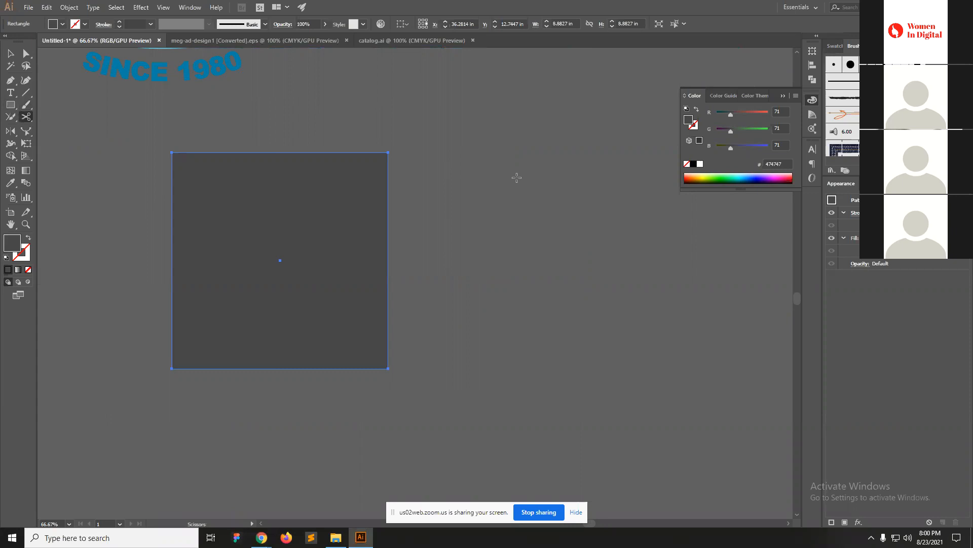
{"action": "left_click", "coordinate": [472, 274], "text": "ctrl"}
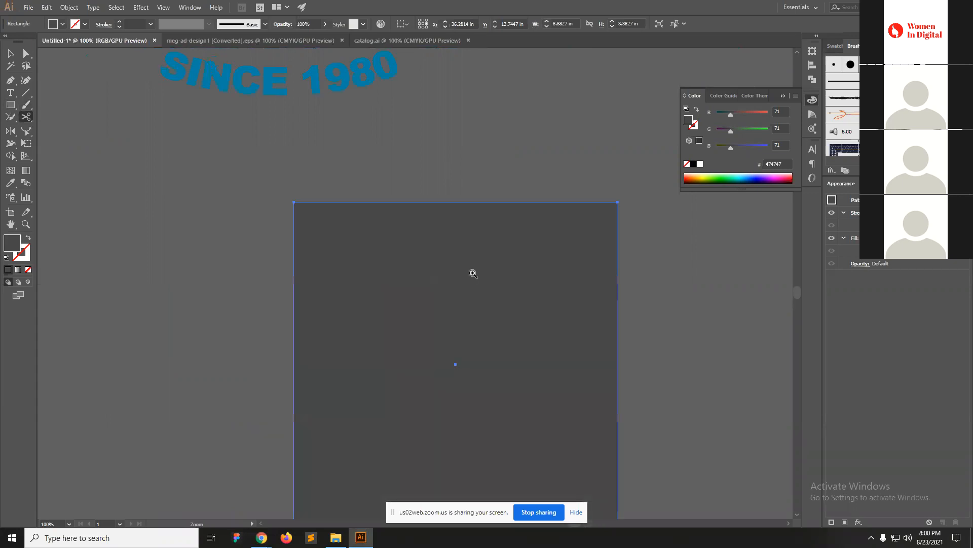
{"action": "left_click_drag", "start_coordinate": [512, 292], "coordinate": [414, 235]}
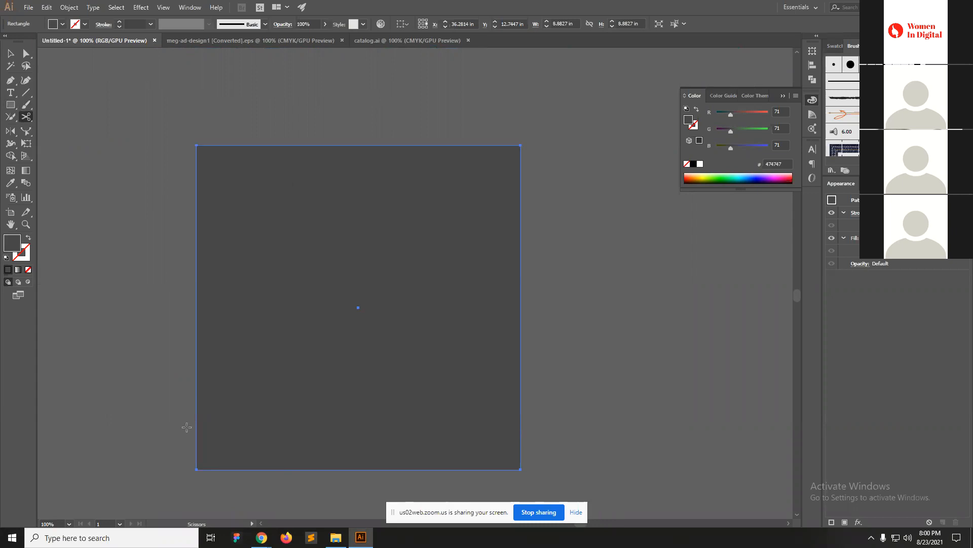
{"action": "key", "text": "a"}
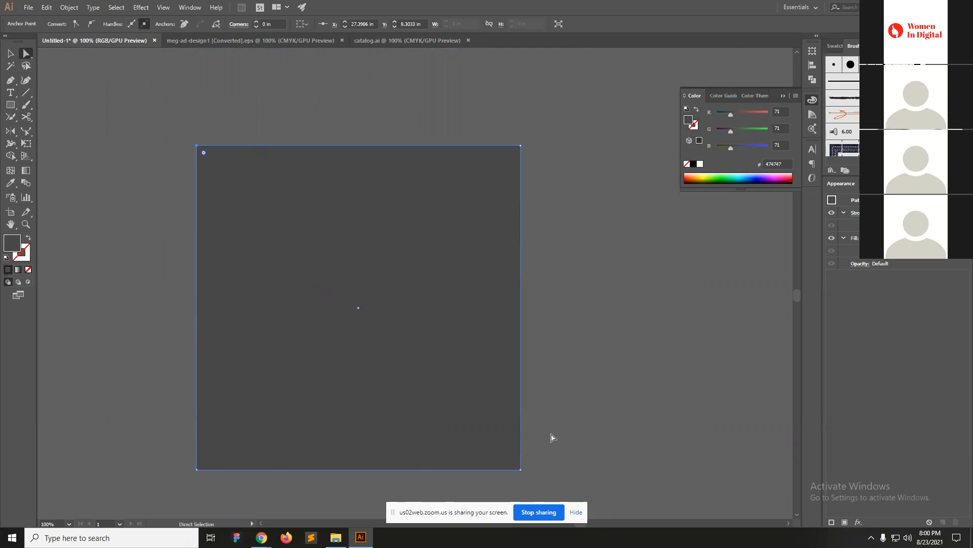
{"action": "left_click", "coordinate": [26, 117]}
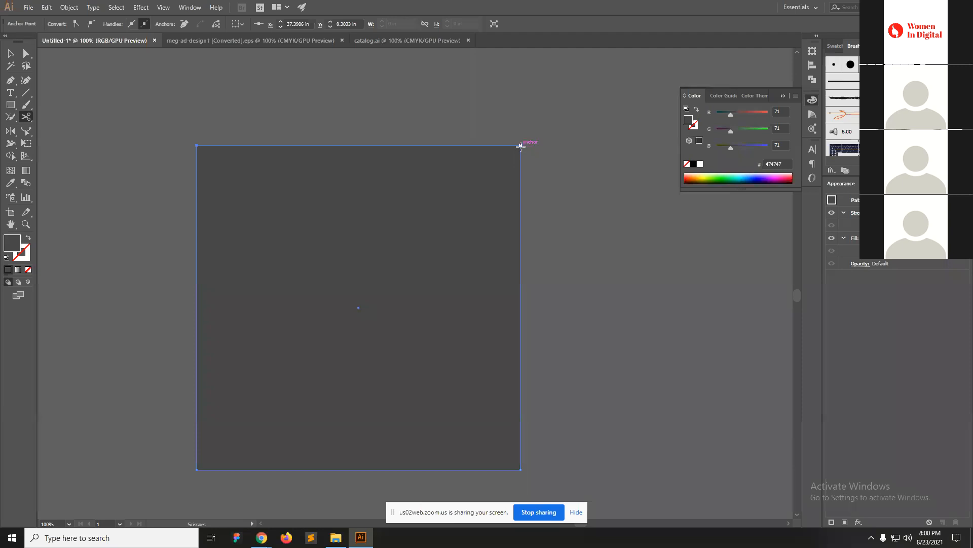
{"action": "left_click", "coordinate": [521, 182]}
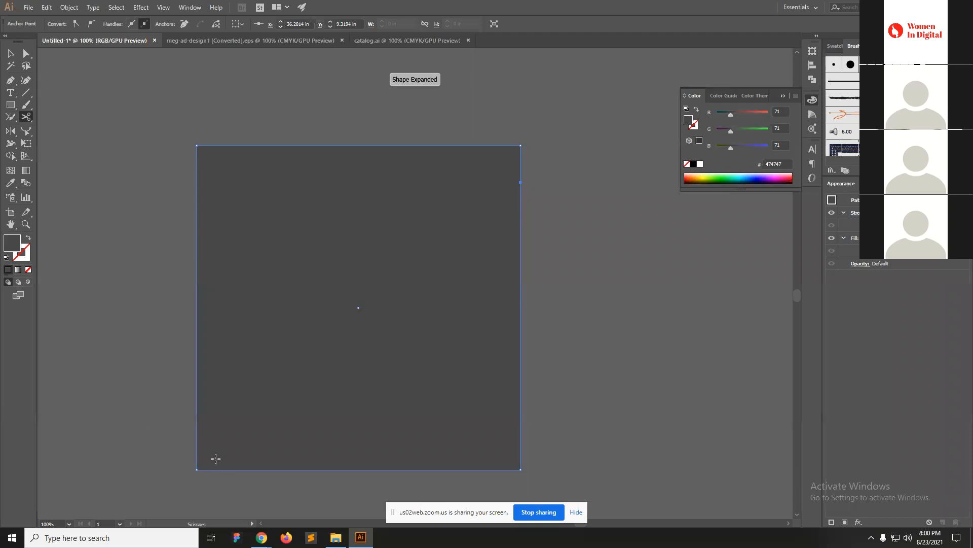
{"action": "left_click", "coordinate": [227, 469]}
{"action": "key", "text": "ctrl+shift+a"}
Separate the two cut pieces, moving the triangle down and right and the other piece up and left.
{"action": "key", "text": "v"}
{"action": "left_click_drag", "start_coordinate": [405, 409], "coordinate": [542, 442]}
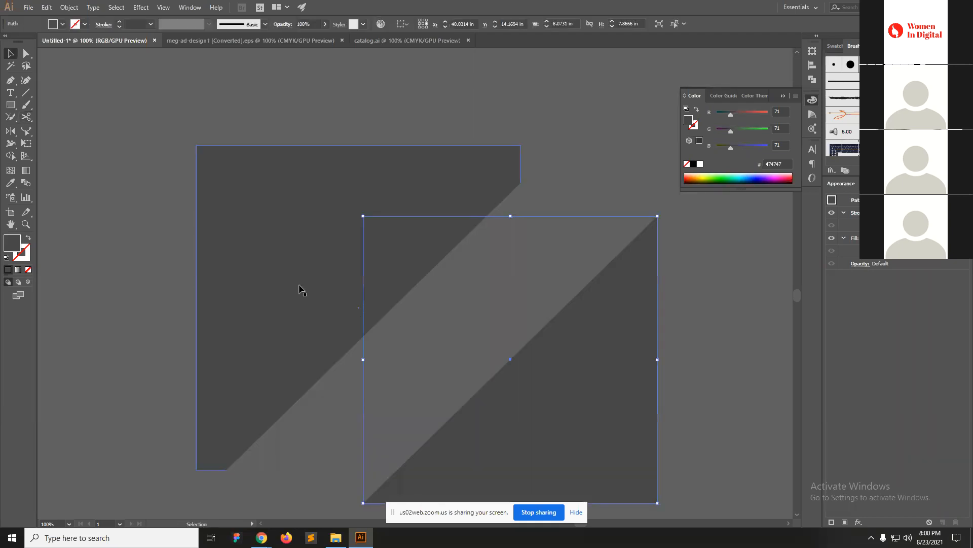
{"action": "left_click_drag", "start_coordinate": [299, 286], "coordinate": [256, 236]}
{"action": "left_click", "coordinate": [542, 278]}
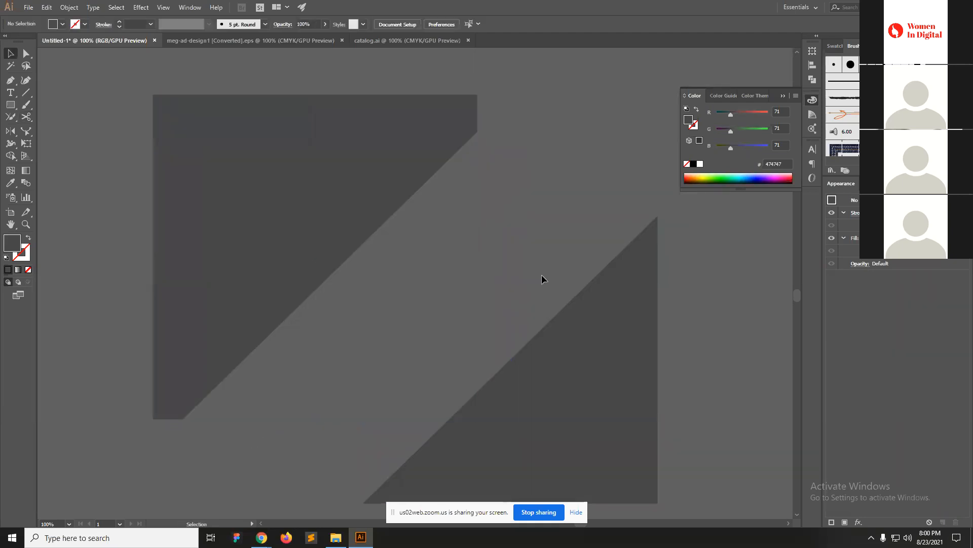
Draw a wavy curved path with the Pen tool running across both cut pieces.
{"action": "left_click", "coordinate": [385, 289], "text": "ctrl+alt"}
{"action": "left_click_drag", "start_coordinate": [397, 345], "coordinate": [464, 401]}
{"action": "left_click", "coordinate": [399, 288]}
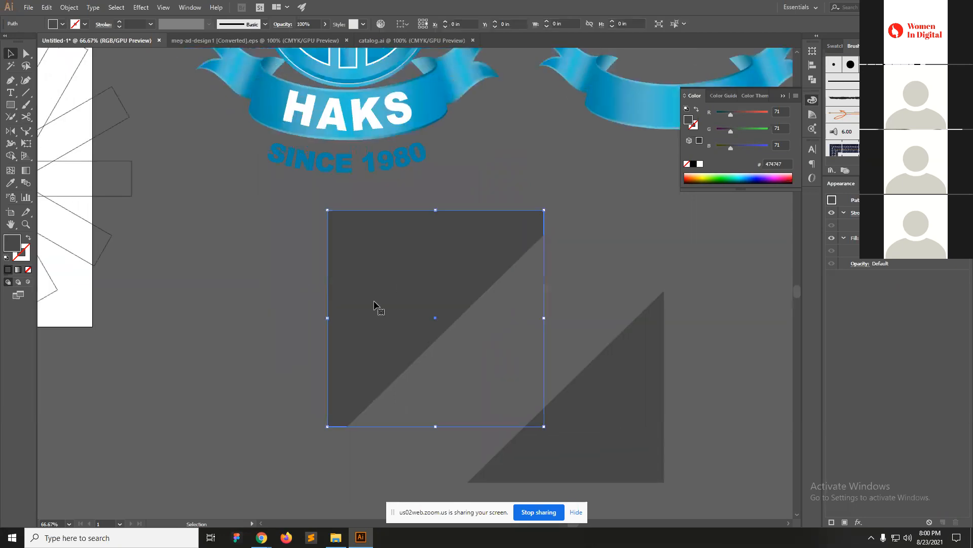
{"action": "left_click", "coordinate": [418, 373]}
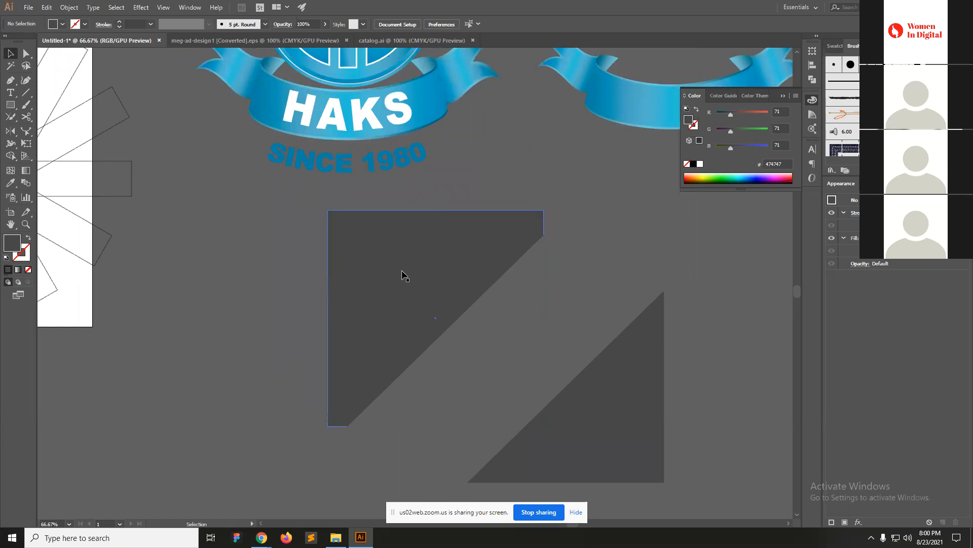
{"action": "key", "text": "p"}
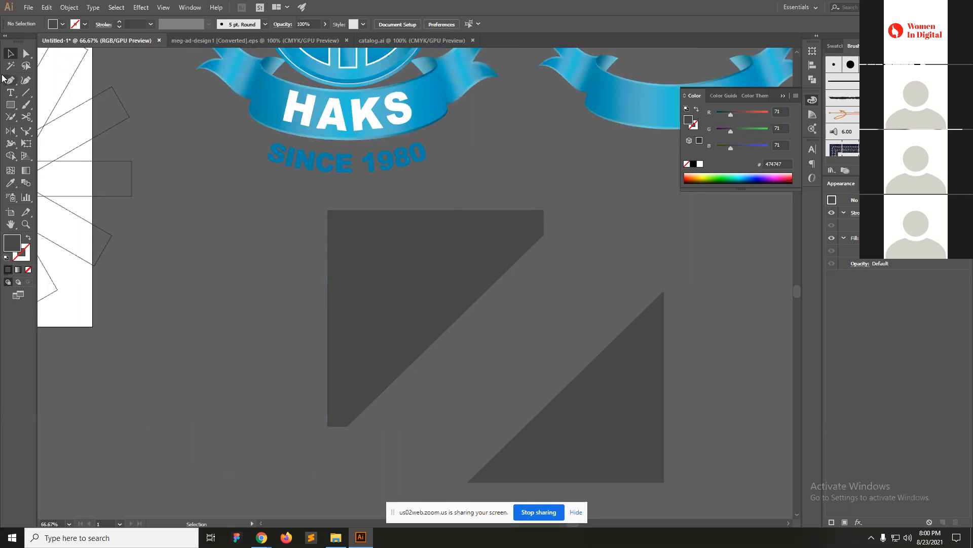
{"action": "left_click", "coordinate": [208, 326]}
{"action": "left_click_drag", "start_coordinate": [402, 308], "coordinate": [516, 397]}
{"action": "scroll", "coordinate": [715, 256], "scroll_direction": "right", "scroll_amount": 3}
{"action": "left_click_drag", "start_coordinate": [547, 342], "coordinate": [684, 282]}
{"action": "key", "text": "v"}
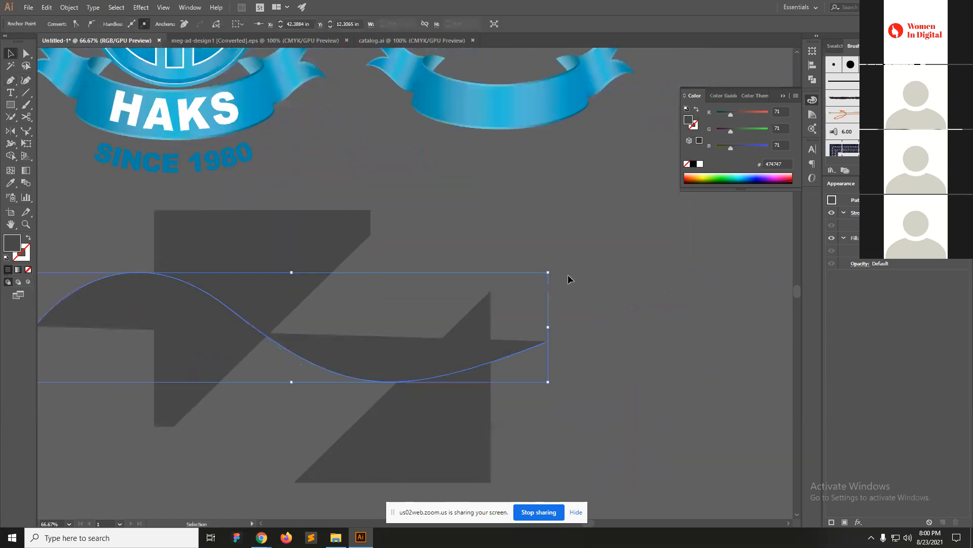
Swap the wavy path's fill and stroke, and recolour the stroke to bright green #47FF47.
{"action": "left_click", "coordinate": [28, 238]}
{"action": "left_click_drag", "start_coordinate": [730, 130], "coordinate": [785, 135]}
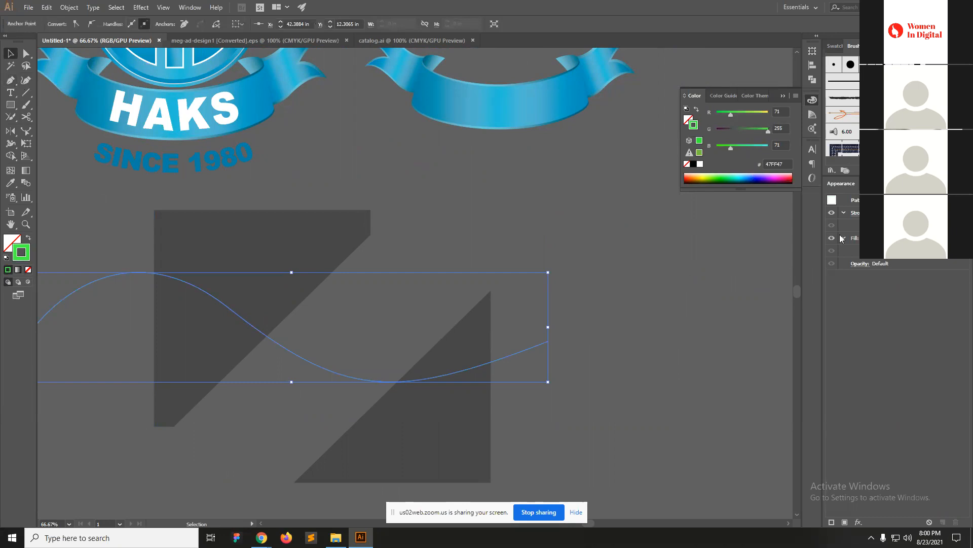
{"action": "left_click", "coordinate": [477, 257]}
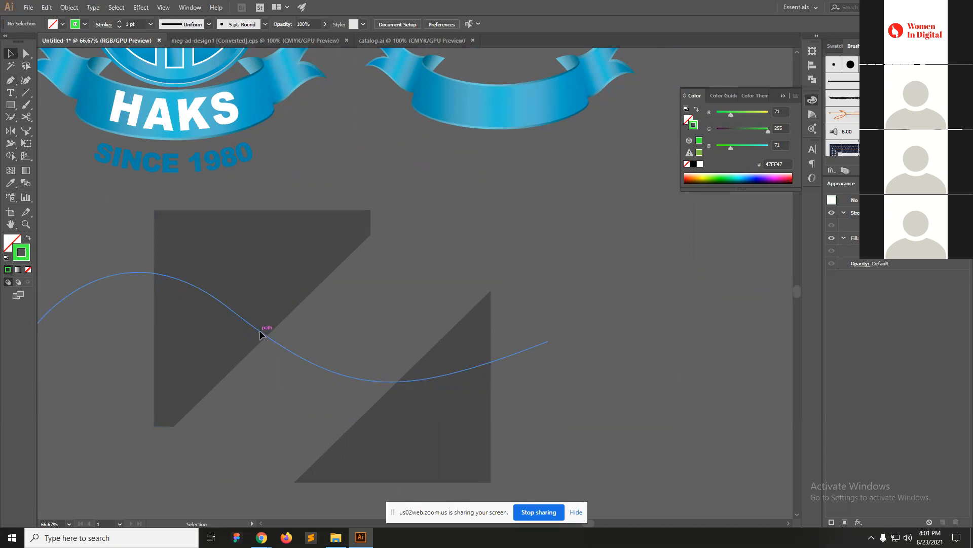
Cut the wavy green path into segments with the Scissors tool and select the segment along its lower trough.
{"action": "left_click_drag", "start_coordinate": [260, 330], "coordinate": [503, 301]}
{"action": "key", "text": "c"}
{"action": "key", "text": "v"}
{"action": "left_click_drag", "start_coordinate": [680, 386], "coordinate": [594, 302]}
{"action": "left_click_drag", "start_coordinate": [732, 379], "coordinate": [619, 364]}
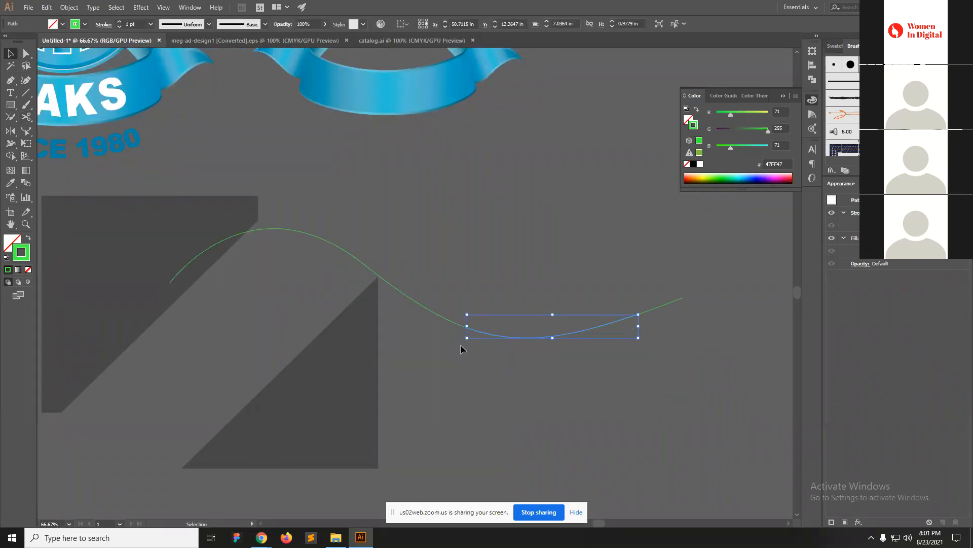
Join the two cut ends of the wavy path at the anchor just before its lower trough.
{"action": "left_click", "coordinate": [476, 357]}
{"action": "scroll", "coordinate": [446, 293], "scroll_direction": "up", "scroll_amount": 3}
{"action": "key", "text": "a"}
{"action": "left_click", "coordinate": [482, 358]}
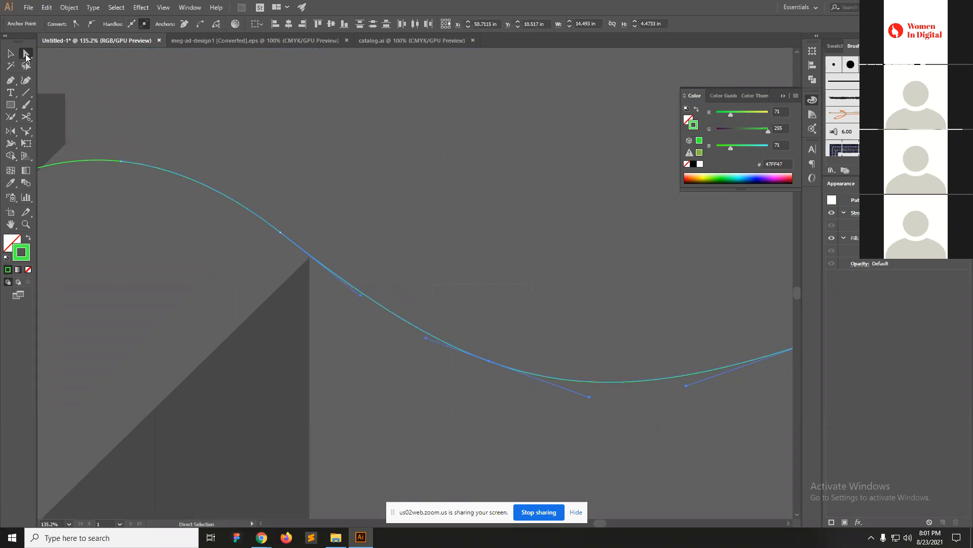
{"action": "left_click", "coordinate": [517, 406]}
{"action": "left_click", "coordinate": [493, 377]}
{"action": "right_click", "coordinate": [490, 362]}
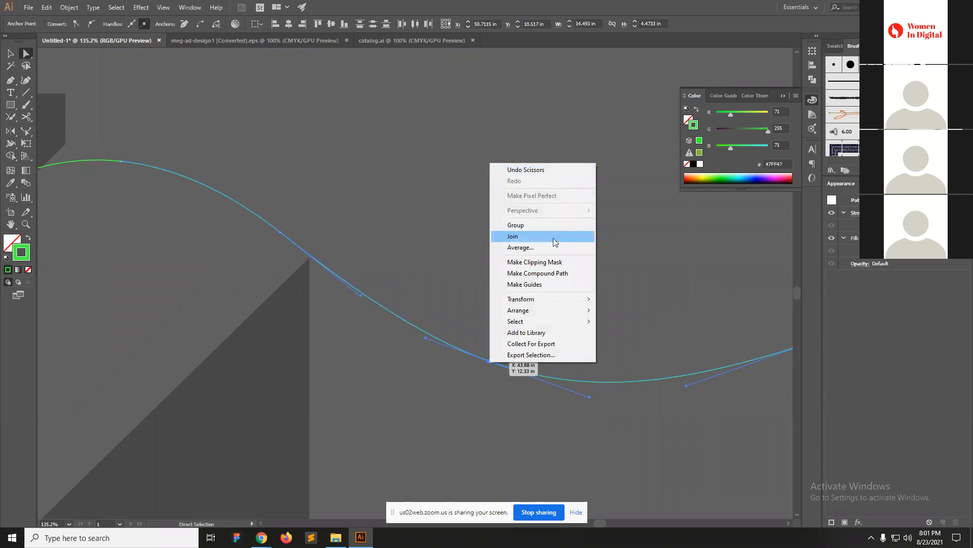
{"action": "left_click", "coordinate": [517, 237]}
Move the joined middle segment slightly upward, away from the remaining pieces of the wavy path.
{"action": "key", "text": "v"}
{"action": "left_click", "coordinate": [543, 253]}
{"action": "left_click_drag", "start_coordinate": [476, 357], "coordinate": [513, 328]}
{"action": "left_click", "coordinate": [396, 343], "text": "ctrl+alt"}
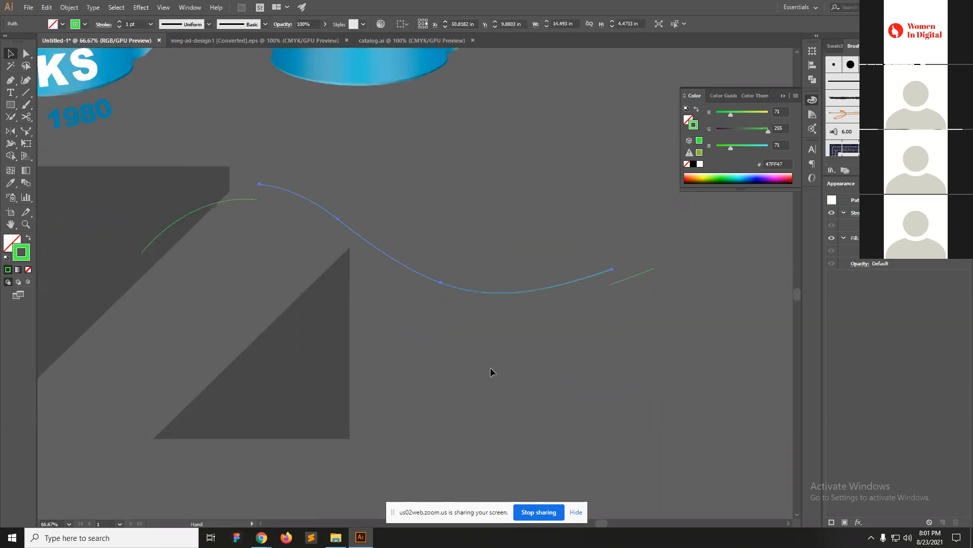
Join the cut ends near the wavy path's upper crest, connecting its left segment to the middle one.
{"action": "key", "text": "a"}
{"action": "left_click", "coordinate": [286, 255]}
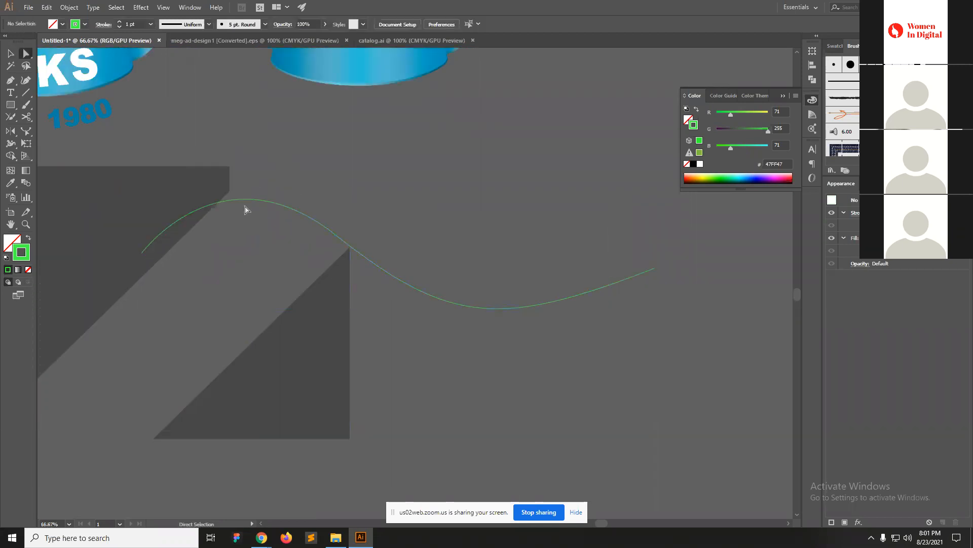
{"action": "left_click", "coordinate": [272, 220]}
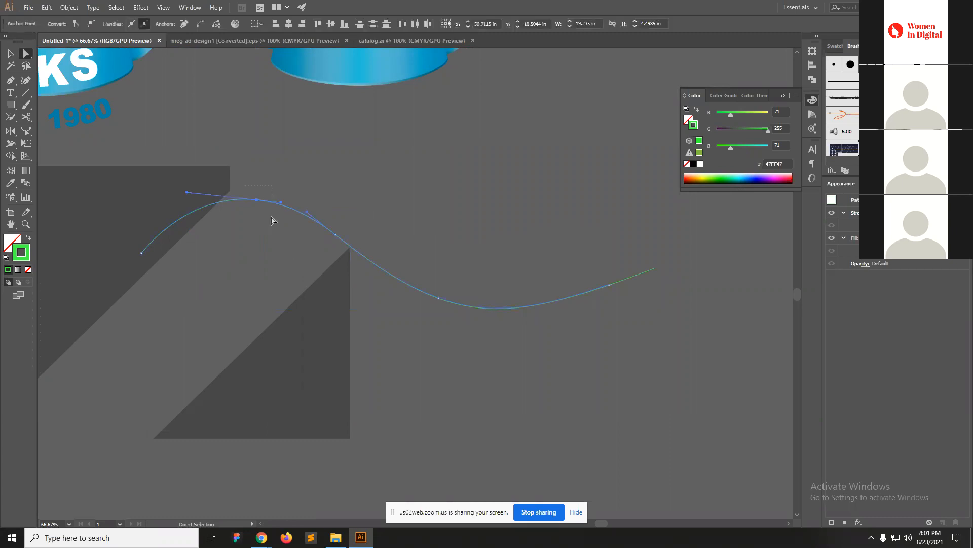
{"action": "left_click", "coordinate": [258, 201]}
{"action": "left_click", "coordinate": [264, 192]}
{"action": "left_click", "coordinate": [256, 204]}
{"action": "right_click", "coordinate": [256, 203]}
{"action": "left_click", "coordinate": [300, 274]}
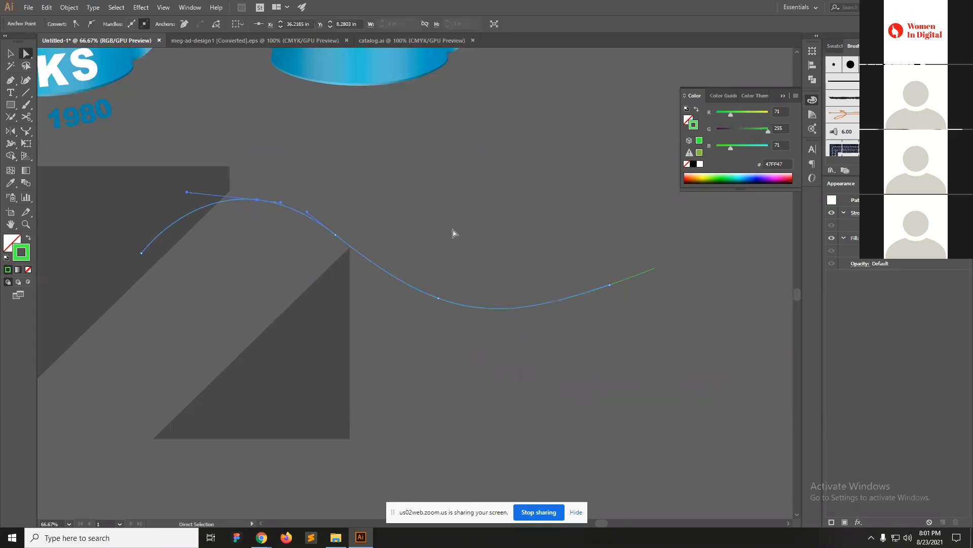
{"action": "left_click", "coordinate": [181, 215]}
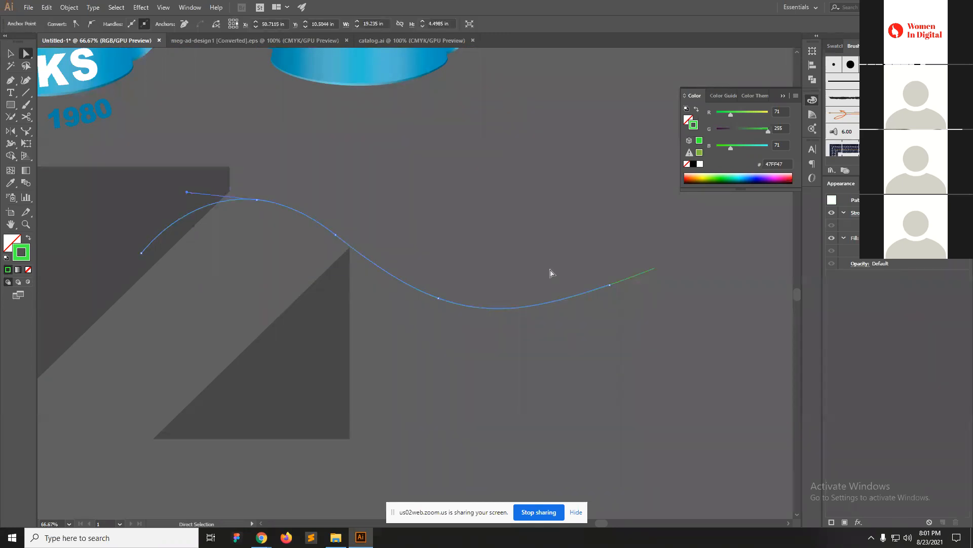
Paint a dense green zigzag scribble above the wavy path with the Paintbrush tool.
{"action": "left_click", "coordinate": [30, 117]}
{"action": "left_click", "coordinate": [26, 104]}
{"action": "mouse_move", "coordinate": [443, 145]}
{"action": "left_mouse_down"}
{"action": "mouse_move", "coordinate": [458, 170]}
{"action": "mouse_move", "coordinate": [438, 203]}
{"action": "mouse_move", "coordinate": [458, 243]}
{"action": "mouse_move", "coordinate": [558, 242]}
{"action": "mouse_move", "coordinate": [591, 190]}
{"action": "mouse_move", "coordinate": [595, 160]}
{"action": "mouse_move", "coordinate": [559, 123]}
{"action": "left_mouse_up"}
{"action": "left_click_drag", "start_coordinate": [498, 83], "coordinate": [589, 300], "text": "ctrl"}
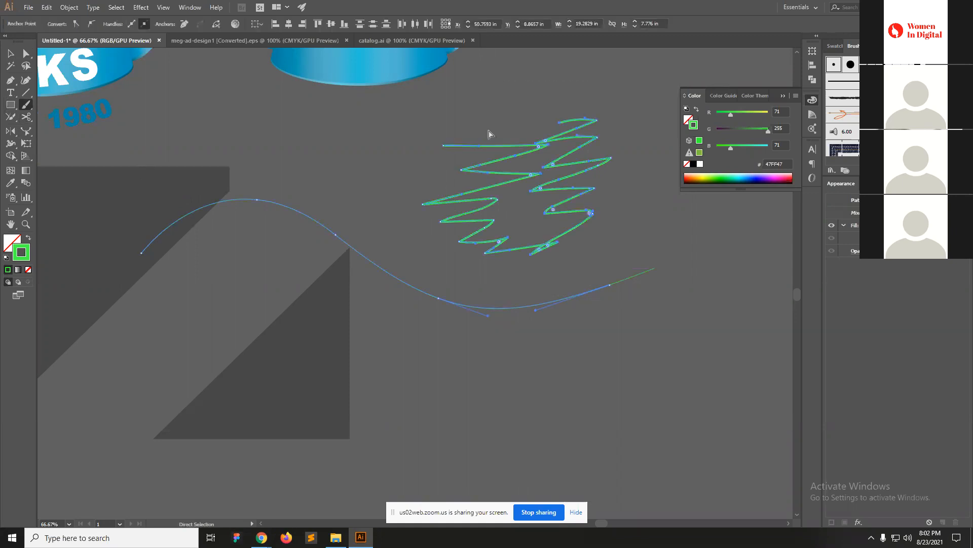
{"action": "left_click", "coordinate": [487, 113], "text": "ctrl"}
Try to slice the green scribble from top to bottom with the Knife tool, and move the scribble to the left.
{"action": "key", "text": "v"}
{"action": "left_click", "coordinate": [560, 264]}
{"action": "left_click_drag", "start_coordinate": [22, 121], "coordinate": [56, 141]}
{"action": "left_click_drag", "start_coordinate": [513, 123], "coordinate": [532, 274]}
{"action": "left_click_drag", "start_coordinate": [537, 175], "coordinate": [458, 175]}
Try again to slice the moved scribble with the Knife tool, and select it to check for separate pieces.
{"action": "left_click", "coordinate": [26, 117]}
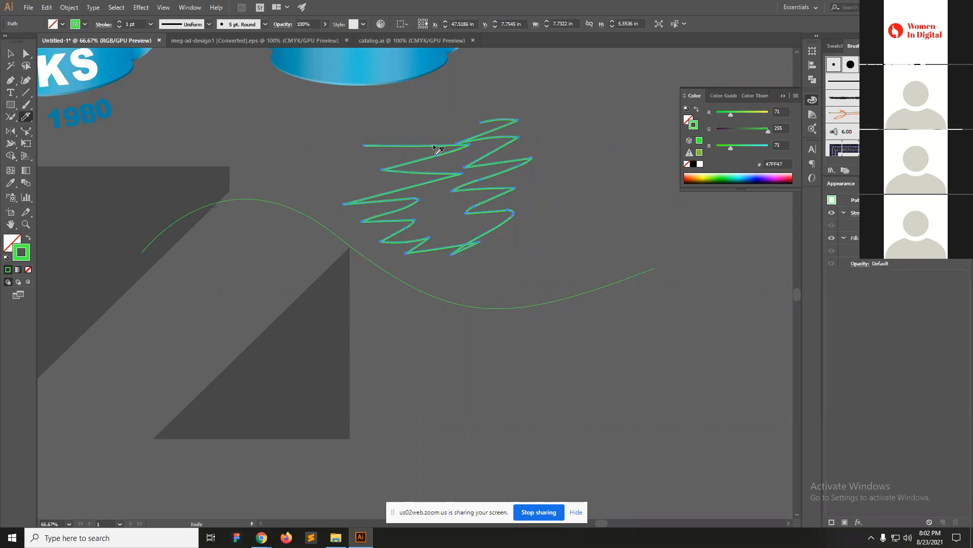
{"action": "left_click_drag", "start_coordinate": [434, 133], "coordinate": [468, 252]}
{"action": "key", "text": "ctrl+shift+a"}
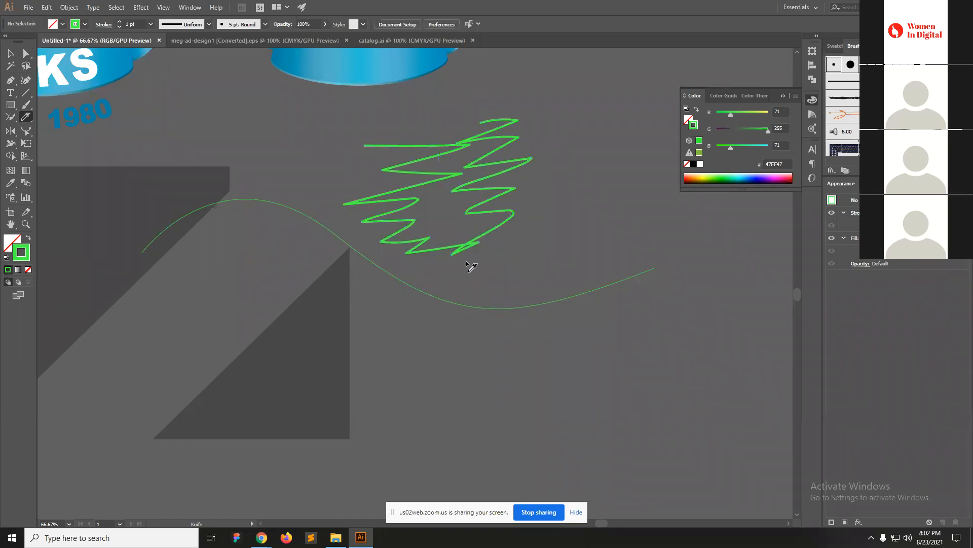
{"action": "key", "text": "v"}
{"action": "left_click", "coordinate": [465, 254]}
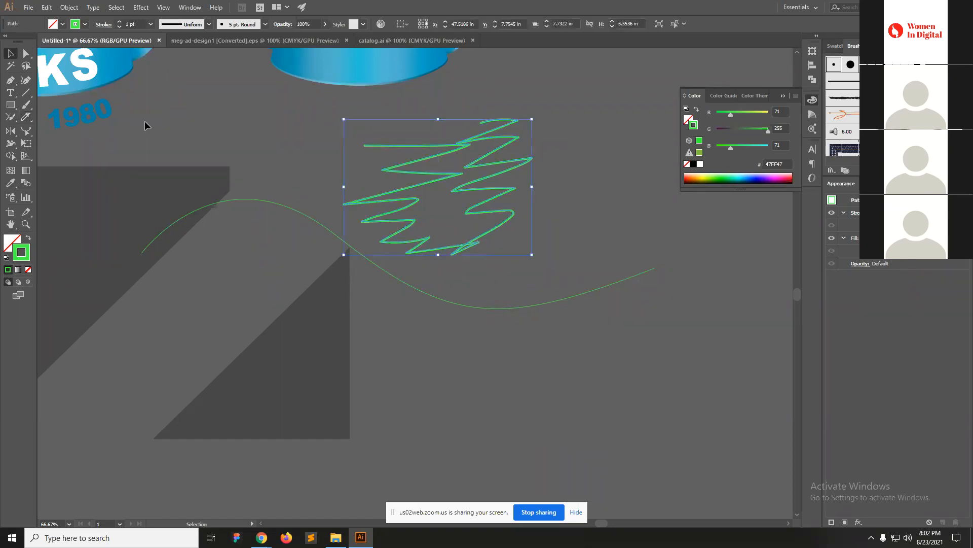
Draw a square about 4.81 in wide right of the scribble and swap its stroke colour to a solid green fill.
{"action": "left_click", "coordinate": [10, 105]}
{"action": "left_click_drag", "start_coordinate": [566, 147], "coordinate": [683, 247]}
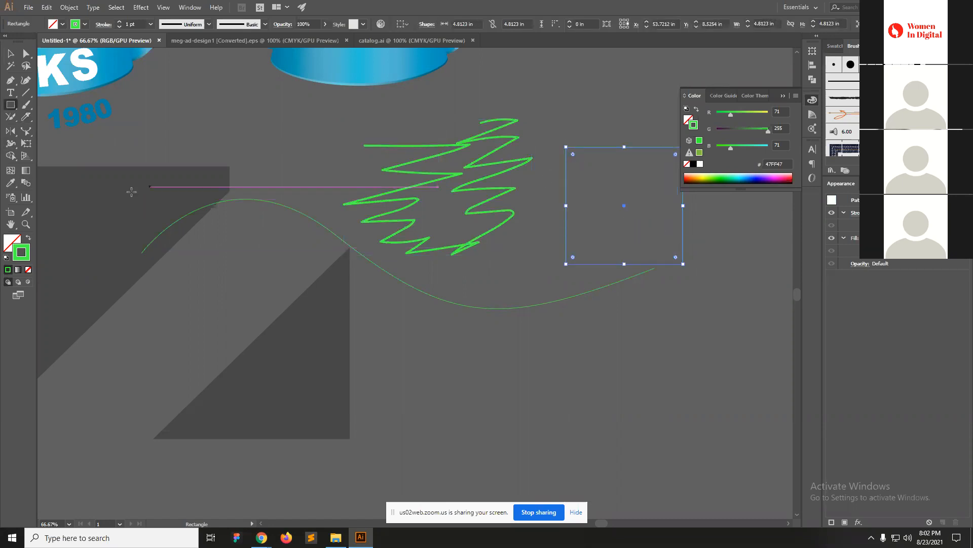
{"action": "left_click", "coordinate": [28, 237]}
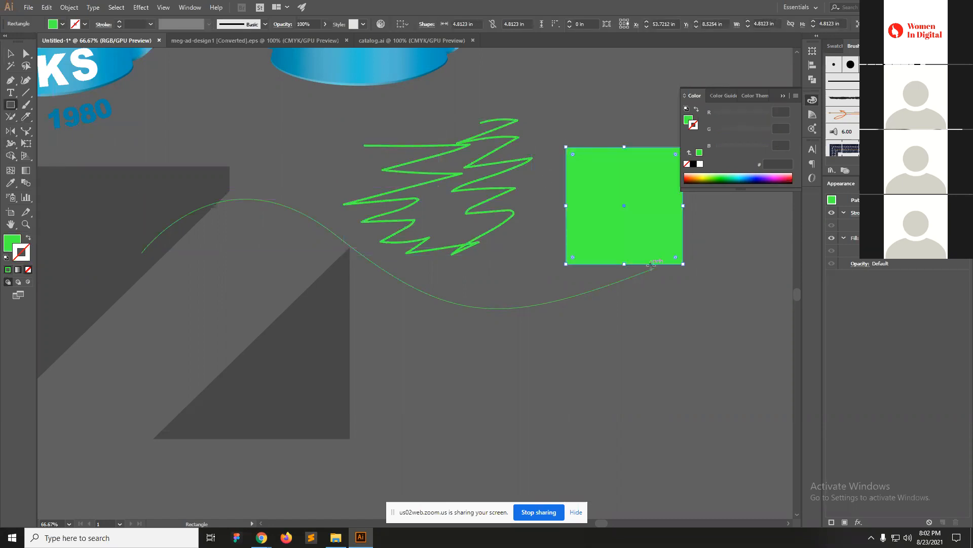
{"action": "key", "text": "v"}
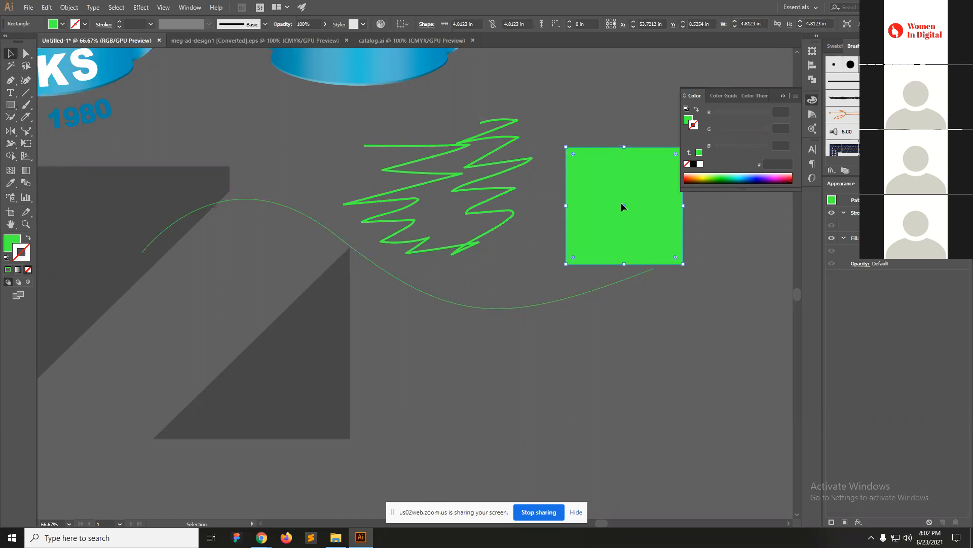
Cut the green square in two with an S-shaped Knife stroke from its top edge to its bottom edge.
{"action": "left_click", "coordinate": [23, 118]}
{"action": "mouse_move", "coordinate": [642, 148]}
{"action": "left_mouse_down"}
{"action": "mouse_move", "coordinate": [607, 188]}
{"action": "mouse_move", "coordinate": [639, 204]}
{"action": "mouse_move", "coordinate": [648, 235]}
{"action": "mouse_move", "coordinate": [621, 278]}
{"action": "left_mouse_up"}
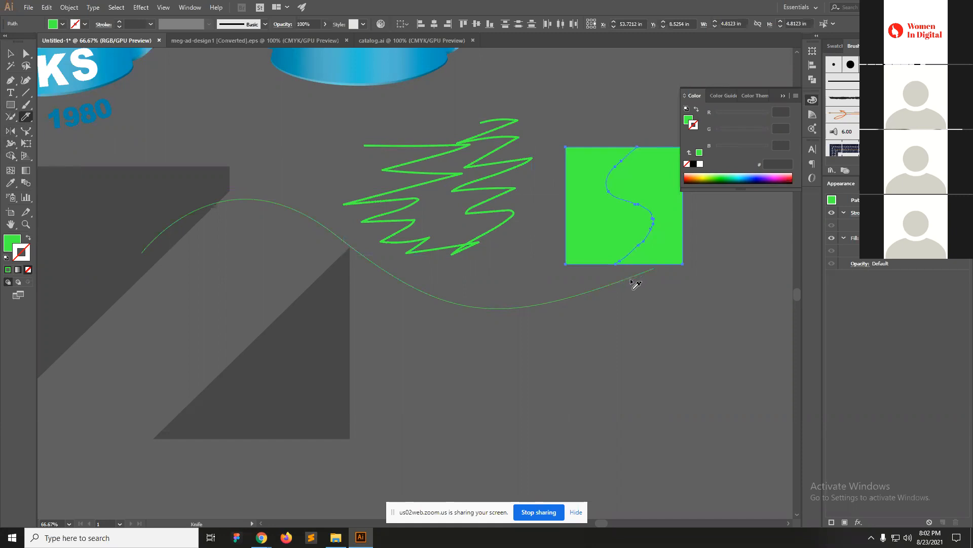
{"action": "key", "text": "v"}
{"action": "left_click", "coordinate": [699, 254]}
Separate the two halves of the green square by moving the right half to the right.
{"action": "left_click", "coordinate": [665, 202]}
{"action": "left_click_drag", "start_coordinate": [642, 233], "coordinate": [484, 242]}
{"action": "left_click_drag", "start_coordinate": [506, 204], "coordinate": [588, 204]}
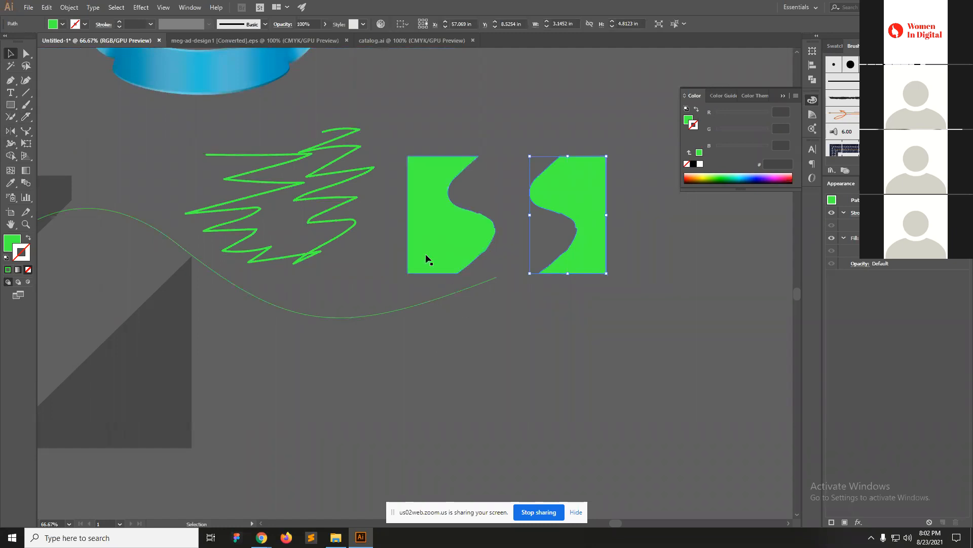
{"action": "left_click", "coordinate": [444, 220]}
Draw an open S-shaped curve with the Pen tool above the two green halves, using a green stroke and no fill.
{"action": "left_click", "coordinate": [349, 198]}
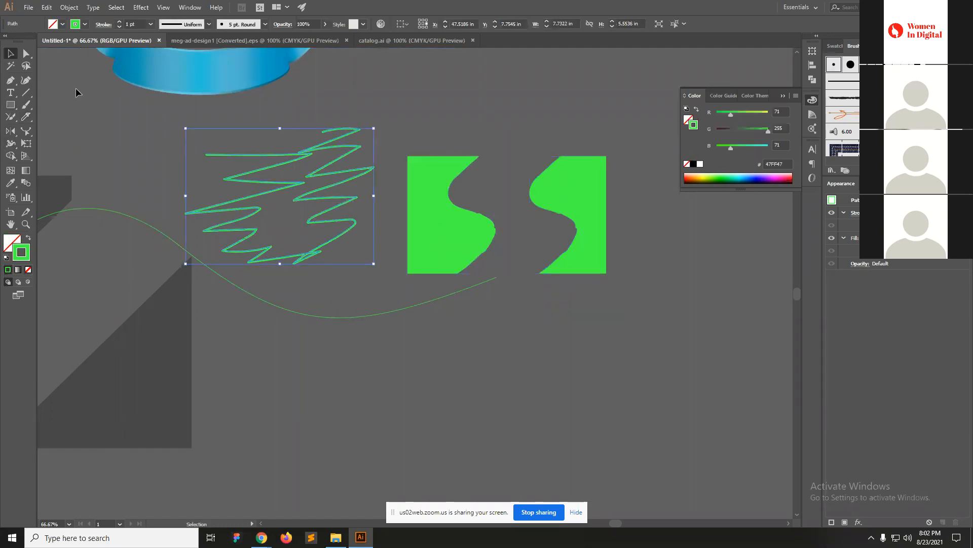
{"action": "left_click", "coordinate": [11, 80]}
{"action": "left_click_drag", "start_coordinate": [429, 127], "coordinate": [444, 117]}
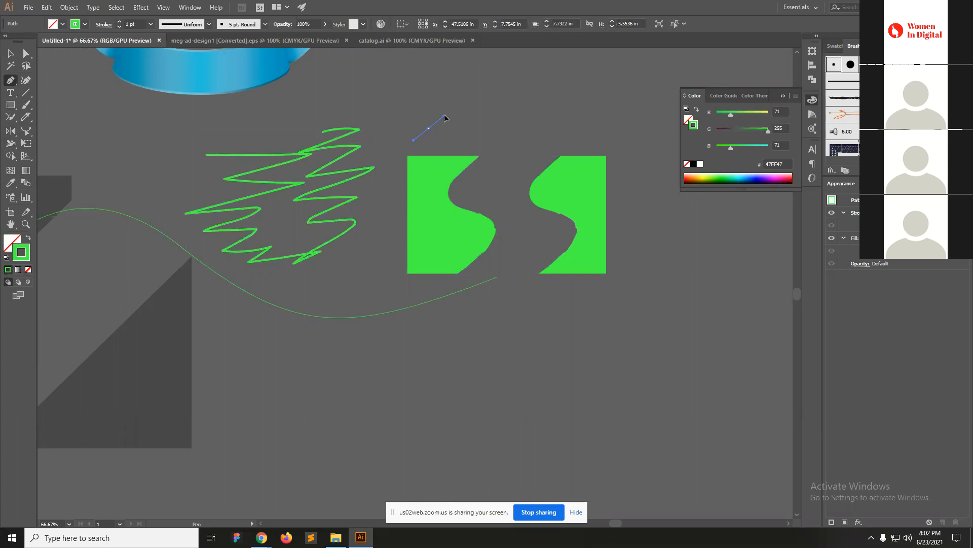
{"action": "left_click_drag", "start_coordinate": [639, 102], "coordinate": [647, 81]}
{"action": "left_click", "coordinate": [489, 127], "text": "ctrl"}
{"action": "left_click", "coordinate": [531, 102], "text": "ctrl"}
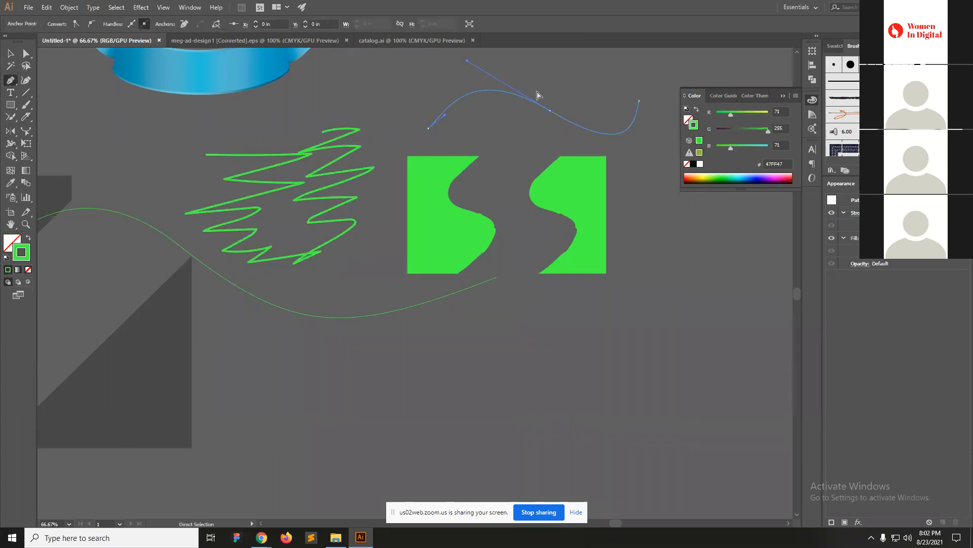
Try to cut the open curve above the green halves with the Knife tool, and select it to check.
{"action": "left_click", "coordinate": [26, 116]}
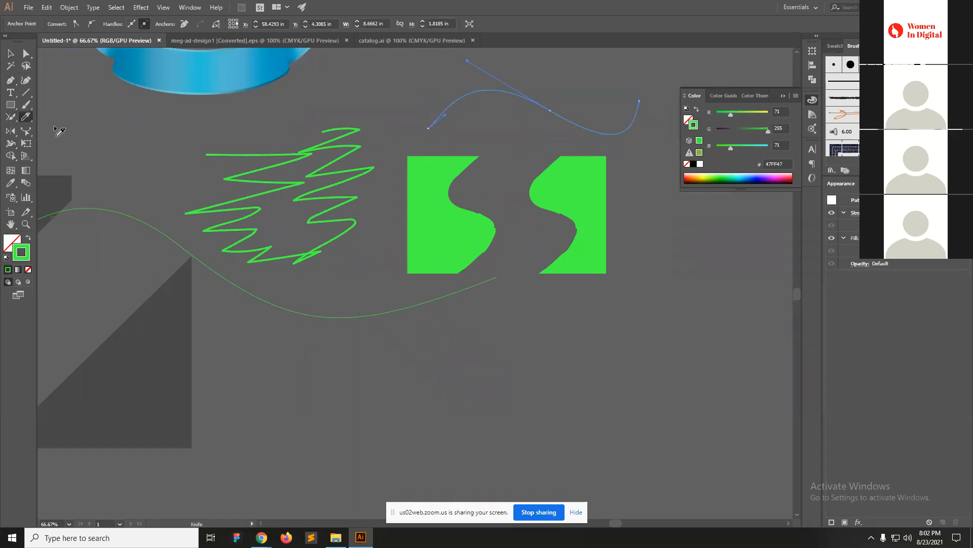
{"action": "left_click", "coordinate": [488, 93], "text": "ctrl"}
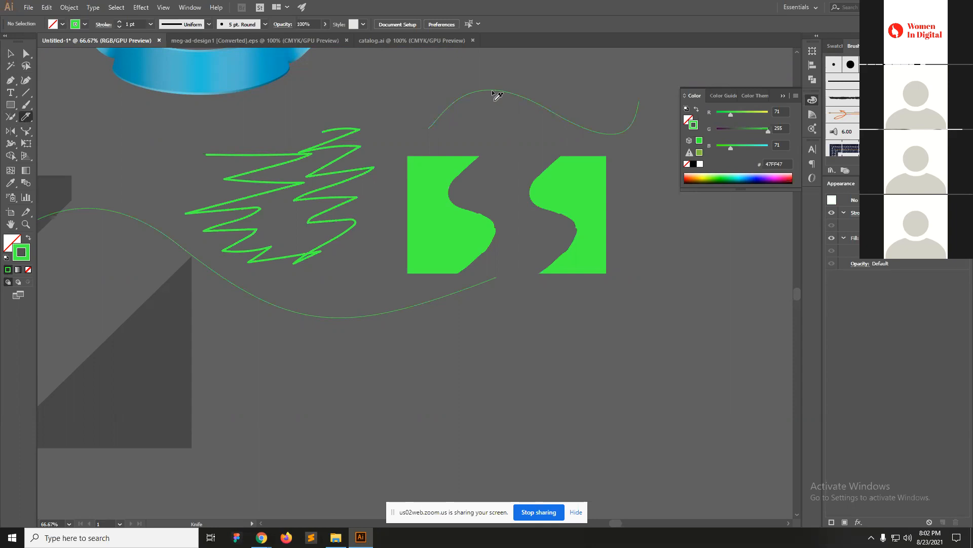
{"action": "key", "text": "v"}
{"action": "left_click_drag", "start_coordinate": [558, 85], "coordinate": [583, 148]}
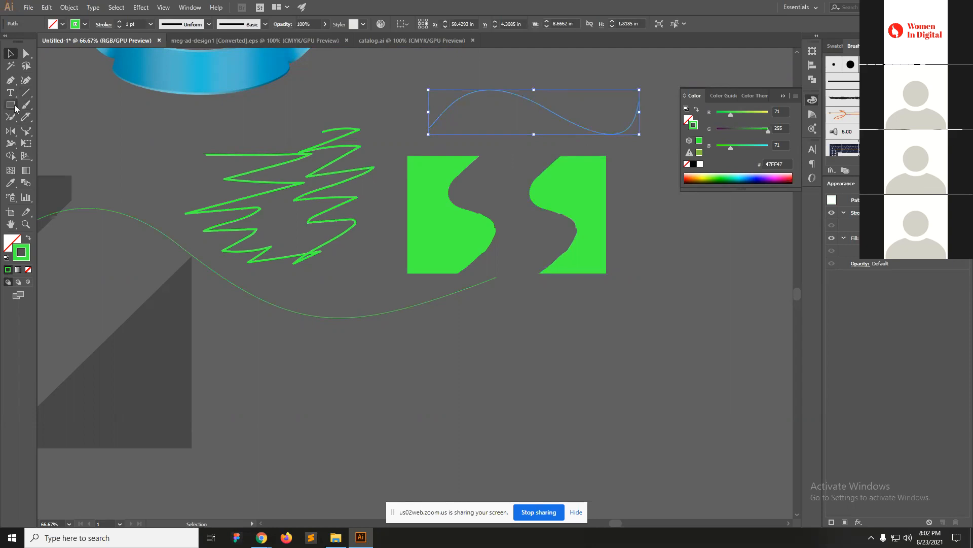
Draw a circle about 5.42 in across with the Ellipse tool in the empty area below the wavy path.
{"action": "left_click_drag", "start_coordinate": [14, 108], "coordinate": [86, 129]}
{"action": "left_click_drag", "start_coordinate": [276, 361], "coordinate": [408, 492]}
{"action": "key", "text": "v"}
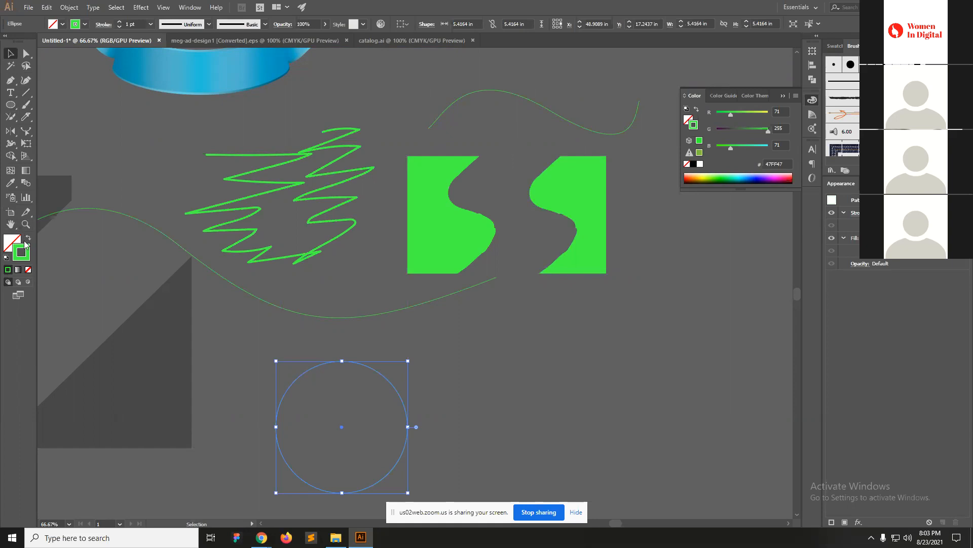
Cut the unfilled circle from top to bottom along a wavy line with the Knife tool.
{"action": "left_click_drag", "start_coordinate": [368, 390], "coordinate": [360, 317]}
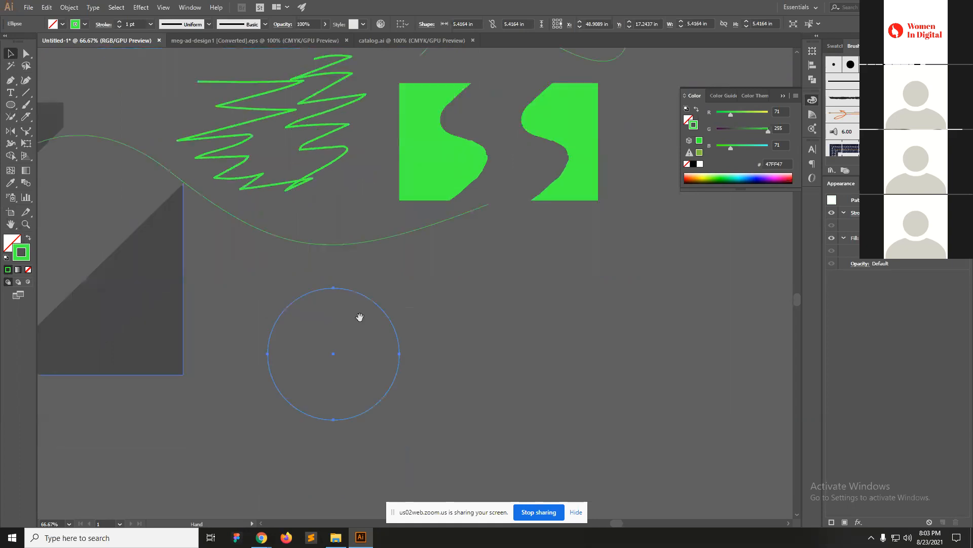
{"action": "key", "text": "ctrl+equal"}
{"action": "mouse_move", "coordinate": [432, 312]}
{"action": "left_mouse_down"}
{"action": "mouse_move", "coordinate": [400, 345]}
{"action": "mouse_move", "coordinate": [340, 372]}
{"action": "left_mouse_up"}
{"action": "left_click", "coordinate": [25, 117]}
{"action": "mouse_move", "coordinate": [291, 243]}
{"action": "left_mouse_down"}
{"action": "mouse_move", "coordinate": [306, 303]}
{"action": "mouse_move", "coordinate": [303, 370]}
{"action": "mouse_move", "coordinate": [336, 441]}
{"action": "left_mouse_up"}
{"action": "key", "text": "v"}
{"action": "left_click", "coordinate": [500, 355]}
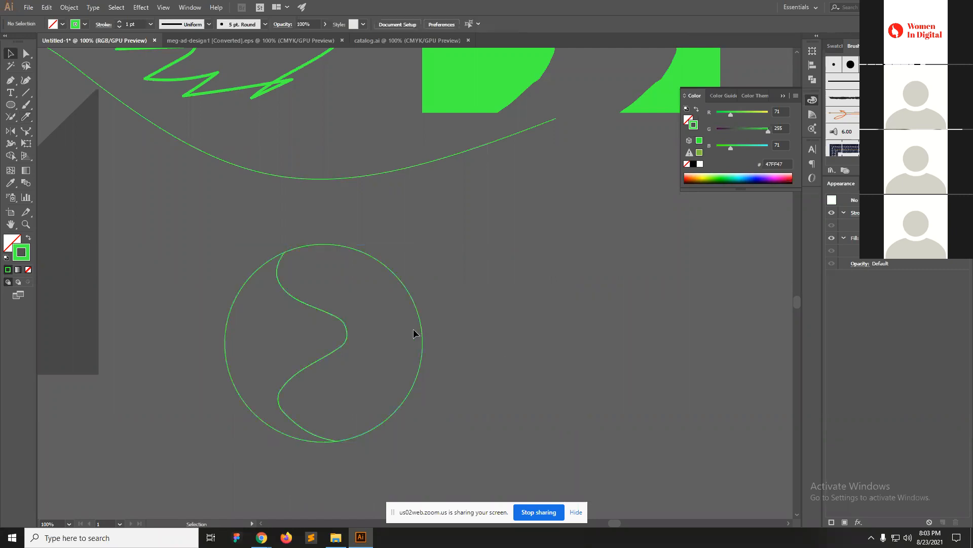
Separate the two circle pieces, moving the larger one right and slightly up and the crescent-shaped one left.
{"action": "left_click_drag", "start_coordinate": [419, 330], "coordinate": [588, 303]}
{"action": "left_click_drag", "start_coordinate": [346, 338], "coordinate": [292, 341]}
{"action": "left_click", "coordinate": [425, 353]}
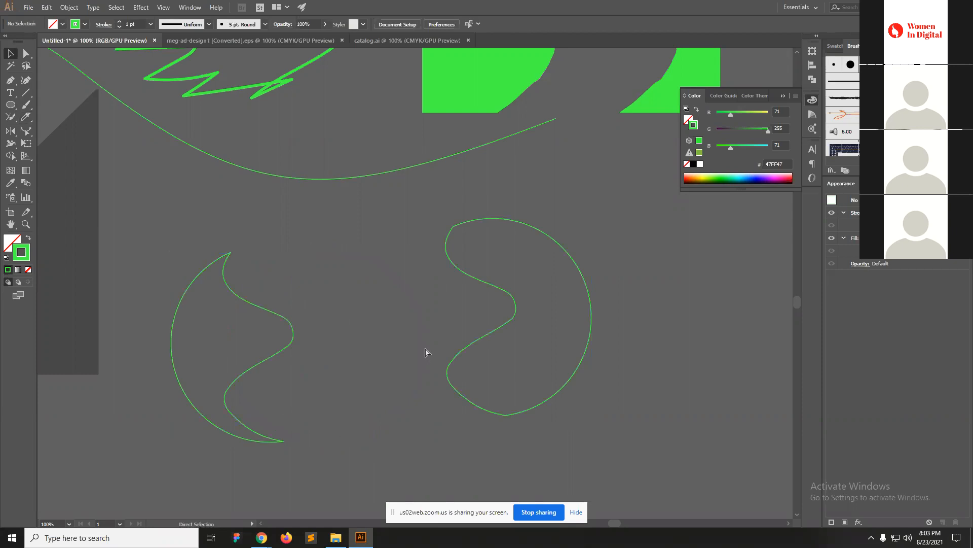
Select the right half of the green square and erase a curved line bulging inward from its right edge with the Eraser tool.
{"action": "left_click", "coordinate": [301, 343], "text": "alt"}
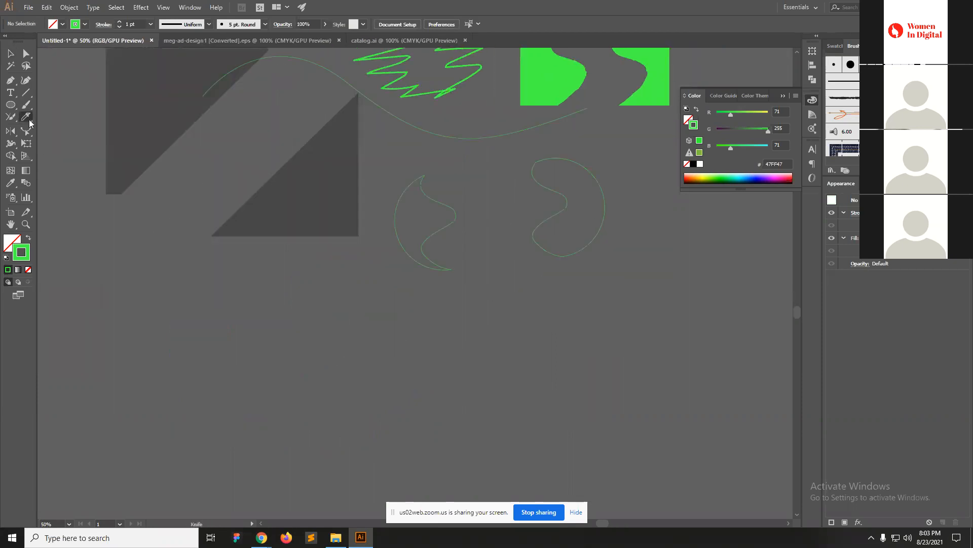
{"action": "left_click", "coordinate": [29, 122]}
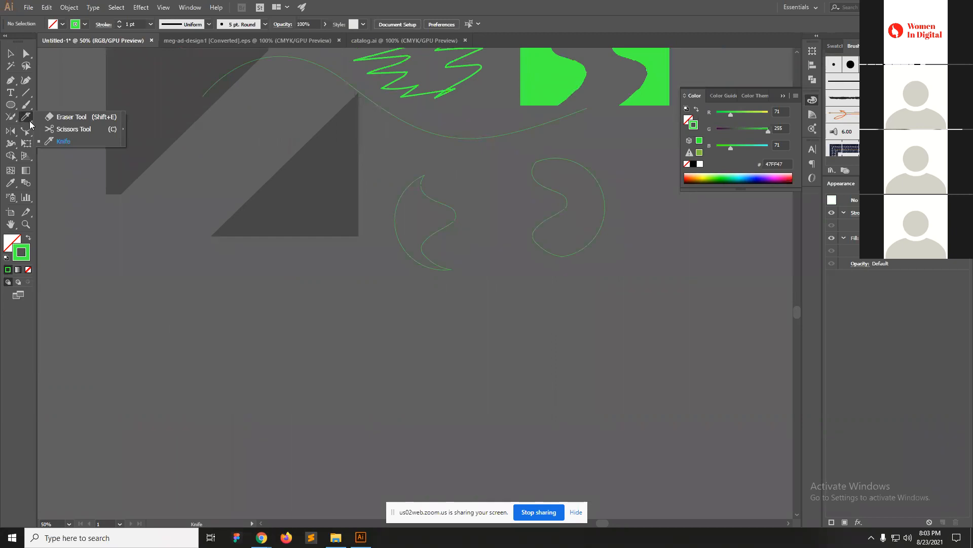
{"action": "left_click", "coordinate": [64, 119]}
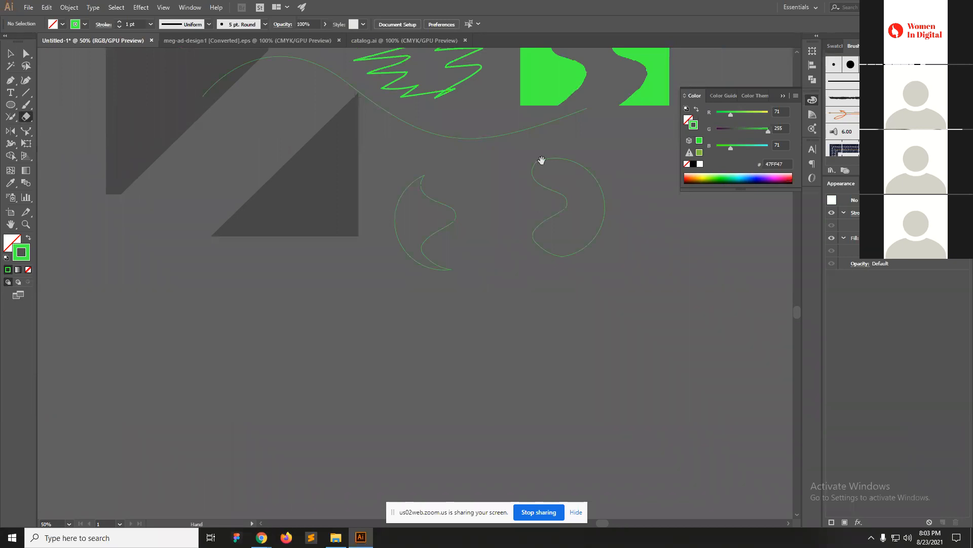
{"action": "left_click_drag", "start_coordinate": [542, 160], "coordinate": [449, 305]}
{"action": "left_click", "coordinate": [561, 206], "text": "ctrl"}
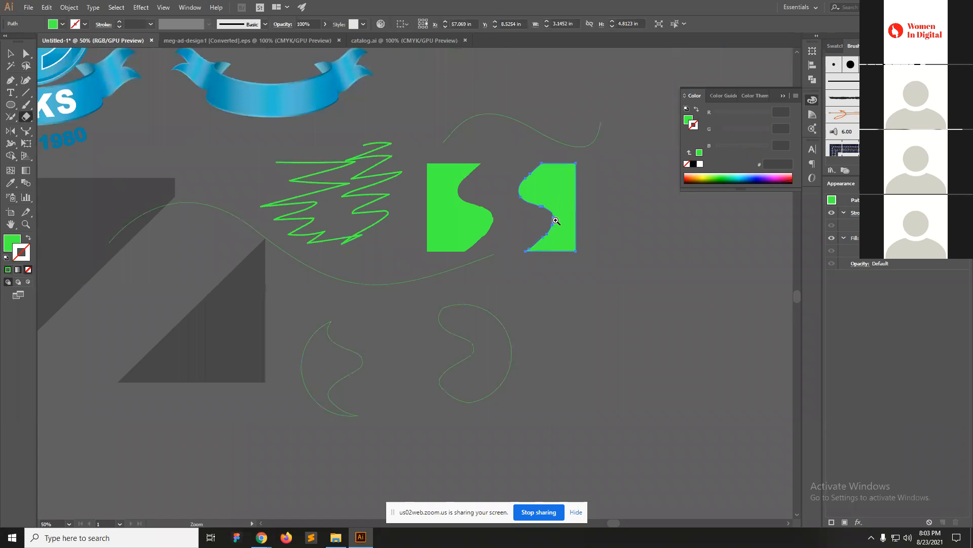
{"action": "left_click", "coordinate": [556, 220]}
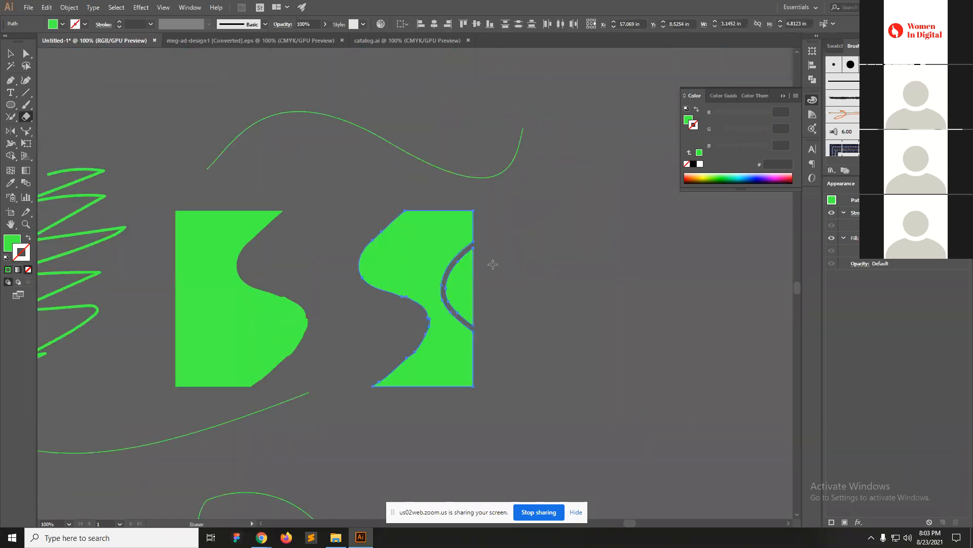
Erase several nested curved strokes from the upper part of the right green half with the Eraser tool.
{"action": "left_click", "coordinate": [365, 271]}
{"action": "left_click", "coordinate": [464, 297]}
{"action": "left_click_drag", "start_coordinate": [472, 297], "coordinate": [452, 310]}
{"action": "mouse_move", "coordinate": [381, 223]}
{"action": "left_mouse_down"}
{"action": "mouse_move", "coordinate": [434, 258]}
{"action": "mouse_move", "coordinate": [391, 239]}
{"action": "mouse_move", "coordinate": [423, 233]}
{"action": "left_mouse_up"}
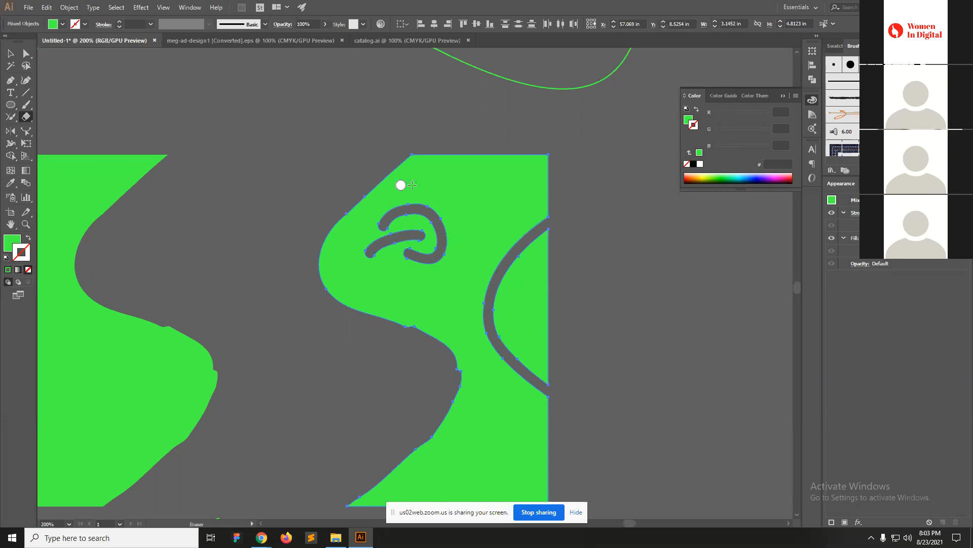
{"action": "mouse_move", "coordinate": [401, 185]}
{"action": "left_mouse_down"}
{"action": "mouse_move", "coordinate": [465, 210]}
{"action": "mouse_move", "coordinate": [453, 268]}
{"action": "mouse_move", "coordinate": [420, 285]}
{"action": "left_mouse_up"}
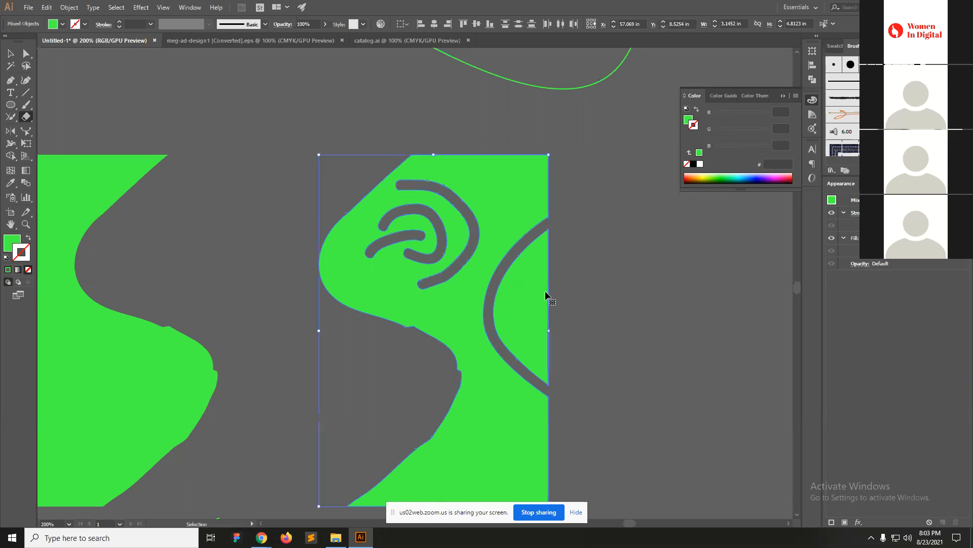
{"action": "left_click", "coordinate": [386, 252], "text": "ctrl+alt"}
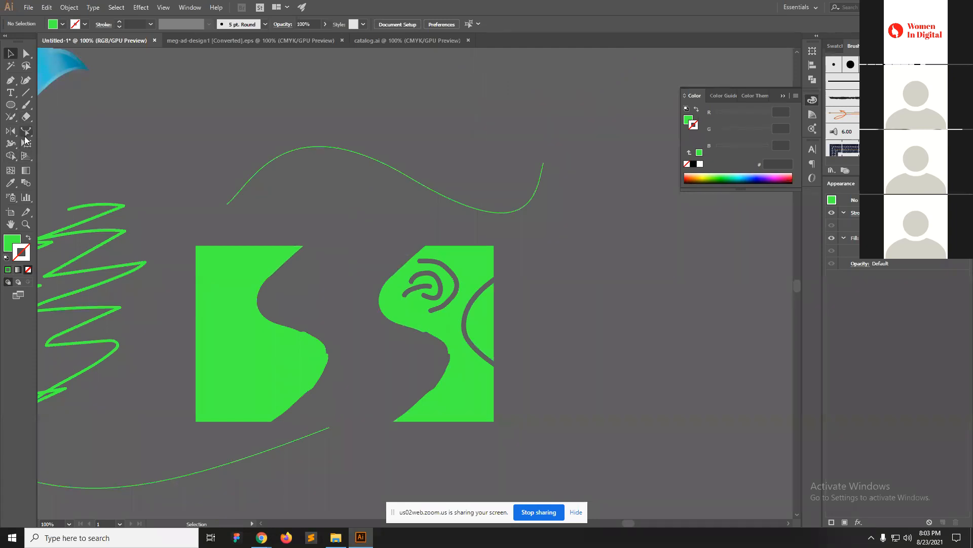
{"action": "left_click", "coordinate": [26, 132]}
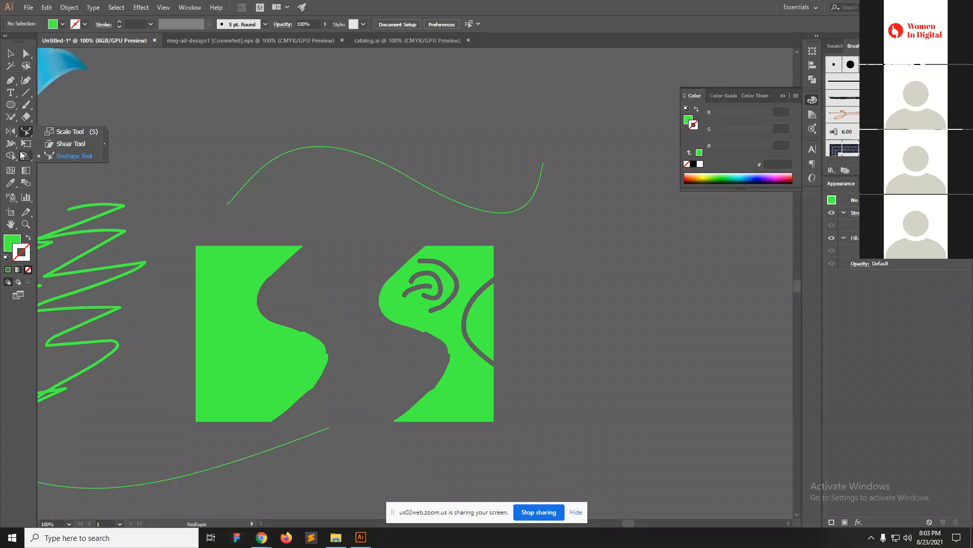
{"action": "left_click", "coordinate": [26, 144]}
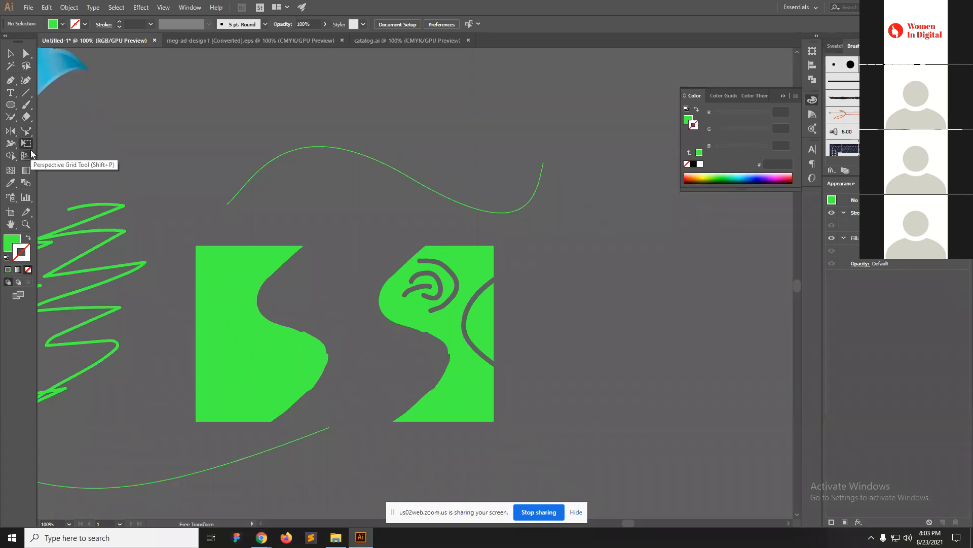
{"action": "key", "text": "v"}
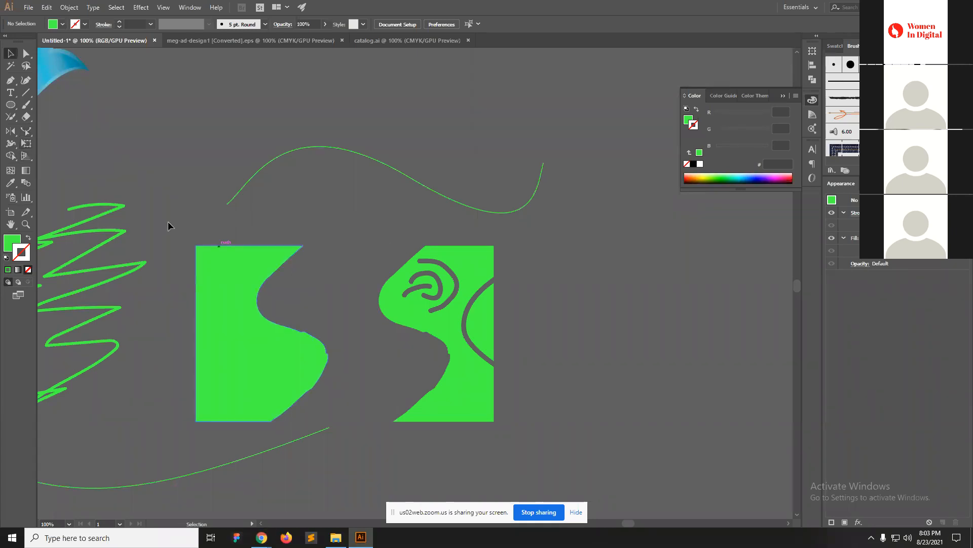
Draw a solid green square about 3.72 in wide above the two halves of the cut square.
{"action": "left_click", "coordinate": [10, 105]}
{"action": "left_click", "coordinate": [61, 102]}
{"action": "left_click_drag", "start_coordinate": [277, 72], "coordinate": [412, 208]}
{"action": "key", "text": "b"}
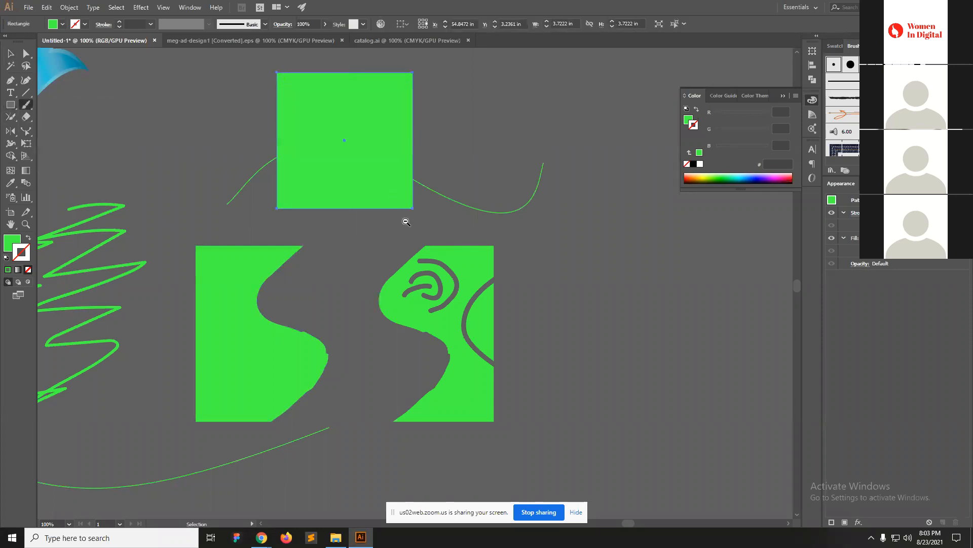
Move the new green square below and to the right of the two cut green halves.
{"action": "key", "text": "ctrl+minus"}
{"action": "key", "text": "v"}
{"action": "left_click_drag", "start_coordinate": [104, 94], "coordinate": [607, 248]}
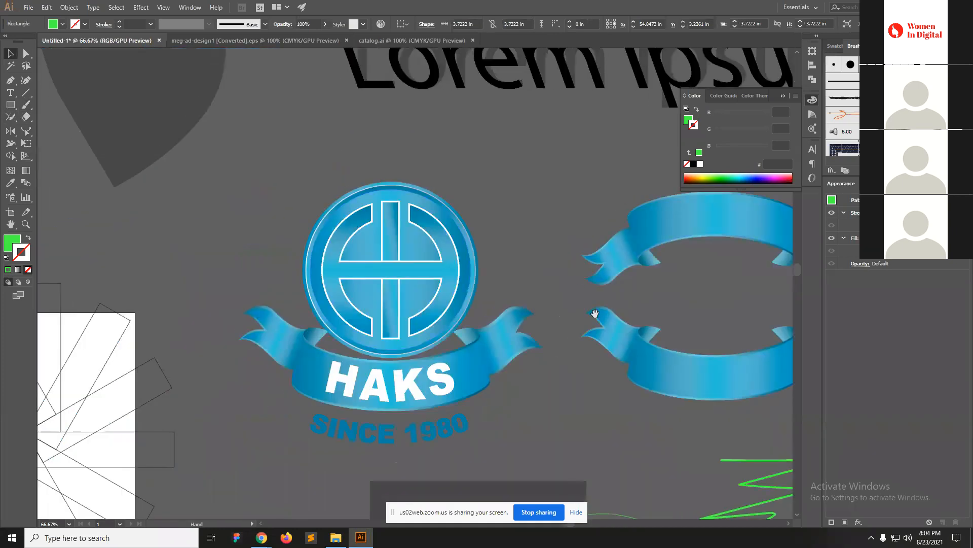
{"action": "left_click_drag", "start_coordinate": [533, 293], "coordinate": [455, 264]}
{"action": "left_click_drag", "start_coordinate": [331, 41], "coordinate": [607, 66]}
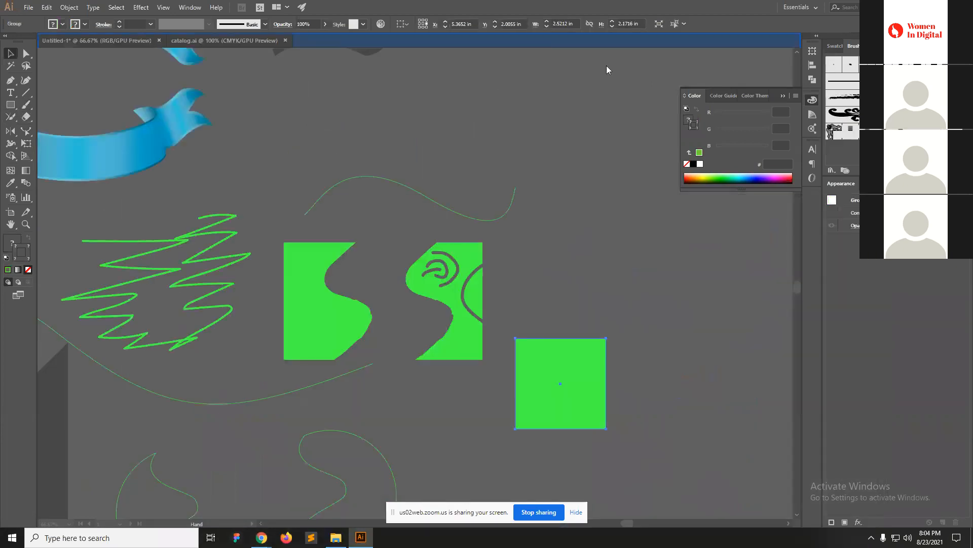
{"action": "left_click", "coordinate": [122, 43]}
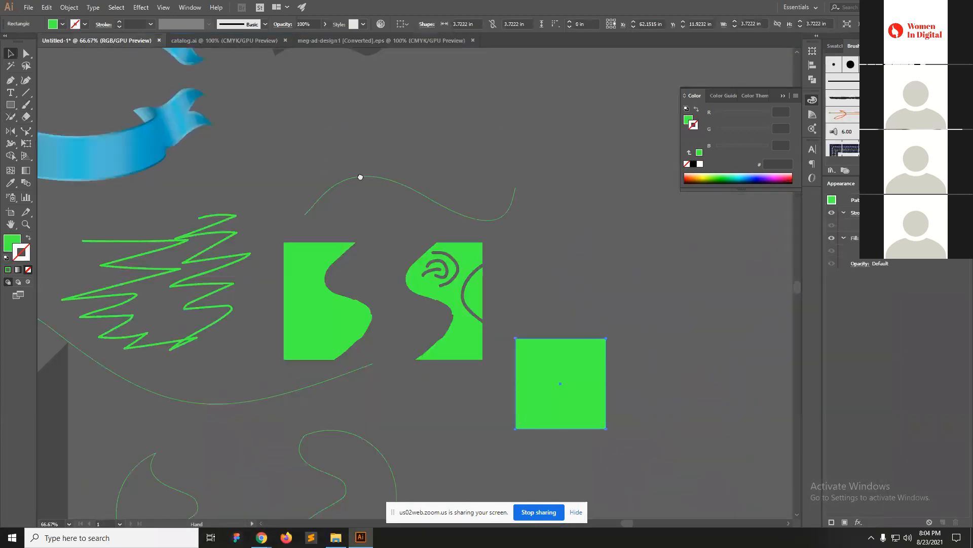
Cut the dark grey Lorem ipsum text from behind the black one and paste it to the right of the green halves.
{"action": "left_click_drag", "start_coordinate": [360, 177], "coordinate": [418, 399]}
{"action": "left_click_drag", "start_coordinate": [315, 169], "coordinate": [539, 411]}
{"action": "left_click", "coordinate": [300, 161]}
{"action": "key", "text": "ctrl+x"}
{"action": "key", "text": "ctrl+v"}
{"action": "left_click_drag", "start_coordinate": [538, 411], "coordinate": [273, 106]}
{"action": "left_click_drag", "start_coordinate": [434, 161], "coordinate": [556, 289]}
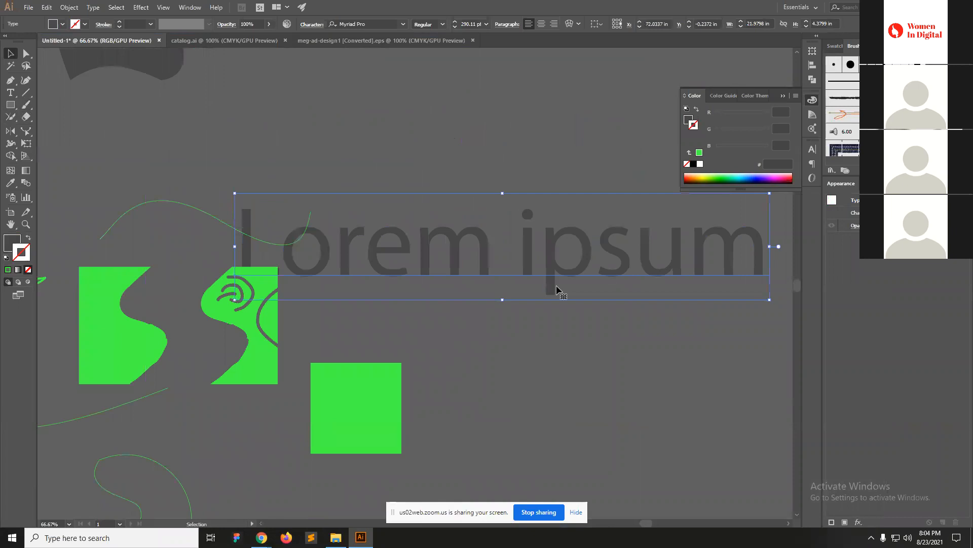
Enlarge the grey Lorem ipsum text proportionally to about 24.6 in wide with the Free Transform tool.
{"action": "key", "text": "ctrl+minus"}
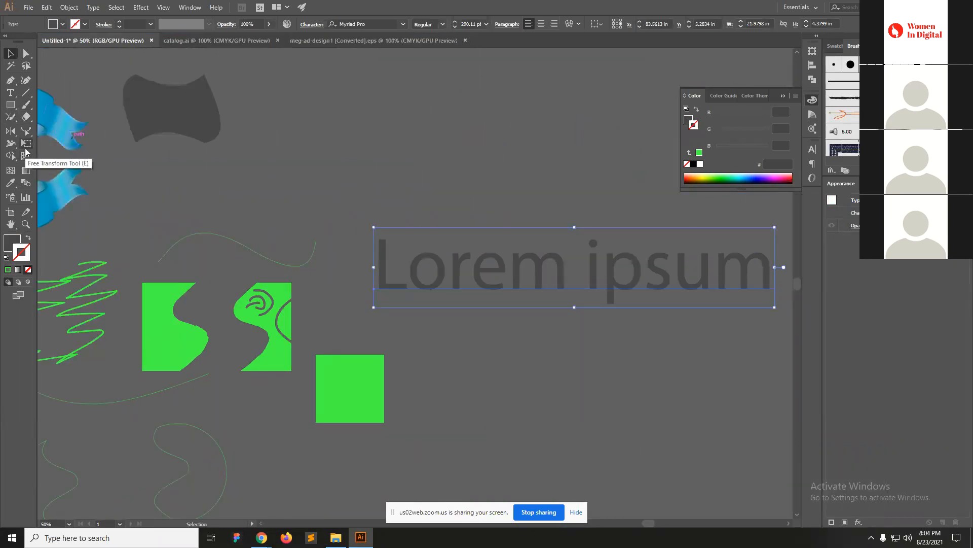
{"action": "left_click", "coordinate": [25, 147]}
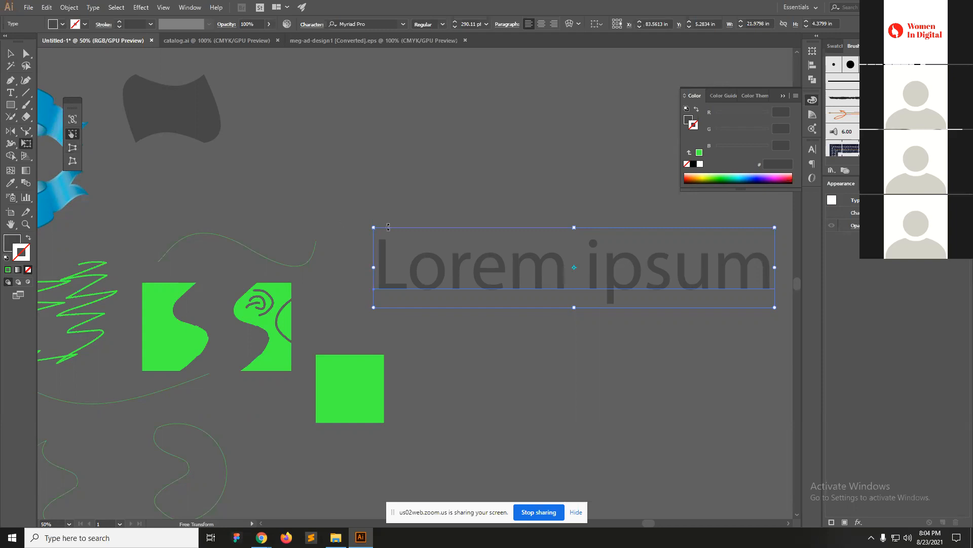
{"action": "left_click_drag", "start_coordinate": [373, 229], "coordinate": [544, 256]}
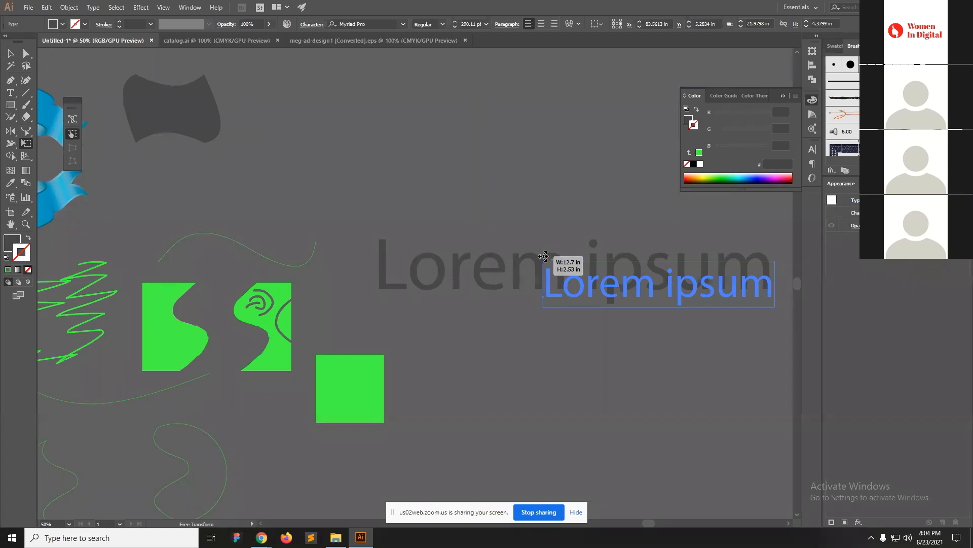
{"action": "left_click_drag", "start_coordinate": [544, 256], "coordinate": [329, 205]}
{"action": "key", "text": "v"}
Enlarge the grey Lorem ipsum text to about 25.6 in wide by its lower-right corner with the Selection tool.
{"action": "key", "text": "space"}
{"action": "left_click_drag", "start_coordinate": [444, 281], "coordinate": [324, 236]}
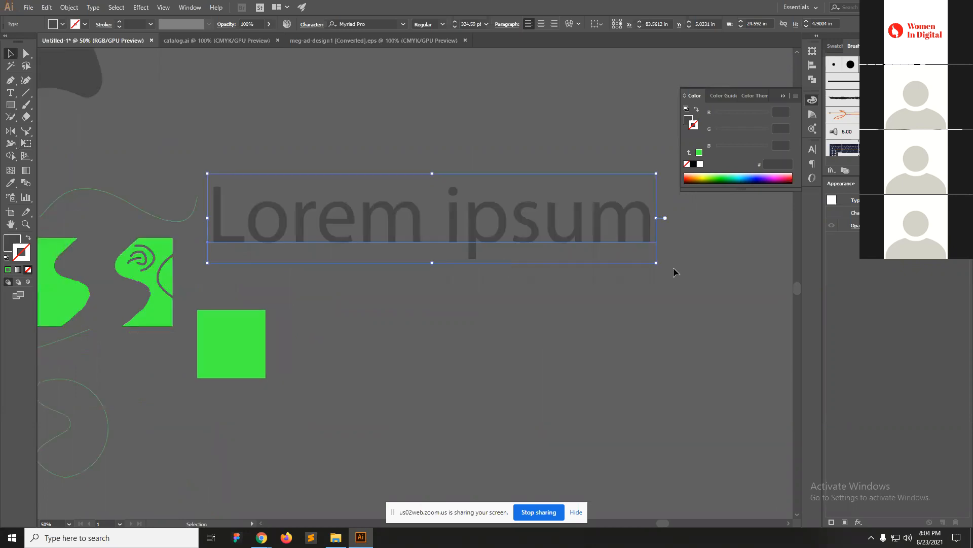
{"action": "mouse_move", "coordinate": [657, 264]}
{"action": "left_mouse_down"}
{"action": "mouse_move", "coordinate": [620, 279]}
{"action": "mouse_move", "coordinate": [333, 302]}
{"action": "mouse_move", "coordinate": [304, 272]}
{"action": "mouse_move", "coordinate": [640, 153]}
{"action": "mouse_move", "coordinate": [634, 218]}
{"action": "mouse_move", "coordinate": [593, 246]}
{"action": "mouse_move", "coordinate": [687, 276]}
{"action": "mouse_move", "coordinate": [644, 264]}
{"action": "mouse_move", "coordinate": [675, 266]}
{"action": "left_mouse_up"}
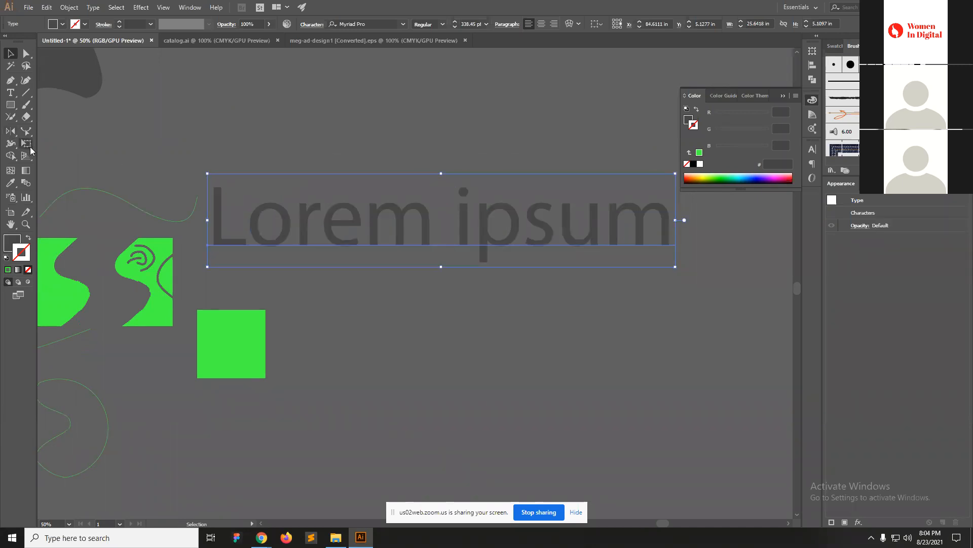
Compare the Free Transform tool's options with the Lorem ipsum text selected and with nothing selected.
{"action": "left_click", "coordinate": [26, 144]}
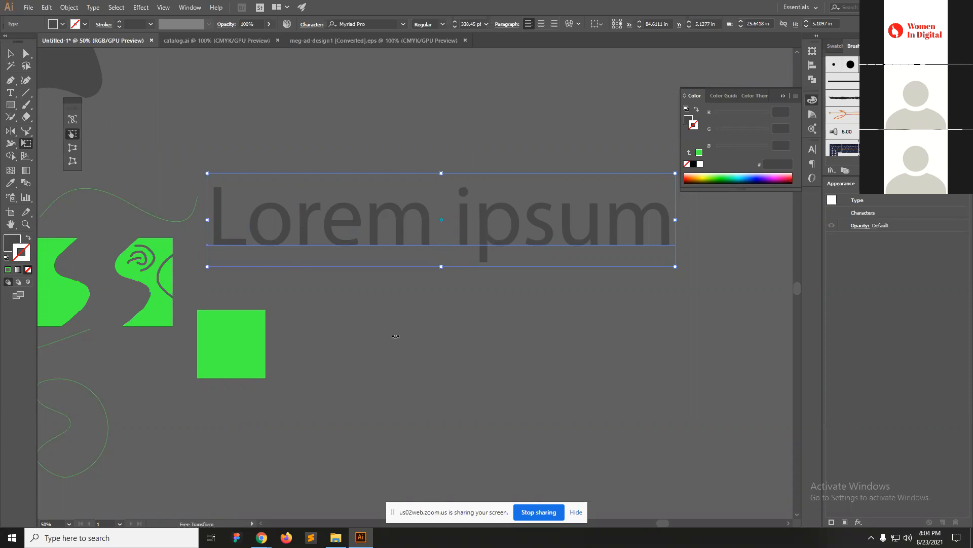
{"action": "left_click", "coordinate": [11, 53]}
{"action": "left_click", "coordinate": [349, 141]}
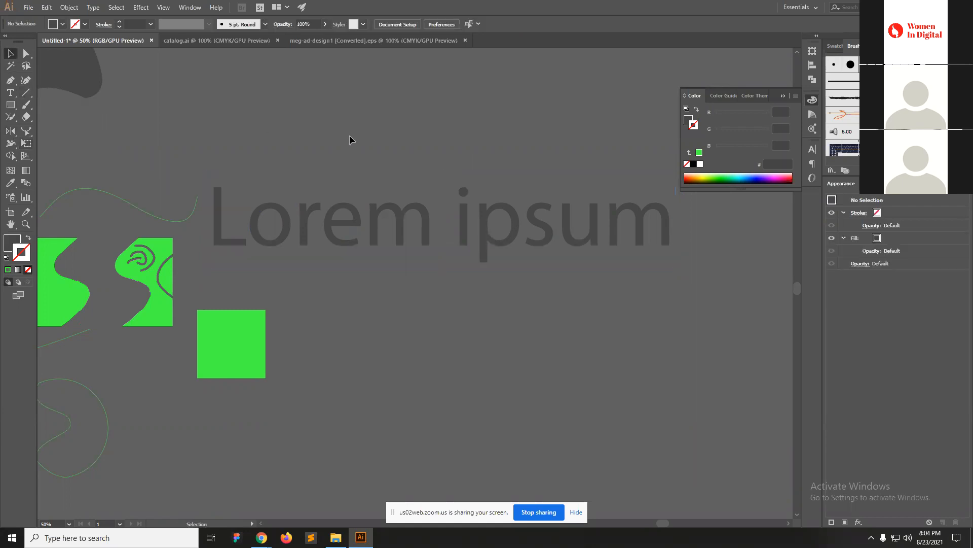
{"action": "left_click", "coordinate": [27, 144]}
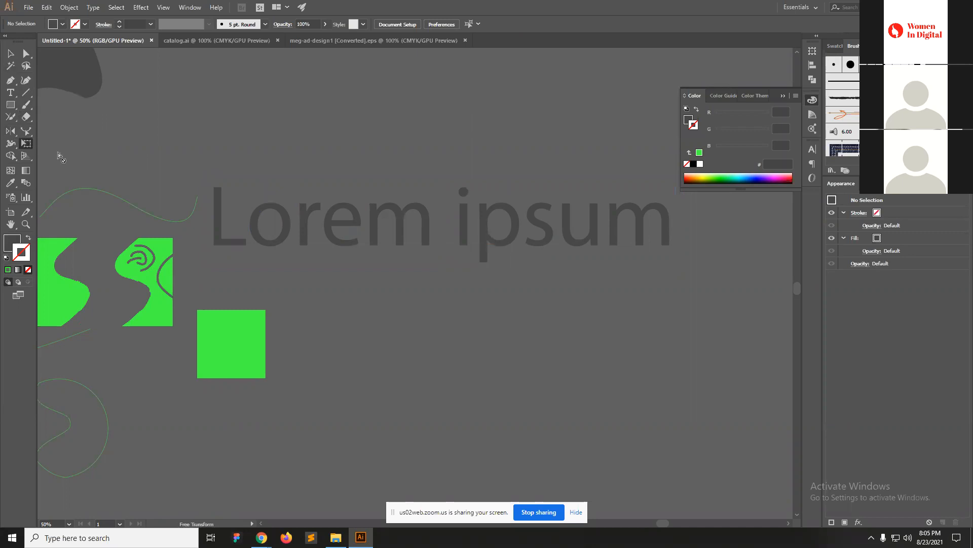
{"action": "left_click", "coordinate": [11, 53]}
Try to distort the live Lorem ipsum text in perspective from its lower-right corner with Free Transform's Perspective Distort.
{"action": "left_click", "coordinate": [376, 232]}
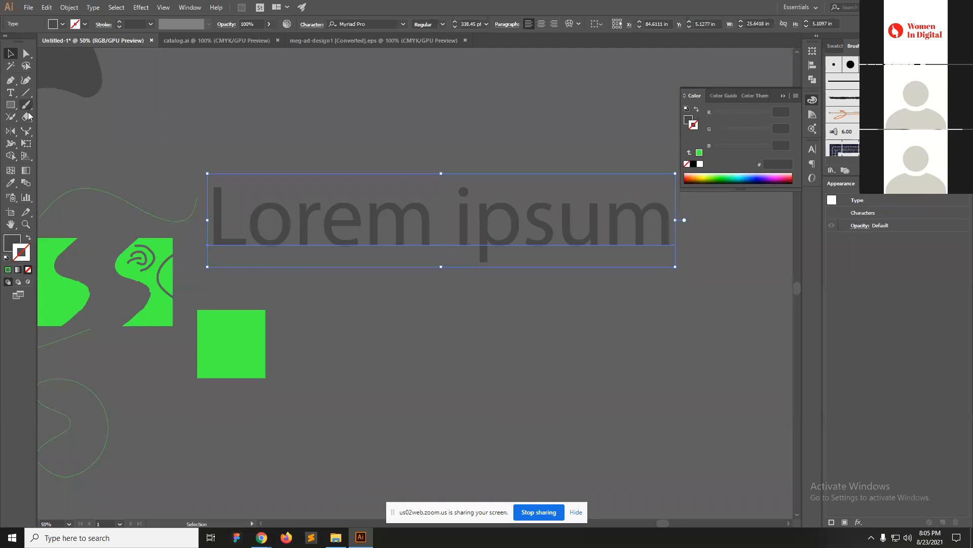
{"action": "left_click", "coordinate": [27, 144]}
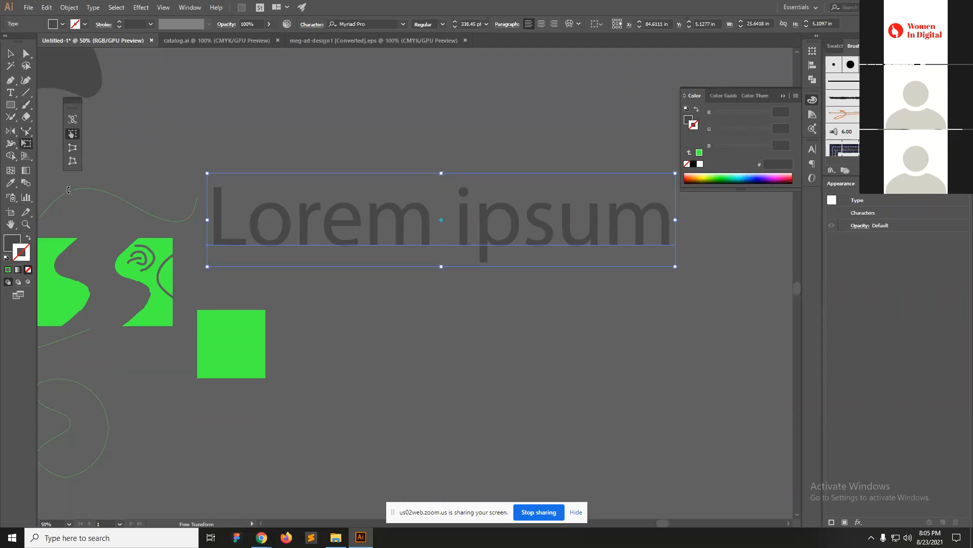
{"action": "left_click", "coordinate": [74, 151]}
{"action": "left_click_drag", "start_coordinate": [676, 267], "coordinate": [683, 364]}
{"action": "left_click_drag", "start_coordinate": [676, 267], "coordinate": [689, 374]}
Convert the Lorem ipsum text to outlines and distort it in perspective so its right end is much taller, then deselect it.
{"action": "right_click", "coordinate": [513, 228]}
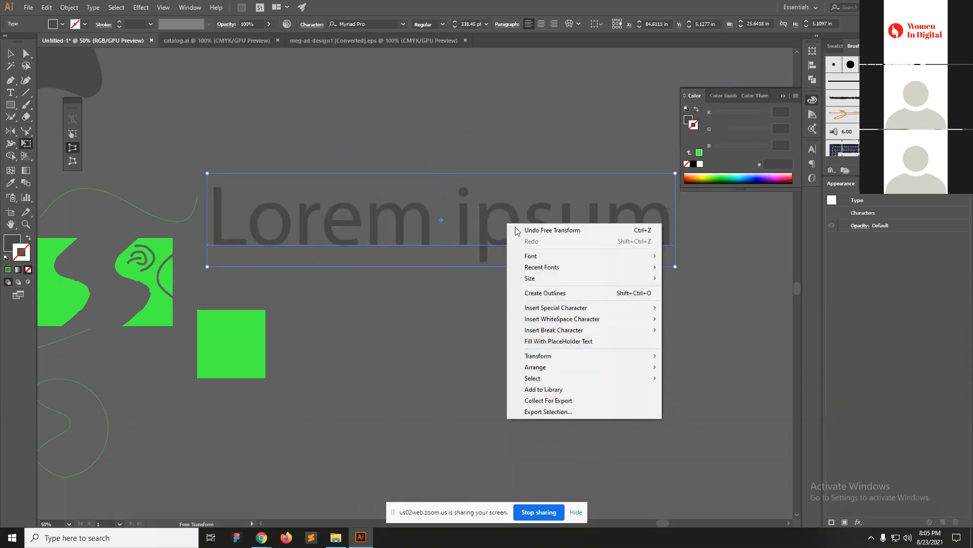
{"action": "left_click", "coordinate": [552, 293]}
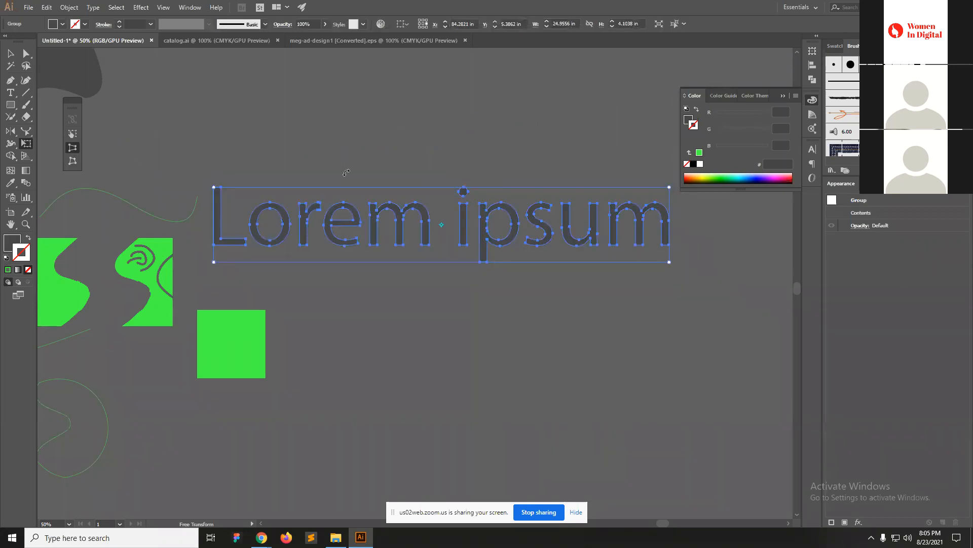
{"action": "left_click_drag", "start_coordinate": [670, 264], "coordinate": [669, 369]}
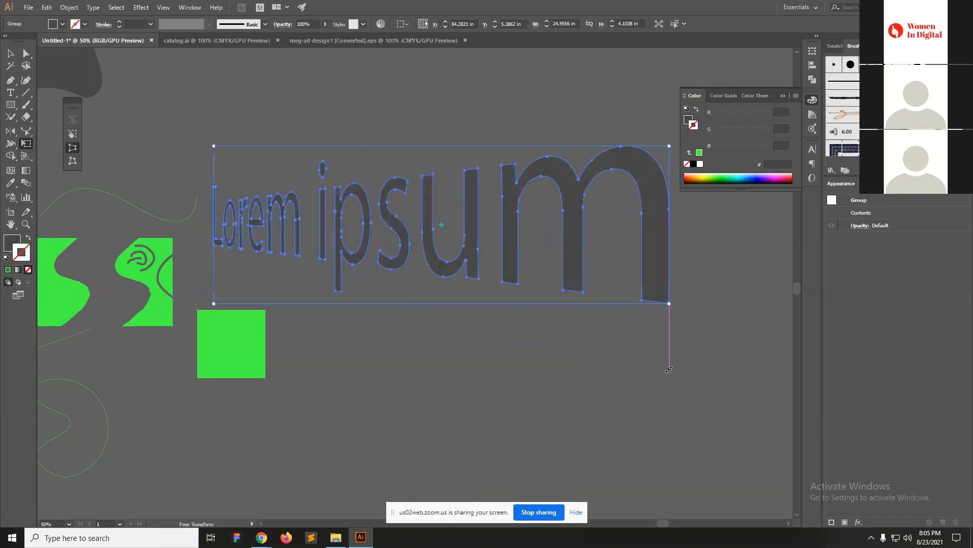
{"action": "left_click", "coordinate": [754, 326], "text": "ctrl"}
Distort the solid green square in perspective into a trapezoid whose right side is about 9.65 in tall.
{"action": "left_click", "coordinate": [441, 251], "text": "ctrl+alt"}
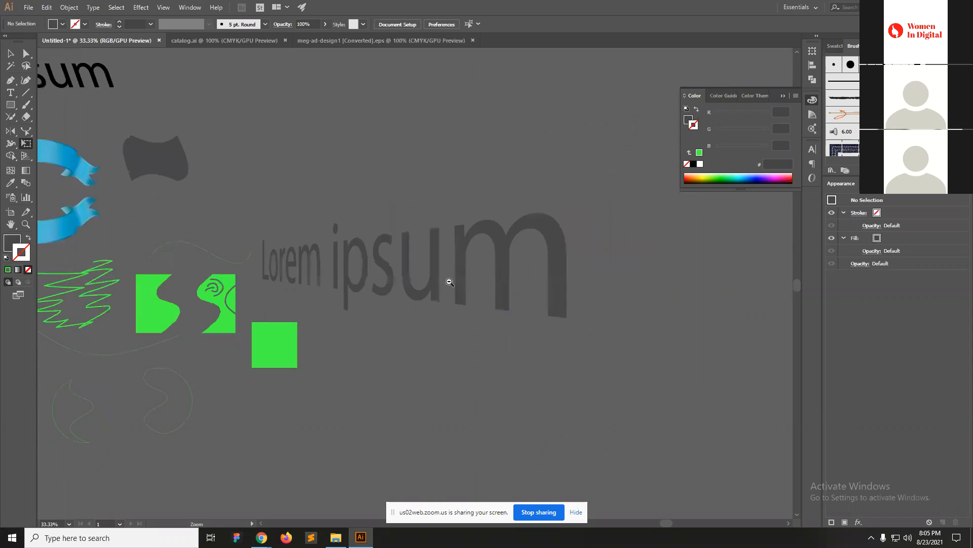
{"action": "left_click", "coordinate": [449, 281], "text": "ctrl+alt"}
{"action": "key", "text": "v"}
{"action": "left_click", "coordinate": [284, 330]}
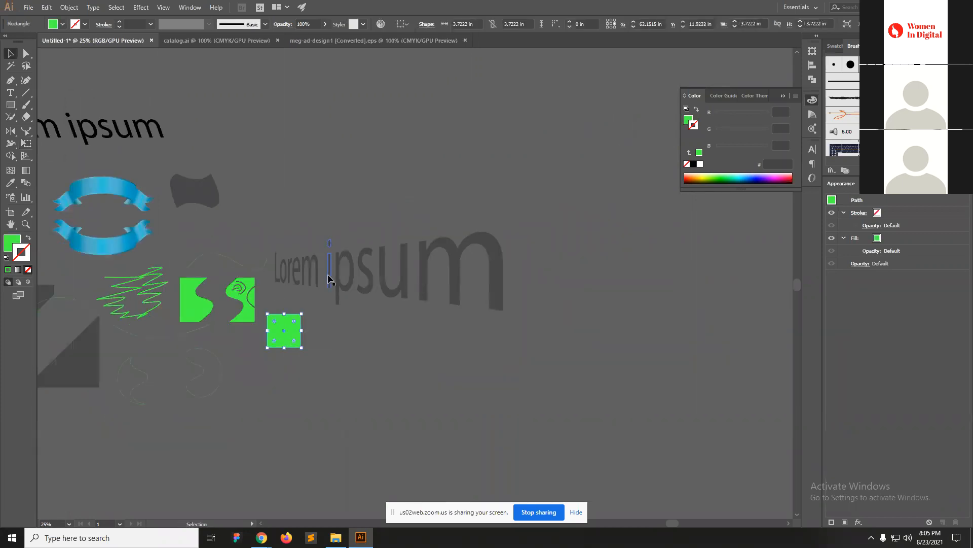
{"action": "left_click", "coordinate": [26, 145]}
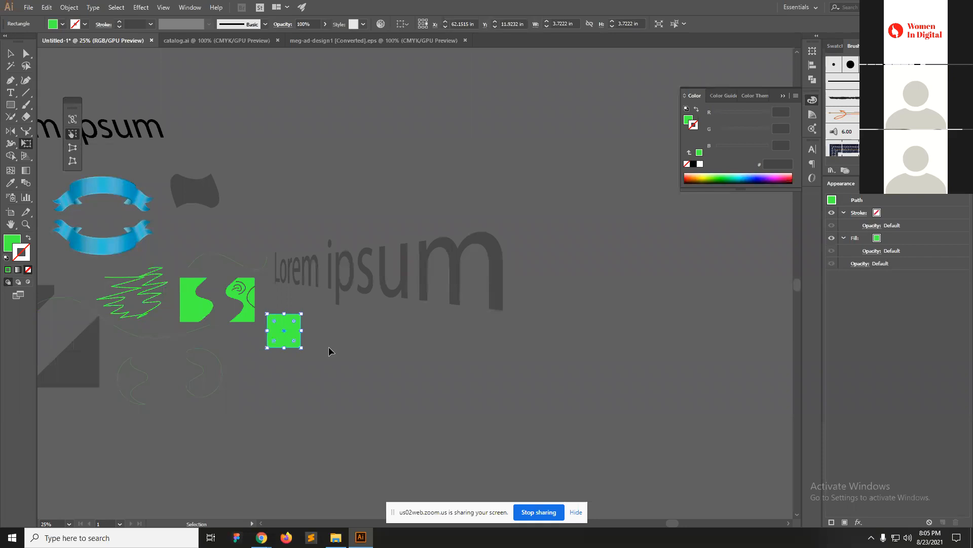
{"action": "key", "text": "ctrl+plus"}
{"action": "key", "text": "ctrl+plus"}
{"action": "left_click", "coordinate": [69, 152]}
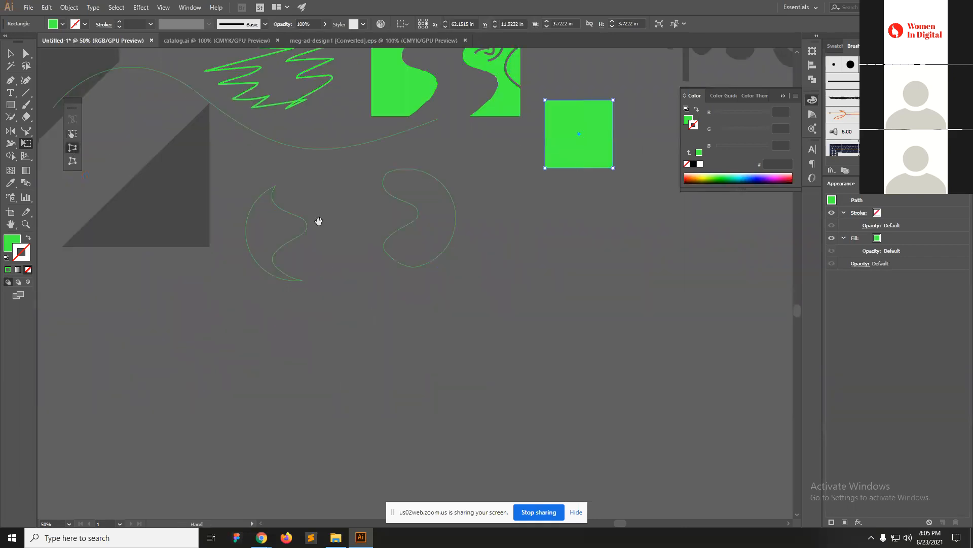
{"action": "scroll", "coordinate": [330, 244], "scroll_direction": "right", "scroll_amount": 4}
{"action": "scroll", "coordinate": [329, 243], "scroll_direction": "up", "scroll_amount": 1}
{"action": "left_click_drag", "start_coordinate": [430, 219], "coordinate": [427, 274]}
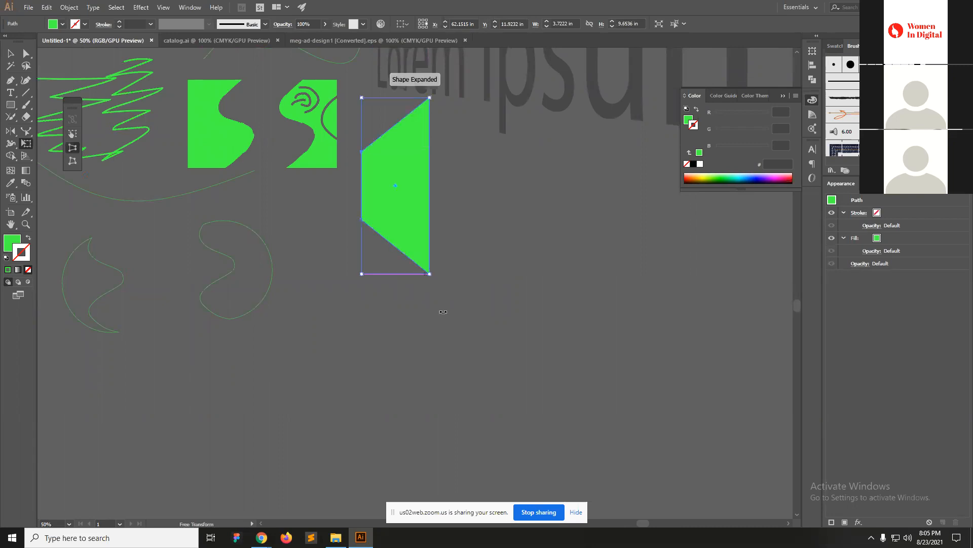
Stretch the inner bulge of the crescent path to the right with Free Transform until the path is about 5.24 in wide.
{"action": "key", "text": "ctrl+minus"}
{"action": "key", "text": "v"}
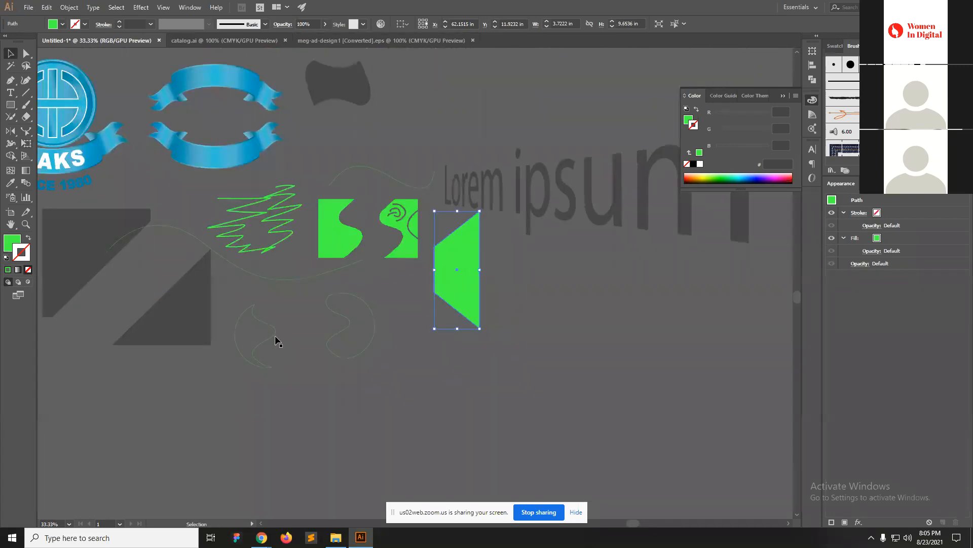
{"action": "left_click", "coordinate": [274, 339]}
{"action": "key", "text": "ctrl+plus"}
{"action": "key", "text": "ctrl+plus"}
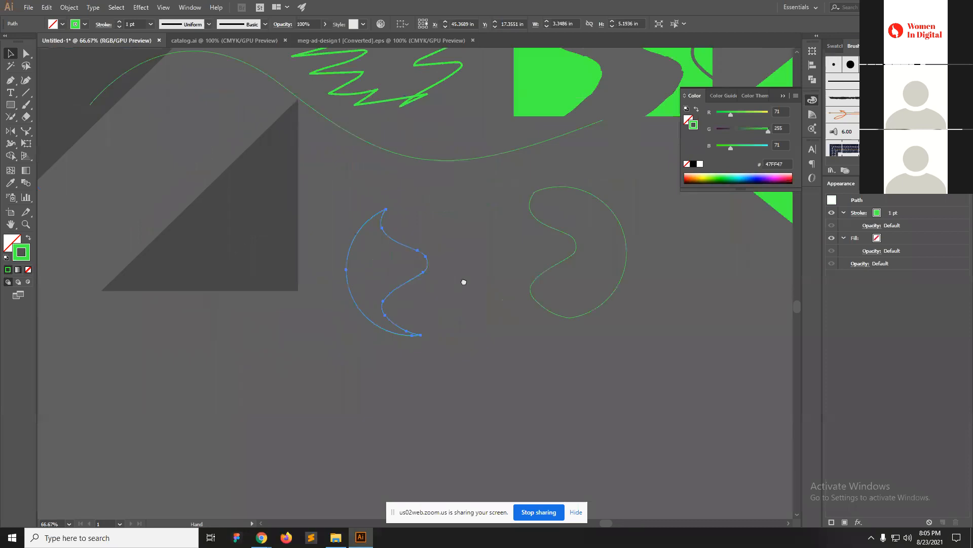
{"action": "left_click_drag", "start_coordinate": [464, 281], "coordinate": [419, 306]}
{"action": "key", "text": "a"}
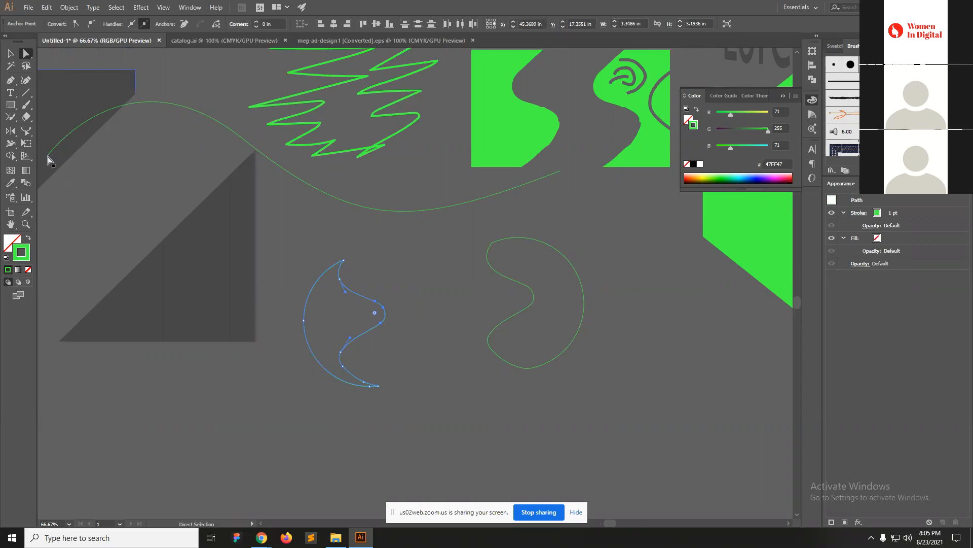
{"action": "left_click", "coordinate": [26, 144]}
{"action": "left_click", "coordinate": [74, 147]}
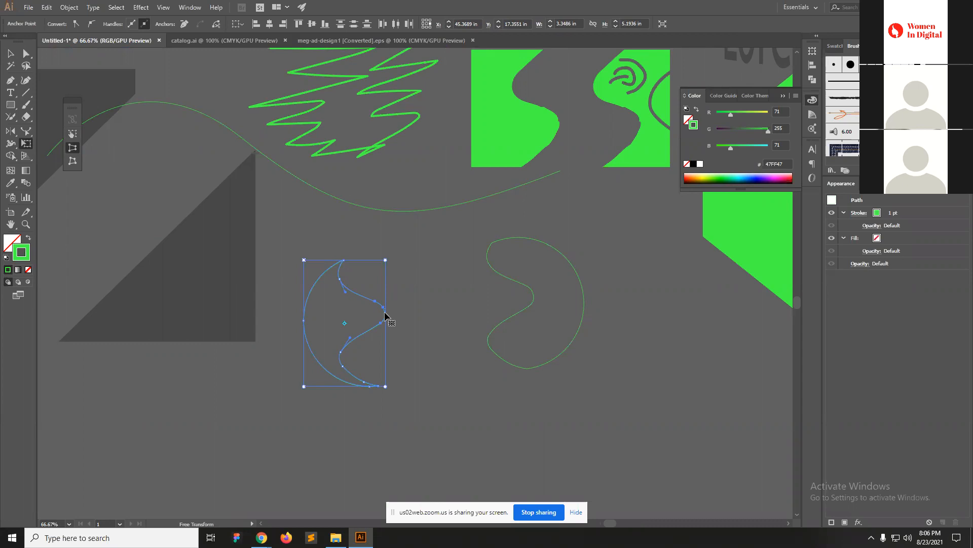
{"action": "left_click_drag", "start_coordinate": [375, 304], "coordinate": [378, 274]}
{"action": "left_click_drag", "start_coordinate": [377, 276], "coordinate": [426, 304]}
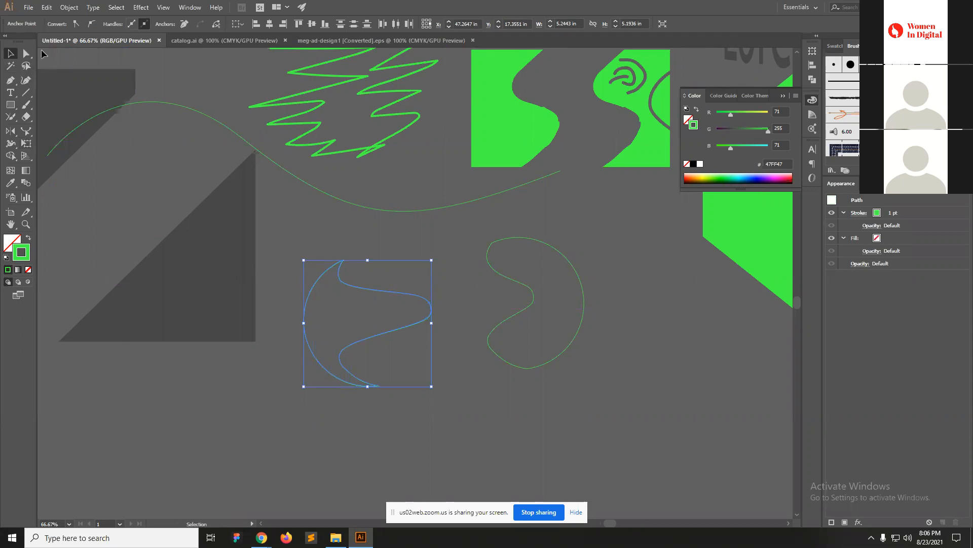
{"action": "left_click", "coordinate": [32, 54]}
{"action": "left_click", "coordinate": [405, 428]}
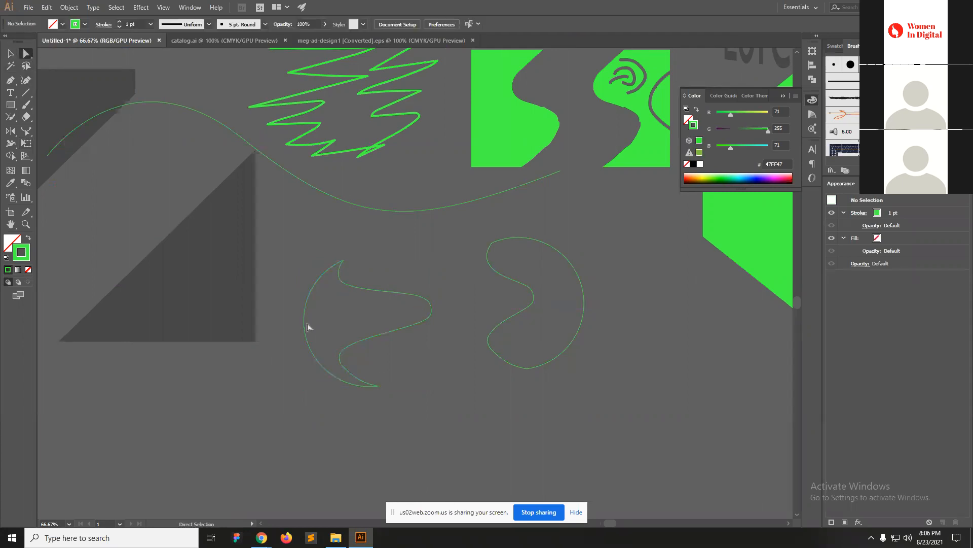
Draw an unfilled square with a green outline to the lower right of the green trapezoid.
{"action": "scroll", "coordinate": [401, 319], "scroll_direction": "right", "scroll_amount": 10}
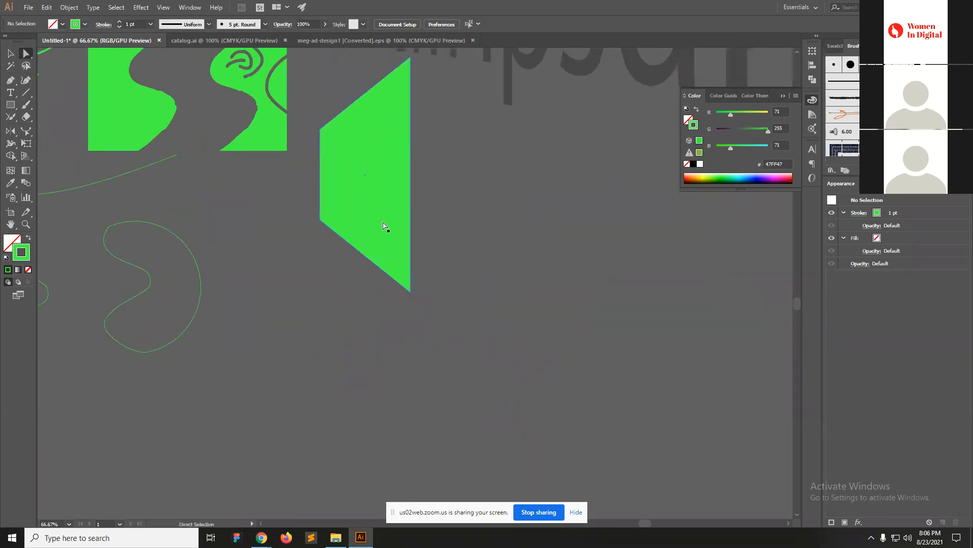
{"action": "key", "text": "m"}
{"action": "left_click_drag", "start_coordinate": [456, 199], "coordinate": [654, 396]}
Raise only the lower-left corner of the green outlined square about 2.8 in with Free Transform's perspective distortion, then deselect it.
{"action": "key", "text": "v"}
{"action": "left_click", "coordinate": [397, 355]}
{"action": "key", "text": "a"}
{"action": "left_click_drag", "start_coordinate": [399, 358], "coordinate": [482, 425]}
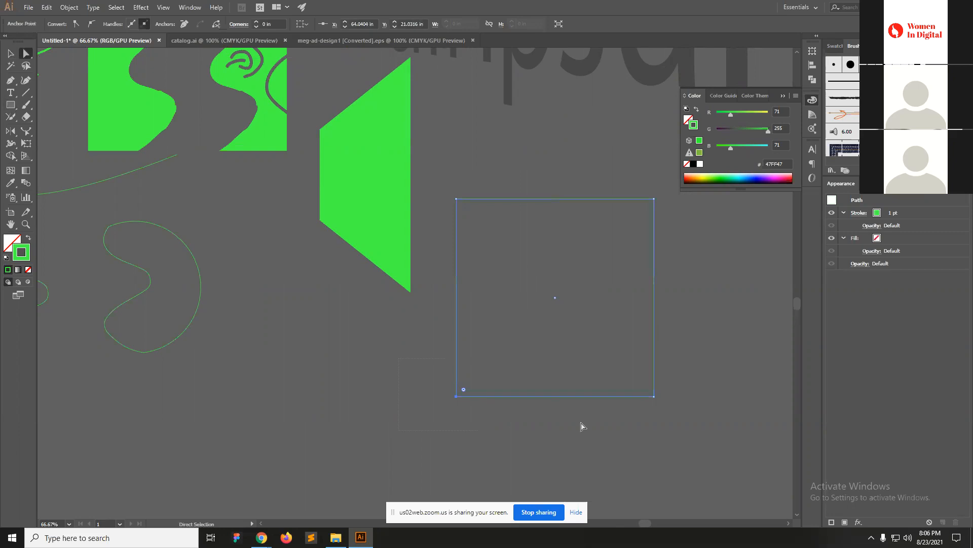
{"action": "left_click", "coordinate": [28, 145]}
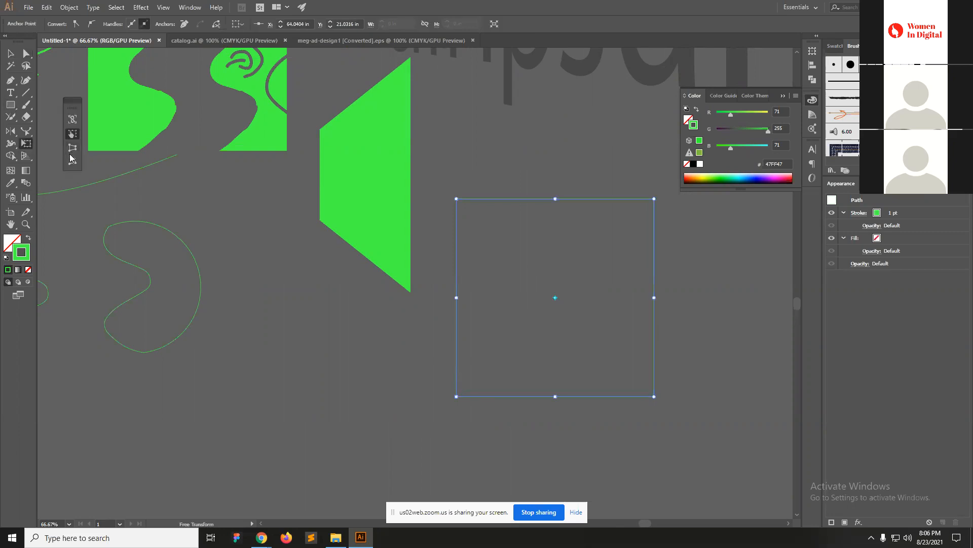
{"action": "left_click", "coordinate": [73, 147]}
{"action": "left_click_drag", "start_coordinate": [456, 396], "coordinate": [458, 341]}
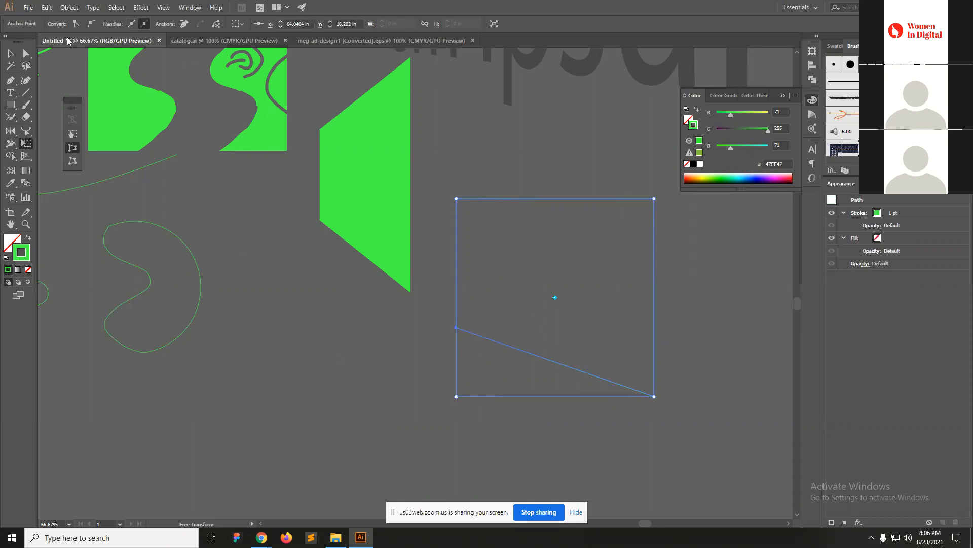
{"action": "left_click", "coordinate": [14, 53]}
{"action": "left_click", "coordinate": [482, 420]}
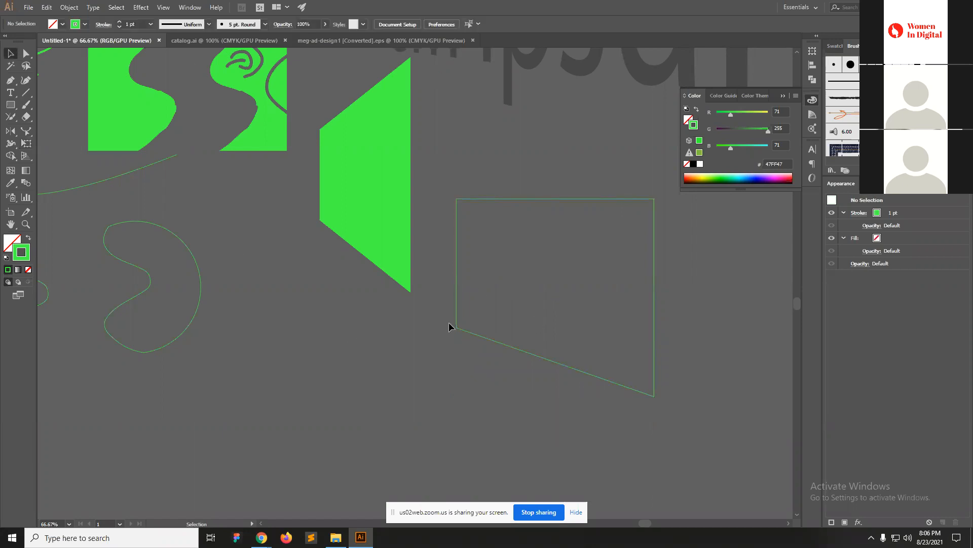
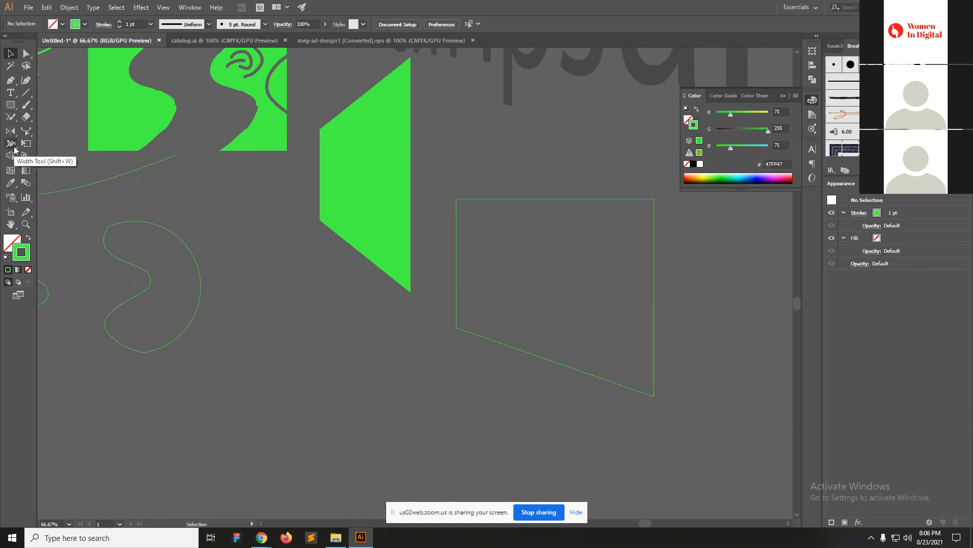
Draw an open S-shaped curve about 13.67 in wide and 2.75 in high below the existing shapes with the Pen tool.
{"action": "left_click", "coordinate": [26, 93]}
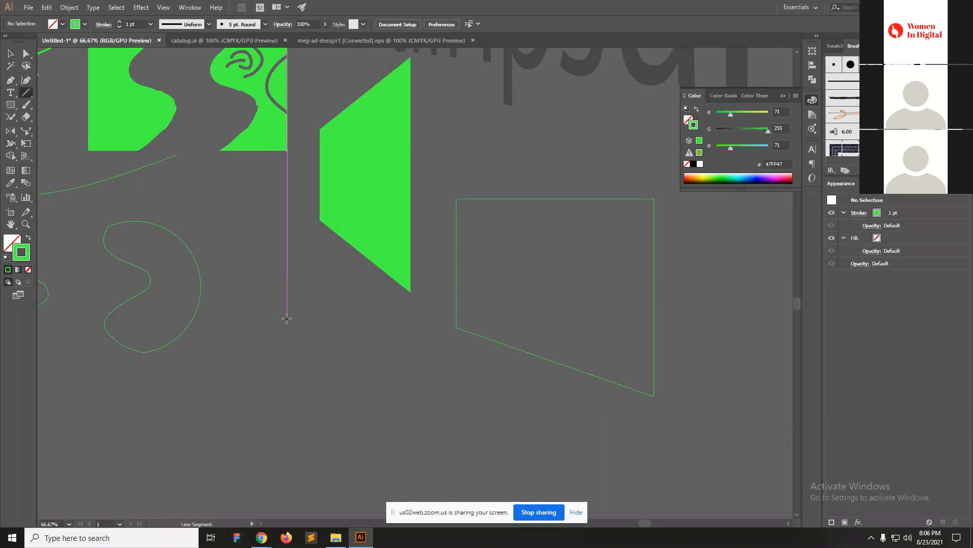
{"action": "left_click", "coordinate": [10, 80]}
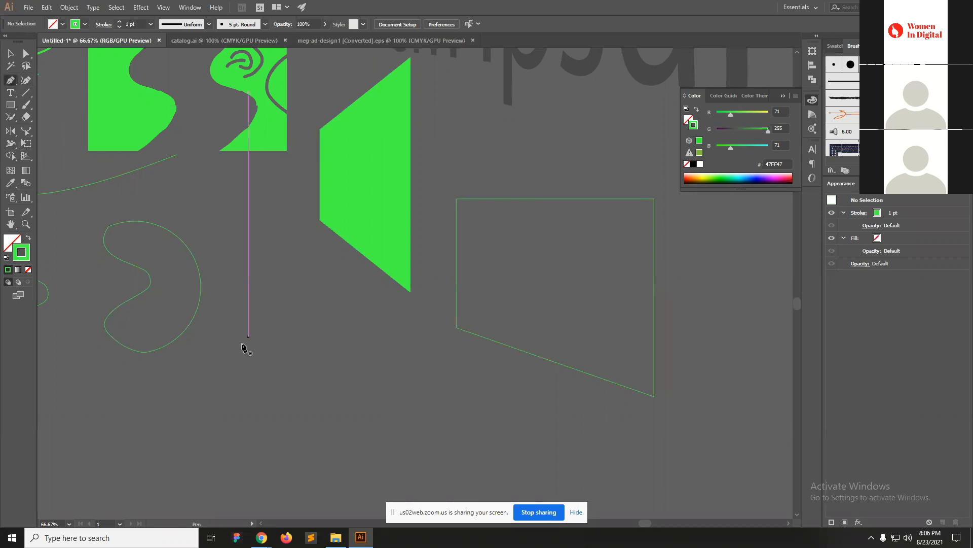
{"action": "left_click", "coordinate": [232, 419]}
{"action": "left_click_drag", "start_coordinate": [435, 388], "coordinate": [513, 461]}
{"action": "left_click_drag", "start_coordinate": [411, 422], "coordinate": [336, 241]}
{"action": "left_click_drag", "start_coordinate": [244, 191], "coordinate": [334, 224]}
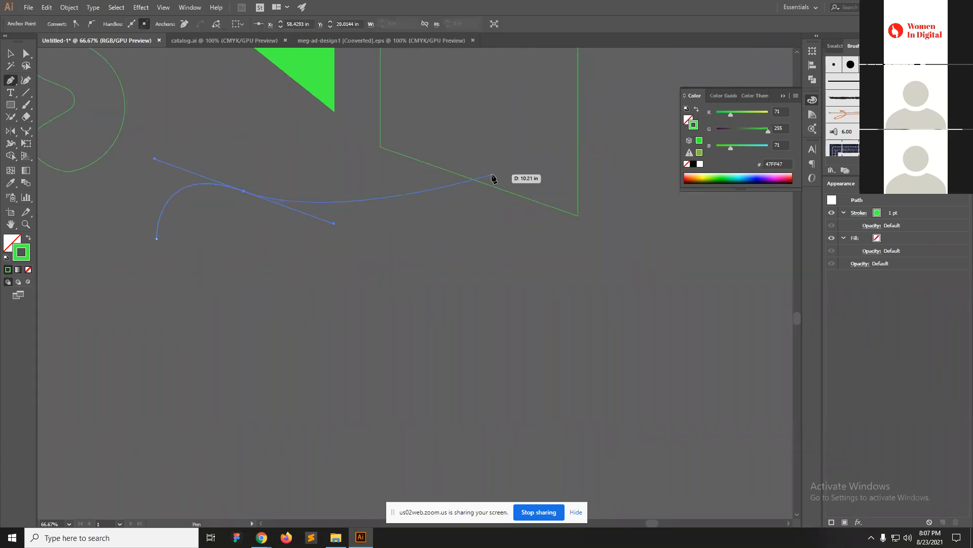
{"action": "left_click_drag", "start_coordinate": [490, 172], "coordinate": [550, 94]}
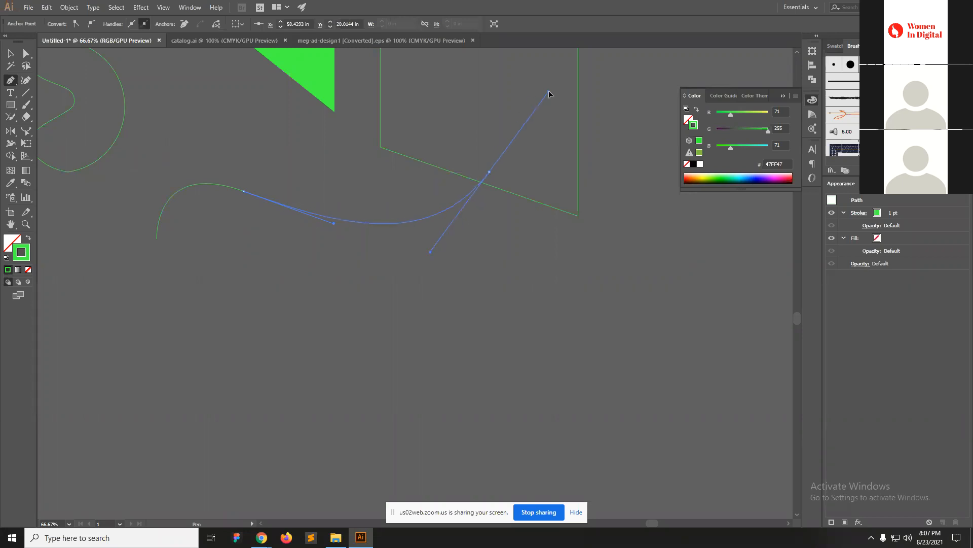
{"action": "left_click", "coordinate": [515, 267], "text": "ctrl"}
Select the S-shaped curve and set its stroke weight to 20 pt.
{"action": "key", "text": "v"}
{"action": "left_click_drag", "start_coordinate": [537, 206], "coordinate": [573, 143]}
{"action": "key", "text": "ctrl+plus"}
{"action": "left_click", "coordinate": [496, 300]}
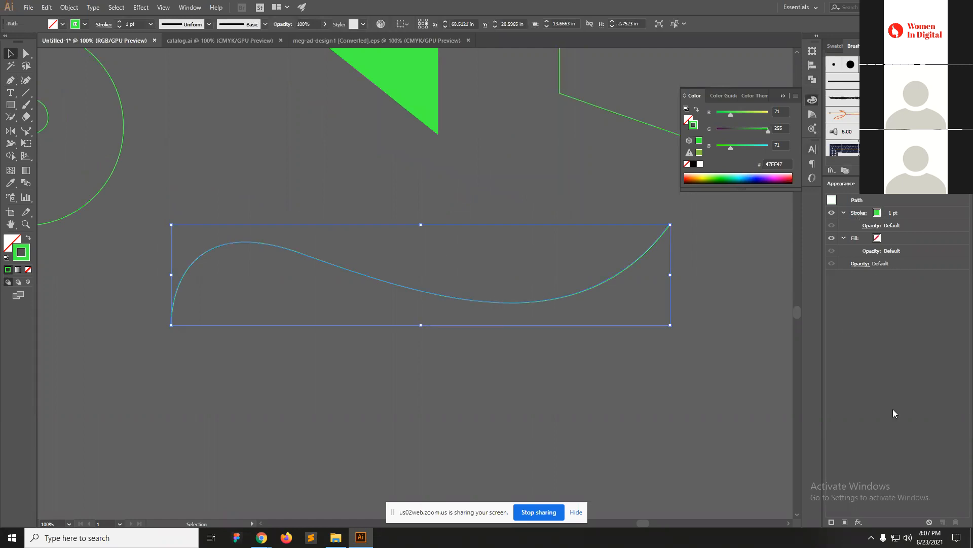
{"action": "key", "text": "ctrl+F10"}
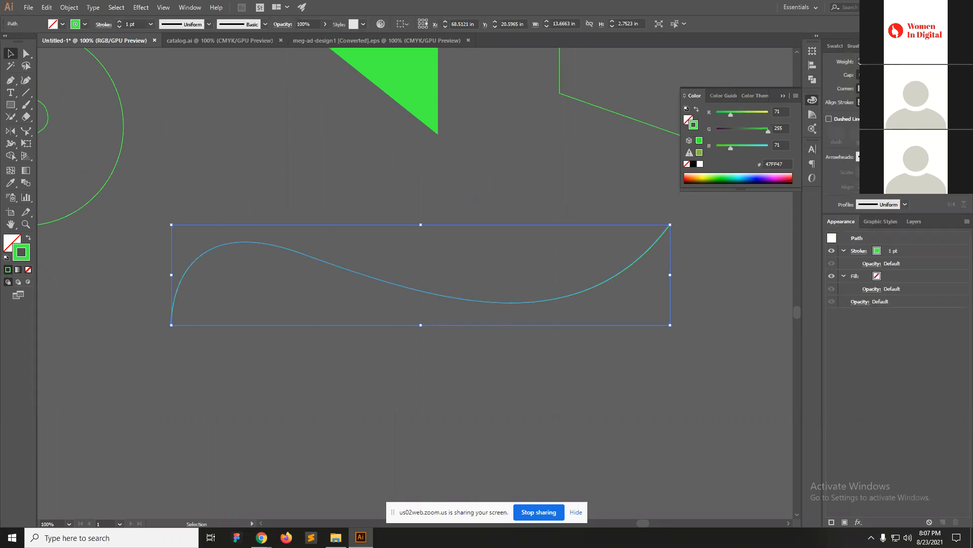
{"action": "left_click", "coordinate": [893, 62]}
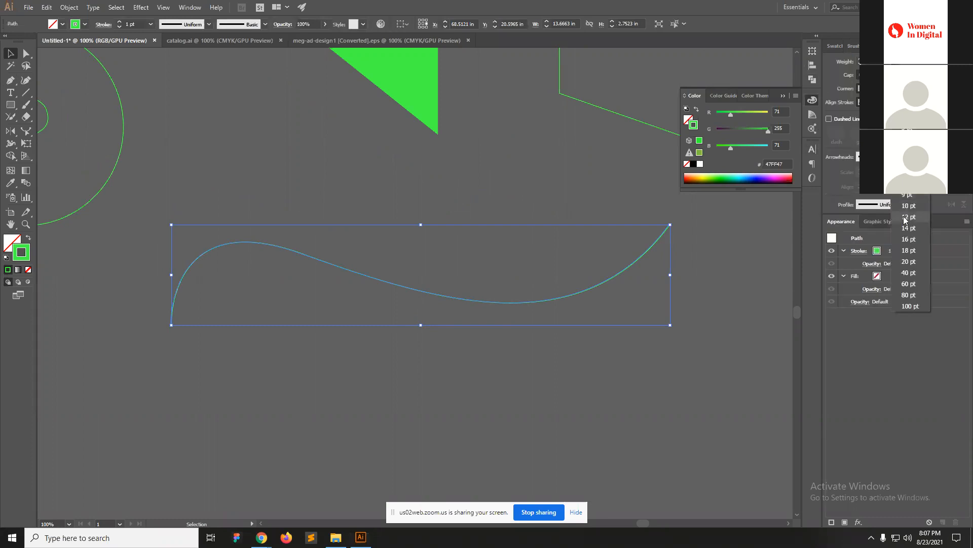
{"action": "left_click", "coordinate": [908, 262]}
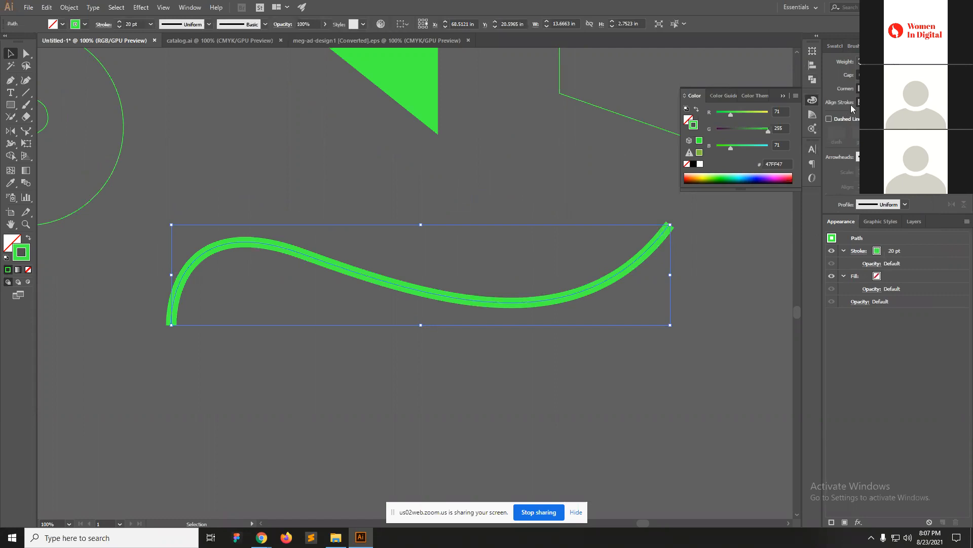
{"action": "left_click", "coordinate": [696, 247]}
{"action": "left_click", "coordinate": [666, 228]}
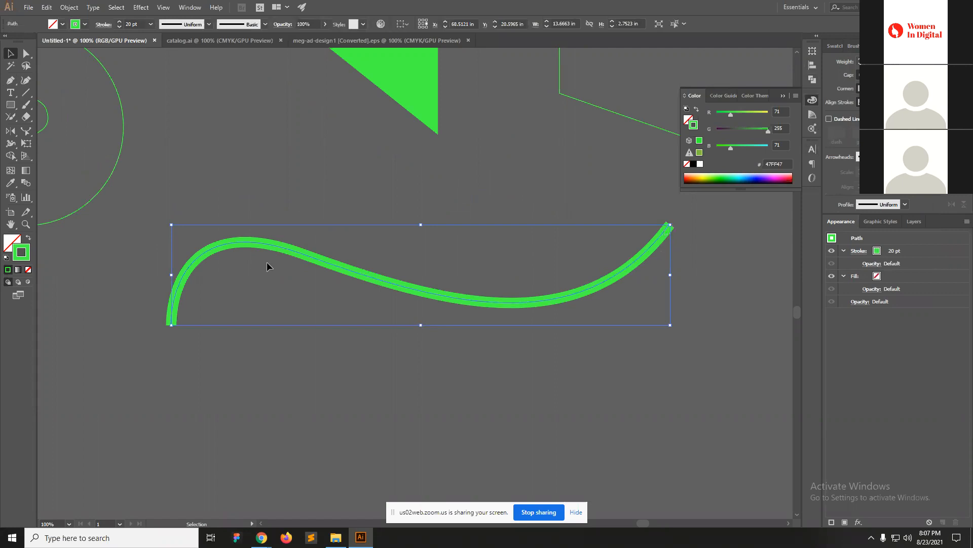
Vary the curve's stroke with the Width tool: flare the right end to about 321 pt, narrow the middle and swell the left bend.
{"action": "left_click", "coordinate": [9, 146]}
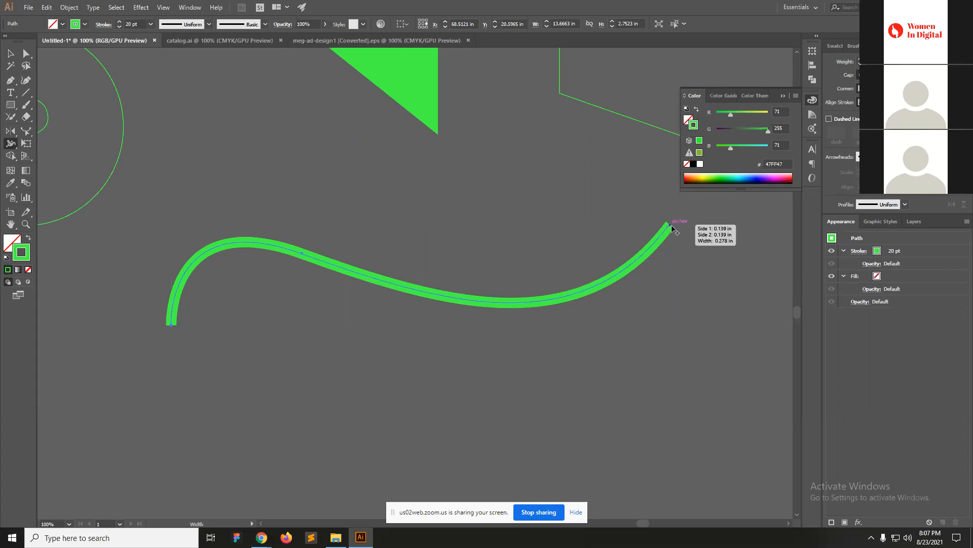
{"action": "left_click_drag", "start_coordinate": [672, 228], "coordinate": [735, 273]}
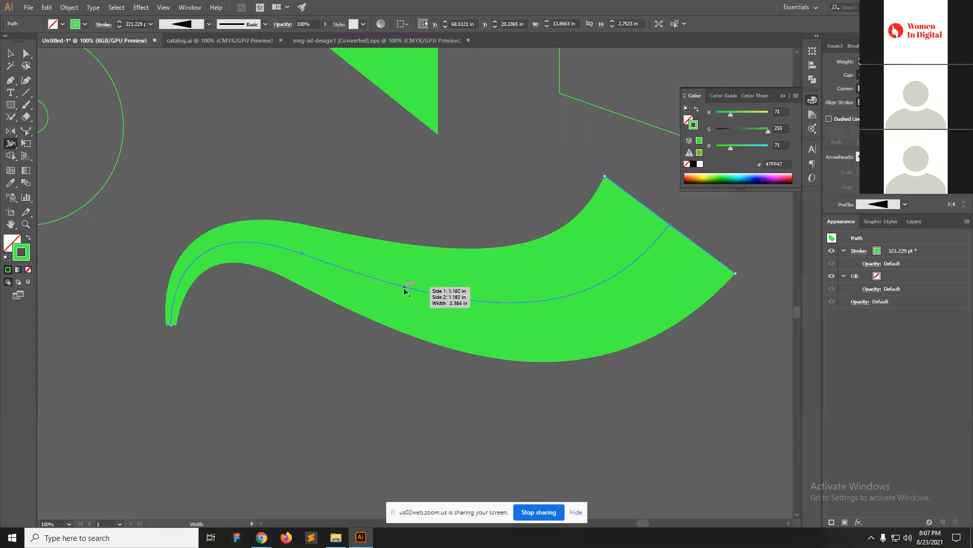
{"action": "mouse_move", "coordinate": [404, 289]}
{"action": "left_mouse_down"}
{"action": "mouse_move", "coordinate": [401, 299]}
{"action": "mouse_move", "coordinate": [401, 278]}
{"action": "mouse_move", "coordinate": [400, 304]}
{"action": "left_mouse_up"}
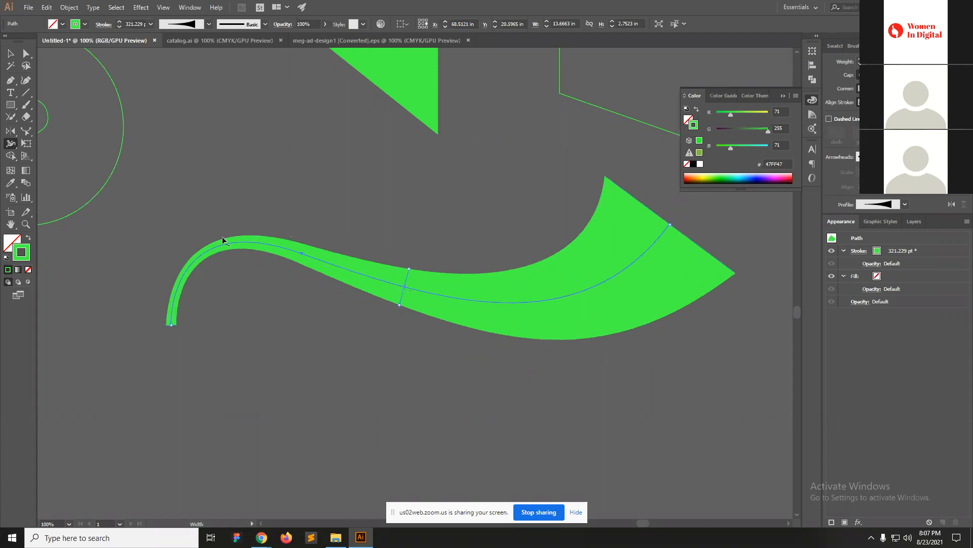
{"action": "left_click_drag", "start_coordinate": [221, 245], "coordinate": [222, 199]}
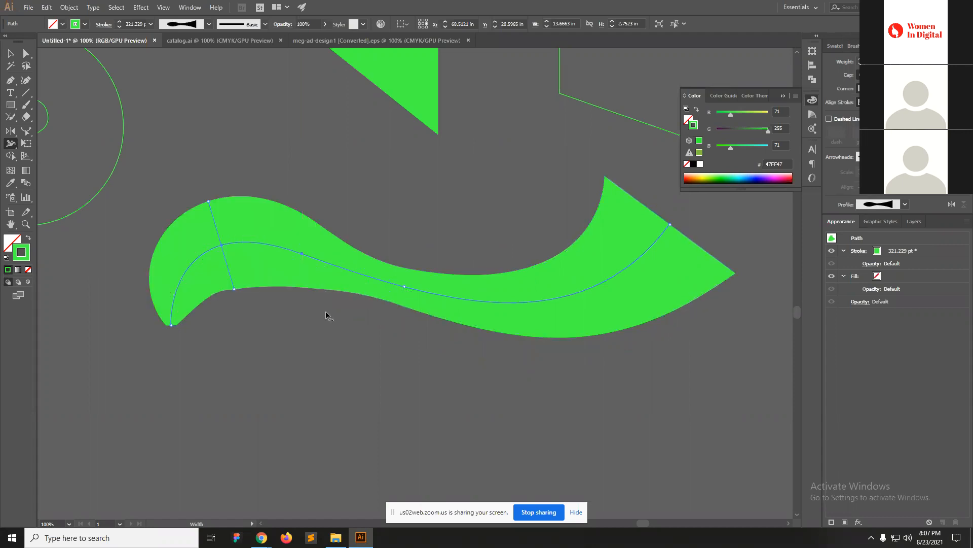
Draw an unfilled square about 4.17 in wide below the thick curve and set its stroke weight to 14 pt.
{"action": "left_click", "coordinate": [10, 104]}
{"action": "left_click_drag", "start_coordinate": [300, 367], "coordinate": [451, 464]}
{"action": "left_click", "coordinate": [431, 401]}
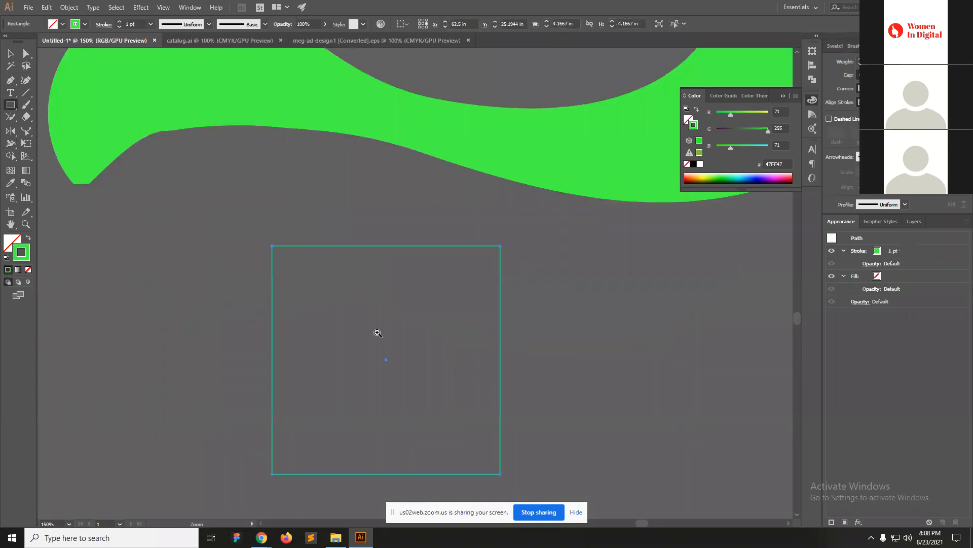
{"action": "left_click", "coordinate": [378, 332]}
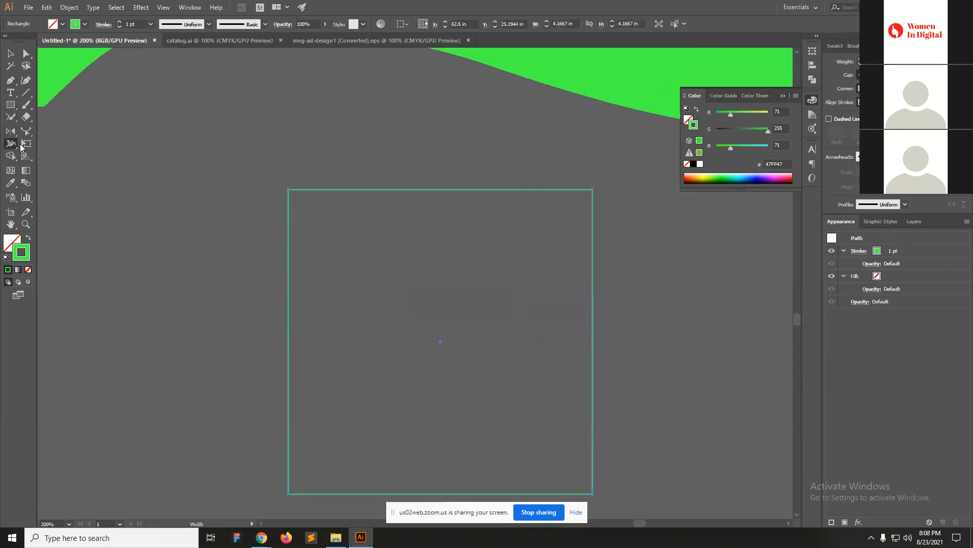
{"action": "left_click", "coordinate": [410, 208], "text": "ctrl"}
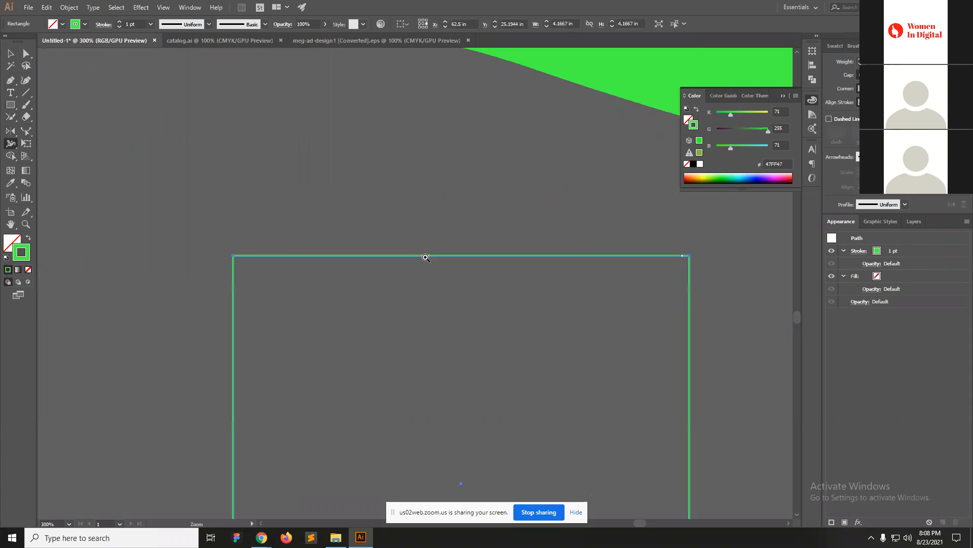
{"action": "left_click", "coordinate": [454, 178], "text": "ctrl"}
{"action": "left_click", "coordinate": [896, 62]}
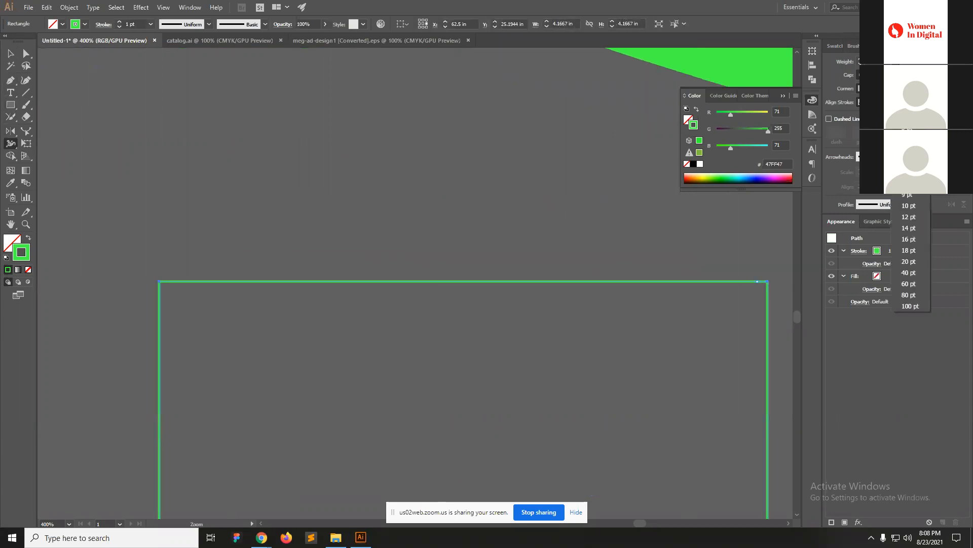
{"action": "left_click", "coordinate": [904, 232]}
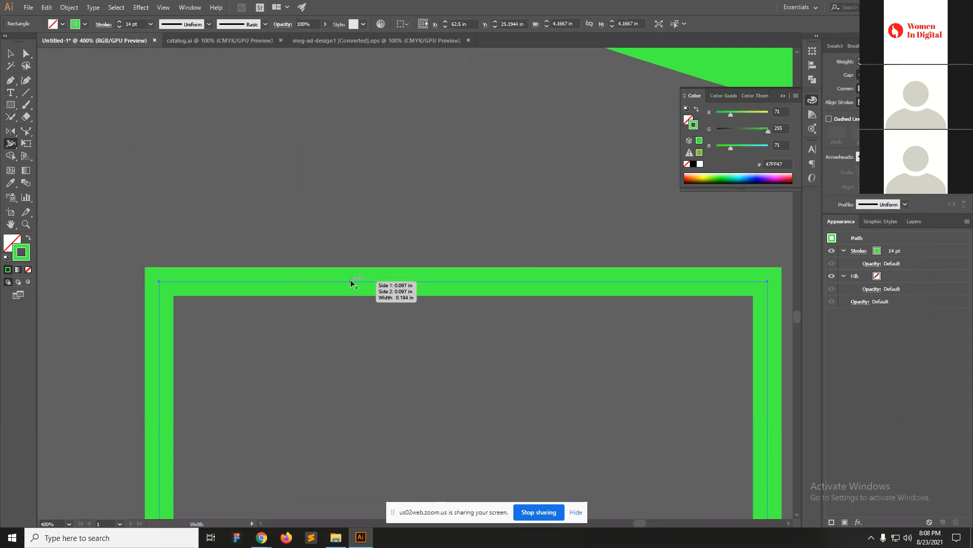
Widen the square's top edge to about 52.5 pt and its bottom edge to about 72.7 pt with the Width tool, then deselect it.
{"action": "left_click_drag", "start_coordinate": [350, 282], "coordinate": [350, 334]}
{"action": "key", "text": "ctrl+minus"}
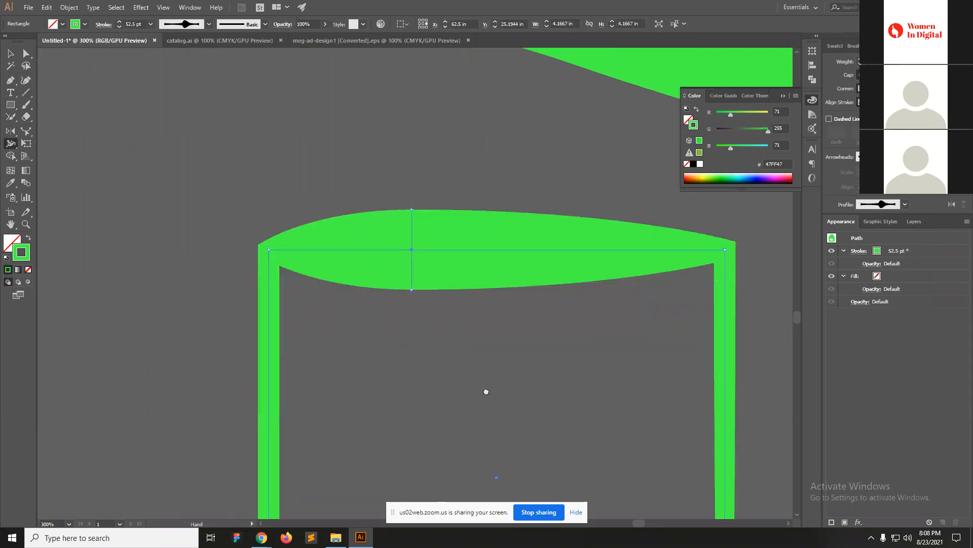
{"action": "scroll", "coordinate": [443, 285], "scroll_direction": "down", "scroll_amount": 5}
{"action": "left_click_drag", "start_coordinate": [444, 343], "coordinate": [446, 401]}
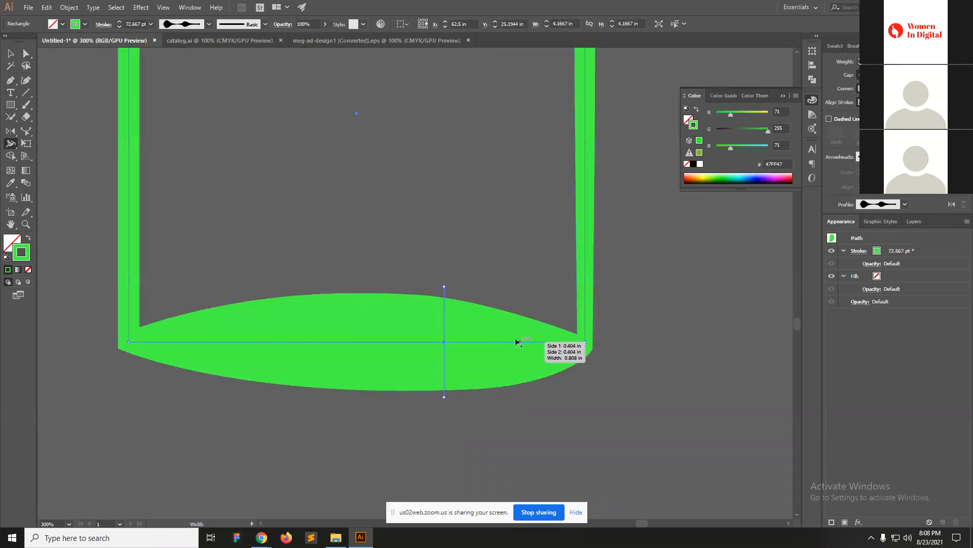
{"action": "key", "text": "ctrl+minus"}
{"action": "key", "text": "ctrl+minus"}
{"action": "key", "text": "ctrl+minus"}
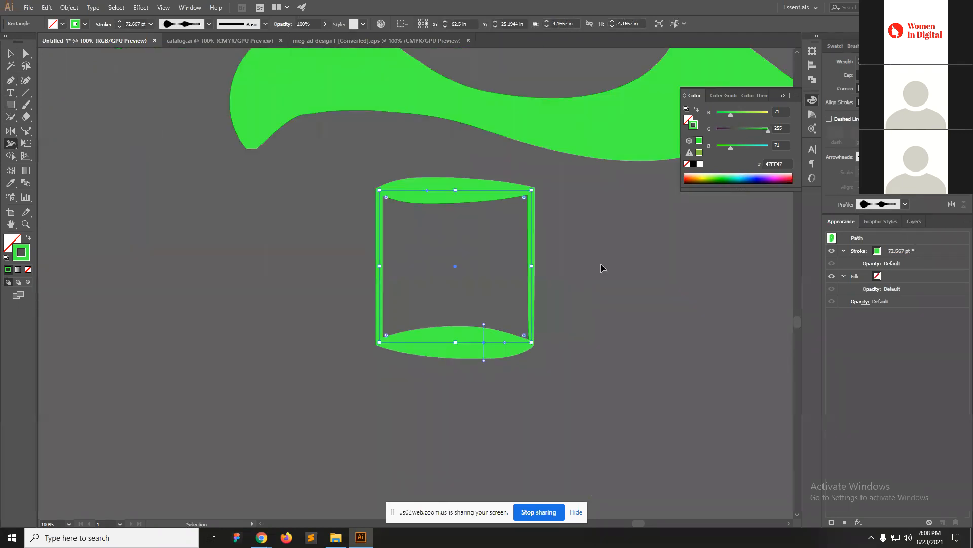
{"action": "left_click", "coordinate": [600, 264]}
{"action": "key", "text": "v"}
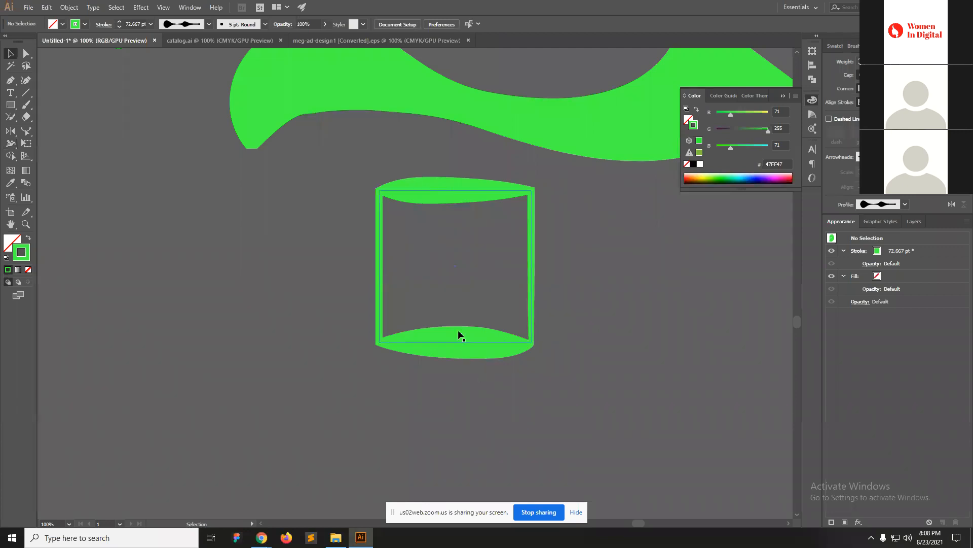
Select the square and bulge its right side outward with the Bloat tool until the shape is about 4.95 in wide.
{"action": "left_click", "coordinate": [9, 146]}
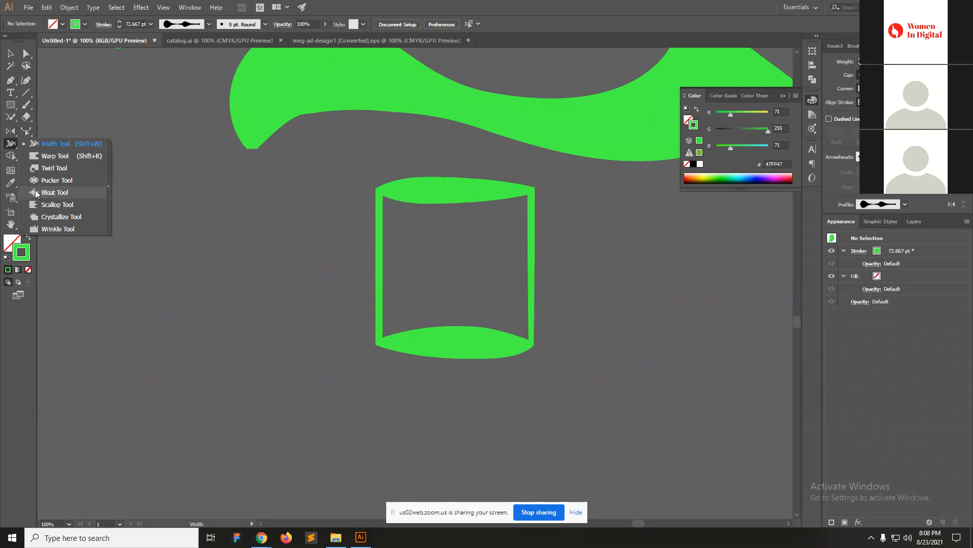
{"action": "left_click", "coordinate": [36, 193]}
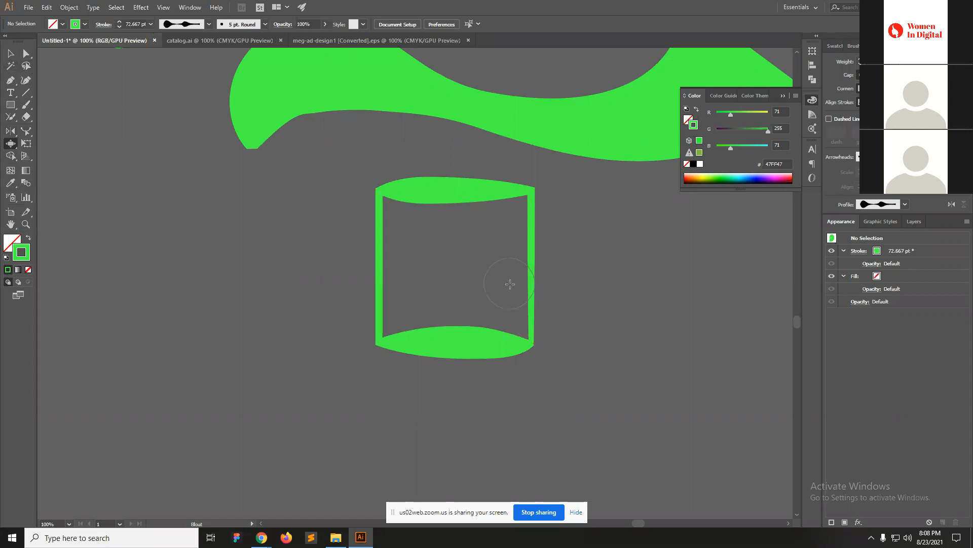
{"action": "left_click", "coordinate": [534, 301], "text": "ctrl"}
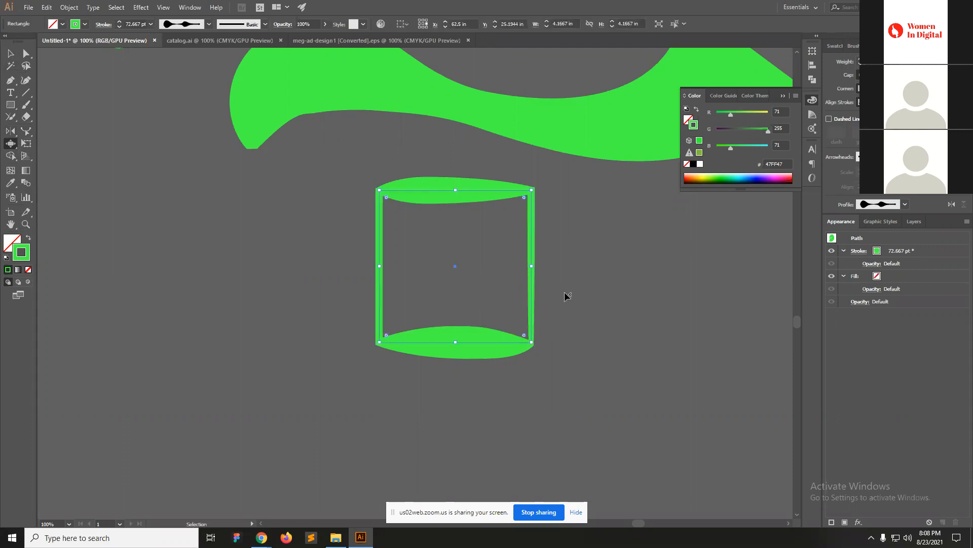
{"action": "left_click", "coordinate": [543, 270]}
{"action": "key", "text": "ctrl+z"}
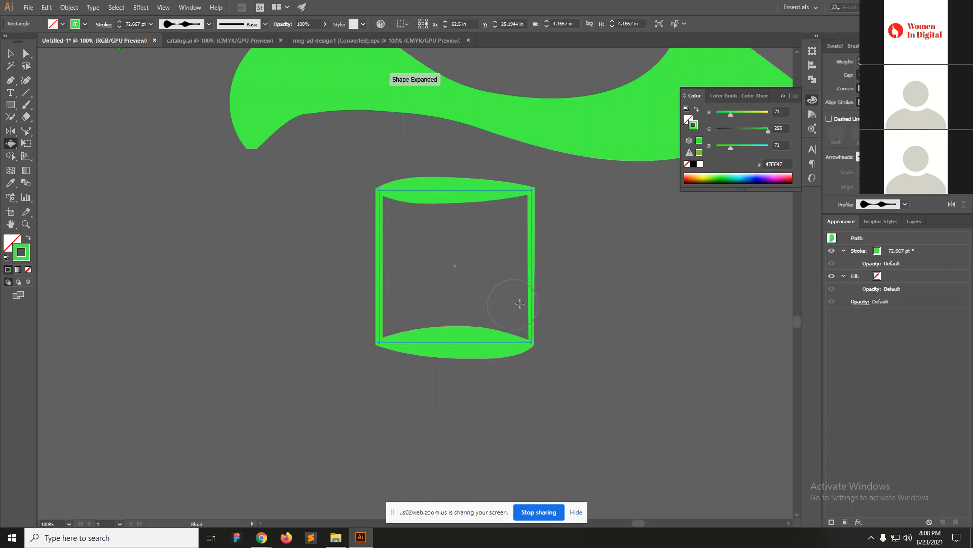
{"action": "left_click", "coordinate": [518, 267]}
{"action": "mouse_move", "coordinate": [521, 262]}
{"action": "left_mouse_down"}
{"action": "mouse_move", "coordinate": [524, 217]}
{"action": "mouse_move", "coordinate": [530, 302]}
{"action": "left_mouse_up"}
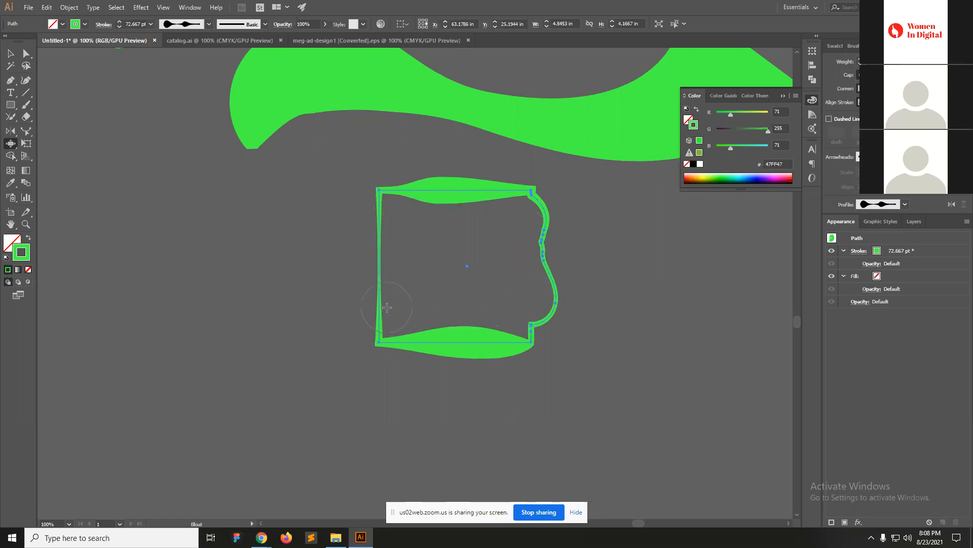
Distort the green square outline with the Twirl tool at its upper-left corner and along the left, bottom, lower-right and top parts.
{"action": "left_click_drag", "start_coordinate": [10, 147], "coordinate": [51, 167]}
{"action": "left_click_drag", "start_coordinate": [364, 208], "coordinate": [372, 212]}
{"action": "left_click_drag", "start_coordinate": [381, 284], "coordinate": [388, 339]}
{"action": "left_click_drag", "start_coordinate": [459, 349], "coordinate": [460, 349]}
{"action": "left_click_drag", "start_coordinate": [540, 326], "coordinate": [540, 326]}
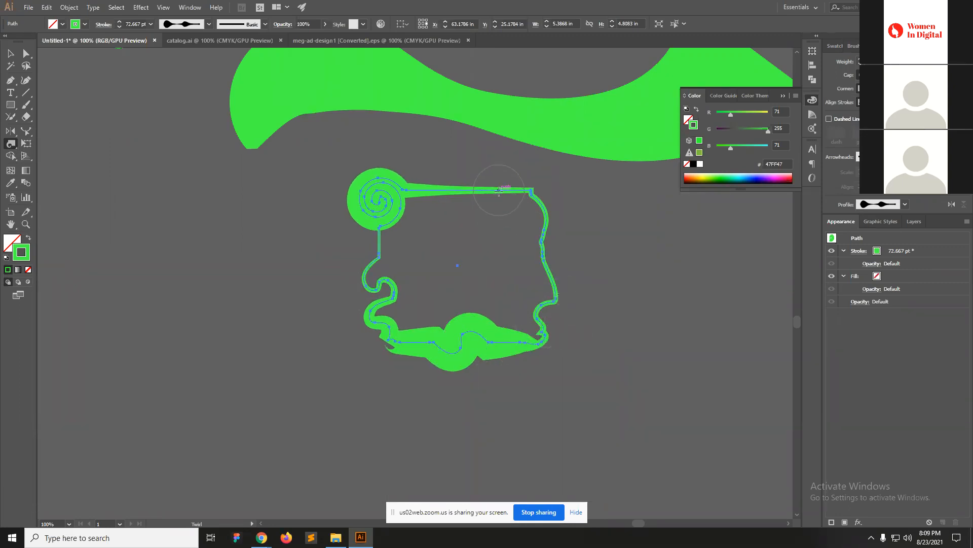
{"action": "left_click_drag", "start_coordinate": [499, 191], "coordinate": [499, 191]}
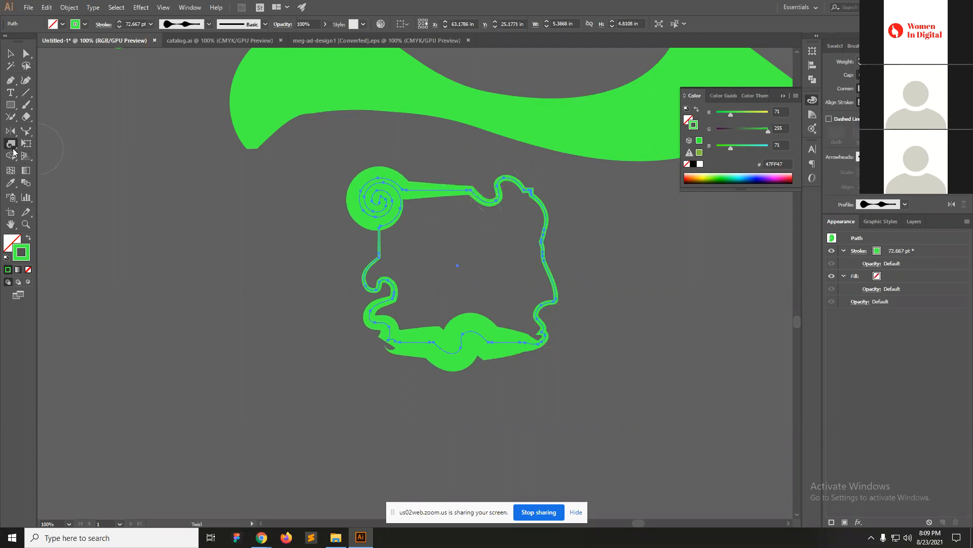
Draw a square outline about 7.03 in wide beside the twirled shape and set its stroke to 16 pt.
{"action": "left_click", "coordinate": [12, 146]}
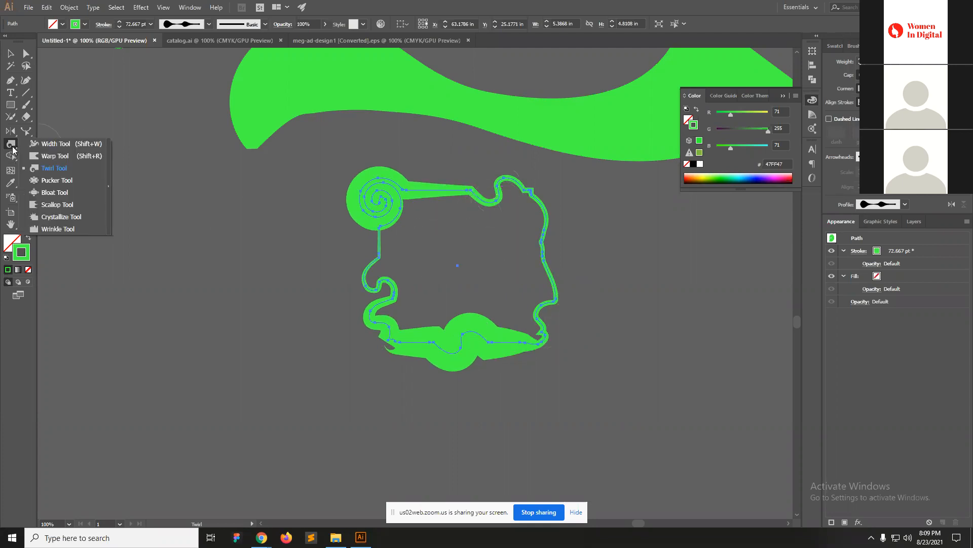
{"action": "left_click", "coordinate": [67, 228]}
{"action": "left_click", "coordinate": [10, 104]}
{"action": "left_click_drag", "start_coordinate": [71, 203], "coordinate": [335, 422]}
{"action": "key", "text": "v"}
{"action": "key", "text": "space"}
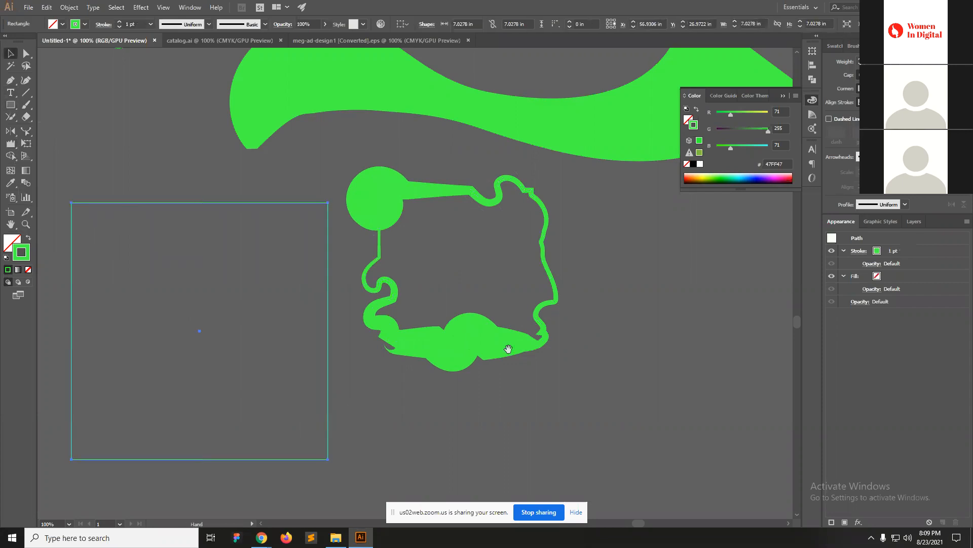
{"action": "left_click", "coordinate": [896, 251]}
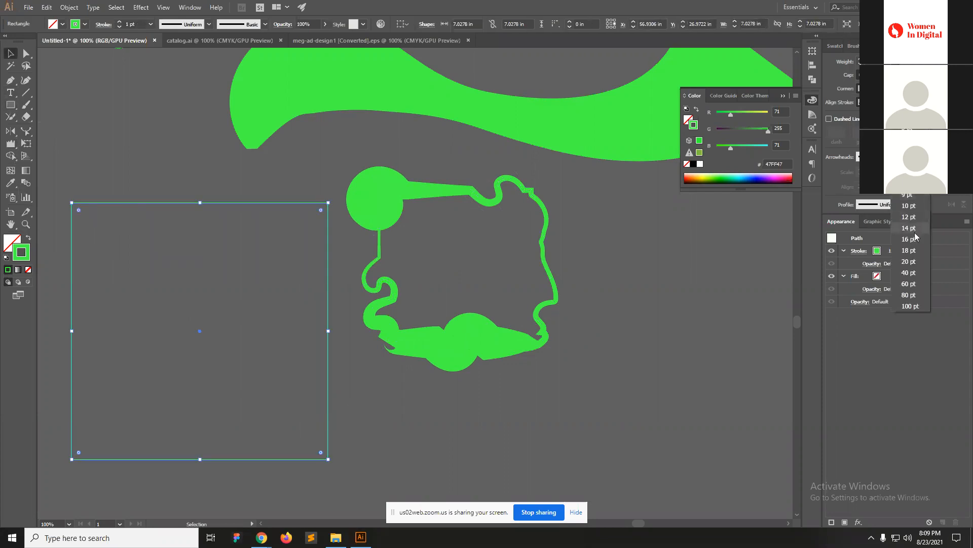
{"action": "left_click", "coordinate": [909, 239]}
{"action": "left_click_drag", "start_coordinate": [411, 206], "coordinate": [589, 211]}
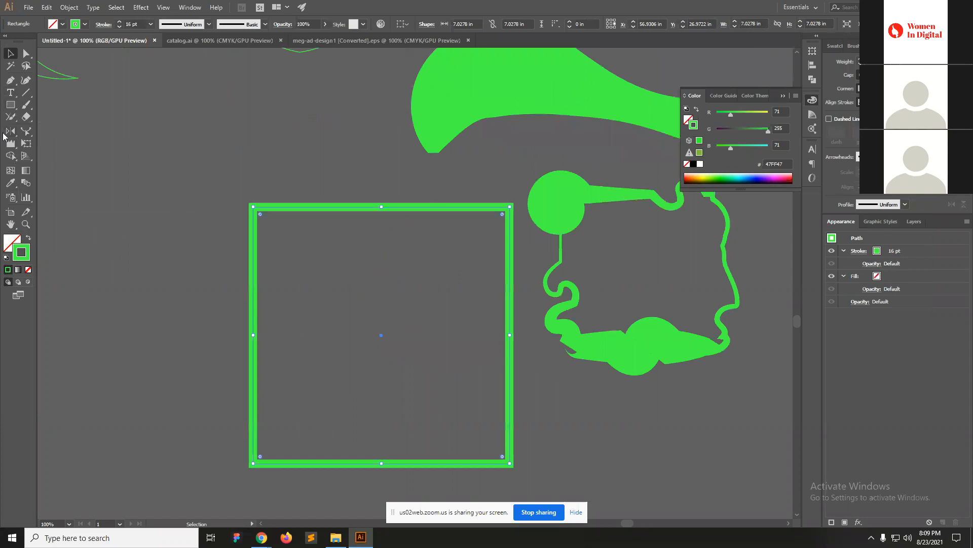
Distort the new square's top, bottom and left edges with the Wrinkle tool.
{"action": "left_click", "coordinate": [8, 146]}
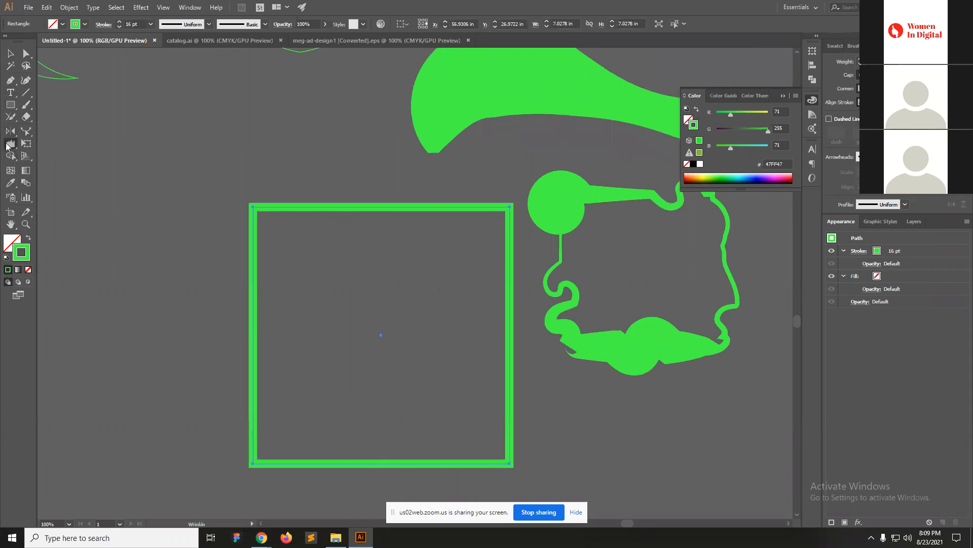
{"action": "mouse_move", "coordinate": [315, 207]}
{"action": "left_mouse_down"}
{"action": "mouse_move", "coordinate": [322, 194]}
{"action": "mouse_move", "coordinate": [358, 204]}
{"action": "mouse_move", "coordinate": [479, 202]}
{"action": "left_mouse_up"}
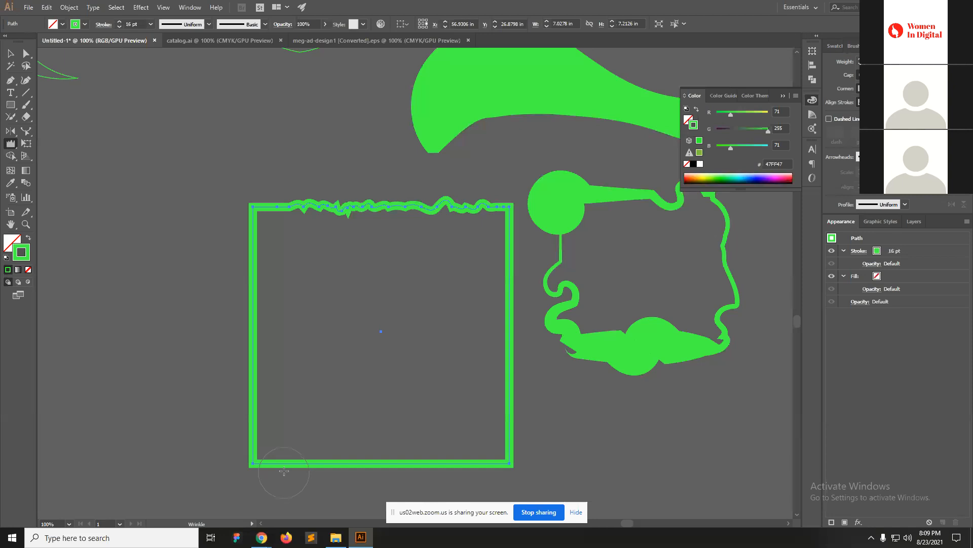
{"action": "left_click_drag", "start_coordinate": [285, 467], "coordinate": [484, 458]}
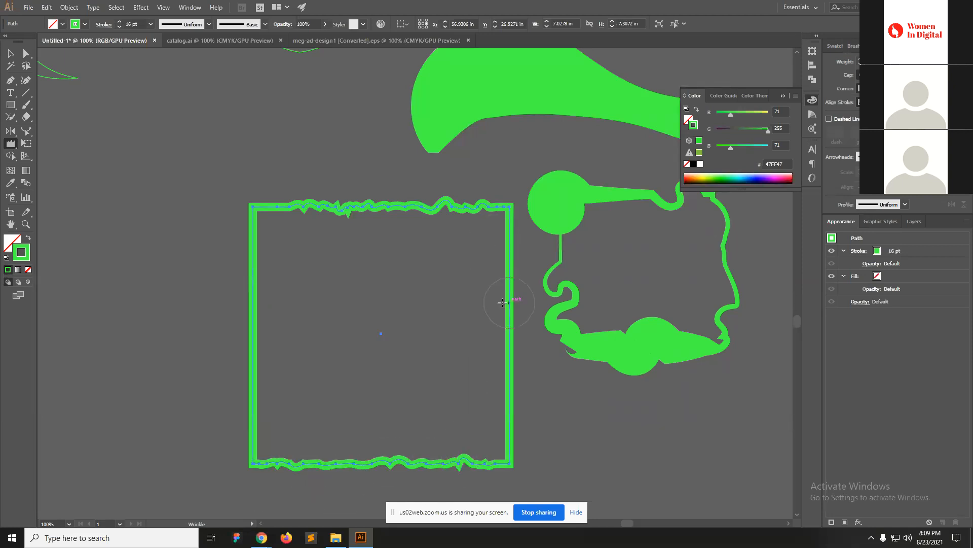
{"action": "mouse_move", "coordinate": [257, 422]}
{"action": "left_mouse_down"}
{"action": "mouse_move", "coordinate": [256, 360]}
{"action": "mouse_move", "coordinate": [242, 311]}
{"action": "mouse_move", "coordinate": [254, 251]}
{"action": "mouse_move", "coordinate": [253, 301]}
{"action": "left_mouse_up"}
Distort the square's right and left edges with the Scallop tool.
{"action": "left_click", "coordinate": [11, 143]}
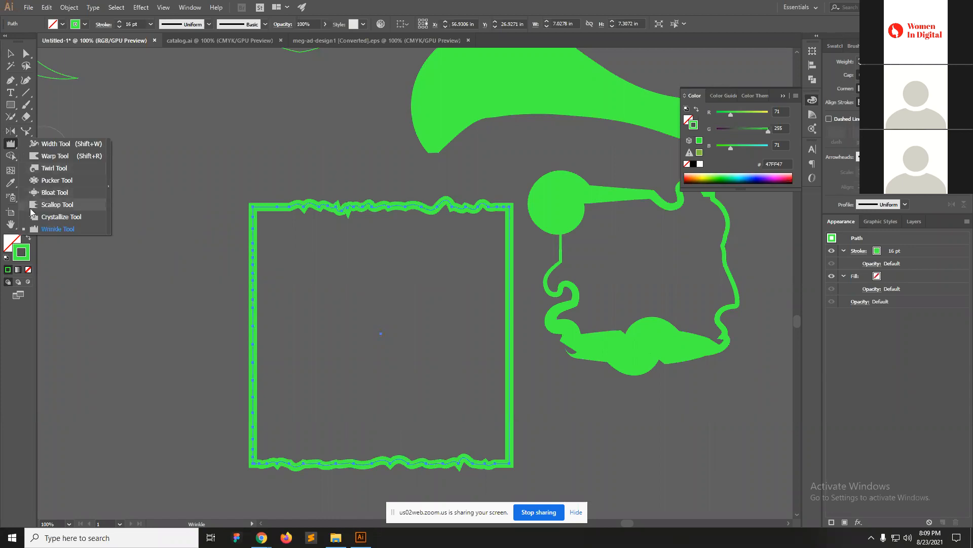
{"action": "left_click", "coordinate": [51, 204]}
{"action": "mouse_move", "coordinate": [509, 227]}
{"action": "left_mouse_down"}
{"action": "mouse_move", "coordinate": [524, 280]}
{"action": "mouse_move", "coordinate": [513, 343]}
{"action": "mouse_move", "coordinate": [515, 436]}
{"action": "left_mouse_up"}
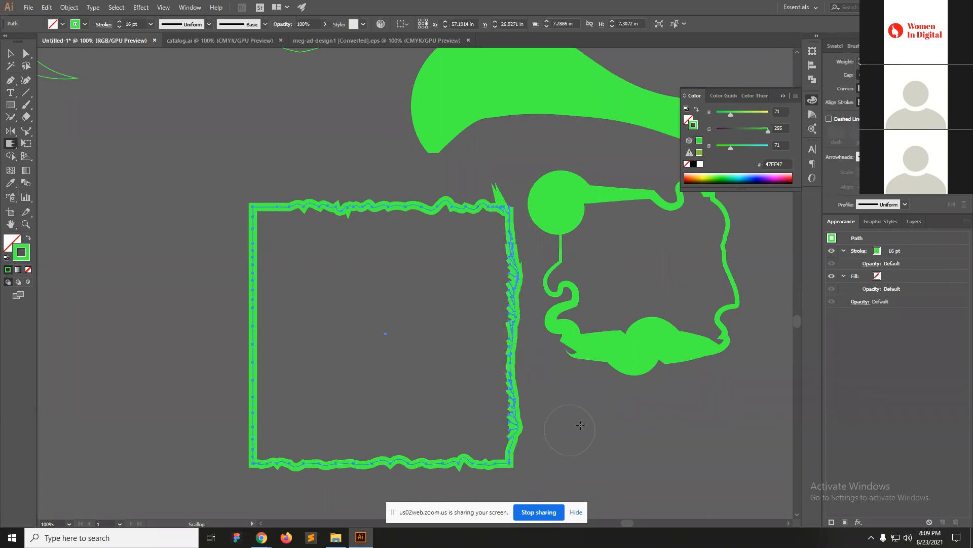
{"action": "mouse_move", "coordinate": [241, 261]}
{"action": "left_mouse_down"}
{"action": "mouse_move", "coordinate": [204, 370]}
{"action": "mouse_move", "coordinate": [219, 348]}
{"action": "left_mouse_up"}
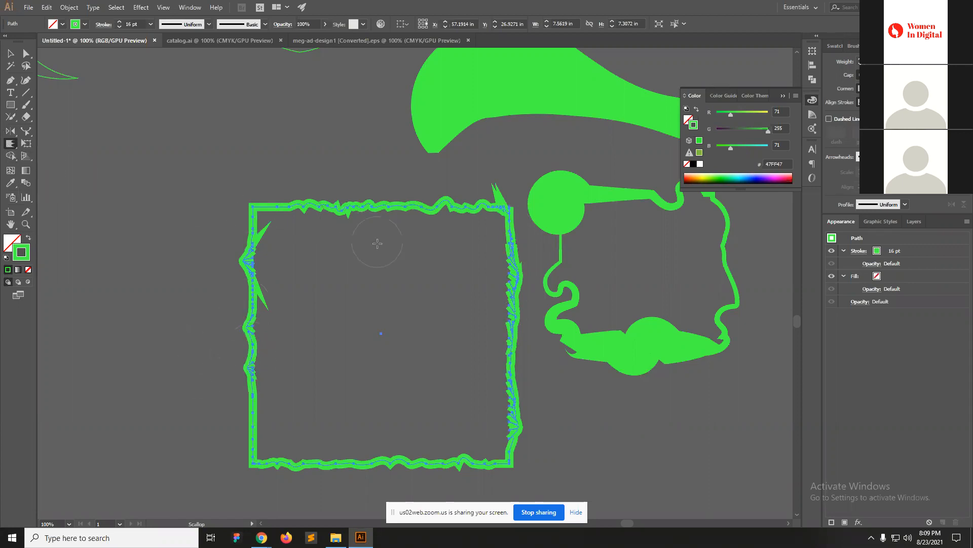
Delete all artwork in the document, leaving an empty artboard.
{"action": "left_click", "coordinate": [10, 54]}
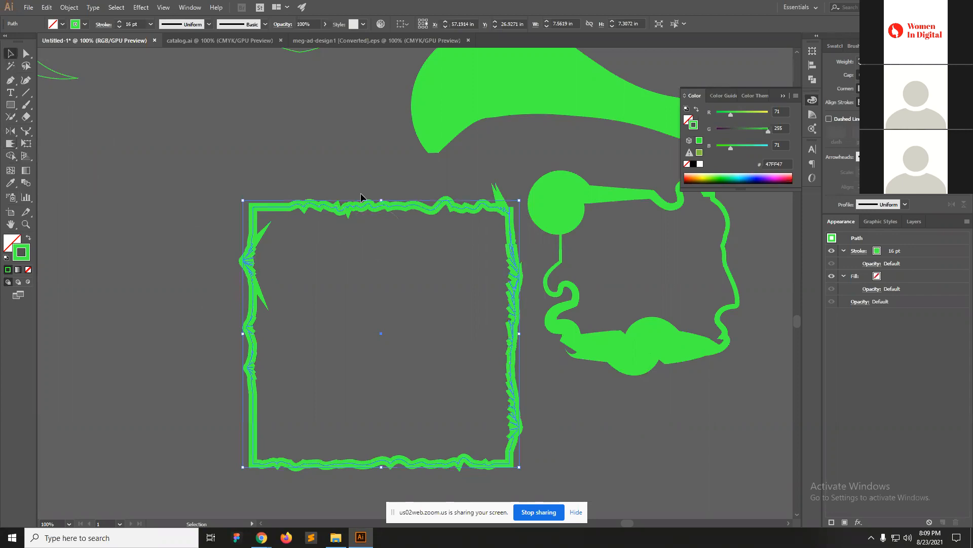
{"action": "left_click", "coordinate": [314, 175]}
{"action": "left_click_drag", "start_coordinate": [303, 166], "coordinate": [651, 356]}
{"action": "scroll", "coordinate": [634, 350], "scroll_direction": "down", "scroll_amount": 5}
{"action": "left_click_drag", "start_coordinate": [249, 149], "coordinate": [482, 344]}
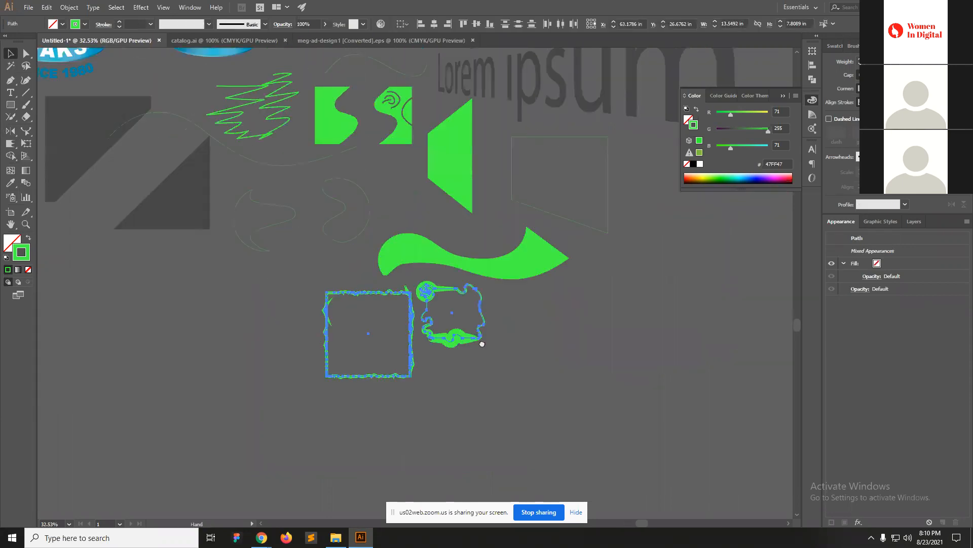
{"action": "key", "text": "ctrl+minus"}
{"action": "key", "text": "ctrl+a"}
{"action": "key", "text": "Delete"}
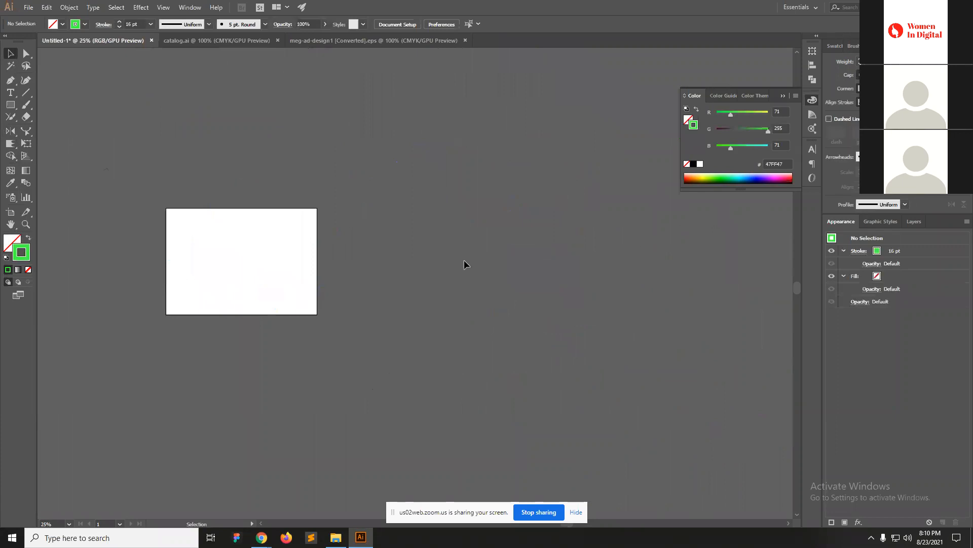
{"action": "left_click", "coordinate": [184, 219], "text": "ctrl"}
{"action": "left_click", "coordinate": [313, 254], "text": "ctrl"}
{"action": "left_click_drag", "start_coordinate": [398, 281], "coordinate": [89, 109]}
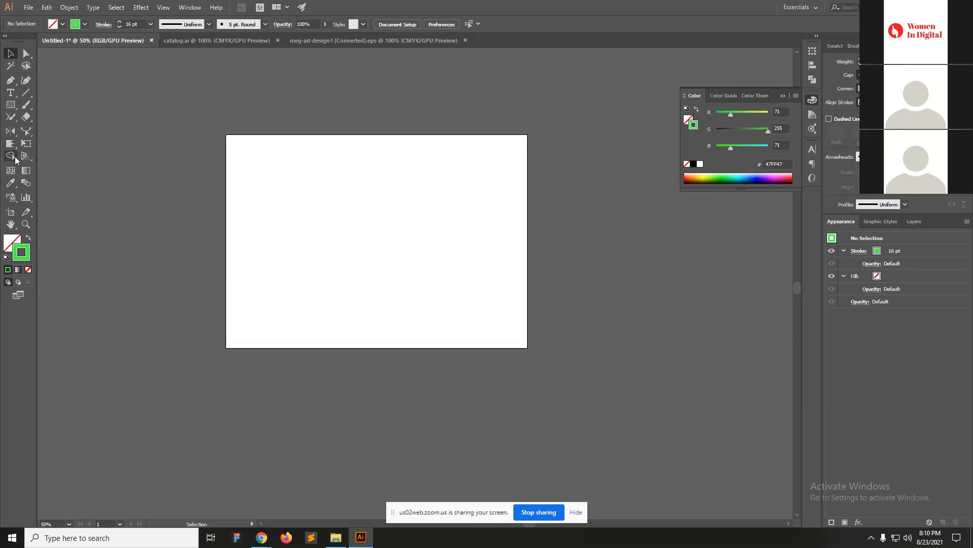
{"action": "key", "text": "ctrl+equal"}
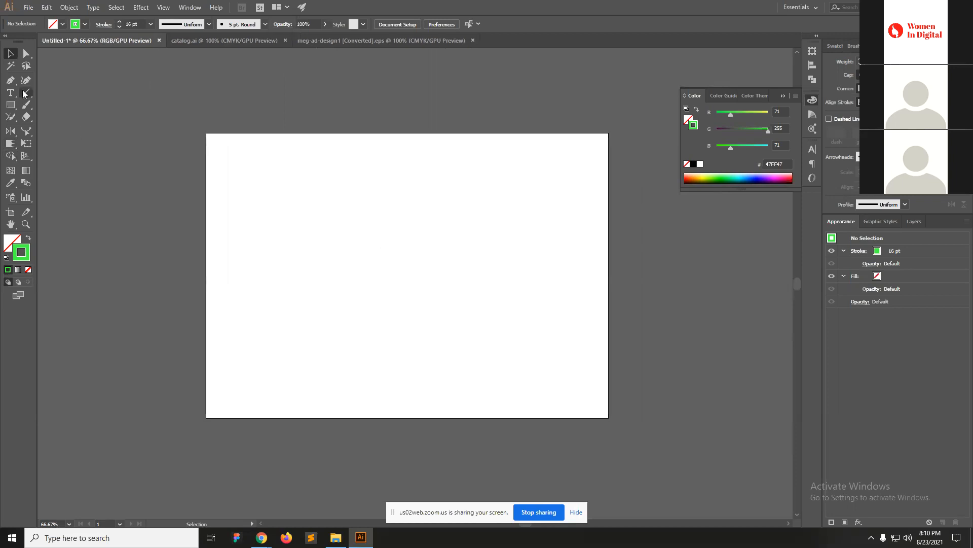
{"action": "left_click", "coordinate": [10, 105]}
{"action": "left_click_drag", "start_coordinate": [305, 167], "coordinate": [412, 269]}
{"action": "left_click_drag", "start_coordinate": [483, 209], "coordinate": [352, 309]}
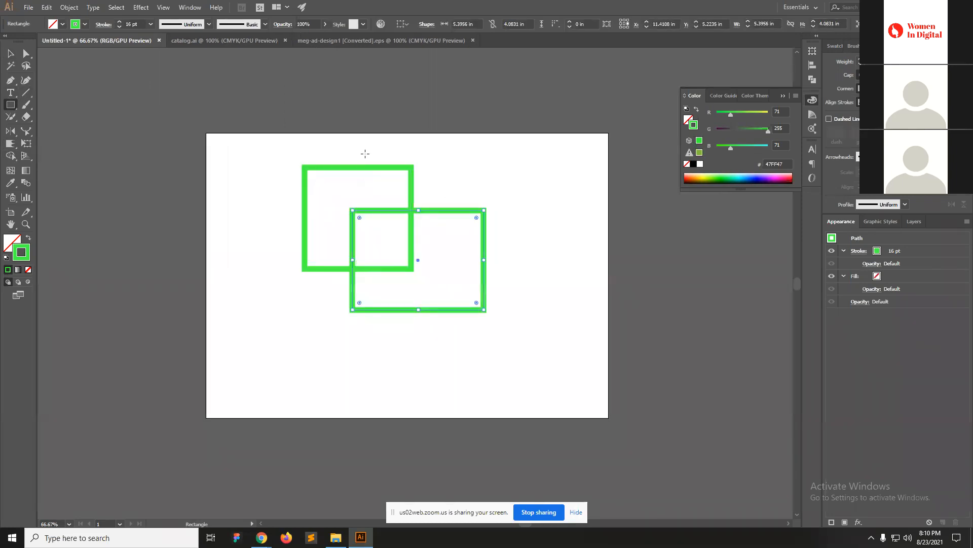
{"action": "left_click_drag", "start_coordinate": [365, 153], "coordinate": [453, 235]}
{"action": "left_click_drag", "start_coordinate": [443, 186], "coordinate": [533, 246]}
{"action": "key", "text": "ctrl+="}
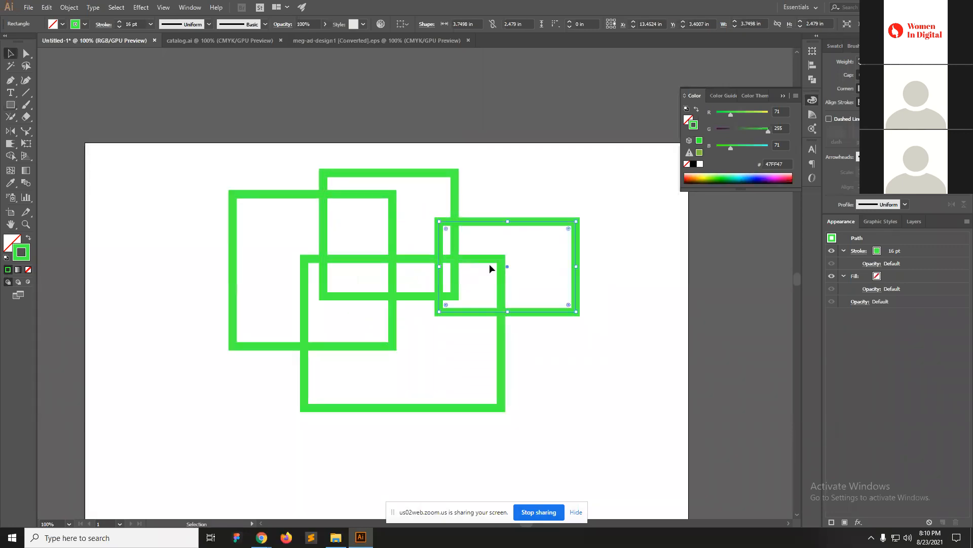
{"action": "left_click_drag", "start_coordinate": [246, 251], "coordinate": [566, 350]}
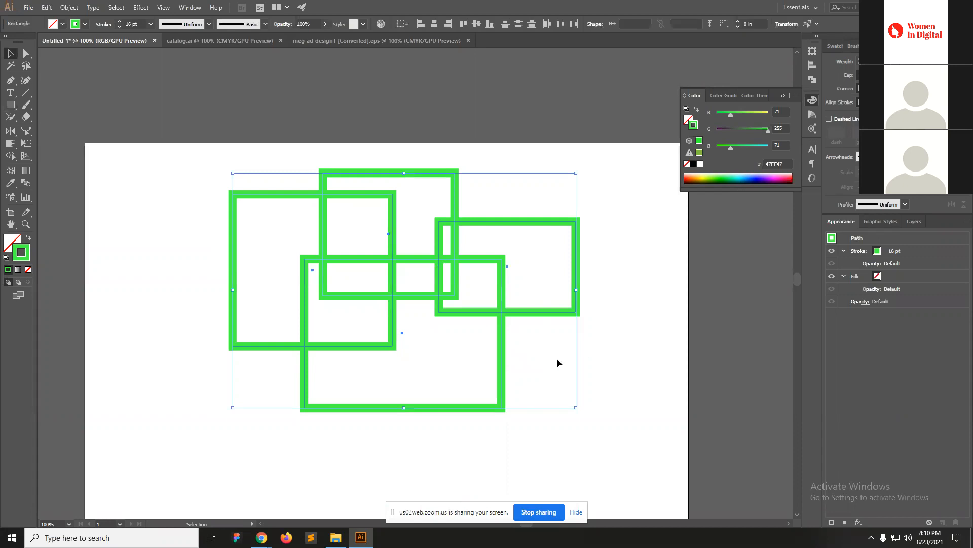
{"action": "key", "text": "Delete"}
Draw a vertical line about 9.58 in long near the artboard's left edge and place a copy a short distance to its right.
{"action": "key", "text": "space"}
{"action": "left_click_drag", "start_coordinate": [494, 396], "coordinate": [545, 320]}
{"action": "left_click", "coordinate": [26, 92]}
{"action": "left_click_drag", "start_coordinate": [164, 110], "coordinate": [173, 461]}
{"action": "key", "text": "v"}
{"action": "left_click_drag", "start_coordinate": [166, 303], "coordinate": [197, 303]}
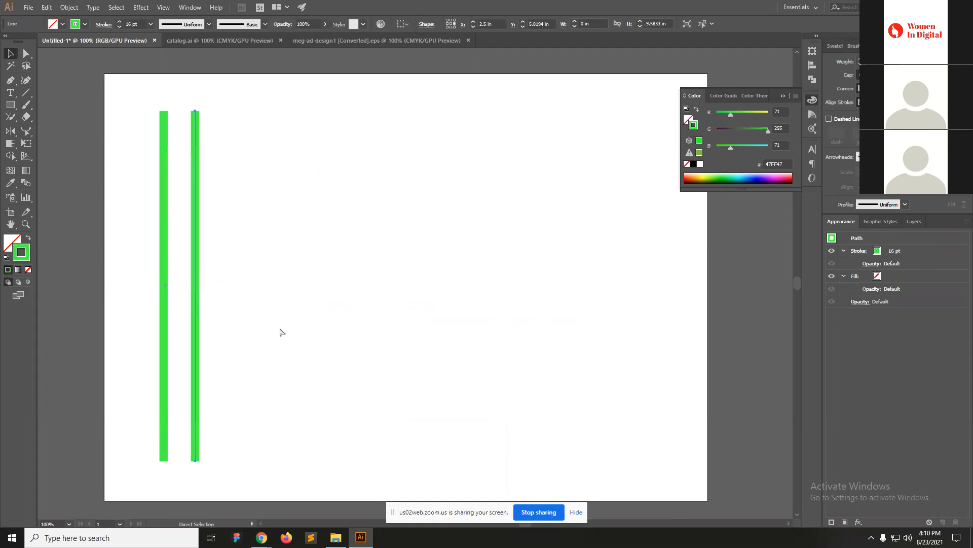
Repeat the line duplication nine times to make a row of eleven evenly spaced vertical lines.
{"action": "key", "text": "ctrl+d"}
{"action": "key", "text": "ctrl+d"}
{"action": "key", "text": "ctrl+d"}
{"action": "key", "text": "ctrl+d"}
{"action": "key", "text": "ctrl+d"}
{"action": "key", "text": "ctrl+d"}
{"action": "key", "text": "ctrl+d"}
{"action": "key", "text": "ctrl+d"}
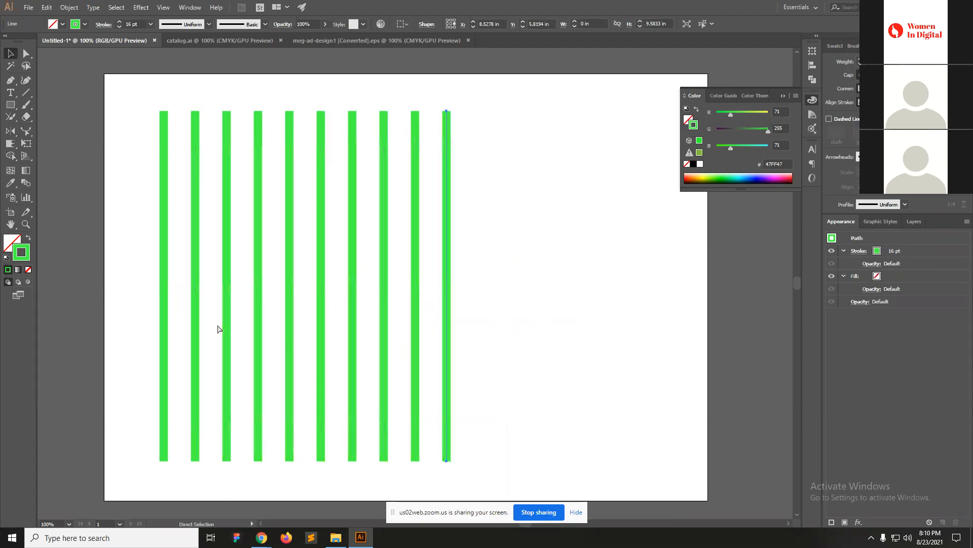
{"action": "left_click_drag", "start_coordinate": [137, 283], "coordinate": [486, 325]}
{"action": "key", "text": "ctrl+d"}
Select all the vertical lines and rotate a copy of them by 90° to form a square grid.
{"action": "left_click_drag", "start_coordinate": [135, 202], "coordinate": [593, 351]}
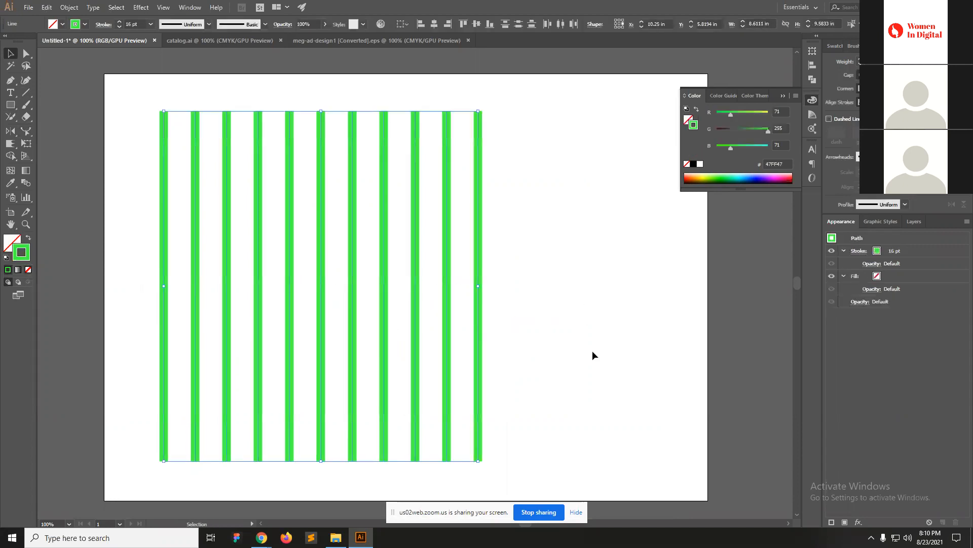
{"action": "key", "text": "ctrl+minus"}
{"action": "left_click_drag", "start_coordinate": [474, 289], "coordinate": [549, 321]}
{"action": "key", "text": "r"}
{"action": "left_click_drag", "start_coordinate": [596, 355], "coordinate": [479, 380]}
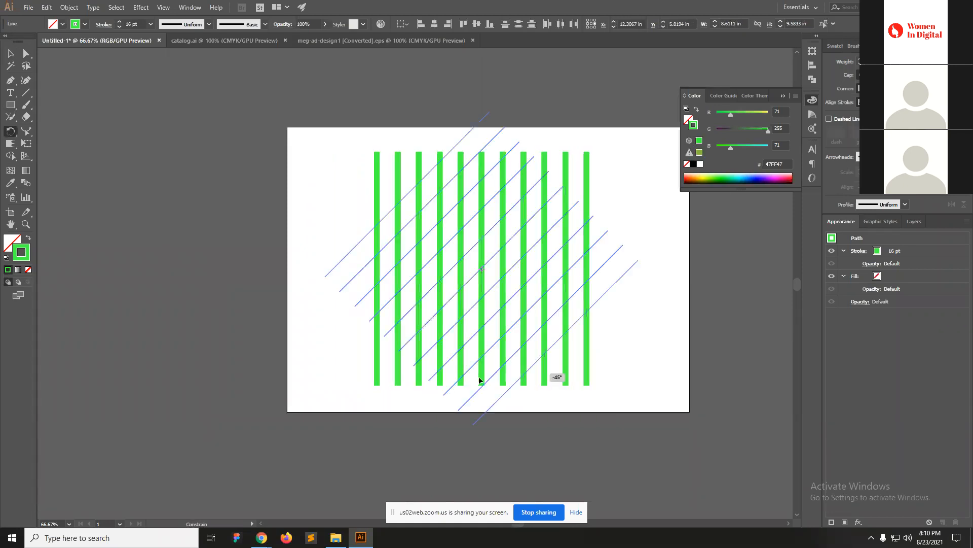
{"action": "left_click_drag", "start_coordinate": [478, 376], "coordinate": [362, 350]}
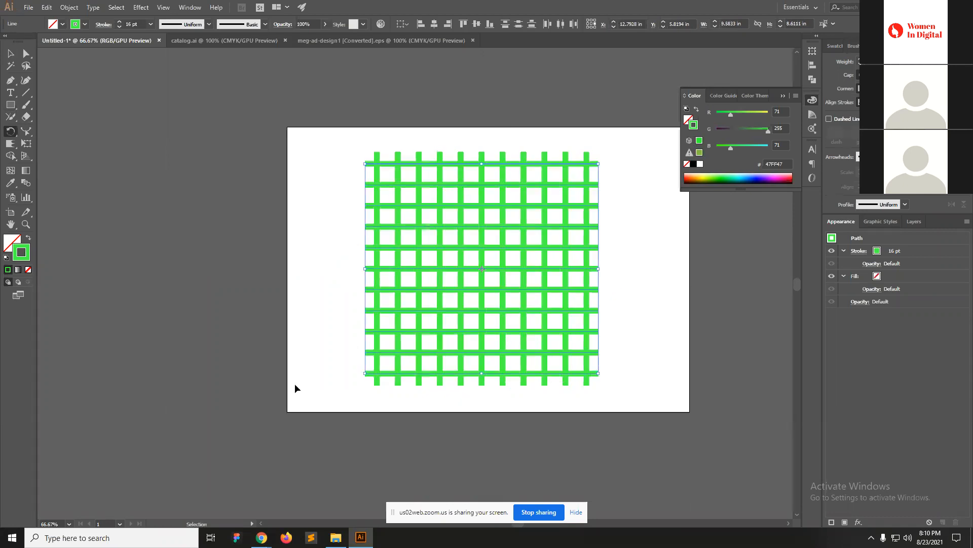
Draw a large hexagon over the centre of the grid with the Polygon tool.
{"action": "key", "text": "ctrl+1"}
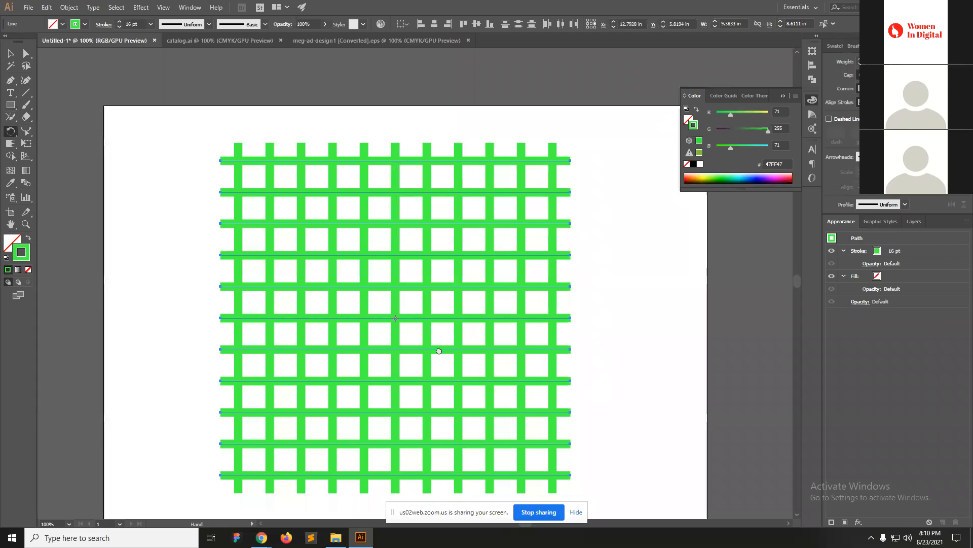
{"action": "left_click_drag", "start_coordinate": [439, 350], "coordinate": [418, 315]}
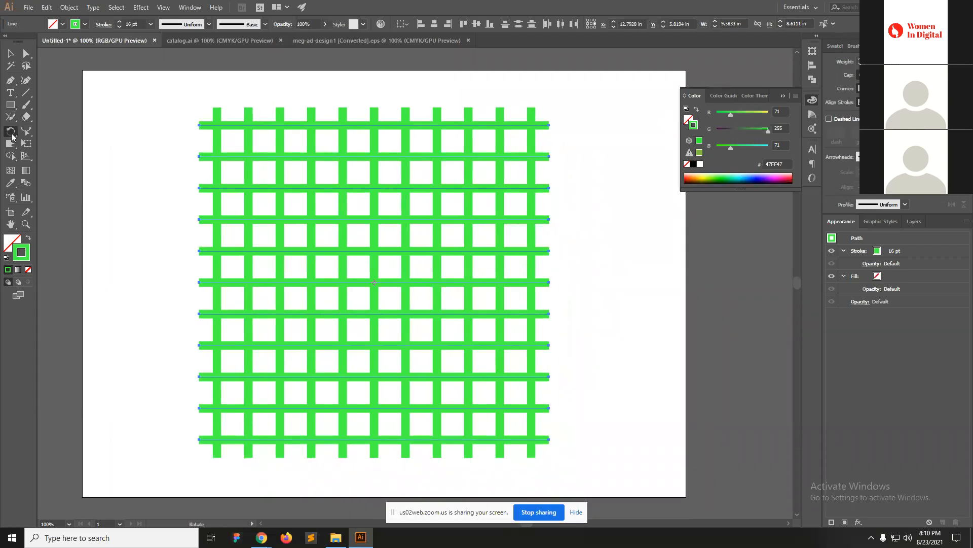
{"action": "left_click", "coordinate": [11, 105]}
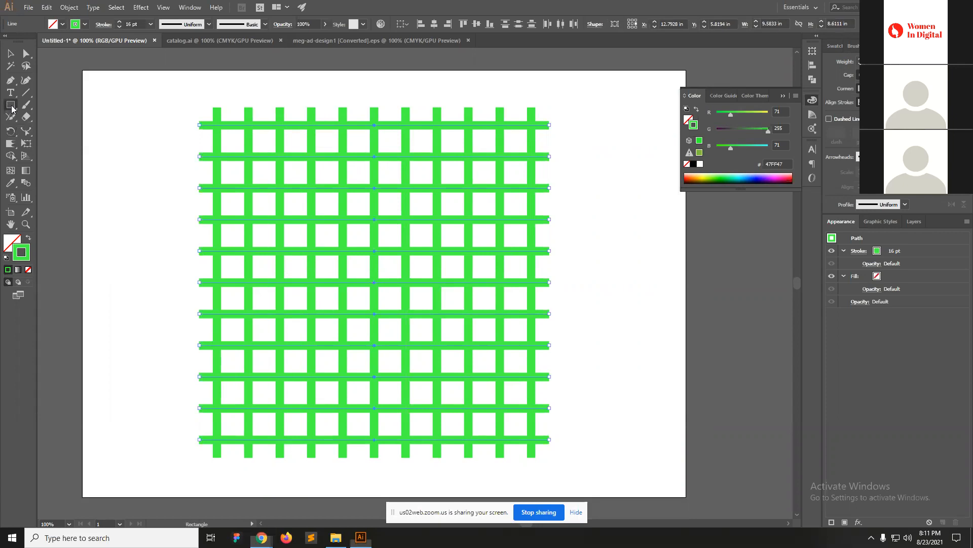
{"action": "left_click", "coordinate": [11, 107]}
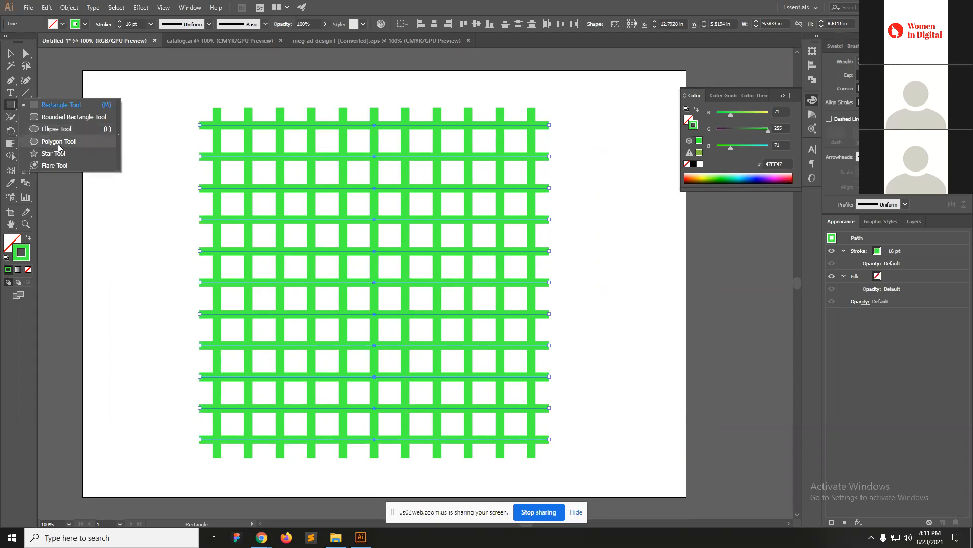
{"action": "left_click", "coordinate": [60, 142]}
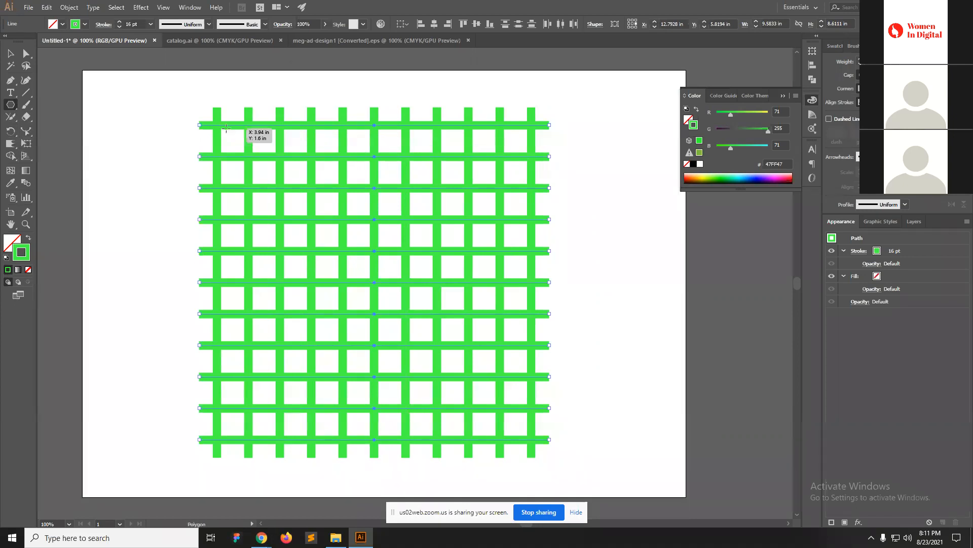
{"action": "left_click_drag", "start_coordinate": [386, 286], "coordinate": [528, 407]}
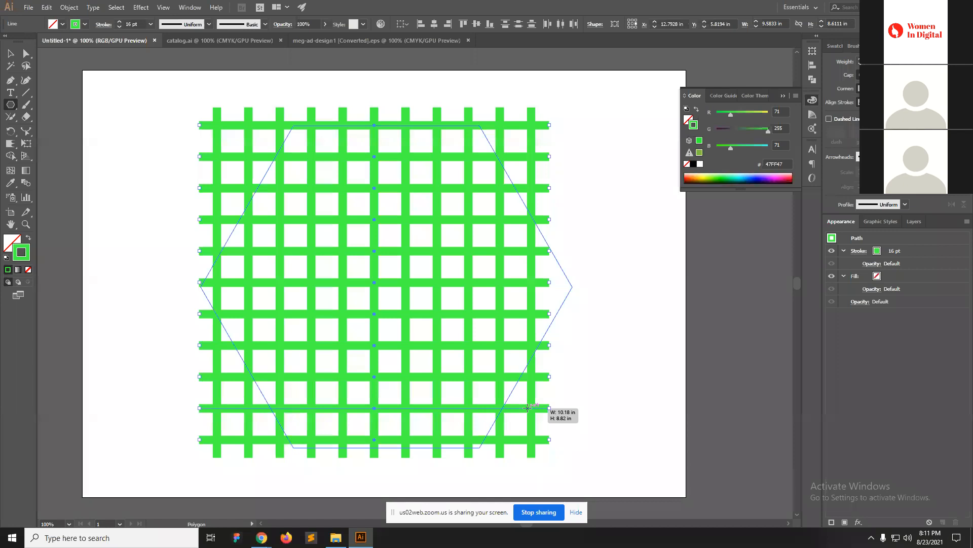
Using Outline view, resize the hexagon to about 8.61 × 8.61 in so it reaches the outermost grid lines, and return to Preview.
{"action": "key", "text": "ctrl+y"}
{"action": "key", "text": "ctrl+plus"}
{"action": "key", "text": "v"}
{"action": "left_click_drag", "start_coordinate": [250, 196], "coordinate": [258, 196]}
{"action": "left_click_drag", "start_coordinate": [726, 257], "coordinate": [505, 231]}
{"action": "scroll", "coordinate": [467, 260], "scroll_direction": "down", "scroll_amount": 3}
{"action": "scroll", "coordinate": [467, 260], "scroll_direction": "left", "scroll_amount": 3}
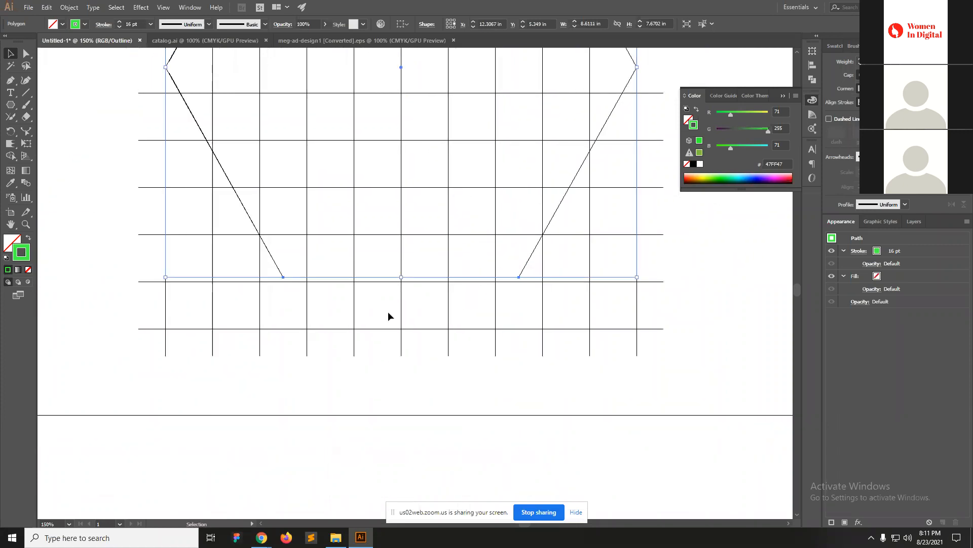
{"action": "left_click_drag", "start_coordinate": [402, 278], "coordinate": [408, 381]}
{"action": "scroll", "coordinate": [491, 222], "scroll_direction": "up", "scroll_amount": 5}
{"action": "key", "text": "ctrl+y"}
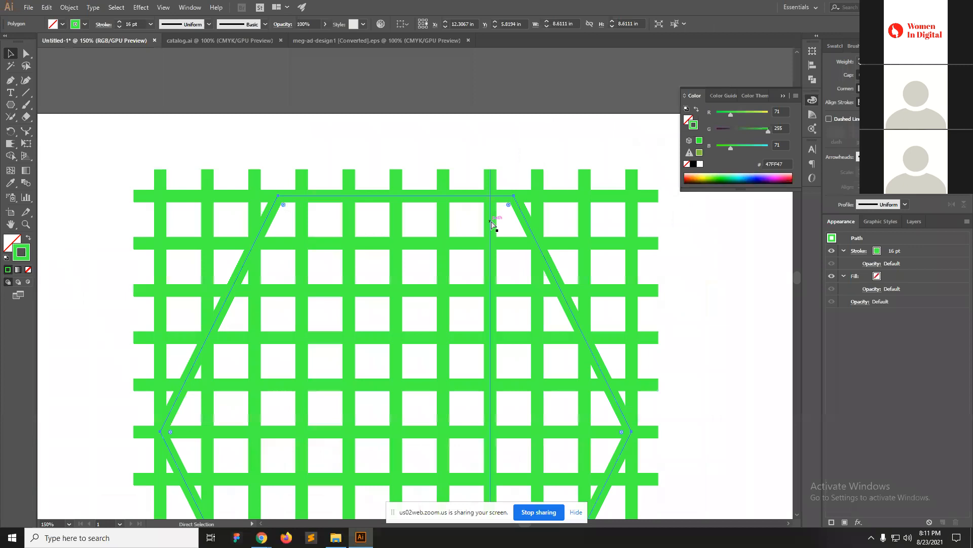
{"action": "scroll", "coordinate": [491, 221], "scroll_direction": "down", "scroll_amount": 3}
{"action": "scroll", "coordinate": [490, 221], "scroll_direction": "left", "scroll_amount": 1}
{"action": "left_click", "coordinate": [320, 264], "text": "ctrl+alt"}
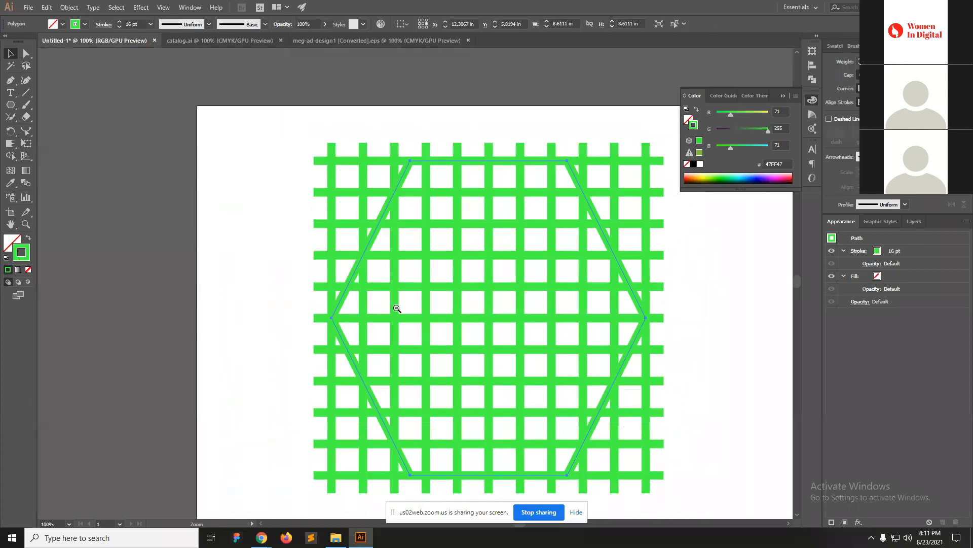
{"action": "left_click", "coordinate": [398, 308], "text": "ctrl+alt"}
{"action": "left_click_drag", "start_coordinate": [501, 295], "coordinate": [426, 282]}
{"action": "left_click", "coordinate": [353, 282], "text": "ctrl"}
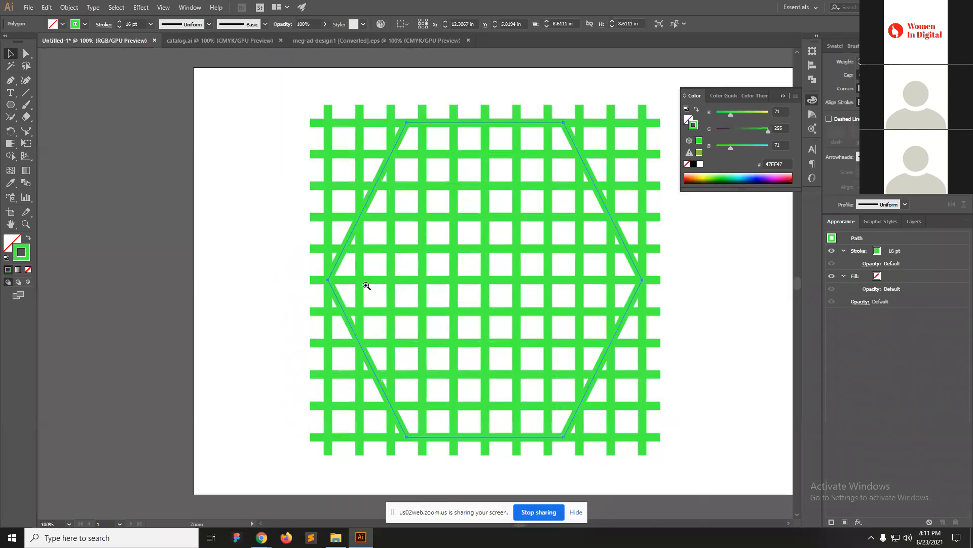
Select the grid and hexagon and use the Shape Builder to merge cells into two vertical bars, five and six cells tall.
{"action": "left_click_drag", "start_coordinate": [487, 284], "coordinate": [403, 280]}
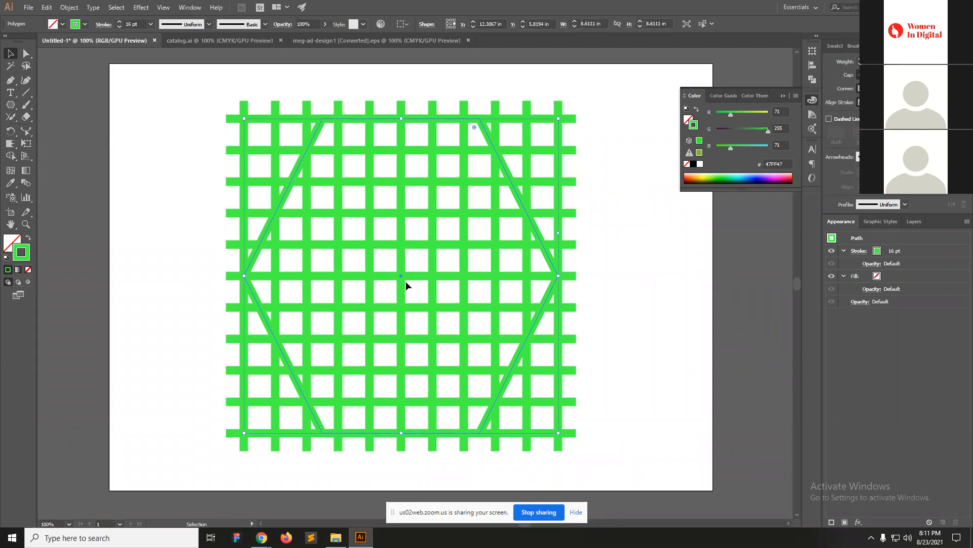
{"action": "left_click_drag", "start_coordinate": [154, 170], "coordinate": [659, 452]}
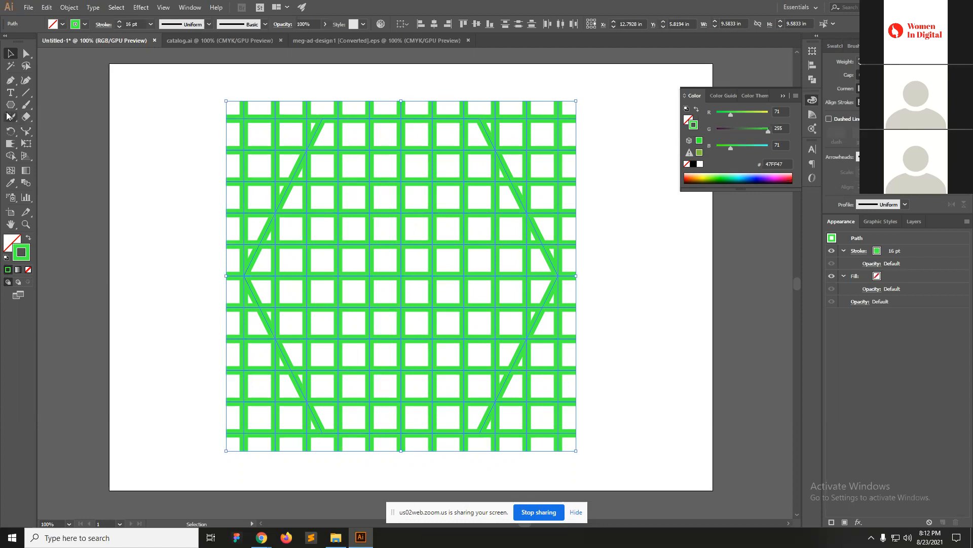
{"action": "left_click", "coordinate": [10, 160]}
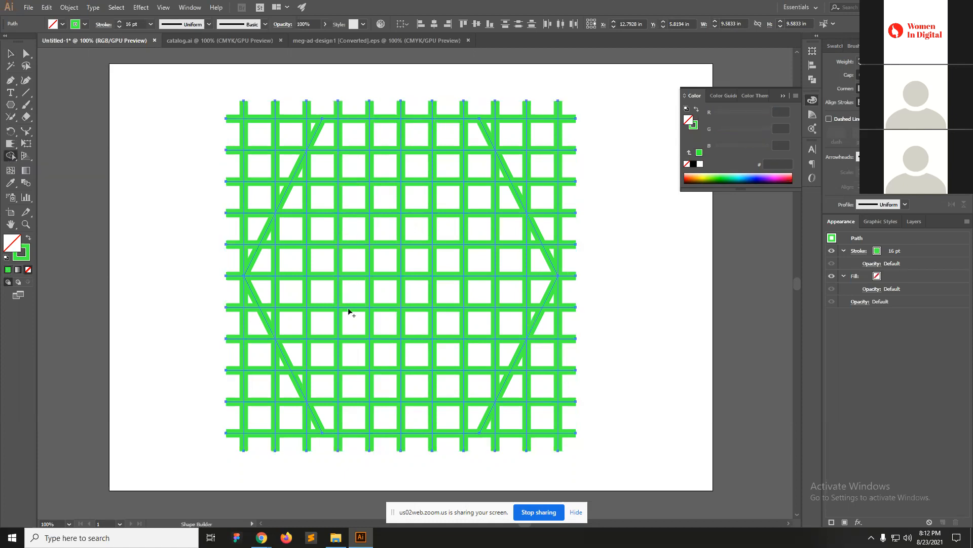
{"action": "left_click_drag", "start_coordinate": [329, 147], "coordinate": [326, 235]}
{"action": "left_click_drag", "start_coordinate": [327, 266], "coordinate": [325, 261]}
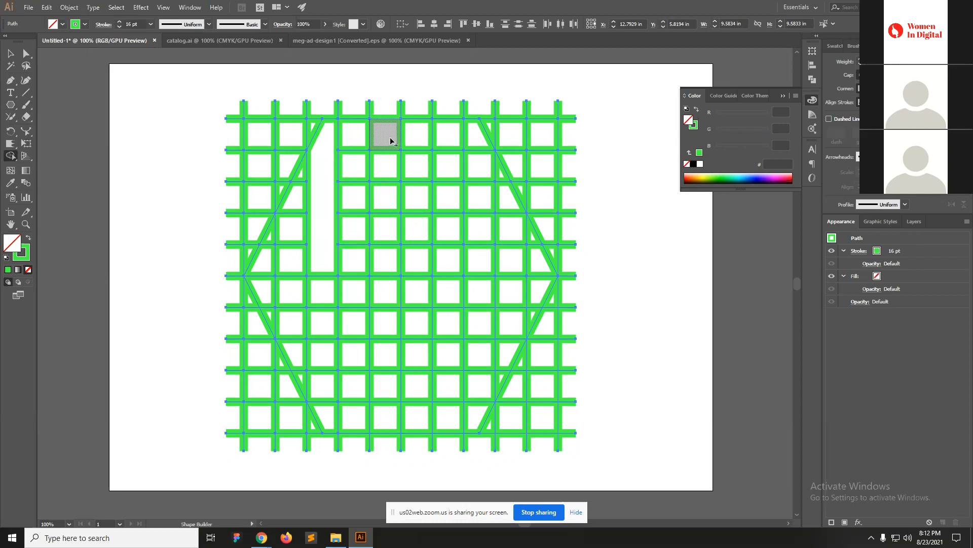
{"action": "left_click_drag", "start_coordinate": [389, 140], "coordinate": [383, 287]}
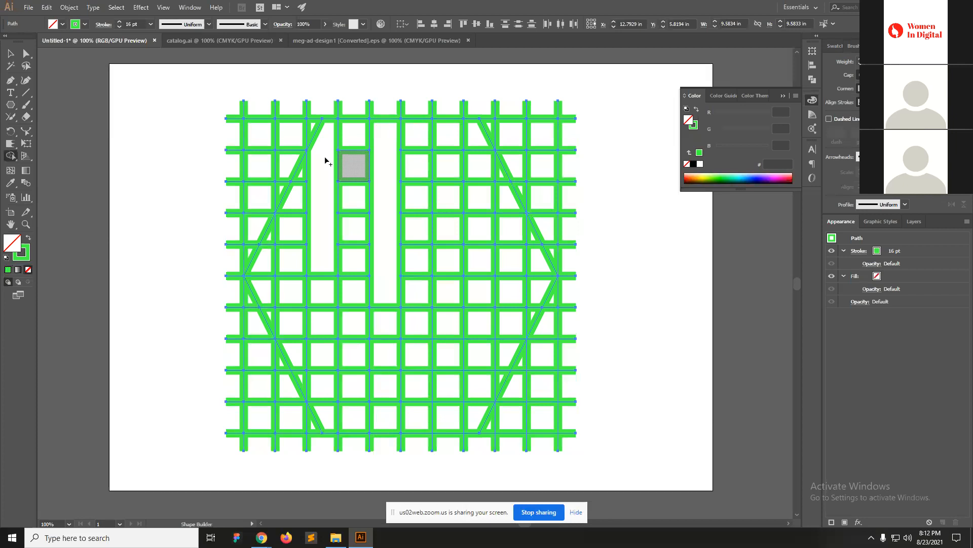
Remove the protruding line ends above and right of the grid, and extend the six-cell bar into a hooked, b-like shape with the Shape Builder.
{"action": "mouse_move", "coordinate": [221, 97]}
{"action": "left_mouse_down"}
{"action": "mouse_move", "coordinate": [288, 108]}
{"action": "mouse_move", "coordinate": [590, 105]}
{"action": "mouse_move", "coordinate": [586, 395]}
{"action": "mouse_move", "coordinate": [576, 460]}
{"action": "mouse_move", "coordinate": [569, 98]}
{"action": "left_mouse_up"}
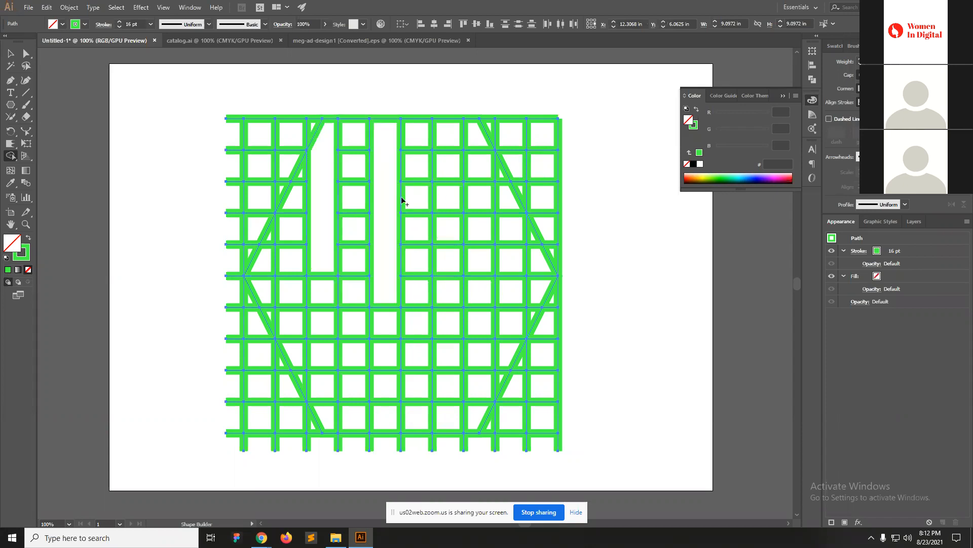
{"action": "mouse_move", "coordinate": [394, 199]}
{"action": "left_mouse_down"}
{"action": "mouse_move", "coordinate": [508, 200]}
{"action": "mouse_move", "coordinate": [499, 350]}
{"action": "mouse_move", "coordinate": [410, 355]}
{"action": "left_mouse_up"}
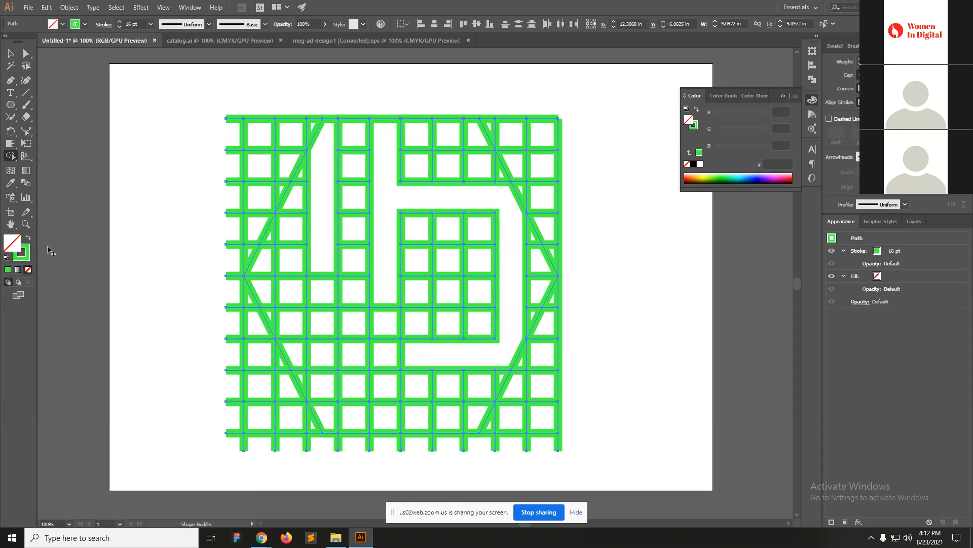
Select only the merged b-like shape and swap its stroke and fill so it becomes solid green.
{"action": "left_click", "coordinate": [28, 237]}
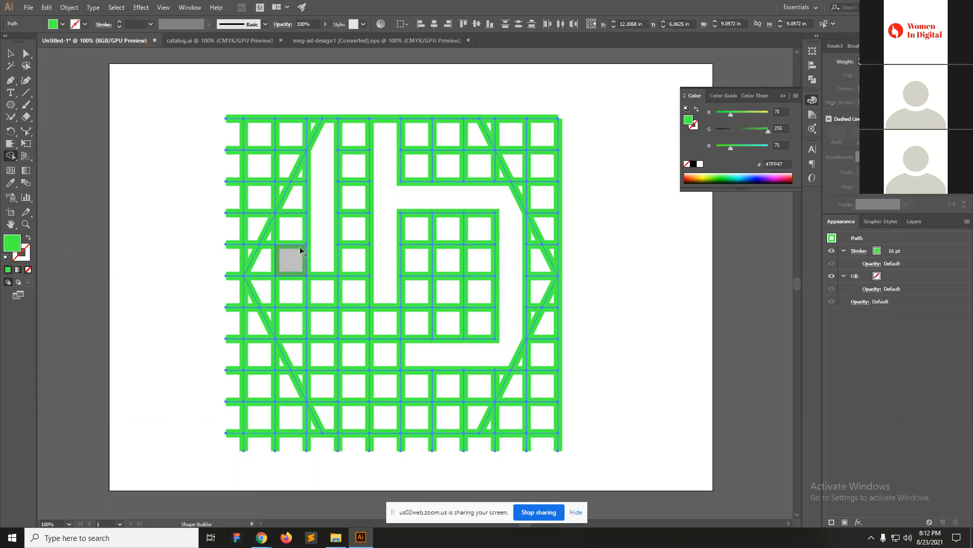
{"action": "key", "text": "ctrl+shift+a"}
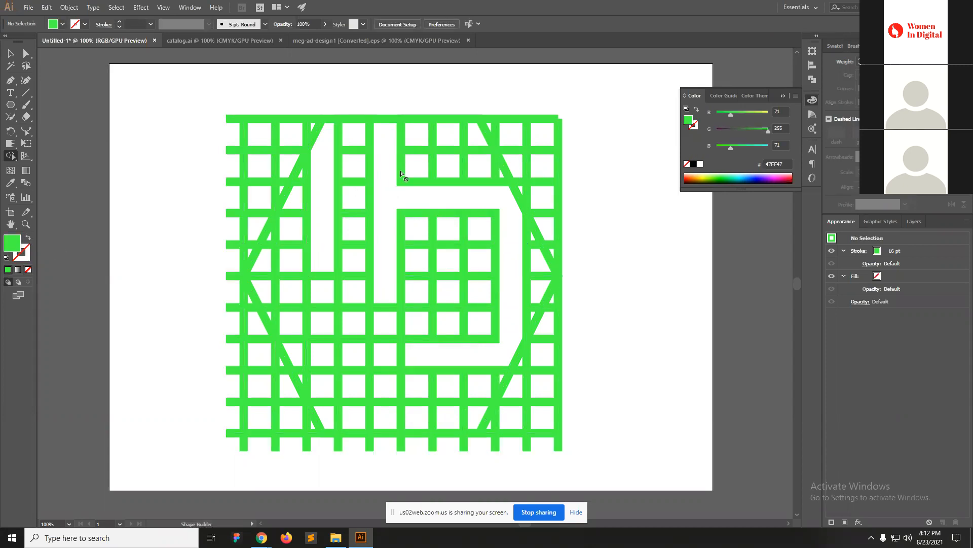
{"action": "key", "text": "v"}
{"action": "left_click", "coordinate": [383, 123]}
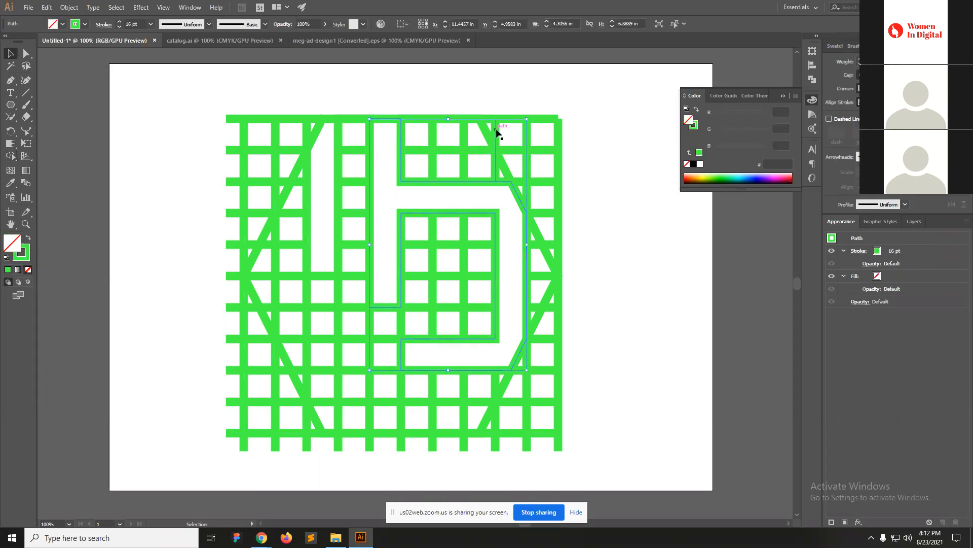
{"action": "left_click", "coordinate": [28, 237]}
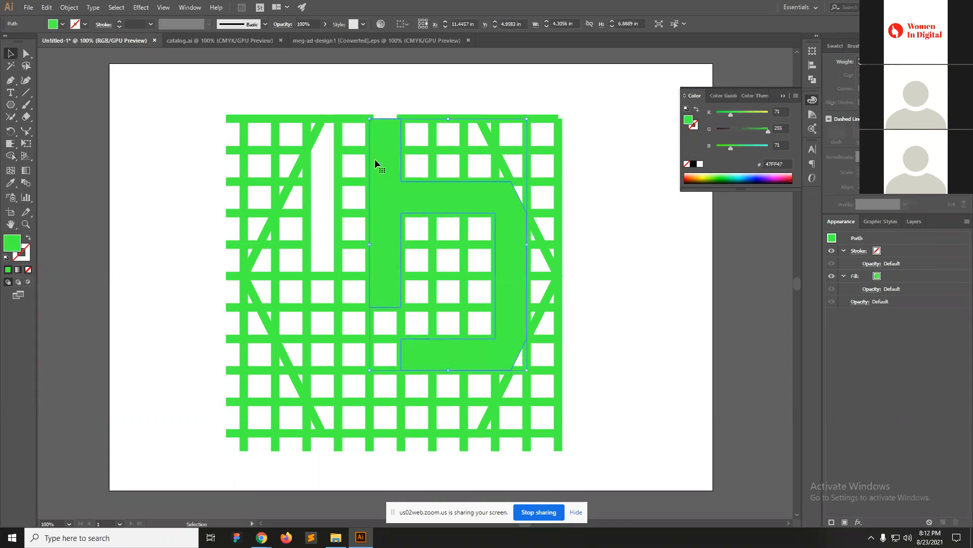
Try moving the solid green shape off the grid to the right, and undo the move.
{"action": "left_click", "coordinate": [675, 279]}
{"action": "left_click_drag", "start_coordinate": [391, 217], "coordinate": [654, 209]}
{"action": "left_click_drag", "start_coordinate": [635, 299], "coordinate": [419, 294]}
{"action": "key", "text": "ctrl+z"}
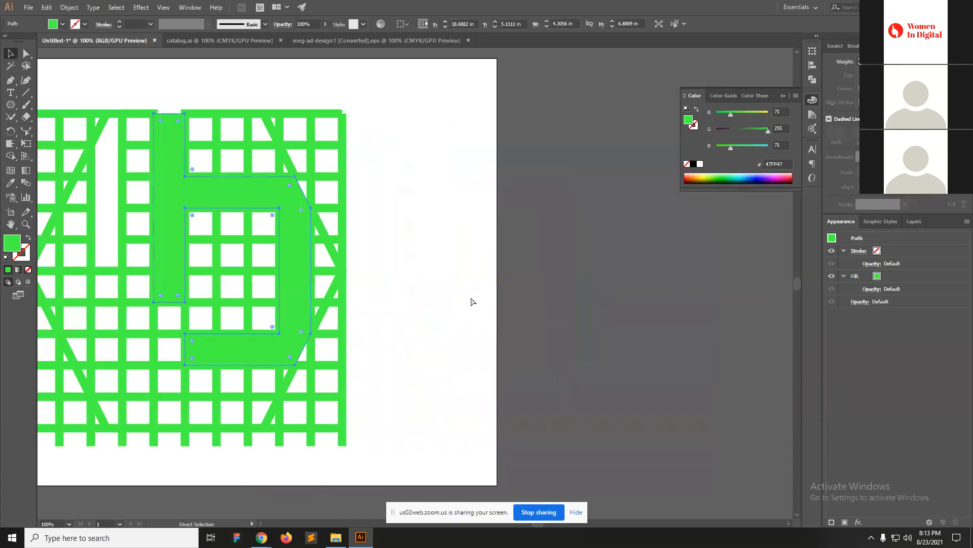
{"action": "left_click_drag", "start_coordinate": [347, 280], "coordinate": [667, 280]}
{"action": "left_click_drag", "start_coordinate": [512, 272], "coordinate": [378, 276]}
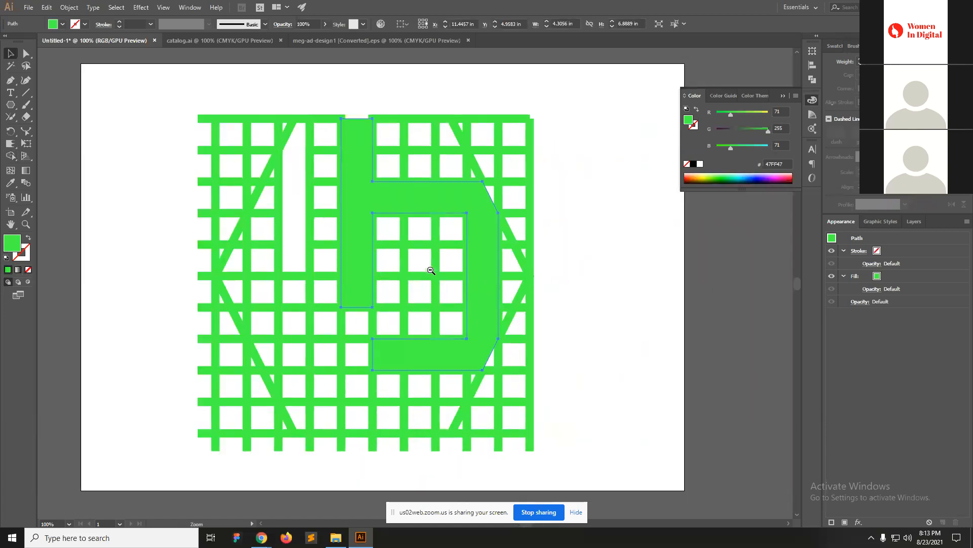
Open the Pathfinder options, then select the grid, hexagon and filled shape together and delete them to clear the artboard.
{"action": "key", "text": "ctrl+minus"}
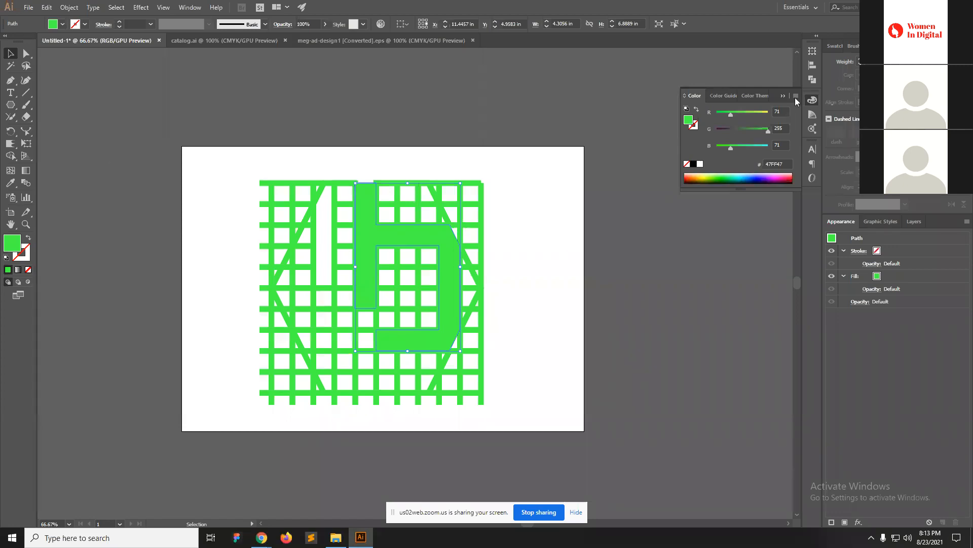
{"action": "left_click", "coordinate": [813, 80]}
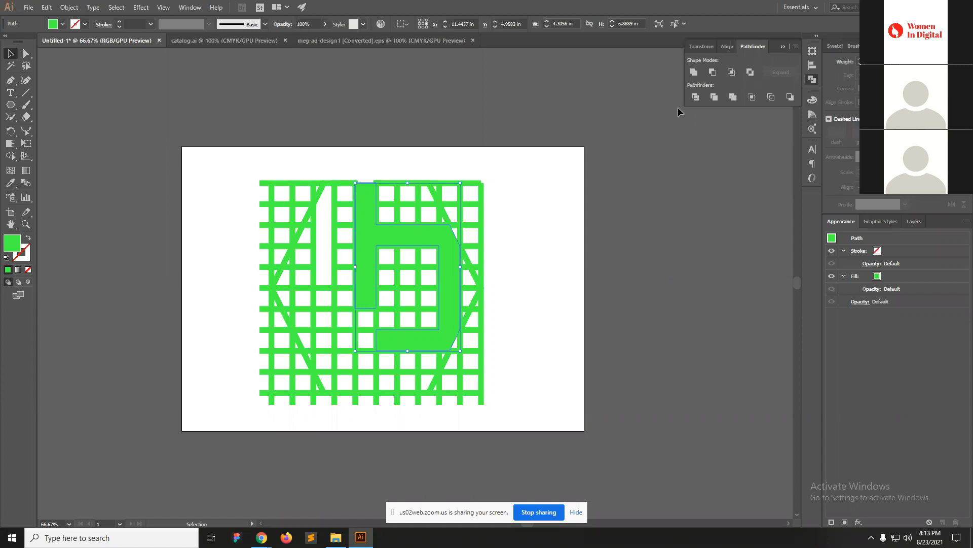
{"action": "left_click", "coordinate": [649, 164]}
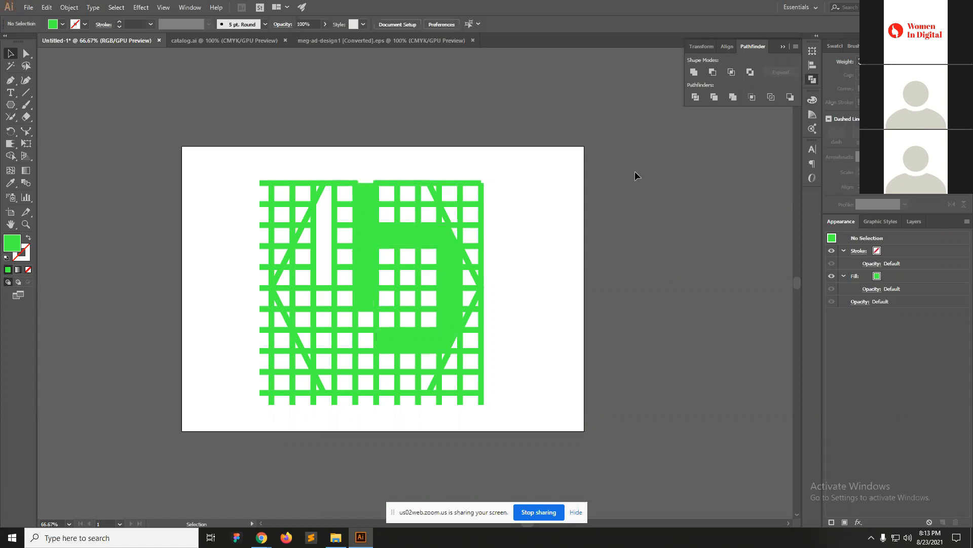
{"action": "left_click_drag", "start_coordinate": [288, 151], "coordinate": [519, 478]}
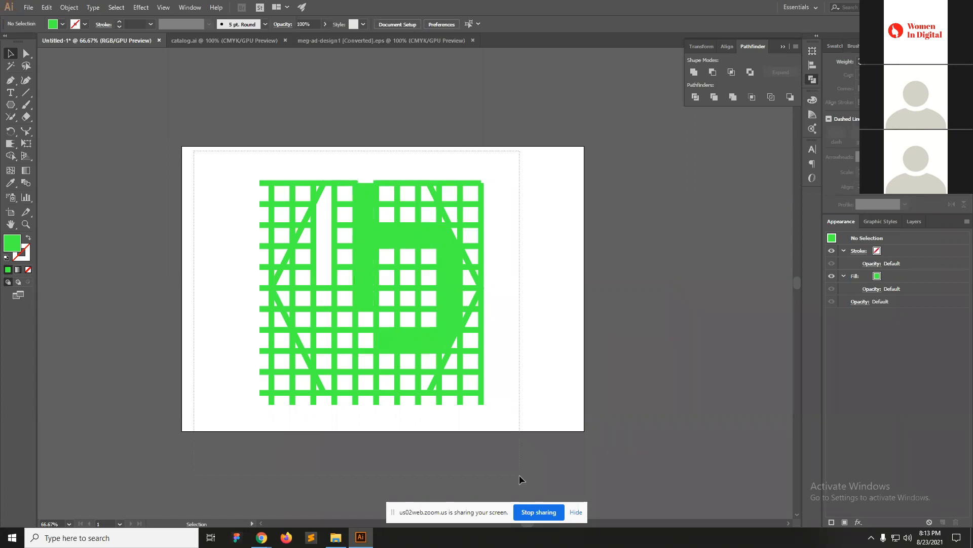
{"action": "key", "text": "Delete"}
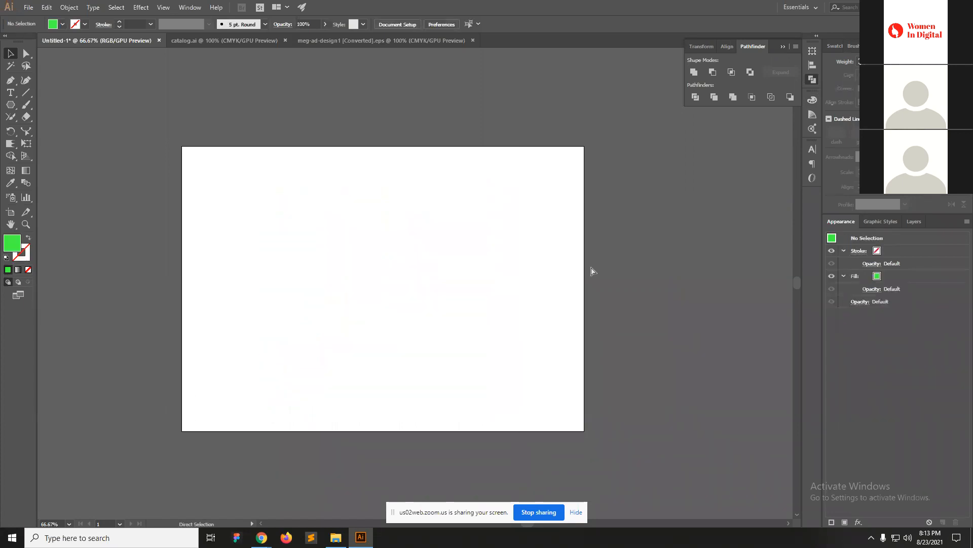
Draw a solid green hexagon about 8.46 × 7.32 in with the Polygon tool and position it on the empty artboard.
{"action": "left_click", "coordinate": [352, 272], "text": "ctrl"}
{"action": "left_click_drag", "start_coordinate": [450, 302], "coordinate": [335, 269]}
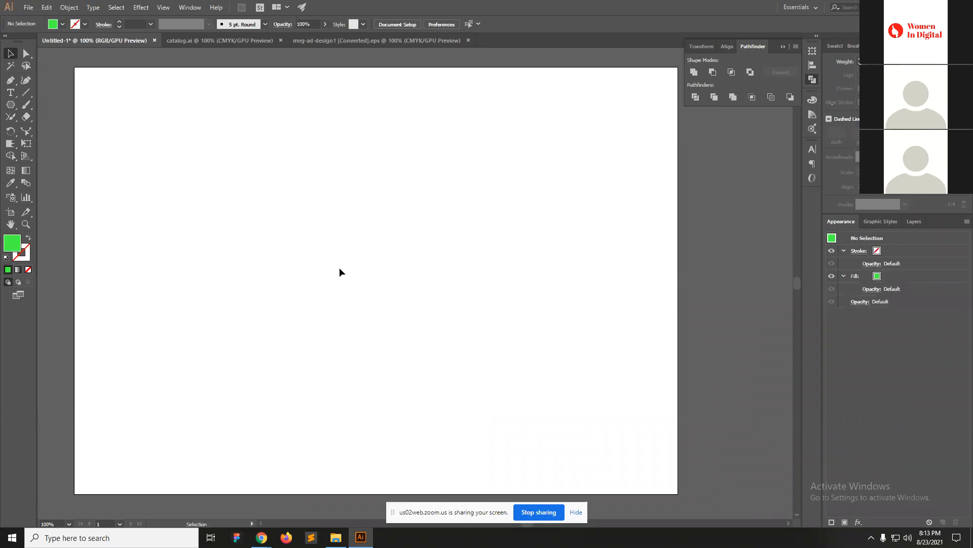
{"action": "left_click", "coordinate": [10, 105]}
{"action": "left_click_drag", "start_coordinate": [267, 150], "coordinate": [387, 248]}
{"action": "key", "text": "v"}
{"action": "left_click_drag", "start_coordinate": [321, 209], "coordinate": [394, 324]}
Duplicate the hexagon repeatedly to the right at equal offsets to form a row of seven overlapping hexagons.
{"action": "left_click_drag", "start_coordinate": [317, 229], "coordinate": [336, 235]}
{"action": "key", "text": "a"}
{"action": "key", "text": "shift+Right"}
{"action": "key", "text": "shift+Right"}
{"action": "key", "text": "shift+Right"}
{"action": "key", "text": "shift+Right"}
{"action": "key", "text": "shift+Right"}
{"action": "key", "text": "shift+Right"}
{"action": "key", "text": "shift+Right"}
{"action": "key", "text": "shift+Right"}
{"action": "key", "text": "shift+Right"}
{"action": "key", "text": "shift+Right"}
{"action": "key", "text": "shift+Right"}
{"action": "key", "text": "shift+Right"}
{"action": "key", "text": "shift+Right"}
{"action": "key", "text": "shift+Right"}
{"action": "key", "text": "shift+Right"}
{"action": "key", "text": "shift+Right"}
{"action": "key", "text": "shift+Right"}
{"action": "key", "text": "shift+Right"}
{"action": "key", "text": "shift+Right"}
{"action": "key", "text": "shift+Right"}
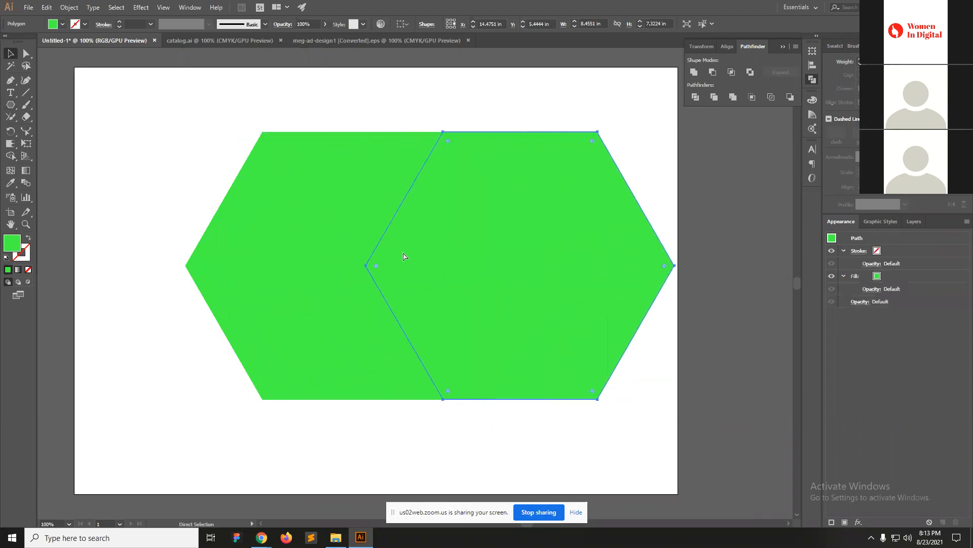
Swap fill and stroke on all the hexagons to make green outlines, and draw a horizontal line through their centres.
{"action": "key", "text": "v"}
{"action": "left_click_drag", "start_coordinate": [195, 174], "coordinate": [579, 334]}
{"action": "key", "text": "ctrl+alt+b"}
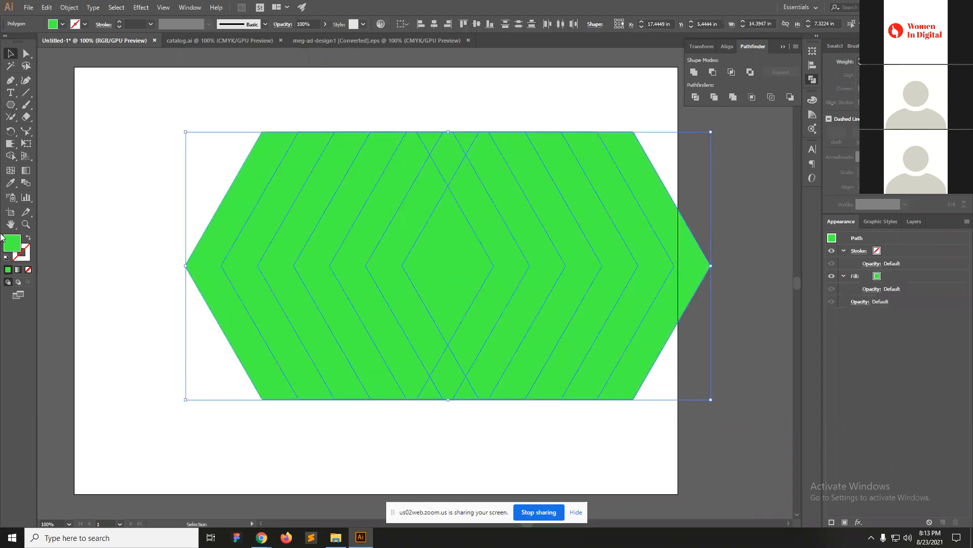
{"action": "left_click", "coordinate": [28, 239]}
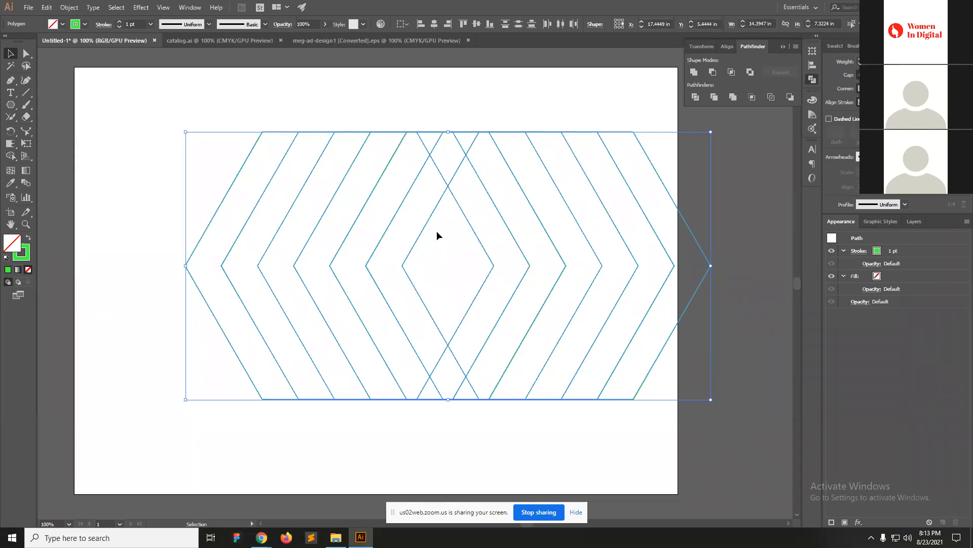
{"action": "left_click", "coordinate": [25, 92]}
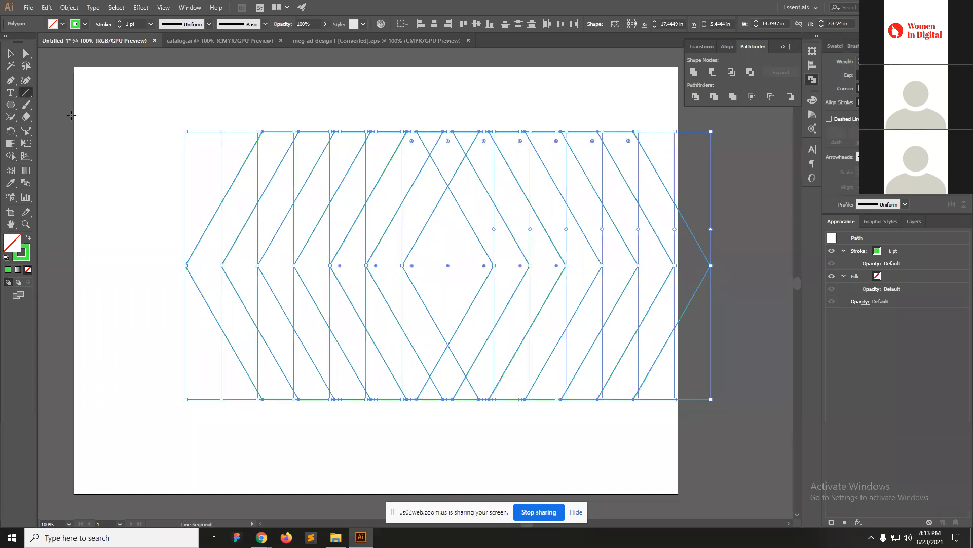
{"action": "left_click_drag", "start_coordinate": [170, 265], "coordinate": [732, 277]}
Select all the outlines and the line, and merge the halves of alternate strips left of centre into three chevrons with the Shape Builder.
{"action": "key", "text": "v"}
{"action": "left_click_drag", "start_coordinate": [161, 180], "coordinate": [591, 288]}
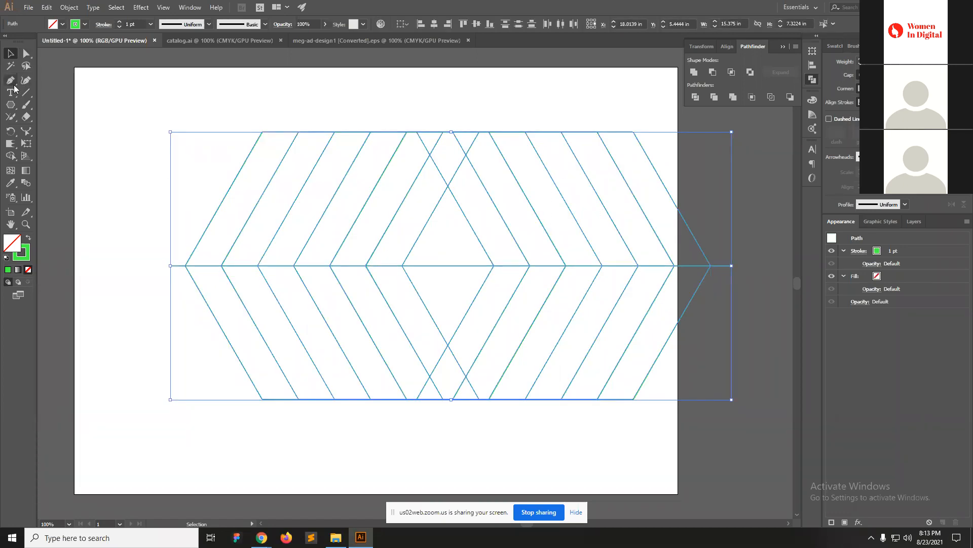
{"action": "left_click", "coordinate": [10, 155]}
{"action": "mouse_move", "coordinate": [272, 161]}
{"action": "left_mouse_down"}
{"action": "mouse_move", "coordinate": [232, 210]}
{"action": "mouse_move", "coordinate": [218, 289]}
{"action": "mouse_move", "coordinate": [228, 304]}
{"action": "left_mouse_up"}
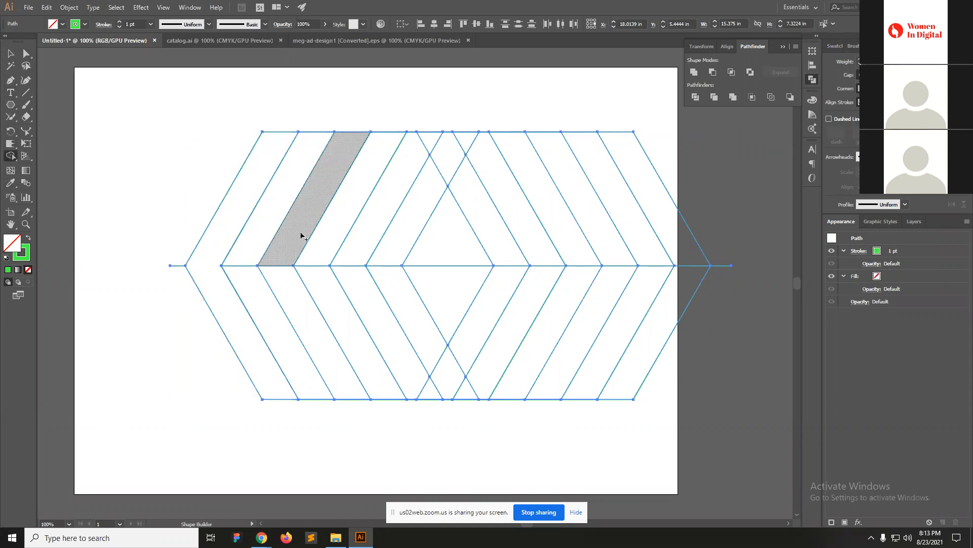
{"action": "mouse_move", "coordinate": [290, 259]}
{"action": "left_mouse_down"}
{"action": "mouse_move", "coordinate": [280, 290]}
{"action": "mouse_move", "coordinate": [300, 309]}
{"action": "left_mouse_up"}
{"action": "mouse_move", "coordinate": [375, 220]}
{"action": "left_mouse_down"}
{"action": "mouse_move", "coordinate": [353, 283]}
{"action": "mouse_move", "coordinate": [369, 309]}
{"action": "left_mouse_up"}
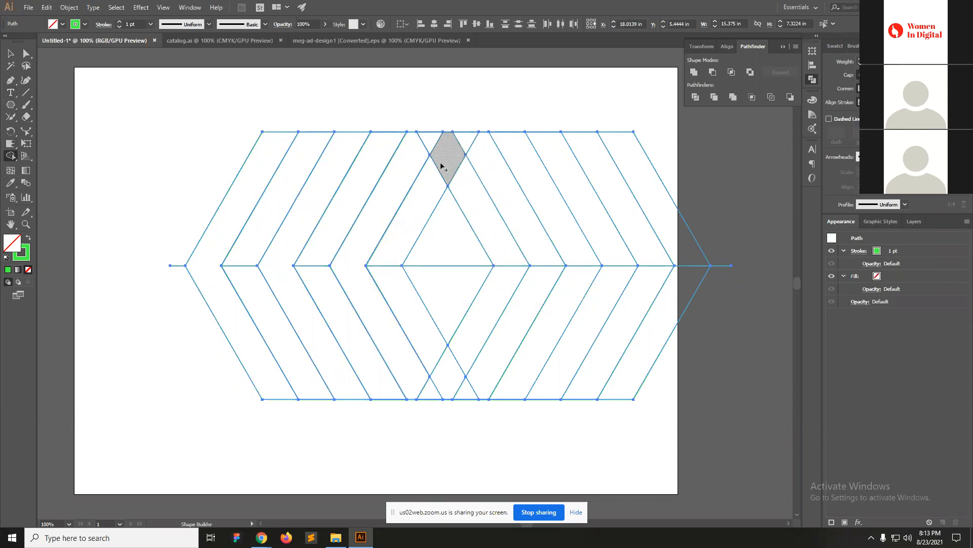
Merge the halves of alternate strips right of centre into three chevrons, and join the two halves of the central diamond.
{"action": "mouse_move", "coordinate": [626, 166]}
{"action": "left_mouse_down"}
{"action": "mouse_move", "coordinate": [674, 239]}
{"action": "mouse_move", "coordinate": [671, 304]}
{"action": "mouse_move", "coordinate": [673, 250]}
{"action": "left_mouse_up"}
{"action": "mouse_move", "coordinate": [589, 200]}
{"action": "left_mouse_down"}
{"action": "mouse_move", "coordinate": [618, 270]}
{"action": "mouse_move", "coordinate": [605, 303]}
{"action": "left_mouse_up"}
{"action": "mouse_move", "coordinate": [517, 204]}
{"action": "left_mouse_down"}
{"action": "mouse_move", "coordinate": [537, 284]}
{"action": "mouse_move", "coordinate": [519, 319]}
{"action": "left_mouse_up"}
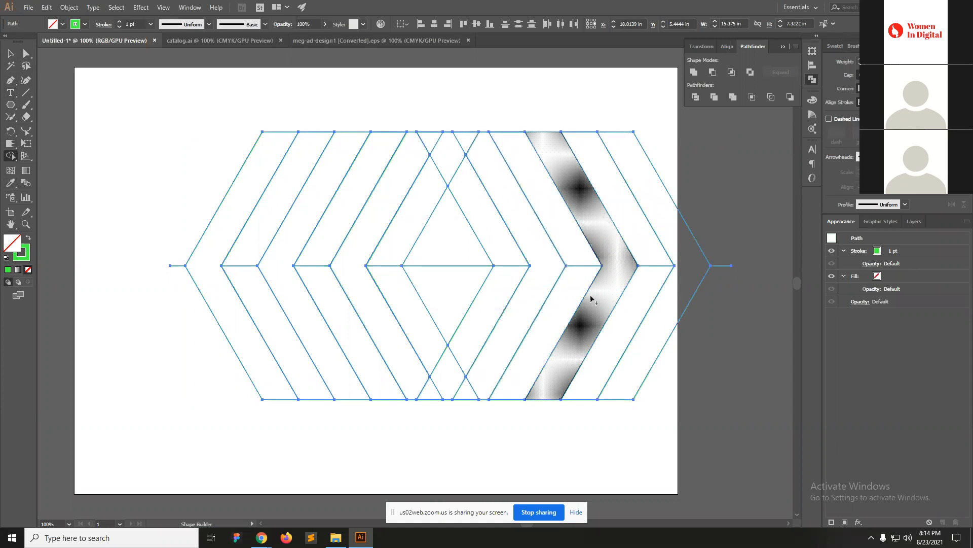
{"action": "left_click_drag", "start_coordinate": [456, 239], "coordinate": [445, 303]}
Use the Shape Builder to erase the connecting segments between the three left chevrons and the line stub at the far left.
{"action": "key", "text": "v"}
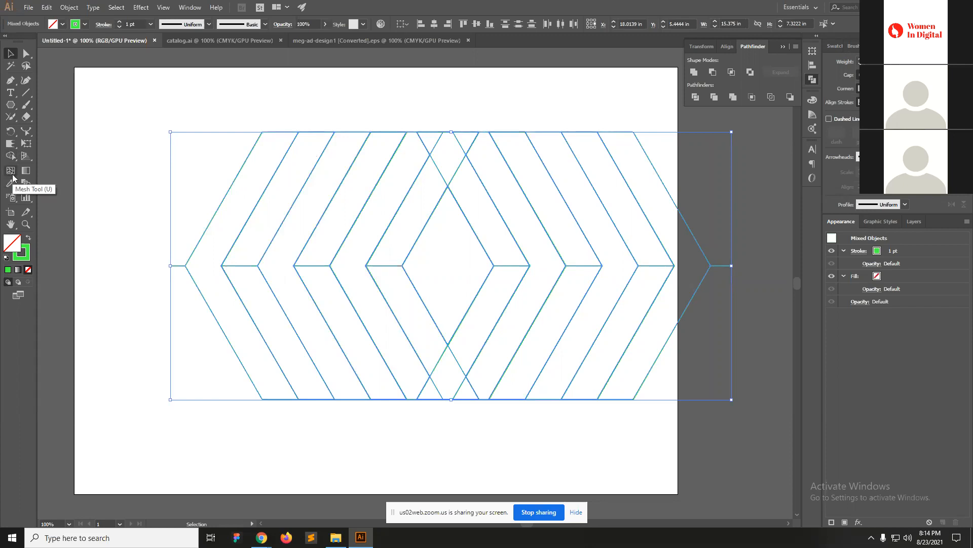
{"action": "left_click", "coordinate": [10, 156]}
{"action": "mouse_move", "coordinate": [317, 126]}
{"action": "left_mouse_down"}
{"action": "mouse_move", "coordinate": [273, 191]}
{"action": "mouse_move", "coordinate": [246, 269]}
{"action": "mouse_move", "coordinate": [315, 395]}
{"action": "mouse_move", "coordinate": [349, 437]}
{"action": "left_mouse_up"}
{"action": "left_click", "coordinate": [173, 265], "text": "alt"}
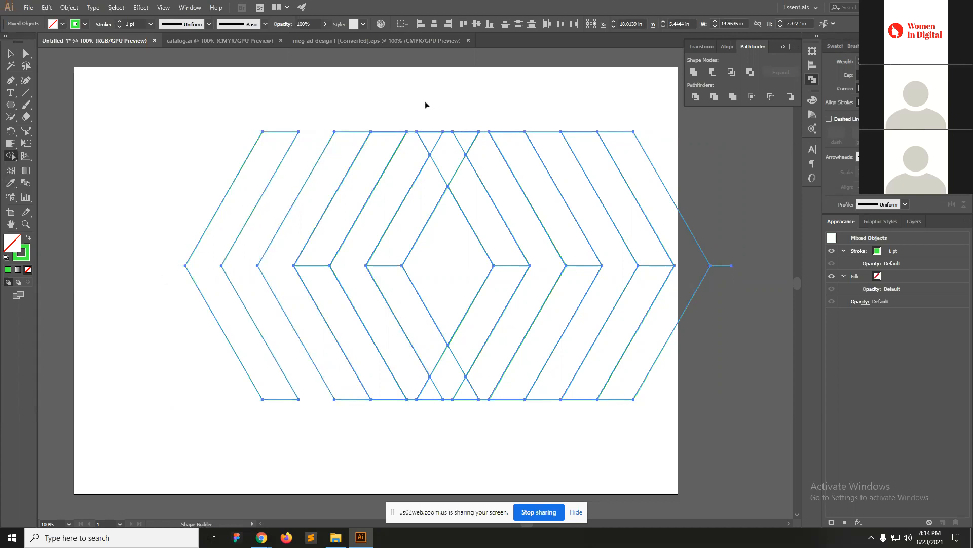
{"action": "mouse_move", "coordinate": [403, 124]}
{"action": "left_mouse_down"}
{"action": "mouse_move", "coordinate": [331, 239]}
{"action": "mouse_move", "coordinate": [327, 311]}
{"action": "mouse_move", "coordinate": [388, 402]}
{"action": "mouse_move", "coordinate": [467, 431]}
{"action": "left_mouse_up"}
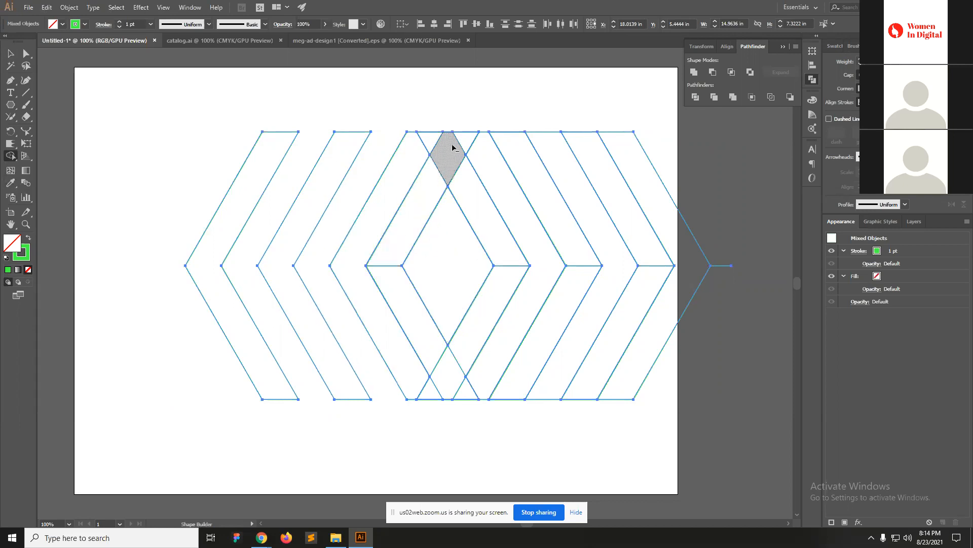
Erase the segments around the central diamond and merge the four small triangles above and below it into the neighbouring chevrons.
{"action": "left_click_drag", "start_coordinate": [447, 158], "coordinate": [396, 276]}
{"action": "left_click_drag", "start_coordinate": [414, 325], "coordinate": [446, 381]}
{"action": "mouse_move", "coordinate": [455, 159]}
{"action": "left_mouse_down"}
{"action": "mouse_move", "coordinate": [500, 255]}
{"action": "mouse_move", "coordinate": [496, 303]}
{"action": "mouse_move", "coordinate": [448, 379]}
{"action": "left_mouse_up"}
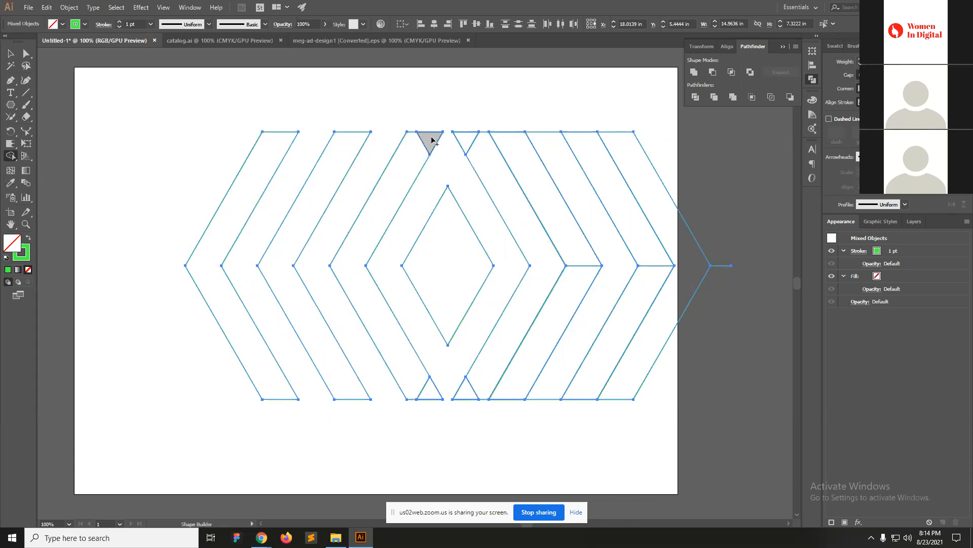
{"action": "mouse_move", "coordinate": [354, 278]}
{"action": "left_mouse_down"}
{"action": "mouse_move", "coordinate": [419, 387]}
{"action": "mouse_move", "coordinate": [443, 394]}
{"action": "left_mouse_up"}
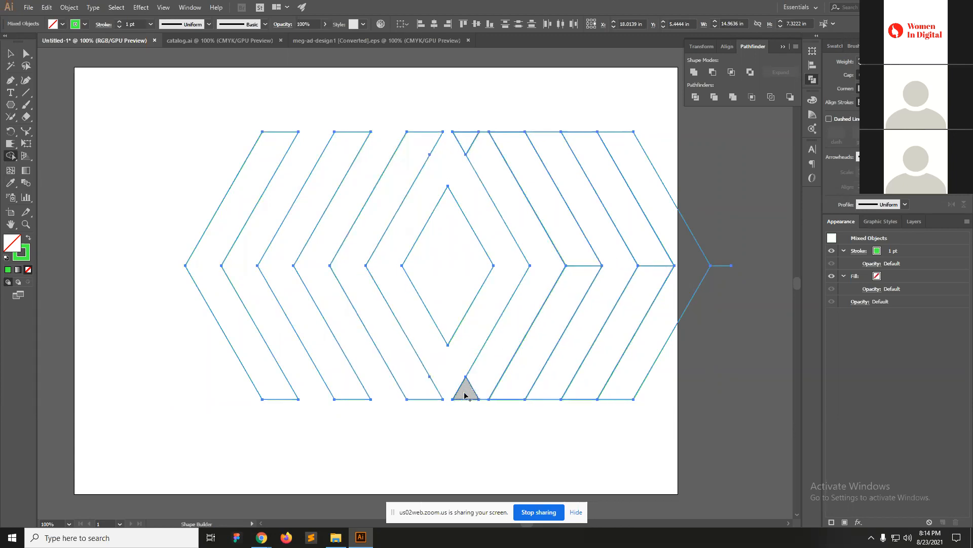
{"action": "left_click_drag", "start_coordinate": [482, 169], "coordinate": [463, 135]}
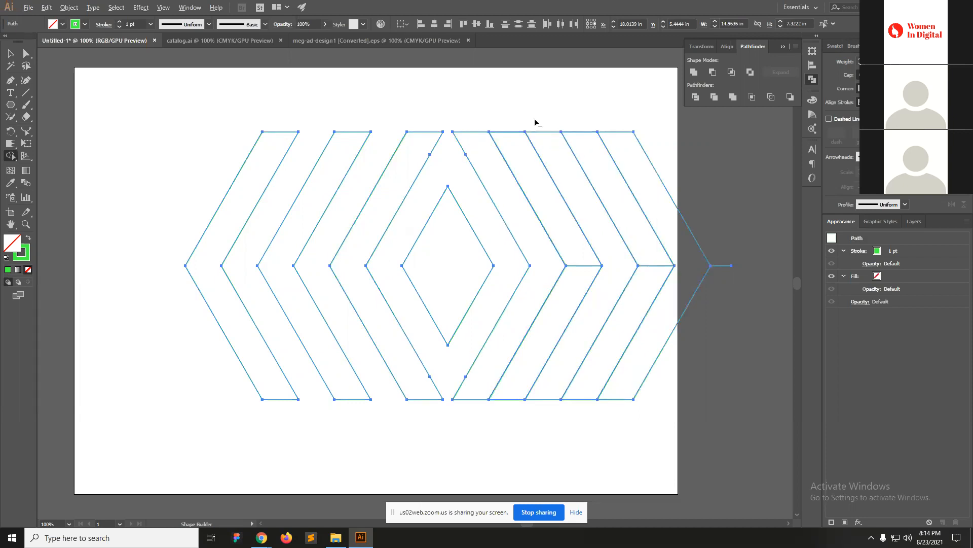
Erase the connecting segments between the three right chevrons with the Shape Builder.
{"action": "mouse_move", "coordinate": [508, 123]}
{"action": "left_mouse_down"}
{"action": "mouse_move", "coordinate": [578, 267]}
{"action": "mouse_move", "coordinate": [543, 364]}
{"action": "mouse_move", "coordinate": [507, 409]}
{"action": "left_mouse_up"}
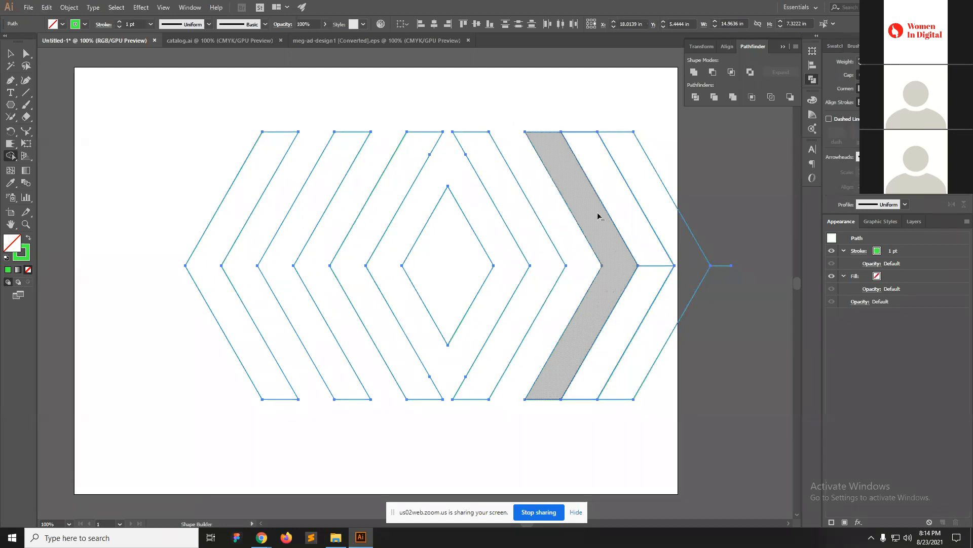
{"action": "left_click_drag", "start_coordinate": [579, 121], "coordinate": [603, 159]}
{"action": "mouse_move", "coordinate": [640, 250]}
{"action": "left_mouse_down"}
{"action": "mouse_move", "coordinate": [639, 306]}
{"action": "mouse_move", "coordinate": [594, 385]}
{"action": "mouse_move", "coordinate": [588, 424]}
{"action": "left_mouse_up"}
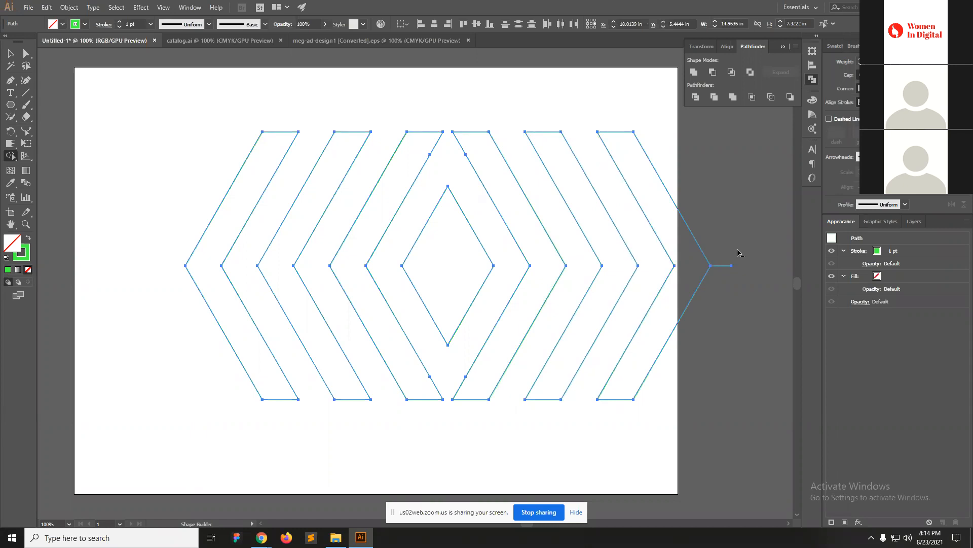
Erase the line stub at the far right and turn the whole pattern's green stroke into a fill without a stroke.
{"action": "left_click", "coordinate": [725, 266], "text": "alt"}
{"action": "key", "text": "v"}
{"action": "key", "text": "ctrl+minus"}
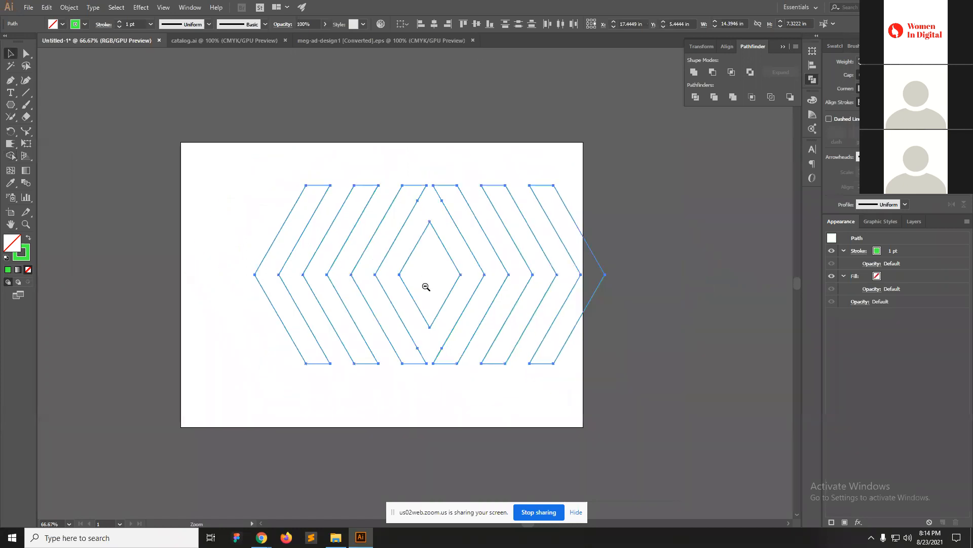
{"action": "left_click_drag", "start_coordinate": [186, 140], "coordinate": [653, 372]}
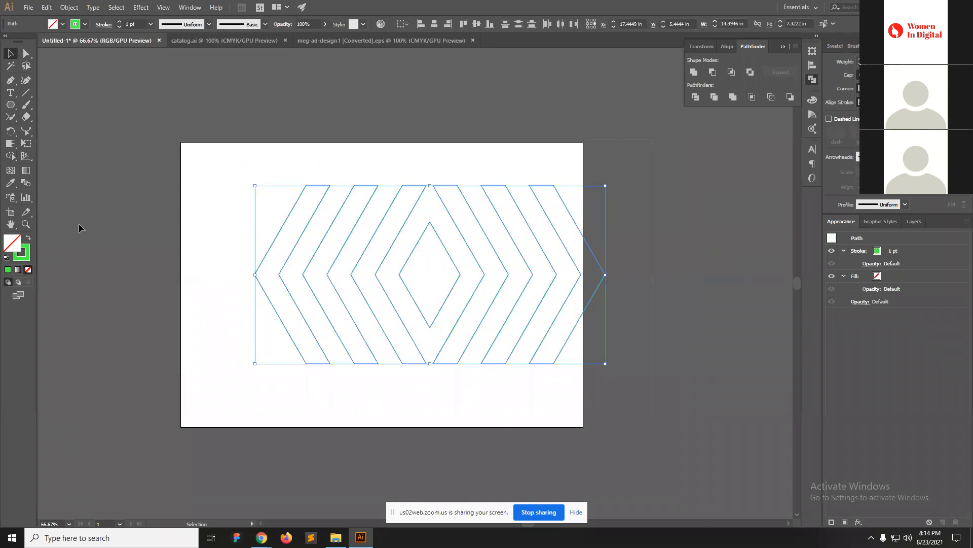
{"action": "left_click", "coordinate": [28, 238]}
{"action": "left_click", "coordinate": [593, 327]}
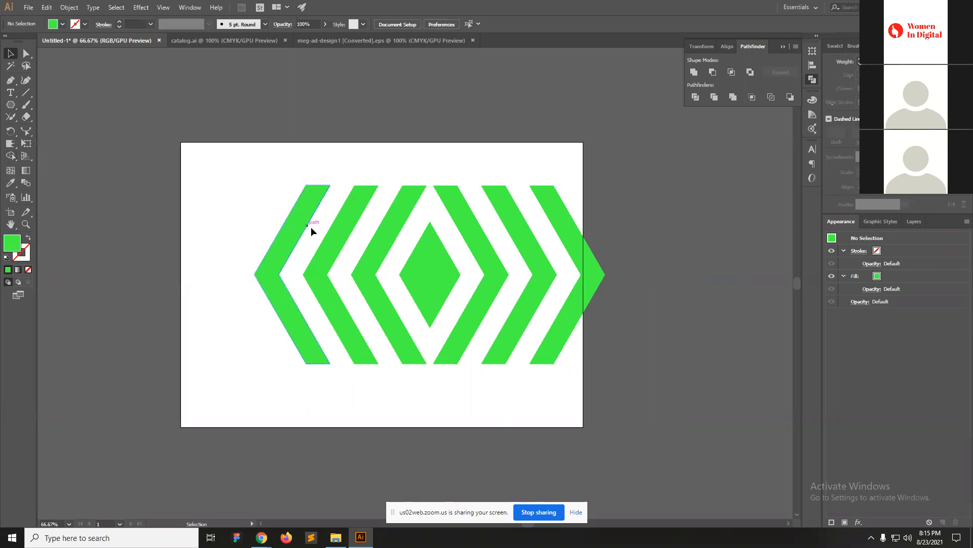
Convert all the green chevrons and the diamond into one Live Paint group with the Live Paint Bucket.
{"action": "left_click", "coordinate": [12, 157]}
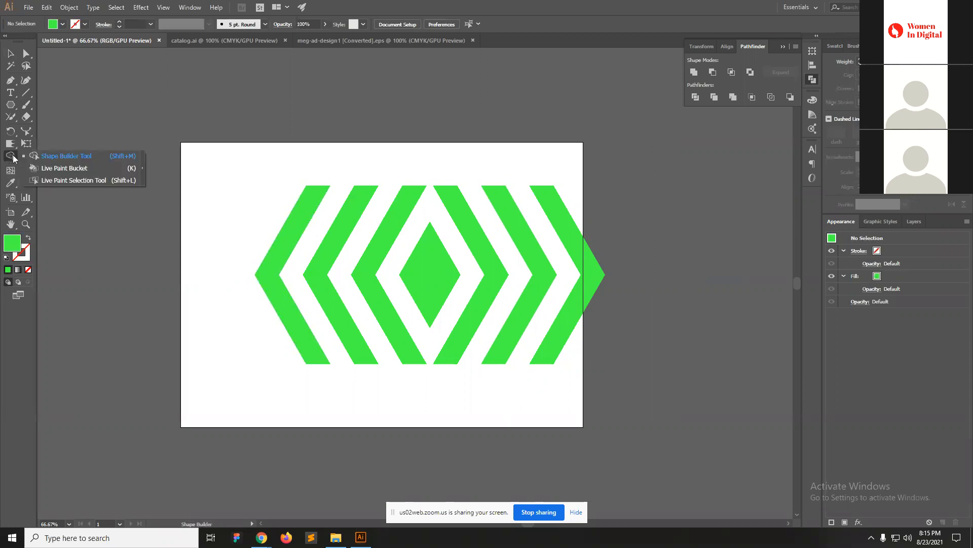
{"action": "left_click", "coordinate": [38, 168]}
{"action": "left_click_drag", "start_coordinate": [227, 186], "coordinate": [647, 313]}
{"action": "key", "text": "ctrl+plus"}
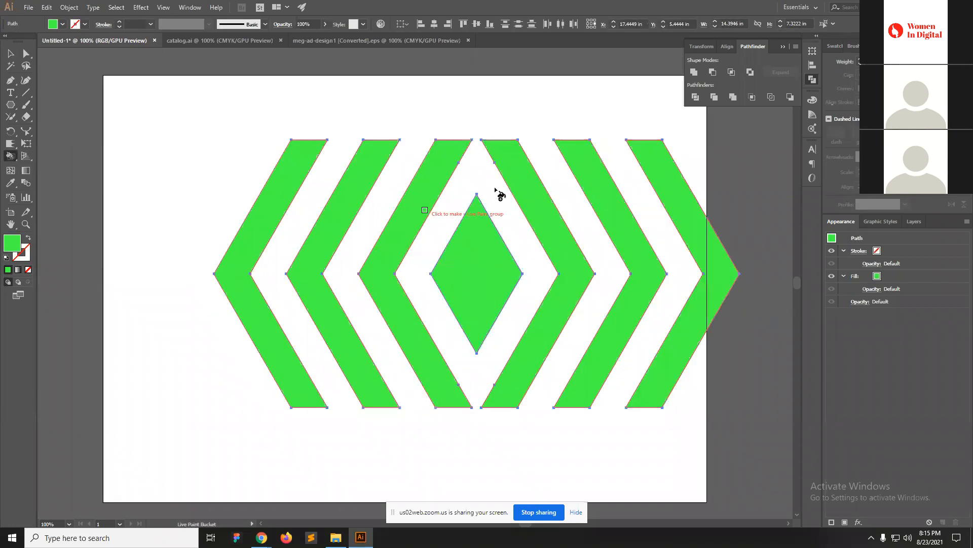
{"action": "left_click", "coordinate": [291, 175]}
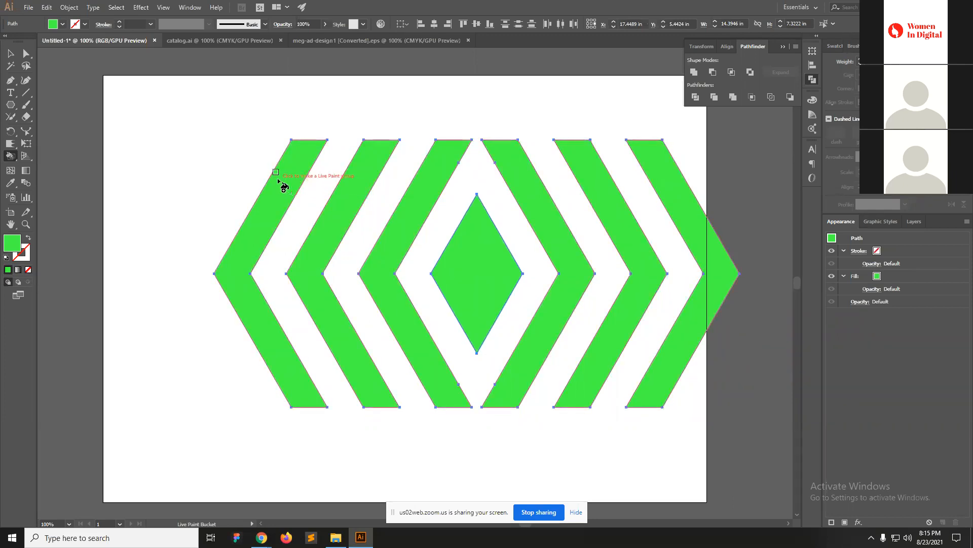
{"action": "left_click", "coordinate": [282, 181]}
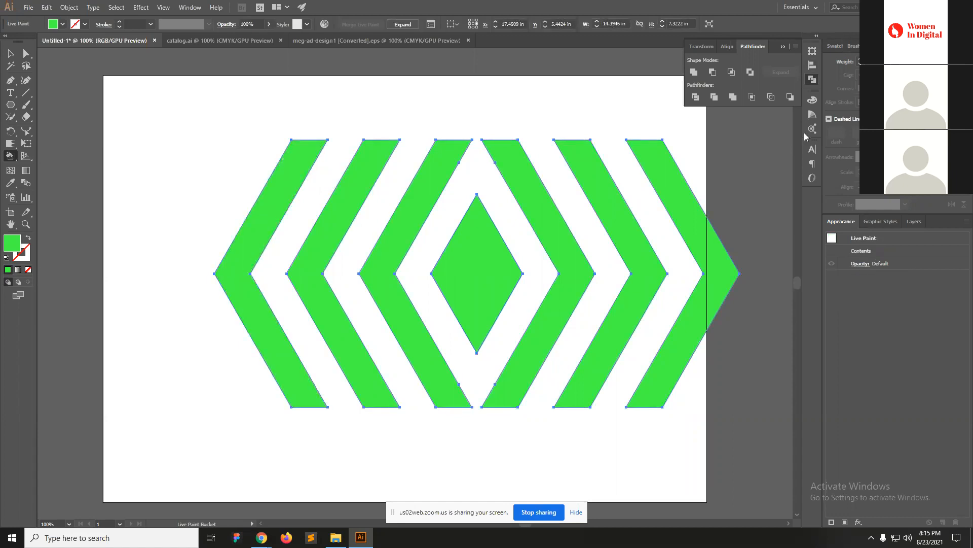
Paint the second chevron from the left yellow with the Live Paint Bucket, using colour EDFF47.
{"action": "left_click", "coordinate": [812, 101]}
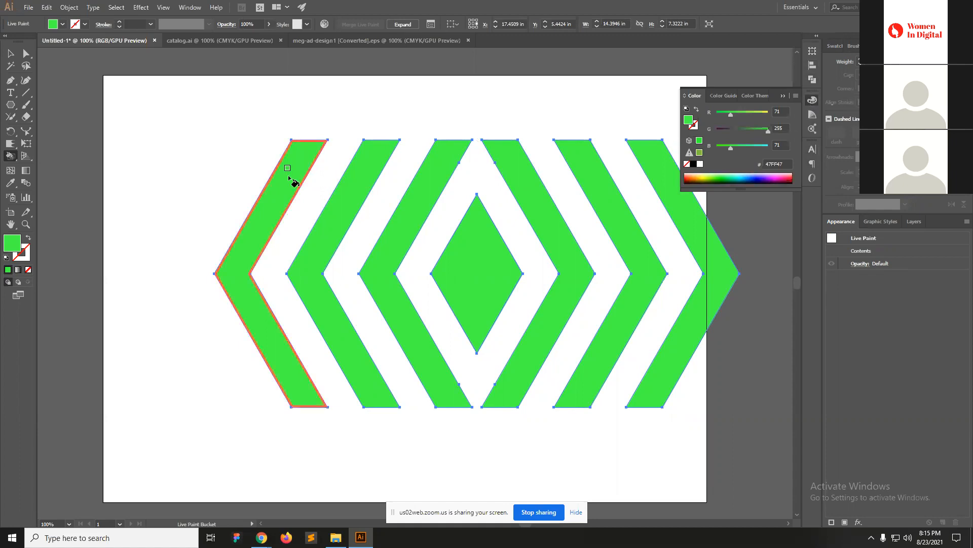
{"action": "scroll", "coordinate": [289, 177], "scroll_direction": "down", "scroll_amount": 1}
{"action": "scroll", "coordinate": [278, 166], "scroll_direction": "up", "scroll_amount": 1}
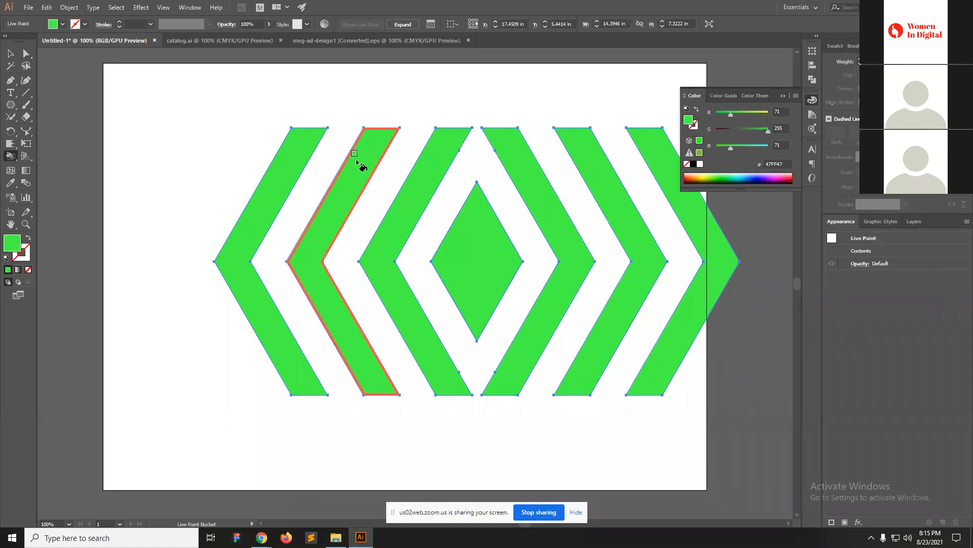
{"action": "left_click_drag", "start_coordinate": [731, 115], "coordinate": [765, 115]}
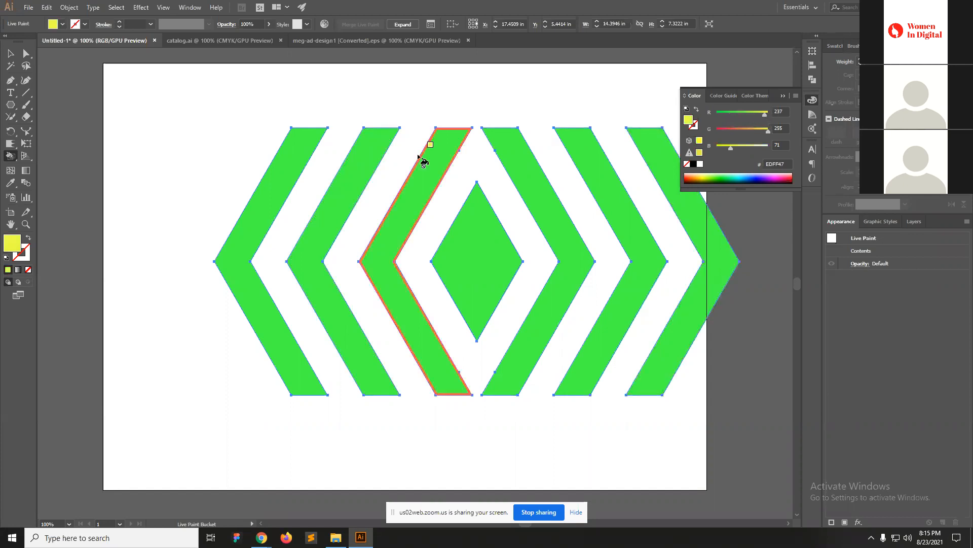
{"action": "left_click", "coordinate": [357, 169]}
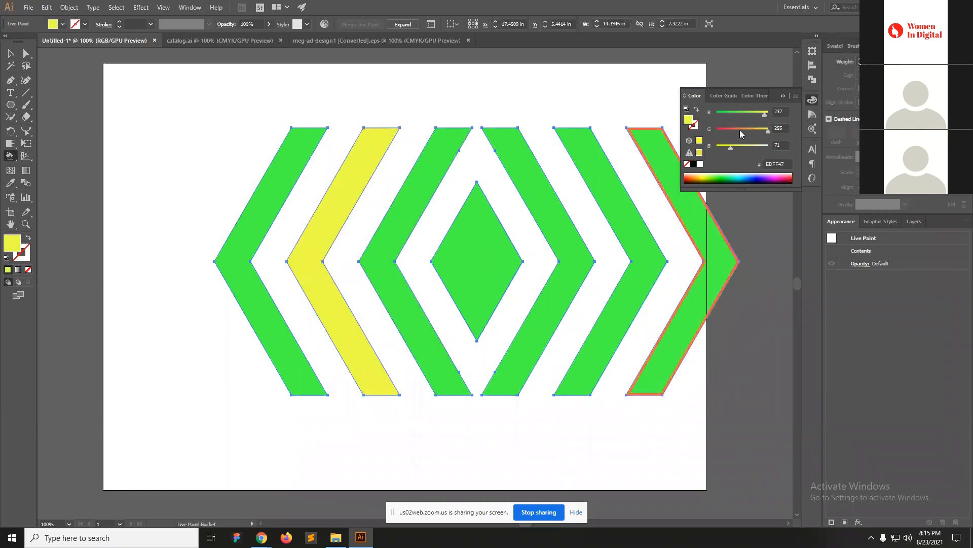
Paint the chevron just left of the diamond red (ED3647) and the one just right of it pink (ED36AB).
{"action": "left_click_drag", "start_coordinate": [741, 131], "coordinate": [728, 131]}
{"action": "left_click", "coordinate": [424, 202]}
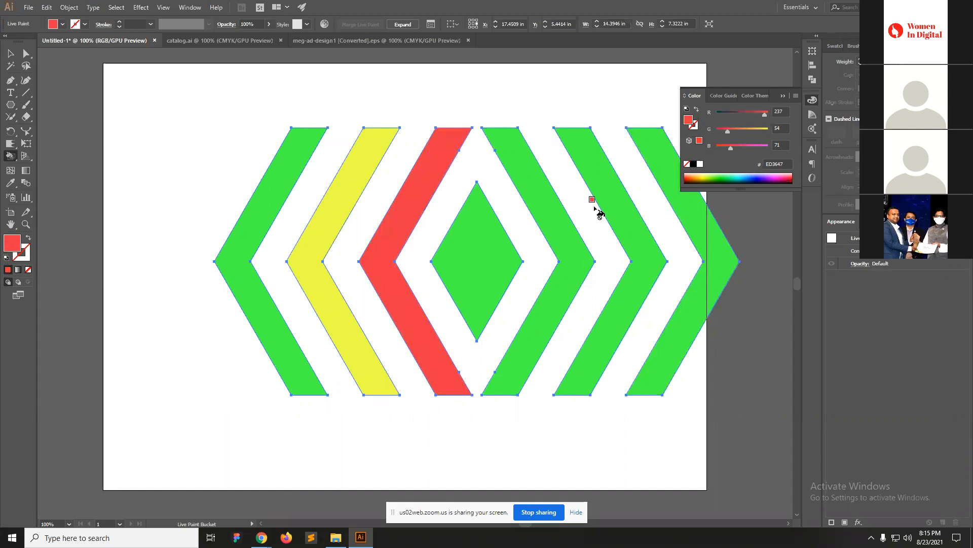
{"action": "left_click", "coordinate": [551, 214]}
{"action": "left_click_drag", "start_coordinate": [741, 147], "coordinate": [751, 148]}
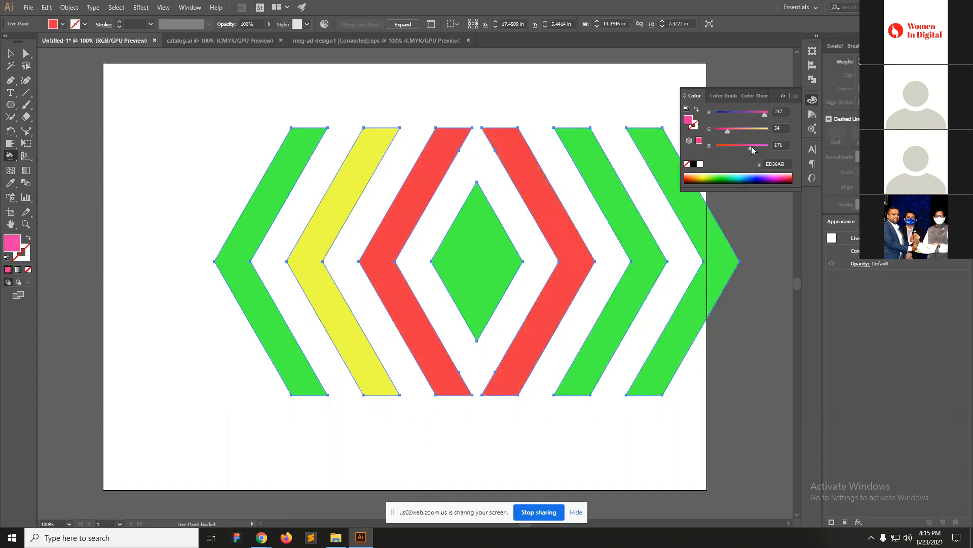
{"action": "left_click", "coordinate": [543, 197]}
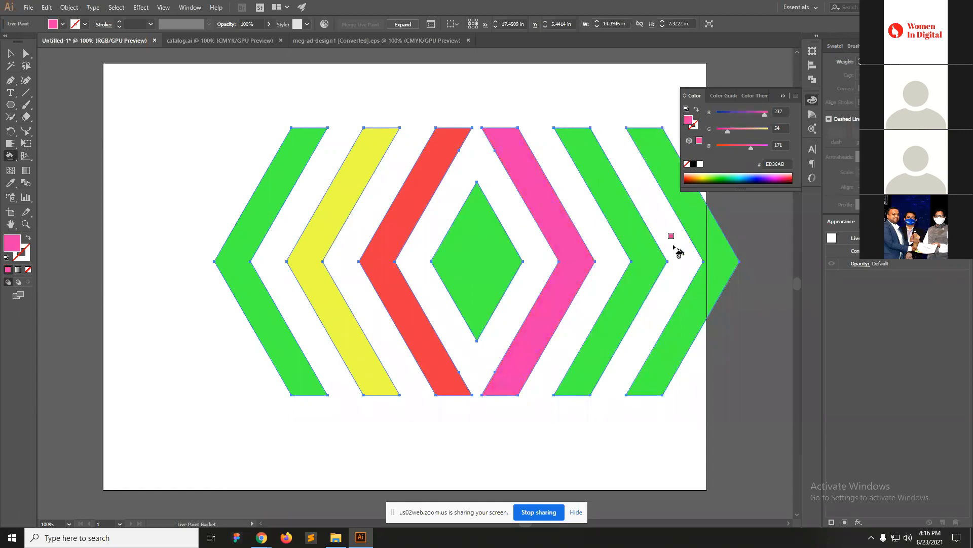
Paint the second chevron from the right blue (2036AB), and the rightmost chevron and the central diamond pink (E036AB).
{"action": "left_click_drag", "start_coordinate": [765, 113], "coordinate": [723, 113]}
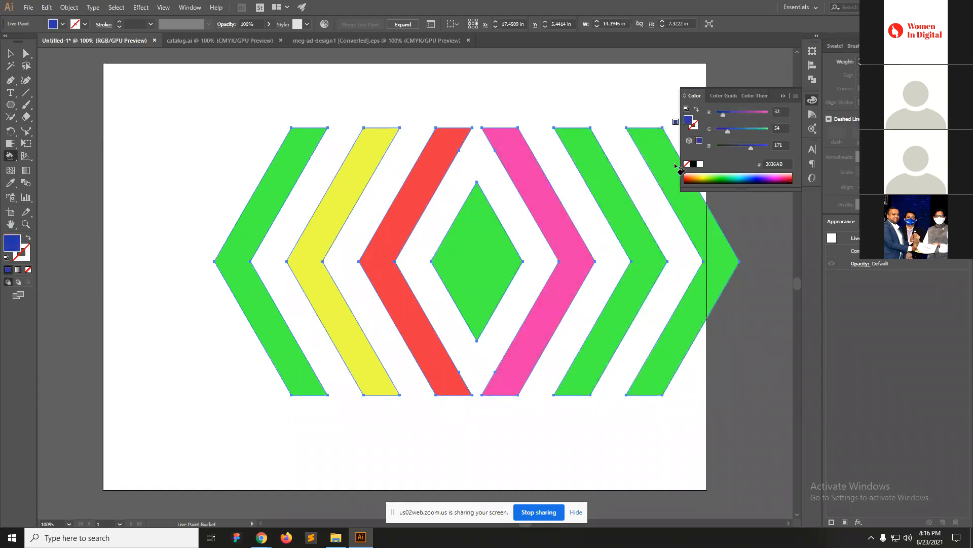
{"action": "left_click", "coordinate": [615, 206]}
{"action": "left_click", "coordinate": [760, 112]}
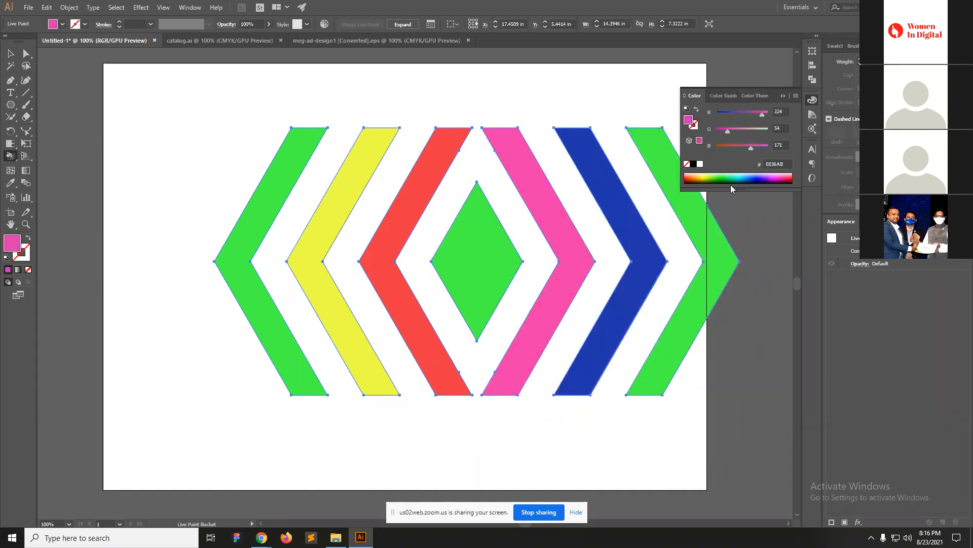
{"action": "left_click", "coordinate": [704, 239]}
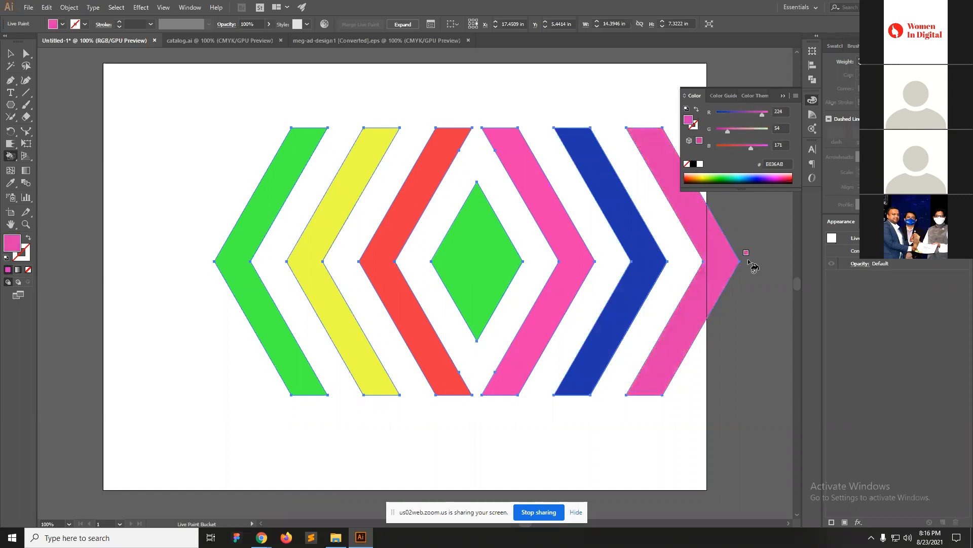
{"action": "left_click", "coordinate": [475, 255]}
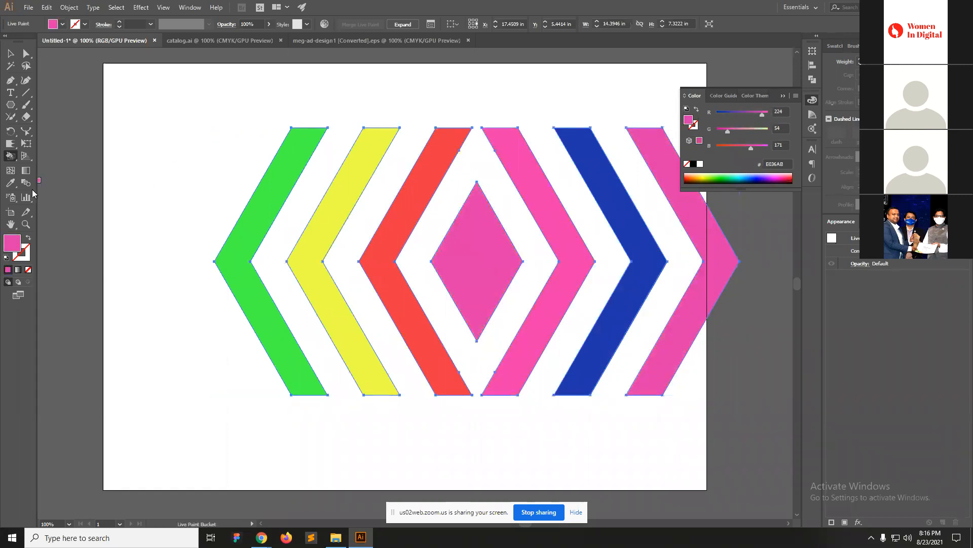
Delete the coloured Live Paint artwork to clear the artboard.
{"action": "left_click", "coordinate": [11, 157]}
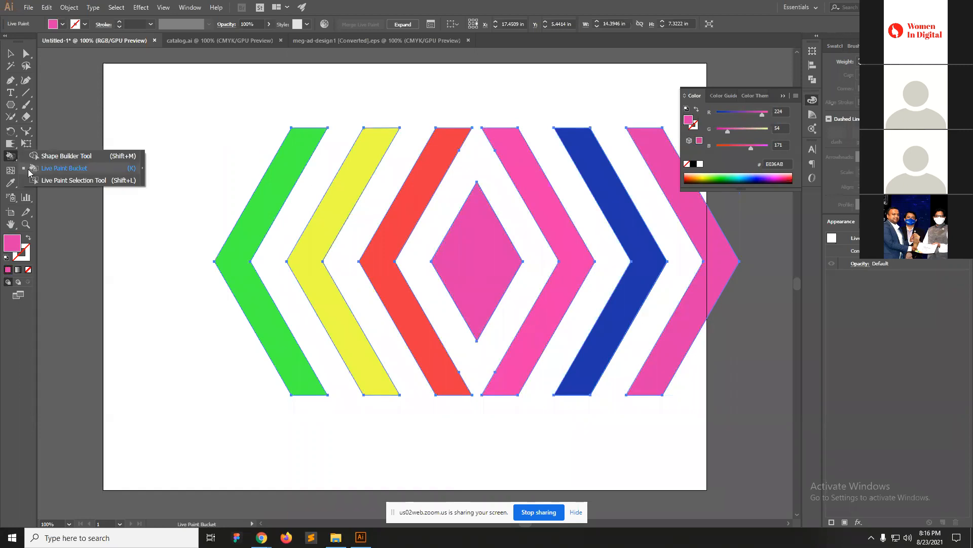
{"action": "left_click", "coordinate": [14, 171]}
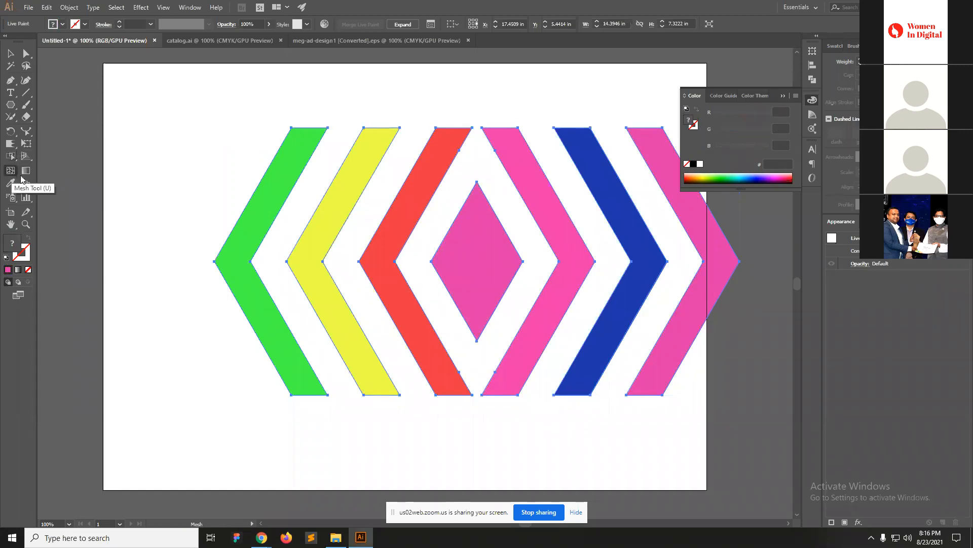
{"action": "key", "text": "v"}
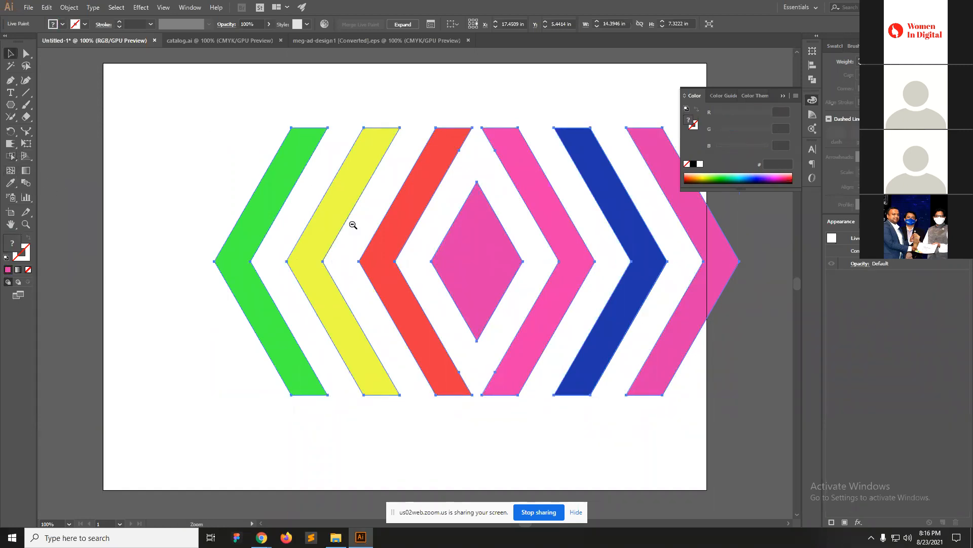
{"action": "key", "text": "ctrl+minus"}
{"action": "left_click", "coordinate": [348, 213]}
{"action": "key", "text": "b"}
{"action": "left_click_drag", "start_coordinate": [307, 210], "coordinate": [695, 398]}
{"action": "key", "text": "v"}
{"action": "key", "text": "Delete"}
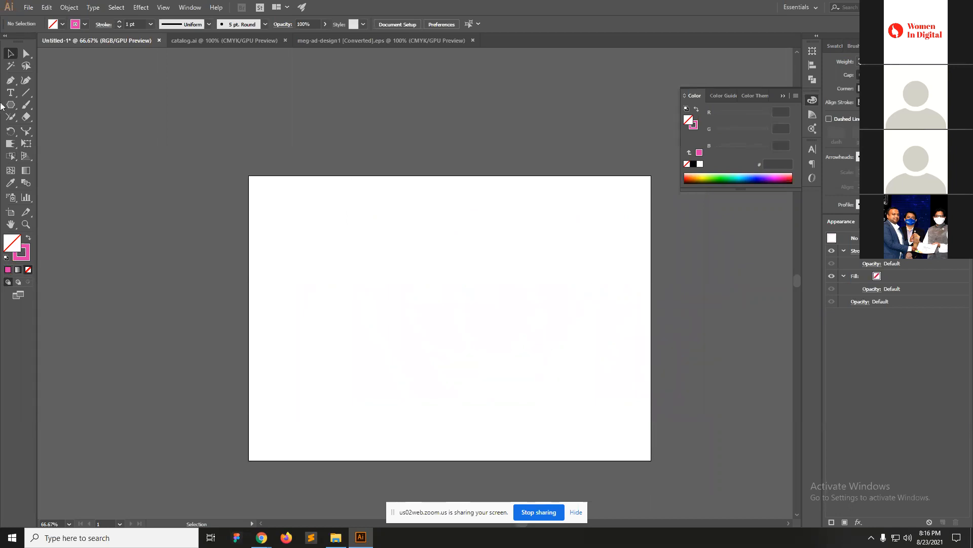
Draw an ellipse about 11.85 by 3.58 in and convert its right anchor point into a sharp corner.
{"action": "key", "text": "l"}
{"action": "left_click_drag", "start_coordinate": [340, 245], "coordinate": [628, 333]}
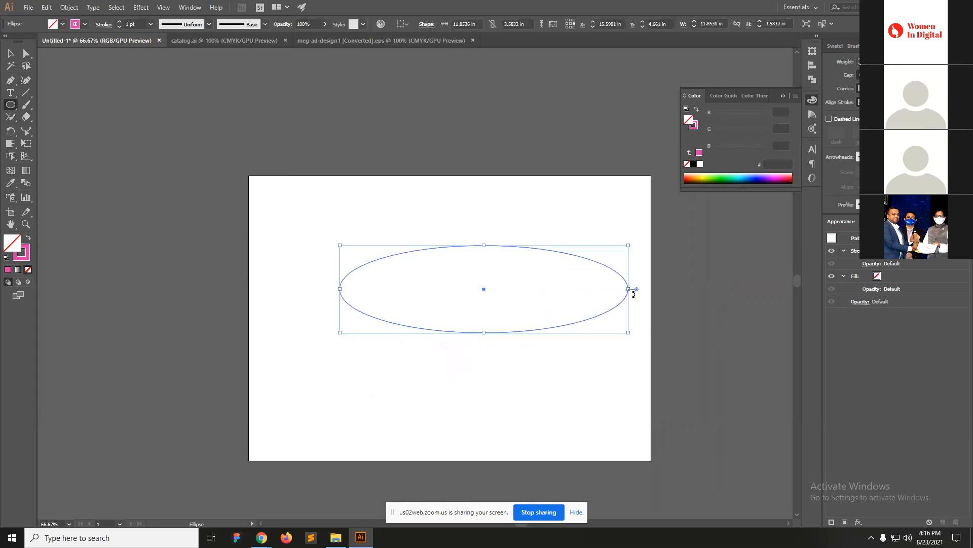
{"action": "left_click", "coordinate": [10, 80]}
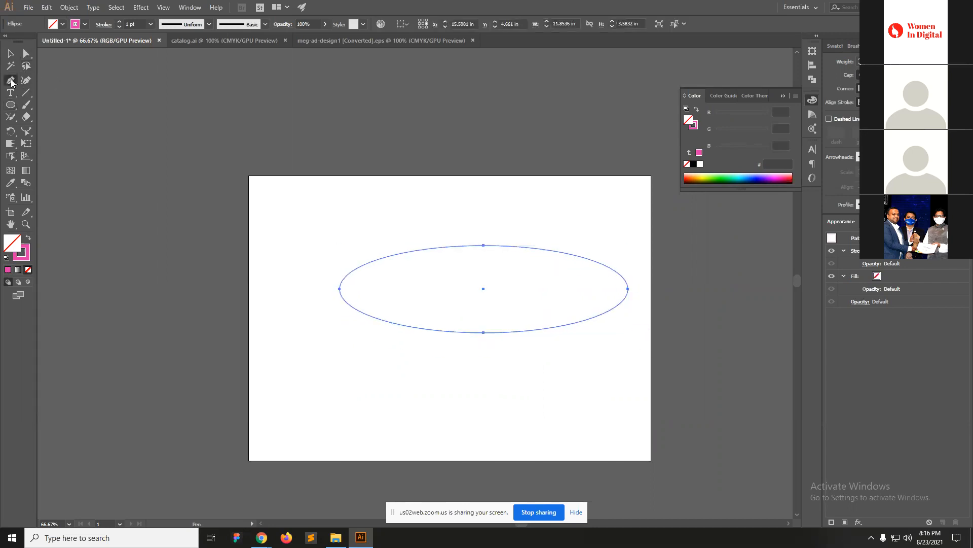
{"action": "left_click", "coordinate": [627, 289]}
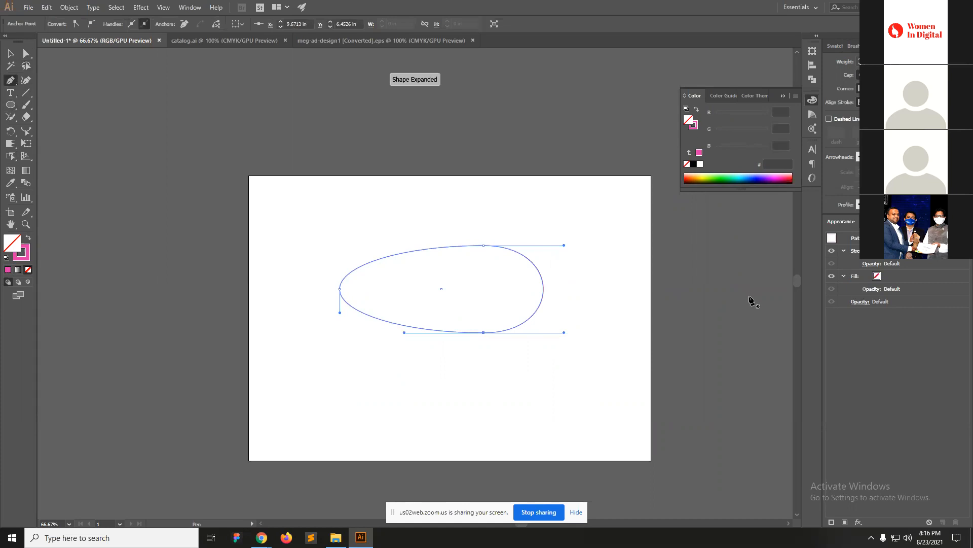
{"action": "key", "text": "ctrl+z"}
{"action": "left_click", "coordinate": [628, 289], "text": "alt"}
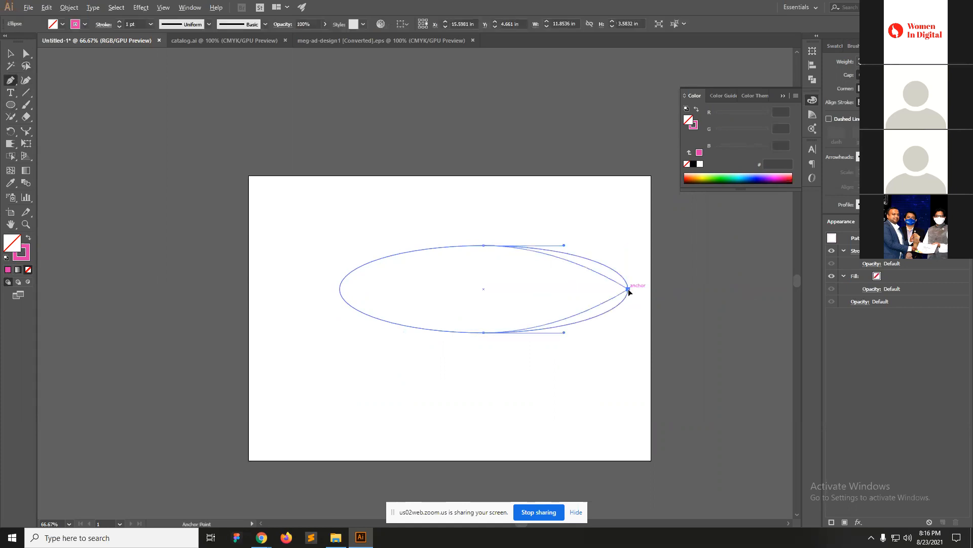
{"action": "key", "text": "v"}
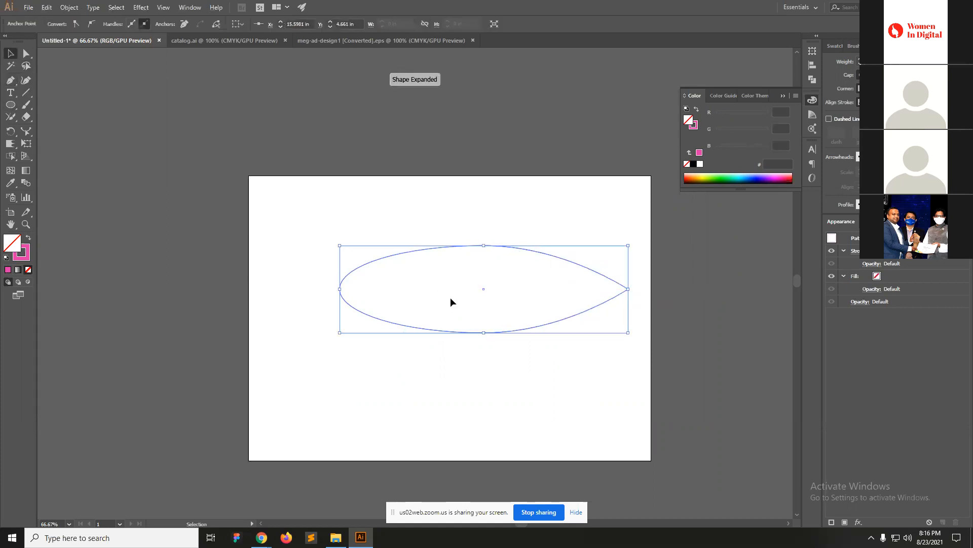
Rotate the leaf shape about 45 degrees so its tip points up and right, and fill it green (4DA200) without a stroke.
{"action": "left_click_drag", "start_coordinate": [630, 339], "coordinate": [610, 215]}
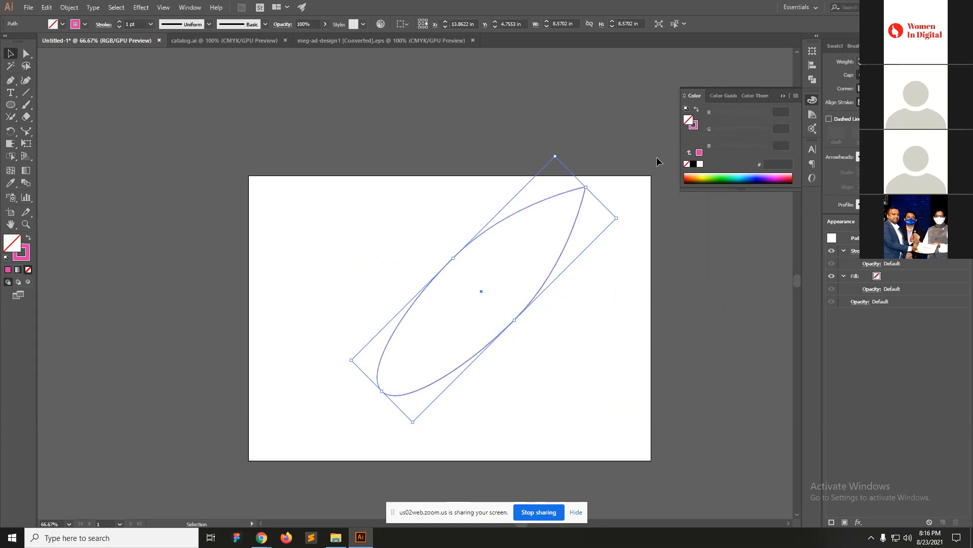
{"action": "left_click", "coordinate": [28, 238]}
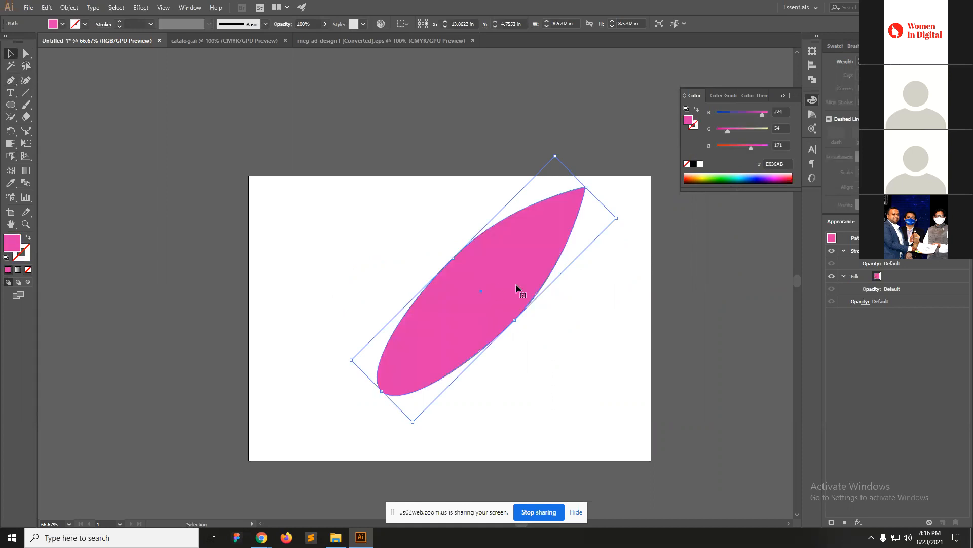
{"action": "left_click", "coordinate": [715, 176]}
{"action": "left_click_drag", "start_coordinate": [716, 175], "coordinate": [714, 177]}
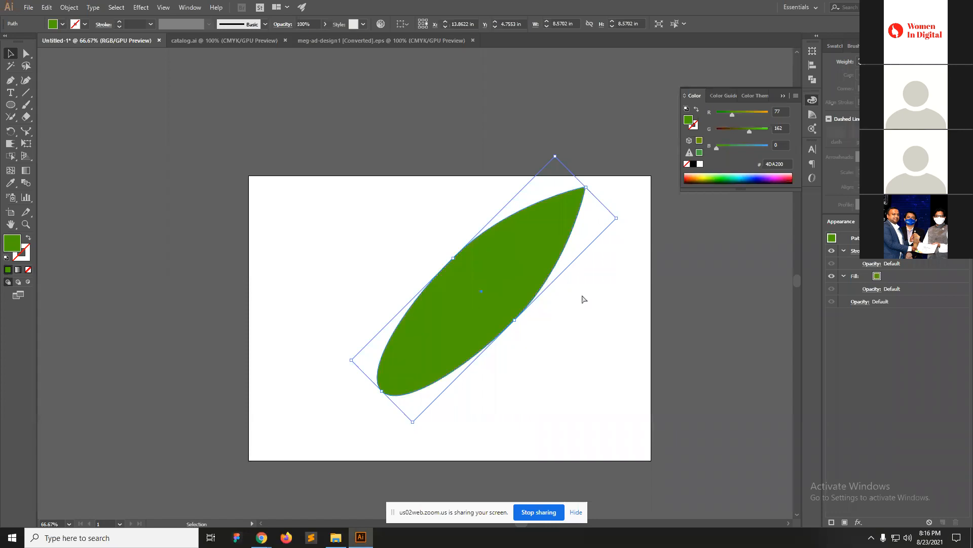
Add a gradient mesh point near the leaf's tip coloured A0A200, and another in the same colour near its lower left edge.
{"action": "left_click", "coordinate": [439, 318], "text": "ctrl"}
{"action": "left_click_drag", "start_coordinate": [457, 313], "coordinate": [372, 361]}
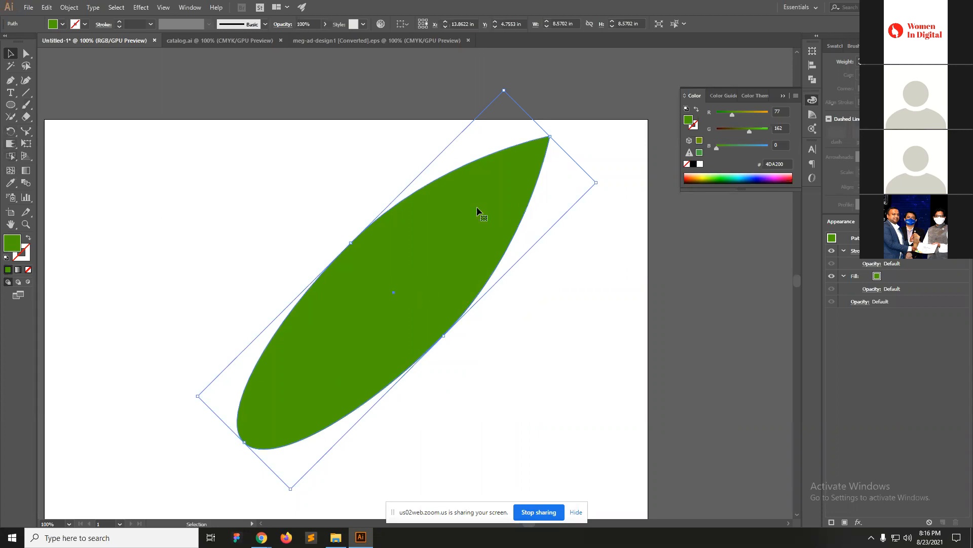
{"action": "left_click", "coordinate": [10, 170]}
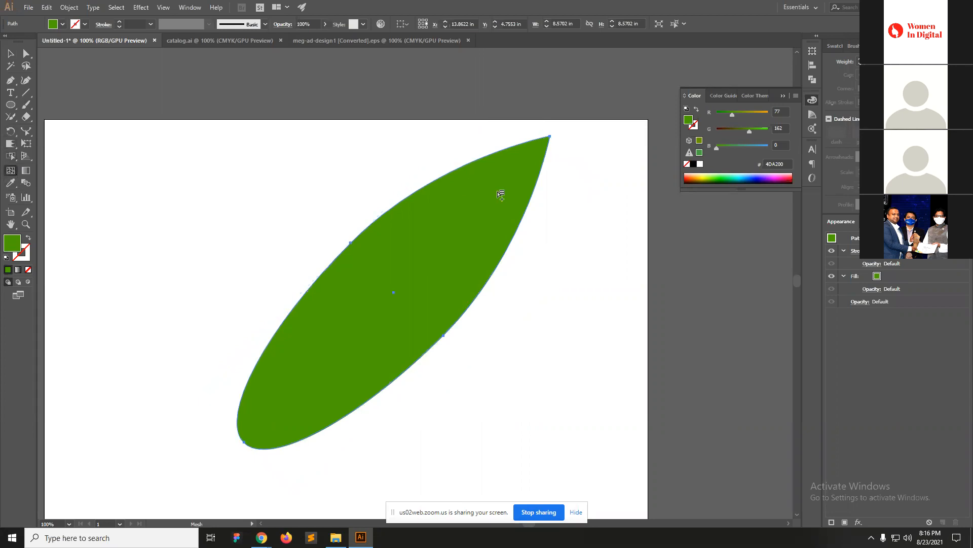
{"action": "left_click", "coordinate": [477, 210]}
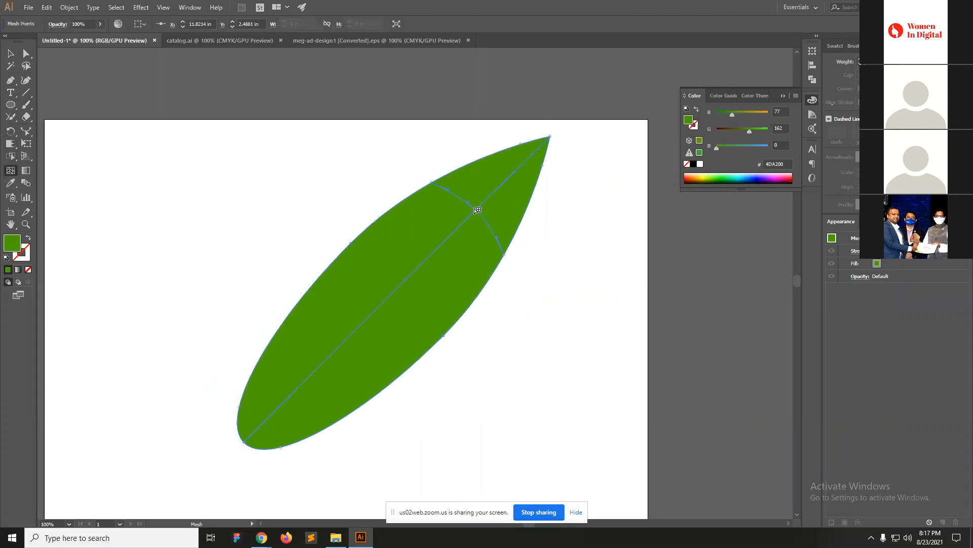
{"action": "left_click_drag", "start_coordinate": [734, 116], "coordinate": [748, 118]}
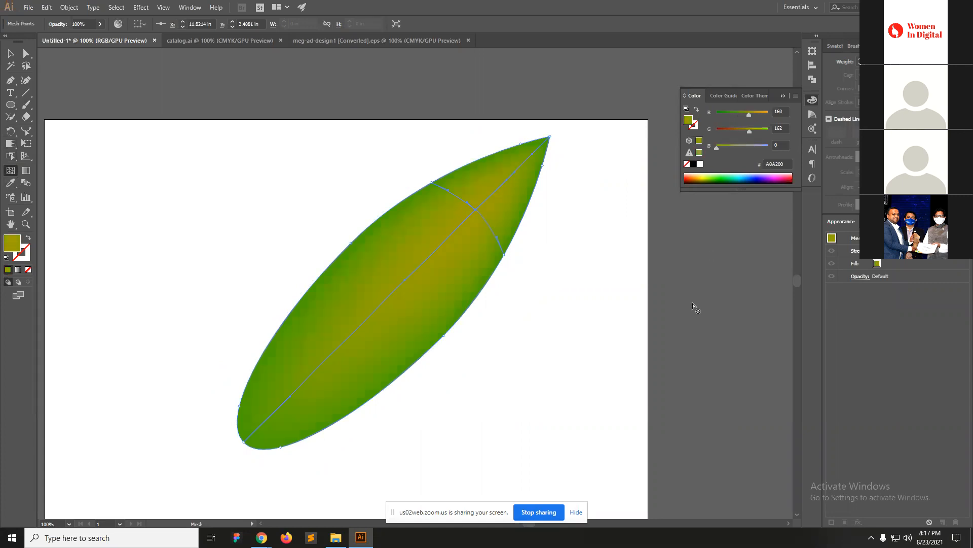
{"action": "left_click", "coordinate": [291, 335]}
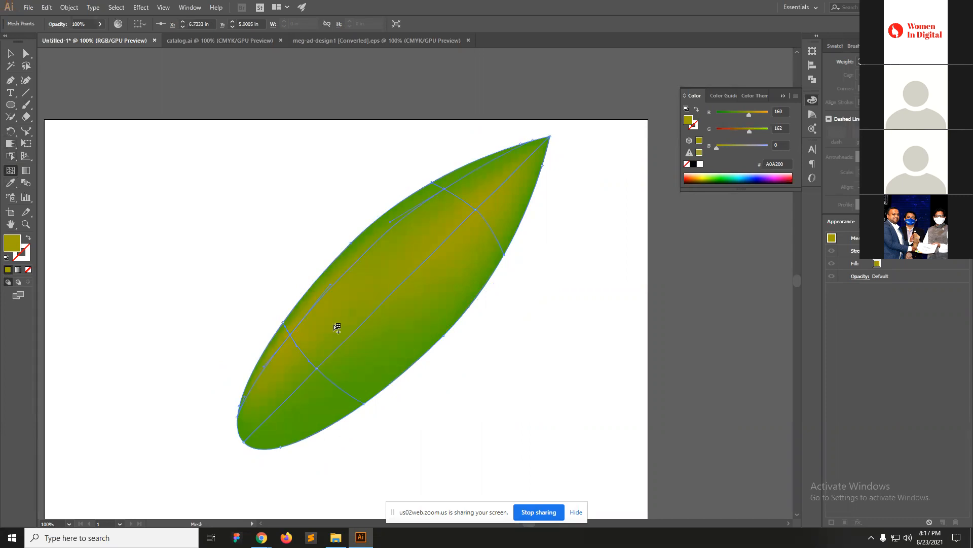
Recolour the leaf's lower-left mesh point light green (A0FF6A) and move the leaf partly off the artboard's right edge.
{"action": "left_click_drag", "start_coordinate": [717, 148], "coordinate": [773, 133]}
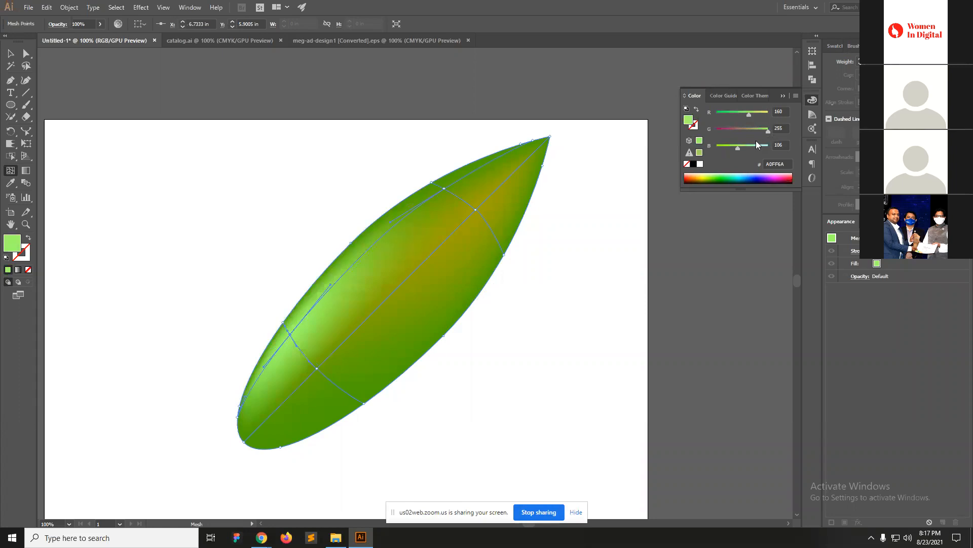
{"action": "left_click", "coordinate": [10, 53]}
{"action": "left_click", "coordinate": [623, 342]}
{"action": "left_click", "coordinate": [387, 308]}
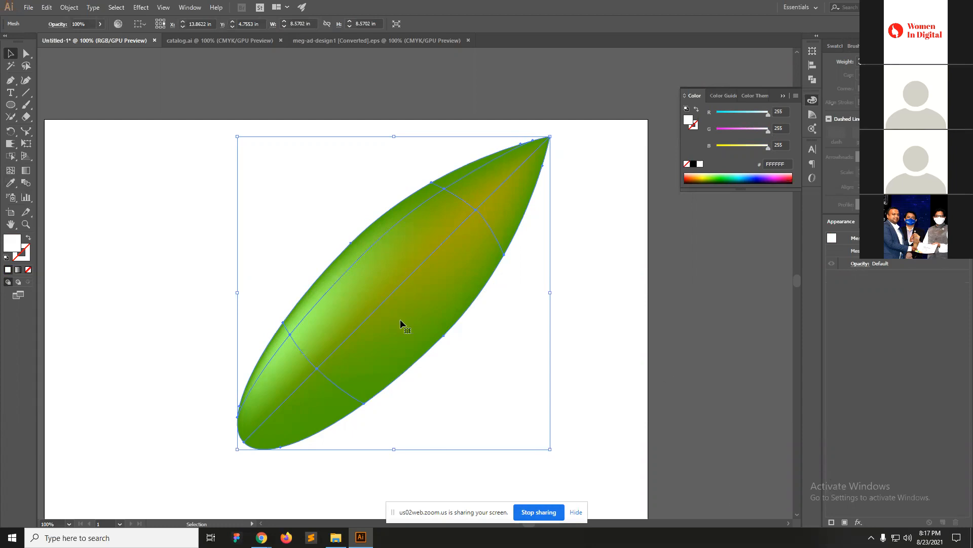
{"action": "left_click_drag", "start_coordinate": [381, 308], "coordinate": [608, 285]}
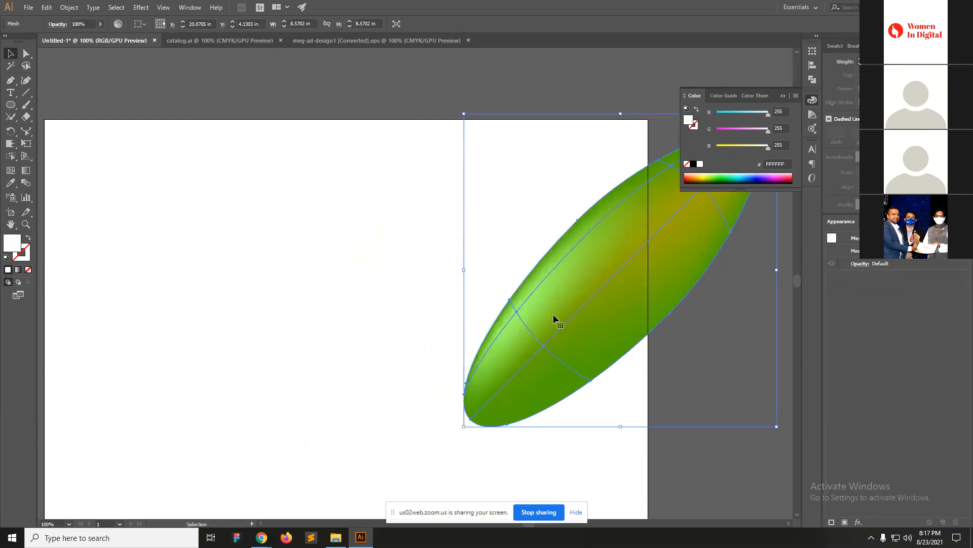
Draw a circle 0.5 in in diameter on the empty upper-left area of the artboard.
{"action": "left_click", "coordinate": [10, 104]}
{"action": "left_click_drag", "start_coordinate": [267, 214], "coordinate": [286, 233]}
{"action": "key", "text": "ctrl+space"}
{"action": "left_click", "coordinate": [267, 254], "text": "ctrl"}
{"action": "left_click", "coordinate": [376, 266], "text": "ctrl"}
{"action": "left_click", "coordinate": [490, 265], "text": "ctrl"}
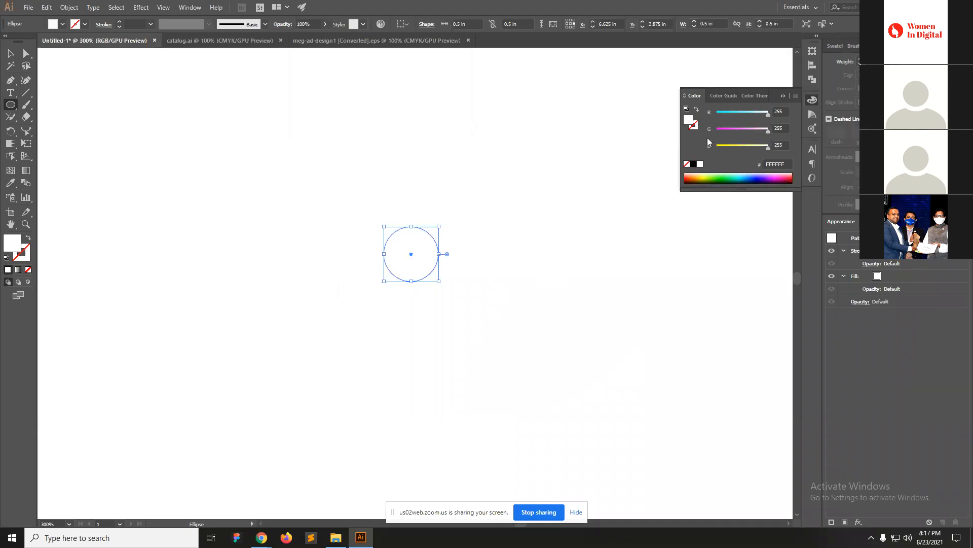
Fill the circle with dark green (27362C).
{"action": "left_click", "coordinate": [693, 164]}
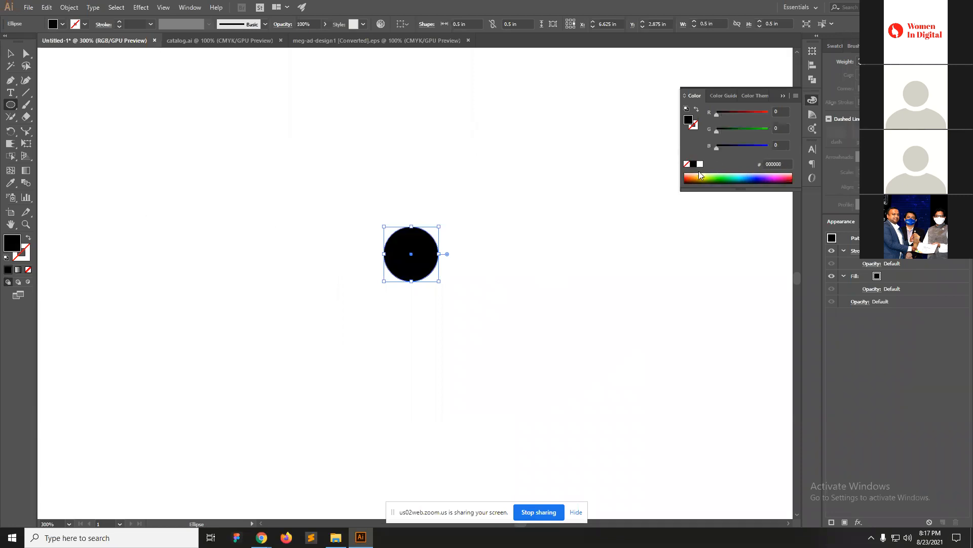
{"action": "left_click", "coordinate": [750, 175]}
{"action": "left_click", "coordinate": [738, 146]}
{"action": "left_click_drag", "start_coordinate": [737, 144], "coordinate": [725, 112]}
{"action": "left_click", "coordinate": [728, 131]}
{"action": "left_click", "coordinate": [729, 112]}
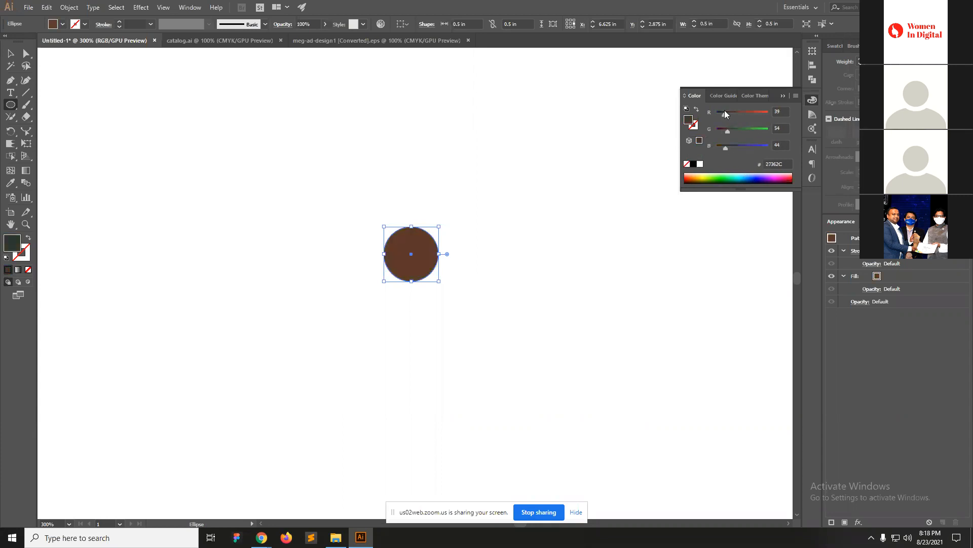
{"action": "left_click", "coordinate": [456, 303]}
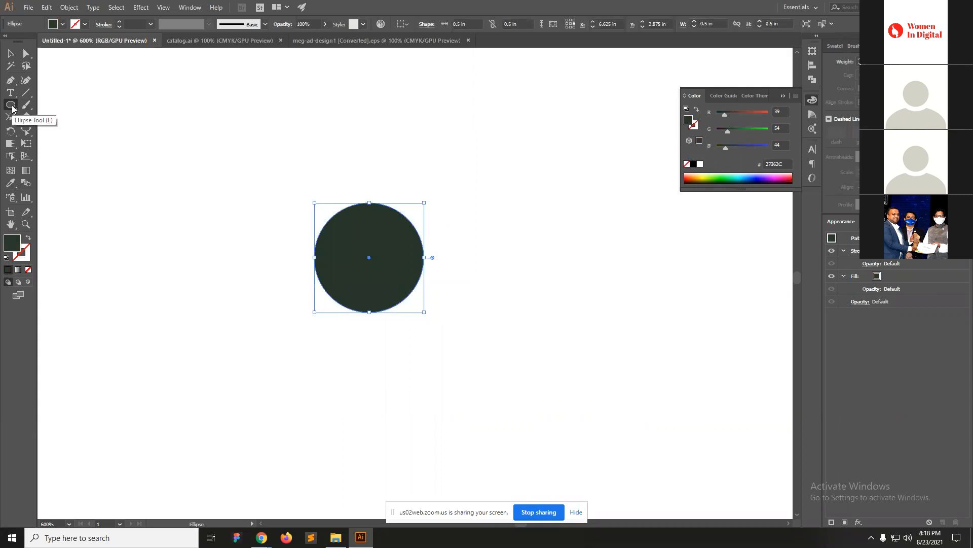
Add a gradient mesh point in the circle's upper right and try colouring it white, then undo the white.
{"action": "left_click", "coordinate": [11, 171]}
{"action": "left_click", "coordinate": [385, 236]}
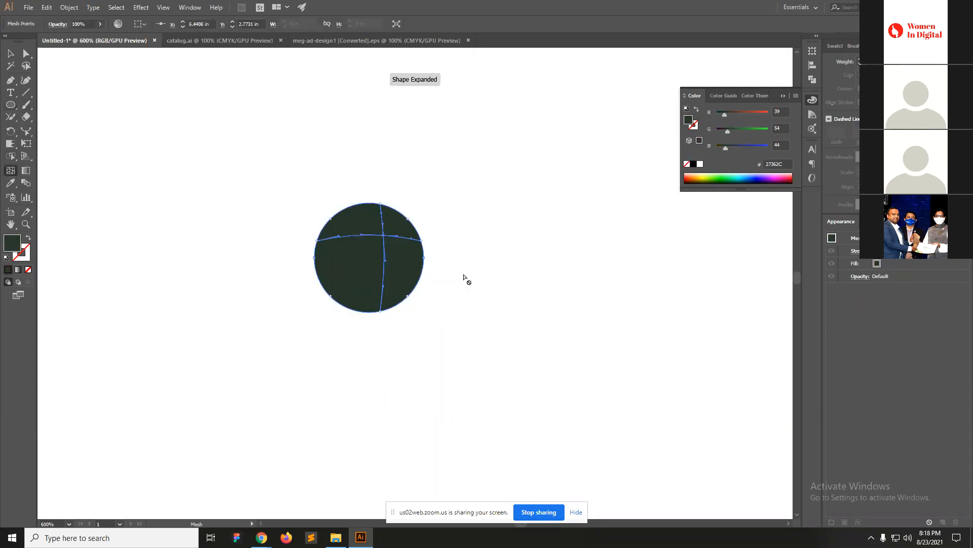
{"action": "left_click", "coordinate": [701, 164]}
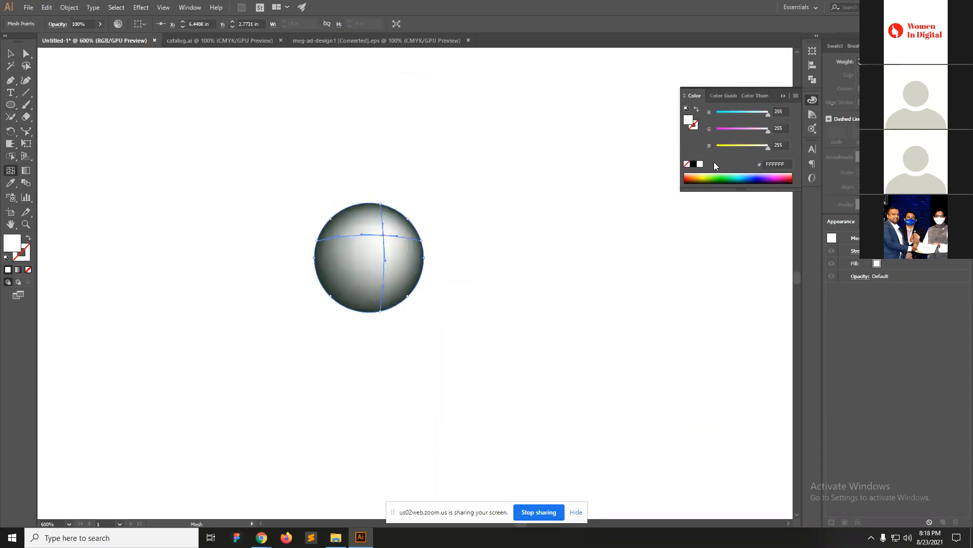
{"action": "key", "text": "ctrl+z"}
Add mesh points below, right of, left of and above the circle's first mesh point to enclose it in a tighter grid.
{"action": "left_click", "coordinate": [349, 240], "text": "ctrl"}
{"action": "left_click", "coordinate": [491, 287], "text": "ctrl"}
{"action": "left_click_drag", "start_coordinate": [360, 315], "coordinate": [414, 235]}
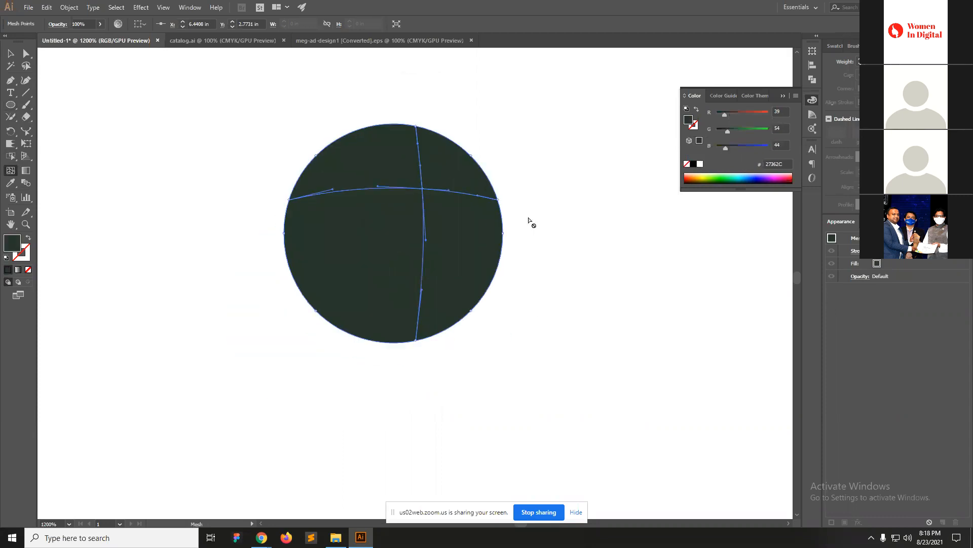
{"action": "left_click", "coordinate": [424, 226]}
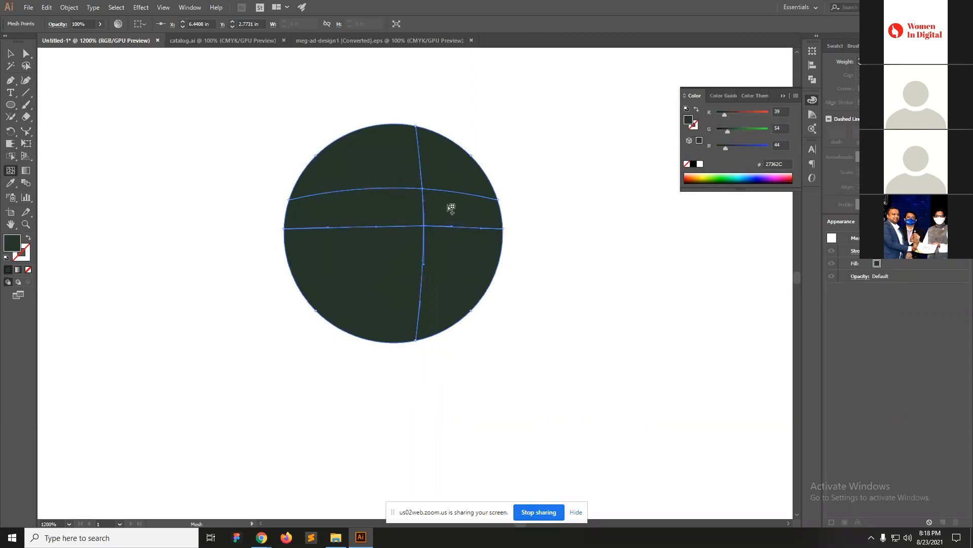
{"action": "left_click", "coordinate": [456, 191]}
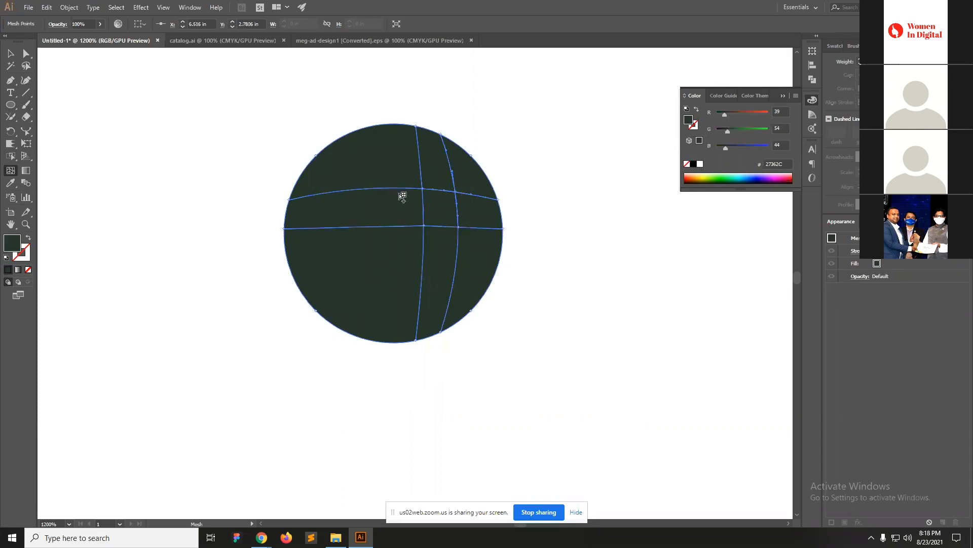
{"action": "left_click", "coordinate": [381, 188]}
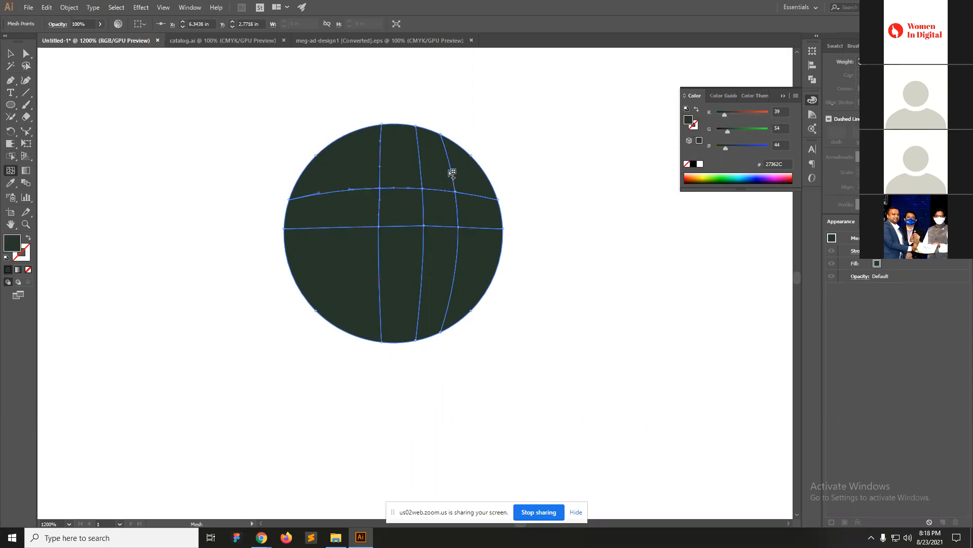
{"action": "left_click", "coordinate": [421, 159]}
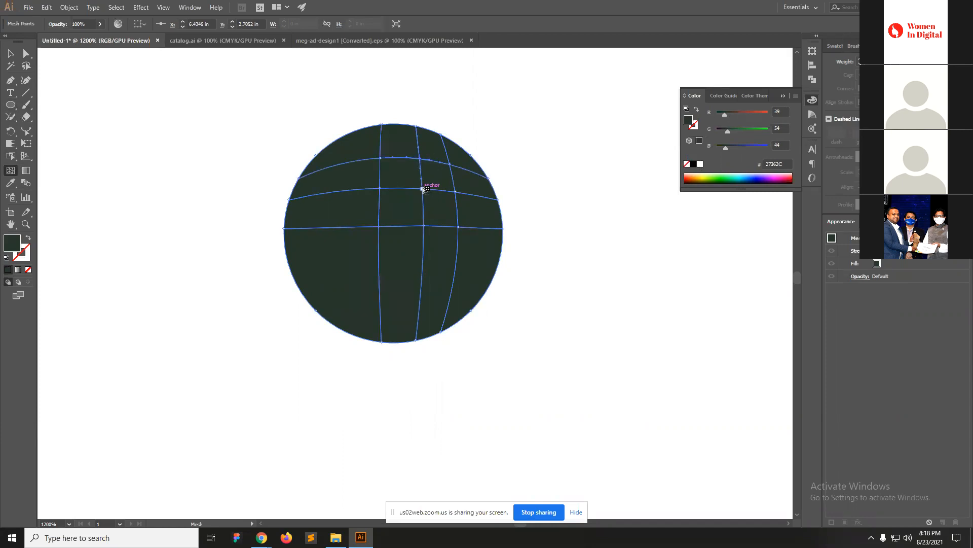
Recolour the circle's central upper-right mesh point light grey (9FA6A2) as a highlight and deselect the circle.
{"action": "left_click", "coordinate": [423, 188]}
{"action": "left_click_drag", "start_coordinate": [728, 148], "coordinate": [750, 150]}
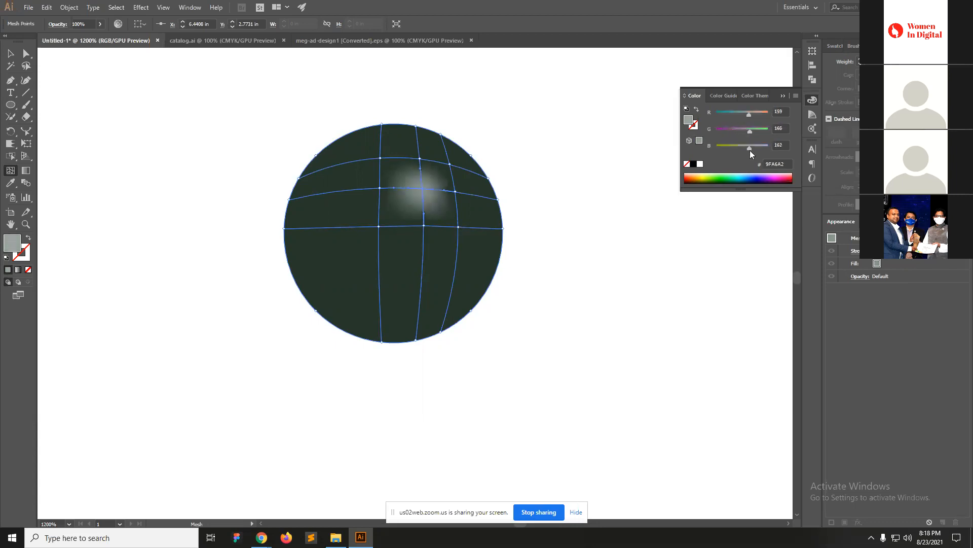
{"action": "left_click", "coordinate": [613, 191], "text": "ctrl"}
{"action": "scroll", "coordinate": [480, 296], "scroll_direction": "down", "scroll_amount": 5}
{"action": "key", "text": "v"}
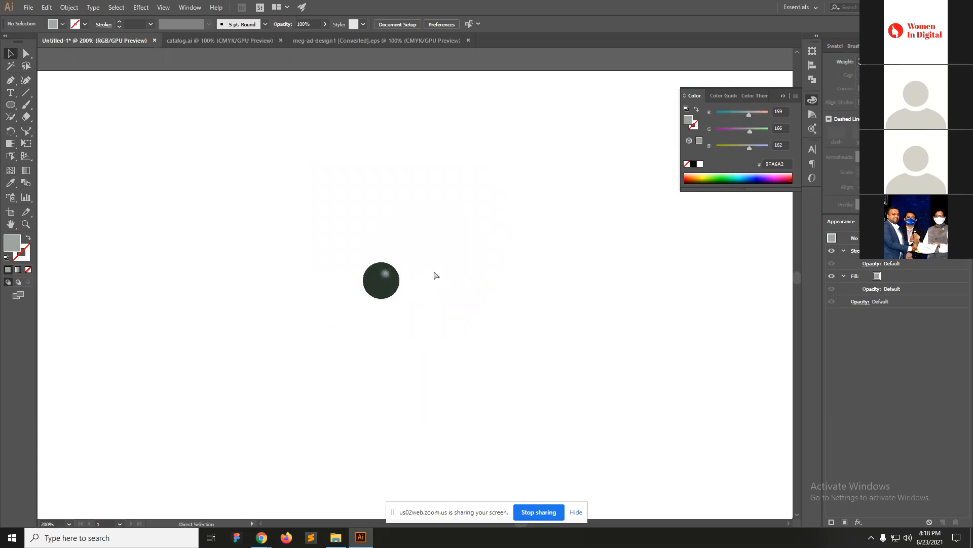
Paint an apple-shaped outline about 6.32 by 5.63 in below the circle with a grey 1 pt Paintbrush stroke.
{"action": "left_click", "coordinate": [362, 329], "text": "ctrl+alt"}
{"action": "left_click", "coordinate": [398, 359], "text": "ctrl+alt"}
{"action": "left_click_drag", "start_coordinate": [513, 330], "coordinate": [365, 359]}
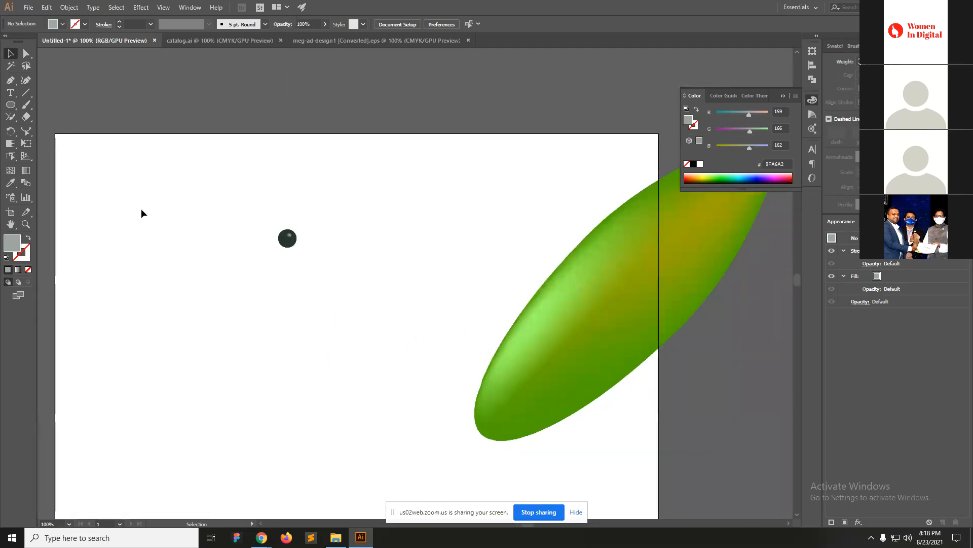
{"action": "left_click", "coordinate": [26, 104]}
{"action": "mouse_move", "coordinate": [327, 301]}
{"action": "left_mouse_down"}
{"action": "mouse_move", "coordinate": [363, 217]}
{"action": "mouse_move", "coordinate": [426, 178]}
{"action": "left_mouse_up"}
{"action": "key", "text": "ctrl+z"}
{"action": "mouse_move", "coordinate": [354, 216]}
{"action": "left_mouse_down"}
{"action": "mouse_move", "coordinate": [310, 205]}
{"action": "mouse_move", "coordinate": [273, 217]}
{"action": "mouse_move", "coordinate": [243, 264]}
{"action": "mouse_move", "coordinate": [248, 335]}
{"action": "mouse_move", "coordinate": [300, 377]}
{"action": "mouse_move", "coordinate": [330, 381]}
{"action": "mouse_move", "coordinate": [370, 364]}
{"action": "mouse_move", "coordinate": [410, 369]}
{"action": "mouse_move", "coordinate": [435, 343]}
{"action": "mouse_move", "coordinate": [466, 235]}
{"action": "mouse_move", "coordinate": [442, 192]}
{"action": "mouse_move", "coordinate": [362, 190]}
{"action": "mouse_move", "coordinate": [343, 218]}
{"action": "left_mouse_up"}
{"action": "scroll", "coordinate": [358, 256], "scroll_direction": "up", "scroll_amount": 2}
{"action": "left_click_drag", "start_coordinate": [430, 348], "coordinate": [328, 261]}
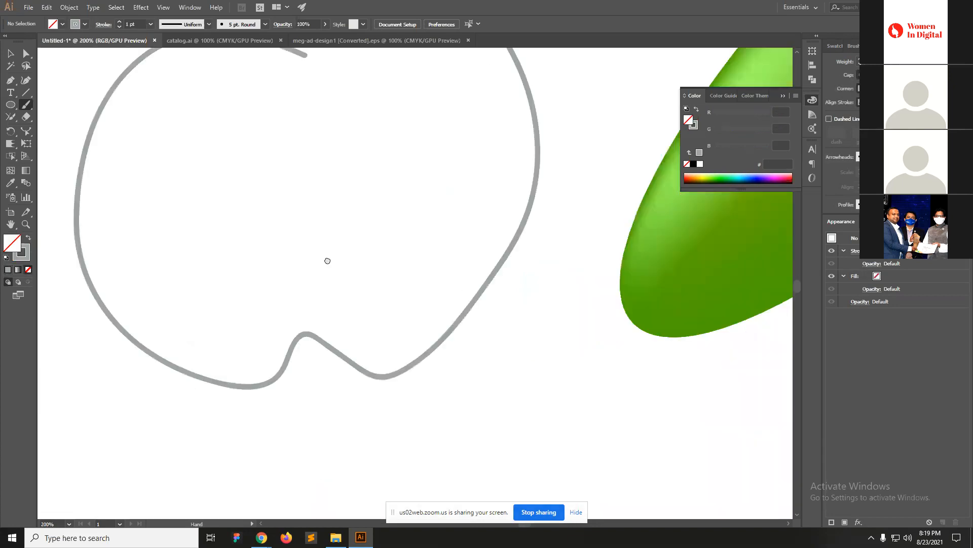
{"action": "scroll", "coordinate": [395, 228], "scroll_direction": "down", "scroll_amount": 1}
{"action": "key", "text": "v"}
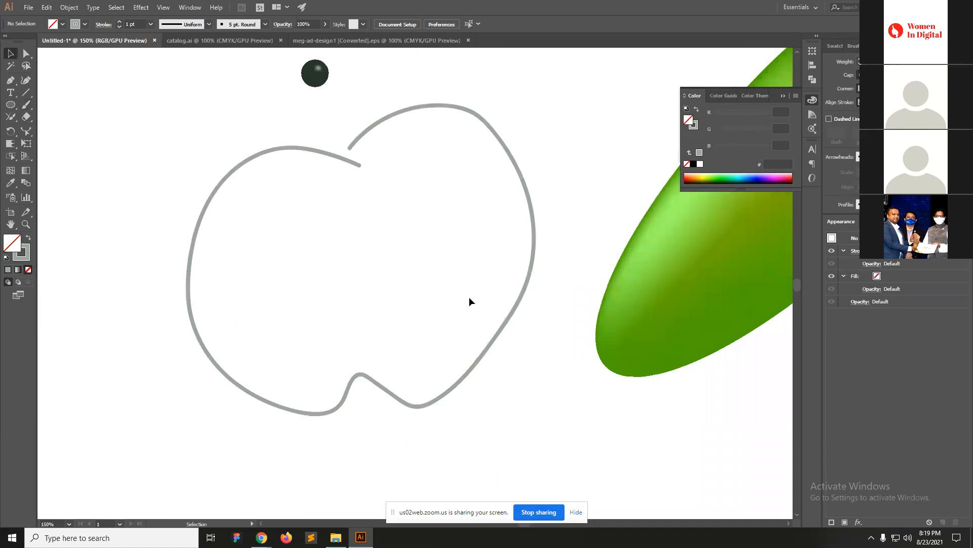
Reshape the apple outline by moving its anchor points at the lower right, right side and upper notch, making it about 6.55 by 5.26 in.
{"action": "left_click_drag", "start_coordinate": [469, 299], "coordinate": [469, 189]}
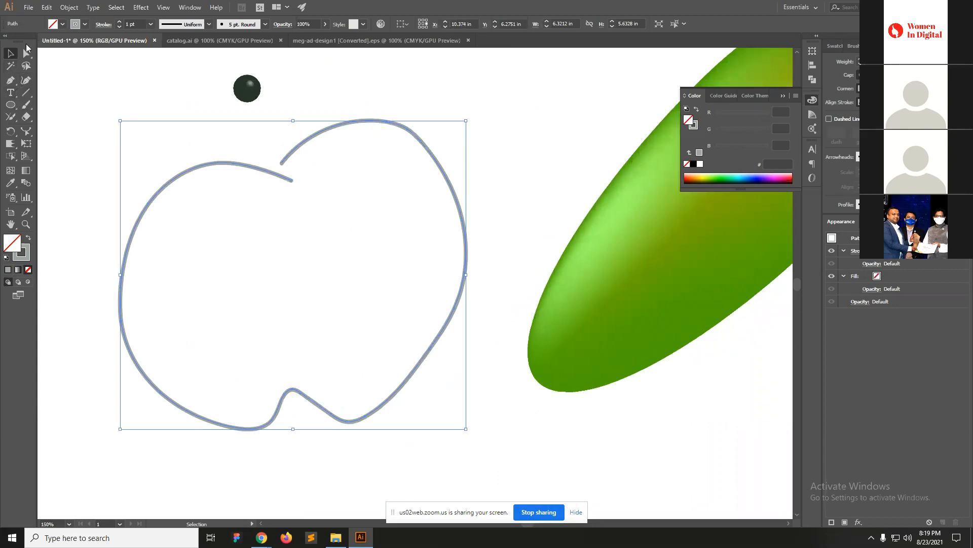
{"action": "left_click", "coordinate": [27, 53]}
{"action": "left_click_drag", "start_coordinate": [522, 96], "coordinate": [362, 435]}
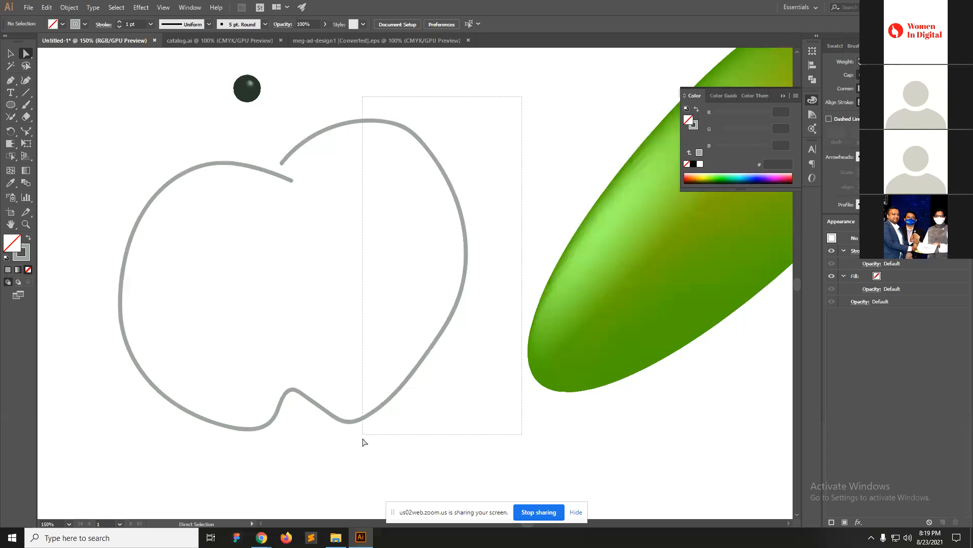
{"action": "left_click_drag", "start_coordinate": [210, 391], "coordinate": [235, 392]}
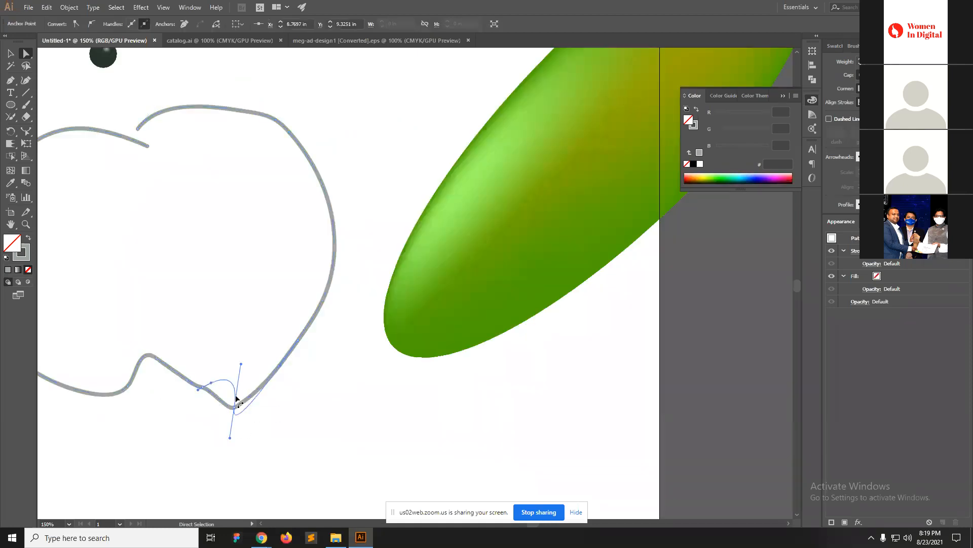
{"action": "left_click_drag", "start_coordinate": [258, 297], "coordinate": [460, 383]}
{"action": "left_click_drag", "start_coordinate": [348, 235], "coordinate": [333, 223]}
{"action": "key", "text": "v"}
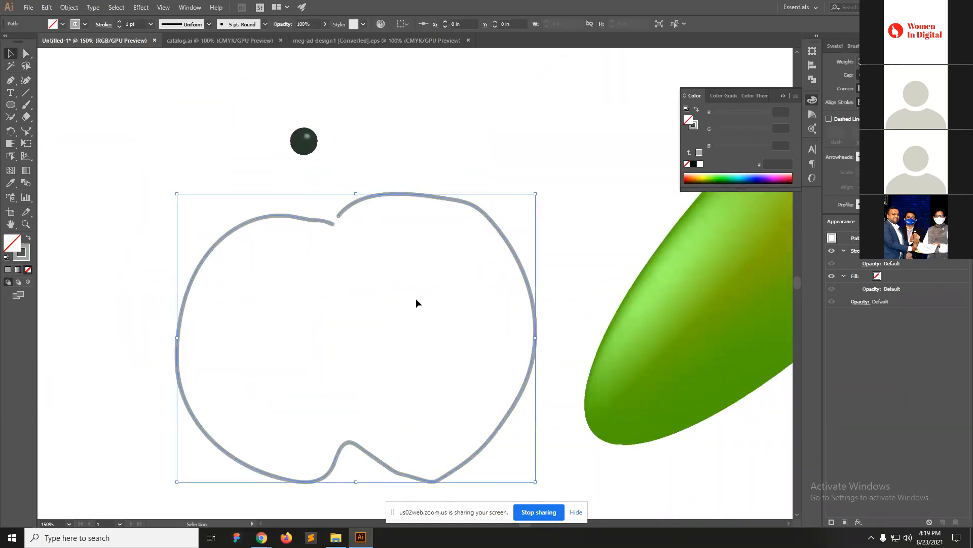
Swap the apple's stroke and fill and set the fill to crimson (B90049) without a stroke.
{"action": "left_click", "coordinate": [28, 238]}
{"action": "left_click_drag", "start_coordinate": [780, 176], "coordinate": [789, 180]}
{"action": "key", "text": "space"}
{"action": "left_click_drag", "start_coordinate": [422, 327], "coordinate": [360, 242]}
Round off the apple's lower-right lobe and bottom notch with the Smooth tool.
{"action": "left_click", "coordinate": [28, 106]}
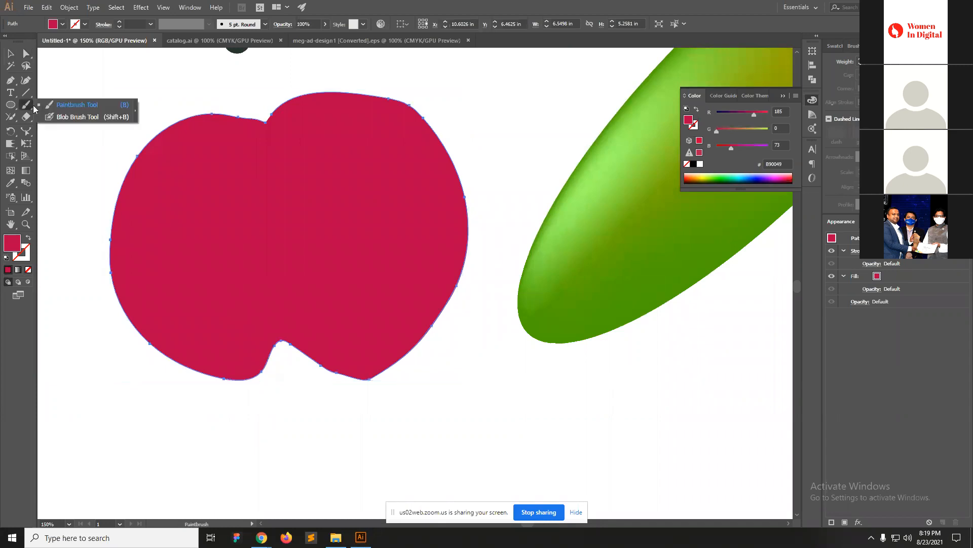
{"action": "left_click", "coordinate": [26, 117]}
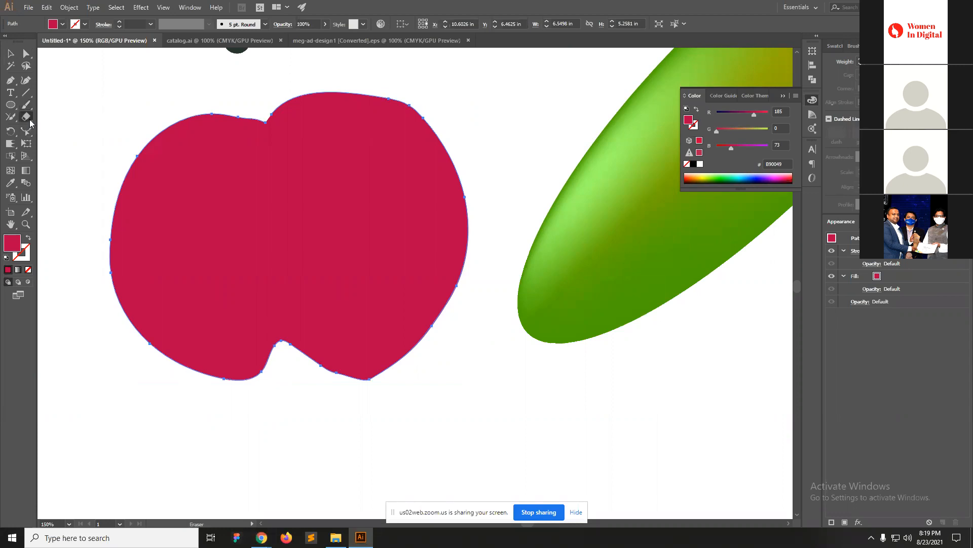
{"action": "left_click", "coordinate": [26, 117]}
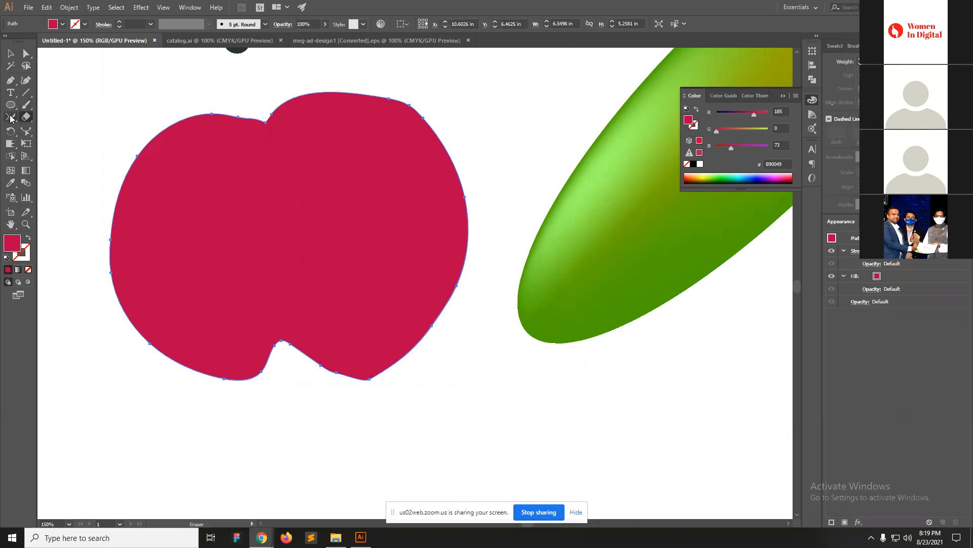
{"action": "left_click", "coordinate": [10, 117]}
{"action": "left_click", "coordinate": [56, 141]}
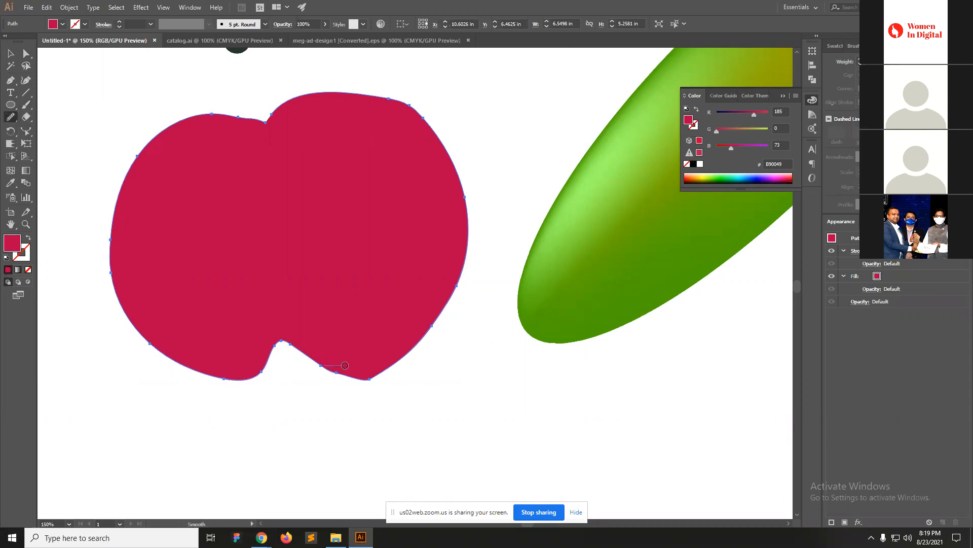
{"action": "left_click_drag", "start_coordinate": [345, 365], "coordinate": [435, 303]}
{"action": "mouse_move", "coordinate": [261, 377]}
{"action": "left_mouse_down"}
{"action": "mouse_move", "coordinate": [302, 325]}
{"action": "mouse_move", "coordinate": [298, 314]}
{"action": "left_mouse_up"}
{"action": "key", "text": "v"}
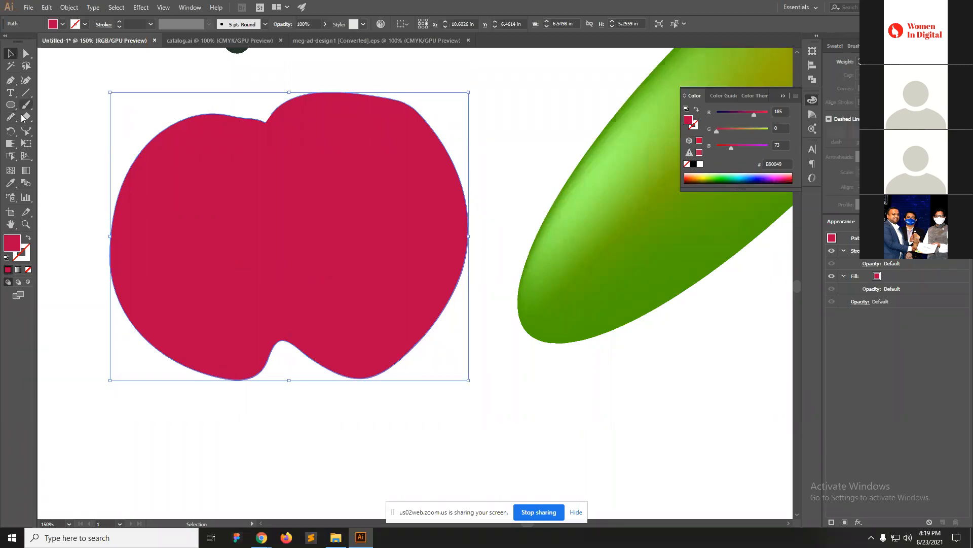
Add a gradient mesh point in the upper left part of the apple.
{"action": "left_click", "coordinate": [10, 171]}
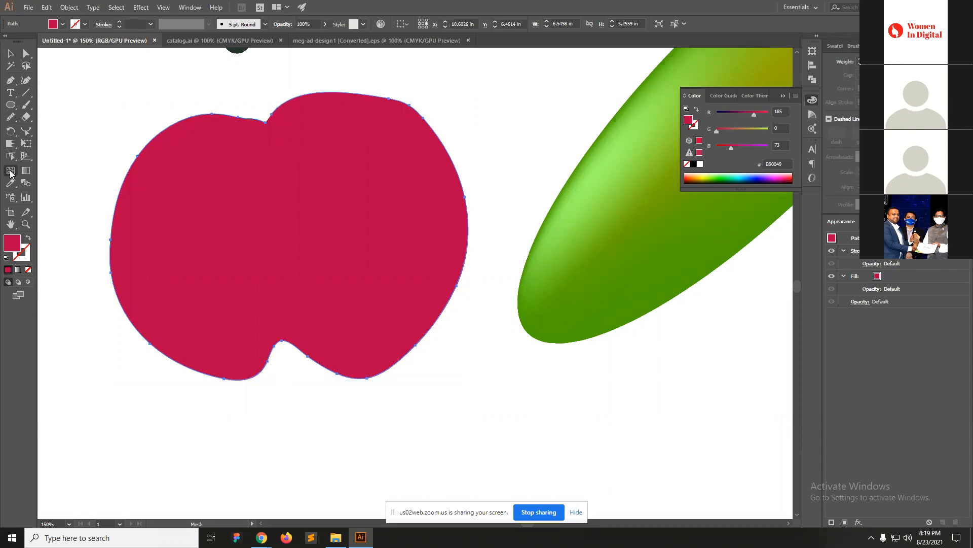
{"action": "left_click", "coordinate": [226, 170]}
{"action": "key", "text": "ctrl+space"}
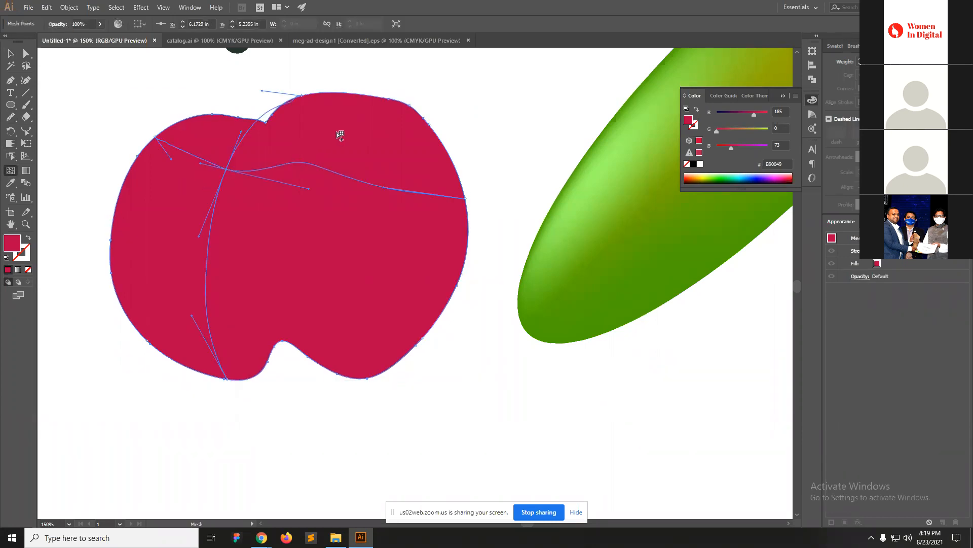
{"action": "left_click", "coordinate": [286, 142]}
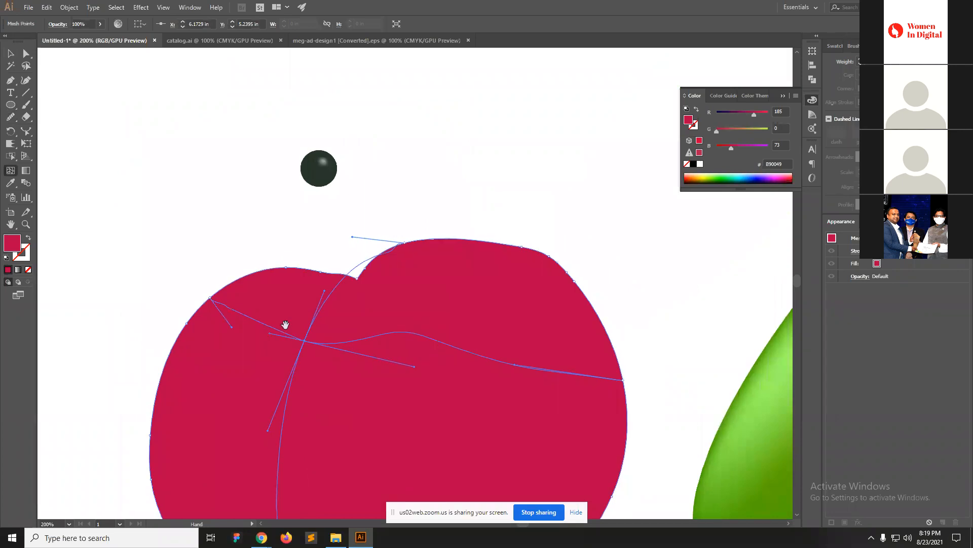
{"action": "left_click", "coordinate": [267, 324]}
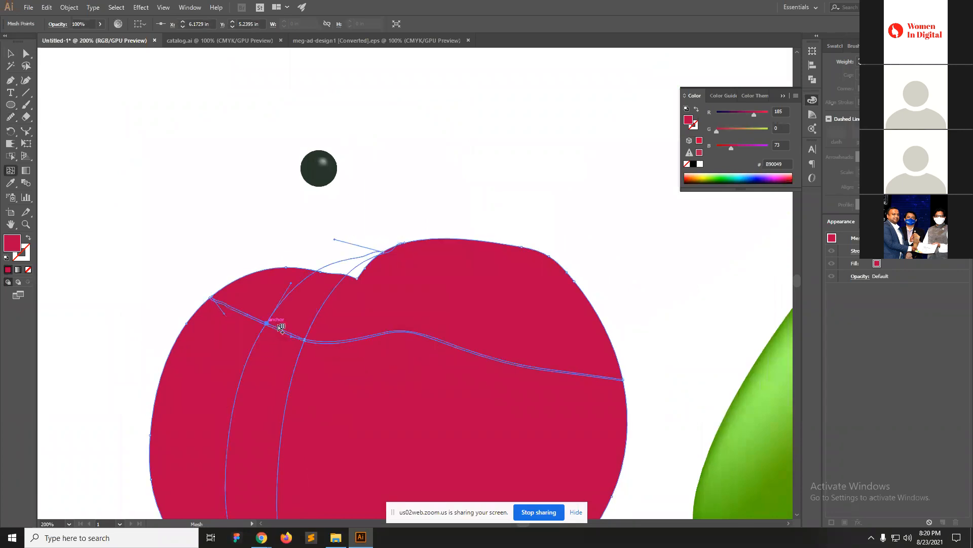
{"action": "left_click_drag", "start_coordinate": [346, 351], "coordinate": [309, 274]}
{"action": "key", "text": "ctrl+z"}
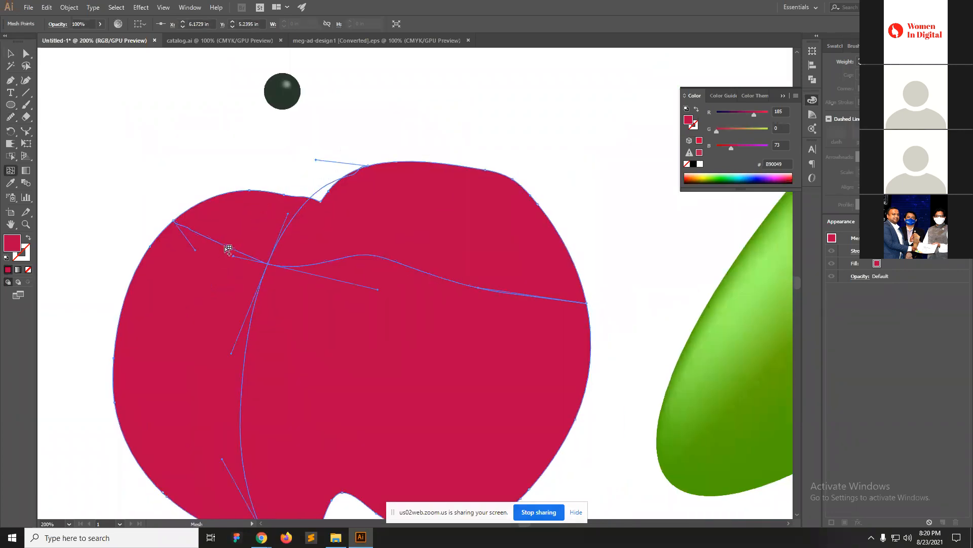
Add four more mesh points along the apple's horizontal mesh line, one left and three right of the first point.
{"action": "left_click", "coordinate": [226, 245]}
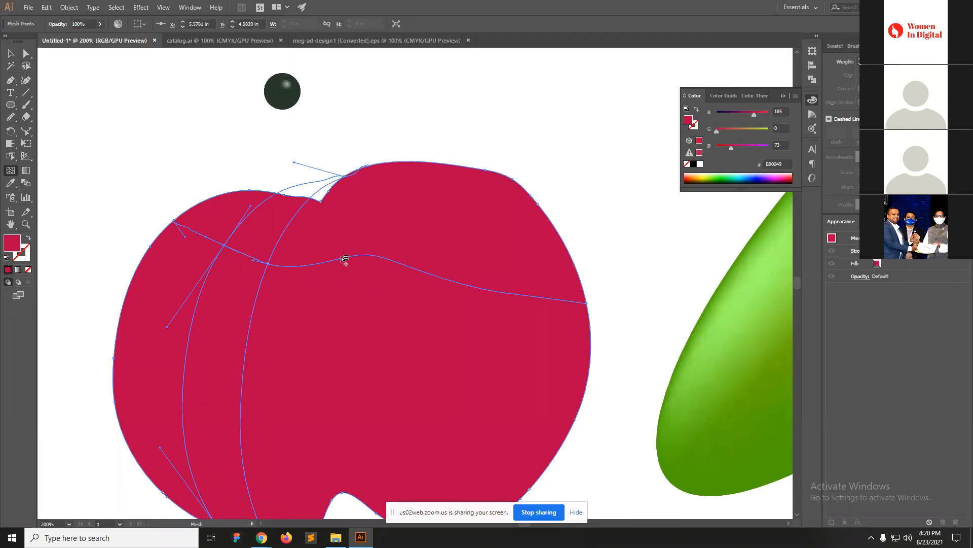
{"action": "left_click", "coordinate": [318, 263]}
{"action": "left_click", "coordinate": [413, 267]}
{"action": "left_click", "coordinate": [439, 277]}
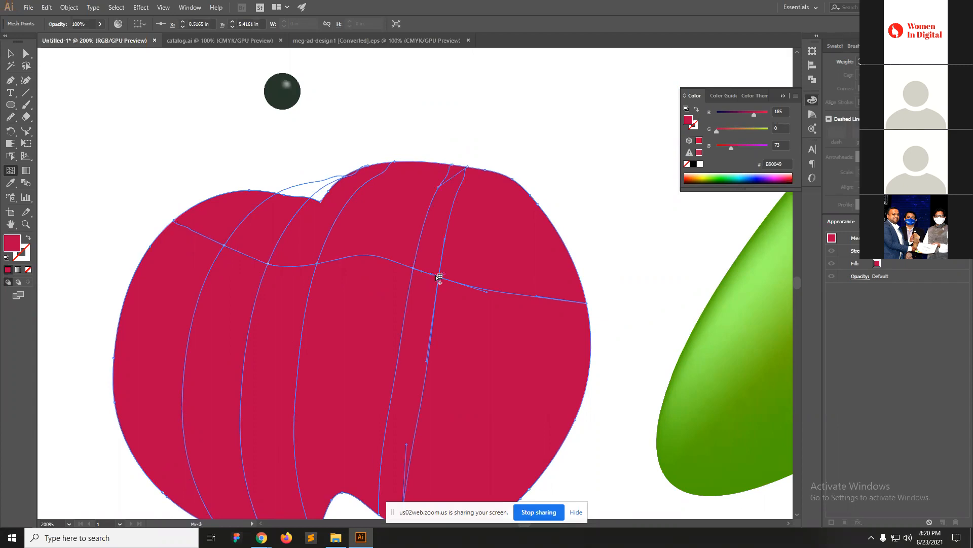
Recolour the apple's fourth mesh point with a green value of 112 and its second mesh point with 126.
{"action": "left_click", "coordinate": [413, 267]}
{"action": "left_click_drag", "start_coordinate": [727, 131], "coordinate": [740, 128]}
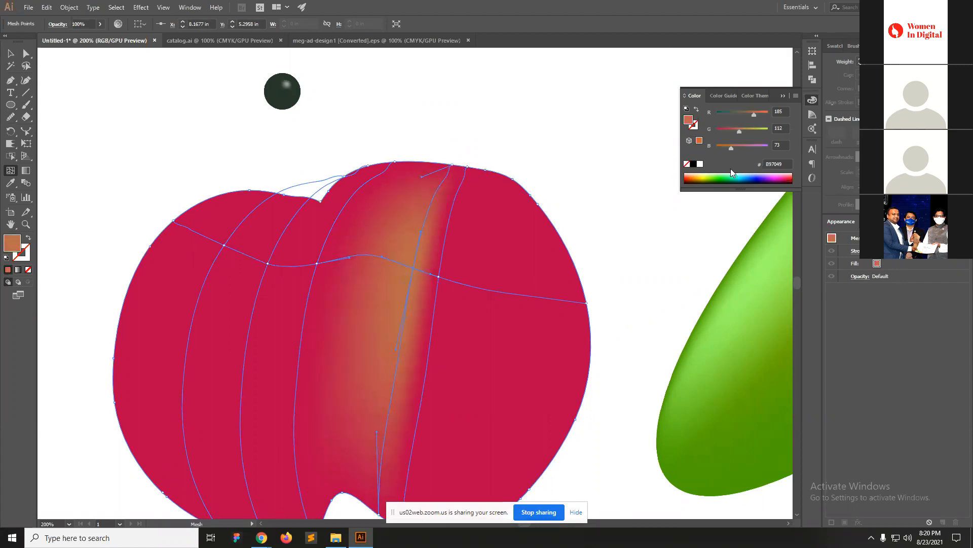
{"action": "left_click", "coordinate": [263, 263]}
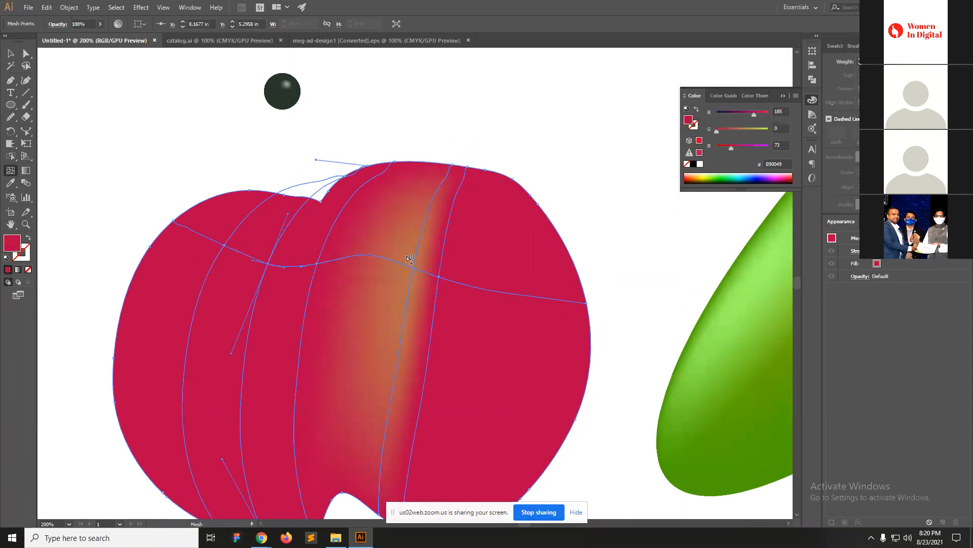
{"action": "left_click", "coordinate": [730, 128]}
{"action": "left_click_drag", "start_coordinate": [731, 129], "coordinate": [743, 128]}
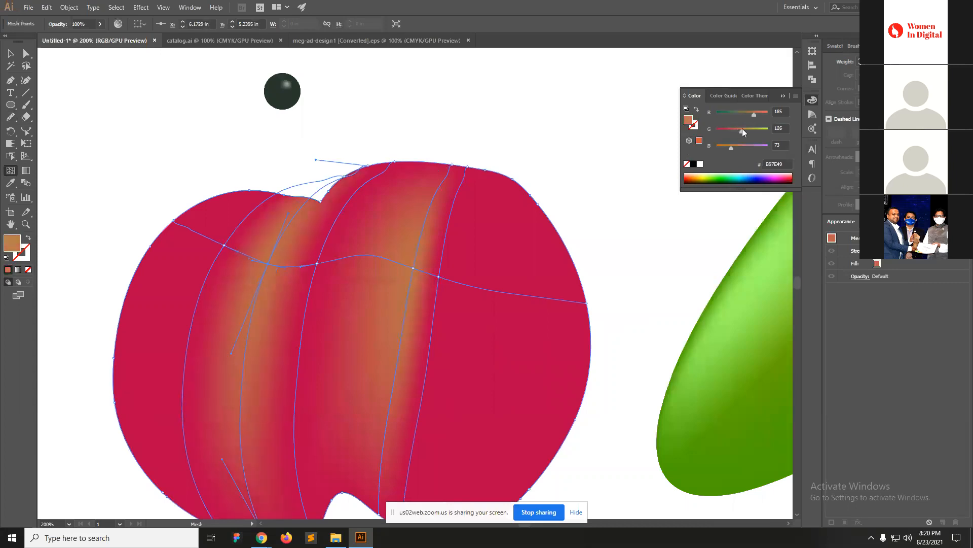
Bend the apple's vertical mesh lines through the second and fourth mesh points to curve the highlights.
{"action": "left_click_drag", "start_coordinate": [288, 213], "coordinate": [265, 229]}
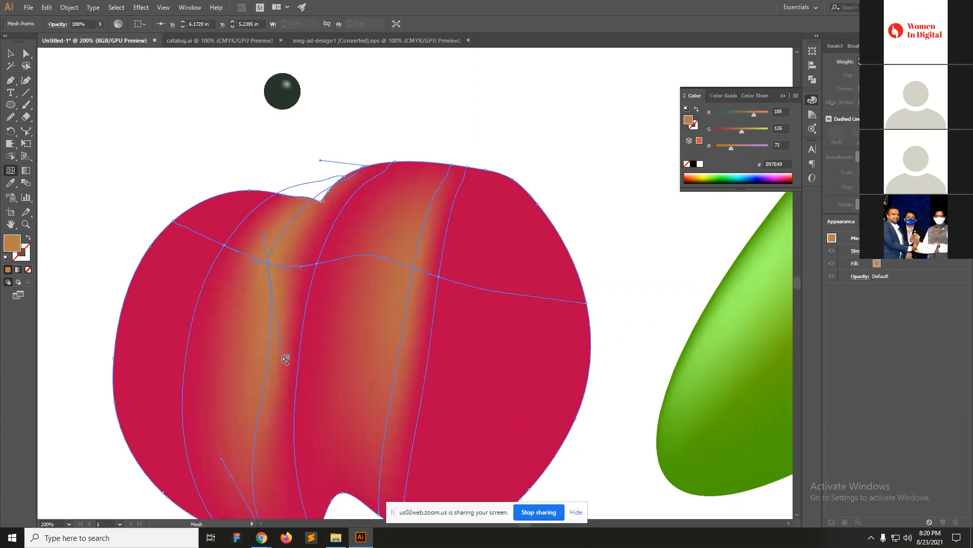
{"action": "left_click_drag", "start_coordinate": [283, 359], "coordinate": [290, 402]}
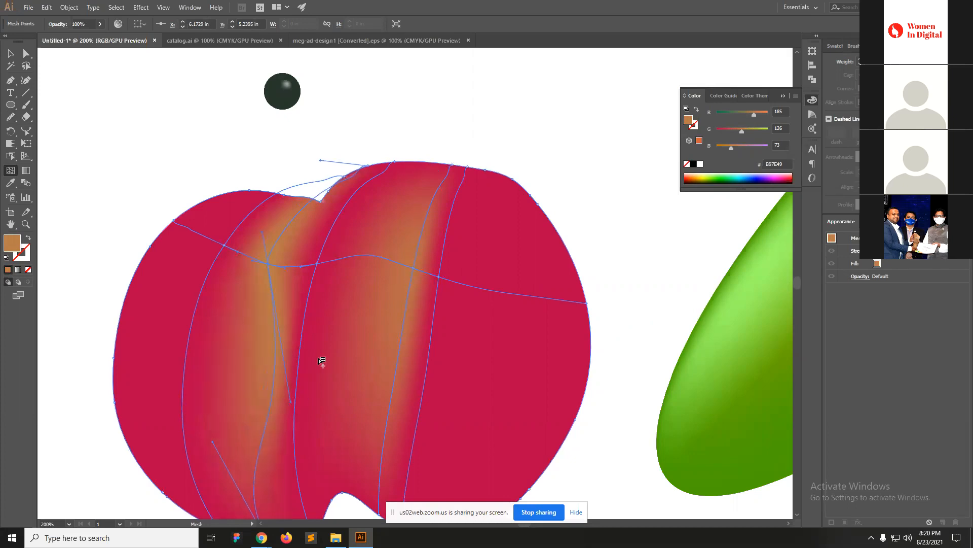
{"action": "left_click", "coordinate": [414, 269]}
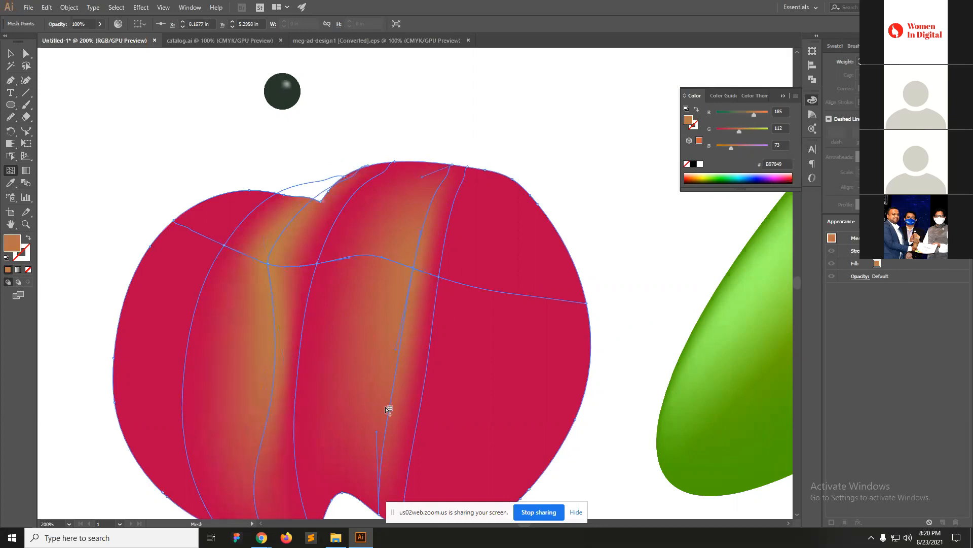
{"action": "left_click", "coordinate": [398, 350]}
{"action": "key", "text": "ctrl+z"}
{"action": "left_click_drag", "start_coordinate": [395, 349], "coordinate": [332, 344]}
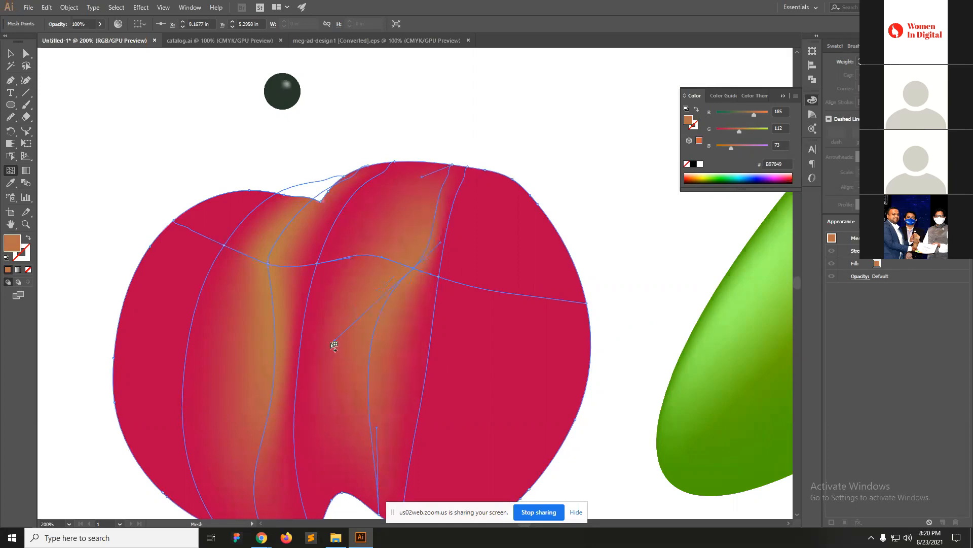
Move the apple's fourth mesh point to the left and set its green value to 142.
{"action": "left_click_drag", "start_coordinate": [414, 268], "coordinate": [377, 268]}
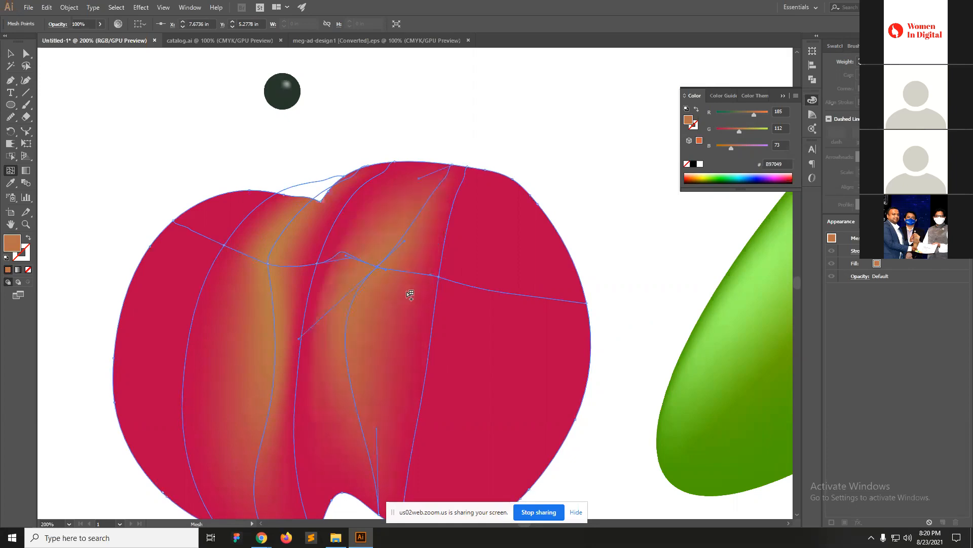
{"action": "mouse_move", "coordinate": [752, 133]}
{"action": "left_mouse_down"}
{"action": "mouse_move", "coordinate": [764, 129]}
{"action": "mouse_move", "coordinate": [745, 130]}
{"action": "left_mouse_up"}
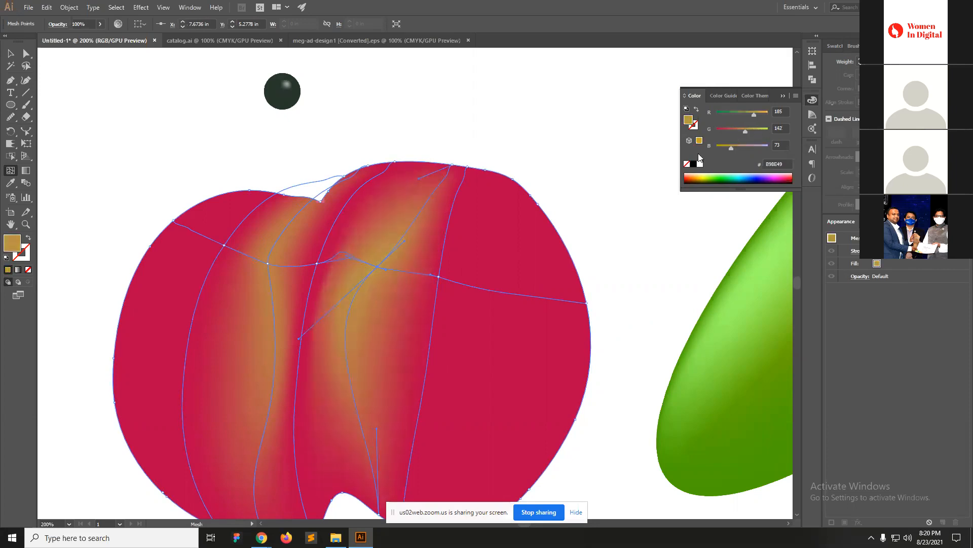
Deselect the apple to view its shading, and delete the whole apple mesh from the artboard.
{"action": "left_click", "coordinate": [626, 226], "text": "ctrl"}
{"action": "left_click", "coordinate": [380, 266], "text": "ctrl+alt"}
{"action": "left_click", "coordinate": [426, 317], "text": "ctrl+alt"}
{"action": "key", "text": "v"}
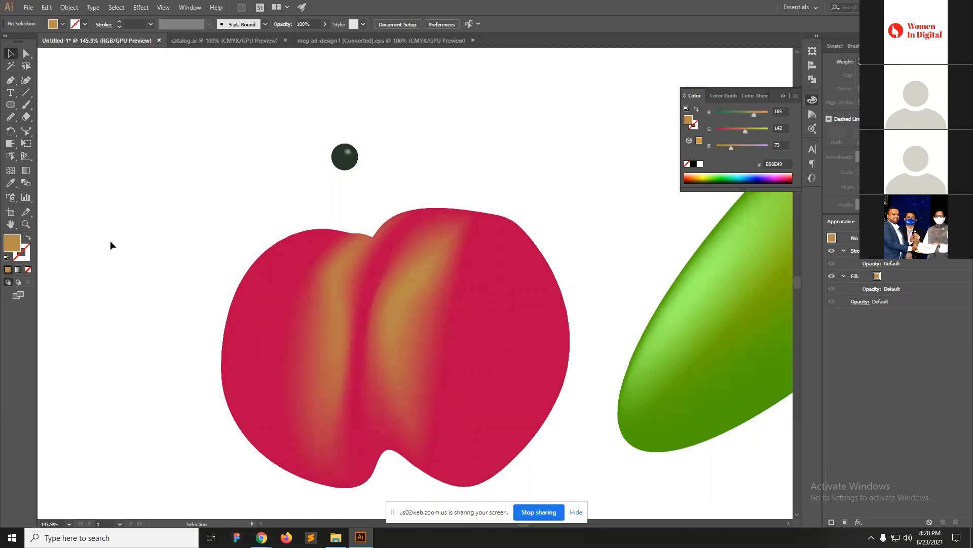
{"action": "left_click", "coordinate": [424, 358]}
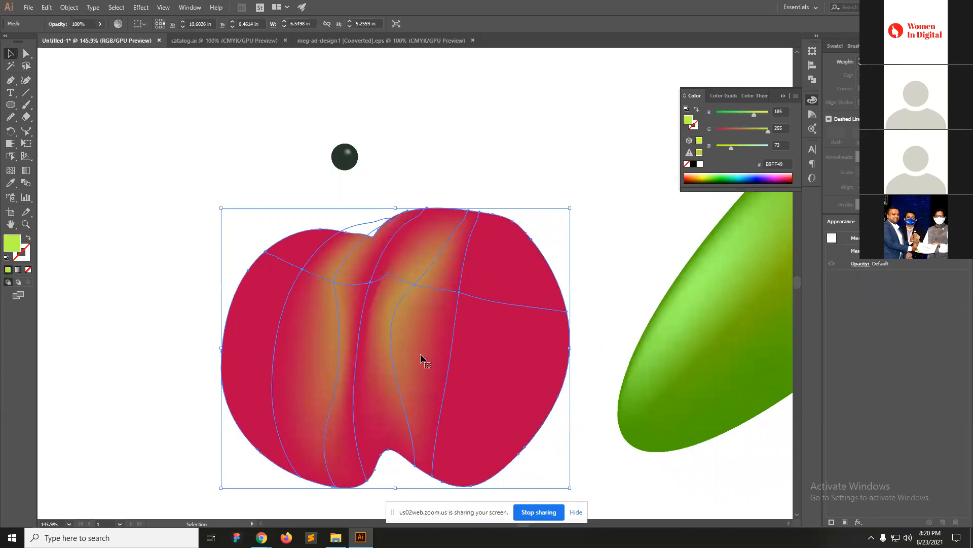
{"action": "key", "text": "Delete"}
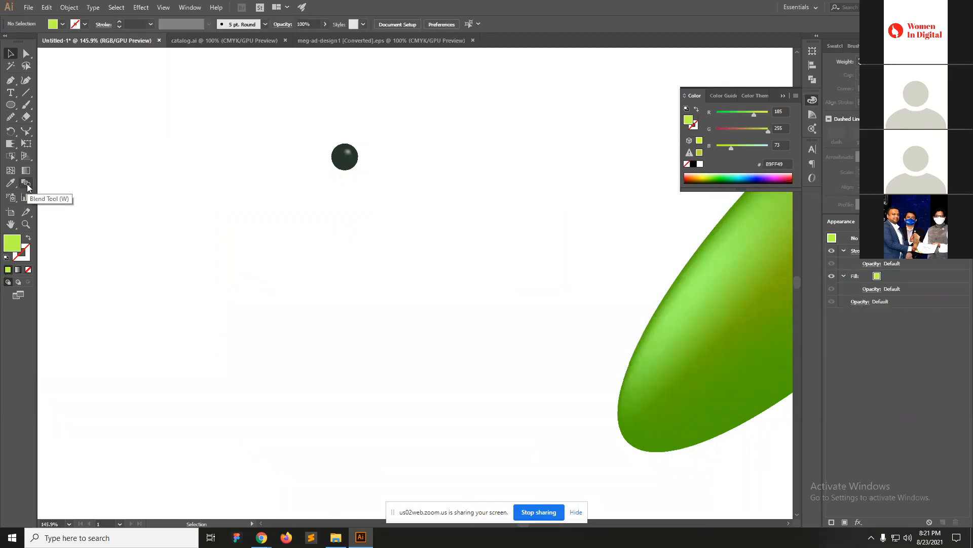
{"action": "key", "text": "z"}
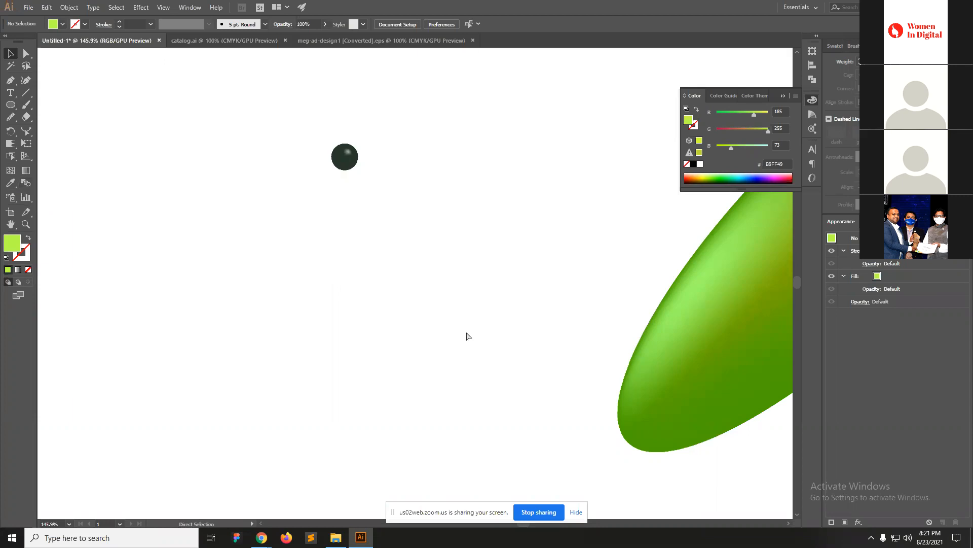
{"action": "left_click", "coordinate": [293, 310]}
{"action": "left_click_drag", "start_coordinate": [357, 322], "coordinate": [213, 291]}
{"action": "mouse_move", "coordinate": [282, 287]}
{"action": "left_mouse_down"}
{"action": "mouse_move", "coordinate": [276, 269]}
{"action": "mouse_move", "coordinate": [280, 290]}
{"action": "left_mouse_up"}
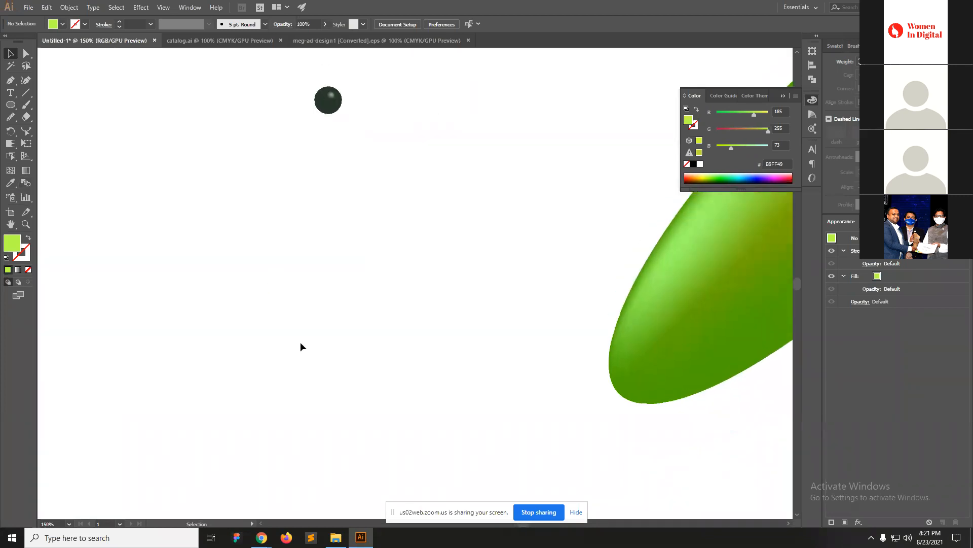
Switch to File Explorer and open the 3rd Batch Evening folder inside graphic design training on drive E.
{"action": "left_click", "coordinate": [335, 540]}
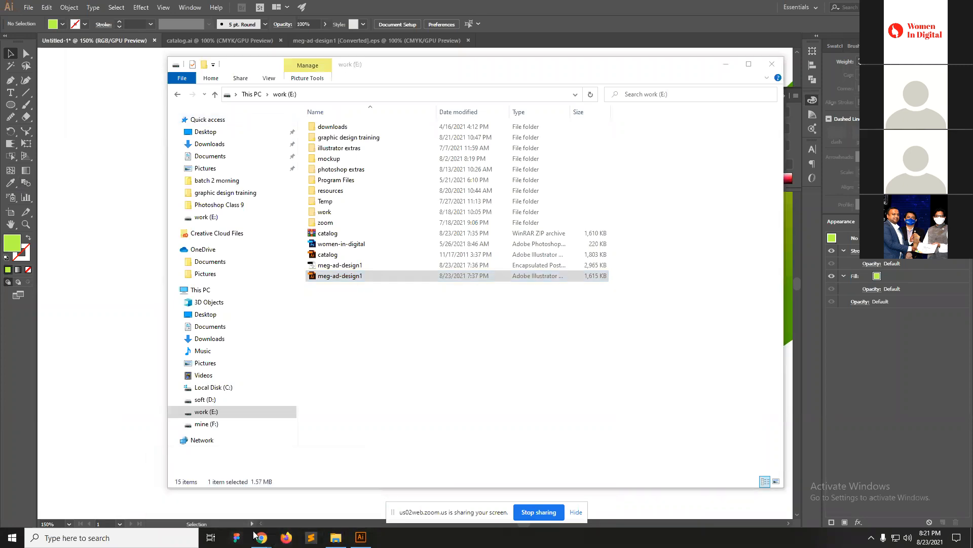
{"action": "mouse_move", "coordinate": [256, 536]}
{"action": "left_click", "coordinate": [221, 500]}
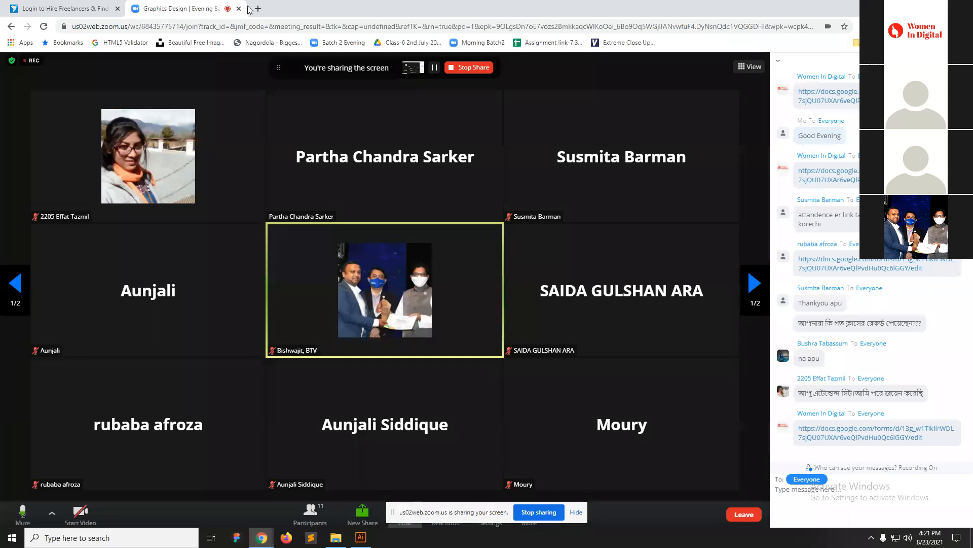
{"action": "left_click", "coordinate": [335, 537]}
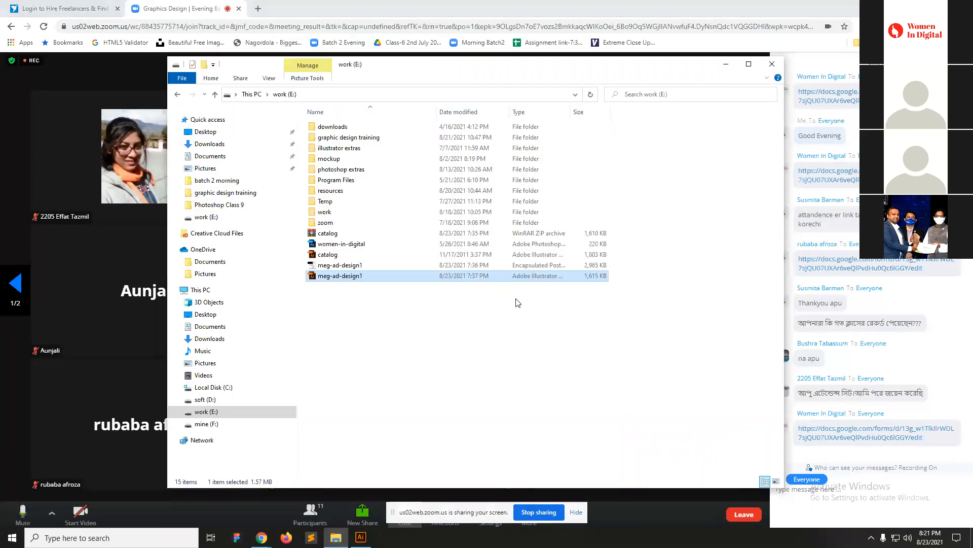
{"action": "double_click", "coordinate": [369, 142]}
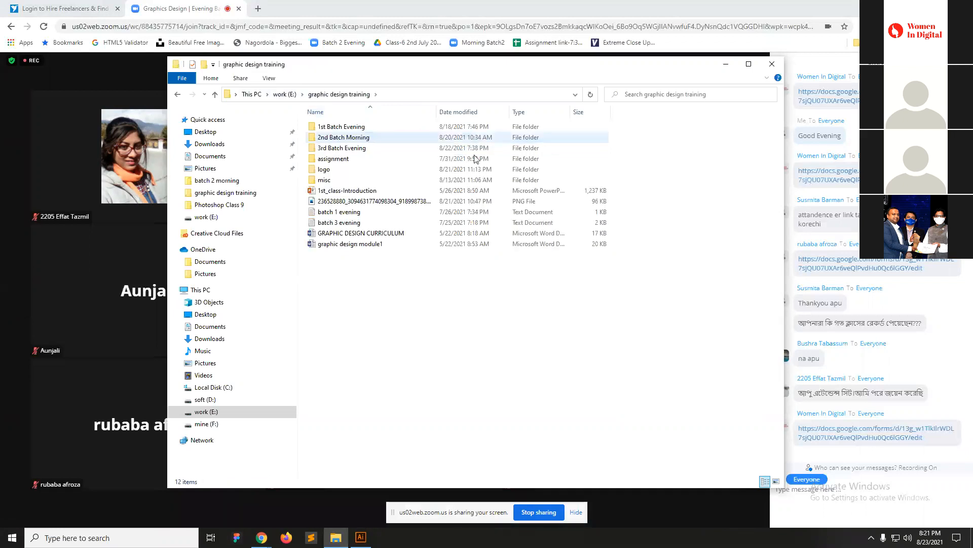
{"action": "double_click", "coordinate": [349, 147]}
Look through the class 5 illustrator 4 and class 6 illustrator 5 folders and open class 7 illustrator 6.
{"action": "left_click", "coordinate": [353, 169]}
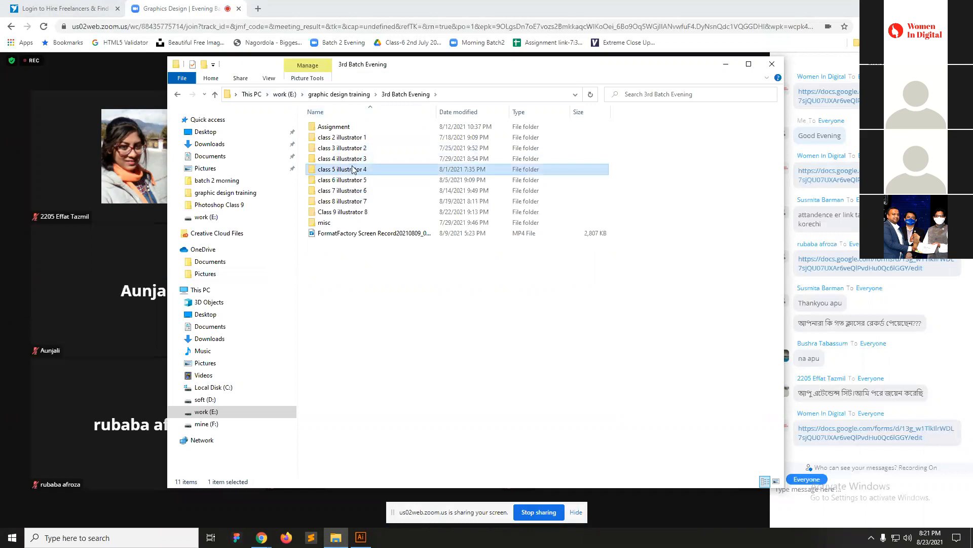
{"action": "double_click", "coordinate": [353, 169]}
{"action": "left_click", "coordinate": [406, 94]}
{"action": "double_click", "coordinate": [343, 180]}
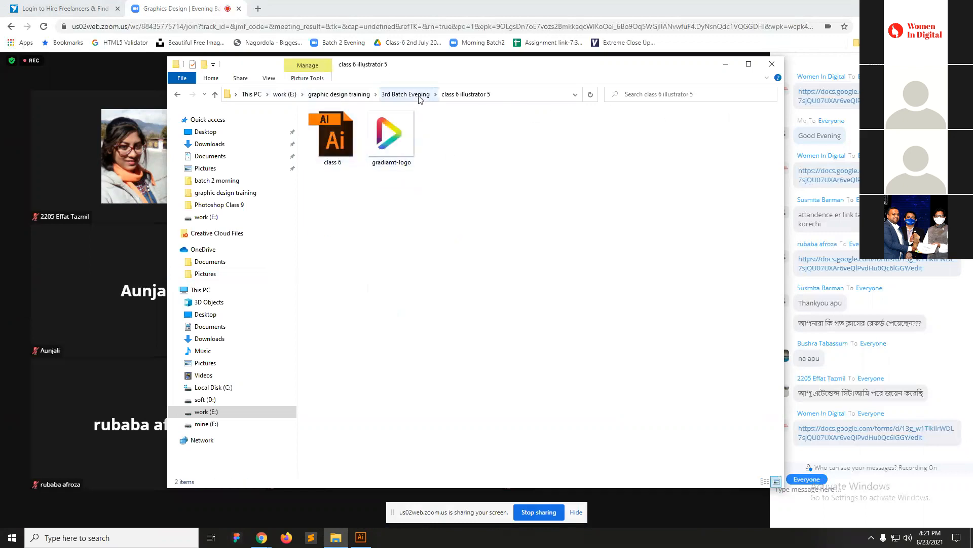
{"action": "left_click", "coordinate": [418, 99]}
{"action": "double_click", "coordinate": [348, 191]}
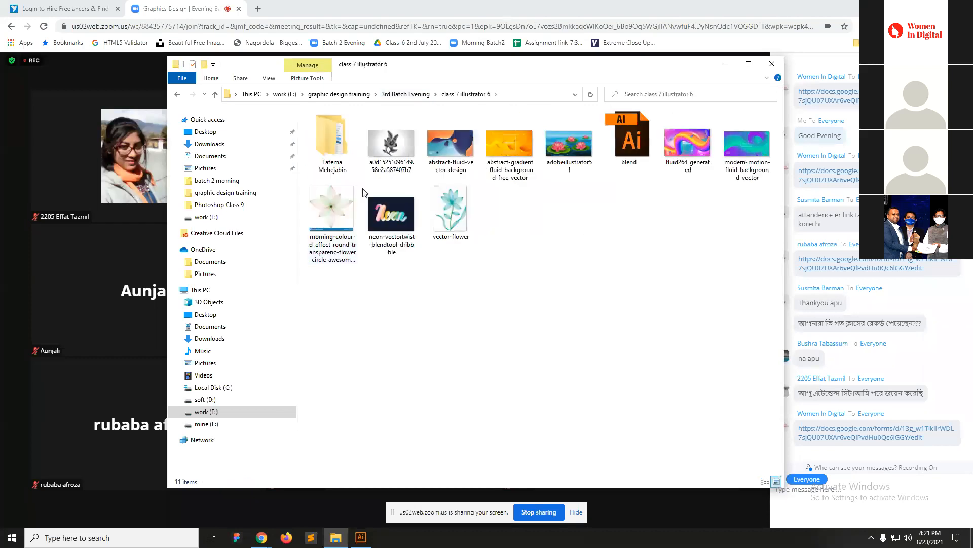
Open the abstract-gradient-fluid-background-free-vector image in Chrome and copy the image.
{"action": "left_click", "coordinate": [513, 151]}
{"action": "left_click_drag", "start_coordinate": [512, 149], "coordinate": [362, 337]}
{"action": "left_click", "coordinate": [582, 282]}
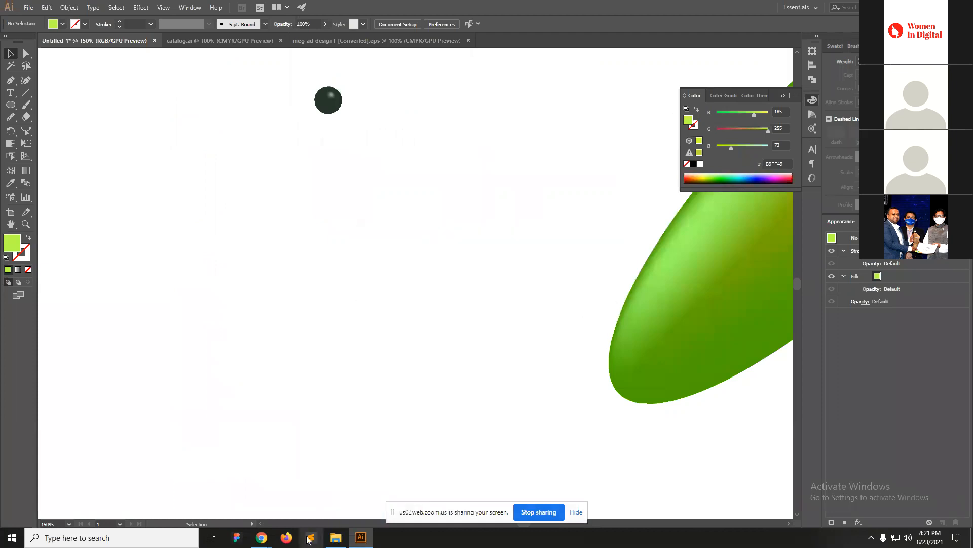
{"action": "mouse_move", "coordinate": [262, 537]}
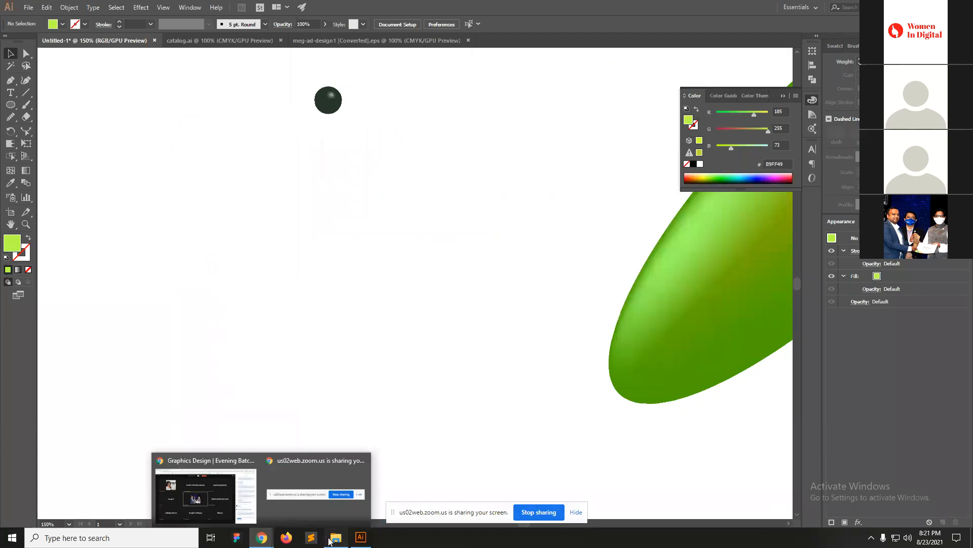
{"action": "left_click", "coordinate": [336, 537]}
{"action": "left_click_drag", "start_coordinate": [515, 147], "coordinate": [329, 10]}
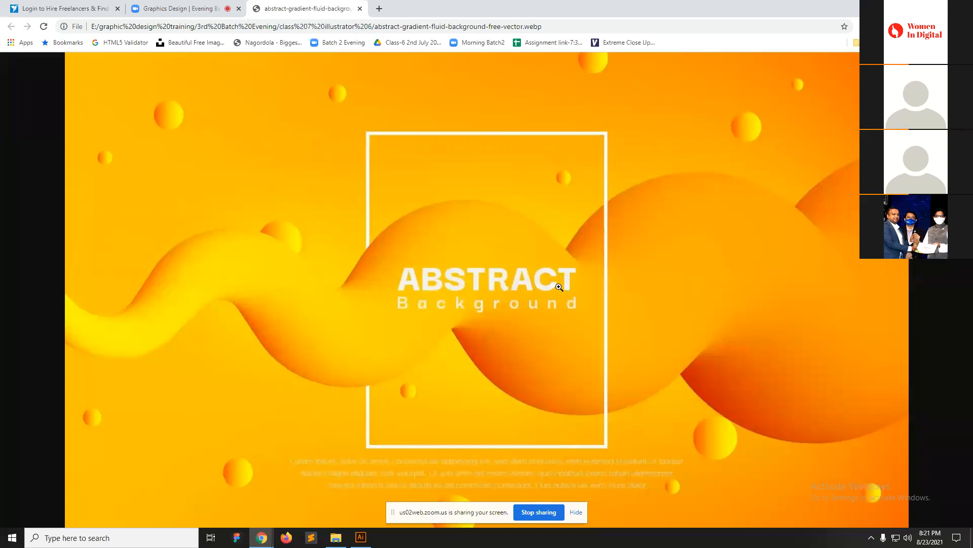
{"action": "right_click", "coordinate": [656, 137]}
{"action": "left_click", "coordinate": [707, 170]}
Switch back to Illustrator and delete the mesh ball and green leaf to empty the artboard.
{"action": "key", "text": "alt+Tab"}
{"action": "key", "text": "ctrl"}
{"action": "key", "text": "ctrl+minus"}
{"action": "key", "text": "ctrl+minus"}
{"action": "key", "text": "ctrl+minus"}
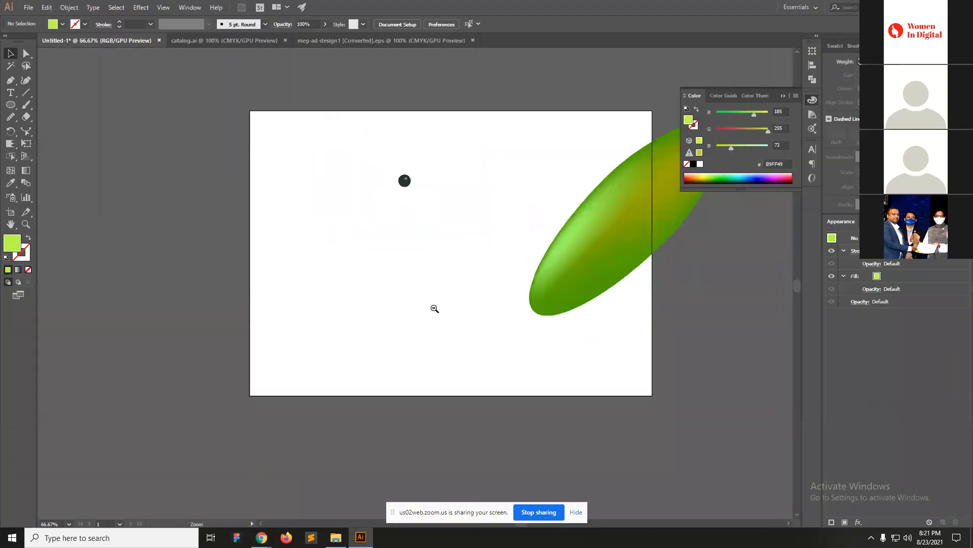
{"action": "left_click_drag", "start_coordinate": [455, 261], "coordinate": [676, 336]}
{"action": "key", "text": "Delete"}
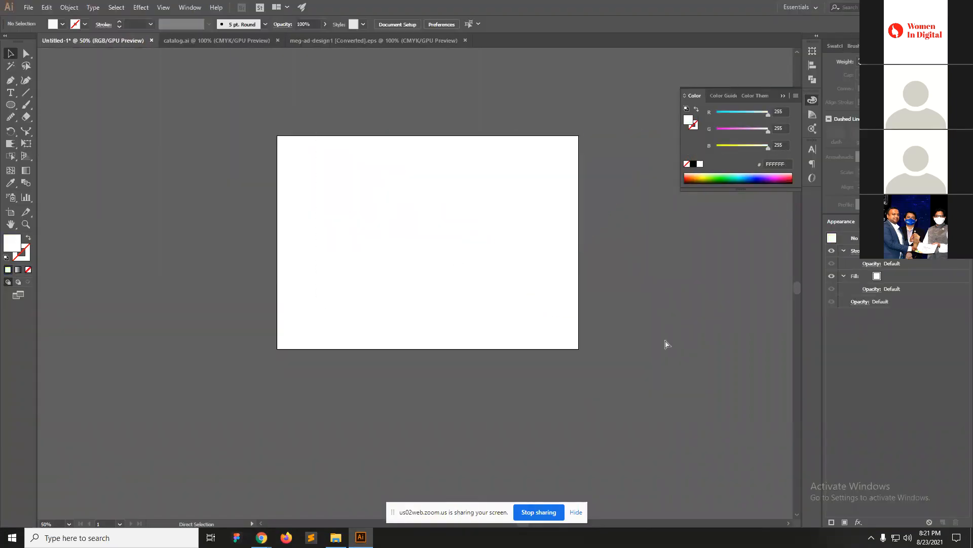
Paste the copied abstract background image and place it directly below the artboard as a reference.
{"action": "key", "text": "ctrl+v"}
{"action": "left_click_drag", "start_coordinate": [629, 400], "coordinate": [649, 417]}
{"action": "left_click_drag", "start_coordinate": [629, 411], "coordinate": [211, 299]}
{"action": "left_click_drag", "start_coordinate": [310, 287], "coordinate": [464, 311]}
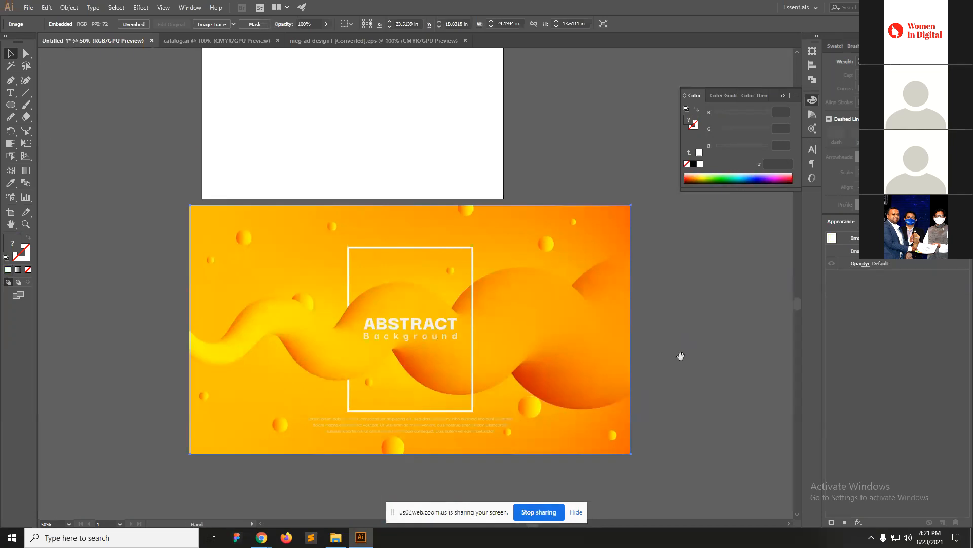
{"action": "left_click_drag", "start_coordinate": [504, 260], "coordinate": [602, 336]}
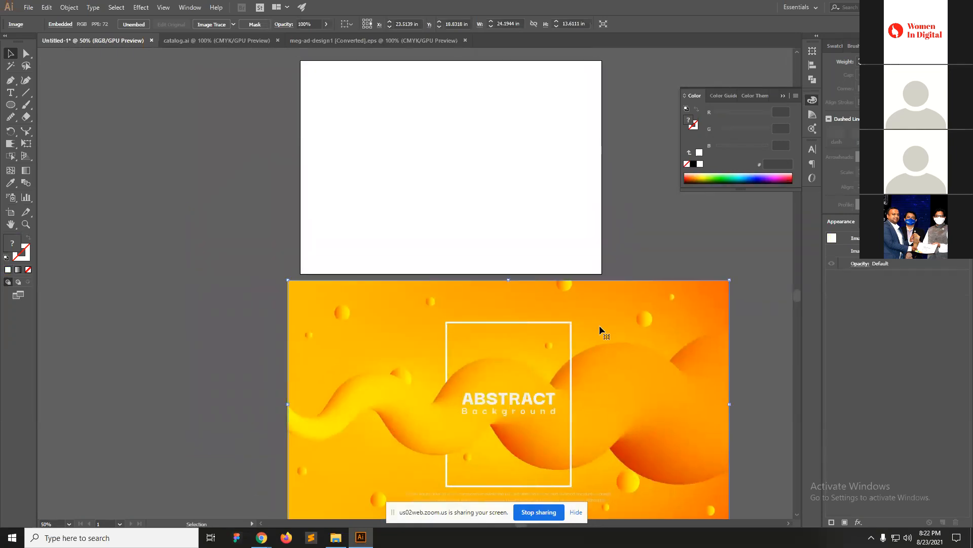
Draw a white circle about 0.93 in in diameter on the empty canvas beside the artboard.
{"action": "key", "text": "l"}
{"action": "left_click_drag", "start_coordinate": [197, 130], "coordinate": [213, 149]}
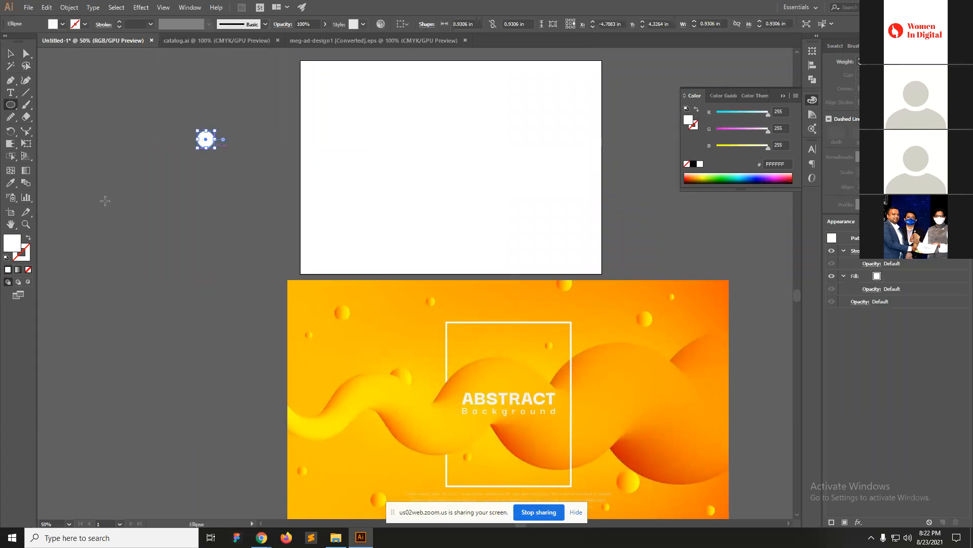
{"action": "left_click", "coordinate": [28, 239]}
Display the Gradient settings for the selected circle.
{"action": "left_click_drag", "start_coordinate": [199, 2], "coordinate": [199, 4]}
{"action": "double_click", "coordinate": [499, 7]}
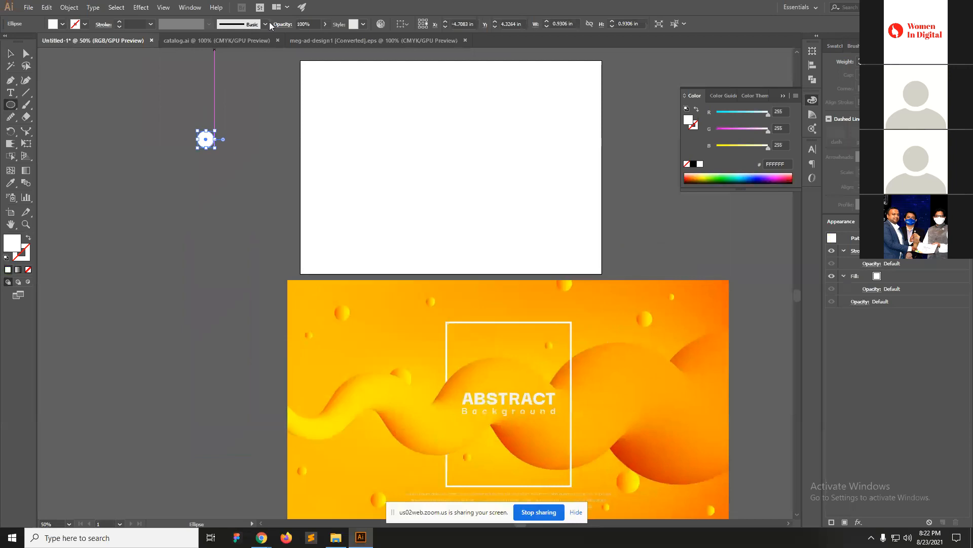
{"action": "left_click", "coordinate": [190, 8]}
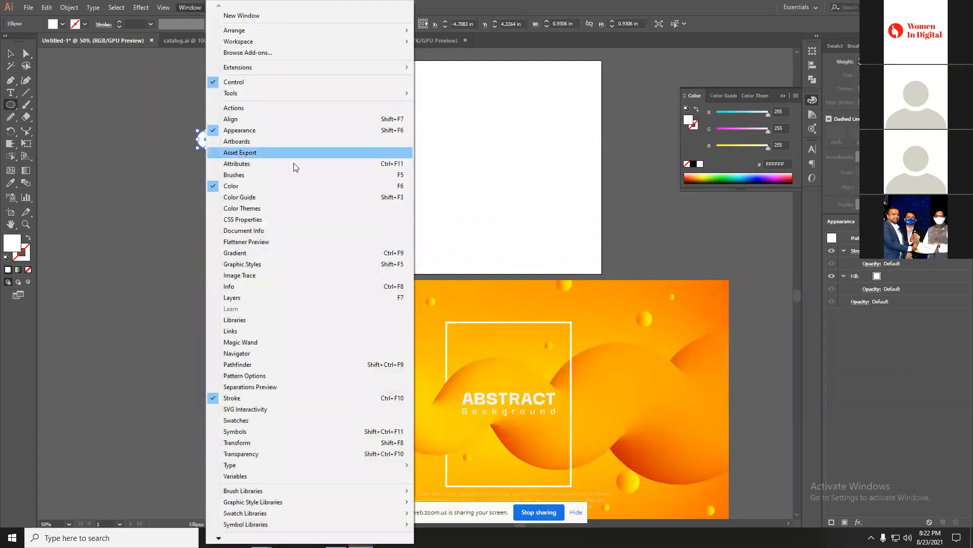
{"action": "left_click", "coordinate": [267, 253]}
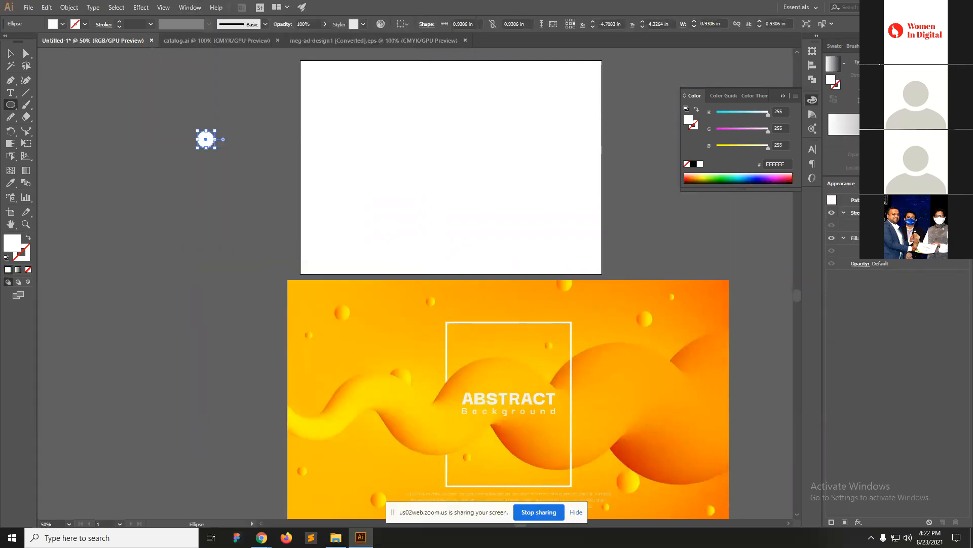
Load the Metals gradient swatch library and fill the small circle with its pale gold radial gradient.
{"action": "left_click", "coordinate": [812, 118]}
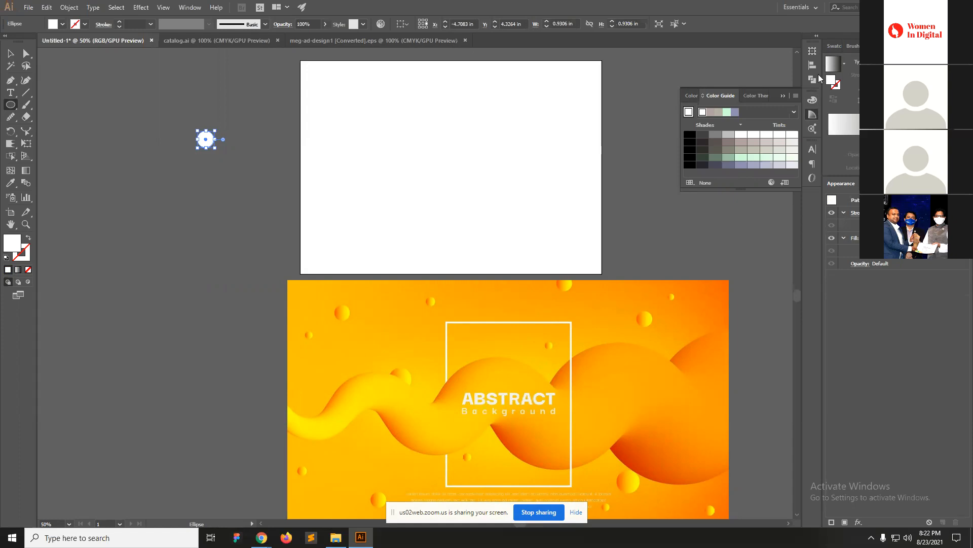
{"action": "left_click", "coordinate": [834, 48]}
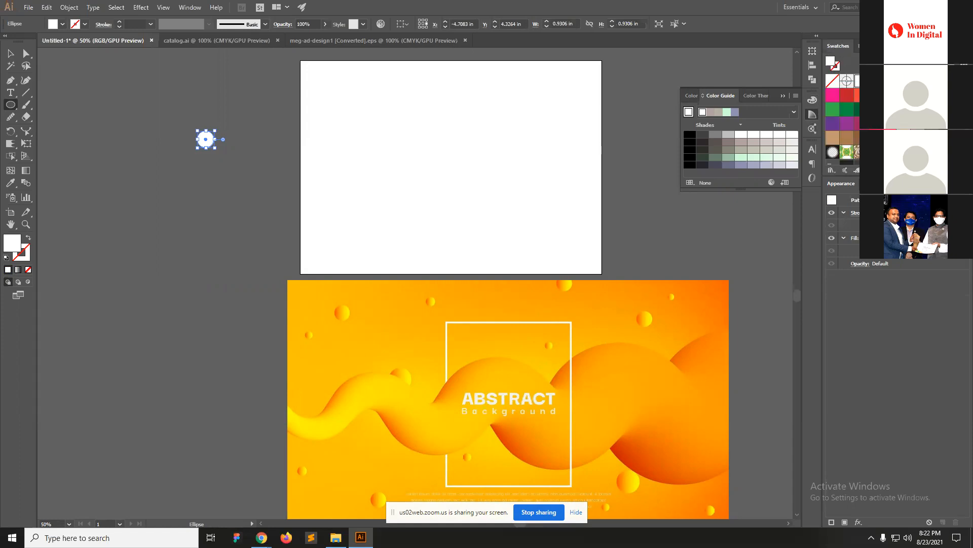
{"action": "left_click", "coordinate": [963, 45]}
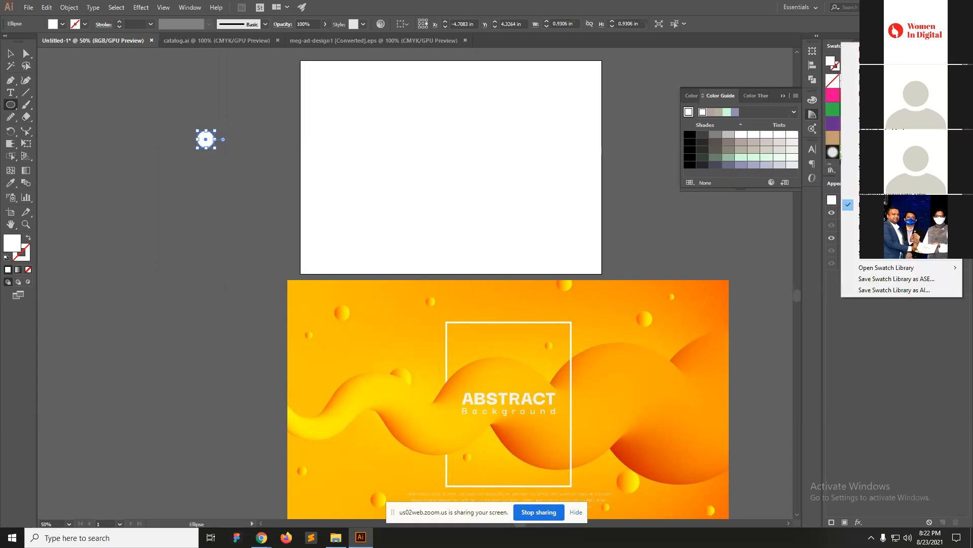
{"action": "mouse_move", "coordinate": [915, 269]}
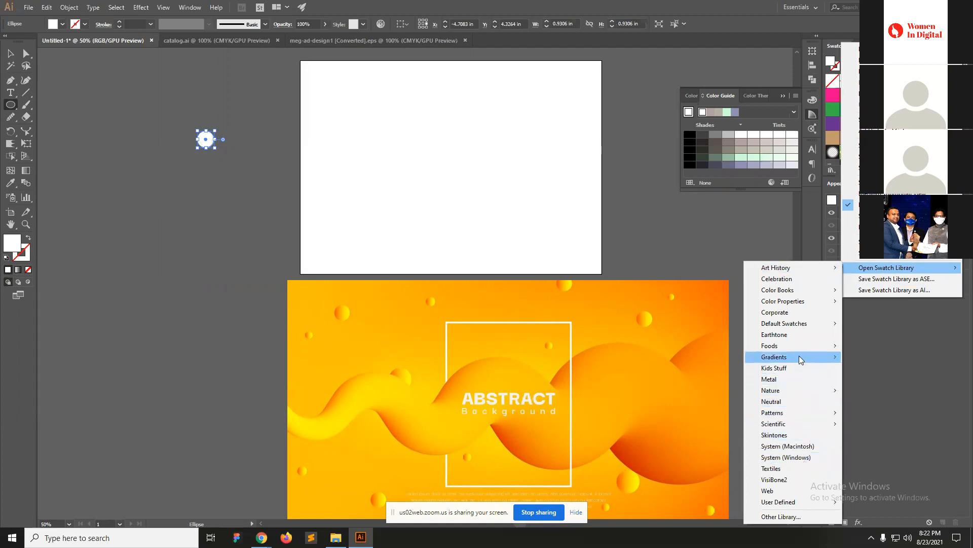
{"action": "mouse_move", "coordinate": [800, 358]}
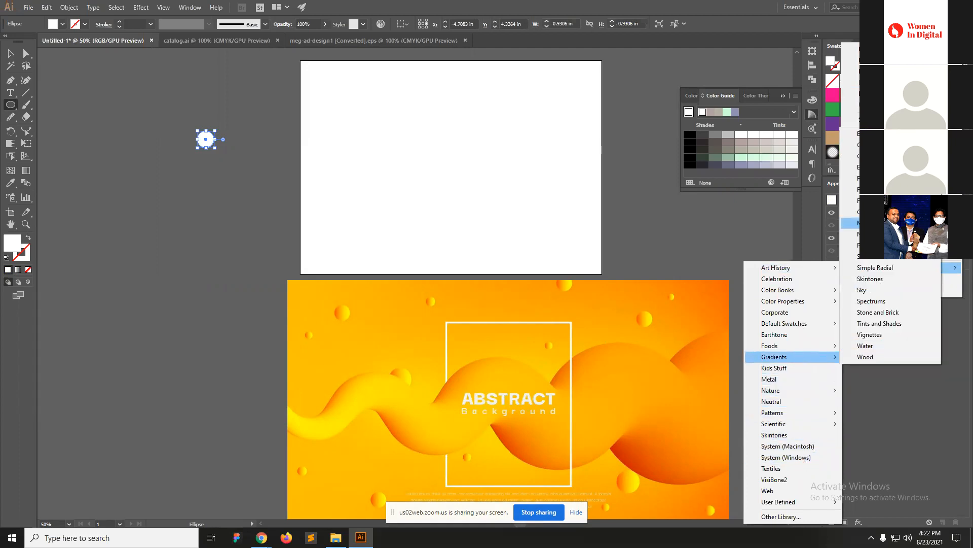
{"action": "left_click", "coordinate": [855, 223]}
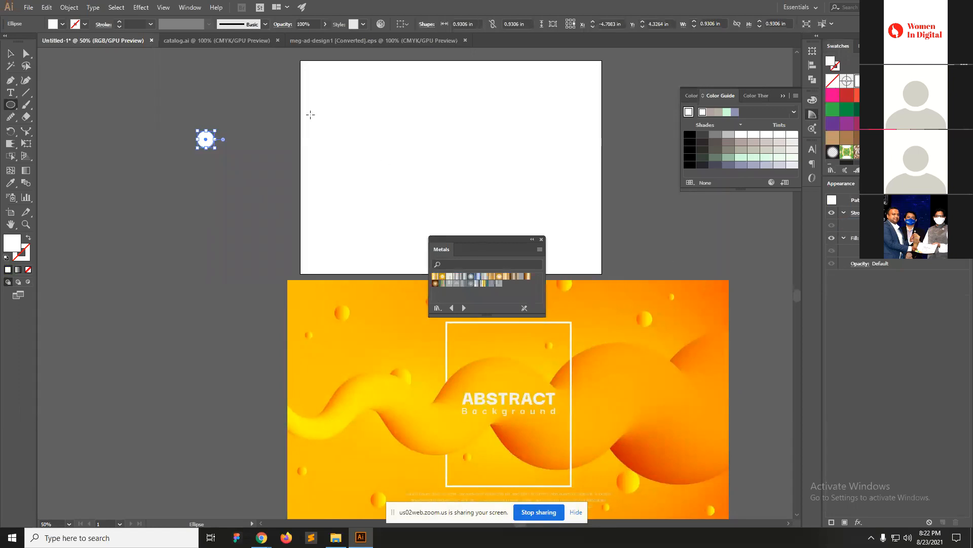
{"action": "left_click", "coordinate": [498, 278]}
{"action": "key", "text": "c"}
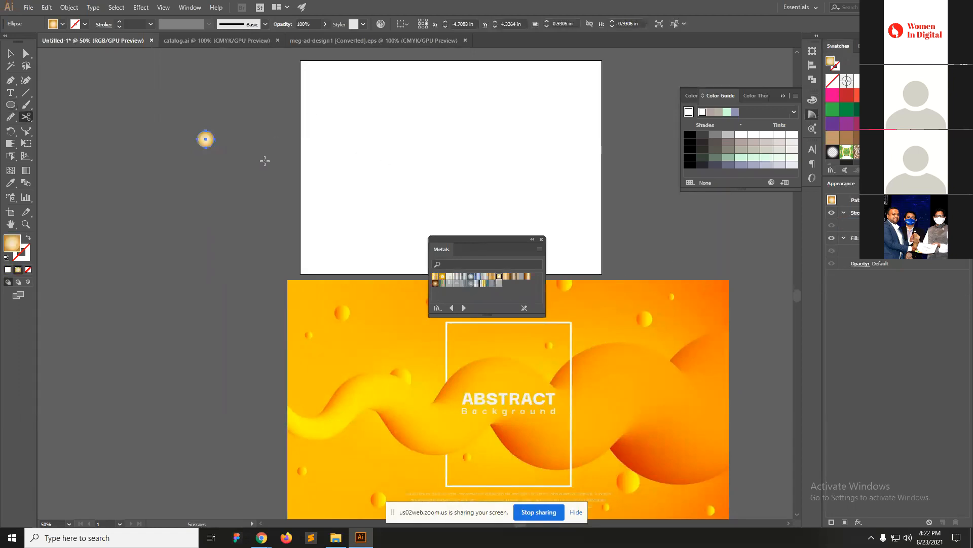
{"action": "left_click", "coordinate": [368, 217]}
{"action": "left_click", "coordinate": [578, 282]}
Place a copy of the circle beyond the artboard's opposite side, about 8.35 in in diameter, filled with the silver radial gradient from Metals.
{"action": "key", "text": "v"}
{"action": "left_click", "coordinate": [206, 161]}
{"action": "left_click_drag", "start_coordinate": [232, 169], "coordinate": [136, 193]}
{"action": "left_click_drag", "start_coordinate": [112, 163], "coordinate": [658, 164]}
{"action": "left_click_drag", "start_coordinate": [652, 207], "coordinate": [624, 247]}
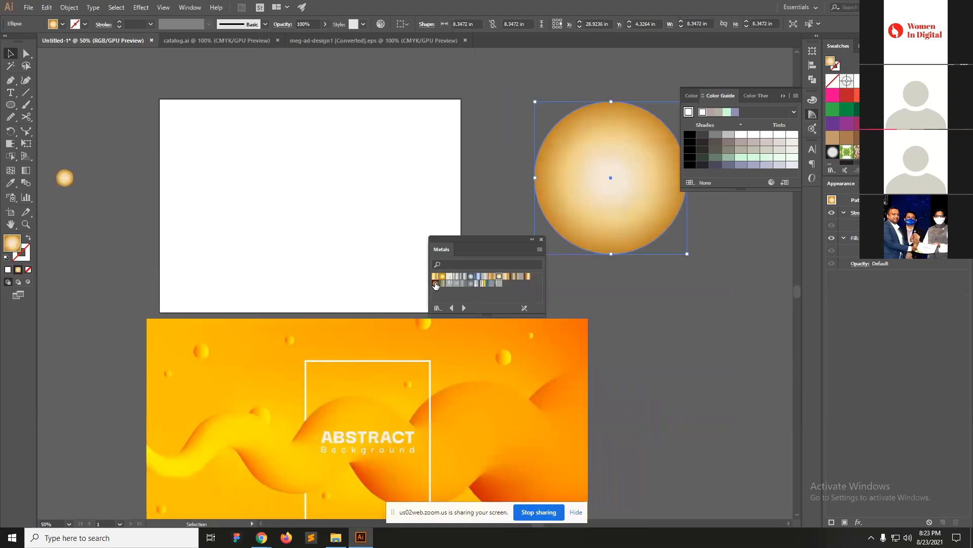
{"action": "left_click", "coordinate": [471, 276]}
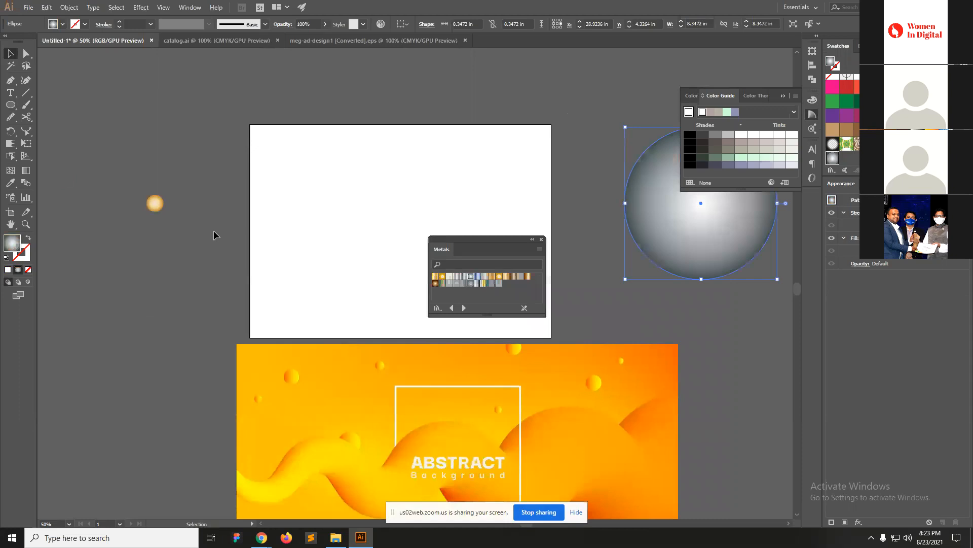
Blend the small gold circle and the large silver circle, with the blend spacing set to Specified Steps.
{"action": "left_click", "coordinate": [155, 204], "text": "shift"}
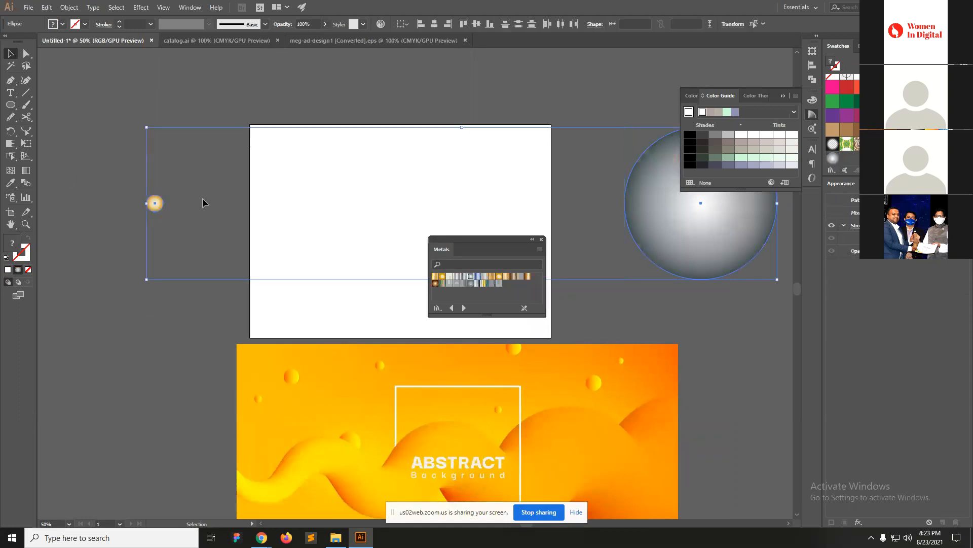
{"action": "double_click", "coordinate": [24, 184]}
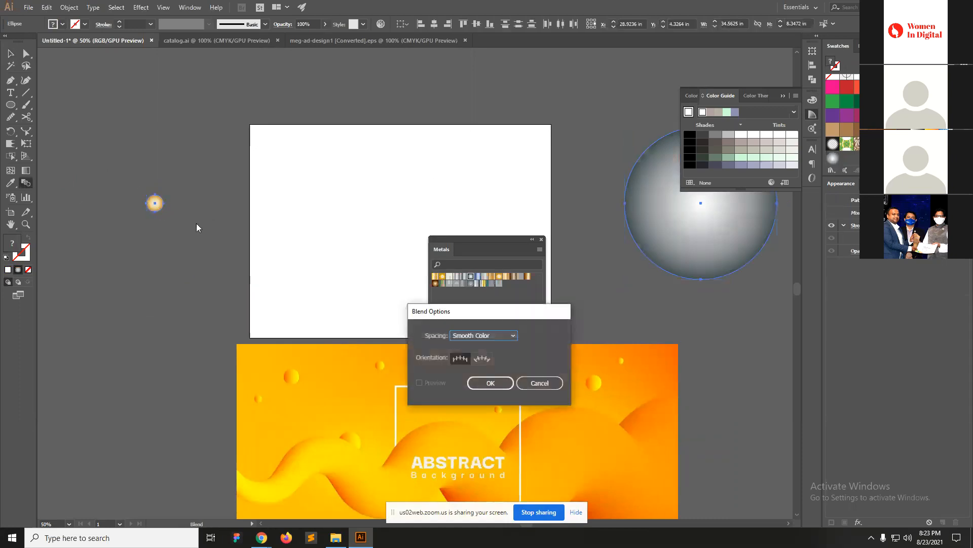
{"action": "left_click", "coordinate": [490, 336]}
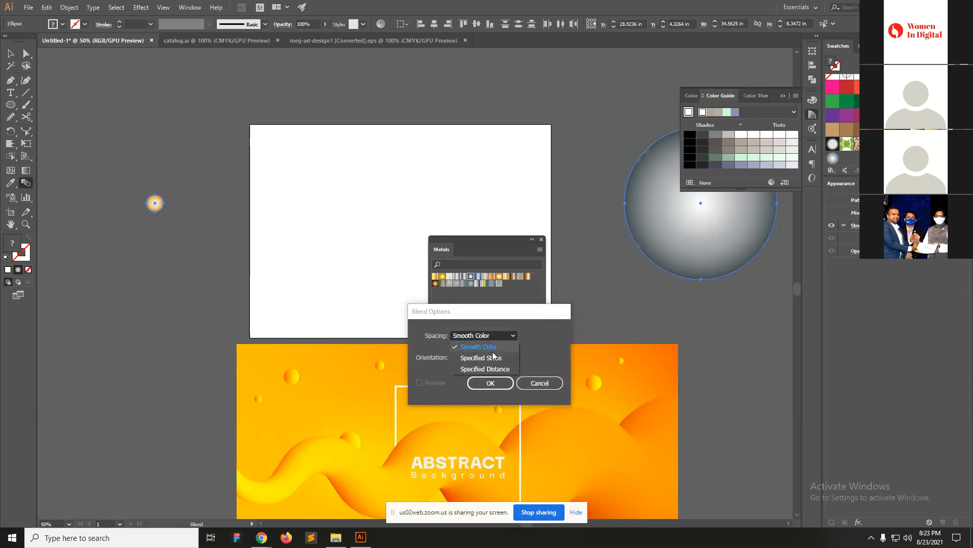
{"action": "left_click", "coordinate": [494, 358]}
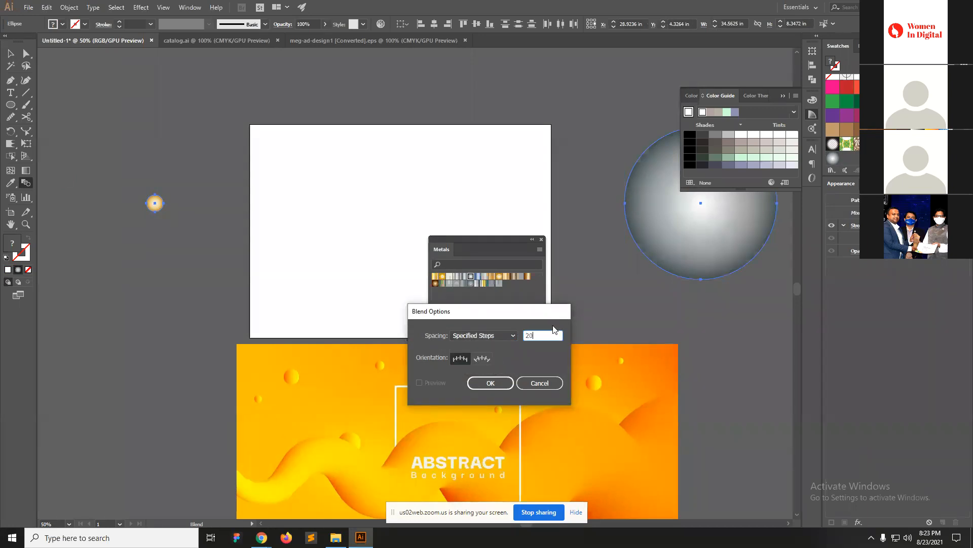
{"action": "key", "text": "Return"}
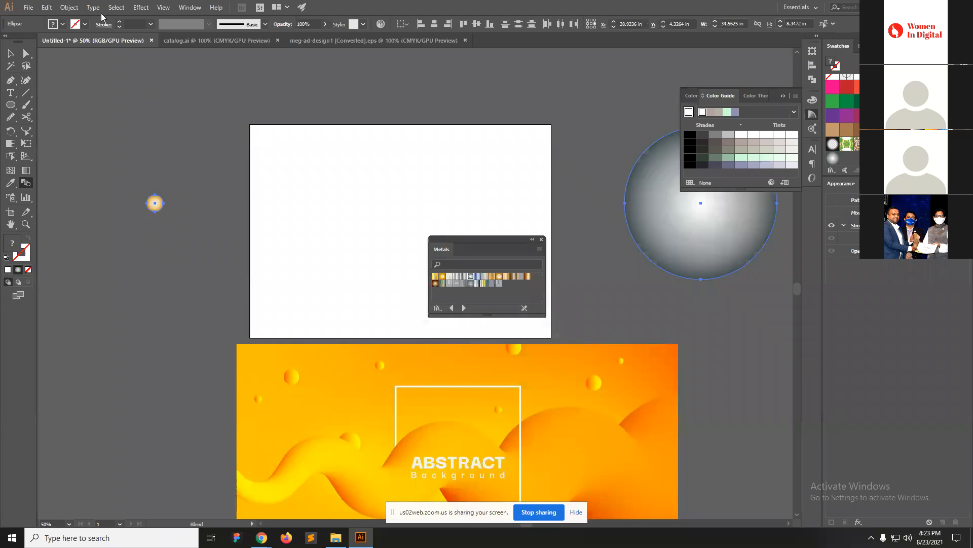
{"action": "left_click", "coordinate": [69, 8]}
{"action": "mouse_move", "coordinate": [130, 260]}
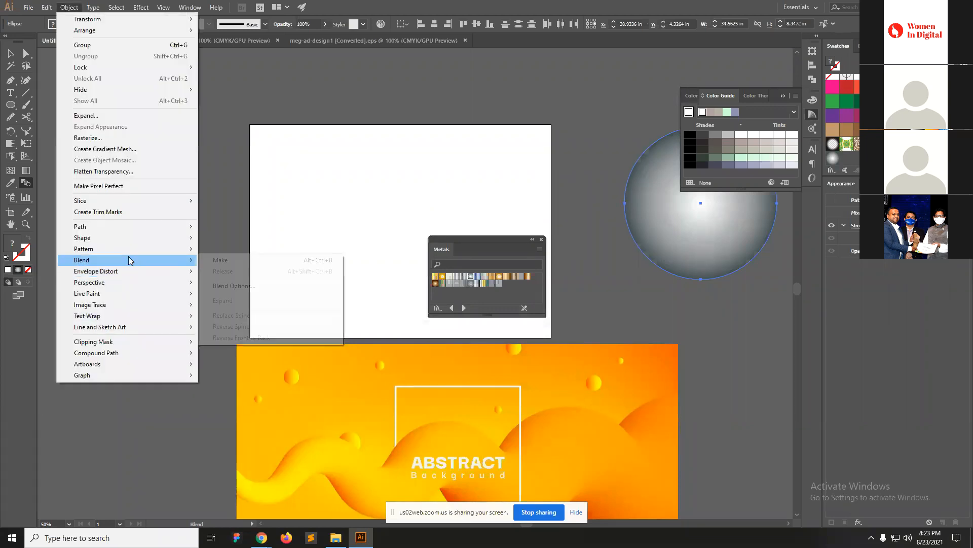
{"action": "left_click", "coordinate": [256, 260]}
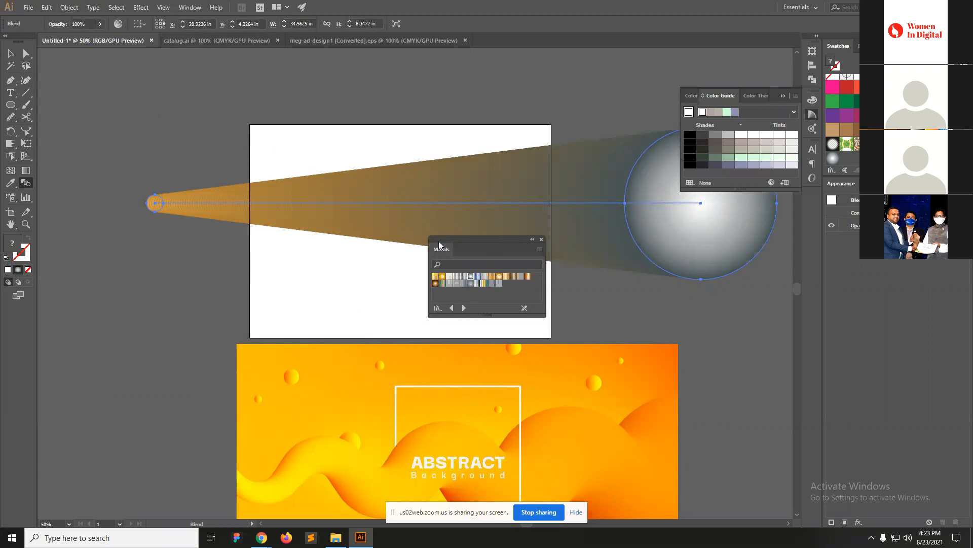
Select only the large silver circle at the wide end of the blend with the Direct Selection tool.
{"action": "left_click_drag", "start_coordinate": [426, 384], "coordinate": [370, 322]}
{"action": "key", "text": "a"}
{"action": "left_click", "coordinate": [656, 196]}
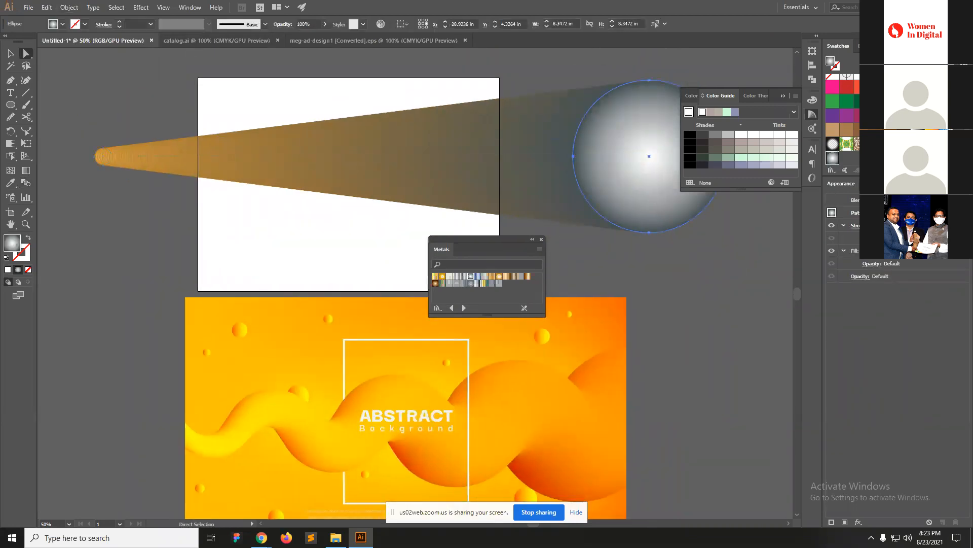
Try to load fluid264 from the illustrator extras gradient folder on drive E: as a swatch library and look through the swatches.
{"action": "left_click", "coordinate": [966, 46]}
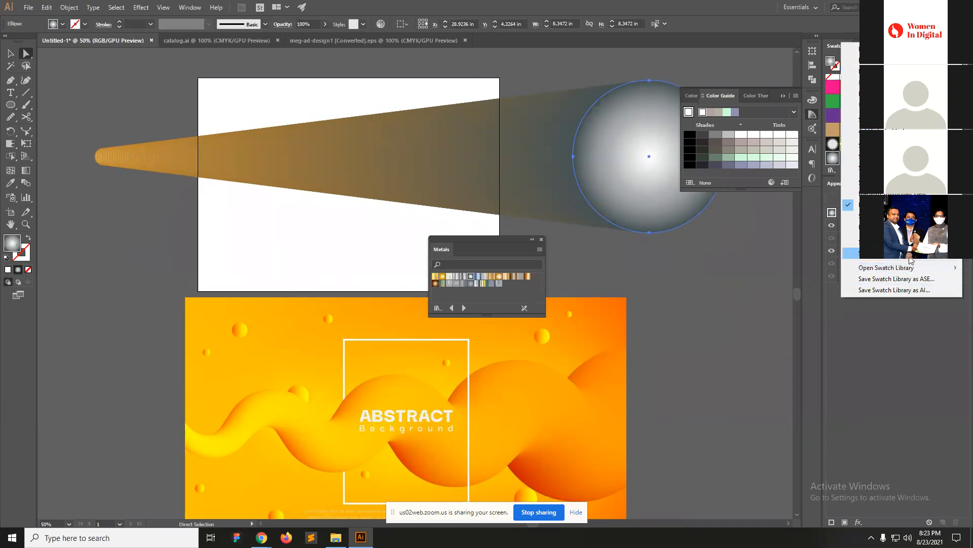
{"action": "left_click", "coordinate": [808, 222]}
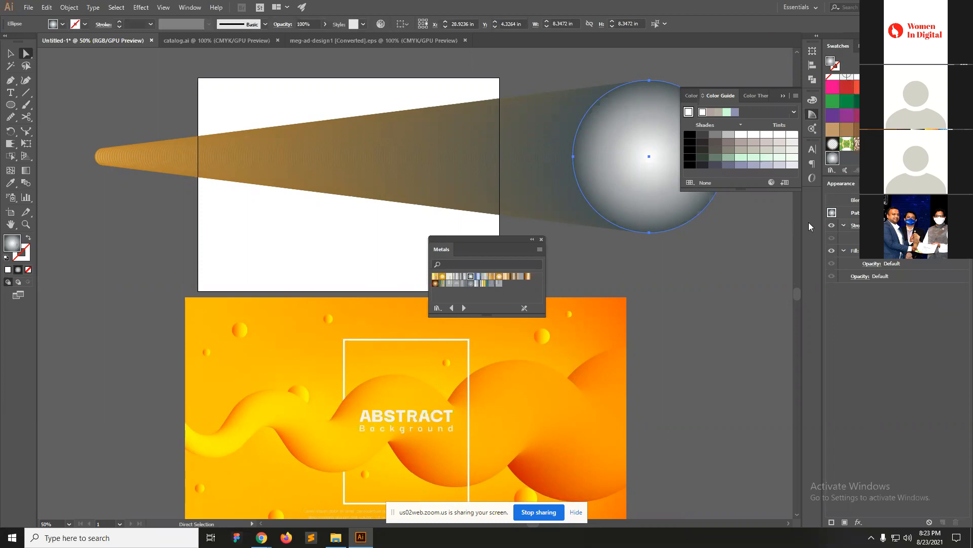
{"action": "left_click", "coordinate": [963, 46]}
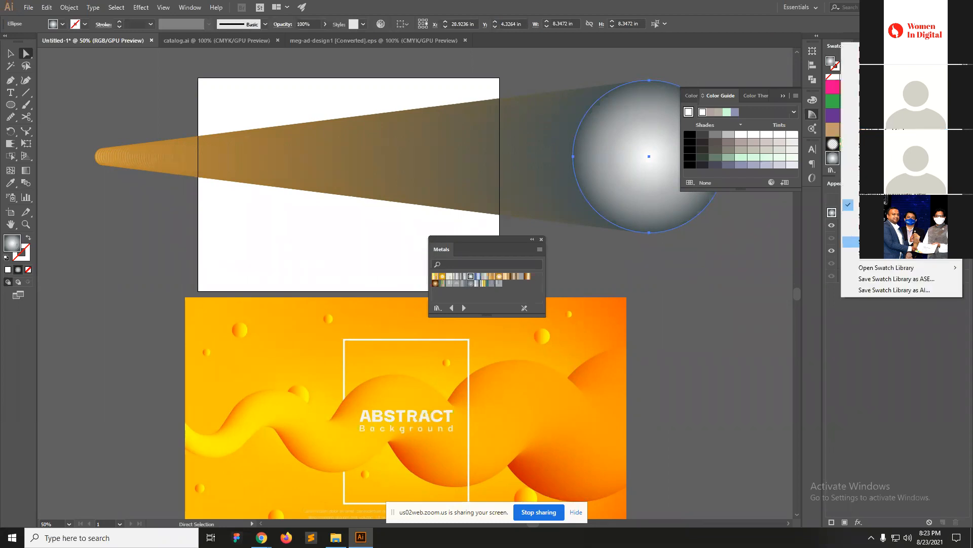
{"action": "mouse_move", "coordinate": [894, 270]}
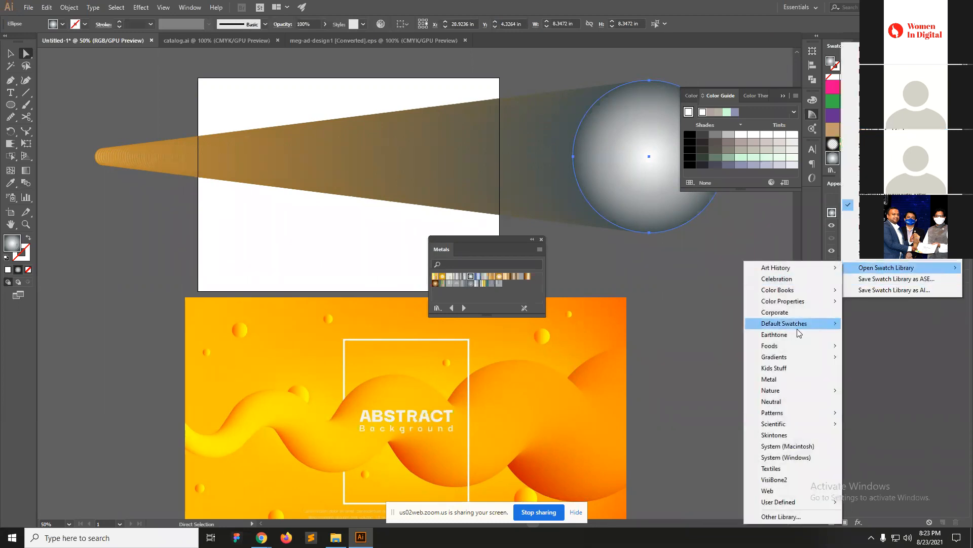
{"action": "left_click", "coordinate": [783, 516]}
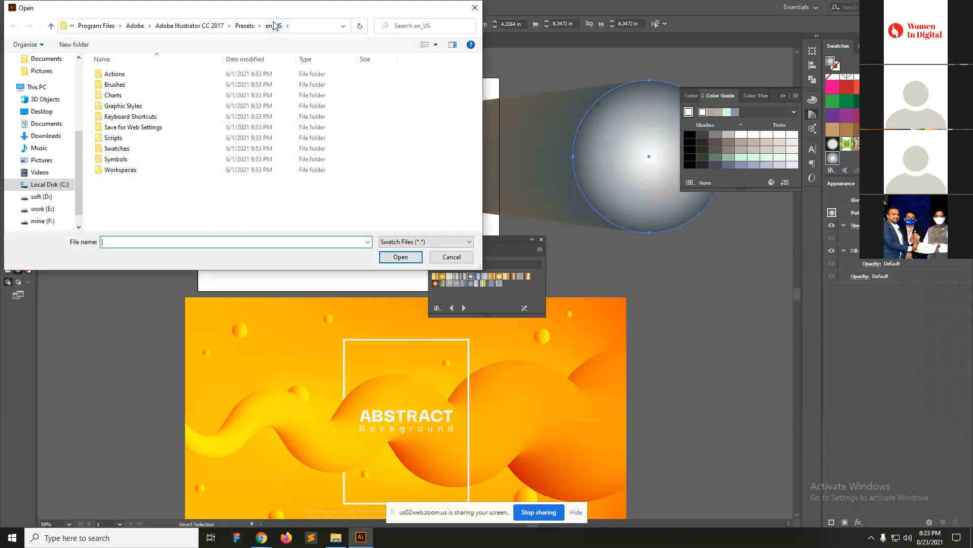
{"action": "left_click", "coordinate": [43, 209]}
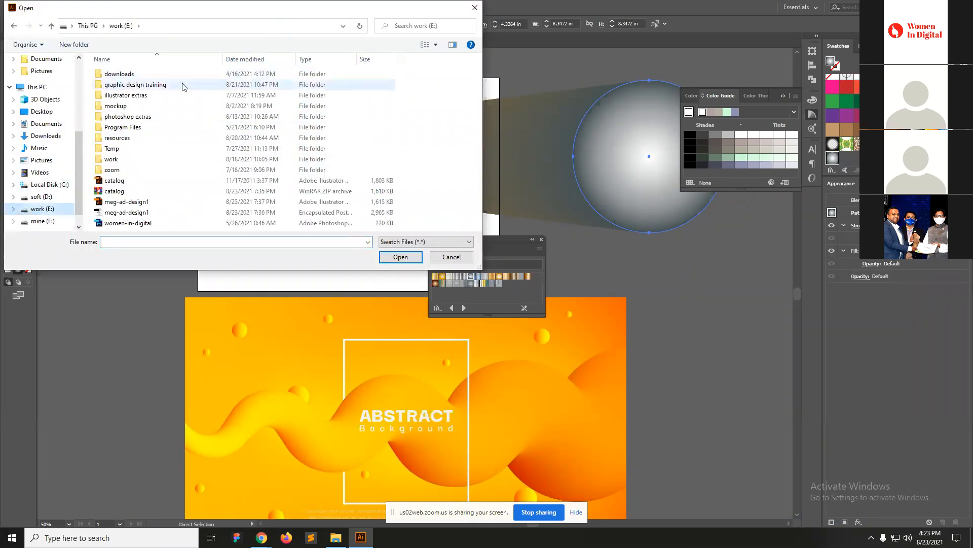
{"action": "double_click", "coordinate": [132, 97]}
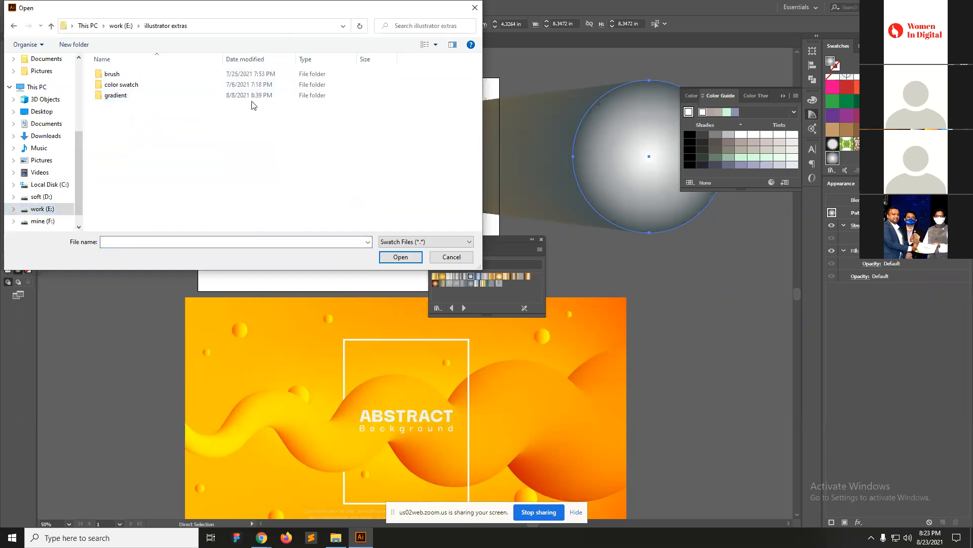
{"action": "double_click", "coordinate": [122, 95]}
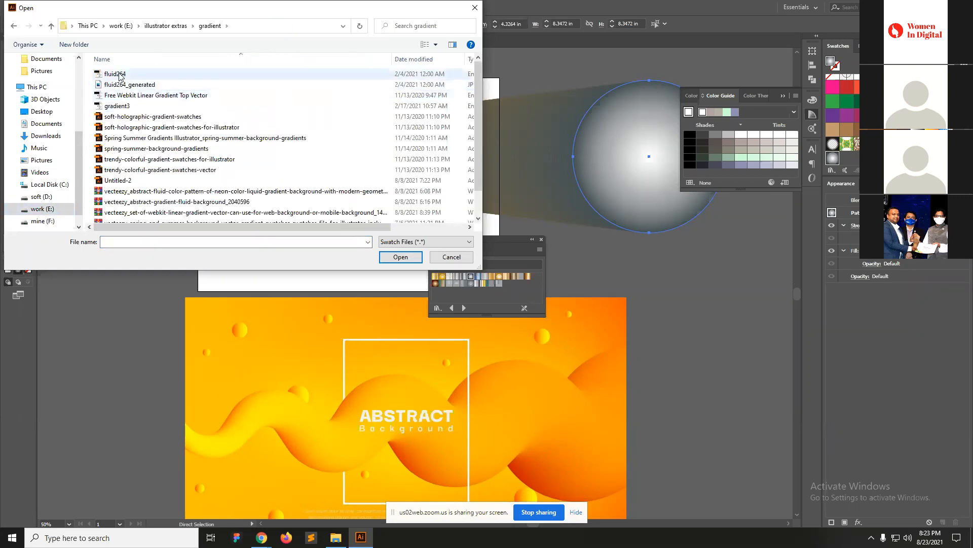
{"action": "double_click", "coordinate": [120, 75]}
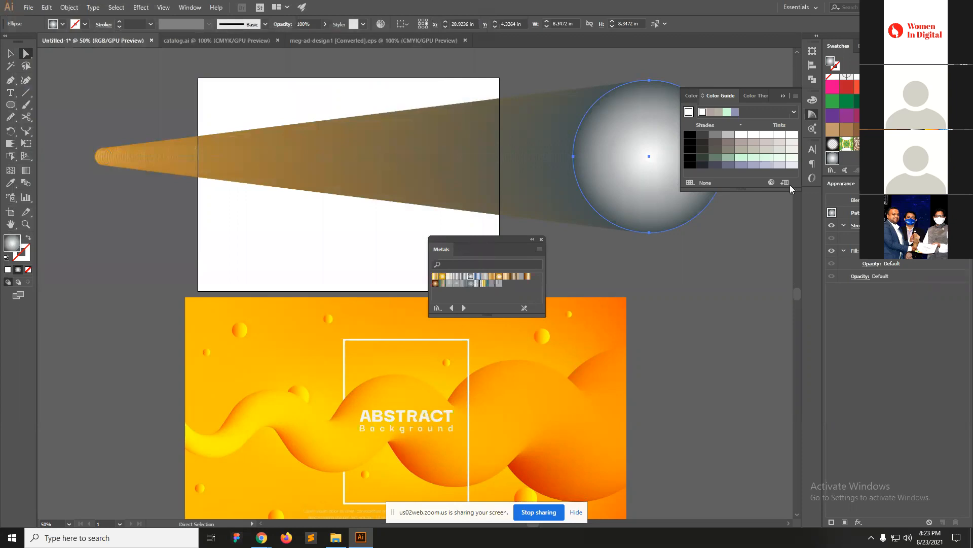
{"action": "scroll", "coordinate": [844, 120], "scroll_direction": "down", "scroll_amount": 1}
{"action": "scroll", "coordinate": [843, 120], "scroll_direction": "up", "scroll_amount": 1}
{"action": "scroll", "coordinate": [843, 119], "scroll_direction": "down", "scroll_amount": 1}
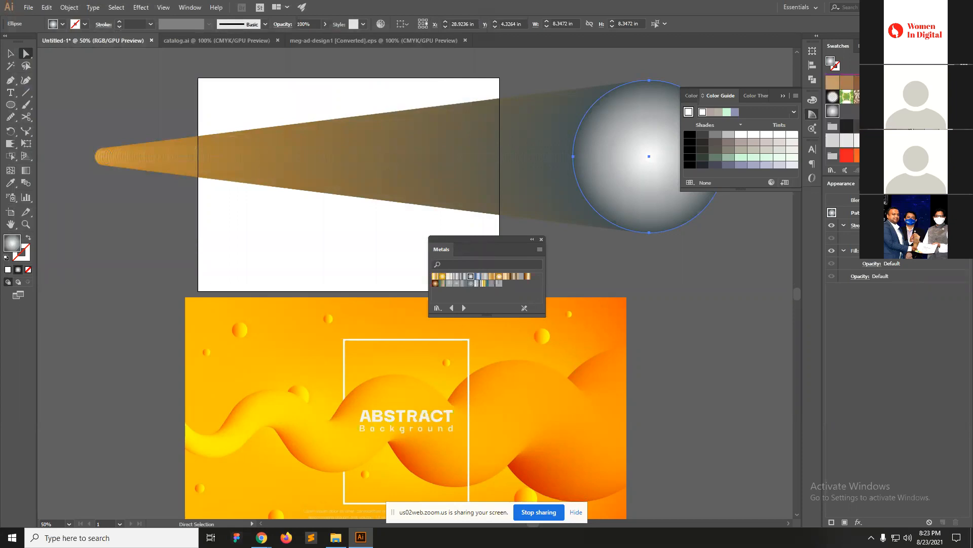
{"action": "scroll", "coordinate": [843, 120], "scroll_direction": "up", "scroll_amount": 2}
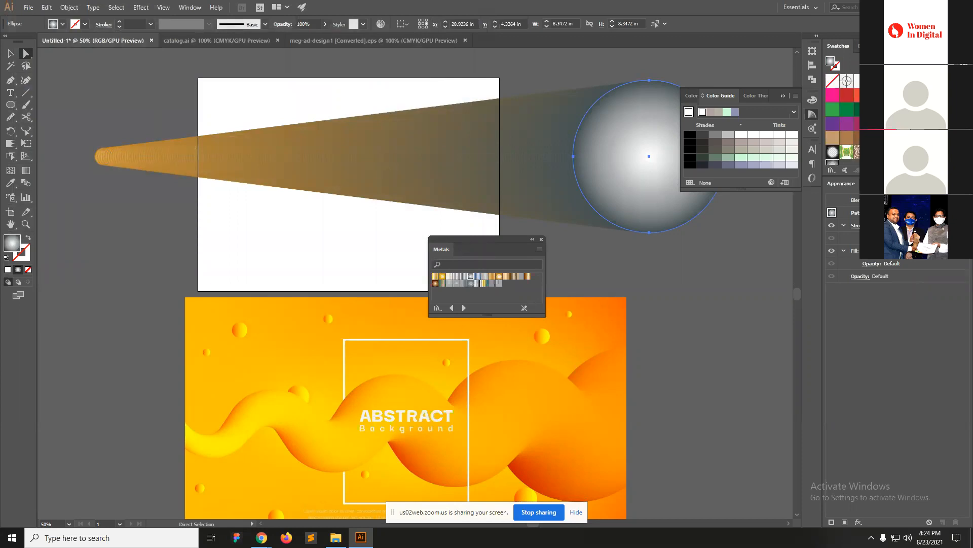
{"action": "scroll", "coordinate": [843, 126], "scroll_direction": "down", "scroll_amount": 2}
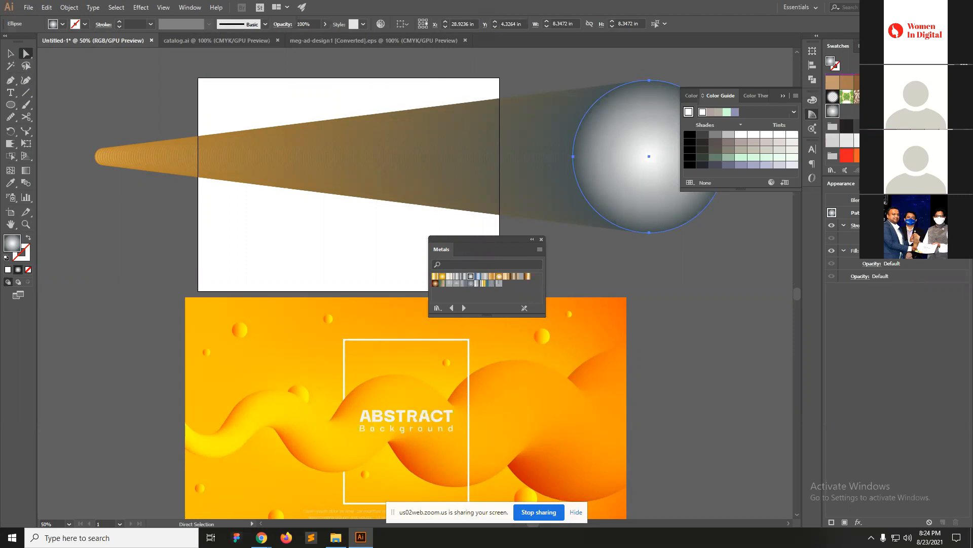
Switch to File Explorer, open the fluid264 EPS from the illustrator extras gradient folder in Illustrator, and close it after viewing.
{"action": "left_click", "coordinate": [334, 538]}
{"action": "left_click", "coordinate": [203, 400]}
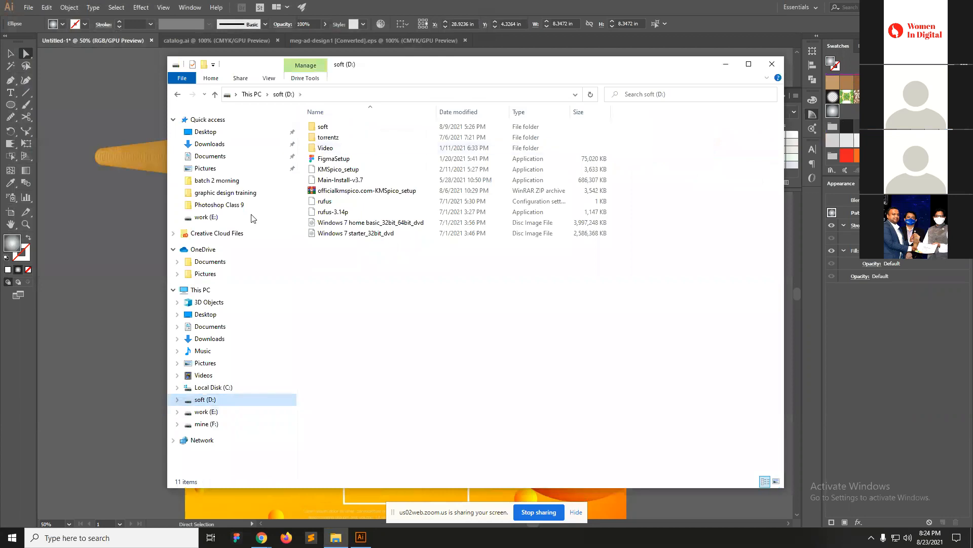
{"action": "left_click", "coordinate": [206, 411]}
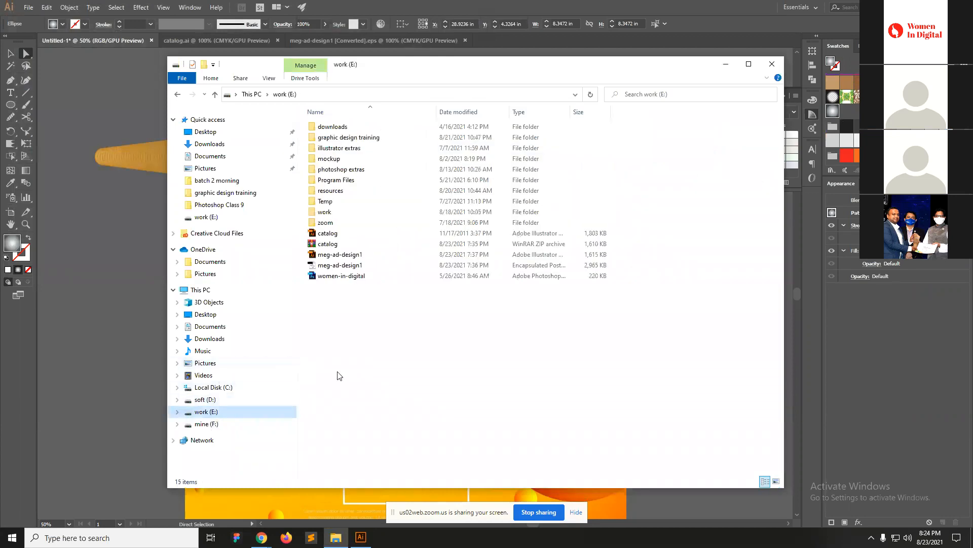
{"action": "double_click", "coordinate": [336, 147]}
{"action": "double_click", "coordinate": [335, 148]}
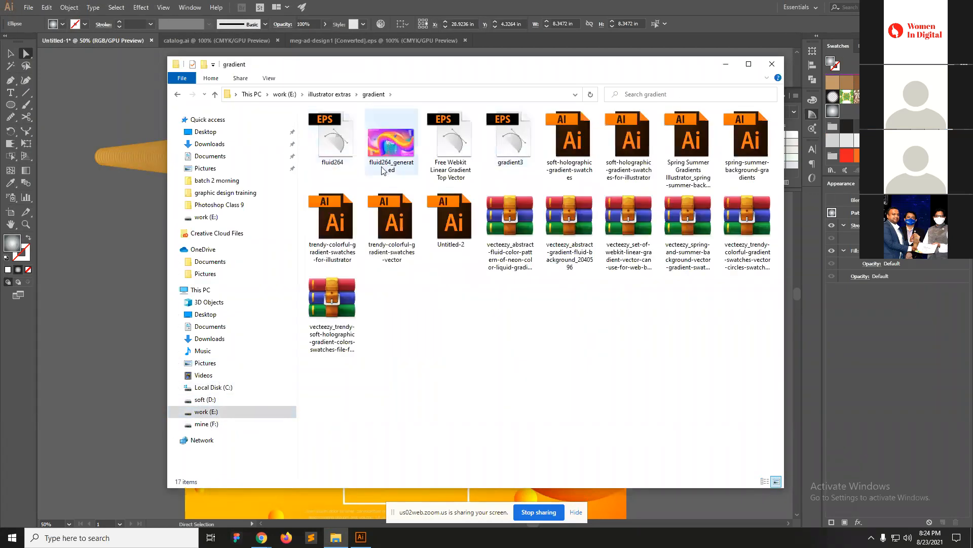
{"action": "left_click_drag", "start_coordinate": [335, 142], "coordinate": [573, 44]}
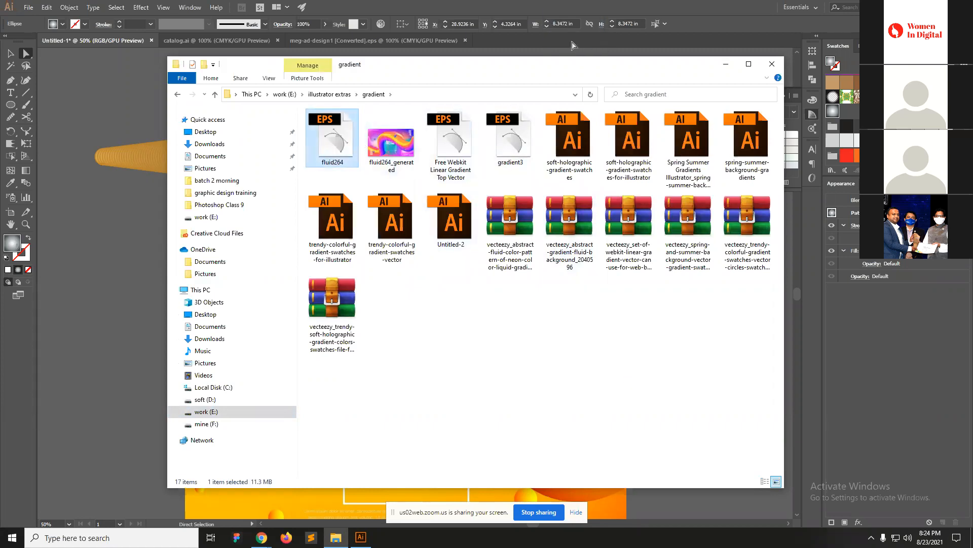
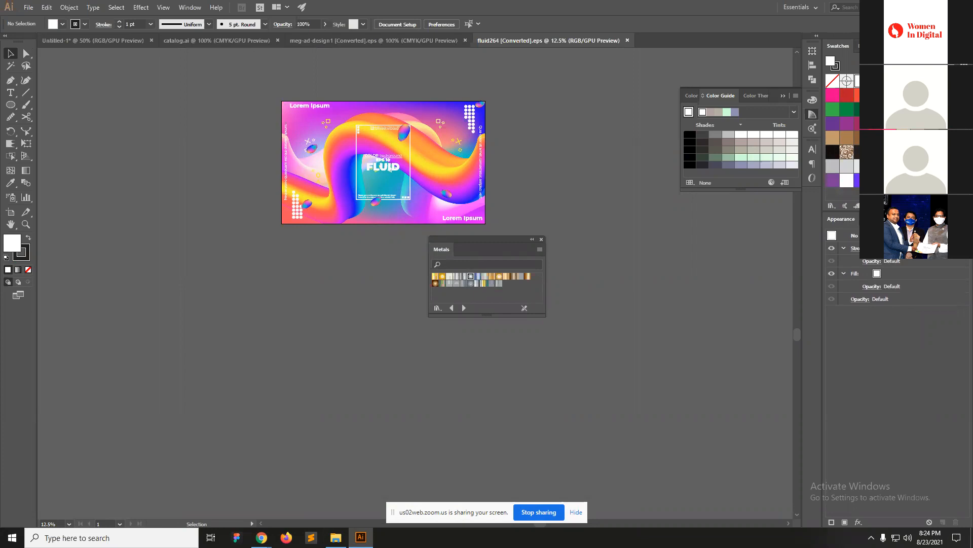
{"action": "key", "text": "ctrl+w"}
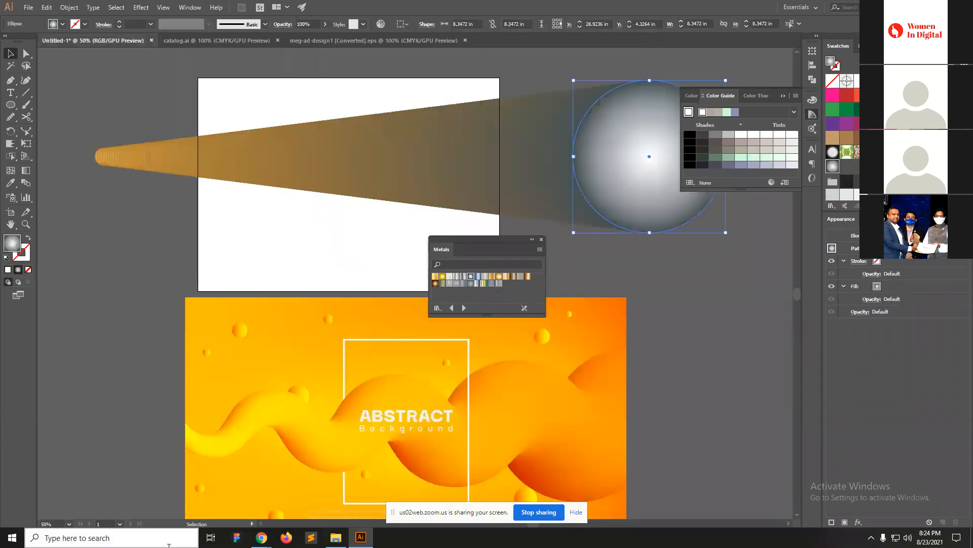
Switch to File Explorer and open the soft-holographic-gradient-swatches file from the gradient folder in Illustrator.
{"action": "left_click", "coordinate": [327, 541]}
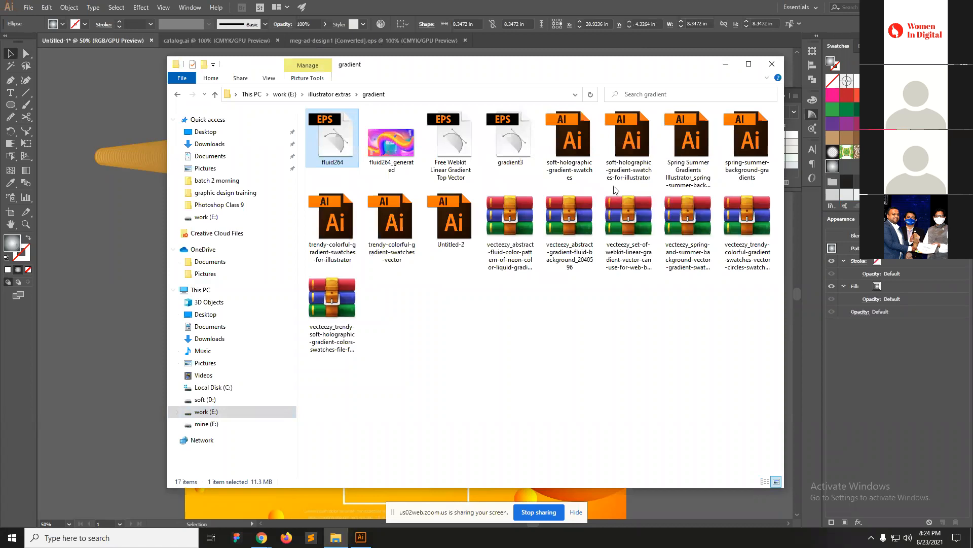
{"action": "left_click_drag", "start_coordinate": [579, 140], "coordinate": [717, 41]}
{"action": "left_click", "coordinate": [85, 208]}
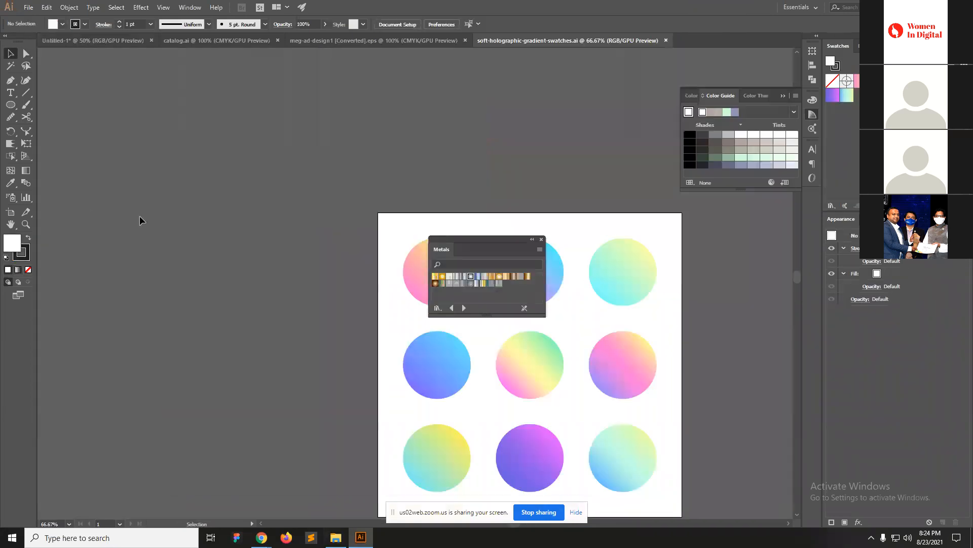
Undo the accidental move of the white background, then copy the pink-yellow, aqua-yellow and central pink-yellow-green circles.
{"action": "left_click_drag", "start_coordinate": [598, 356], "coordinate": [340, 221]}
{"action": "left_click_drag", "start_coordinate": [138, 106], "coordinate": [214, 196]}
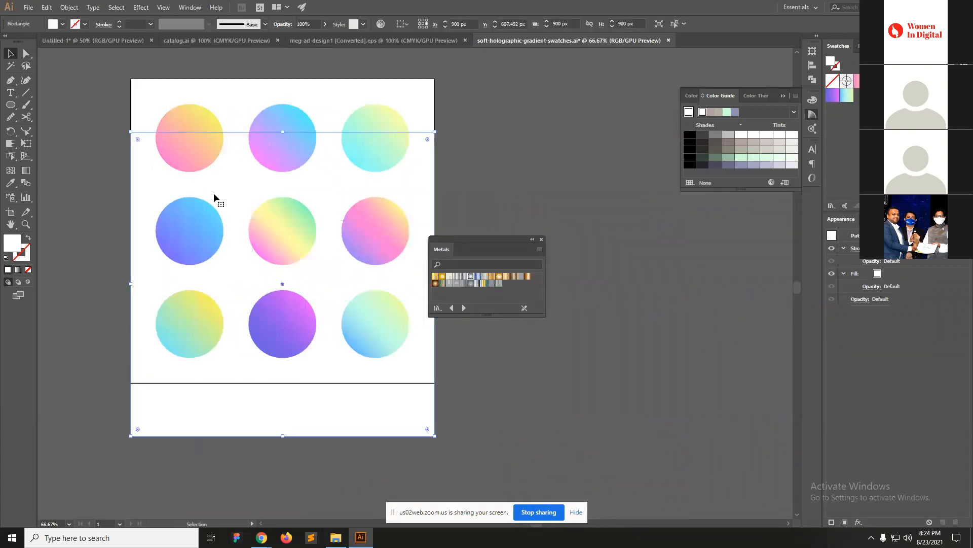
{"action": "key", "text": "ctrl+z"}
{"action": "left_click", "coordinate": [184, 141]}
{"action": "left_click", "coordinate": [385, 141], "text": "shift"}
{"action": "left_click", "coordinate": [291, 246], "text": "shift"}
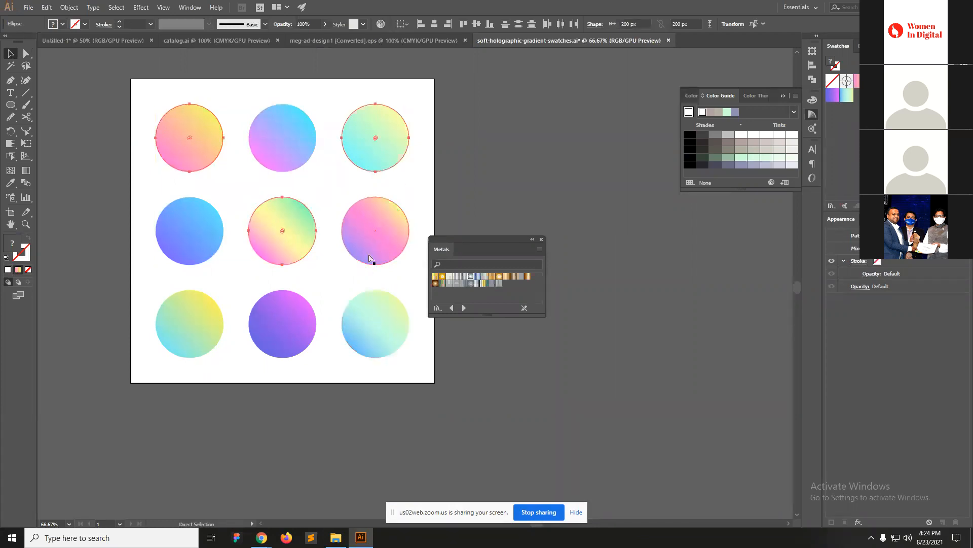
Paste the three gradient circles into Untitled-1, place them beside the orange reference image and align them in a horizontal row.
{"action": "left_click", "coordinate": [404, 42]}
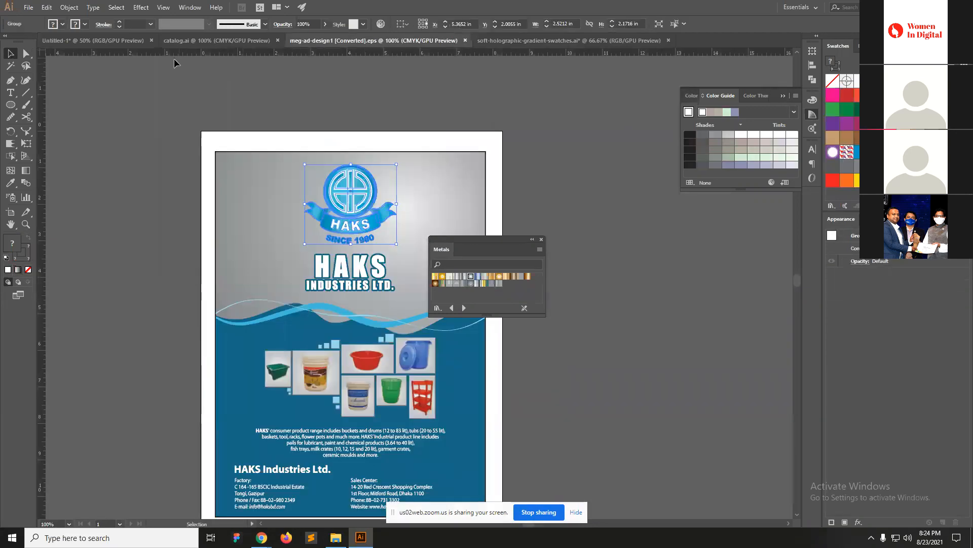
{"action": "left_click", "coordinate": [101, 40]}
{"action": "key", "text": "ctrl+v"}
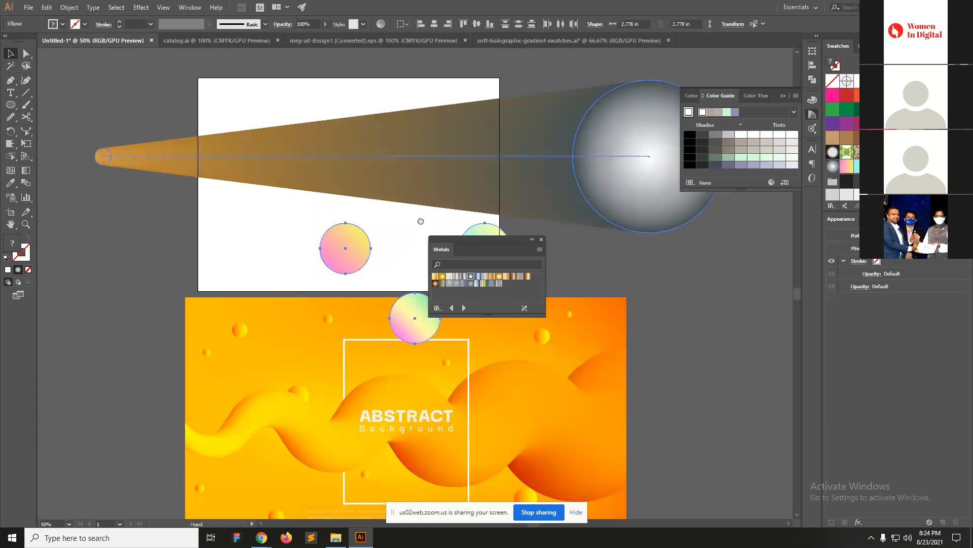
{"action": "left_click_drag", "start_coordinate": [283, 192], "coordinate": [646, 266]}
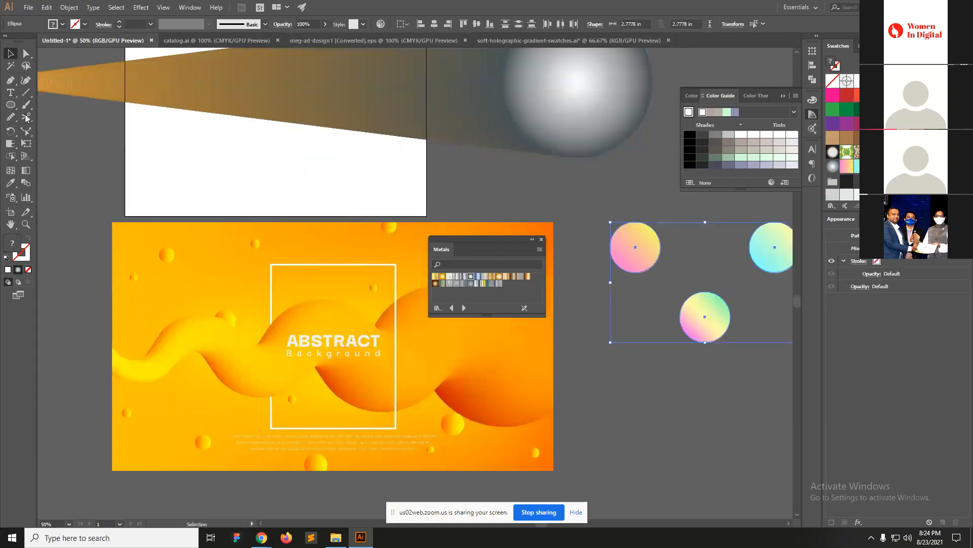
{"action": "left_click", "coordinate": [488, 26]}
Apply the middle sample circle's pink-yellow-green gradient to the whole cone-shaped blend with the Eyedropper.
{"action": "scroll", "coordinate": [643, 251], "scroll_direction": "up", "scroll_amount": 2}
{"action": "left_click", "coordinate": [732, 342]}
{"action": "left_click", "coordinate": [707, 367]}
{"action": "left_click", "coordinate": [595, 159]}
{"action": "key", "text": "i"}
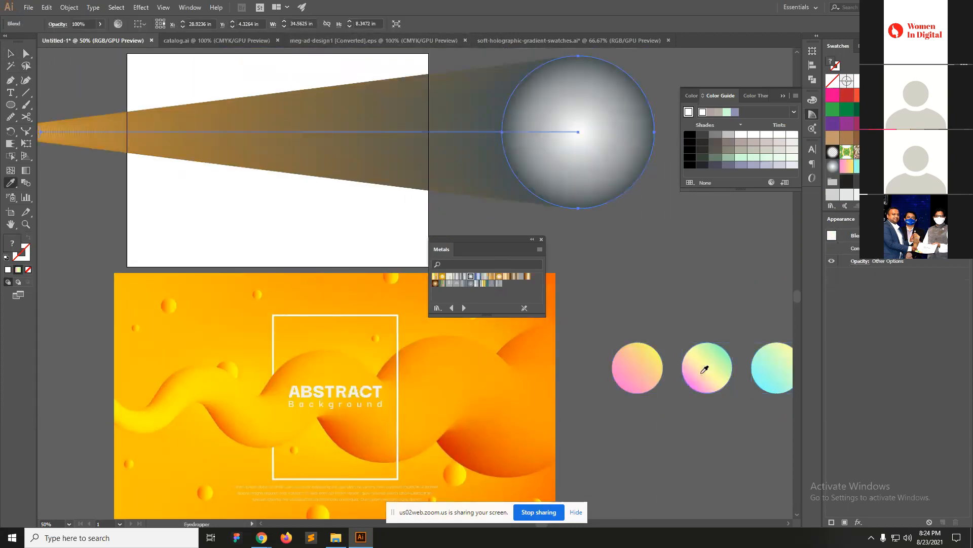
{"action": "left_click", "coordinate": [703, 369]}
Select only the small circle at the narrow end of the blend and give it the aqua-yellow sample circle's gradient.
{"action": "scroll", "coordinate": [142, 185], "scroll_direction": "up", "scroll_amount": 2}
{"action": "scroll", "coordinate": [141, 184], "scroll_direction": "left", "scroll_amount": 3}
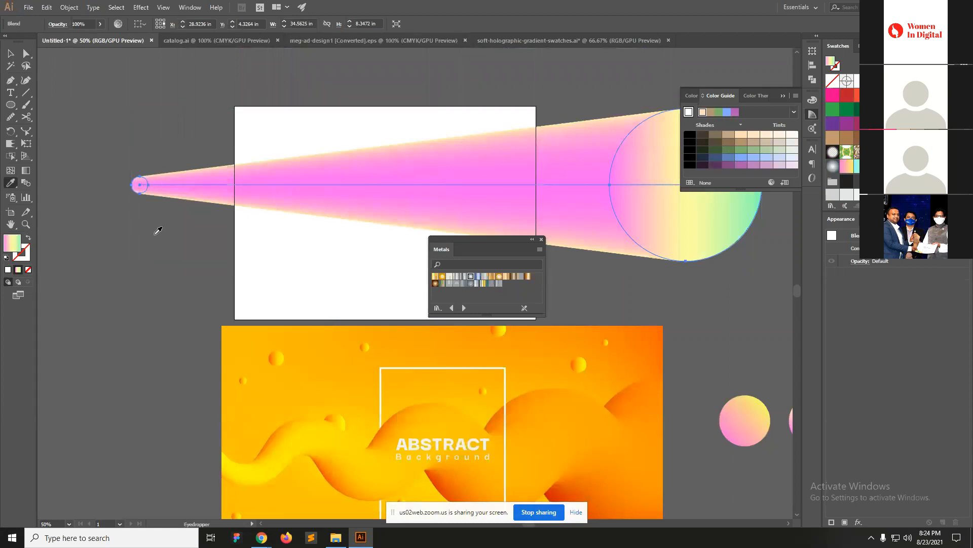
{"action": "key", "text": "a"}
{"action": "left_click", "coordinate": [135, 202]}
{"action": "left_click", "coordinate": [140, 185]}
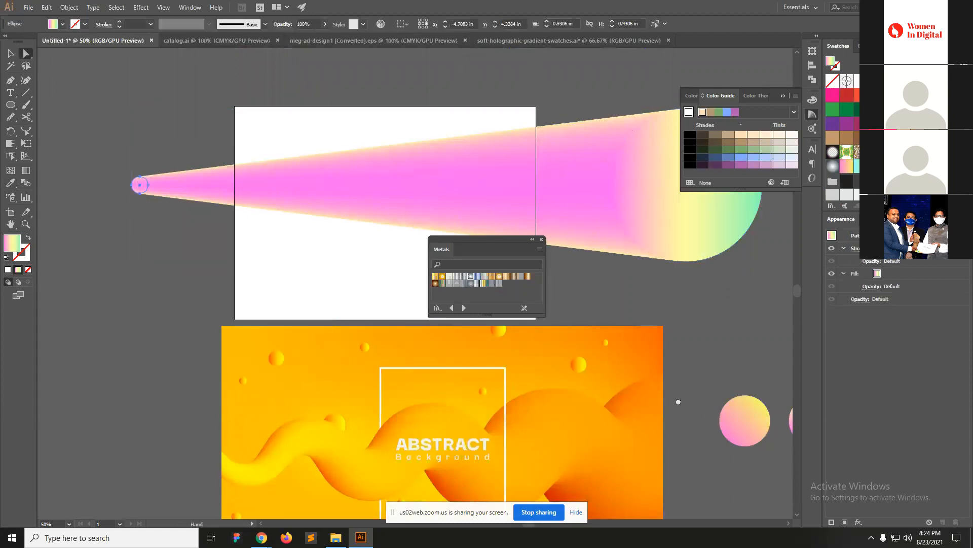
{"action": "scroll", "coordinate": [710, 416], "scroll_direction": "down", "scroll_amount": 2}
{"action": "scroll", "coordinate": [709, 416], "scroll_direction": "right", "scroll_amount": 5}
{"action": "key", "text": "i"}
{"action": "left_click", "coordinate": [638, 337]}
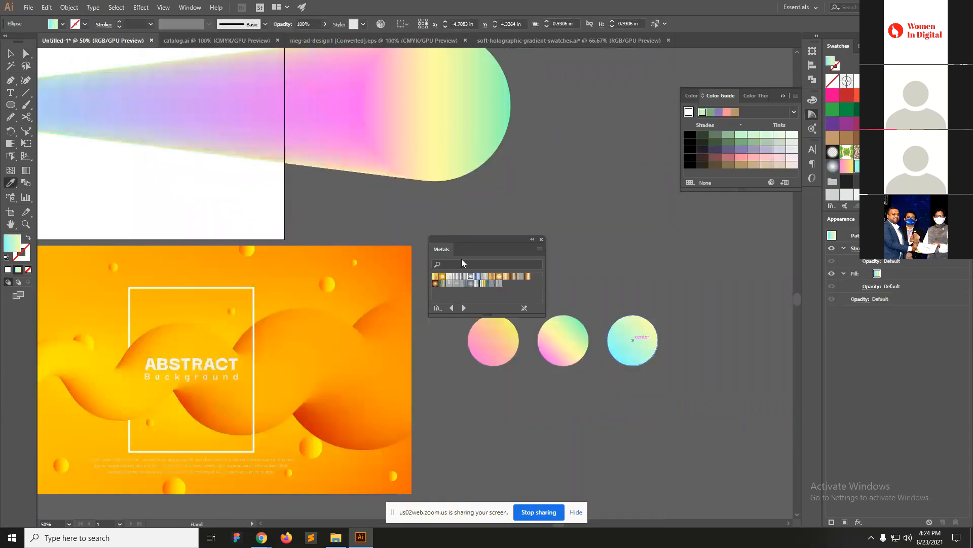
Try a Zig Zag effect with smooth points and more ridges on the gradient blend.
{"action": "scroll", "coordinate": [461, 261], "scroll_direction": "up", "scroll_amount": 2}
{"action": "scroll", "coordinate": [462, 260], "scroll_direction": "left", "scroll_amount": 4}
{"action": "key", "text": "Tab"}
{"action": "key", "text": "v"}
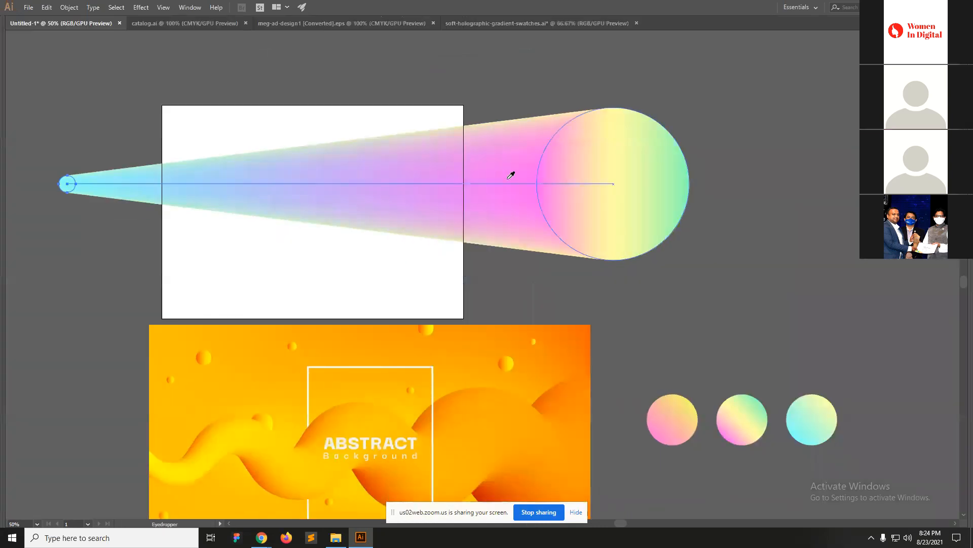
{"action": "left_click", "coordinate": [392, 200]}
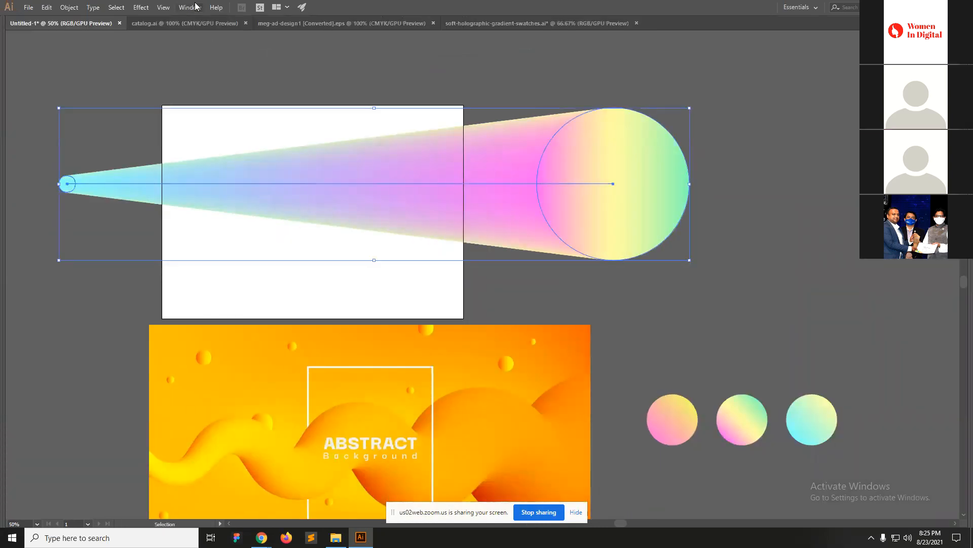
{"action": "left_click", "coordinate": [137, 6]}
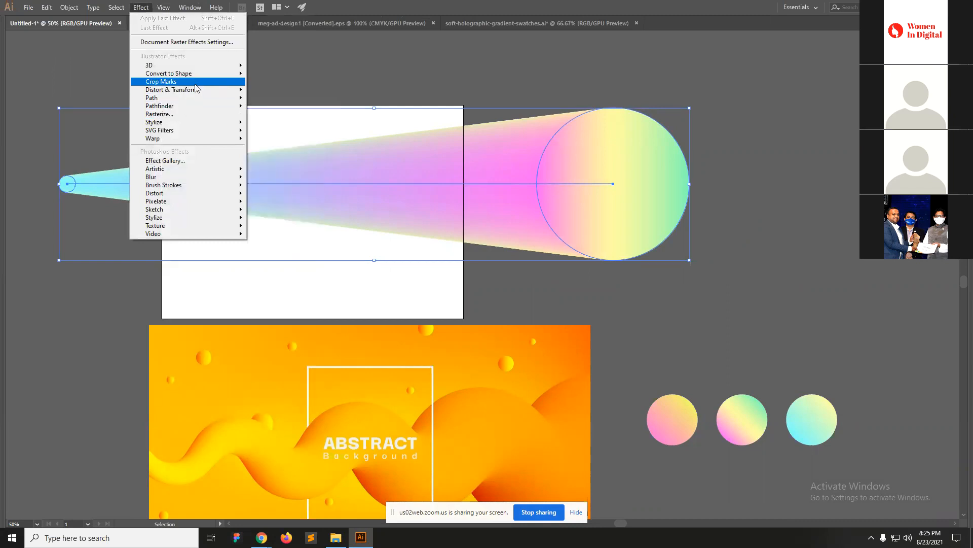
{"action": "mouse_move", "coordinate": [202, 90]}
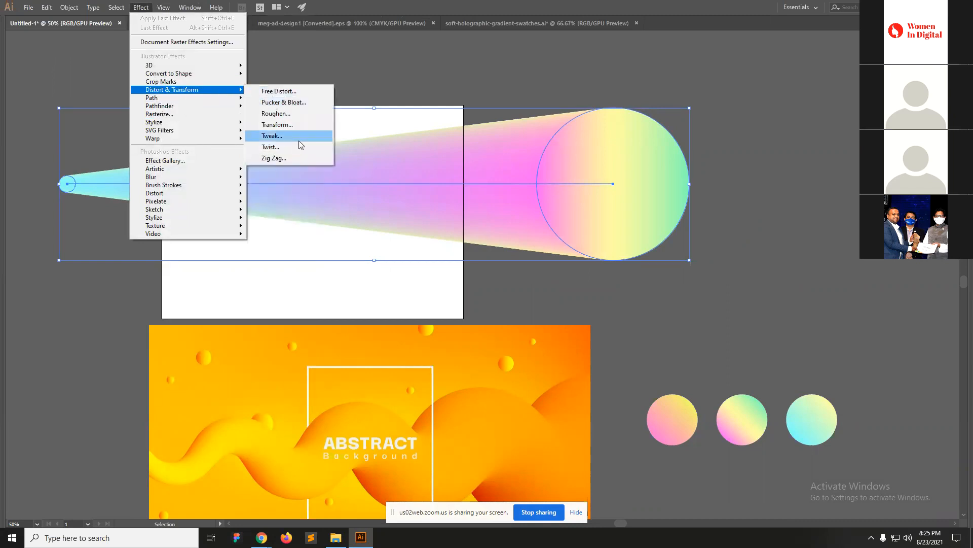
{"action": "left_click", "coordinate": [265, 138]}
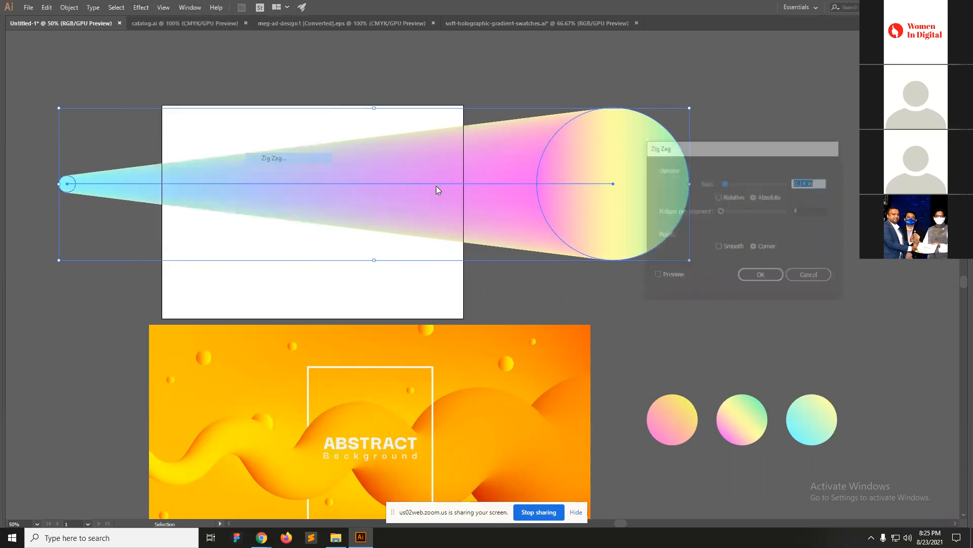
{"action": "left_click", "coordinate": [656, 275]}
{"action": "left_click", "coordinate": [722, 247]}
{"action": "left_click_drag", "start_coordinate": [722, 209], "coordinate": [727, 209]}
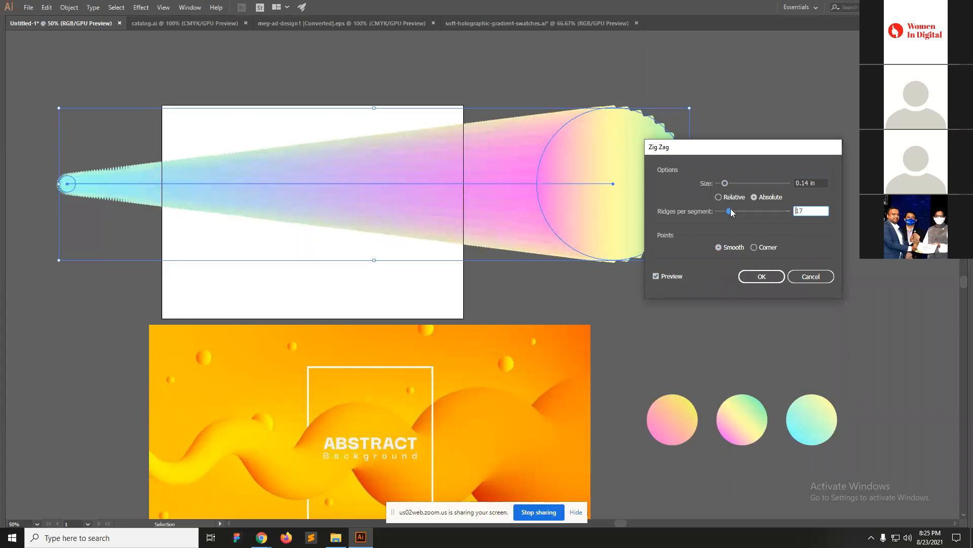
{"action": "left_click_drag", "start_coordinate": [731, 209], "coordinate": [749, 188]}
{"action": "left_click", "coordinate": [761, 276]}
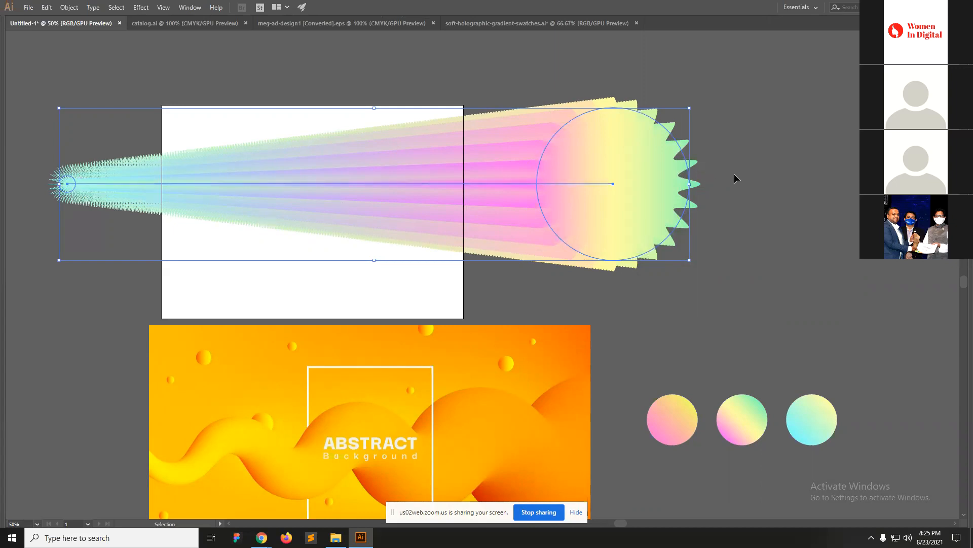
Undo the Zig Zag effect on the blend, keeping the aqua gradient on the small circle.
{"action": "key", "text": "a"}
{"action": "key", "text": "ctrl+z"}
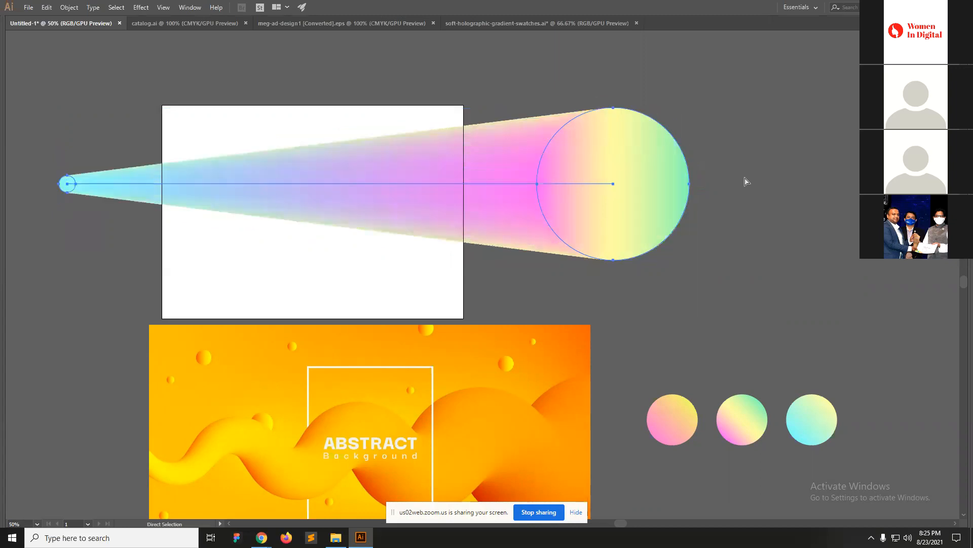
{"action": "key", "text": "ctrl+z"}
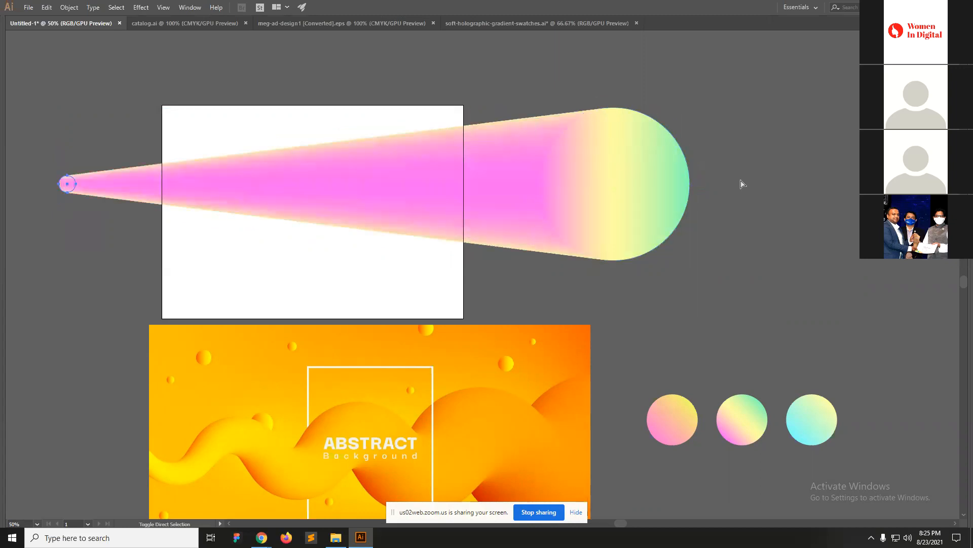
{"action": "key", "text": "ctrl+shift+z"}
Move the gradient blend up and to the right, clear of the white artboard.
{"action": "left_click", "coordinate": [614, 192]}
{"action": "left_click_drag", "start_coordinate": [561, 190], "coordinate": [787, 327]}
{"action": "left_click_drag", "start_coordinate": [679, 340], "coordinate": [751, 55]}
Draw a straight horizontal line about 27.5 in long across the artboard with the Pen tool and select it.
{"action": "key", "text": "space"}
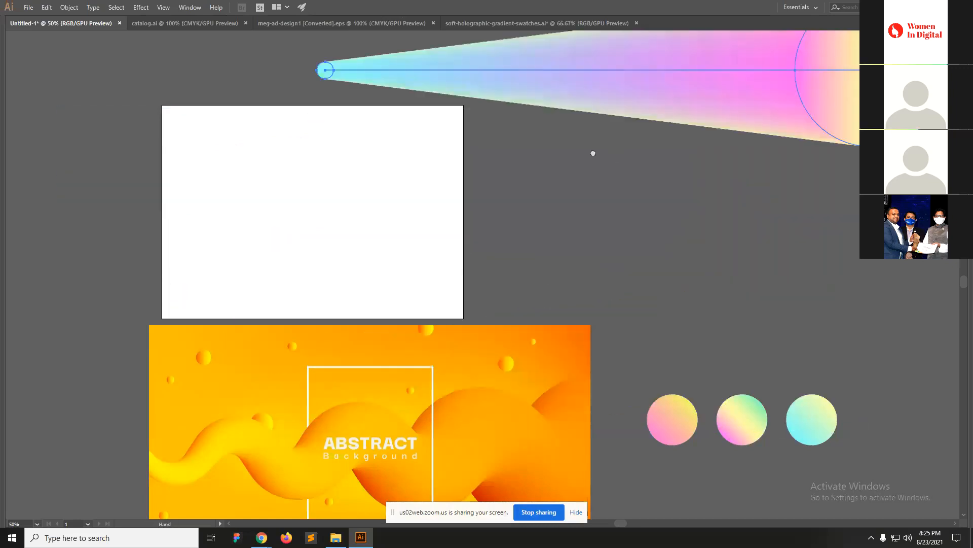
{"action": "left_click_drag", "start_coordinate": [462, 431], "coordinate": [676, 491]}
{"action": "left_click_drag", "start_coordinate": [812, 301], "coordinate": [646, 149]}
{"action": "key", "text": "p"}
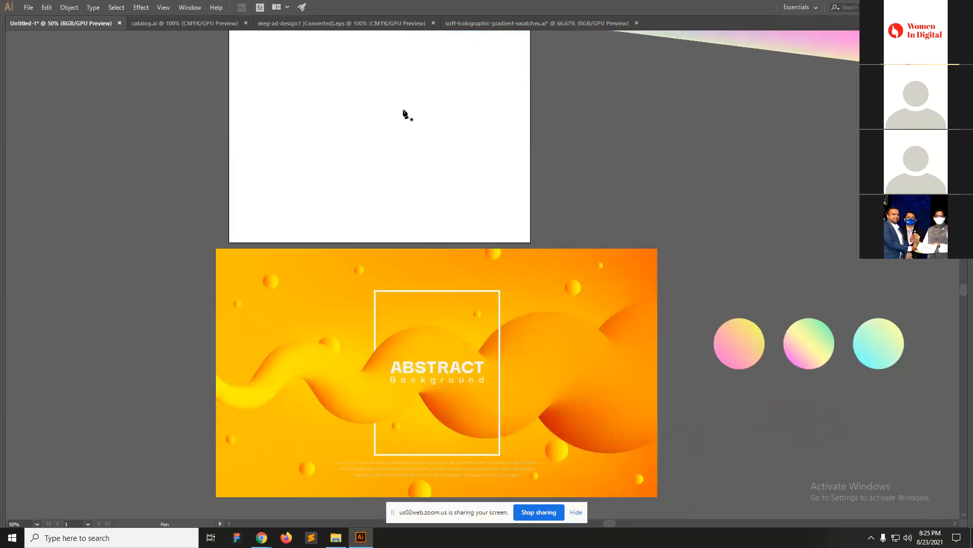
{"action": "left_click", "coordinate": [194, 123]}
{"action": "left_click", "coordinate": [696, 123]}
{"action": "key", "text": "v"}
{"action": "left_click", "coordinate": [430, 85]}
{"action": "left_click_drag", "start_coordinate": [430, 84], "coordinate": [499, 200]}
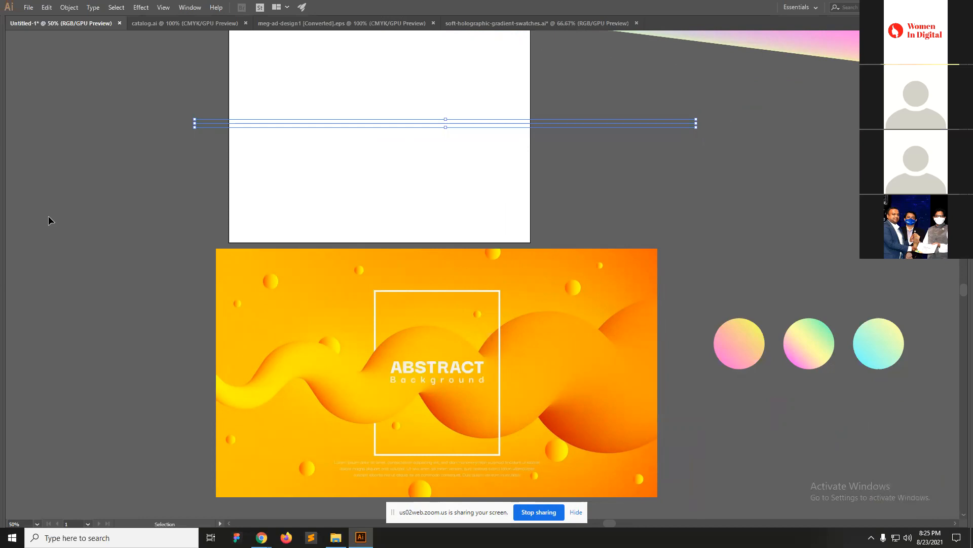
Show the panels again and give the horizontal line no fill and a black stroke.
{"action": "key", "text": "Tab"}
{"action": "left_click", "coordinate": [27, 270]}
{"action": "left_click", "coordinate": [810, 99]}
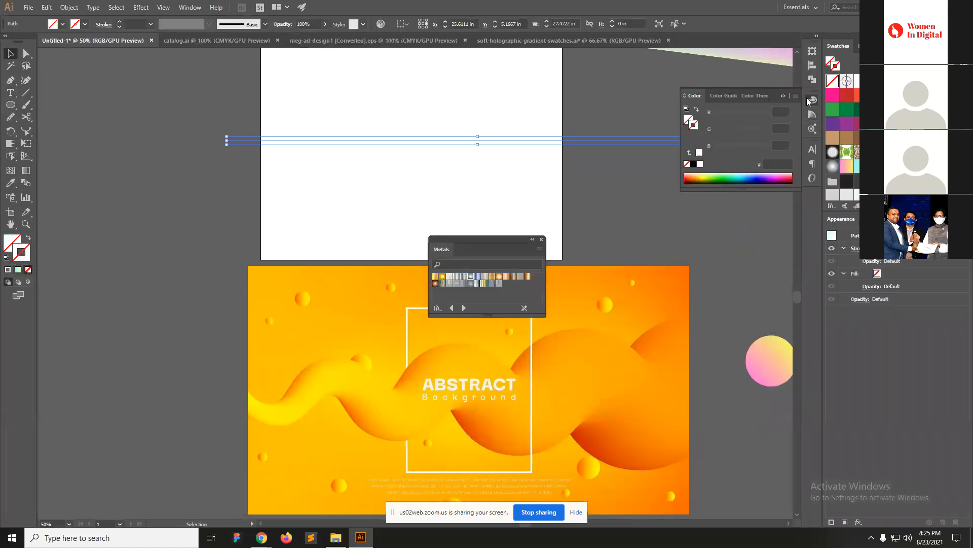
{"action": "left_click", "coordinate": [694, 163]}
Apply a Zig Zag effect to the line with size 1.07 in, 4 ridges per segment and smooth points.
{"action": "key", "text": "space"}
{"action": "left_click_drag", "start_coordinate": [378, 154], "coordinate": [257, 202]}
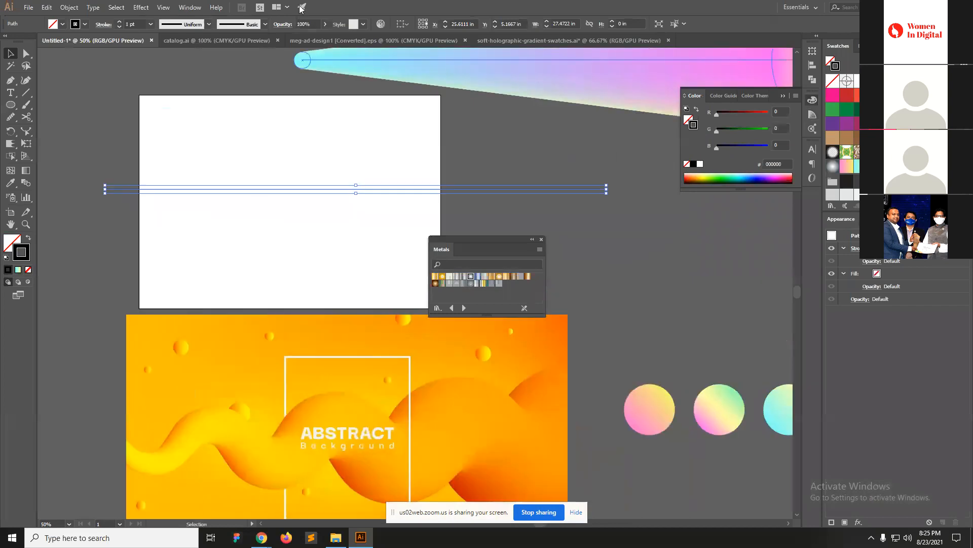
{"action": "left_click", "coordinate": [142, 8]}
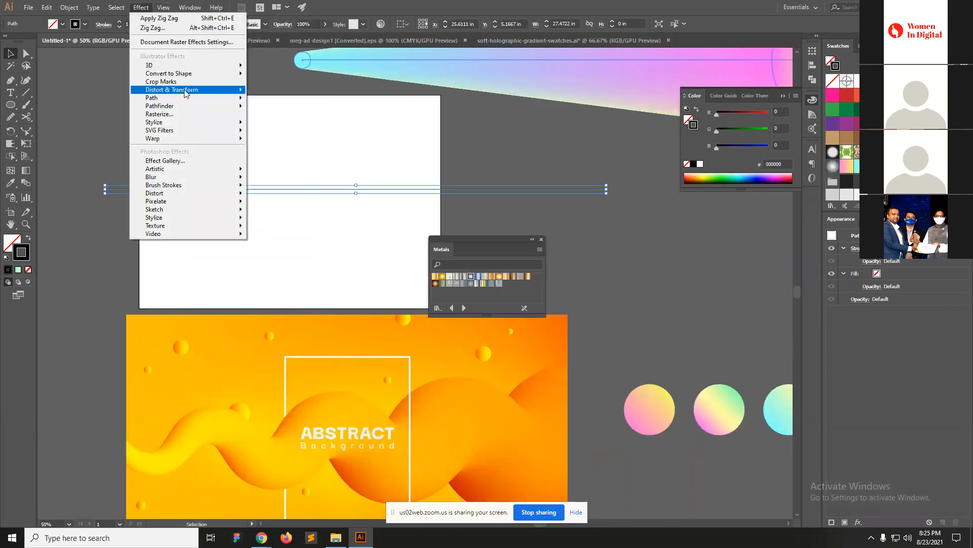
{"action": "mouse_move", "coordinate": [184, 91]}
{"action": "left_click", "coordinate": [290, 158]}
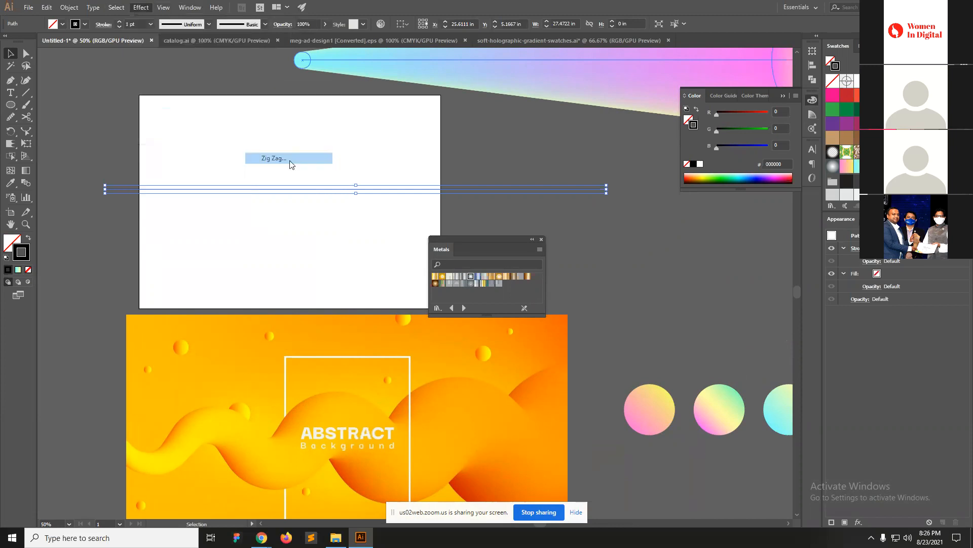
{"action": "left_click", "coordinate": [655, 277]}
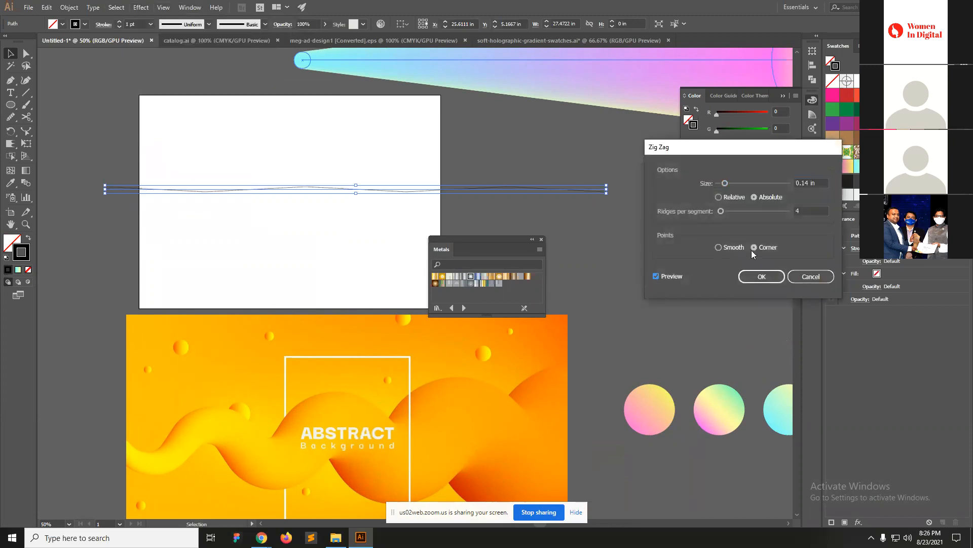
{"action": "left_click", "coordinate": [719, 248]}
{"action": "left_click_drag", "start_coordinate": [727, 184], "coordinate": [773, 188]}
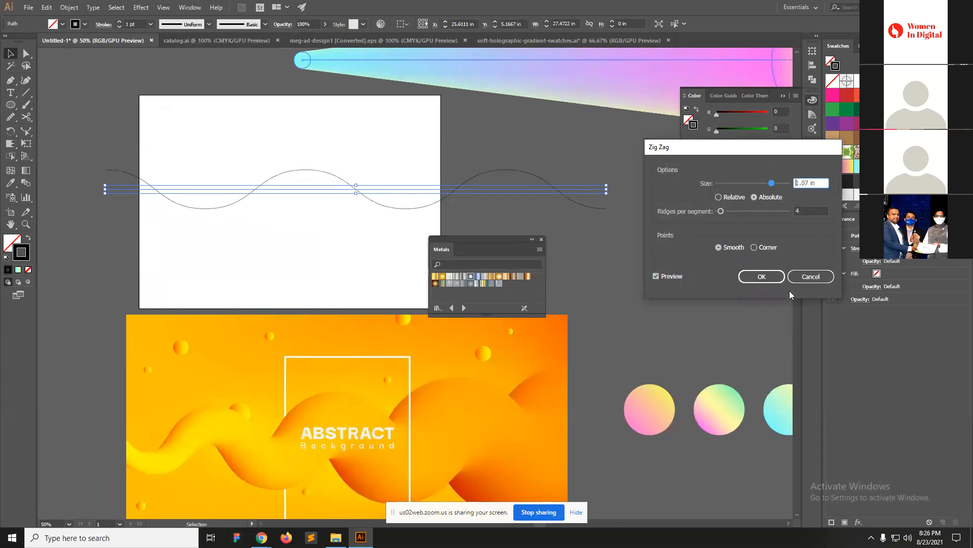
{"action": "left_click", "coordinate": [762, 277]}
Duplicate the gradient blend, placing the copy directly above the original.
{"action": "left_click", "coordinate": [439, 152]}
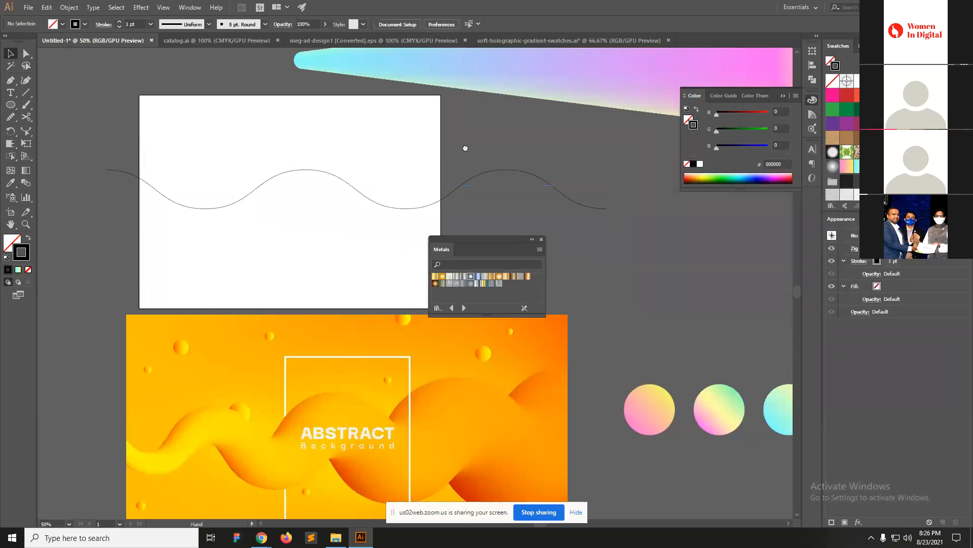
{"action": "left_click_drag", "start_coordinate": [465, 148], "coordinate": [423, 248]}
{"action": "left_click_drag", "start_coordinate": [440, 176], "coordinate": [440, 90]}
Select the lower gradient blend together with the wavy line and replace the blend's spine with that line.
{"action": "left_click", "coordinate": [472, 139]}
{"action": "left_click", "coordinate": [177, 291], "text": "shift"}
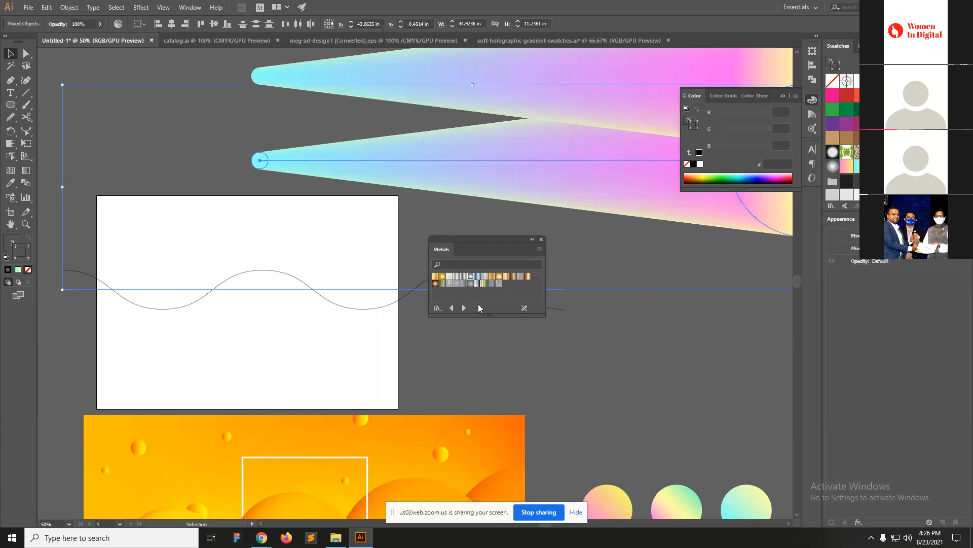
{"action": "left_click", "coordinate": [62, 8]}
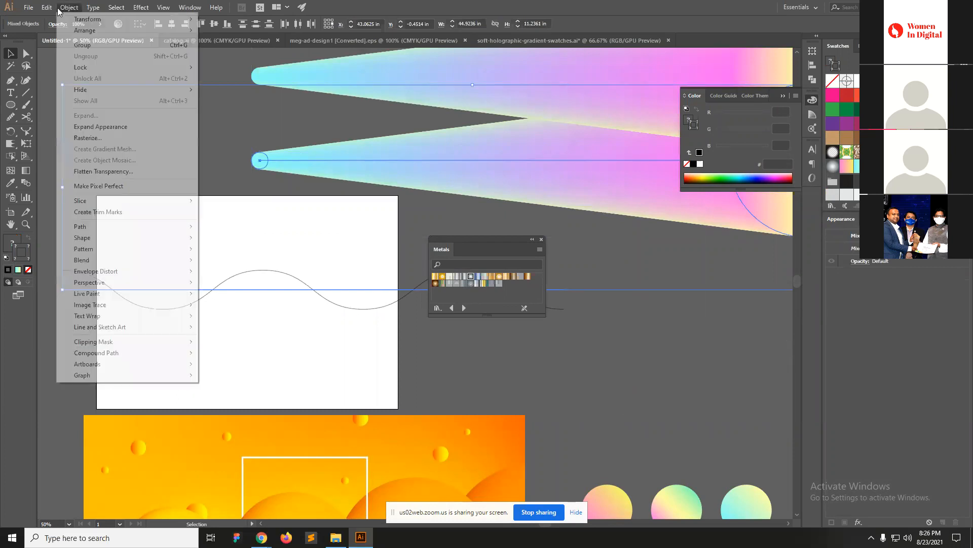
{"action": "mouse_move", "coordinate": [50, 7]}
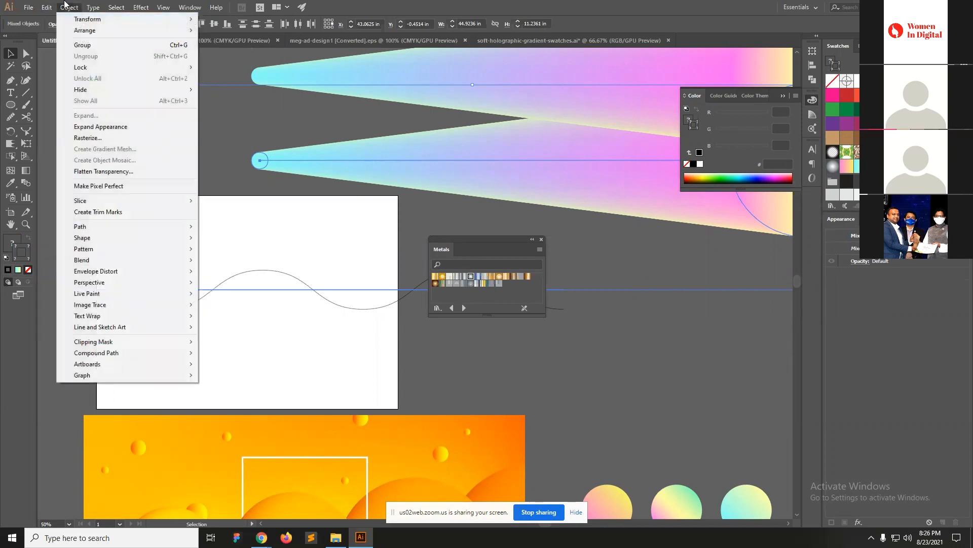
{"action": "mouse_move", "coordinate": [116, 262]}
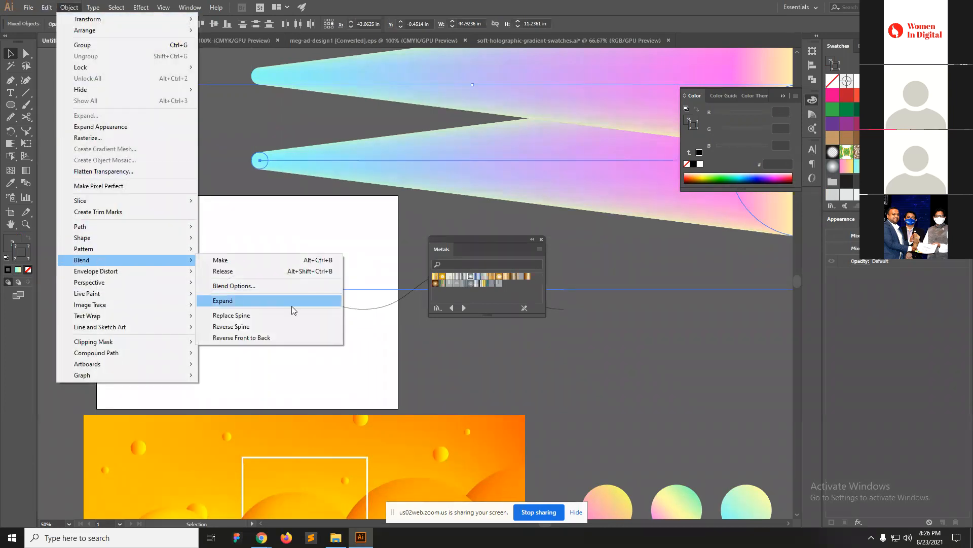
{"action": "left_click", "coordinate": [248, 316]}
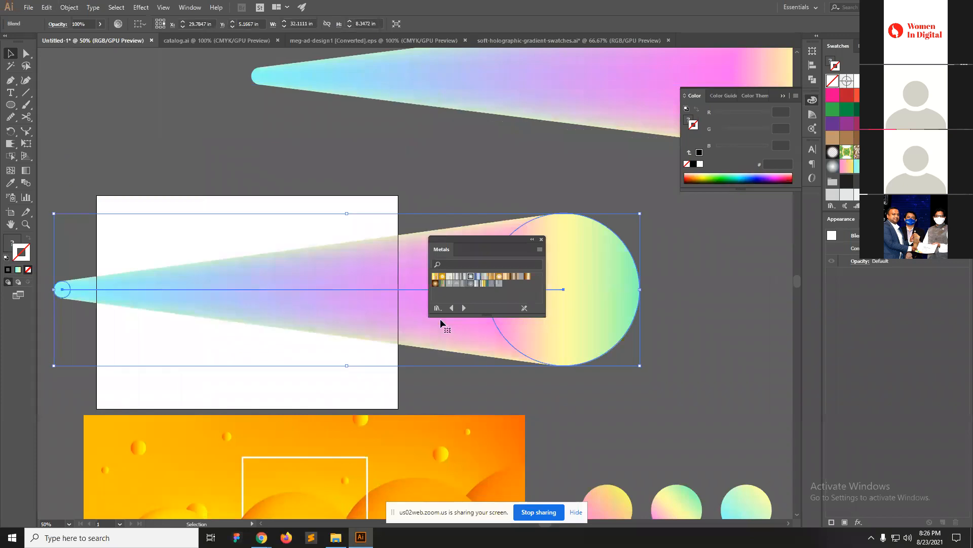
Undo the spine replacement and expand the appearance of the Zig Zag line into a real wavy path.
{"action": "key", "text": "ctrl+z"}
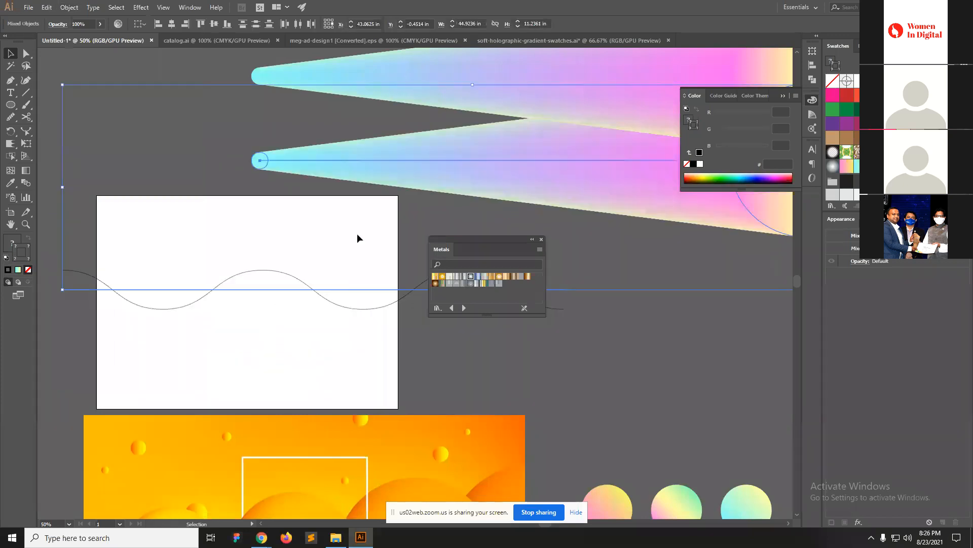
{"action": "left_click", "coordinate": [253, 237]}
{"action": "left_click", "coordinate": [414, 289]}
{"action": "left_click", "coordinate": [52, 4]}
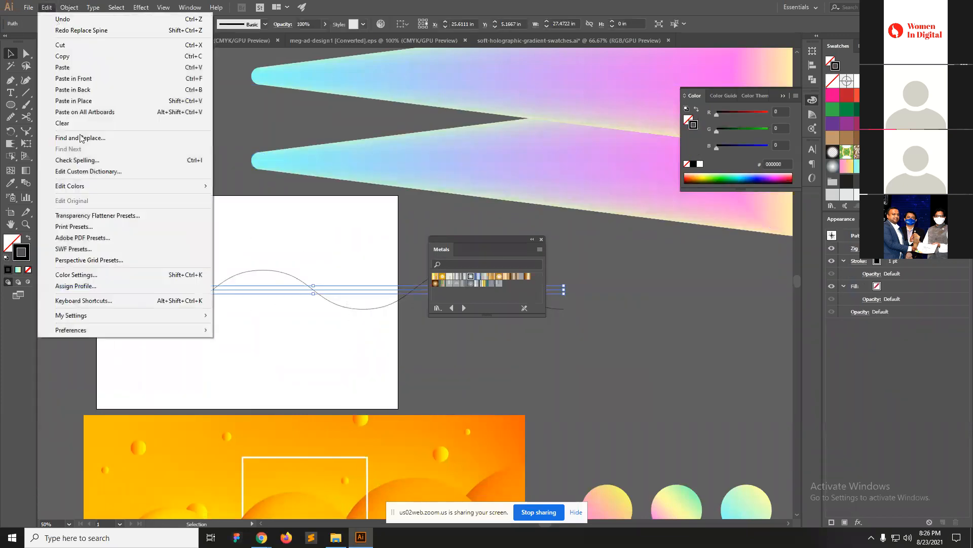
{"action": "mouse_move", "coordinate": [70, 6]}
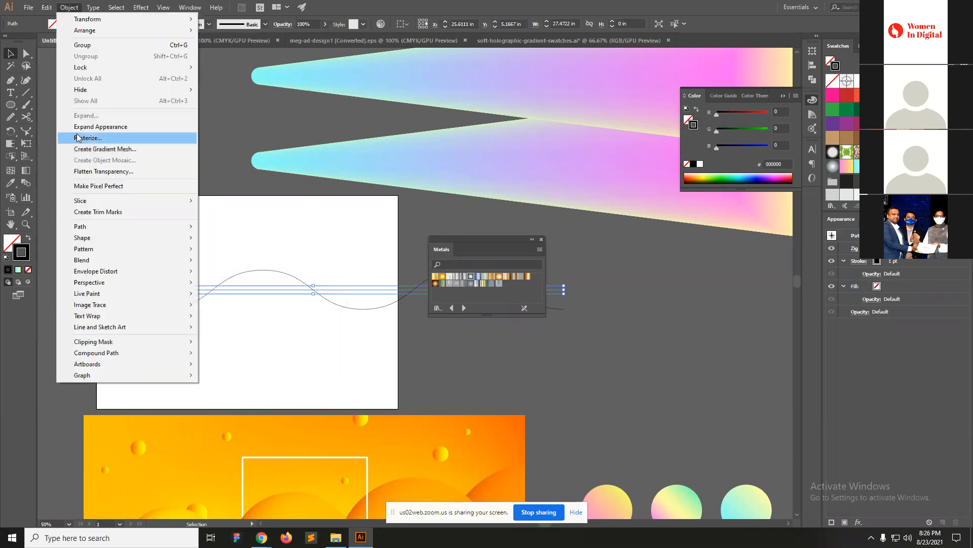
{"action": "left_click", "coordinate": [100, 126]}
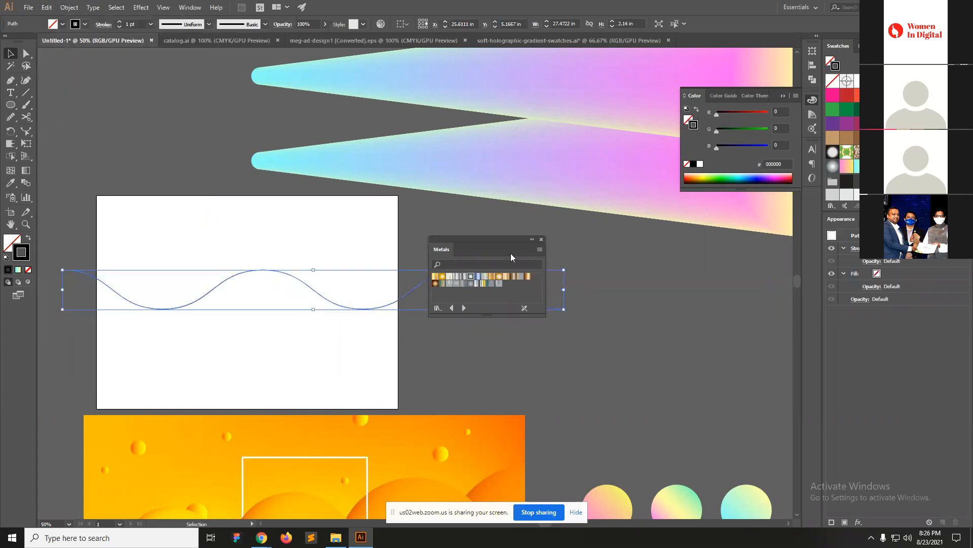
Close the Metals swatch library and replace the lower gradient blend's spine with the expanded wavy path.
{"action": "left_click", "coordinate": [540, 240]}
{"action": "left_click", "coordinate": [341, 314]}
{"action": "mouse_move", "coordinate": [284, 268]}
{"action": "left_mouse_down"}
{"action": "mouse_move", "coordinate": [344, 333]}
{"action": "mouse_move", "coordinate": [282, 281]}
{"action": "left_mouse_up"}
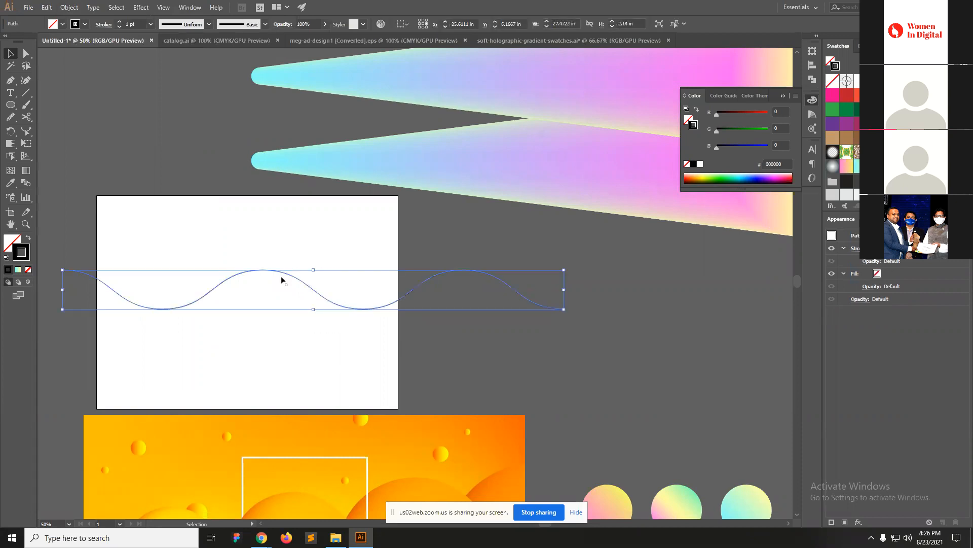
{"action": "left_click", "coordinate": [397, 161], "text": "shift"}
{"action": "left_click", "coordinate": [65, 7]}
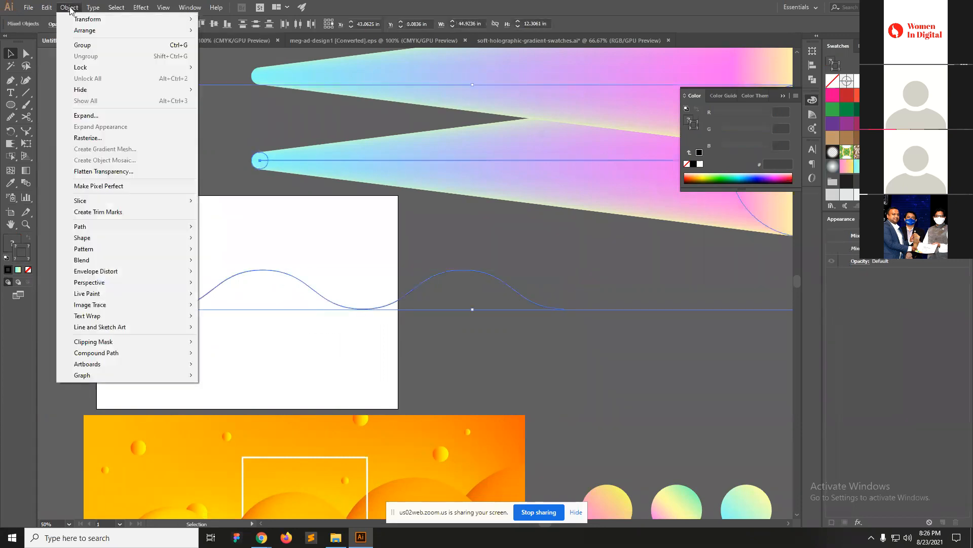
{"action": "mouse_move", "coordinate": [120, 261]}
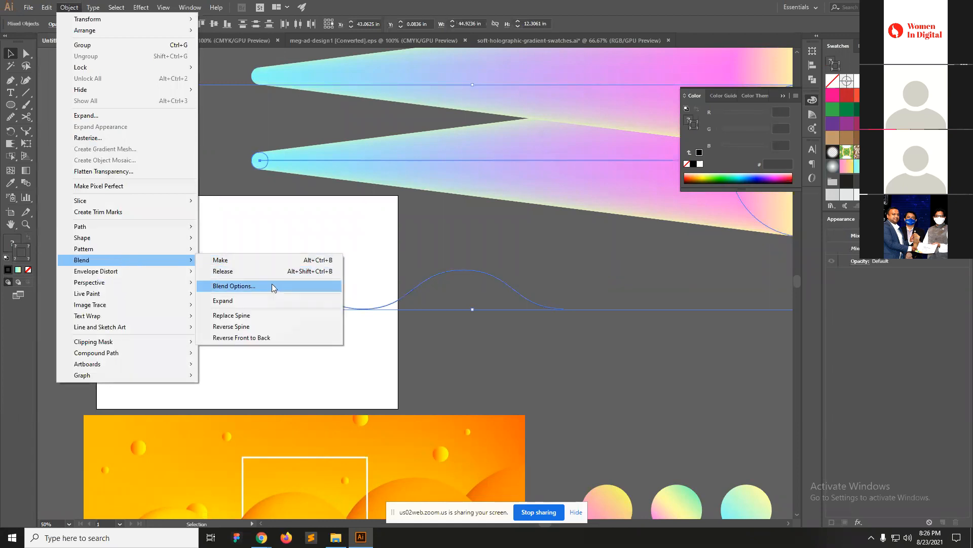
{"action": "left_click", "coordinate": [254, 316]}
{"action": "left_click", "coordinate": [351, 190]}
{"action": "scroll", "coordinate": [675, 324], "scroll_direction": "down", "scroll_amount": 1}
{"action": "left_click_drag", "start_coordinate": [439, 304], "coordinate": [396, 174]}
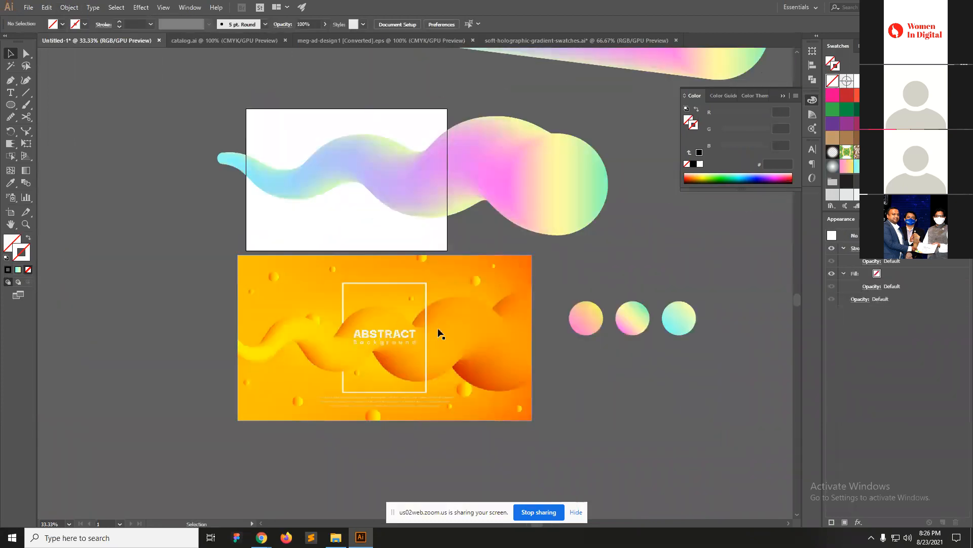
Select the large end circle of the wavy blend, change its gradient to radial and reverse it.
{"action": "scroll", "coordinate": [557, 274], "scroll_direction": "up", "scroll_amount": 1}
{"action": "key", "text": "a"}
{"action": "left_click", "coordinate": [587, 233]}
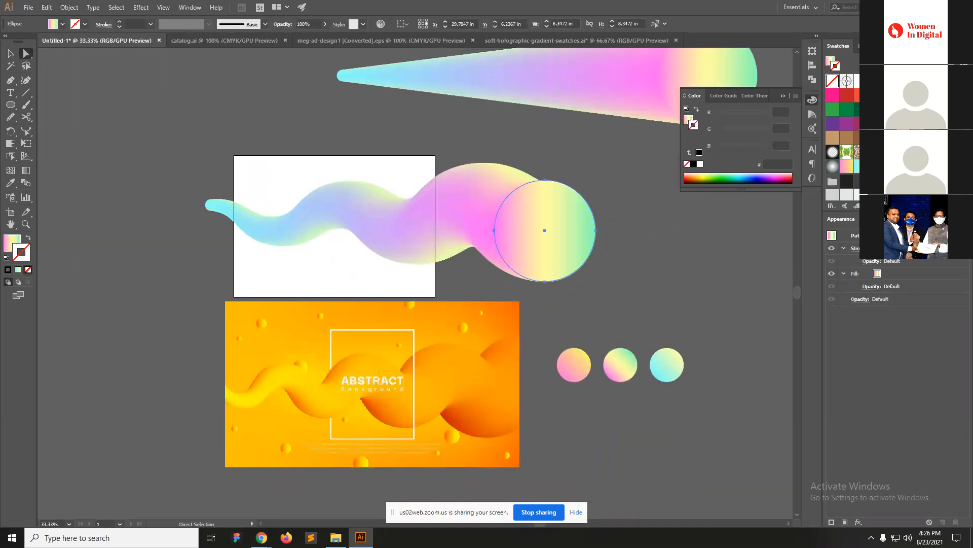
{"action": "key", "text": "ctrl+F9"}
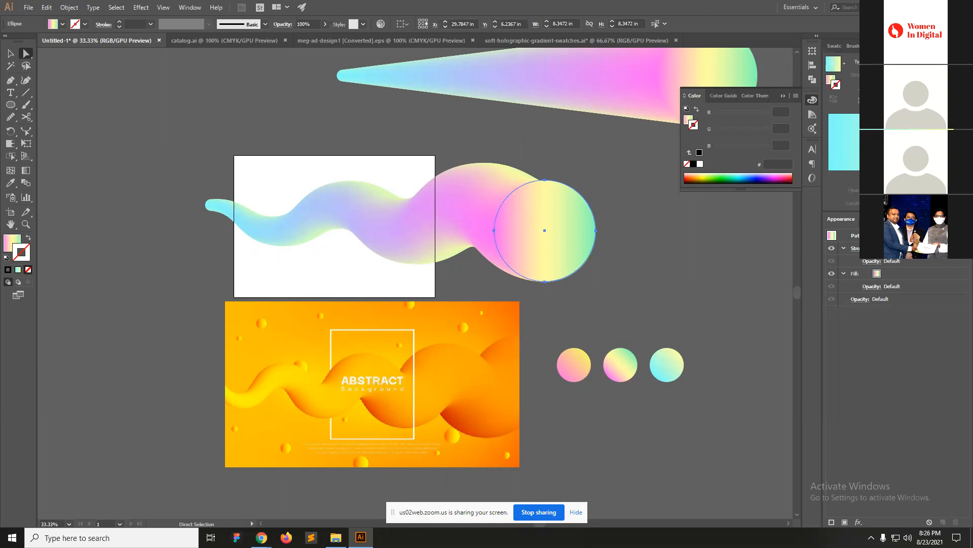
{"action": "left_click", "coordinate": [832, 79]}
{"action": "left_click", "coordinate": [888, 62]}
{"action": "left_click", "coordinate": [885, 81]}
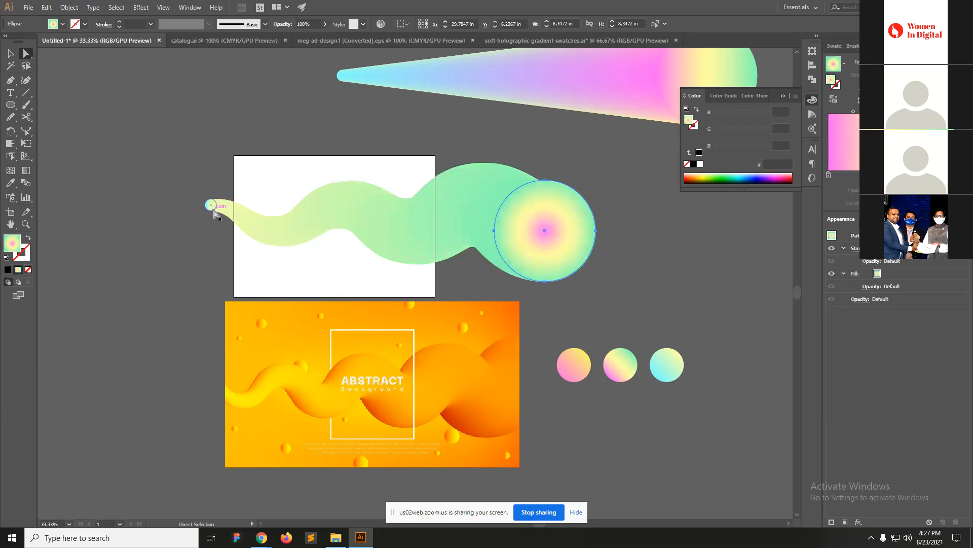
{"action": "left_click", "coordinate": [833, 99]}
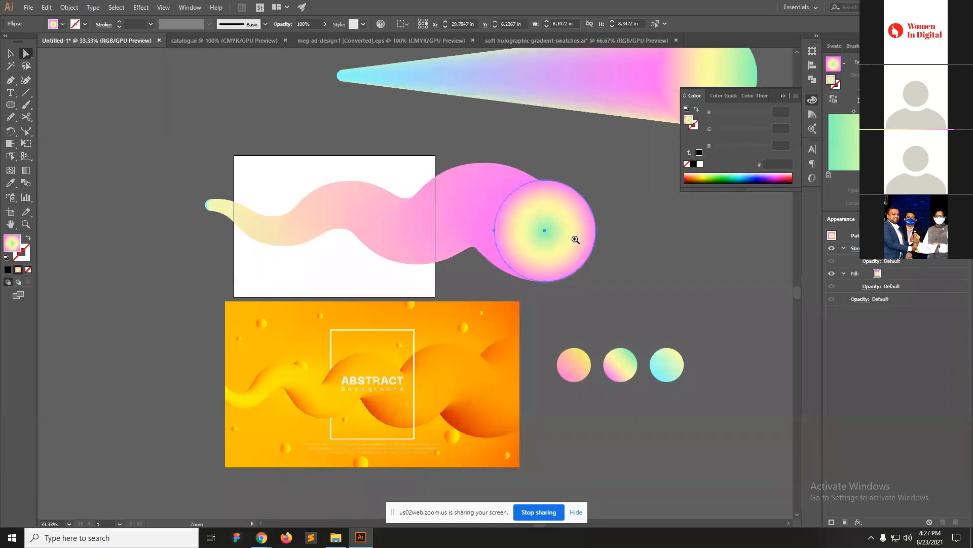
Copy the pink-and-yellow sample circle's gradient onto the blend's large end circle as a reversed radial gradient.
{"action": "left_click", "coordinate": [478, 239], "text": "ctrl"}
{"action": "left_click_drag", "start_coordinate": [607, 294], "coordinate": [707, 227]}
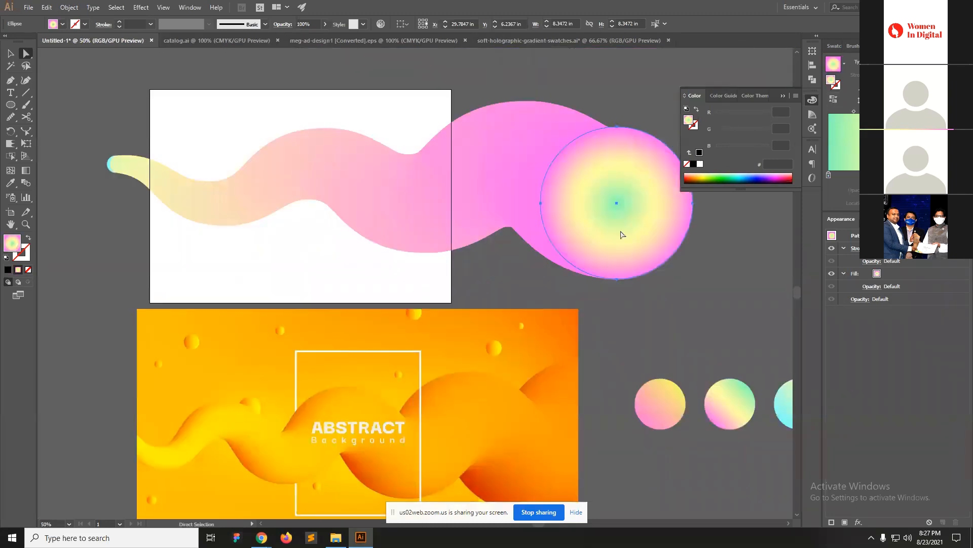
{"action": "key", "text": "i"}
{"action": "left_click", "coordinate": [674, 398]}
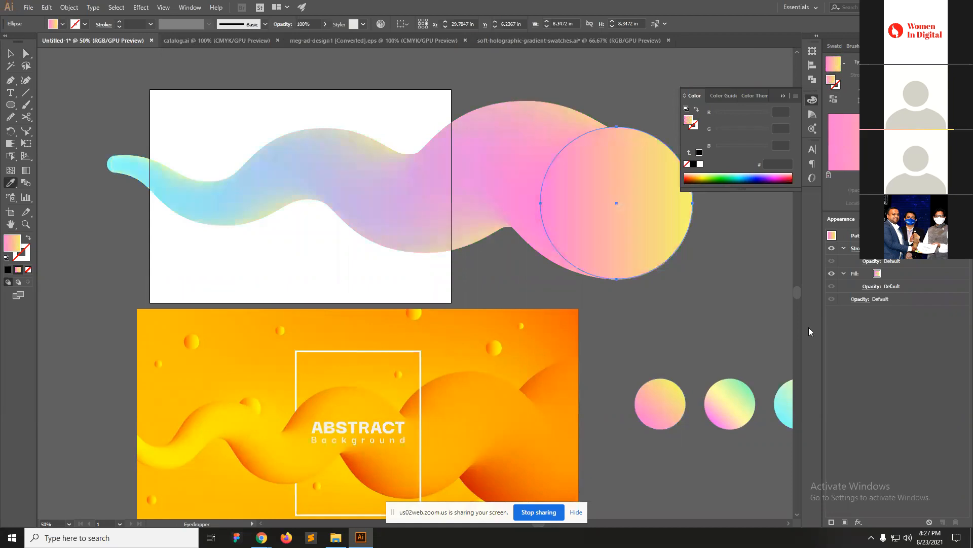
{"action": "key", "text": "v"}
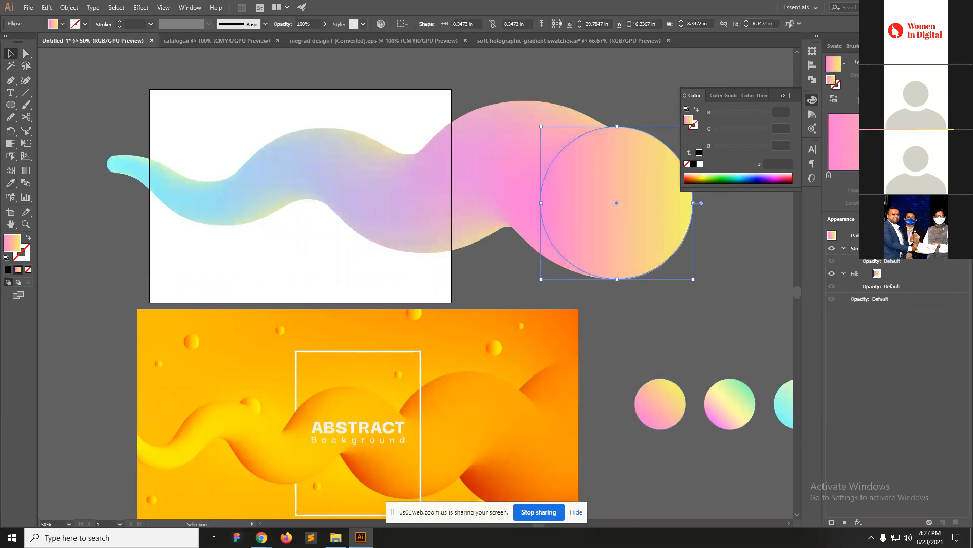
{"action": "key", "text": "ctrl+z"}
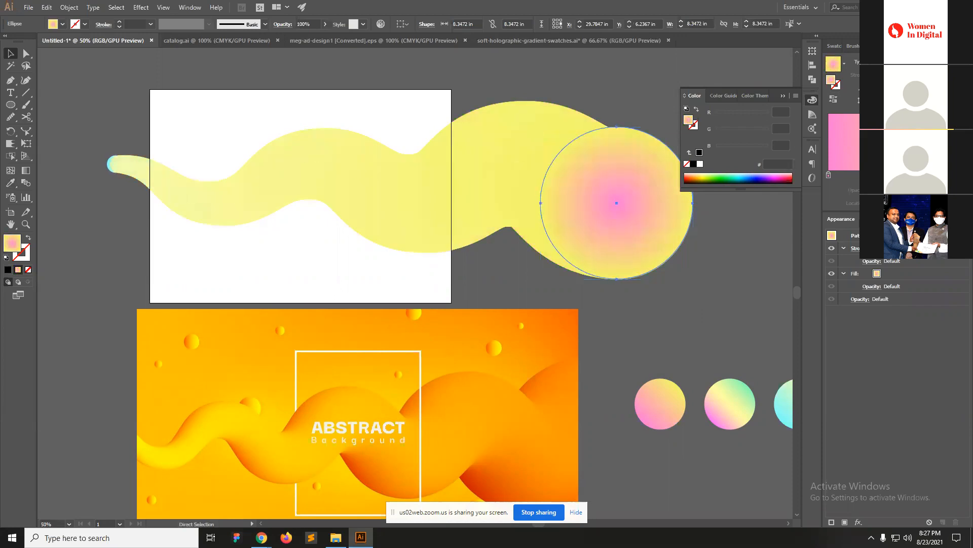
{"action": "left_click", "coordinate": [832, 100]}
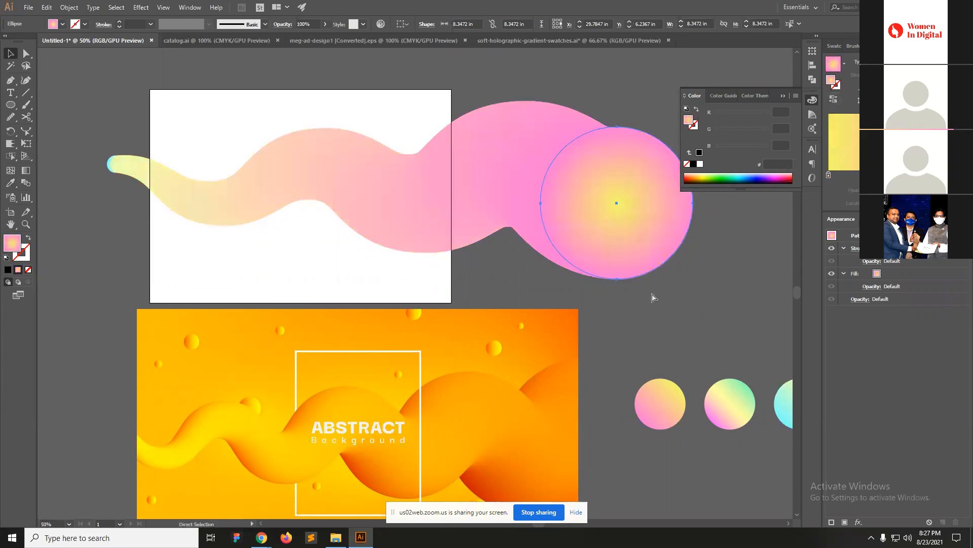
Rotate the blend's large end circle by 45 degrees and deselect the artwork.
{"action": "left_click", "coordinate": [338, 206], "text": "ctrl+alt"}
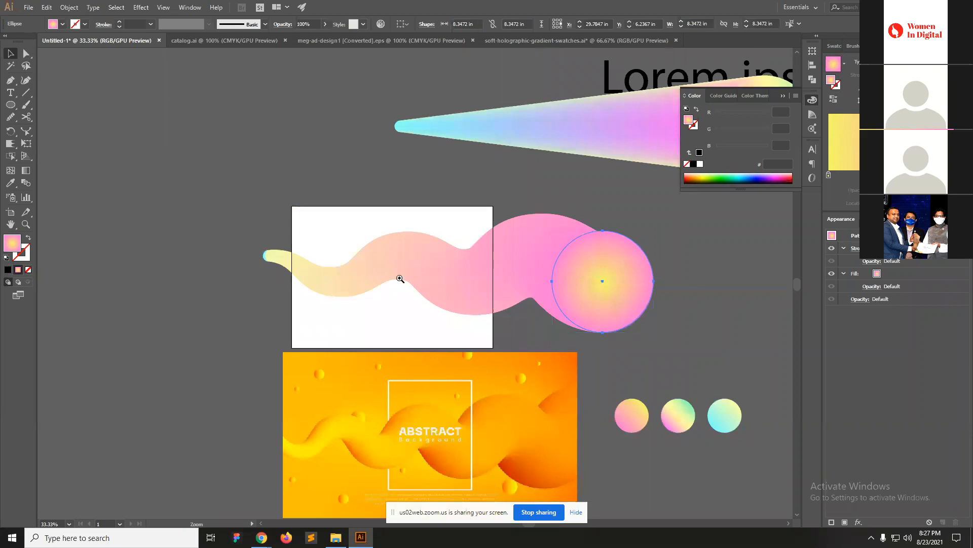
{"action": "left_click", "coordinate": [441, 277], "text": "ctrl"}
{"action": "left_click", "coordinate": [326, 282], "text": "ctrl+alt"}
{"action": "left_click_drag", "start_coordinate": [451, 303], "coordinate": [332, 323]}
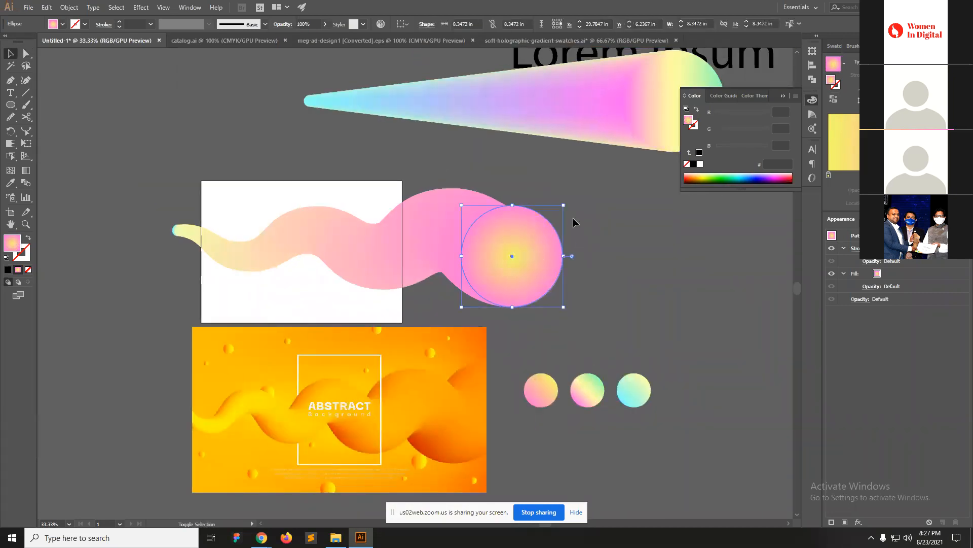
{"action": "left_click_drag", "start_coordinate": [568, 203], "coordinate": [585, 256]}
{"action": "left_click", "coordinate": [455, 256], "text": "ctrl"}
{"action": "left_click_drag", "start_coordinate": [369, 273], "coordinate": [462, 229]}
{"action": "left_click", "coordinate": [442, 235]}
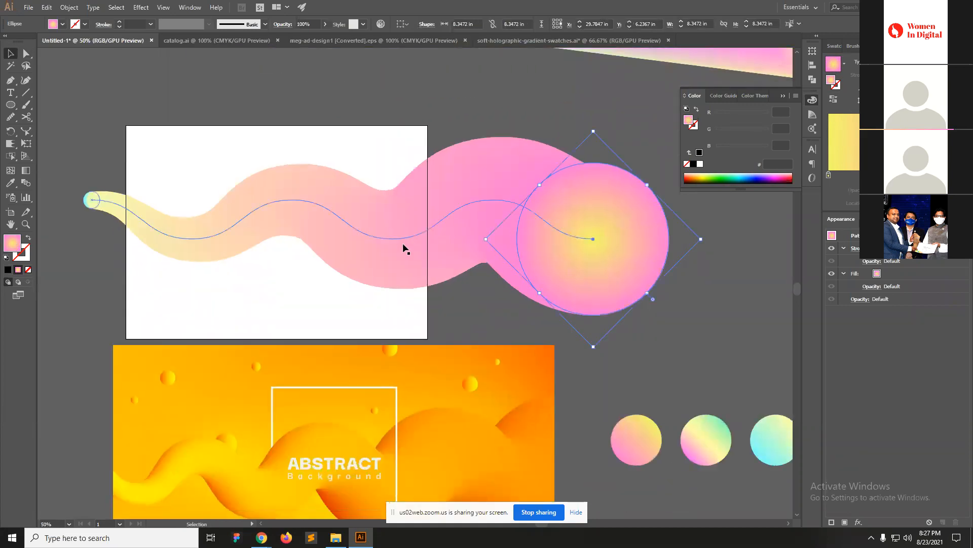
{"action": "left_click", "coordinate": [309, 296]}
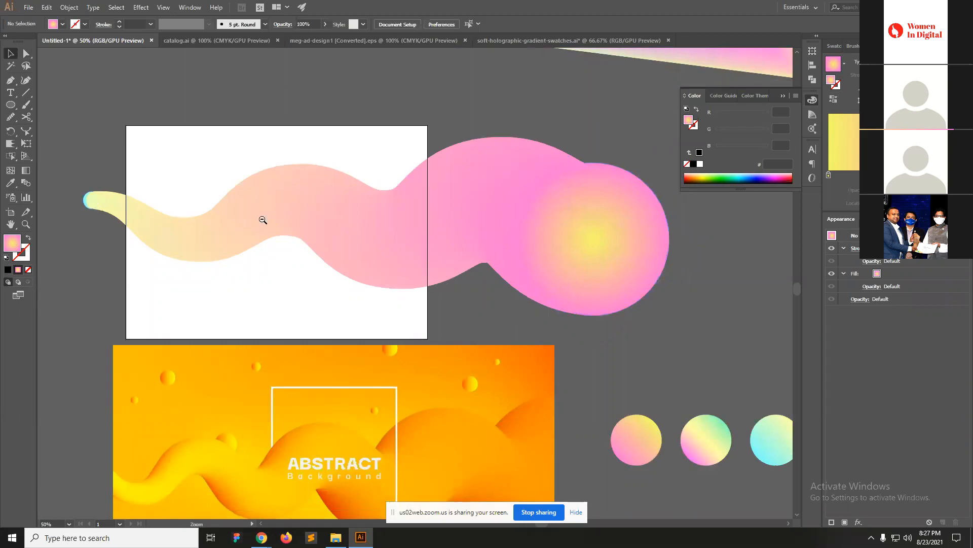
Move the wavy blend to the right, completely off the white artboard.
{"action": "key", "text": "ctrl+minus"}
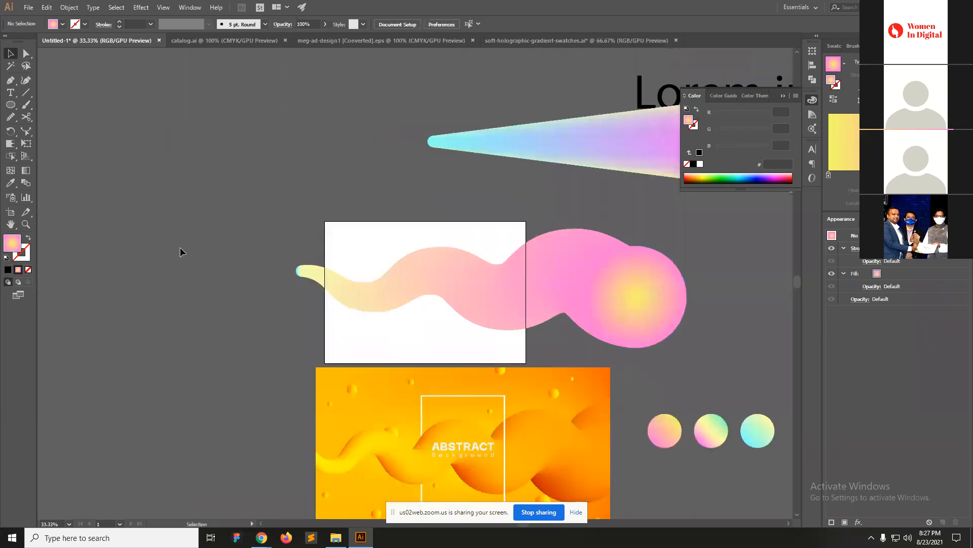
{"action": "left_click_drag", "start_coordinate": [561, 291], "coordinate": [715, 305]}
{"action": "left_click_drag", "start_coordinate": [591, 296], "coordinate": [695, 298]}
Draw an upright rectangle about 3.28 × 5.83 in on the artboard and give it no fill and a black stroke.
{"action": "key", "text": "p"}
{"action": "key", "text": "ctrl+space"}
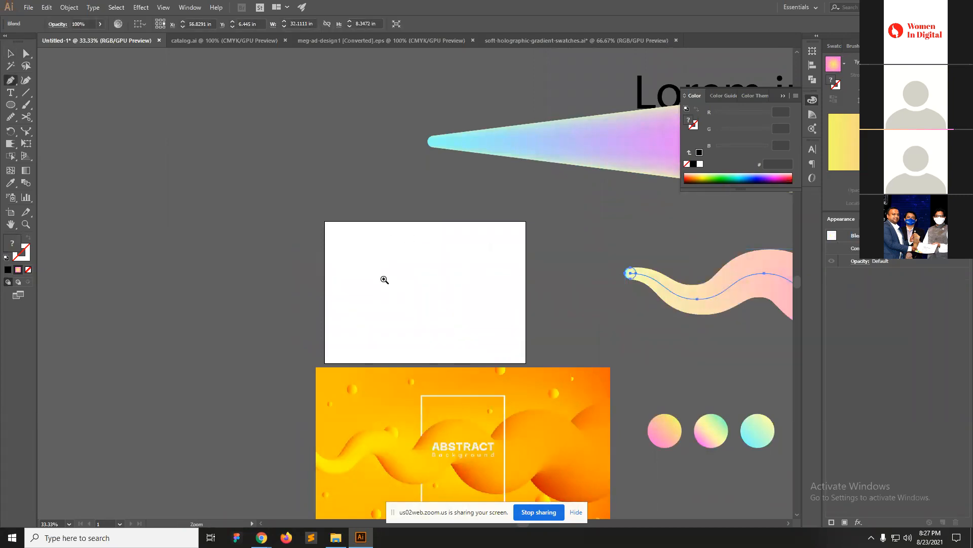
{"action": "left_click", "coordinate": [385, 279]}
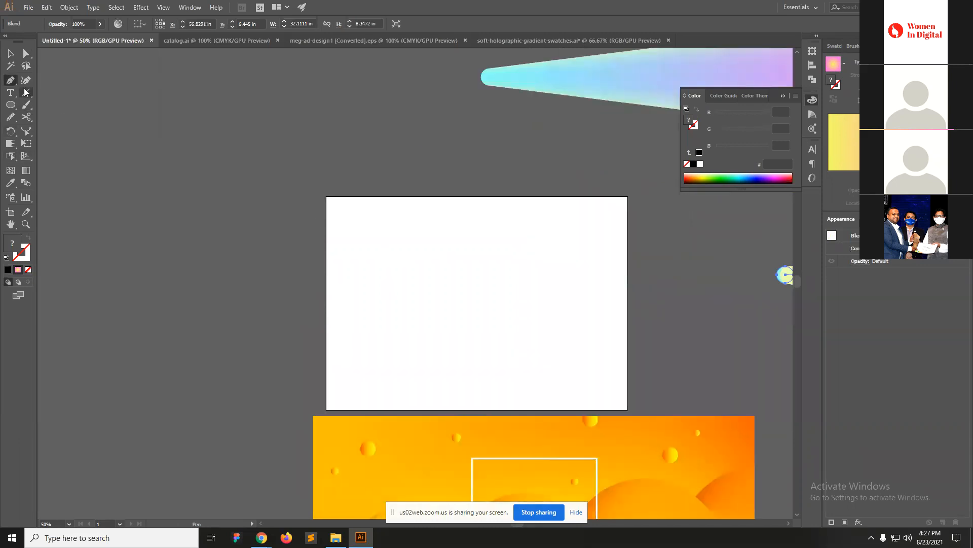
{"action": "left_click_drag", "start_coordinate": [11, 105], "coordinate": [30, 104]}
{"action": "left_click_drag", "start_coordinate": [408, 235], "coordinate": [469, 341]}
{"action": "key", "text": "v"}
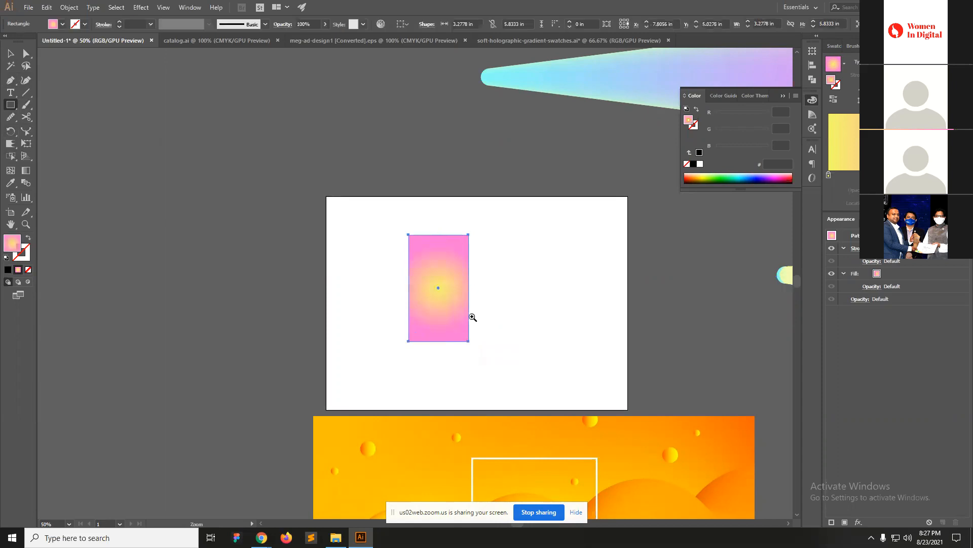
{"action": "key", "text": "ctrl+plus"}
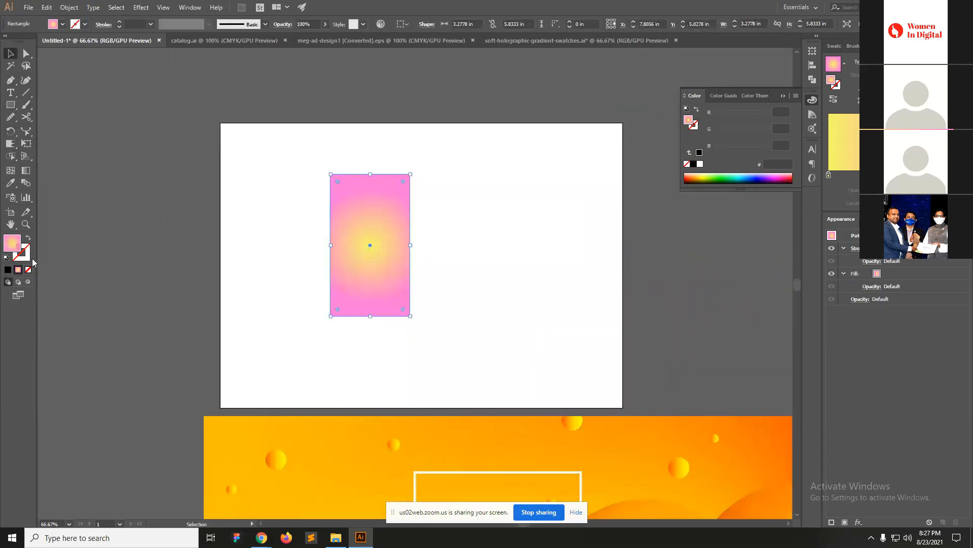
{"action": "left_click", "coordinate": [8, 270]}
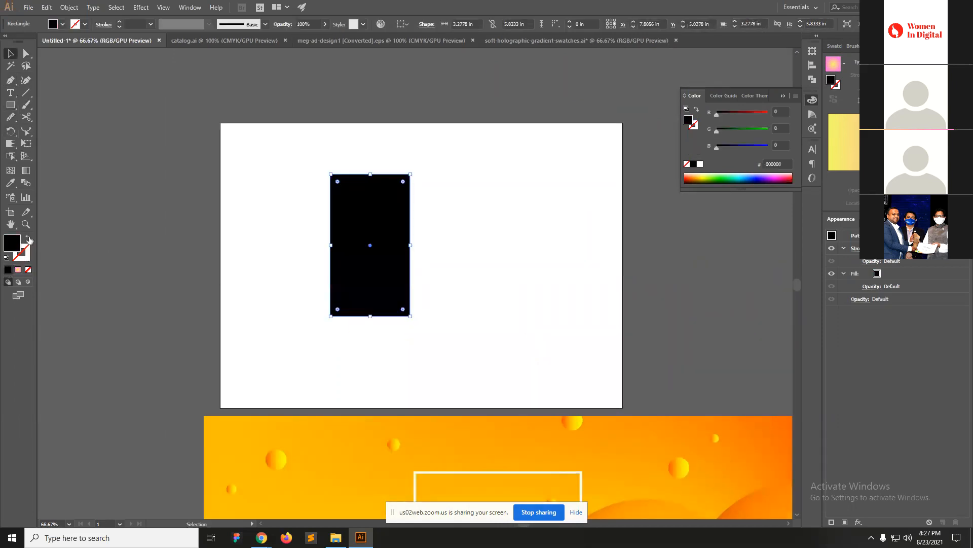
{"action": "left_click", "coordinate": [28, 239]}
Rotate the outlined rectangle 45 degrees so its long sides slope down to the right.
{"action": "left_click_drag", "start_coordinate": [429, 216], "coordinate": [324, 272]}
{"action": "key", "text": "r"}
{"action": "left_click_drag", "start_coordinate": [412, 297], "coordinate": [573, 263]}
{"action": "key", "text": "v"}
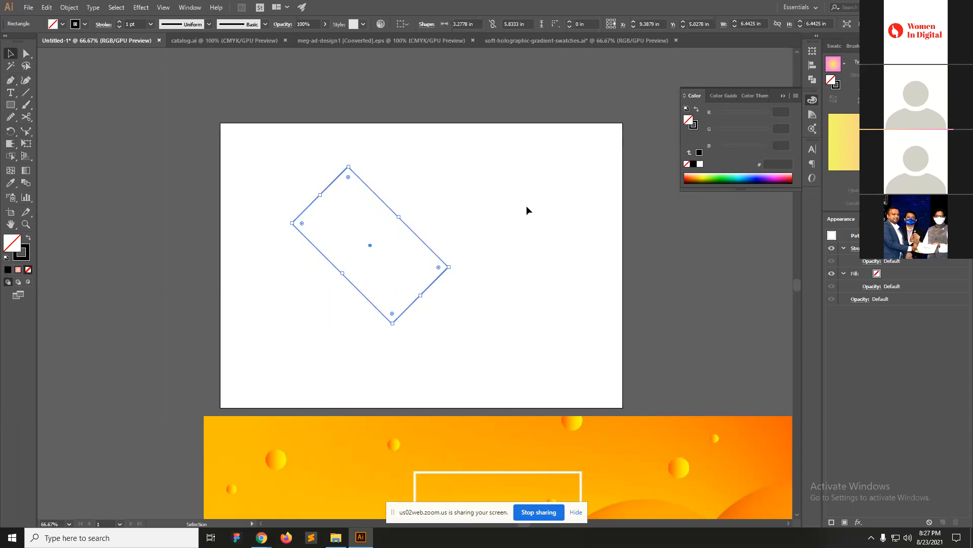
Create a reflected copy of the tilted rectangle about its centre so the two rectangles cross.
{"action": "left_click", "coordinate": [10, 131], "text": "alt"}
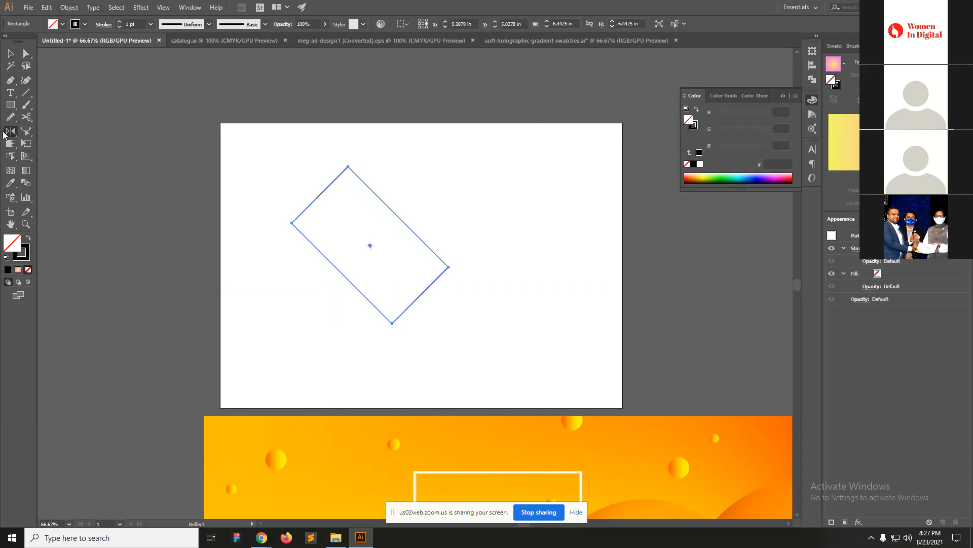
{"action": "double_click", "coordinate": [12, 131]}
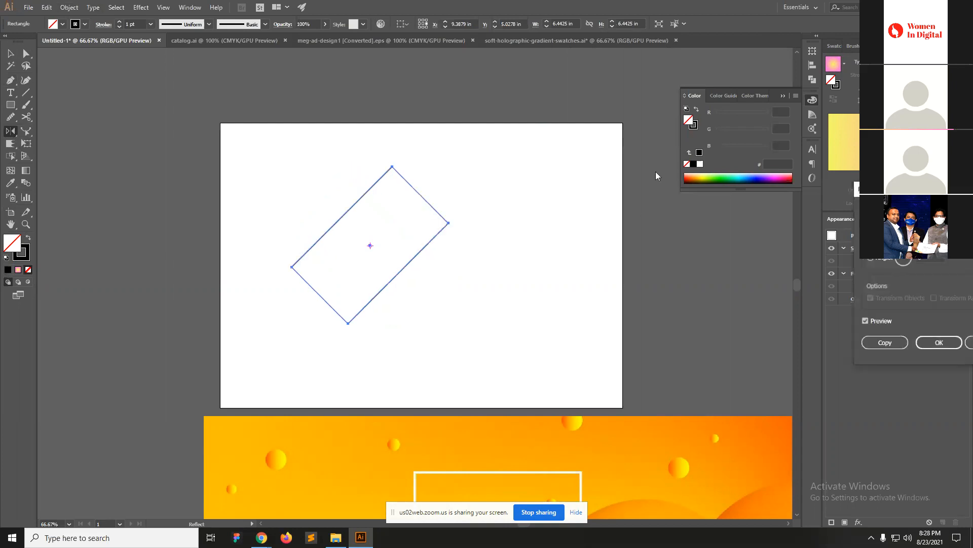
{"action": "left_click_drag", "start_coordinate": [945, 201], "coordinate": [608, 191]}
{"action": "left_click", "coordinate": [550, 332]}
{"action": "left_click", "coordinate": [479, 291]}
Select both crossed rectangles and use Shape Builder to merge the upper regions into an angular heart and remove the lower pieces.
{"action": "left_click_drag", "start_coordinate": [497, 261], "coordinate": [303, 220]}
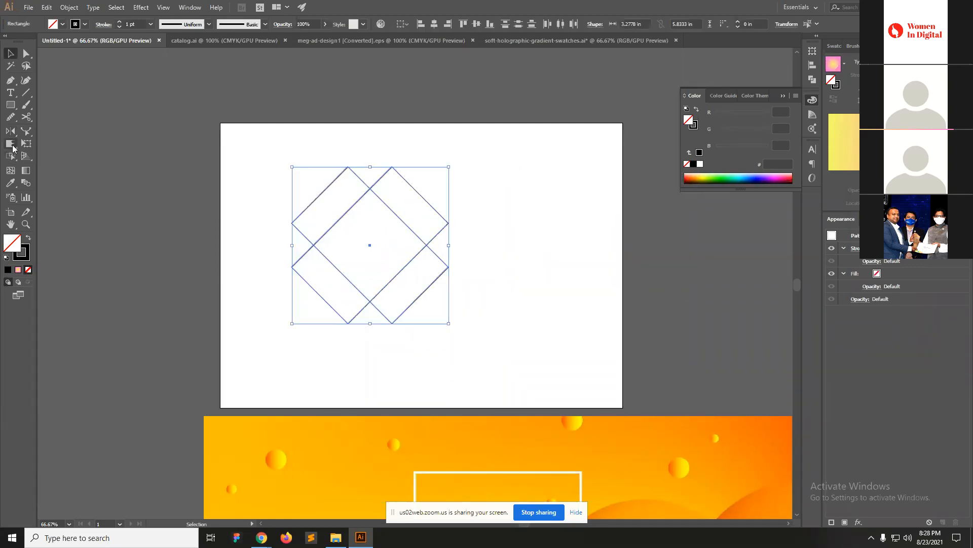
{"action": "left_click", "coordinate": [9, 156]}
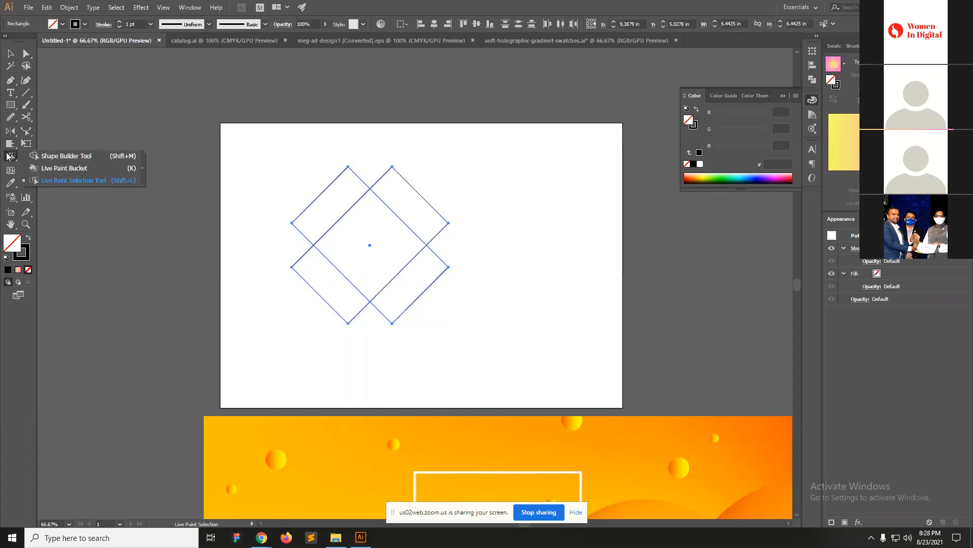
{"action": "left_click", "coordinate": [64, 156]}
{"action": "mouse_move", "coordinate": [401, 199]}
{"action": "left_mouse_down"}
{"action": "mouse_move", "coordinate": [359, 239]}
{"action": "mouse_move", "coordinate": [338, 199]}
{"action": "left_mouse_up"}
{"action": "mouse_move", "coordinate": [442, 262]}
{"action": "left_mouse_down"}
{"action": "mouse_move", "coordinate": [391, 307]}
{"action": "mouse_move", "coordinate": [341, 299]}
{"action": "left_mouse_up"}
{"action": "key", "text": "v"}
Select the heart's anchor points except the bottom tip and round those corners.
{"action": "key", "text": "z"}
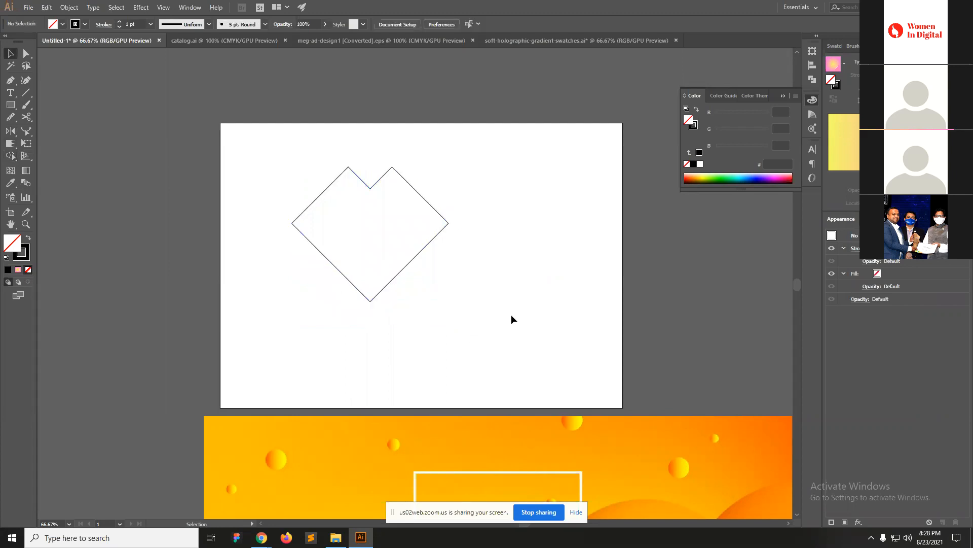
{"action": "left_click", "coordinate": [480, 281]}
{"action": "left_click", "coordinate": [408, 273]}
{"action": "key", "text": "v"}
{"action": "key", "text": "a"}
{"action": "left_click_drag", "start_coordinate": [161, 139], "coordinate": [684, 350]}
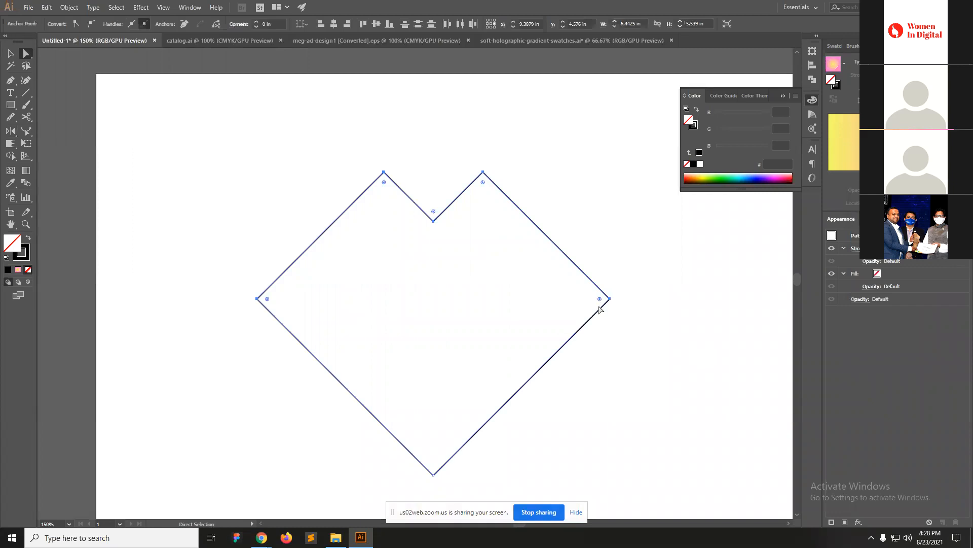
{"action": "left_click_drag", "start_coordinate": [599, 303], "coordinate": [561, 305]}
{"action": "left_click", "coordinate": [666, 378]}
{"action": "key", "text": "ctrl+minus"}
{"action": "key", "text": "ctrl+minus"}
{"action": "key", "text": "v"}
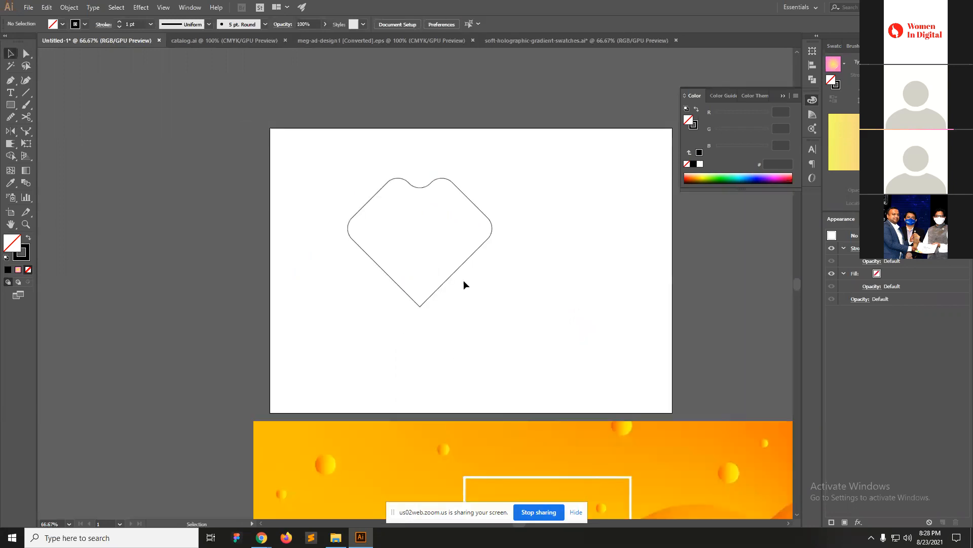
Scale the large end circle of the straight gradient blend down to about 1.65 in across.
{"action": "left_click", "coordinate": [458, 264]}
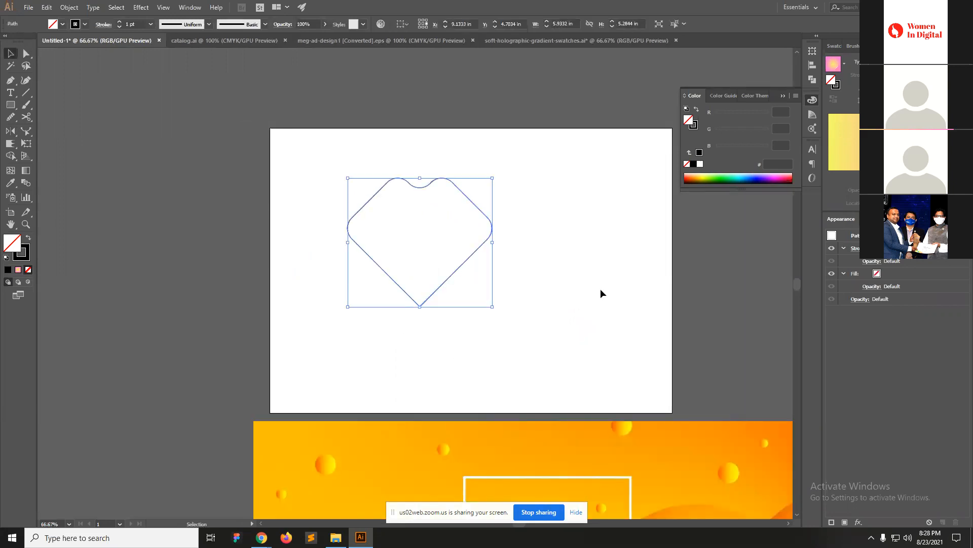
{"action": "key", "text": "ctrl+plus"}
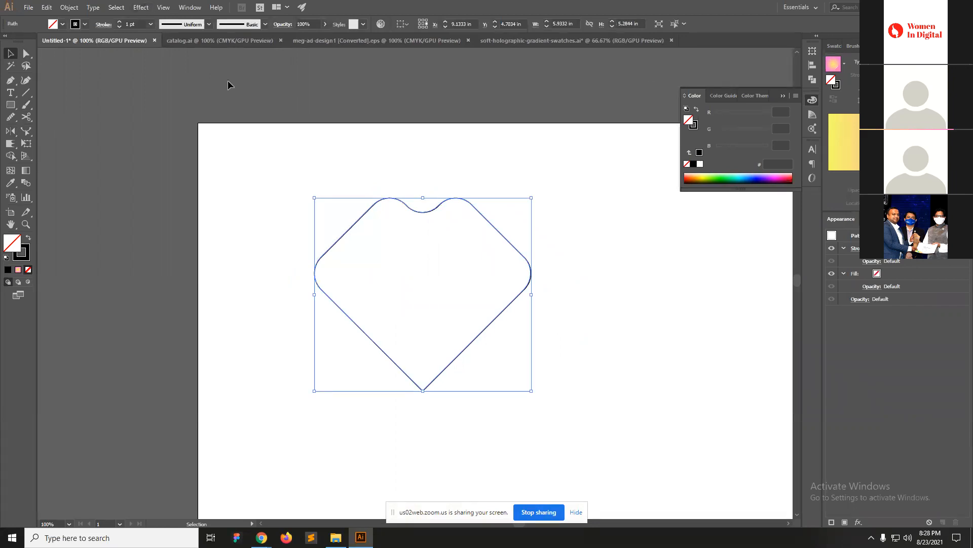
{"action": "scroll", "coordinate": [446, 238], "scroll_direction": "down", "scroll_amount": 4}
{"action": "left_click", "coordinate": [607, 268]}
{"action": "scroll", "coordinate": [448, 220], "scroll_direction": "right", "scroll_amount": 5}
{"action": "left_click", "coordinate": [513, 184]}
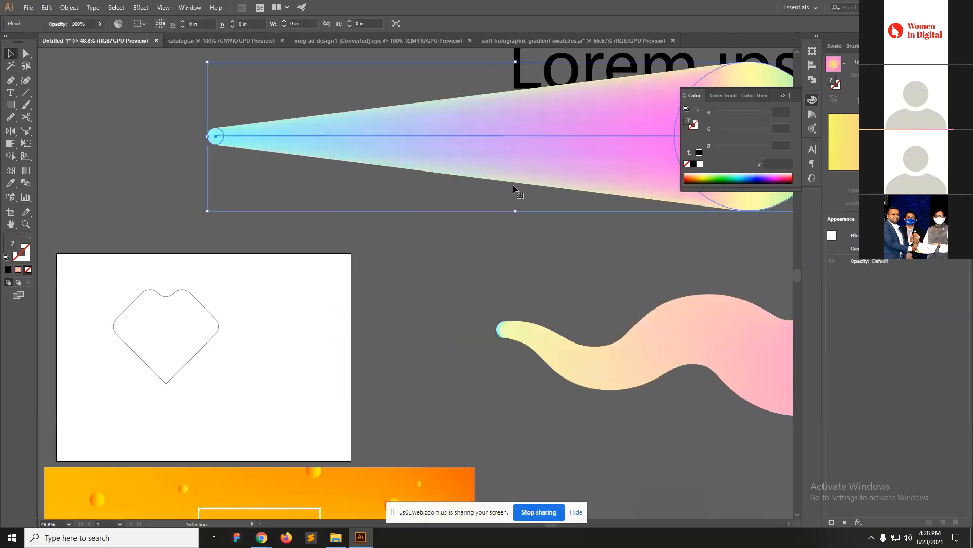
{"action": "left_click_drag", "start_coordinate": [441, 163], "coordinate": [608, 237]}
{"action": "left_click_drag", "start_coordinate": [526, 275], "coordinate": [567, 219]}
{"action": "left_click_drag", "start_coordinate": [553, 169], "coordinate": [211, 181]}
{"action": "key", "text": "a"}
{"action": "left_click", "coordinate": [621, 196]}
{"action": "left_click_drag", "start_coordinate": [624, 224], "coordinate": [556, 283]}
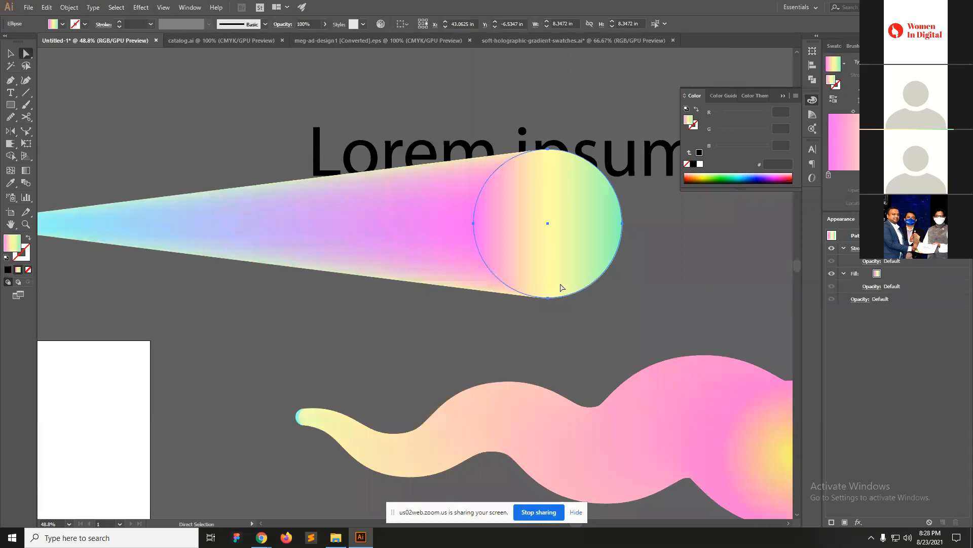
{"action": "key", "text": "v"}
{"action": "left_click_drag", "start_coordinate": [622, 149], "coordinate": [572, 210]}
Replace the spine of the straight gradient blend with the rounded heart path.
{"action": "left_click_drag", "start_coordinate": [390, 251], "coordinate": [628, 283]}
{"action": "left_click_drag", "start_coordinate": [506, 315], "coordinate": [410, 226]}
{"action": "left_click", "coordinate": [204, 405], "text": "shift"}
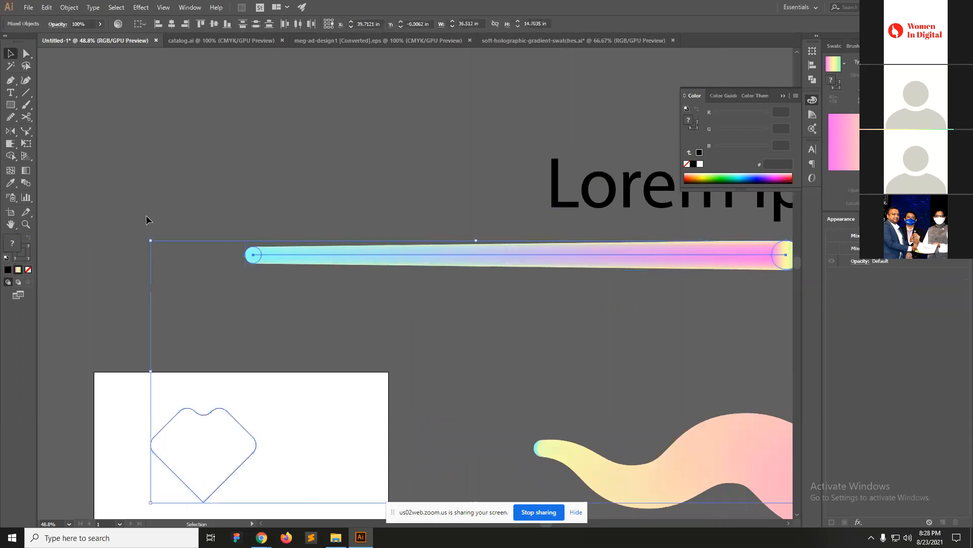
{"action": "left_click", "coordinate": [69, 7]}
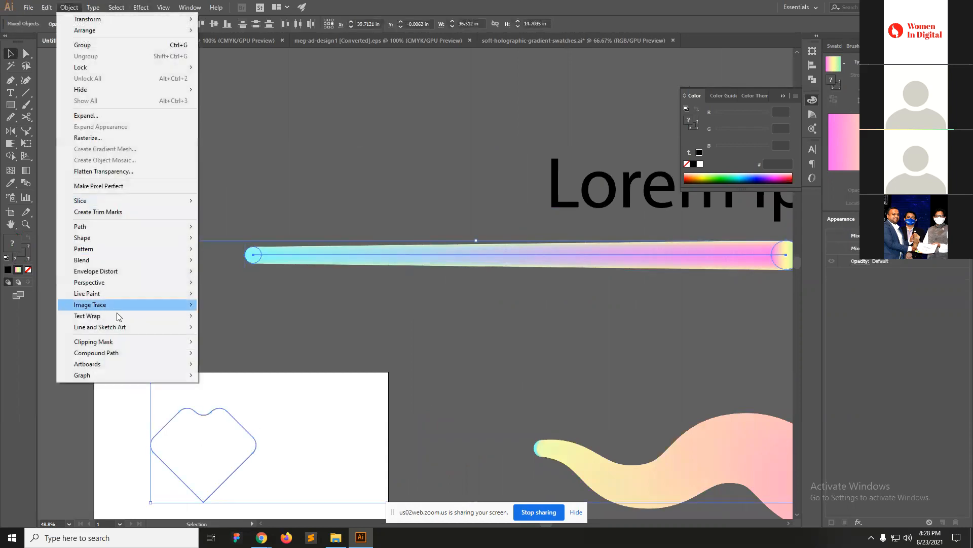
{"action": "mouse_move", "coordinate": [111, 259]}
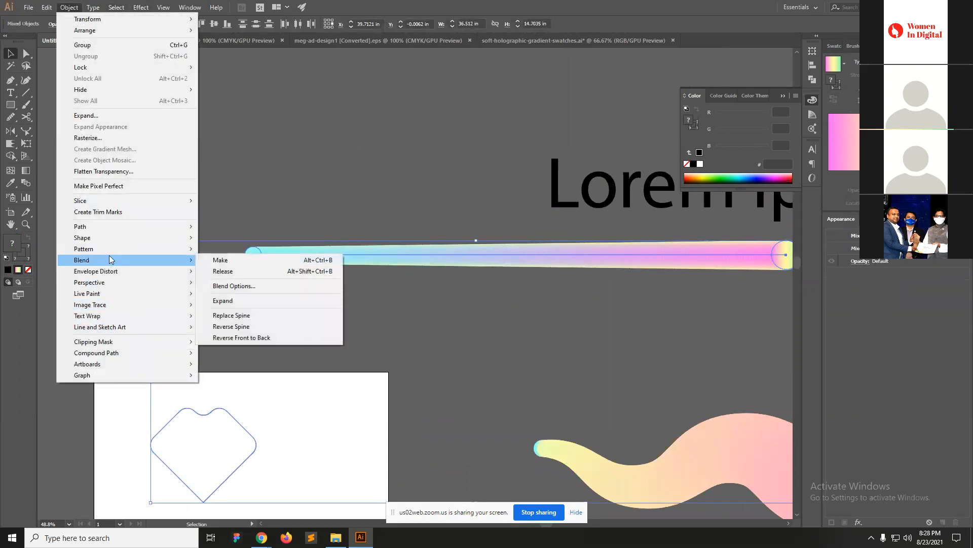
{"action": "left_click", "coordinate": [264, 316]}
{"action": "left_click", "coordinate": [458, 393]}
{"action": "left_click_drag", "start_coordinate": [424, 408], "coordinate": [550, 221]}
{"action": "left_click", "coordinate": [263, 262], "text": "ctrl"}
{"action": "left_click", "coordinate": [505, 308], "text": "ctrl"}
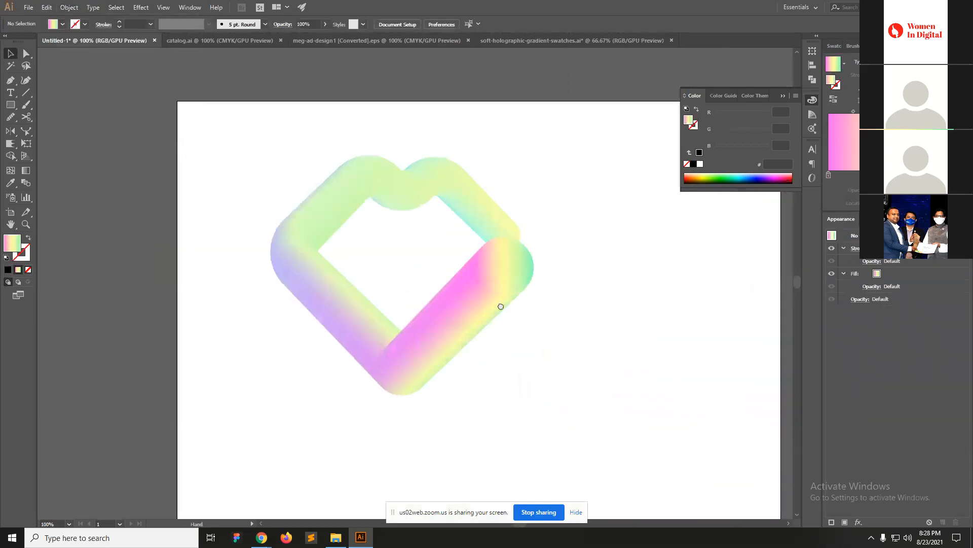
Start a Roughen effect on the heart-shaped blend with the preview turned on.
{"action": "left_click", "coordinate": [456, 266]}
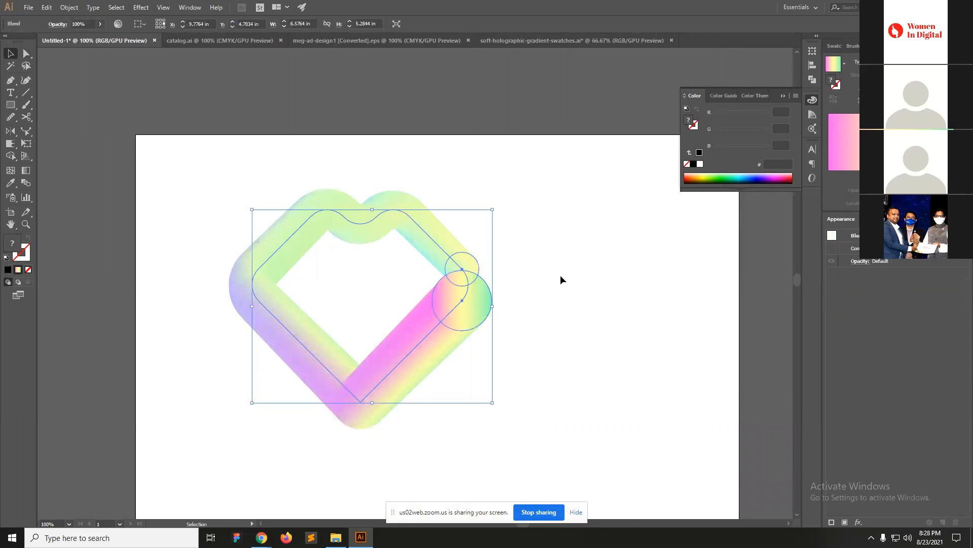
{"action": "left_click", "coordinate": [140, 9]}
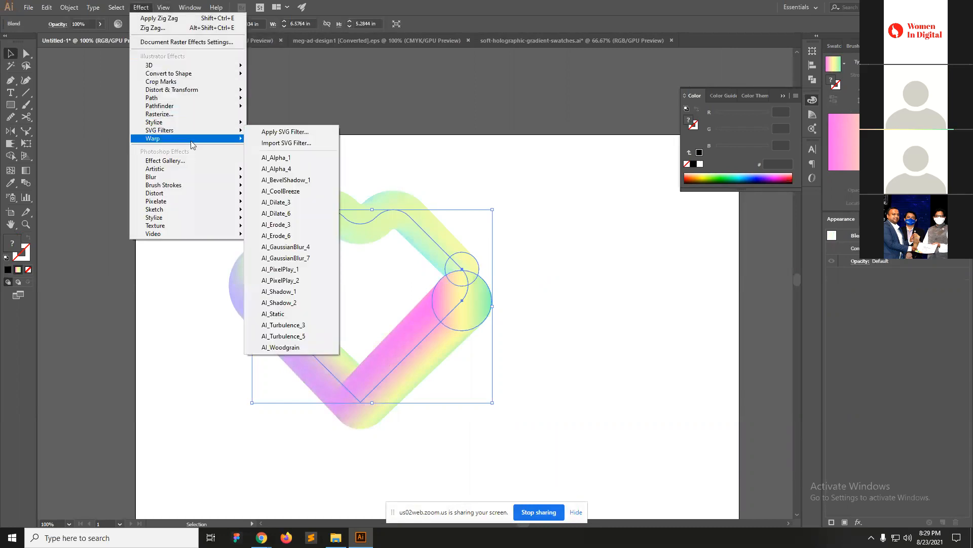
{"action": "mouse_move", "coordinate": [191, 139]}
{"action": "mouse_move", "coordinate": [198, 123]}
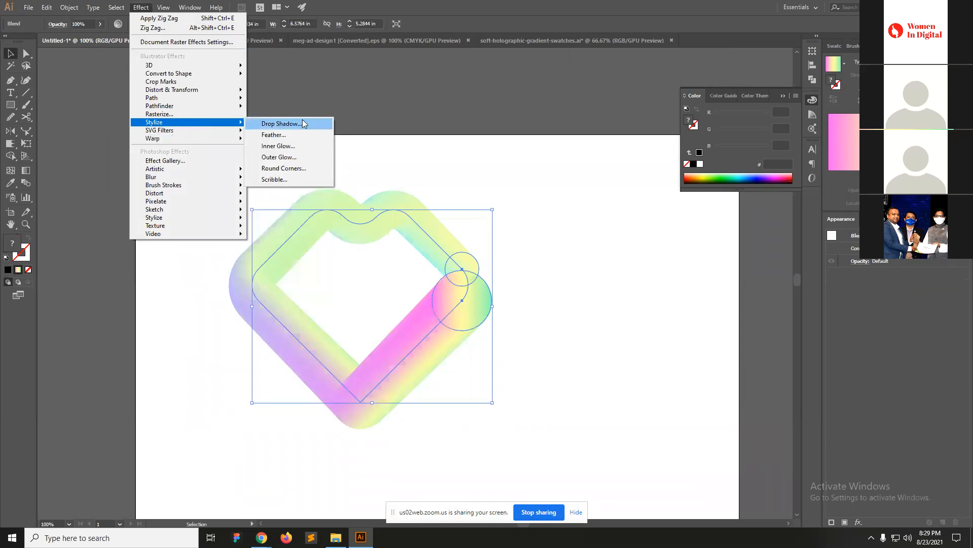
{"action": "mouse_move", "coordinate": [174, 106]}
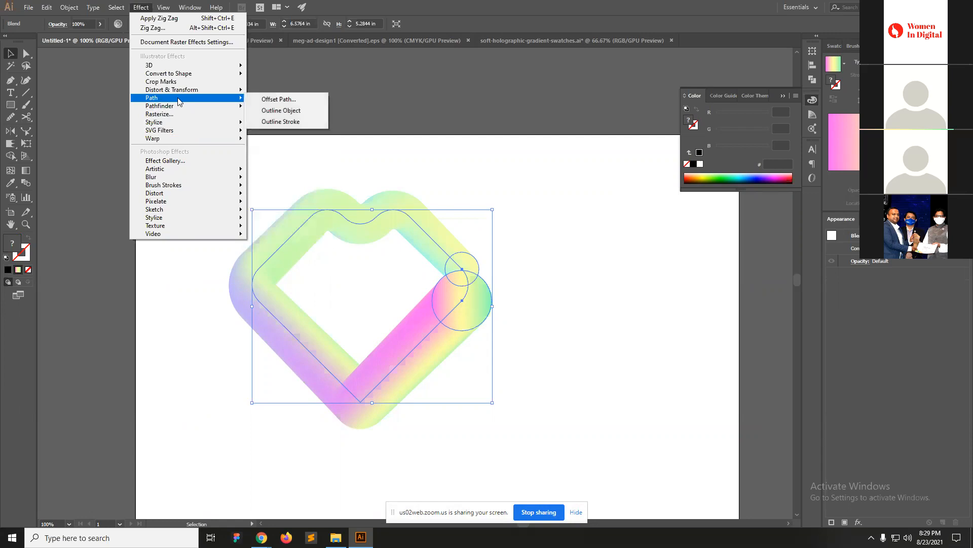
{"action": "mouse_move", "coordinate": [191, 91]}
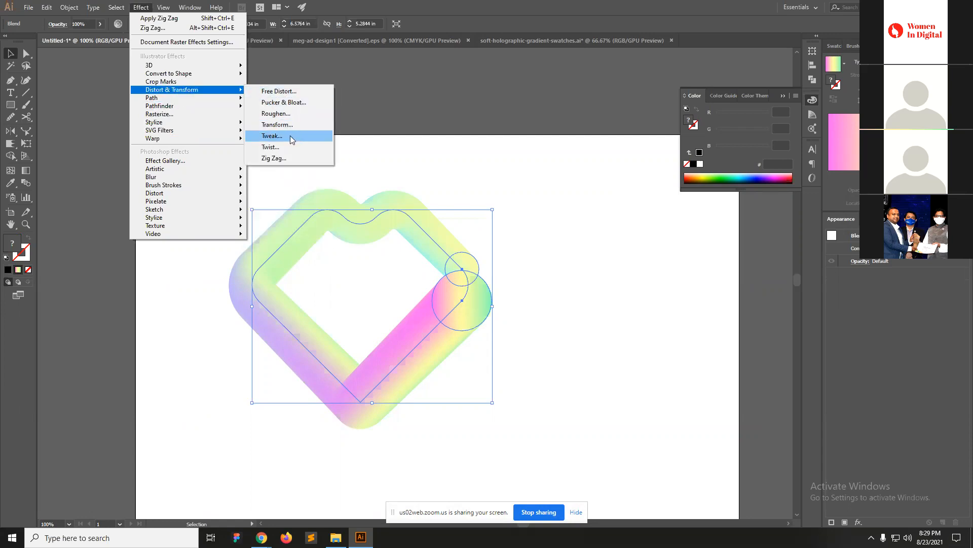
{"action": "left_click", "coordinate": [292, 112]}
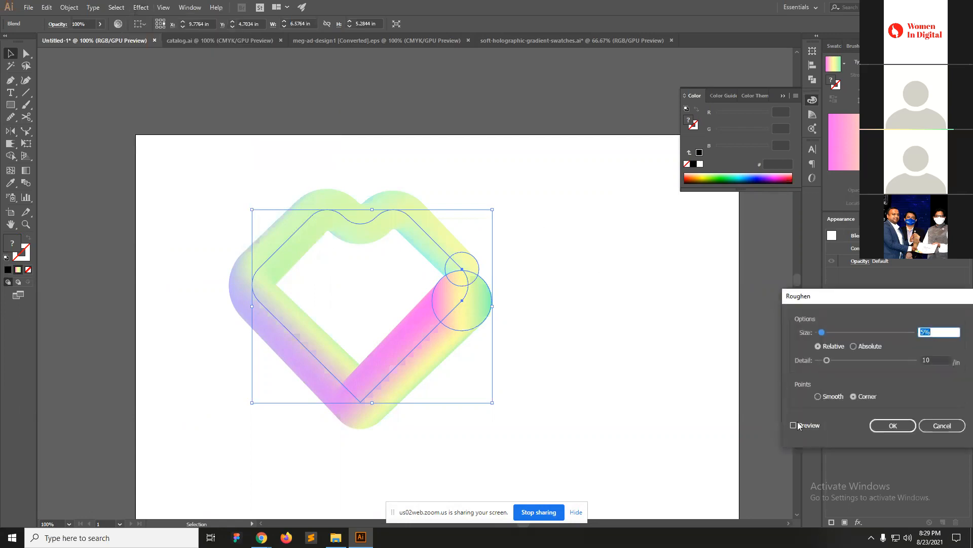
{"action": "left_click", "coordinate": [794, 425]}
{"action": "left_click_drag", "start_coordinate": [866, 296], "coordinate": [735, 267]}
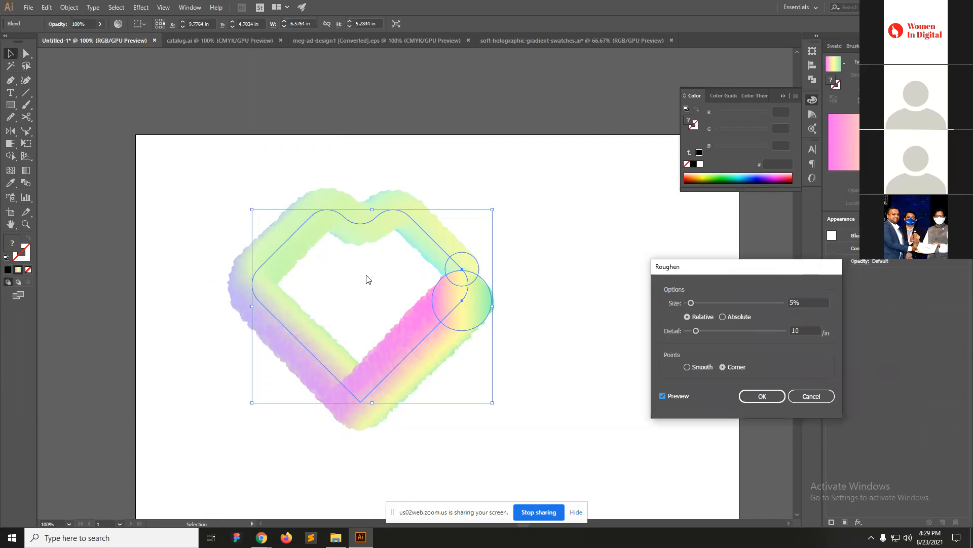
Apply the Roughen effect with a relative size of 22%, detail 29 and smooth points.
{"action": "left_click_drag", "start_coordinate": [695, 304], "coordinate": [709, 331]}
{"action": "left_click", "coordinate": [688, 367]}
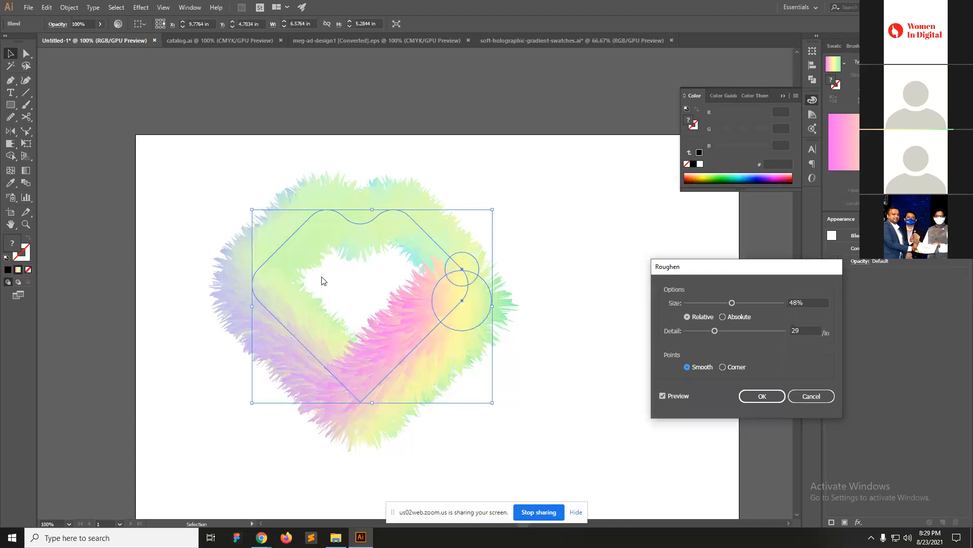
{"action": "left_click_drag", "start_coordinate": [733, 303], "coordinate": [708, 303]}
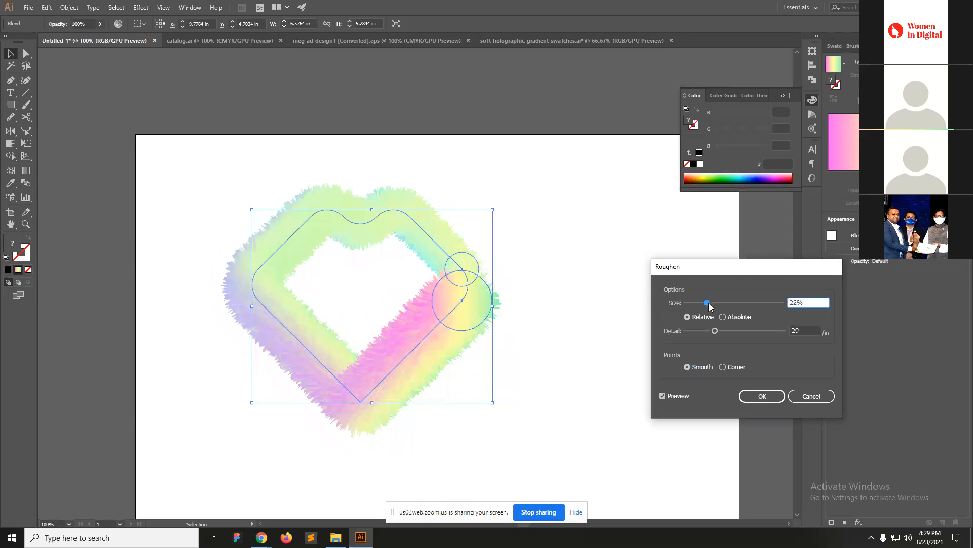
{"action": "left_click", "coordinate": [763, 396]}
{"action": "left_click", "coordinate": [593, 308]}
Scale down the front end circle of the roughened heart blend to make its furry band thinner.
{"action": "key", "text": "a"}
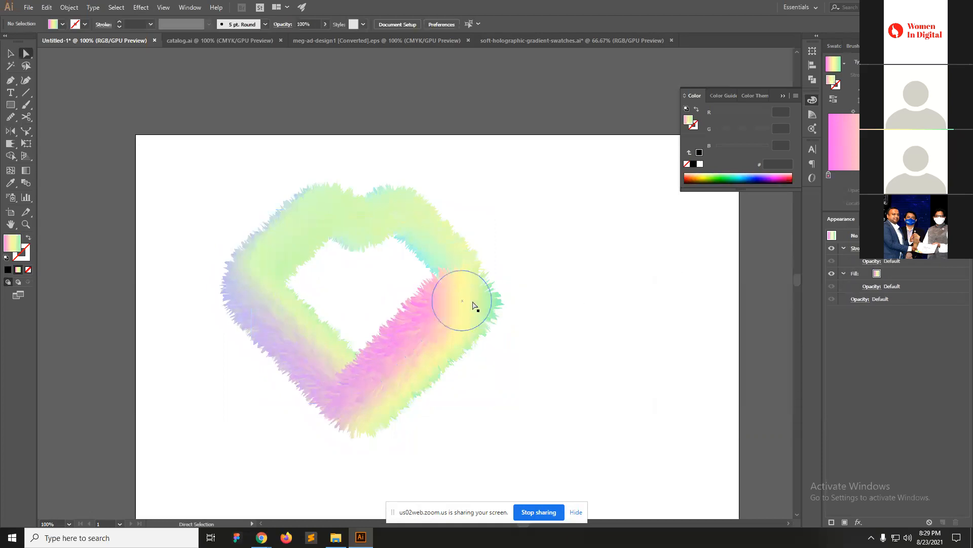
{"action": "left_click", "coordinate": [457, 298]}
{"action": "key", "text": "ctrl+equal"}
{"action": "key", "text": "v"}
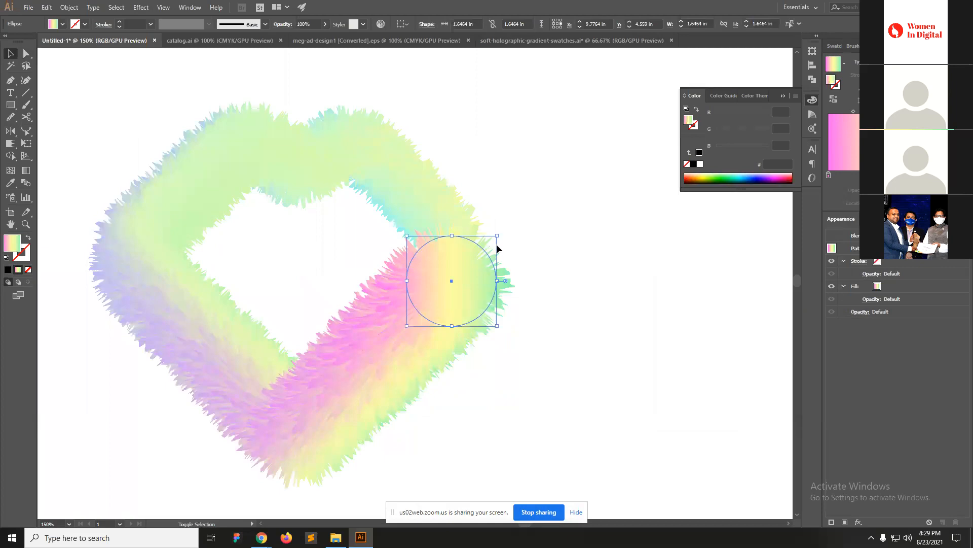
{"action": "left_click_drag", "start_coordinate": [500, 235], "coordinate": [479, 254]}
{"action": "left_click", "coordinate": [545, 283]}
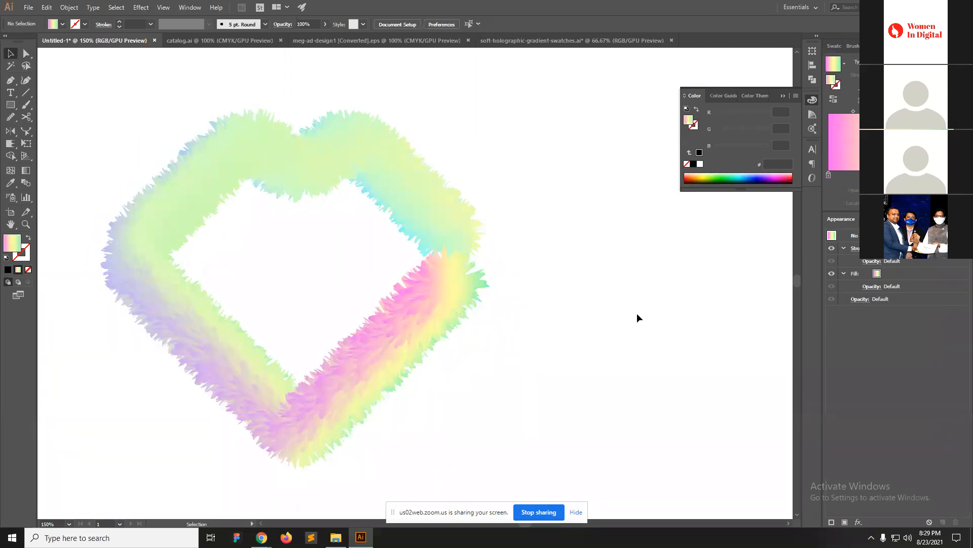
Examine the heart's furry texture up close and its overall look on the artboard.
{"action": "left_click", "coordinate": [308, 281], "text": "ctrl+alt"}
{"action": "left_click", "coordinate": [396, 276], "text": "ctrl"}
{"action": "left_click", "coordinate": [350, 292], "text": "ctrl"}
{"action": "left_click_drag", "start_coordinate": [450, 300], "coordinate": [313, 311]}
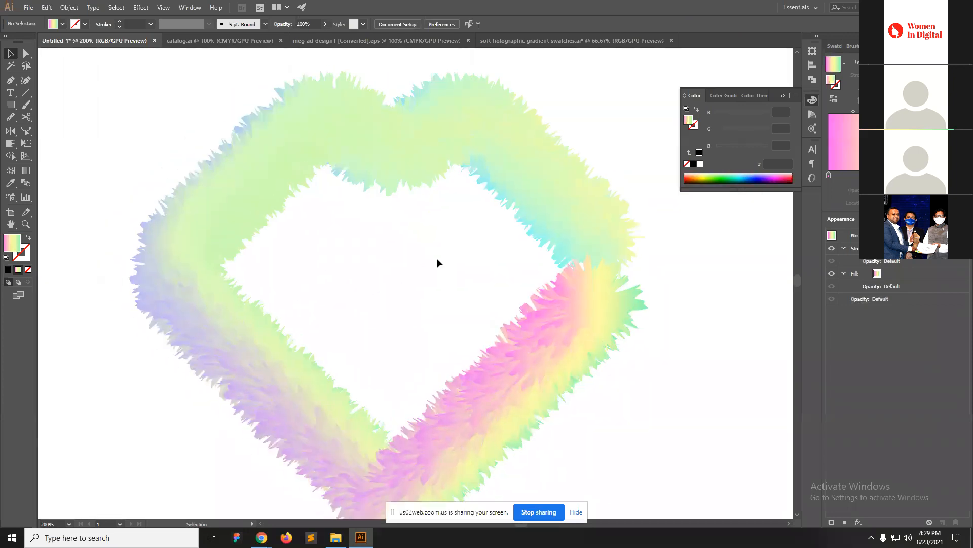
{"action": "left_click", "coordinate": [439, 291], "text": "ctrl+alt"}
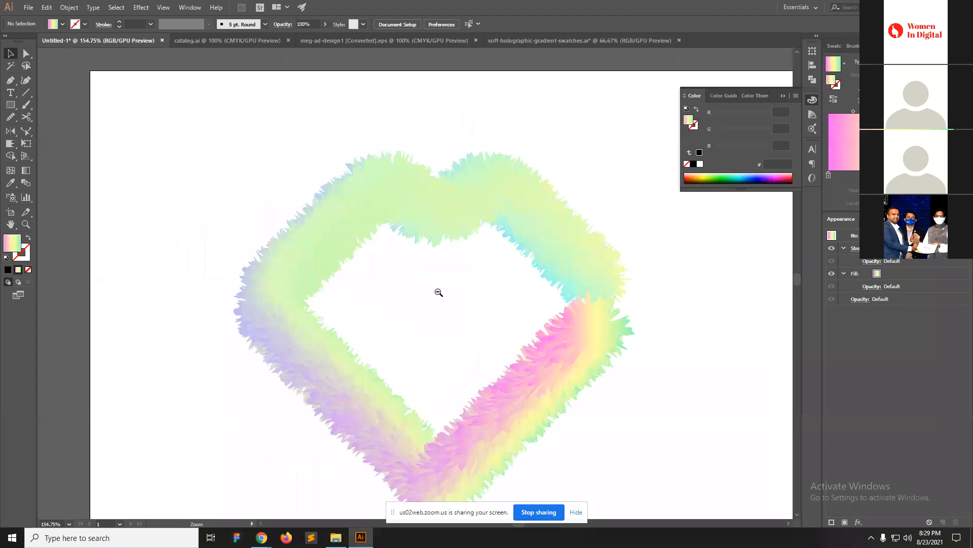
{"action": "left_click", "coordinate": [459, 306], "text": "ctrl+alt"}
{"action": "left_click", "coordinate": [478, 321], "text": "ctrl+alt"}
{"action": "left_click", "coordinate": [478, 325], "text": "ctrl+alt"}
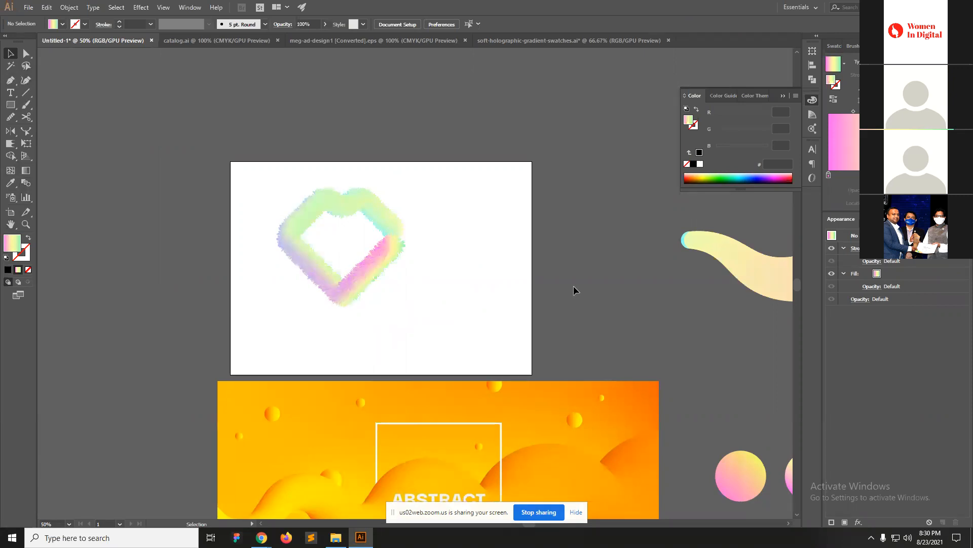
Move the furry heart off the artboard onto the empty canvas beside the artboard's right edge.
{"action": "left_click_drag", "start_coordinate": [199, 161], "coordinate": [560, 162]}
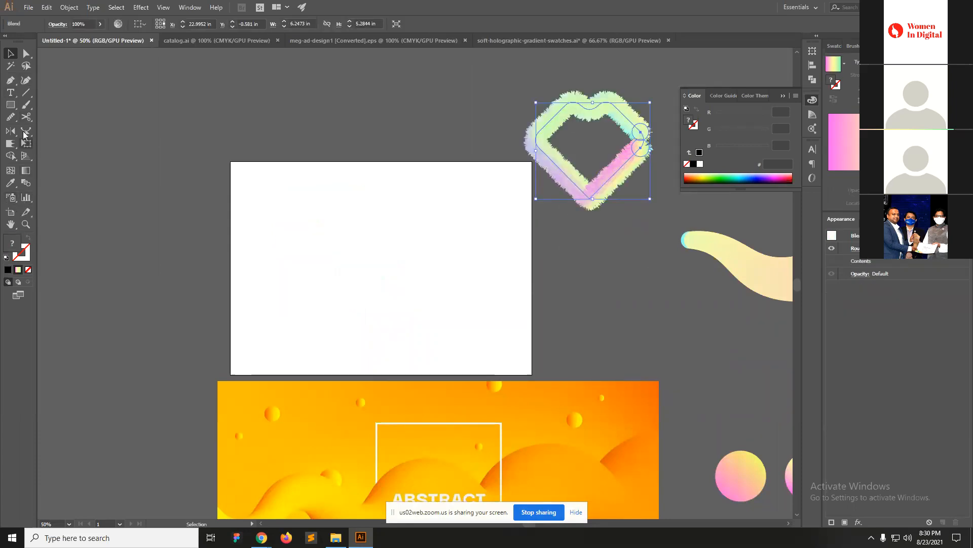
{"action": "left_click", "coordinate": [382, 255]}
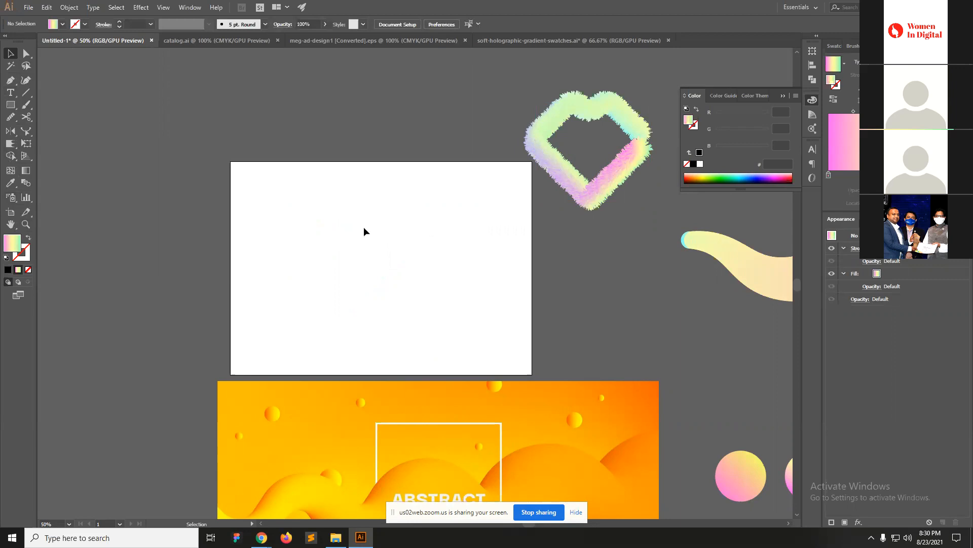
{"action": "left_click_drag", "start_coordinate": [583, 185], "coordinate": [612, 197]}
Draw a gradient-filled rectangle about 7.92 by 5.33 in near the artboard's centre and give it a black 1 pt stroke.
{"action": "left_click", "coordinate": [10, 104]}
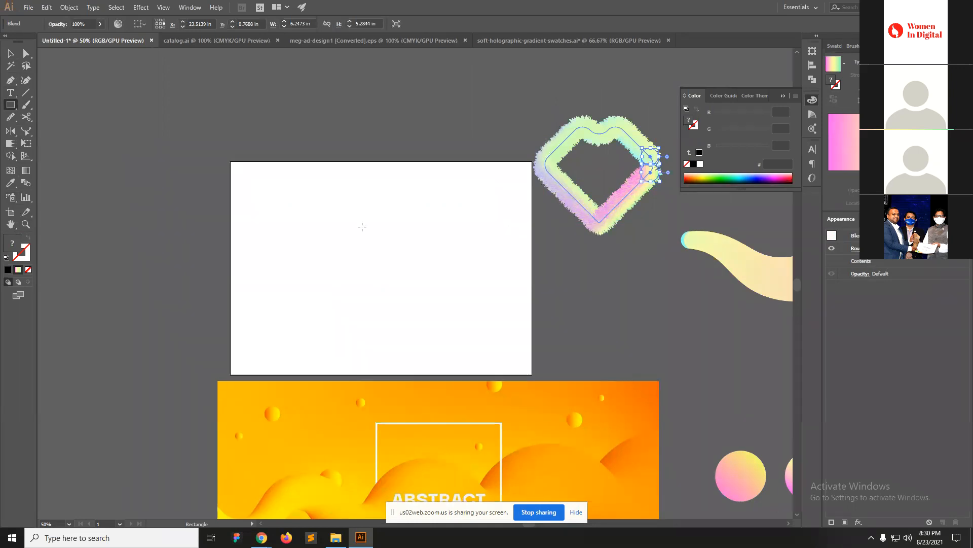
{"action": "left_click_drag", "start_coordinate": [306, 213], "coordinate": [450, 309]}
{"action": "key", "text": "v"}
{"action": "left_click", "coordinate": [363, 276], "text": "ctrl"}
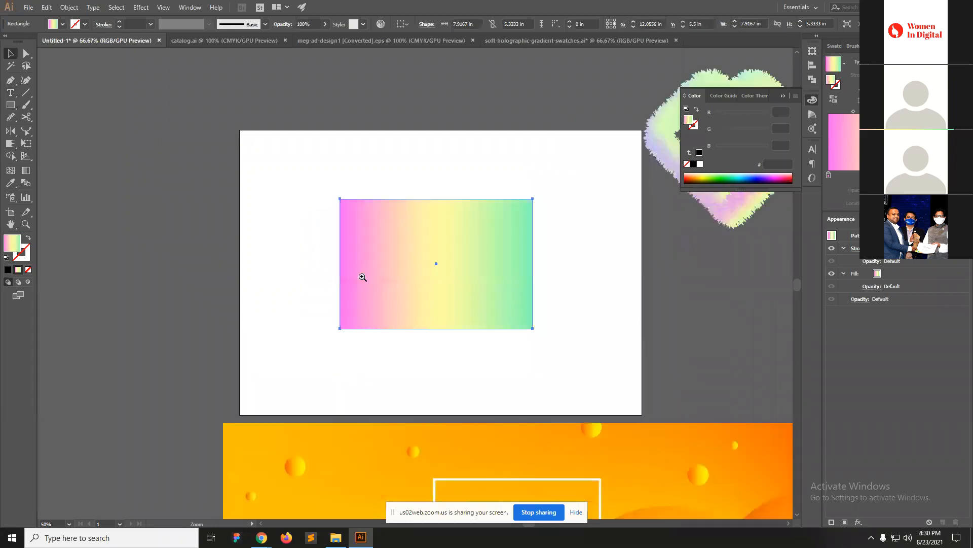
{"action": "left_click_drag", "start_coordinate": [504, 295], "coordinate": [368, 284]}
{"action": "left_click", "coordinate": [339, 262], "text": "ctrl"}
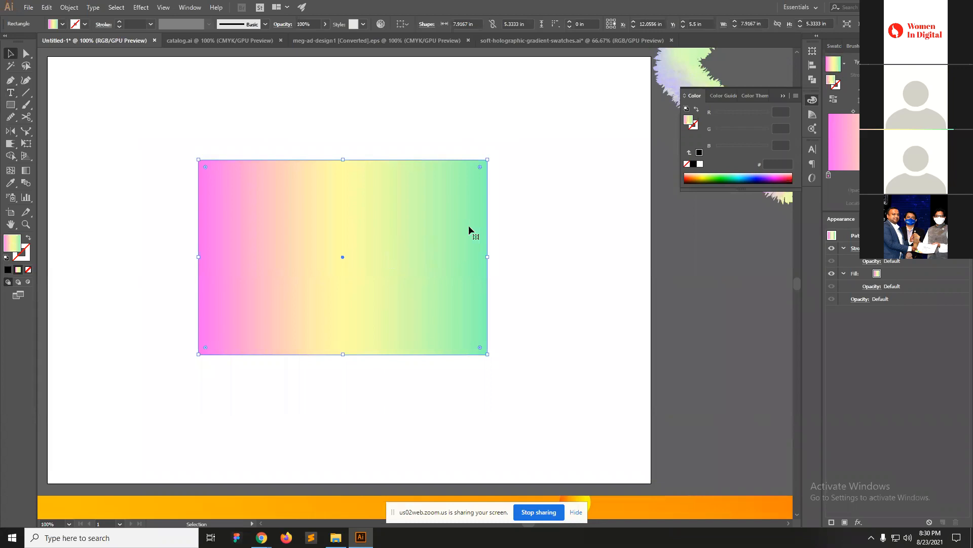
{"action": "left_click", "coordinate": [8, 269]}
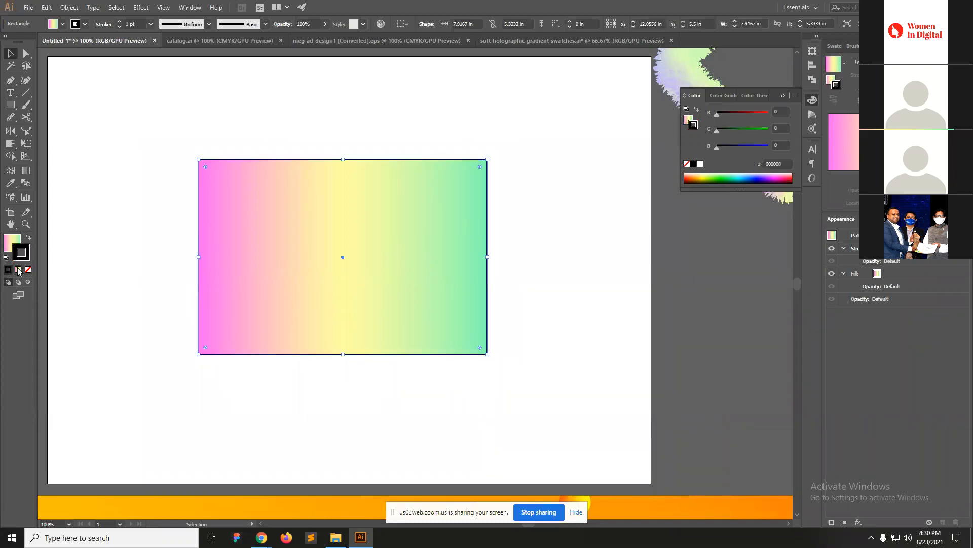
{"action": "left_click", "coordinate": [28, 254]}
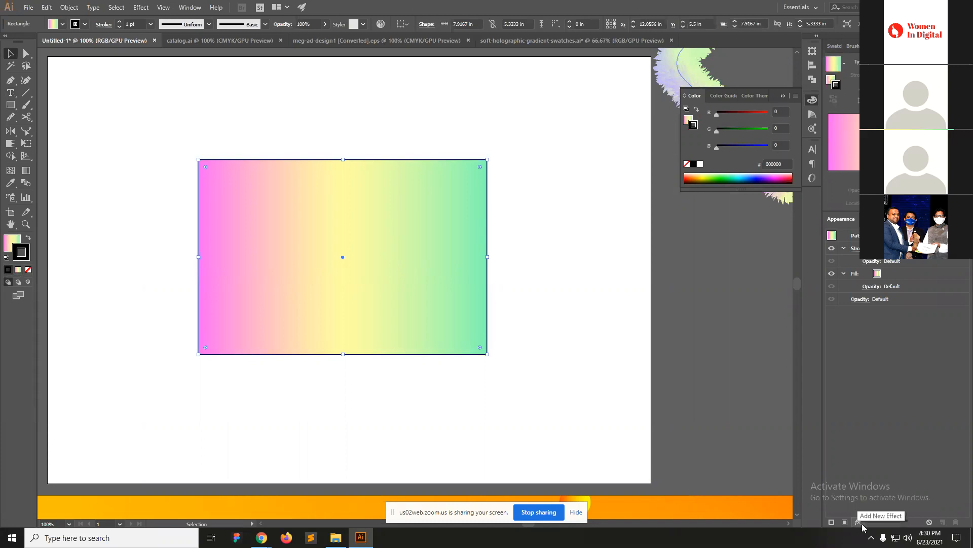
Add extra strokes to the gradient rectangle so it has three, and set the lowest stroke's weight to 20 pt.
{"action": "left_click", "coordinate": [831, 522]}
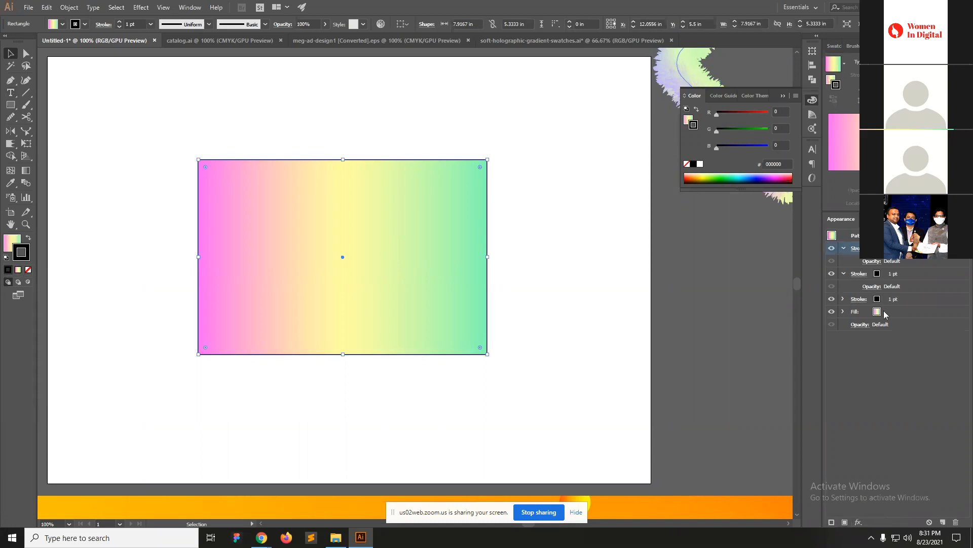
{"action": "left_click", "coordinate": [913, 273]}
{"action": "left_click", "coordinate": [895, 371]}
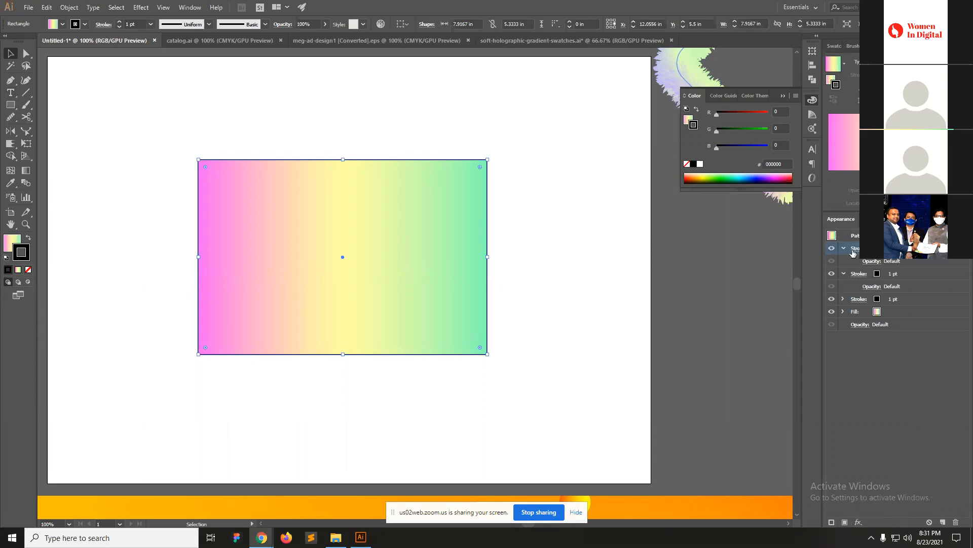
{"action": "left_click", "coordinate": [914, 299]}
{"action": "left_click", "coordinate": [925, 300]}
{"action": "left_click", "coordinate": [938, 221]}
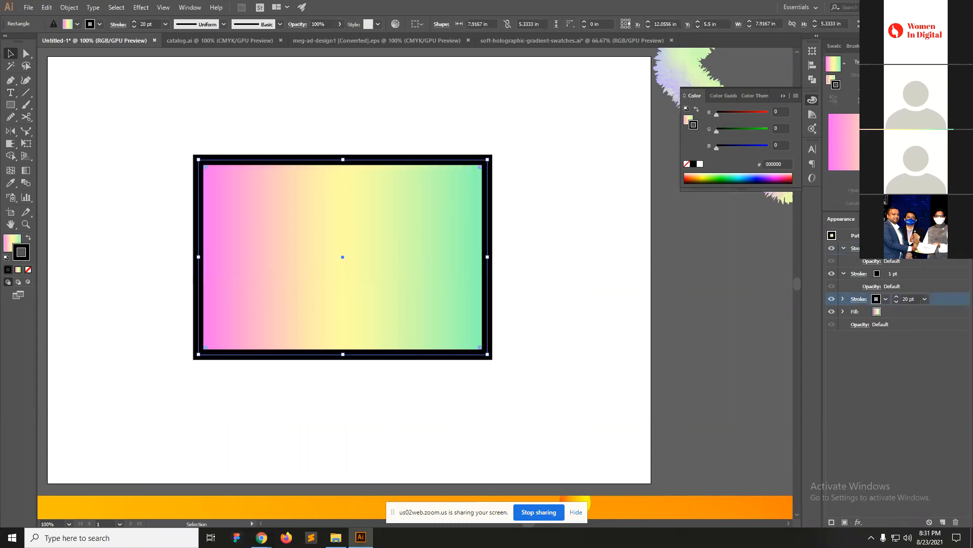
Set the rectangle's middle stroke to 10 pt and its uppermost stroke to 4 pt.
{"action": "left_click", "coordinate": [907, 276]}
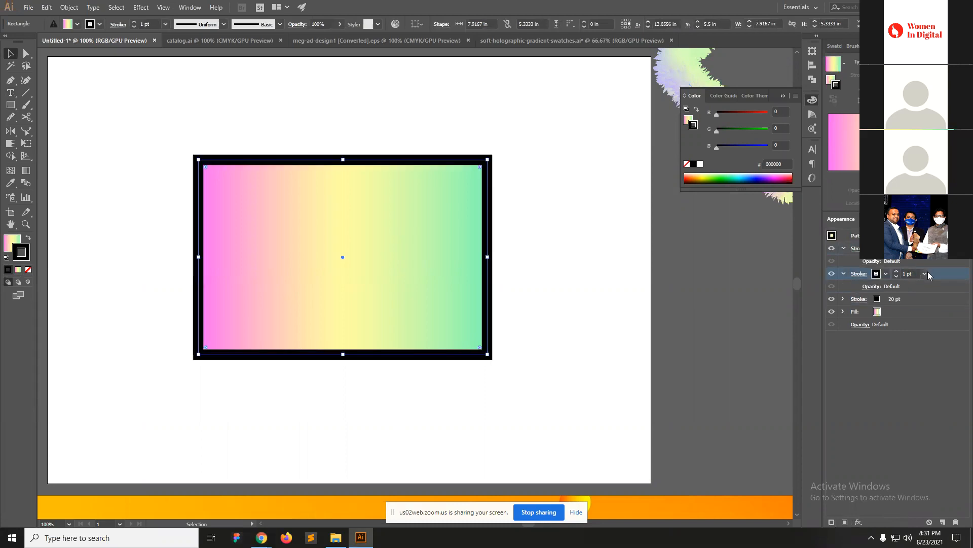
{"action": "left_click", "coordinate": [925, 274]}
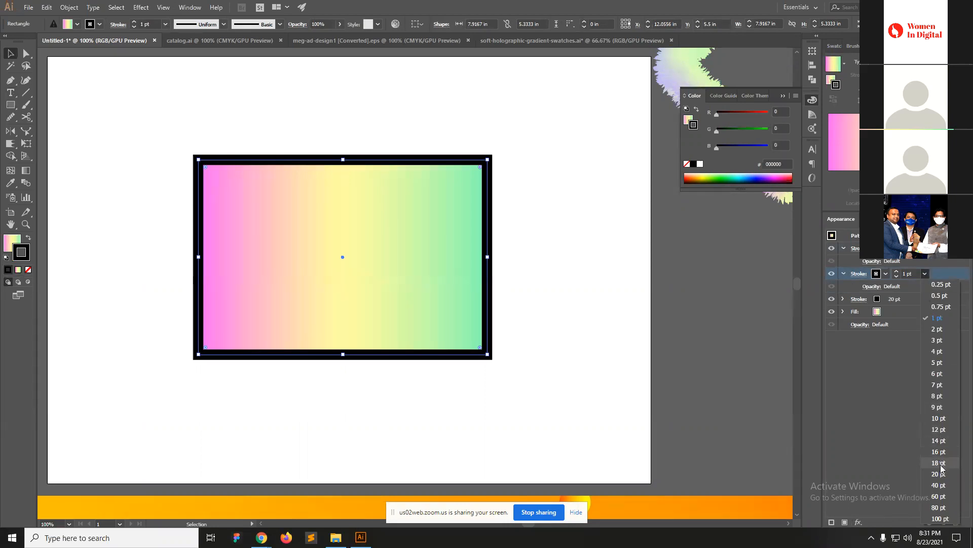
{"action": "left_click", "coordinate": [943, 419]}
{"action": "left_click", "coordinate": [919, 249]}
{"action": "left_click", "coordinate": [925, 248]}
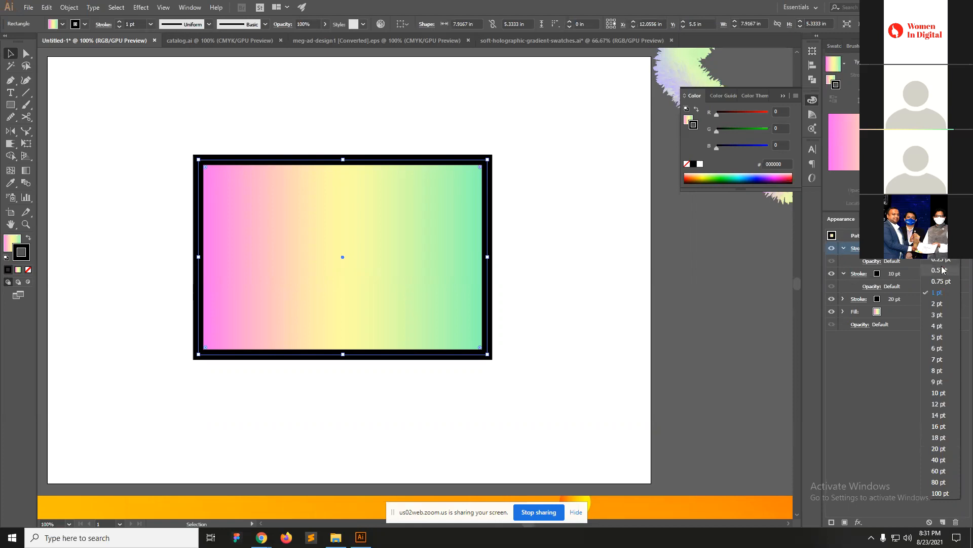
{"action": "left_click", "coordinate": [937, 325]}
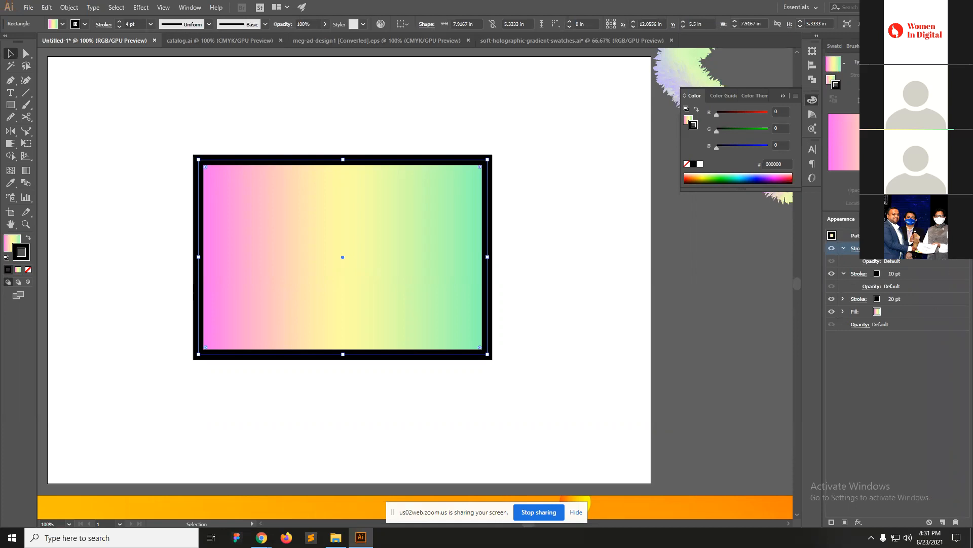
Colour the uppermost stroke light blue (PANTONE 310 C) and the middle stroke yellow-green (D7DF23).
{"action": "left_click", "coordinate": [877, 248]}
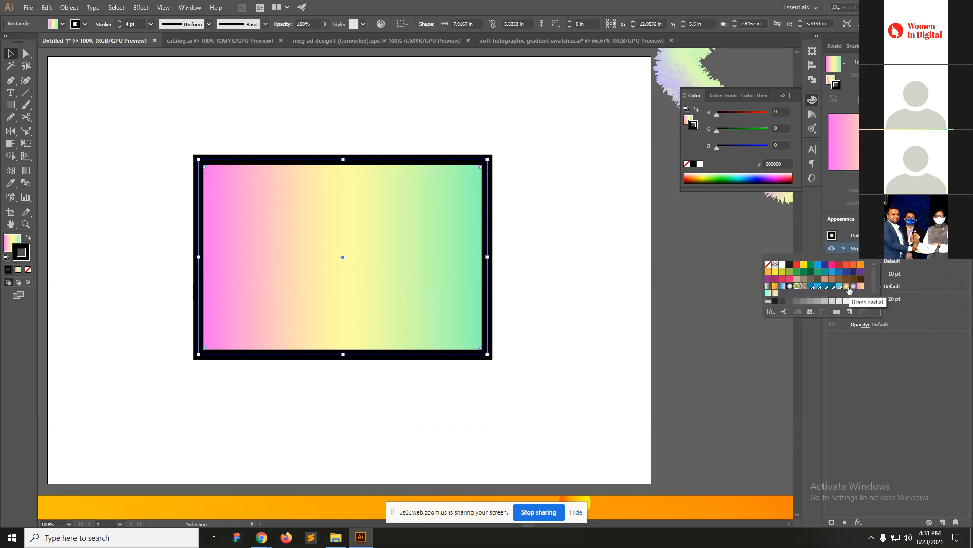
{"action": "left_click", "coordinate": [840, 286]}
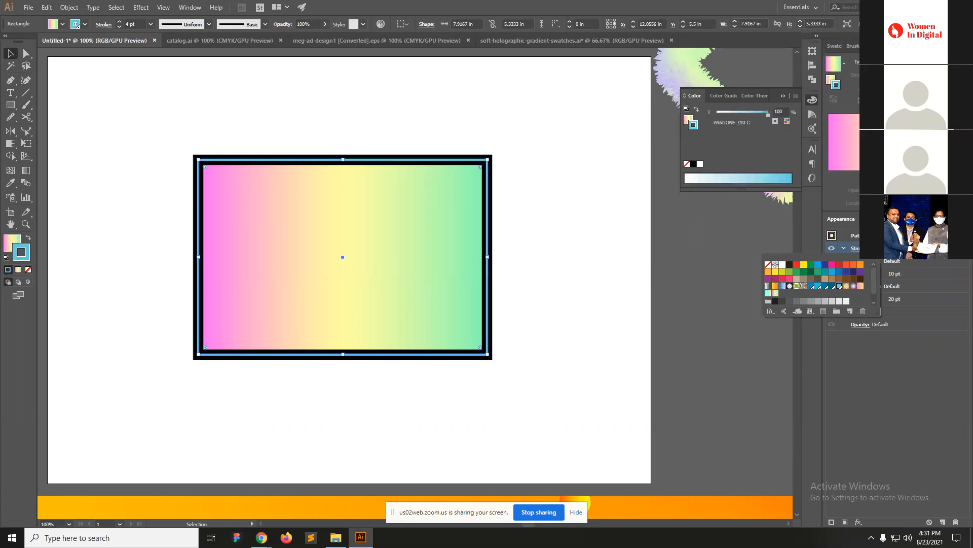
{"action": "left_click", "coordinate": [933, 259]}
{"action": "left_click", "coordinate": [864, 273]}
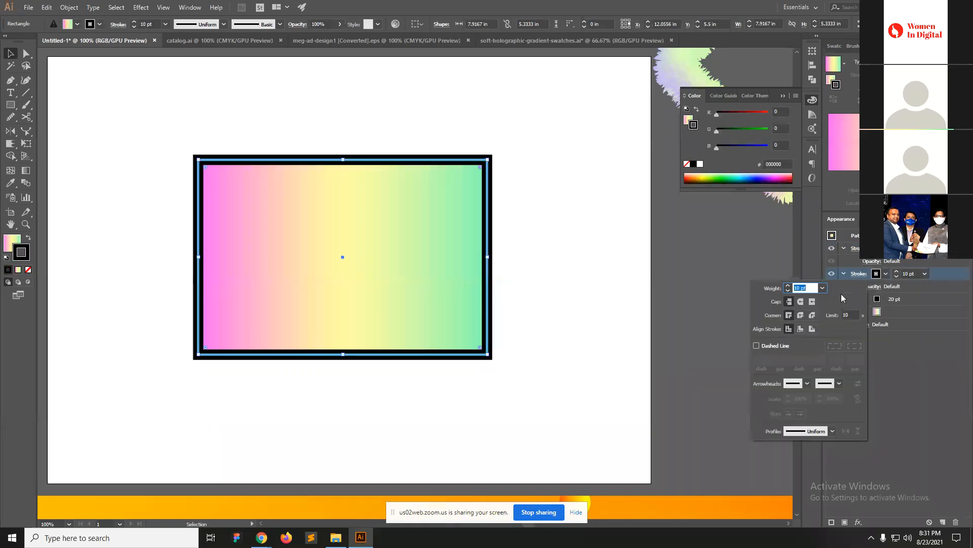
{"action": "left_click", "coordinate": [875, 275]}
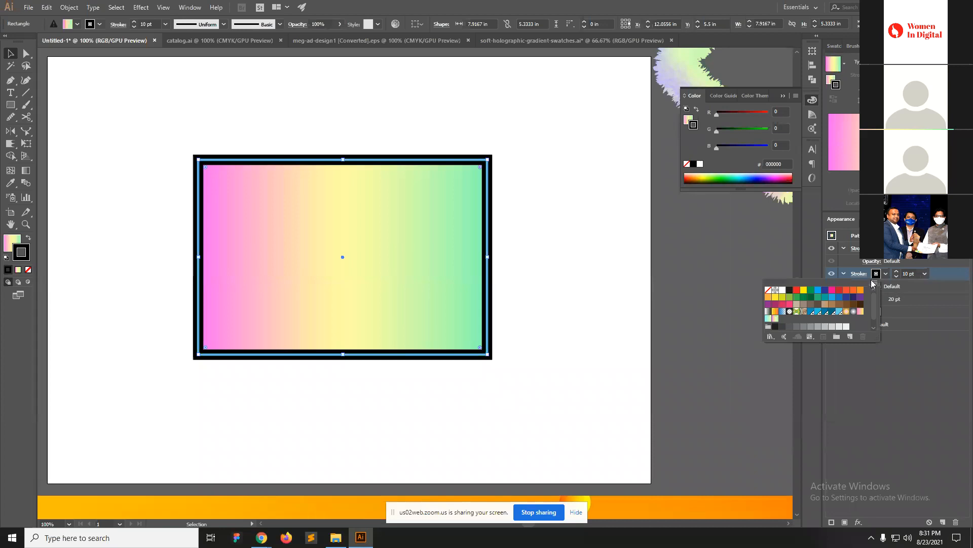
{"action": "left_click", "coordinate": [783, 297]}
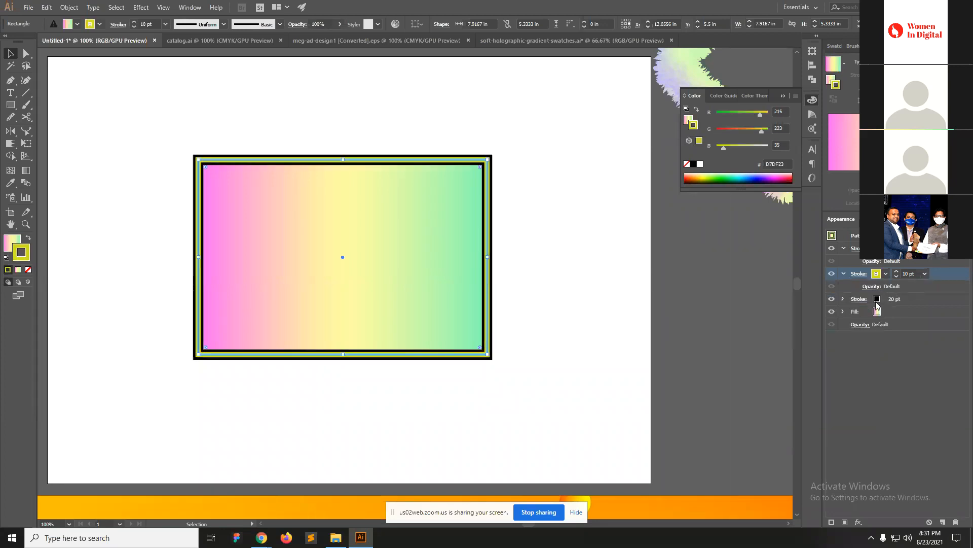
Colour the rectangle's 20 pt stroke magenta (EC008C).
{"action": "left_click", "coordinate": [876, 300]}
{"action": "left_click", "coordinate": [877, 299]}
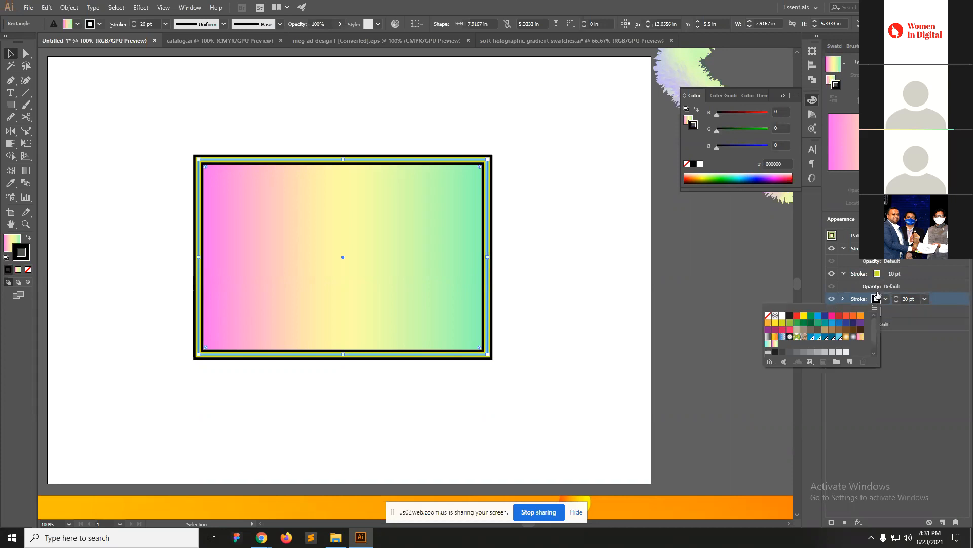
{"action": "left_click", "coordinate": [834, 314]}
Move the multi-stroke rectangle off the artboard to its lower right and deselect it.
{"action": "key", "text": "ctrl+plus"}
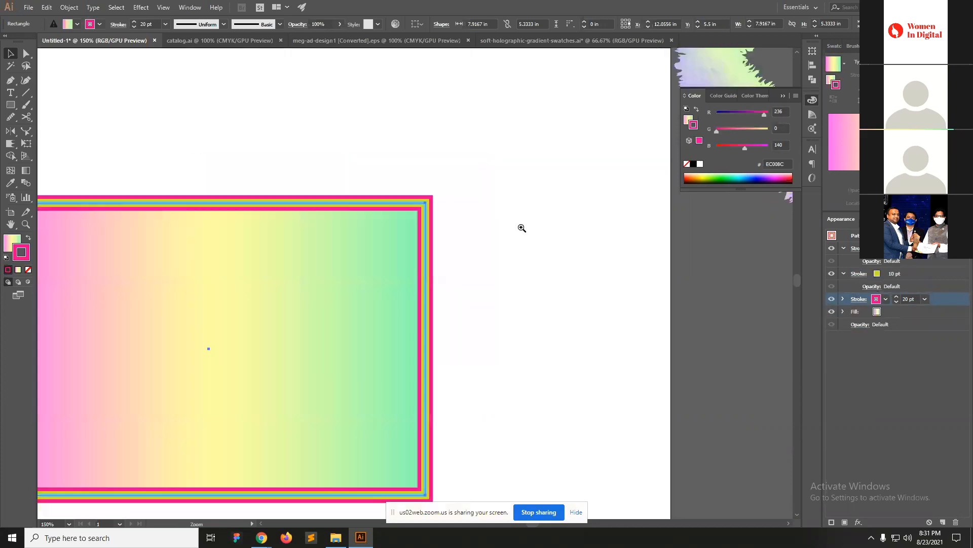
{"action": "key", "text": "ctrl+plus"}
{"action": "left_click_drag", "start_coordinate": [476, 296], "coordinate": [594, 262]}
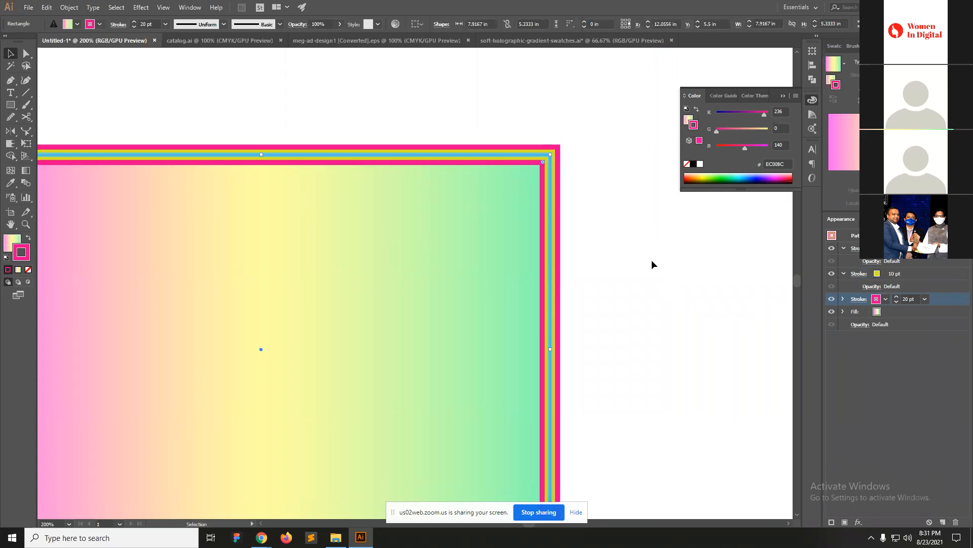
{"action": "left_click", "coordinate": [362, 246], "text": "ctrl+alt"}
{"action": "left_click", "coordinate": [409, 270], "text": "ctrl+alt"}
{"action": "left_click_drag", "start_coordinate": [530, 297], "coordinate": [449, 226]}
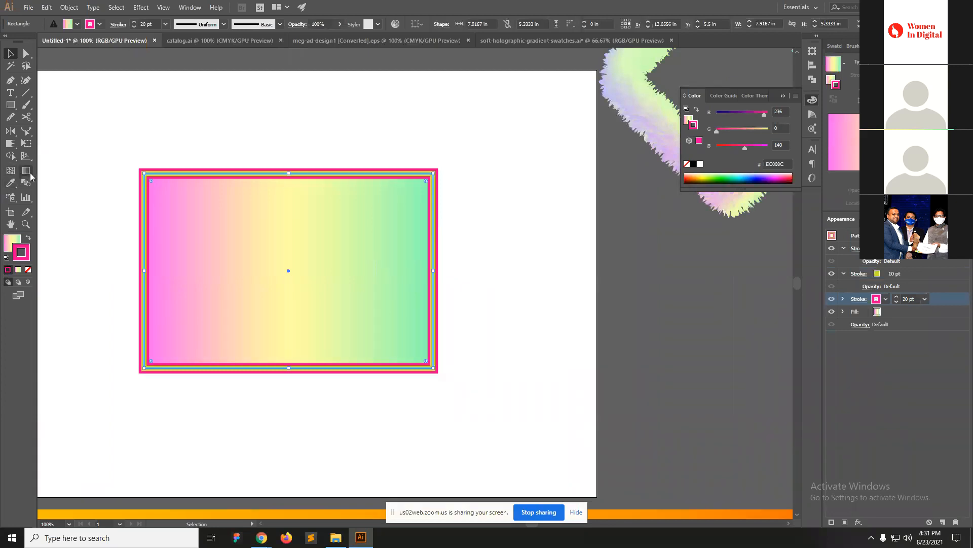
{"action": "left_click_drag", "start_coordinate": [348, 261], "coordinate": [771, 360]}
{"action": "left_click_drag", "start_coordinate": [688, 345], "coordinate": [748, 379]}
{"action": "left_click", "coordinate": [391, 254]}
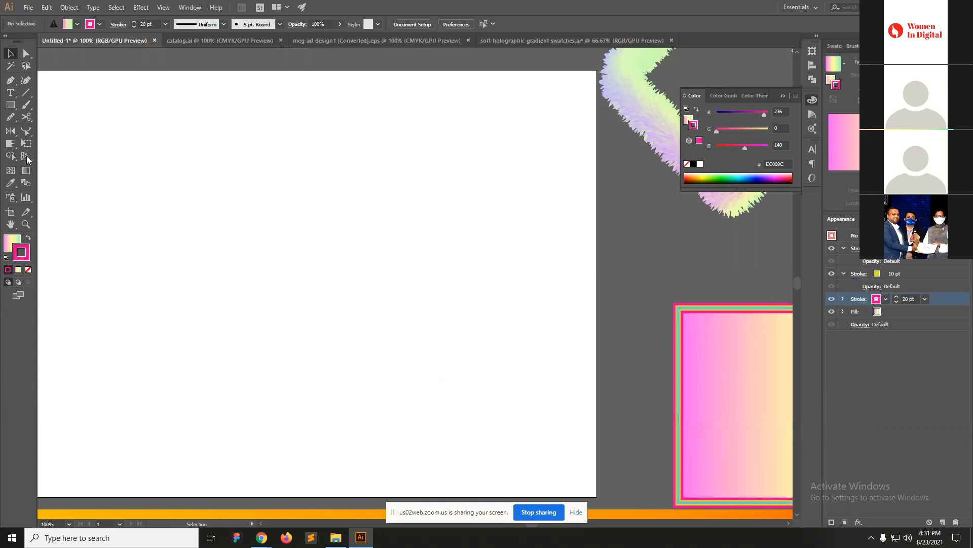
Draw a square about 2.58 in wide on the empty artboard.
{"action": "left_click_drag", "start_coordinate": [23, 108], "coordinate": [56, 104]}
{"action": "mouse_move", "coordinate": [220, 171]}
{"action": "left_mouse_down"}
{"action": "mouse_move", "coordinate": [314, 236]}
{"action": "mouse_move", "coordinate": [442, 304]}
{"action": "left_mouse_up"}
{"action": "key", "text": "v"}
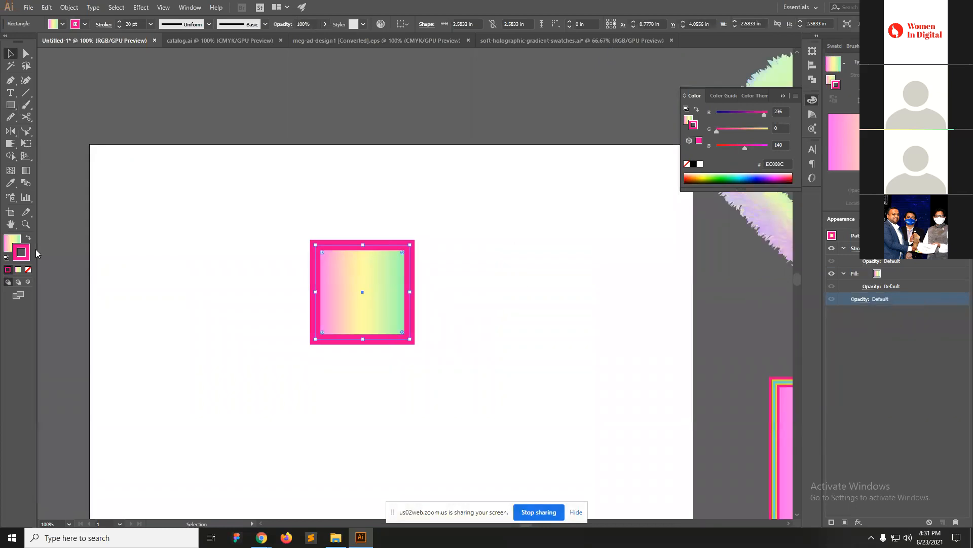
Remove the square's stroke and give it a solid magenta fill (EC008C).
{"action": "left_click", "coordinate": [28, 269]}
{"action": "left_click", "coordinate": [13, 245]}
{"action": "left_click", "coordinate": [321, 284], "text": "ctrl"}
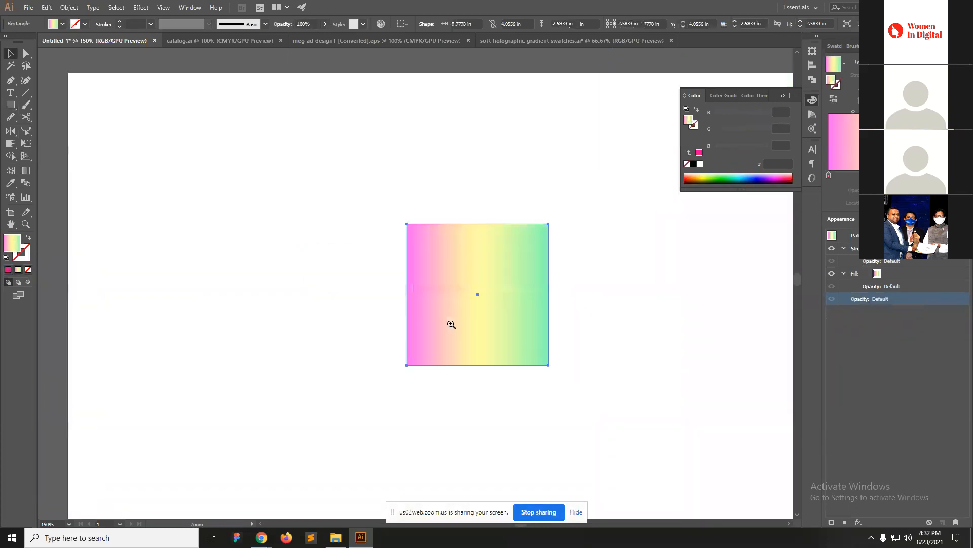
{"action": "left_click_drag", "start_coordinate": [488, 272], "coordinate": [339, 280]}
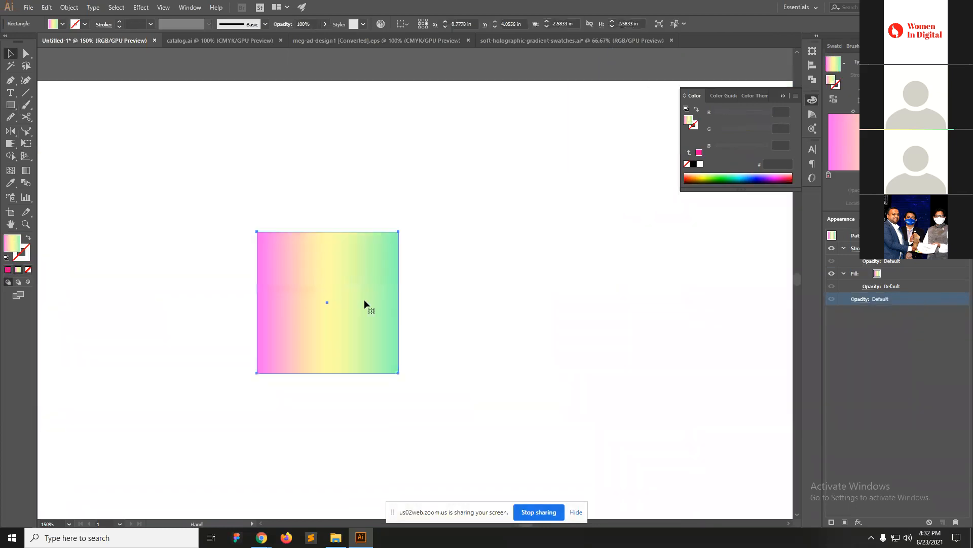
{"action": "left_click", "coordinate": [7, 269]}
{"action": "left_click", "coordinate": [327, 292], "text": "ctrl"}
{"action": "left_click_drag", "start_coordinate": [463, 329], "coordinate": [391, 296]}
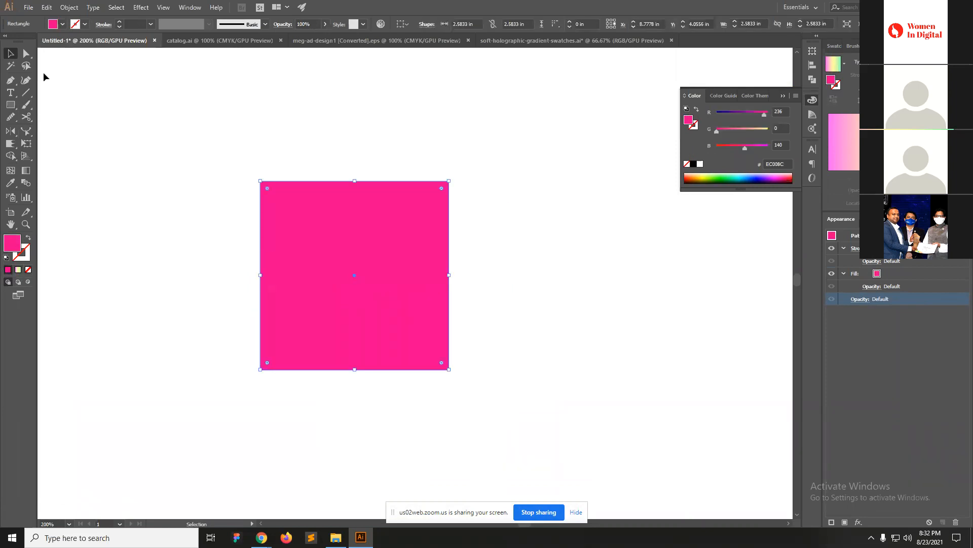
Draw a vertical and a horizontal line crossing the whole square near its middle.
{"action": "left_click", "coordinate": [27, 94]}
{"action": "mouse_move", "coordinate": [357, 157]}
{"action": "left_mouse_down"}
{"action": "mouse_move", "coordinate": [357, 406]}
{"action": "mouse_move", "coordinate": [349, 406]}
{"action": "left_mouse_up"}
{"action": "left_click_drag", "start_coordinate": [257, 287], "coordinate": [516, 287]}
{"action": "key", "text": "v"}
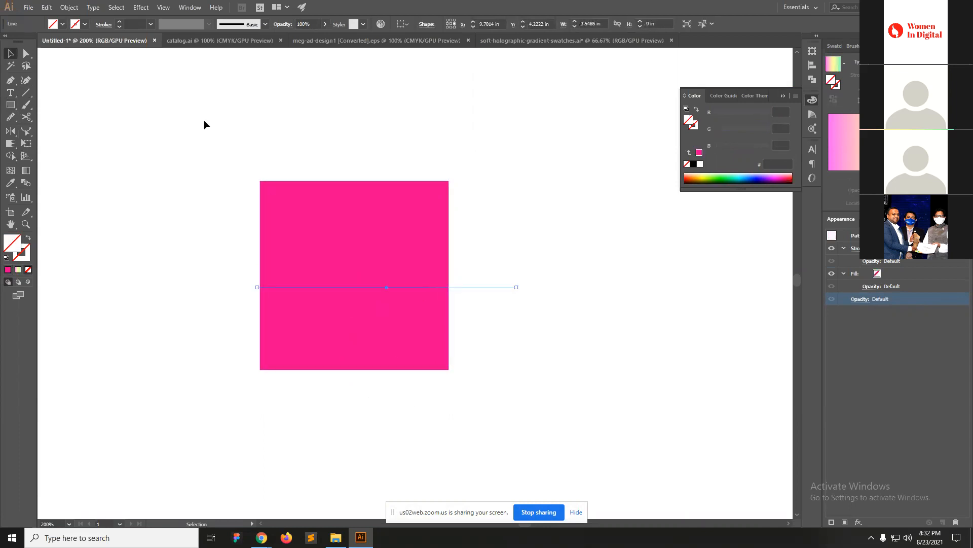
Select the square with both lines and align their centres horizontally and vertically.
{"action": "left_click_drag", "start_coordinate": [205, 124], "coordinate": [588, 400]}
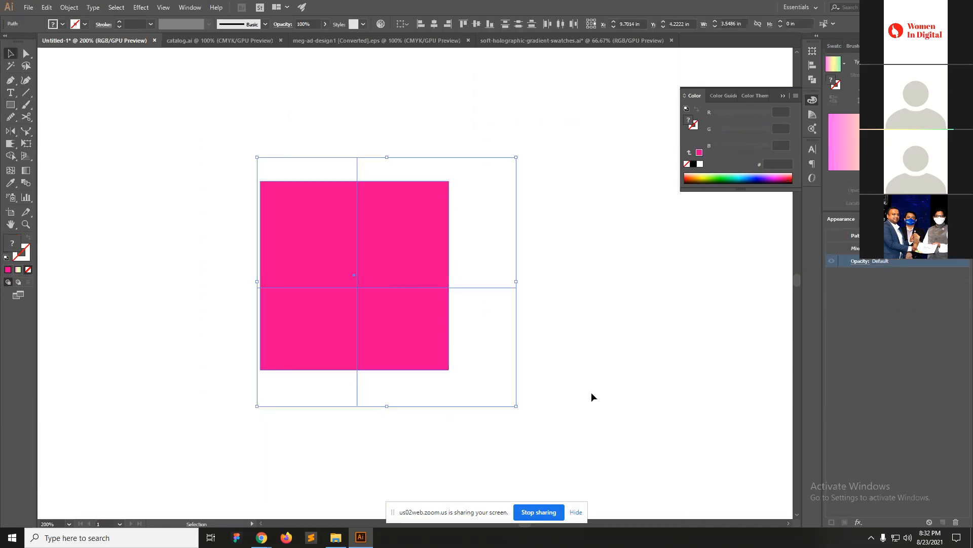
{"action": "left_click", "coordinate": [434, 25]}
{"action": "left_click", "coordinate": [477, 24]}
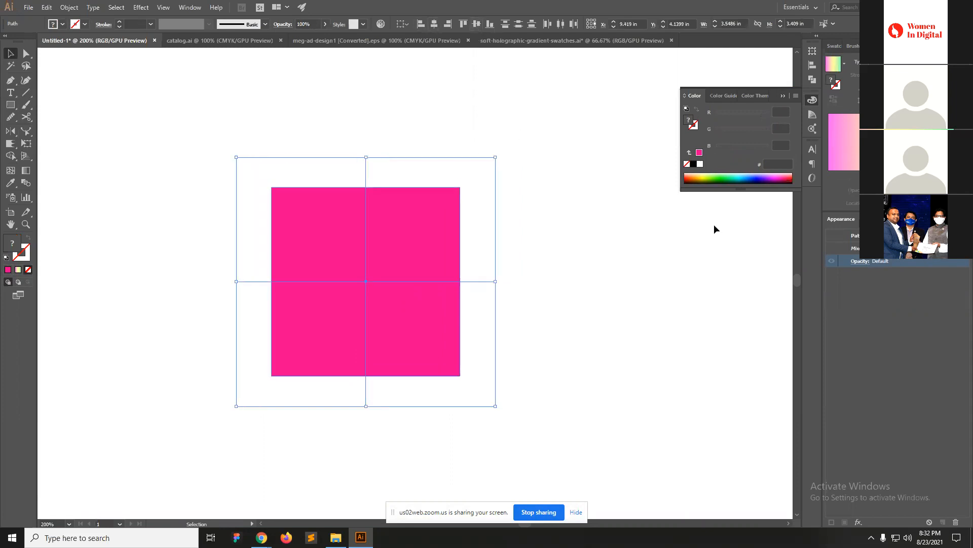
Clear the magenta fill from the square's four quadrants with the Shape Builder tool.
{"action": "left_click", "coordinate": [10, 156]}
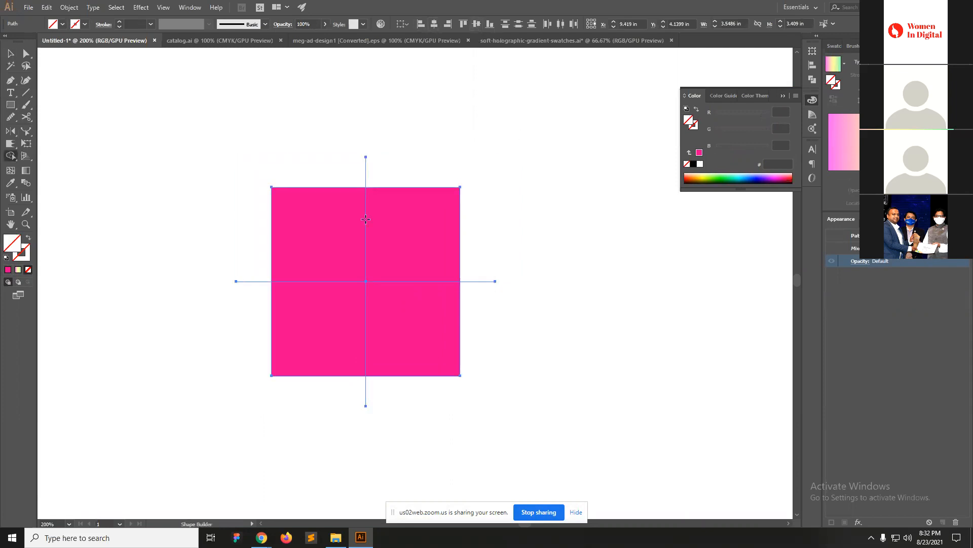
{"action": "left_click", "coordinate": [321, 250], "text": "alt"}
{"action": "left_click", "coordinate": [329, 339], "text": "alt"}
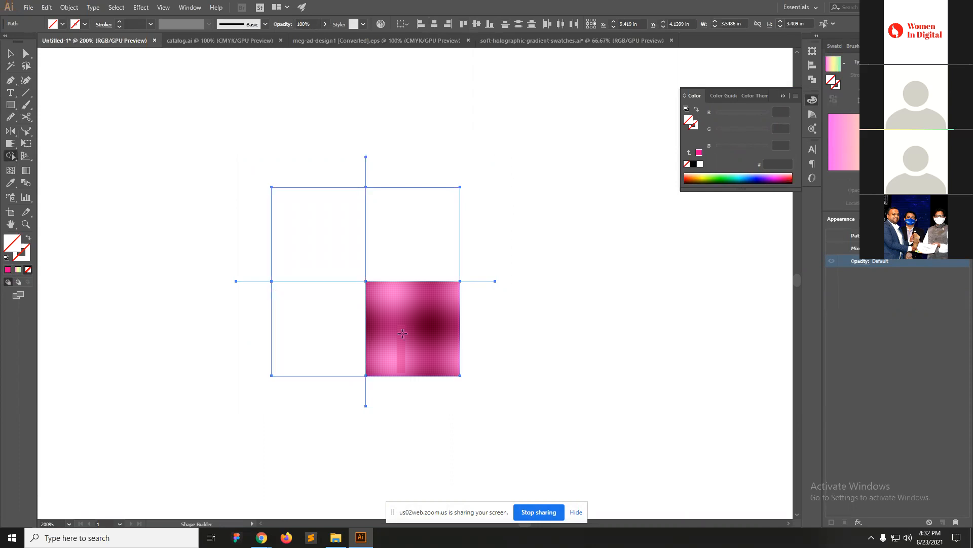
{"action": "left_click", "coordinate": [413, 330], "text": "alt"}
{"action": "key", "text": "v"}
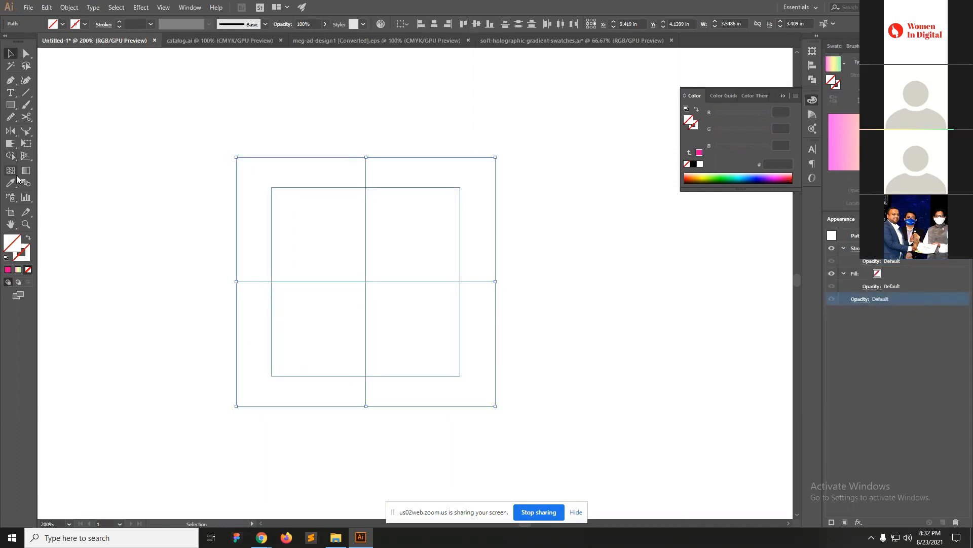
Remove the line ends that stick out beyond the square with the Shape Builder, then deselect everything.
{"action": "left_click", "coordinate": [11, 156]}
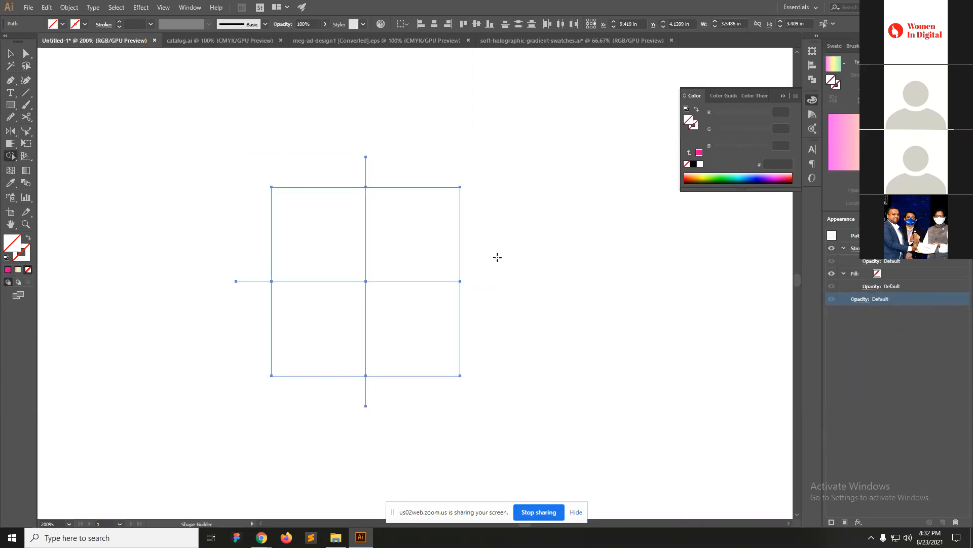
{"action": "left_click_drag", "start_coordinate": [417, 166], "coordinate": [332, 160]}
{"action": "left_click_drag", "start_coordinate": [228, 256], "coordinate": [265, 308]}
{"action": "left_click_drag", "start_coordinate": [419, 417], "coordinate": [341, 391]}
{"action": "key", "text": "v"}
{"action": "left_click", "coordinate": [477, 412]}
Select the separate quadrants one by one and fill the upper-right one with magenta (EC008C).
{"action": "left_click_drag", "start_coordinate": [423, 409], "coordinate": [473, 346]}
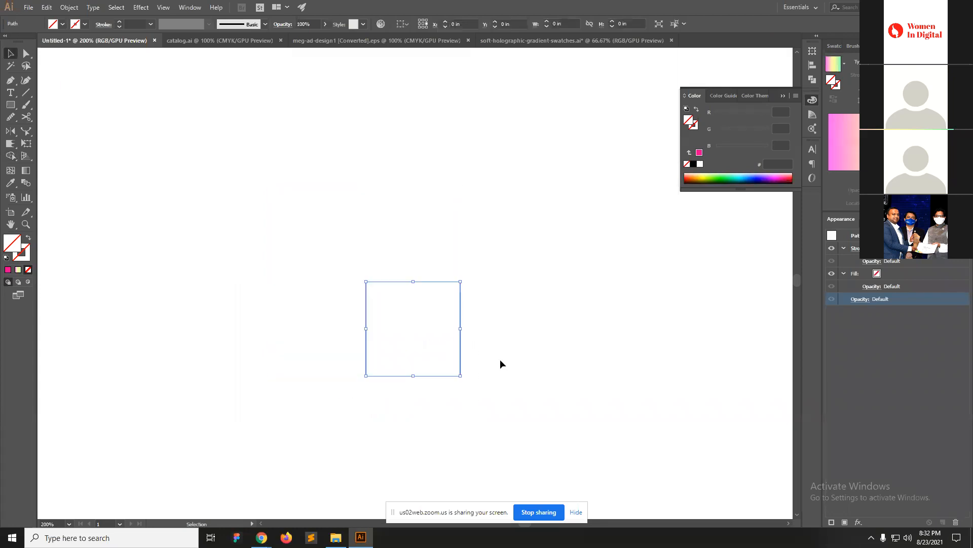
{"action": "key", "text": "Left"}
{"action": "key", "text": "Up"}
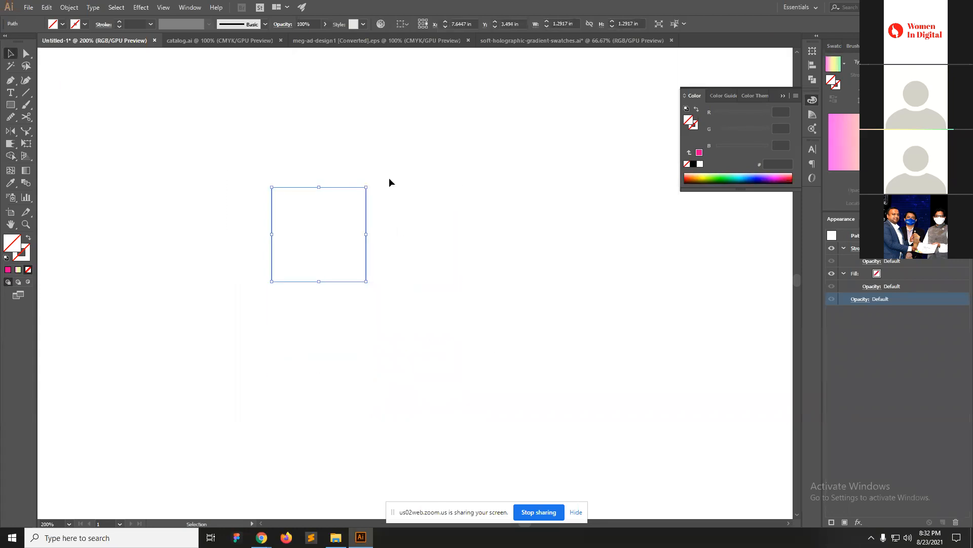
{"action": "key", "text": "Right"}
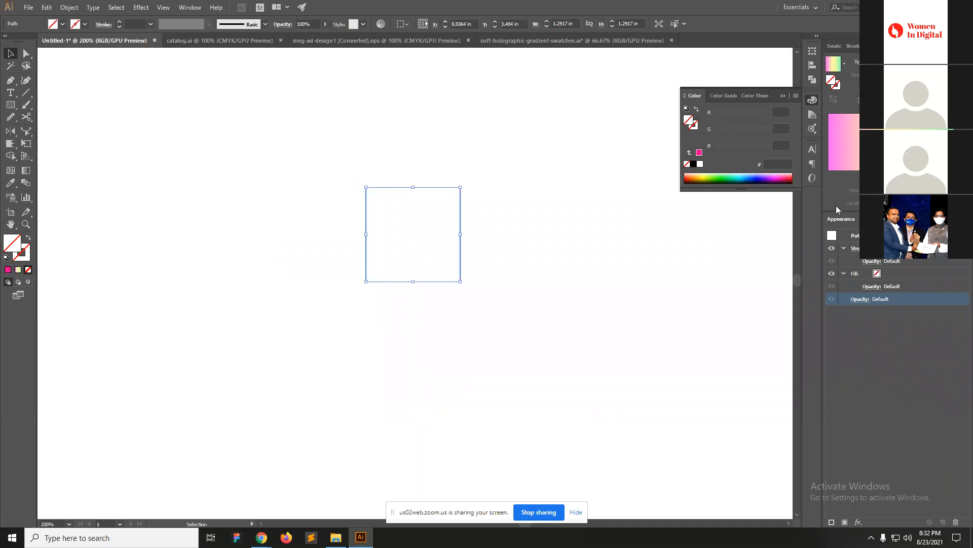
{"action": "left_click", "coordinate": [700, 153]}
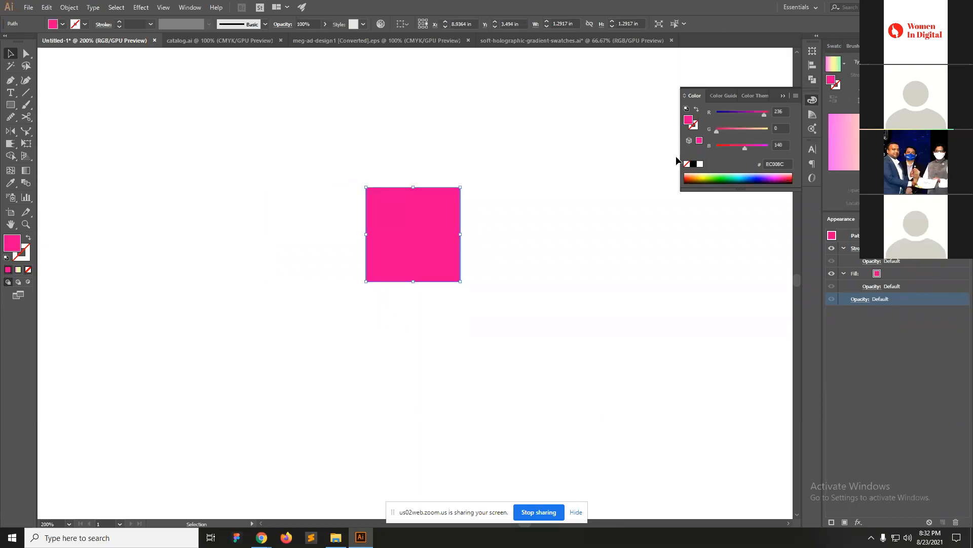
Fill the upper-left quadrant with the orange swatch (FBB040).
{"action": "left_click_drag", "start_coordinate": [257, 150], "coordinate": [312, 239]}
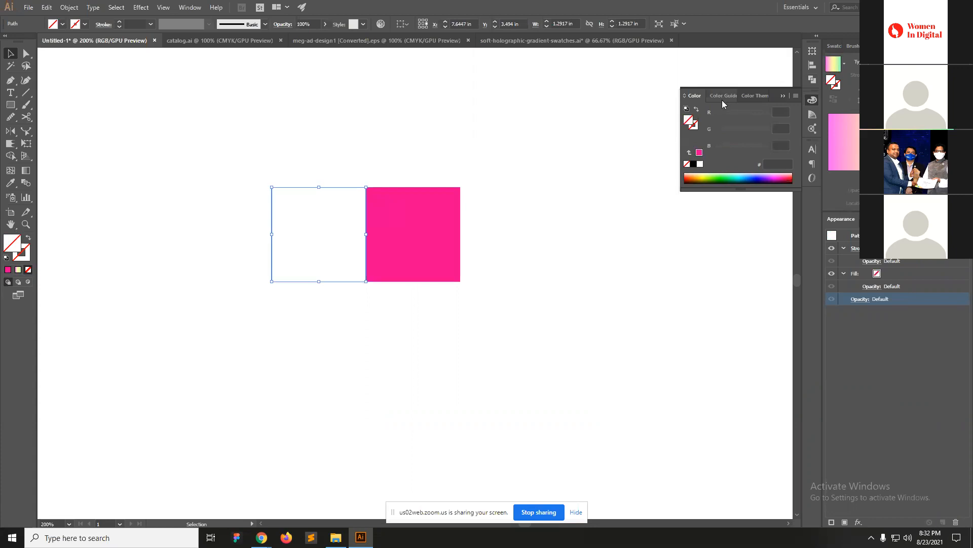
{"action": "left_click", "coordinate": [834, 45]}
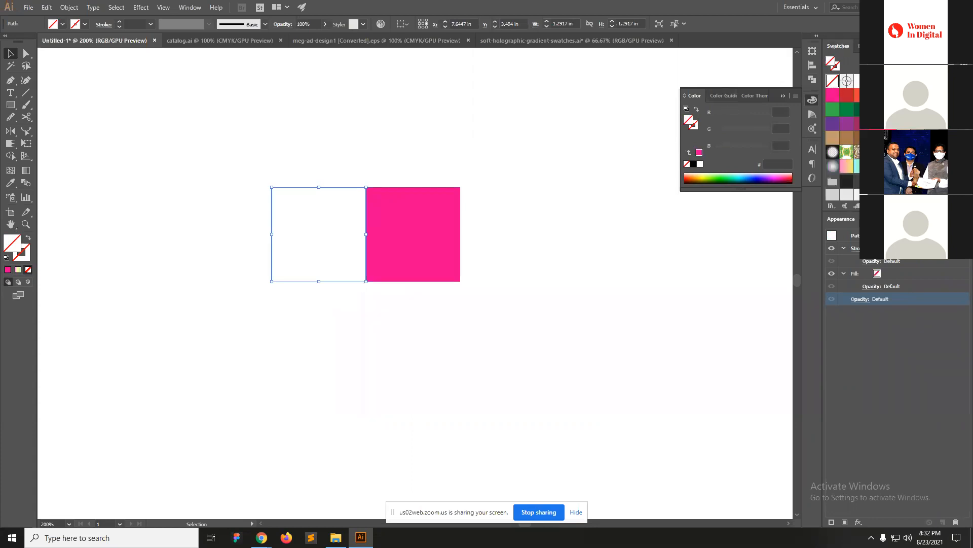
{"action": "left_click", "coordinate": [857, 94]}
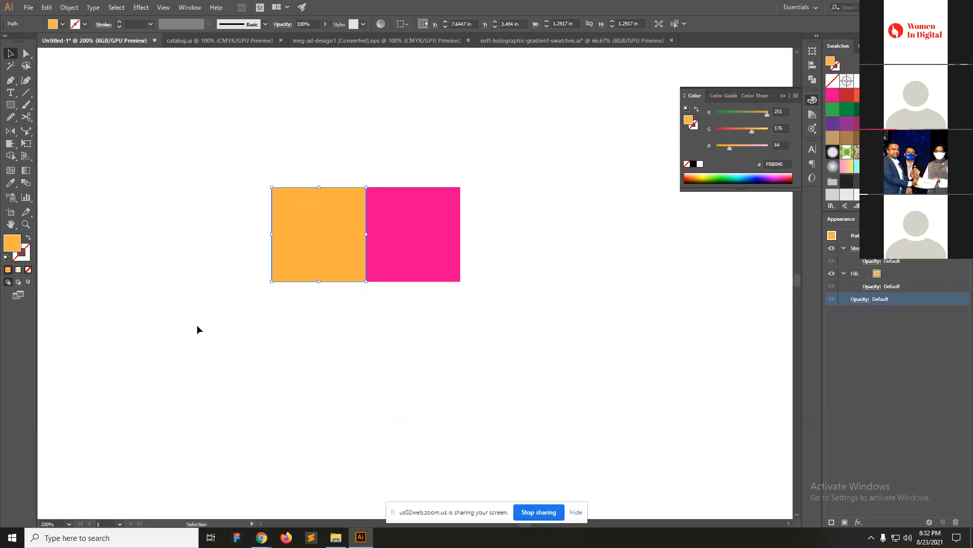
Fill the lower-left quadrant with the yellow-green swatch and the lower-right quadrant with dark green (006838).
{"action": "left_click_drag", "start_coordinate": [197, 324], "coordinate": [425, 369]}
{"action": "left_click", "coordinate": [931, 94]}
{"action": "left_click_drag", "start_coordinate": [489, 409], "coordinate": [437, 349]}
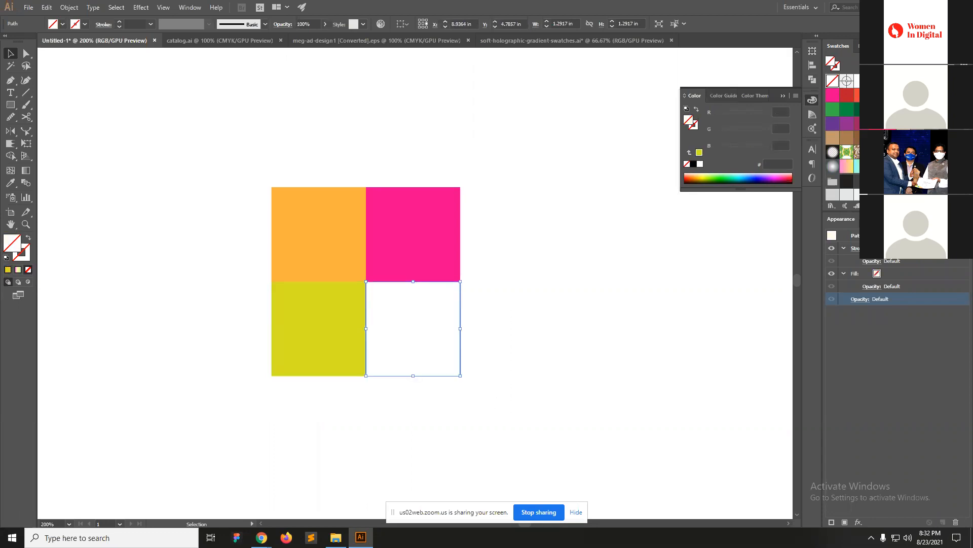
{"action": "left_click", "coordinate": [946, 95]}
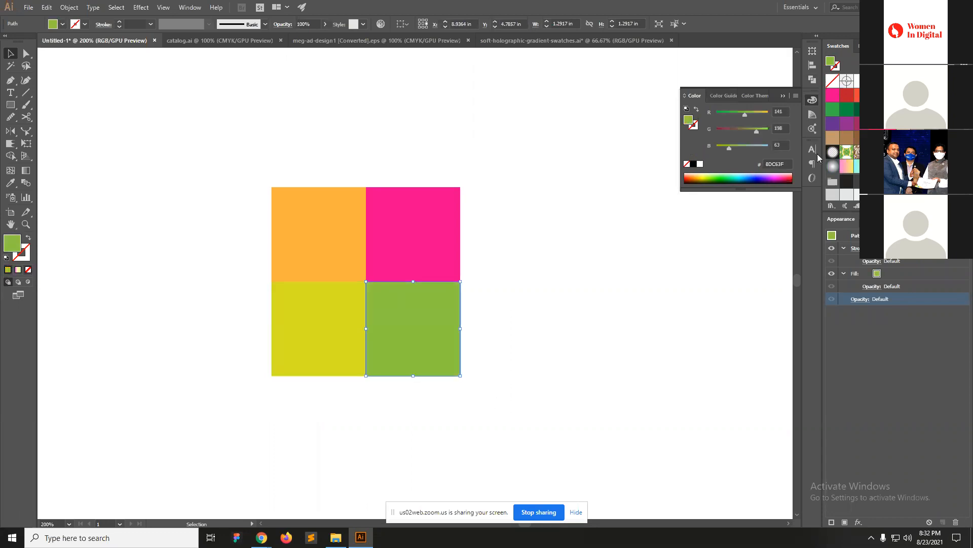
{"action": "left_click", "coordinate": [857, 111]}
Select all four quadrants and round their corners fully with the Direct Selection tool, making each square a circle.
{"action": "left_click_drag", "start_coordinate": [602, 397], "coordinate": [300, 199]}
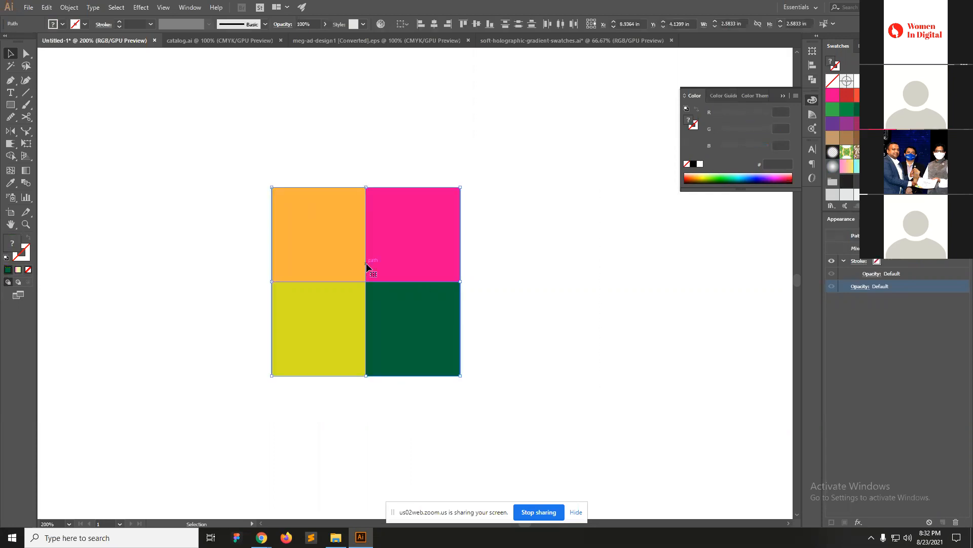
{"action": "left_click_drag", "start_coordinate": [237, 158], "coordinate": [568, 451]}
{"action": "left_click", "coordinate": [26, 54]}
{"action": "left_click_drag", "start_coordinate": [278, 194], "coordinate": [317, 248]}
{"action": "key", "text": "v"}
{"action": "left_click_drag", "start_coordinate": [152, 163], "coordinate": [434, 424]}
{"action": "left_click", "coordinate": [352, 337], "text": "ctrl+alt"}
{"action": "left_click", "coordinate": [442, 351], "text": "ctrl+alt"}
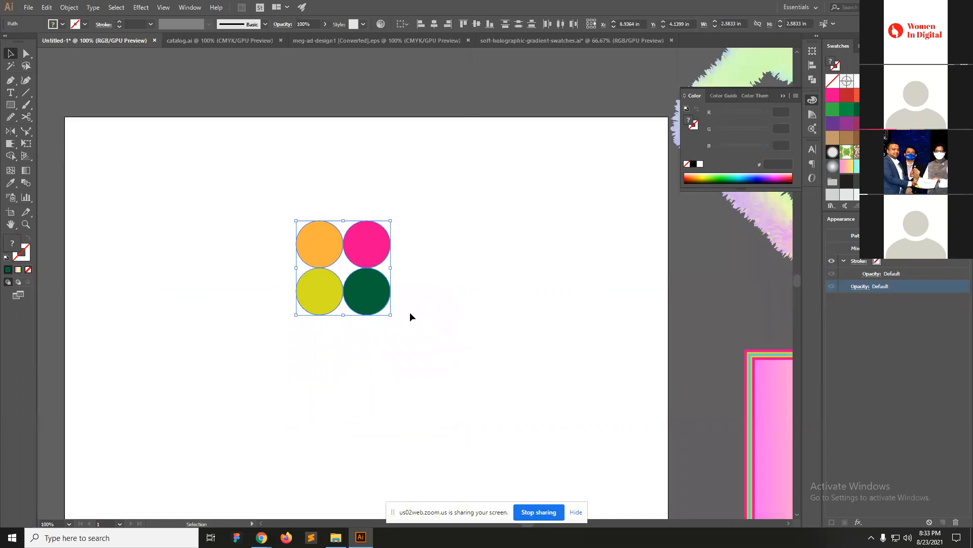
Move the magenta and dark green circles up by half a circle and slightly left, nesting them against the other two.
{"action": "left_click", "coordinate": [365, 287]}
{"action": "key", "text": "ctrl+equal"}
{"action": "left_click_drag", "start_coordinate": [554, 383], "coordinate": [462, 185]}
{"action": "left_click_drag", "start_coordinate": [451, 309], "coordinate": [448, 272]}
{"action": "left_click", "coordinate": [580, 226]}
{"action": "key", "text": "space"}
{"action": "left_click_drag", "start_coordinate": [580, 226], "coordinate": [560, 285]}
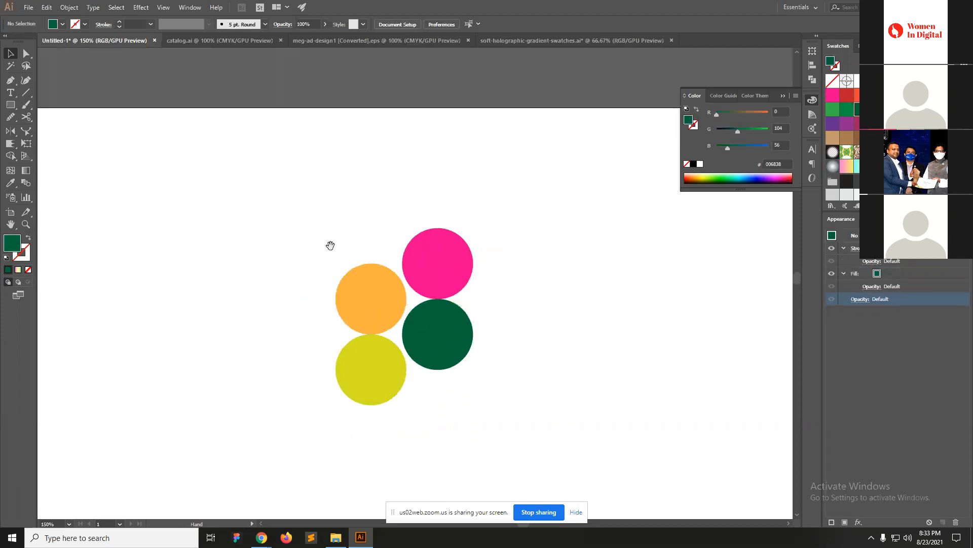
Select all four circles and make a new pattern from them.
{"action": "left_click_drag", "start_coordinate": [330, 245], "coordinate": [583, 441]}
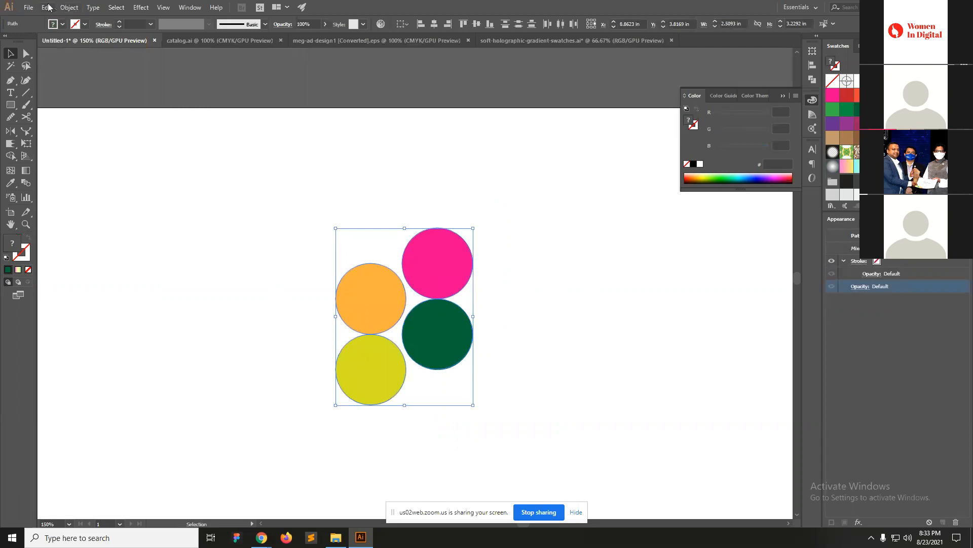
{"action": "left_click", "coordinate": [48, 7]}
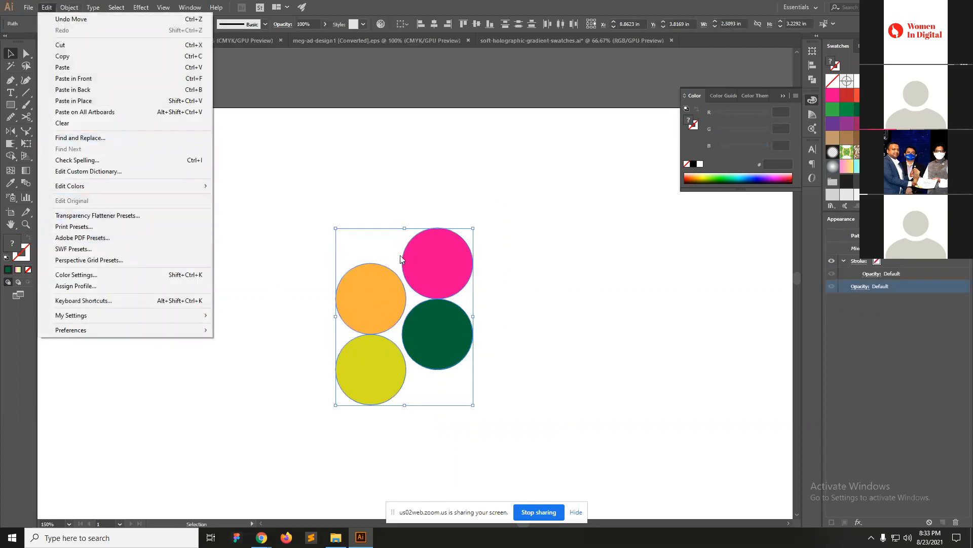
{"action": "left_click", "coordinate": [69, 7]}
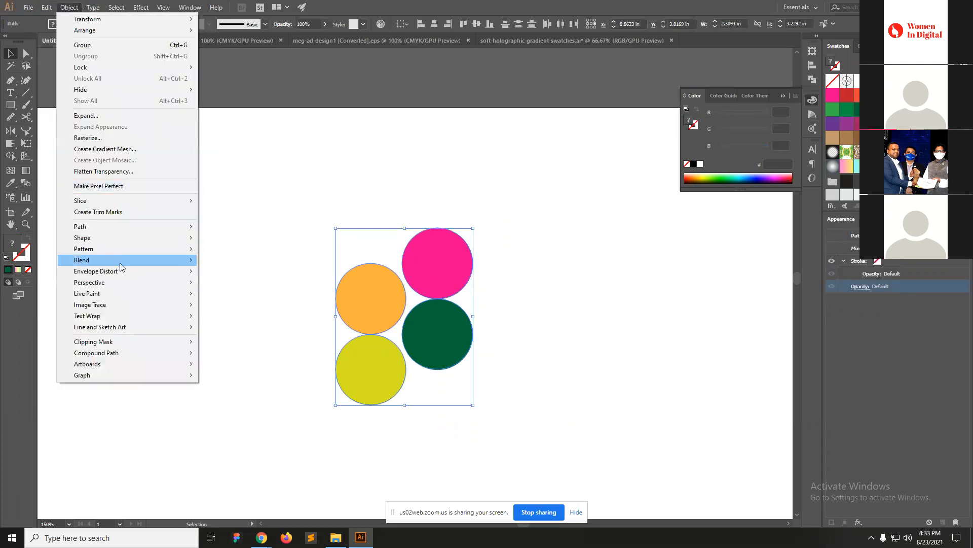
{"action": "mouse_move", "coordinate": [120, 247]}
{"action": "left_click", "coordinate": [231, 247]}
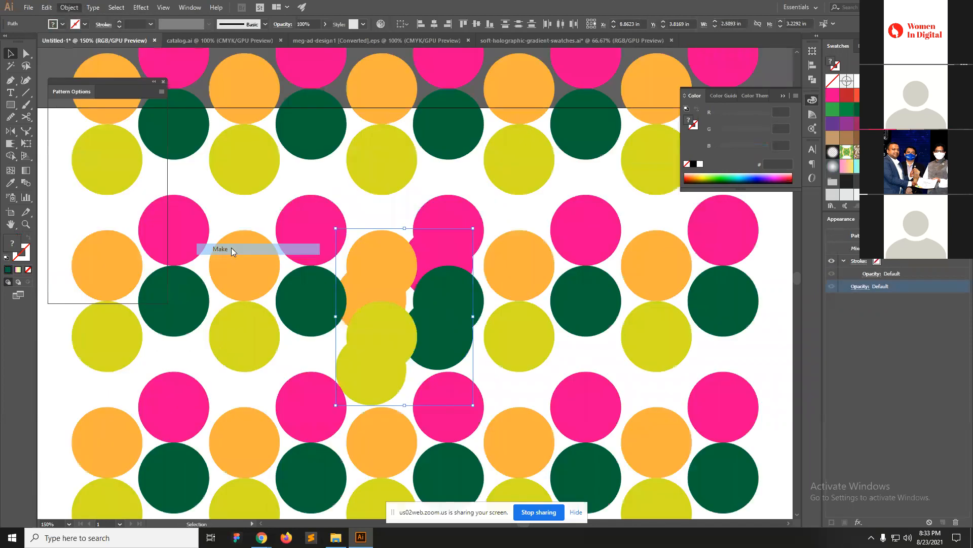
{"action": "left_click", "coordinate": [584, 290]}
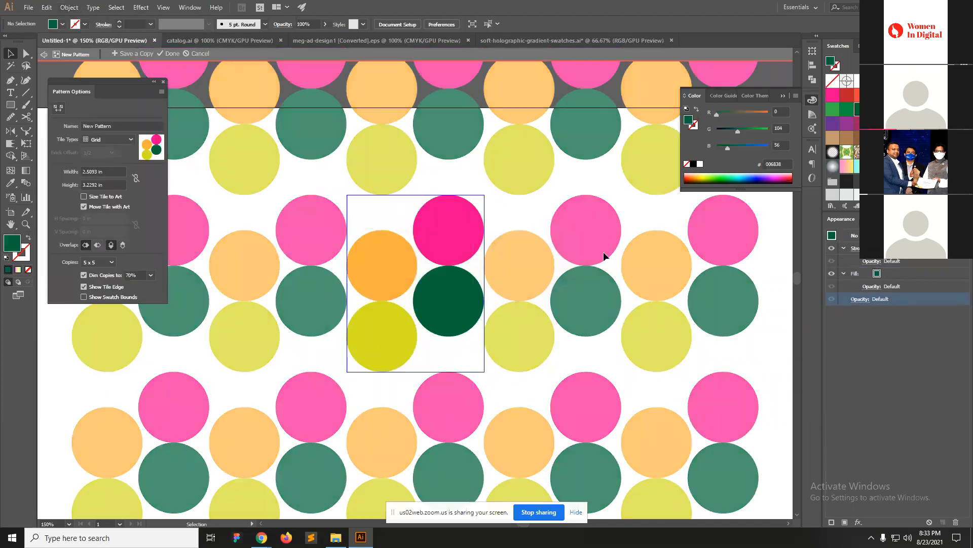
Try the Hex by Column tile type on the pattern and set it back to Grid.
{"action": "left_click", "coordinate": [462, 298], "text": "ctrl+alt"}
{"action": "left_click", "coordinate": [474, 317], "text": "ctrl+alt"}
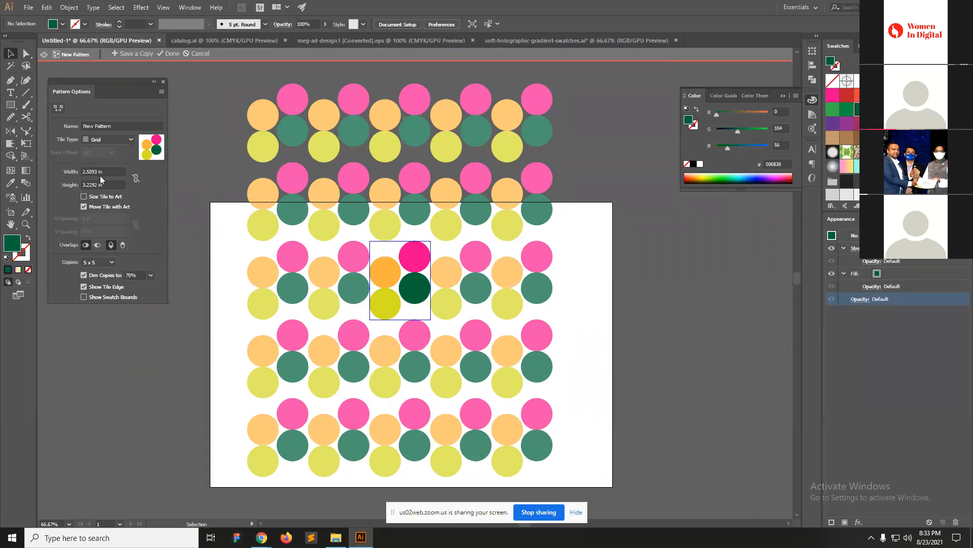
{"action": "left_click", "coordinate": [114, 138]}
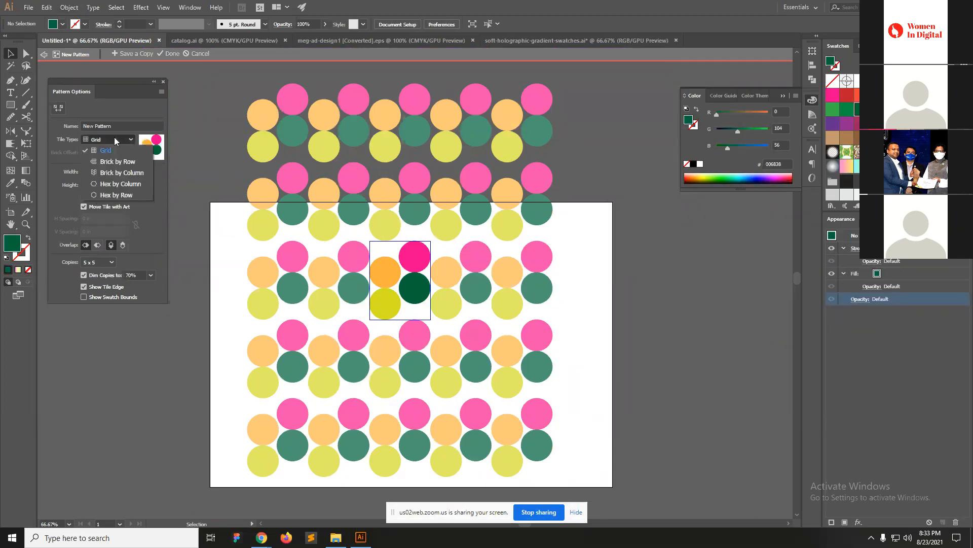
{"action": "left_click", "coordinate": [119, 184]}
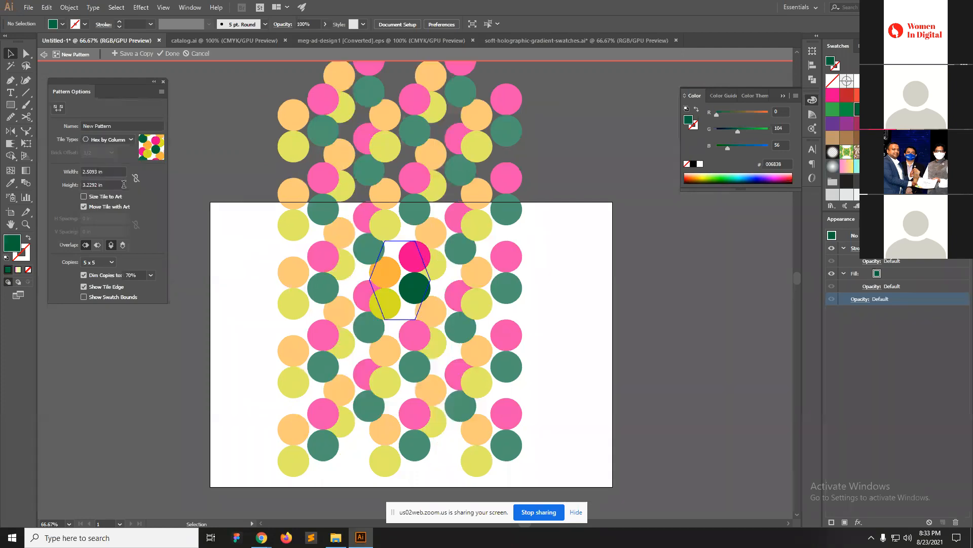
{"action": "left_click", "coordinate": [108, 139]}
{"action": "left_click", "coordinate": [106, 150]}
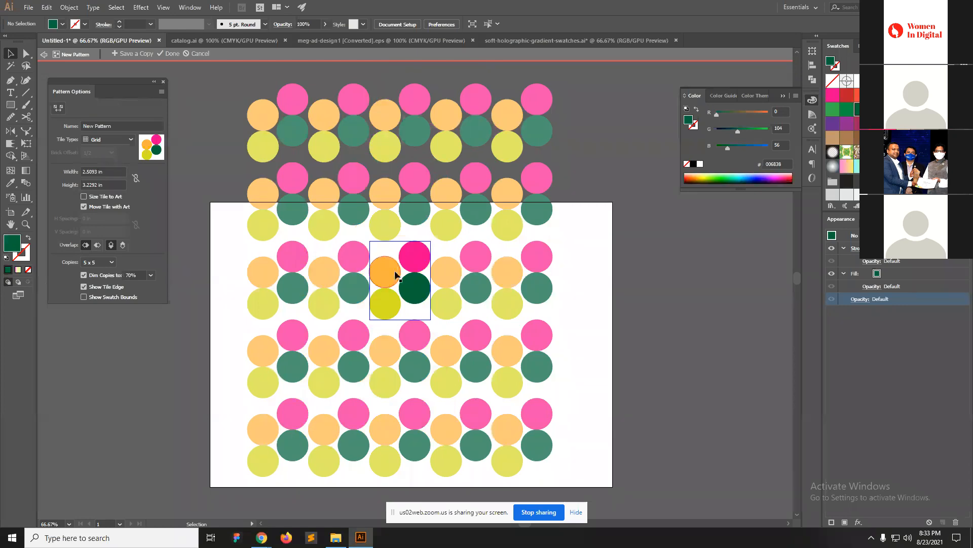
Try reducing the pattern tile's height to 2.625 in and restore its original height.
{"action": "left_click", "coordinate": [105, 186]}
{"action": "key", "text": "Down"}
{"action": "key", "text": "Down"}
{"action": "key", "text": "Down"}
{"action": "key", "text": "Down"}
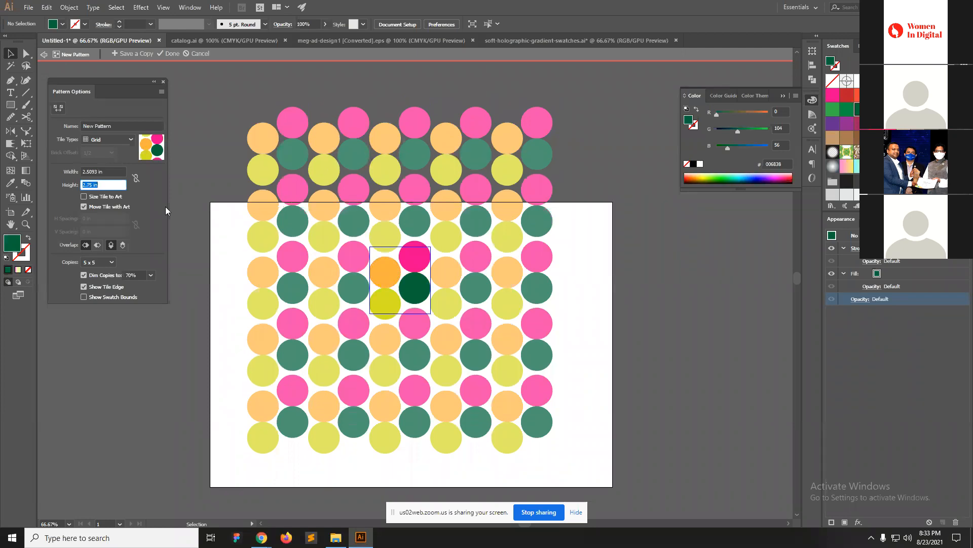
{"action": "key", "text": "Down"}
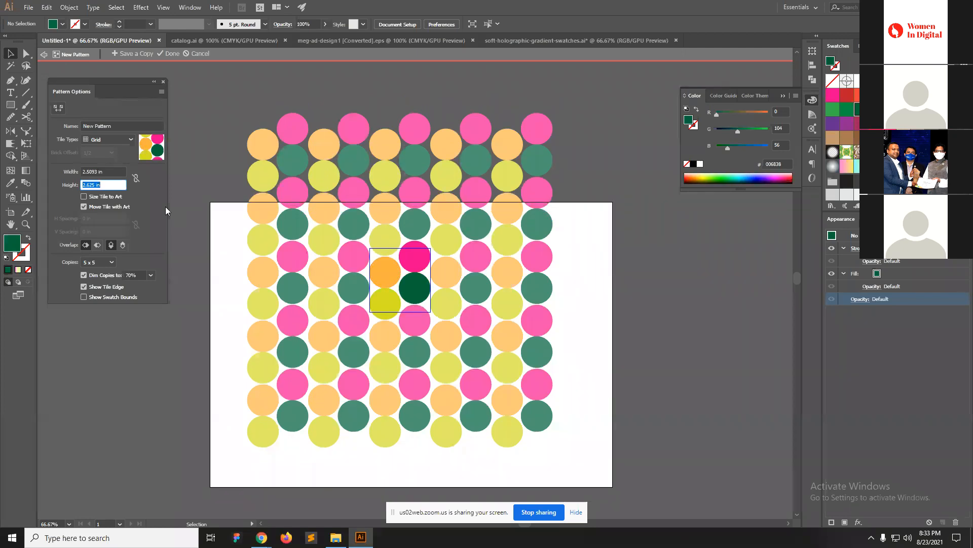
{"action": "key", "text": "BackSpace"}
{"action": "left_click", "coordinate": [434, 297]}
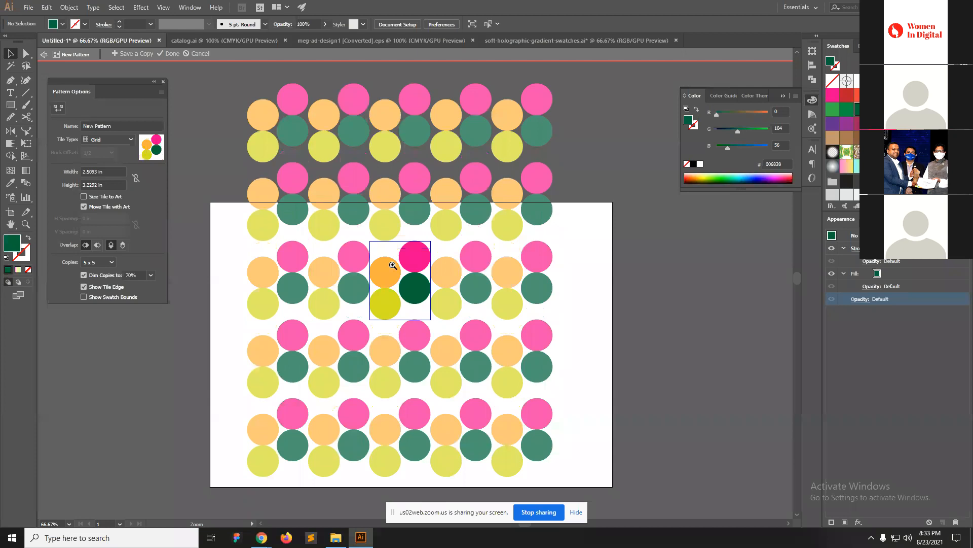
Lower the pattern tile's height gradually to 2.625 in and set it to 2.6 in.
{"action": "left_click", "coordinate": [393, 267], "text": "ctrl"}
{"action": "left_click", "coordinate": [420, 283], "text": "ctrl"}
{"action": "left_click", "coordinate": [116, 183]}
{"action": "key", "text": "Down"}
{"action": "key", "text": "Down"}
{"action": "key", "text": "Down"}
{"action": "key", "text": "Down"}
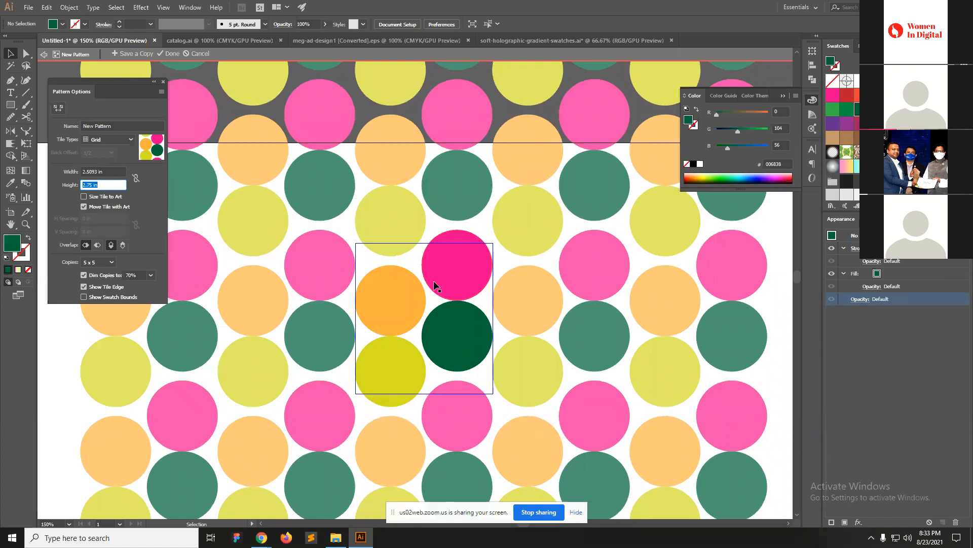
{"action": "key", "text": "Down"}
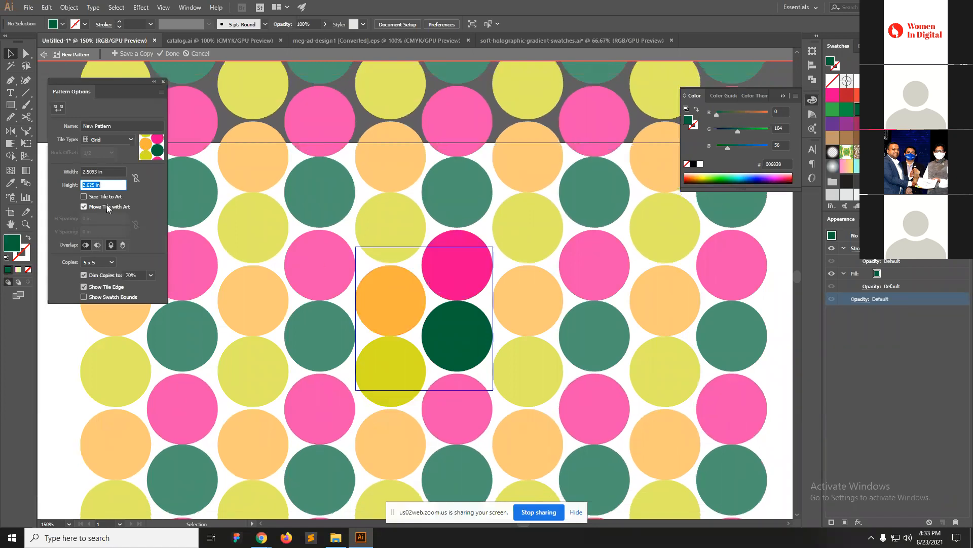
{"action": "left_click", "coordinate": [106, 185]}
{"action": "key", "text": "Delete"}
{"action": "key", "text": "Delete"}
{"action": "key", "text": "Tab"}
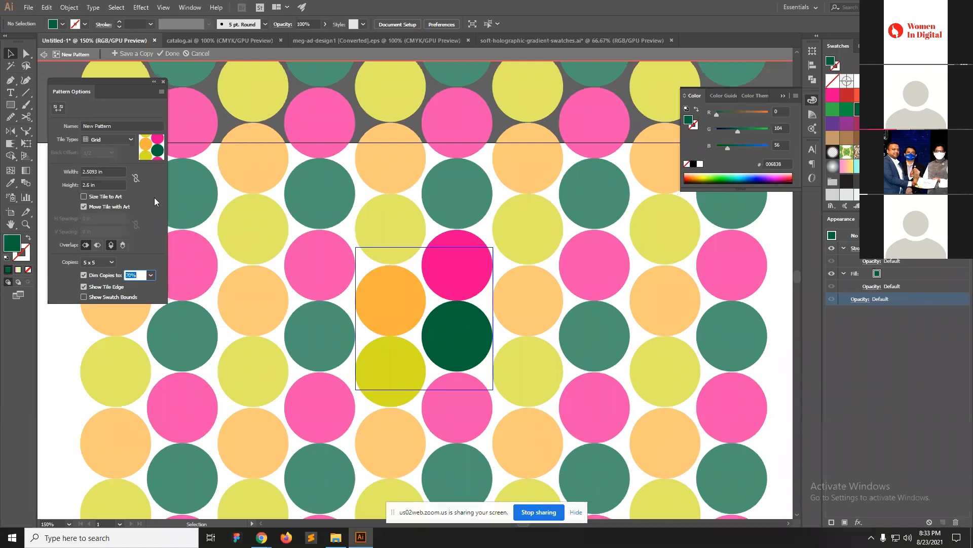
Try tile heights of 2.7 in and 2.68 in to adjust the vertical spacing of the circles.
{"action": "double_click", "coordinate": [89, 184]}
{"action": "type", "text": "2.7"}
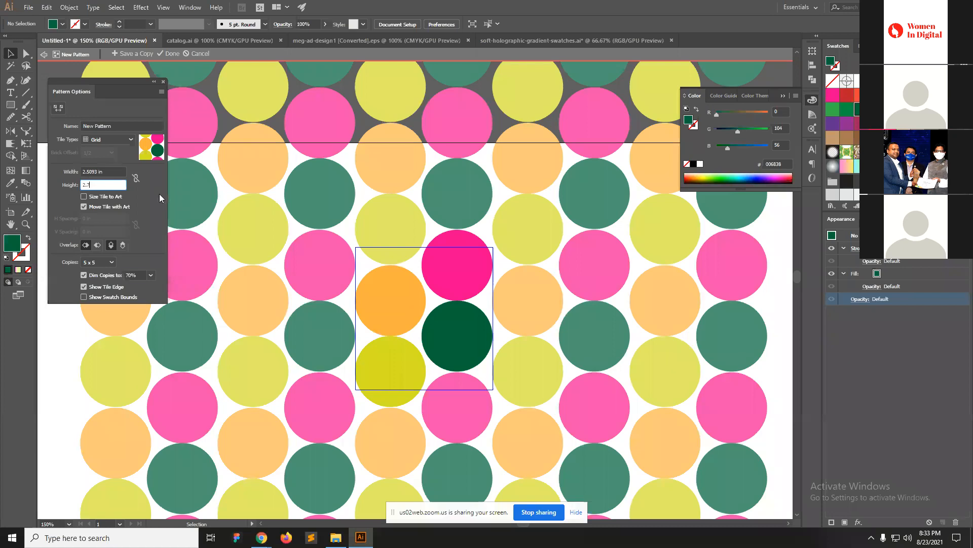
{"action": "key", "text": "Tab"}
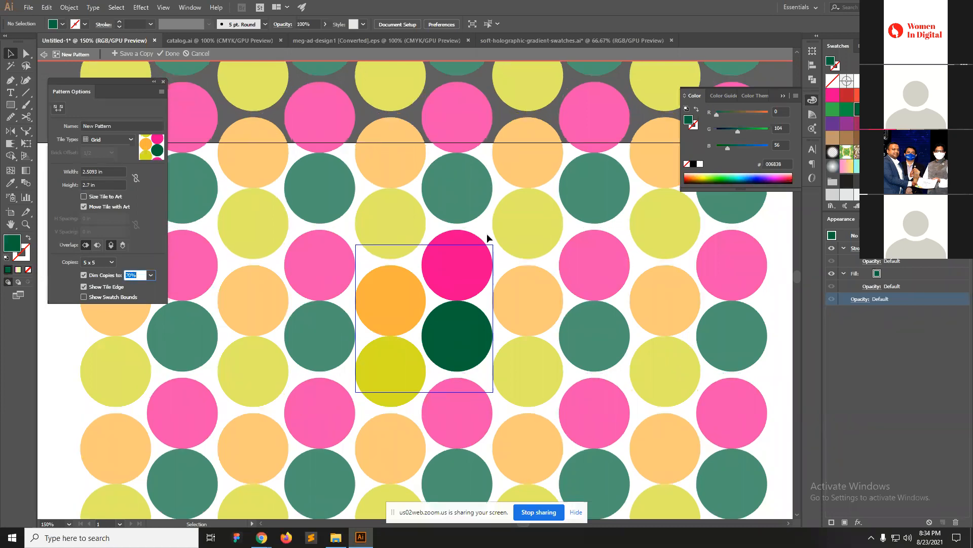
{"action": "left_click", "coordinate": [89, 184]}
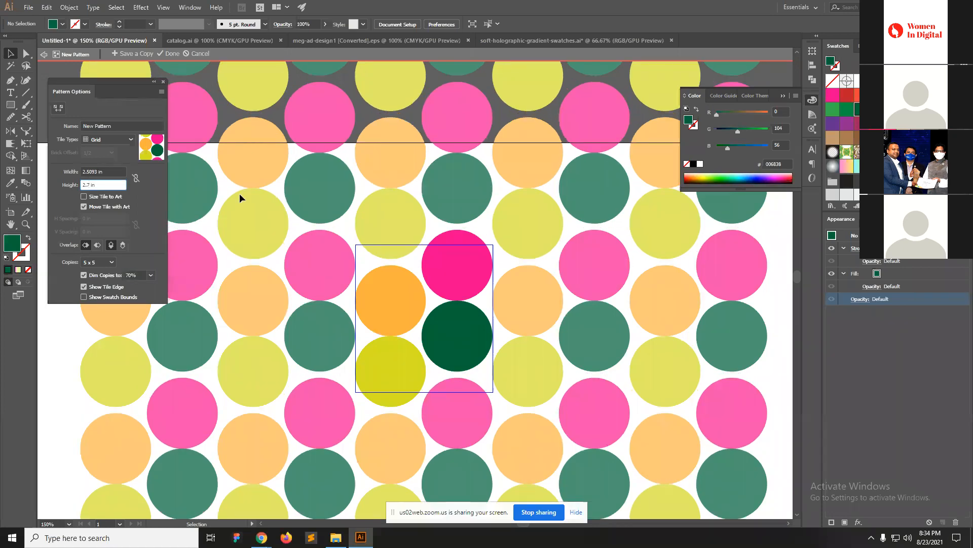
{"action": "type", "text": "66"}
{"action": "key", "text": "Tab"}
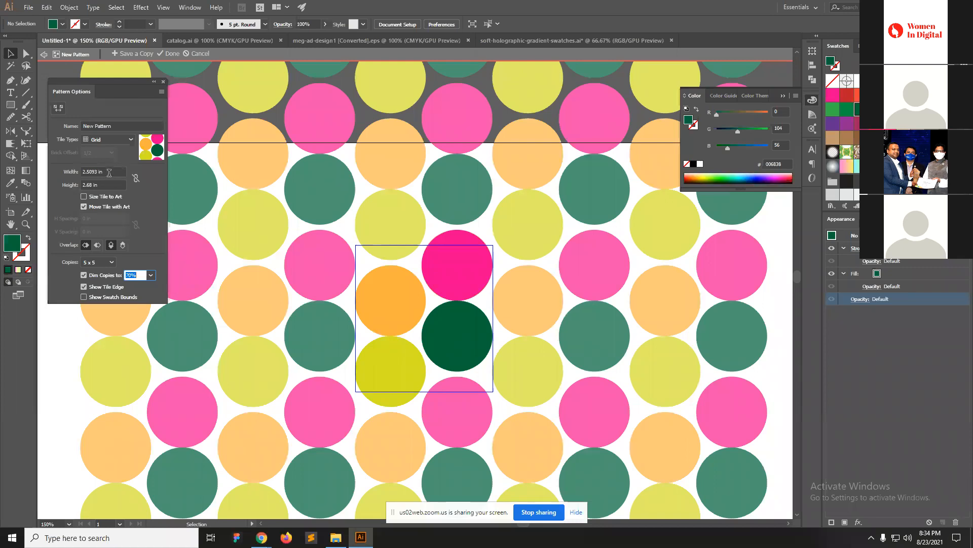
Set the pattern tile's height to 2.64 in and finish editing the pattern.
{"action": "left_click", "coordinate": [104, 186]}
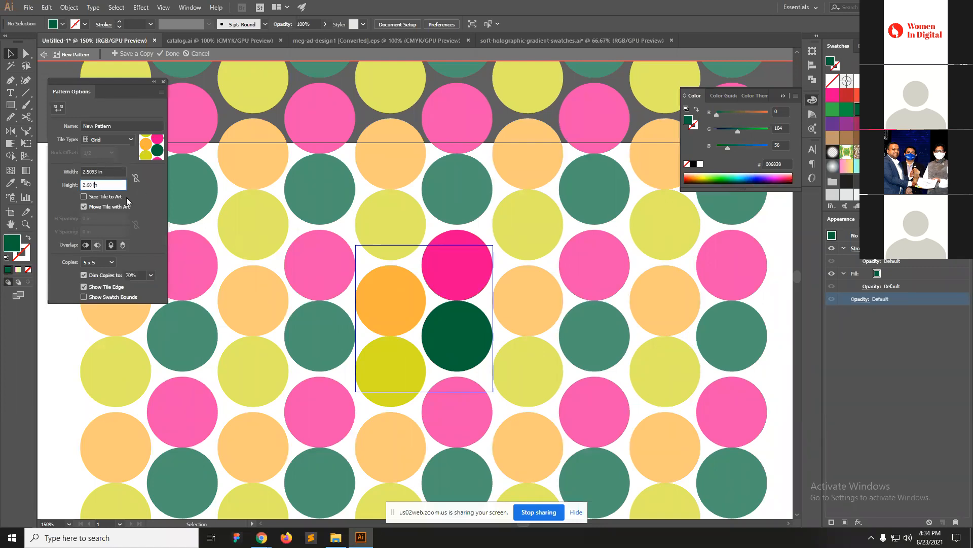
{"action": "key", "text": "BackSpace"}
{"action": "key", "text": "BackSpace"}
{"action": "type", "text": "54"}
{"action": "key", "text": "Tab"}
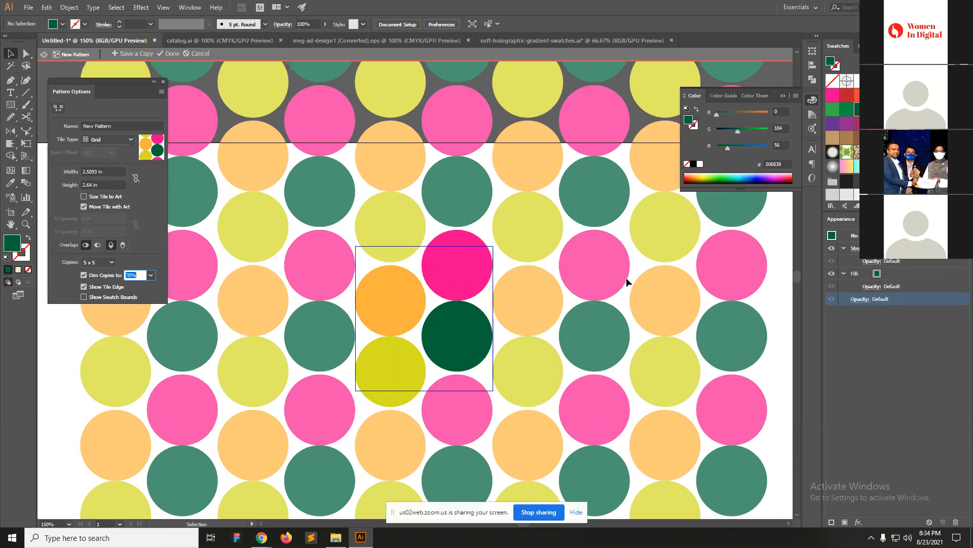
{"action": "left_click", "coordinate": [170, 53]}
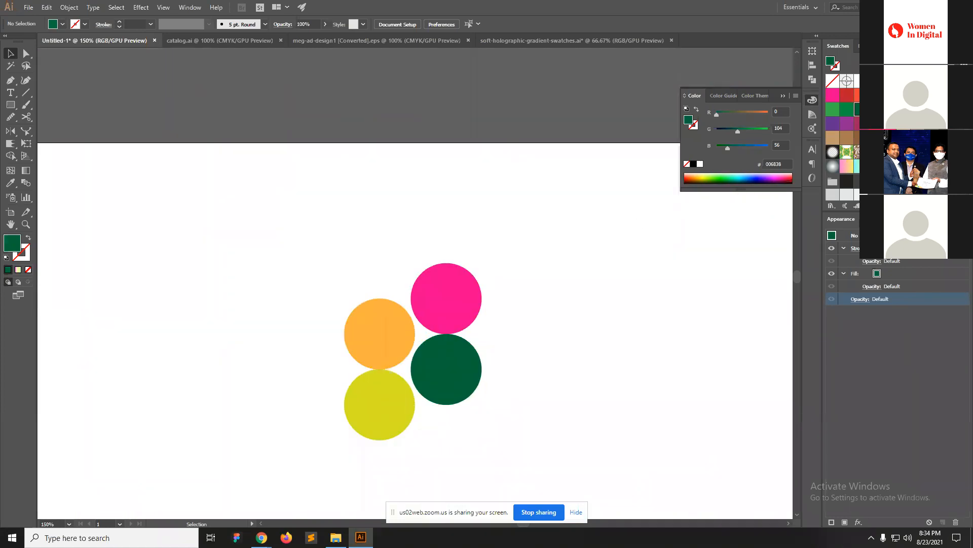
Select the four original circles and move them off the artboard to the right of the furry diamond shape.
{"action": "scroll", "coordinate": [413, 274], "scroll_direction": "down", "scroll_amount": 3}
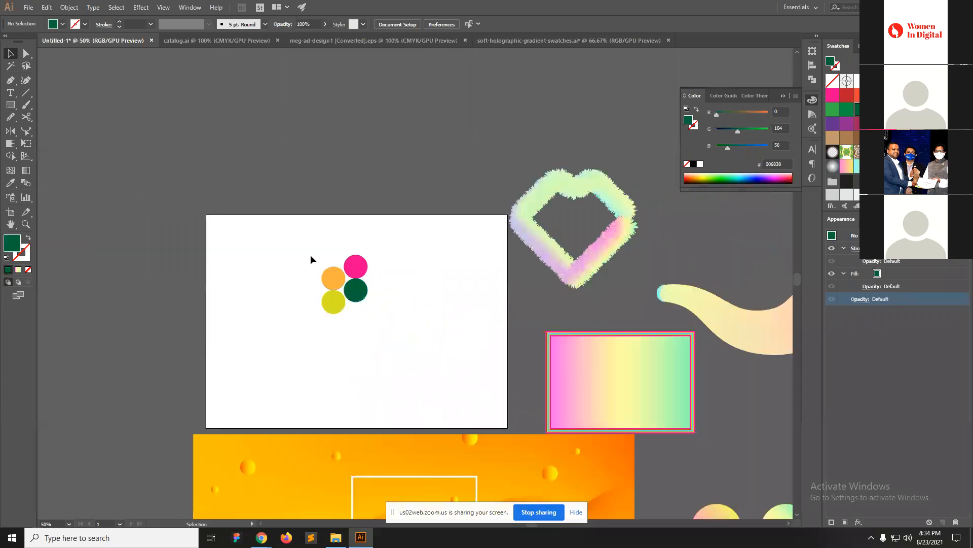
{"action": "left_click_drag", "start_coordinate": [311, 256], "coordinate": [443, 358]}
{"action": "left_click_drag", "start_coordinate": [345, 284], "coordinate": [751, 236]}
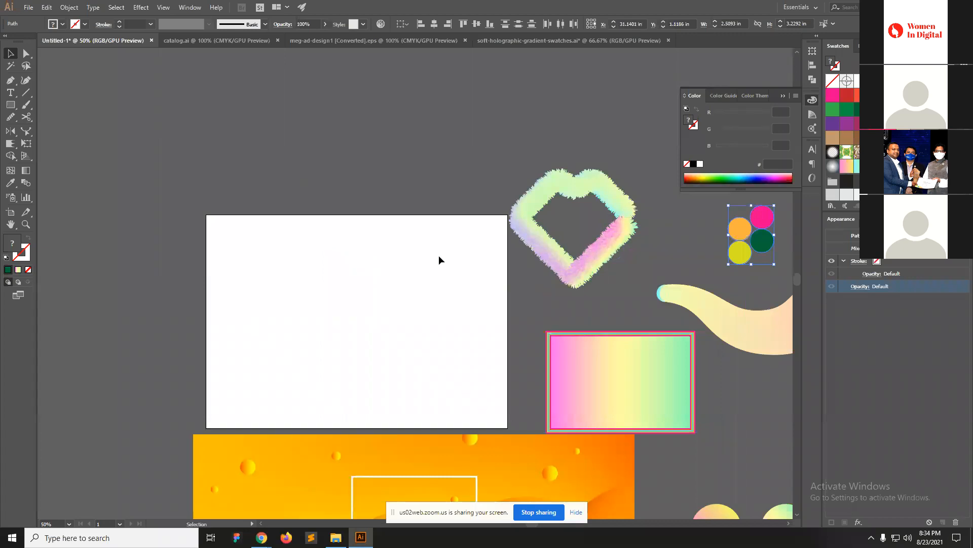
Draw a rectangle about 14.7 by 8.5 in on the artboard and fill it with the new circle pattern swatch.
{"action": "left_click", "coordinate": [10, 105]}
{"action": "left_click_drag", "start_coordinate": [228, 244], "coordinate": [497, 399]}
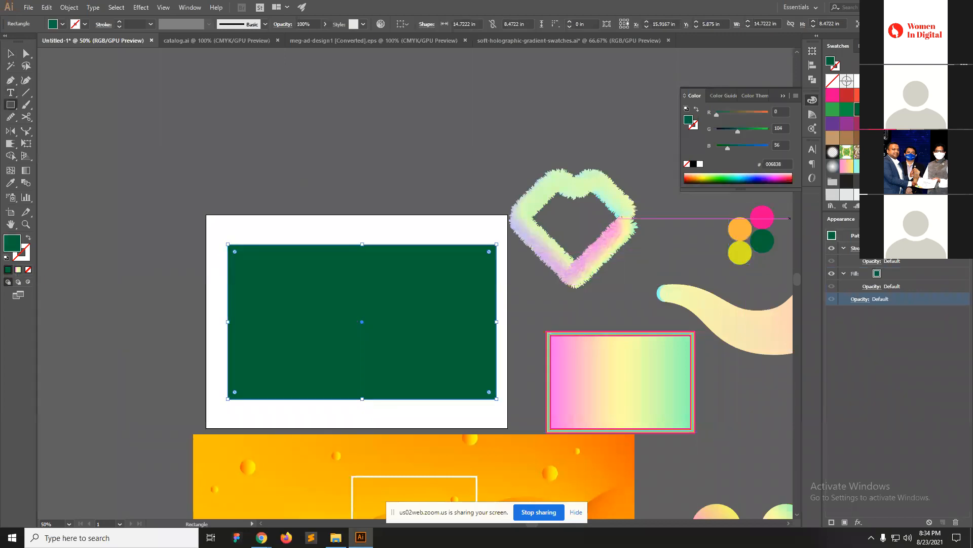
{"action": "left_click", "coordinate": [875, 151]}
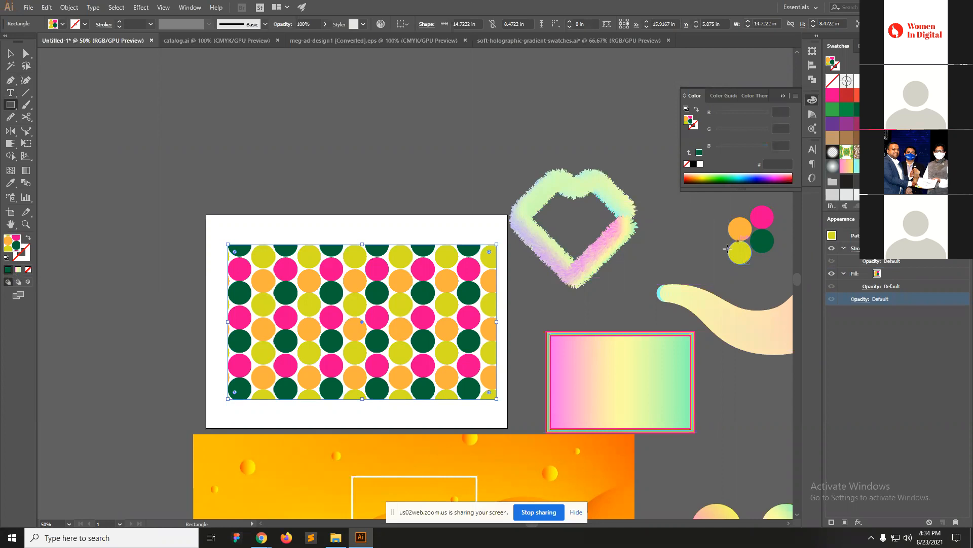
Move the patterned rectangle off the artboard to the area above it and deselect it.
{"action": "key", "text": "v"}
{"action": "left_click_drag", "start_coordinate": [400, 313], "coordinate": [545, 83]}
{"action": "left_click", "coordinate": [353, 228]}
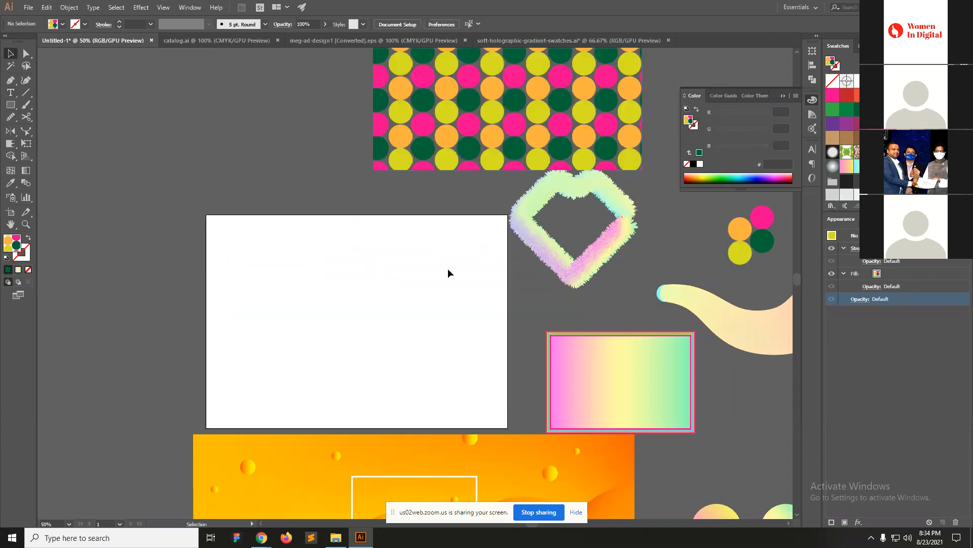
Show the brushes, draw a narrow rectangle about 2.03 by 4.47 in on the artboard, and swap its fill and stroke.
{"action": "left_click", "coordinate": [858, 46]}
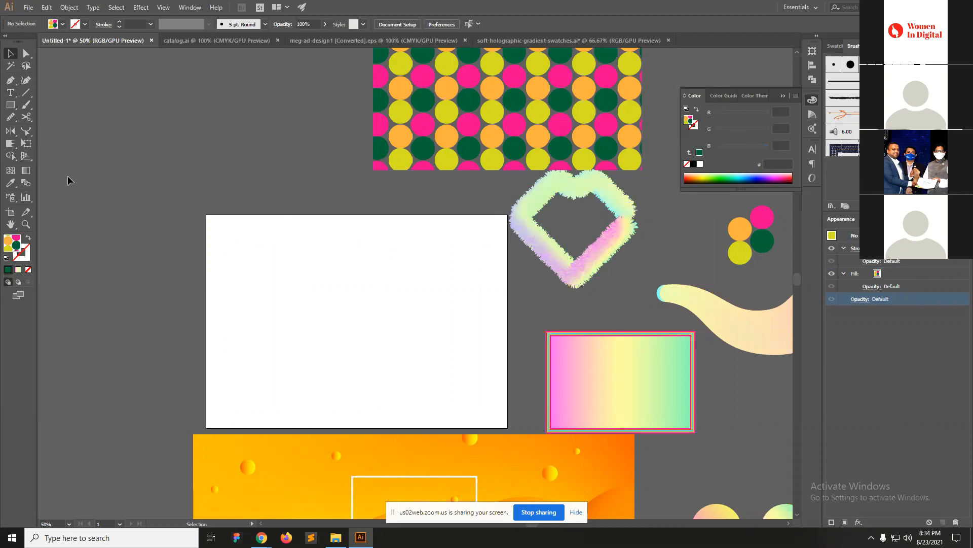
{"action": "left_click", "coordinate": [11, 105]}
{"action": "left_click", "coordinate": [43, 108]}
{"action": "left_click_drag", "start_coordinate": [315, 244], "coordinate": [353, 325]}
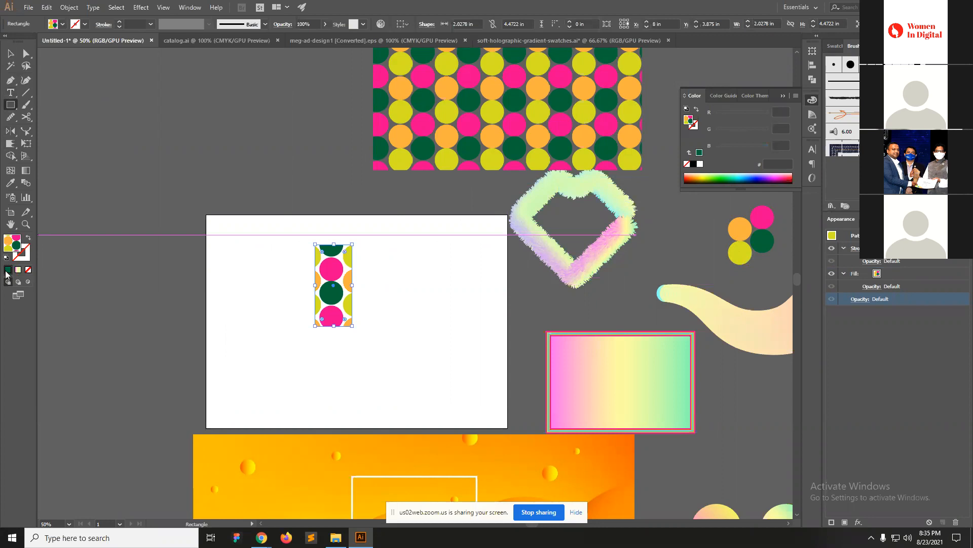
{"action": "left_click", "coordinate": [28, 239]}
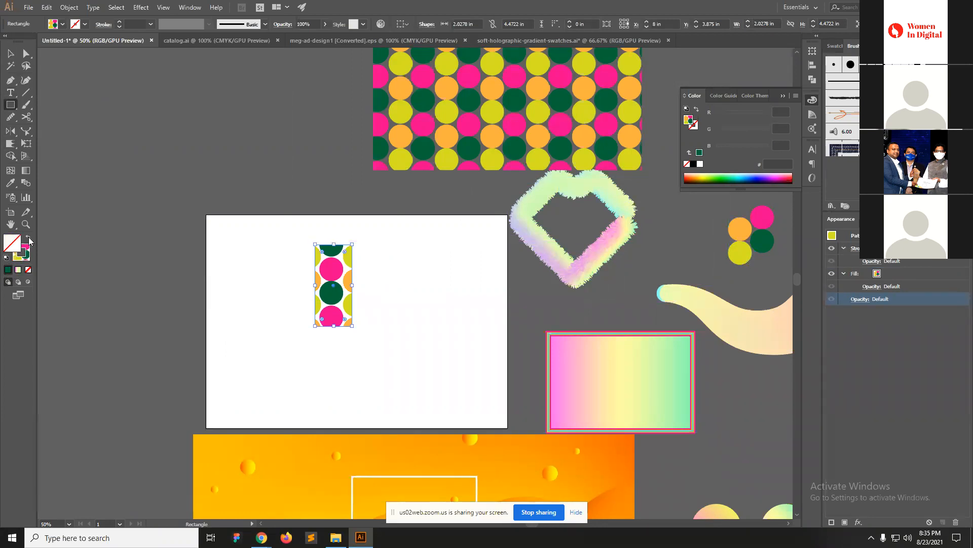
Replace the narrow rectangle's pattern fill with the orange-red EF4136 swatch and leave it without a stroke.
{"action": "left_click", "coordinate": [28, 239]}
{"action": "left_click", "coordinate": [835, 45]}
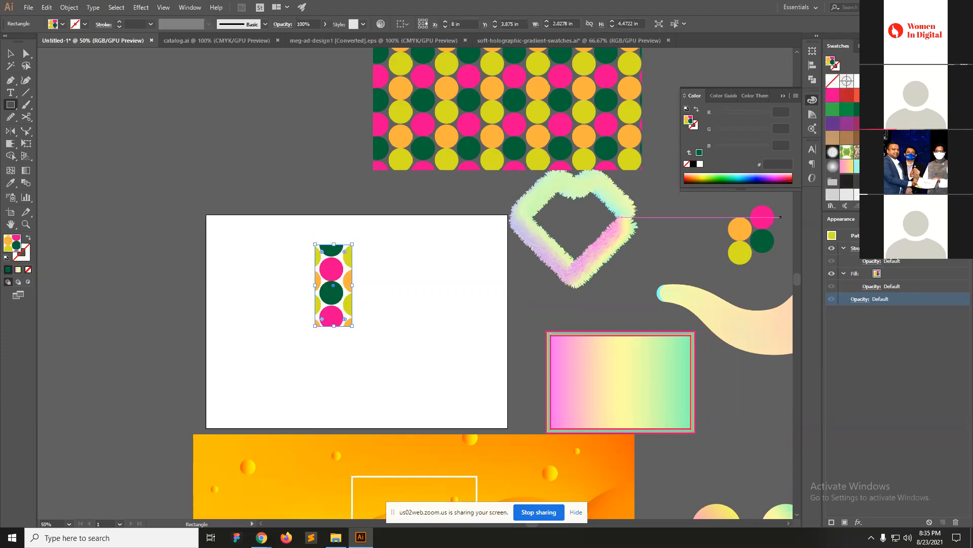
{"action": "left_click", "coordinate": [857, 109]}
{"action": "left_click", "coordinate": [857, 95]}
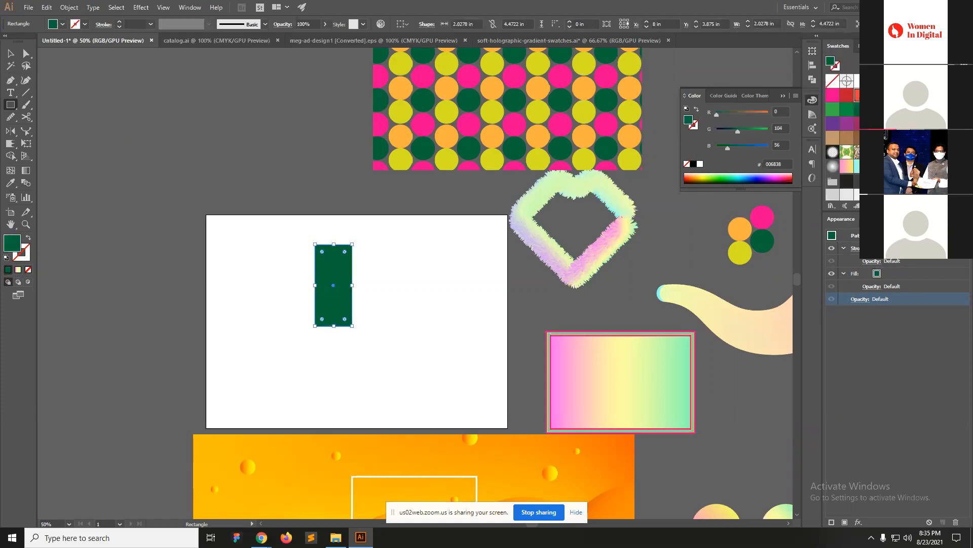
Make a smaller concentric copy of the rectangle, about 1.46 by 3.22 in, and fill it with orange FBB040.
{"action": "key", "text": "ctrl+equal"}
{"action": "key", "text": "v"}
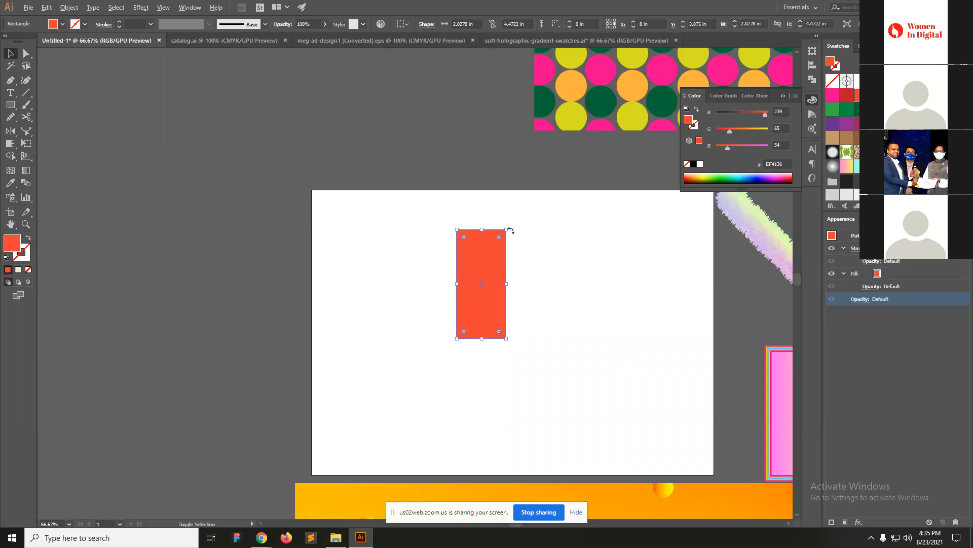
{"action": "left_click_drag", "start_coordinate": [506, 230], "coordinate": [500, 244]}
{"action": "left_click", "coordinate": [903, 95]}
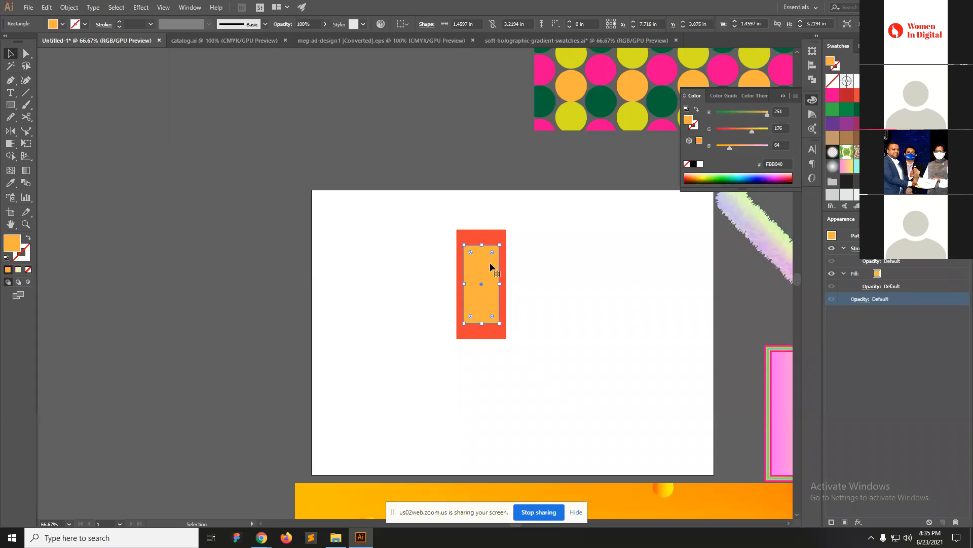
Make a larger concentric copy, about 2.31 by 5.09 in, filled with blue 00AEEF and without a stroke.
{"action": "left_click_drag", "start_coordinate": [500, 245], "coordinate": [510, 222]}
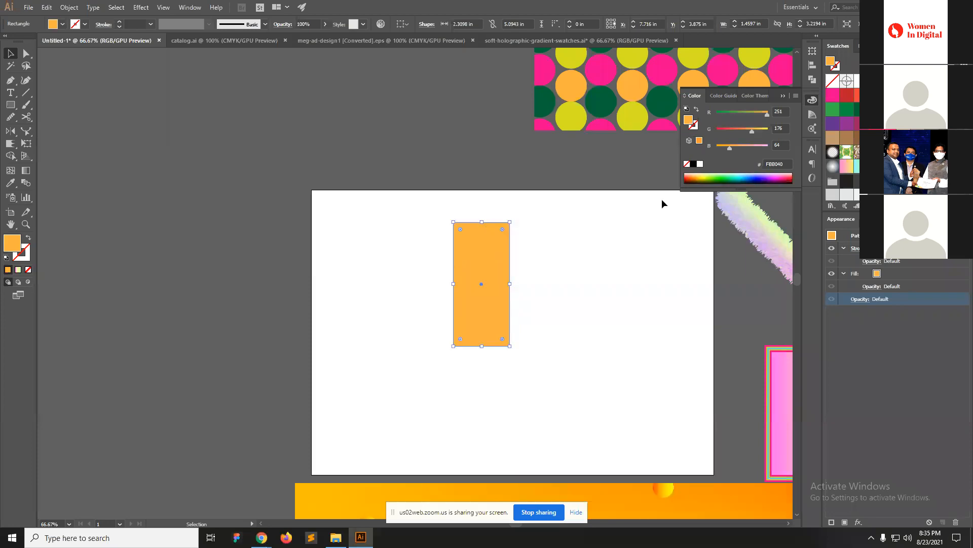
{"action": "left_click", "coordinate": [27, 258]}
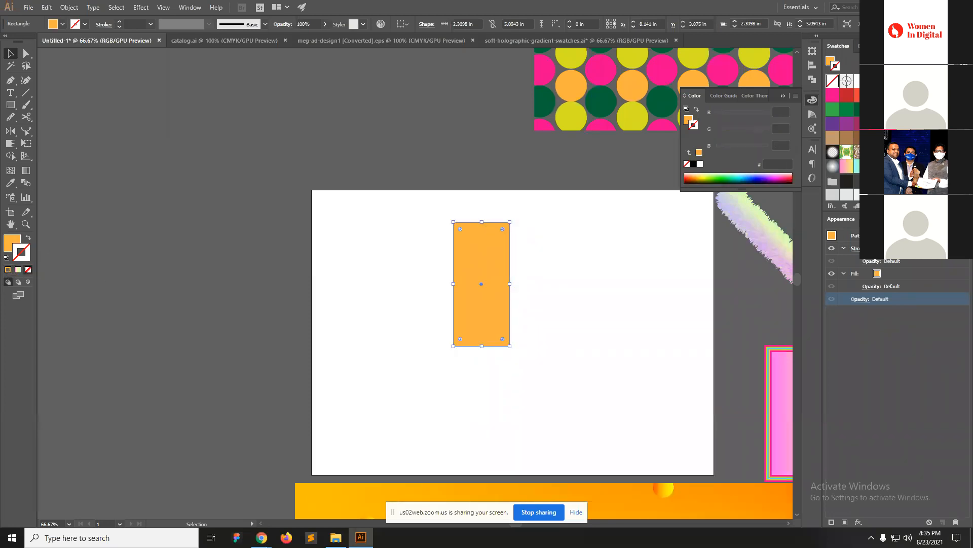
{"action": "left_click", "coordinate": [932, 81]}
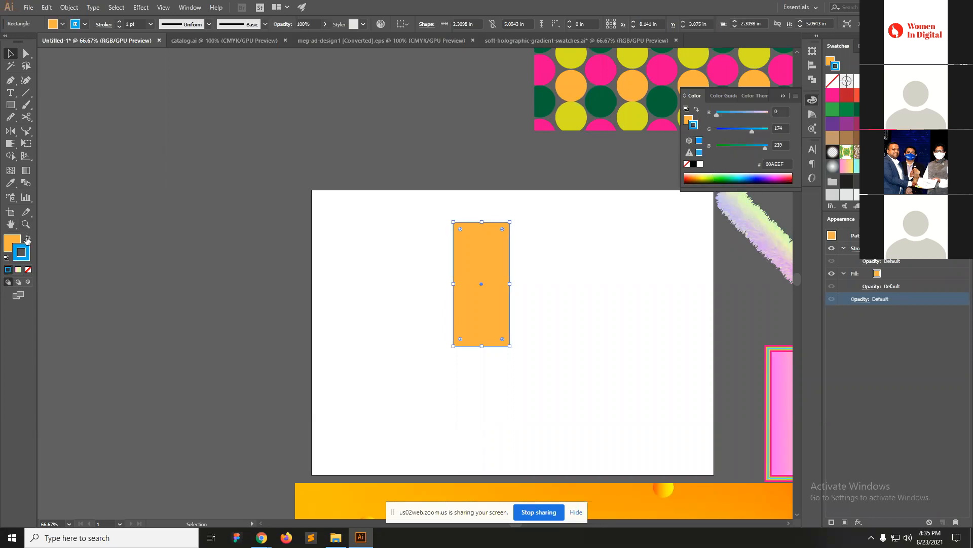
{"action": "left_click", "coordinate": [27, 239]}
{"action": "left_click", "coordinate": [29, 270]}
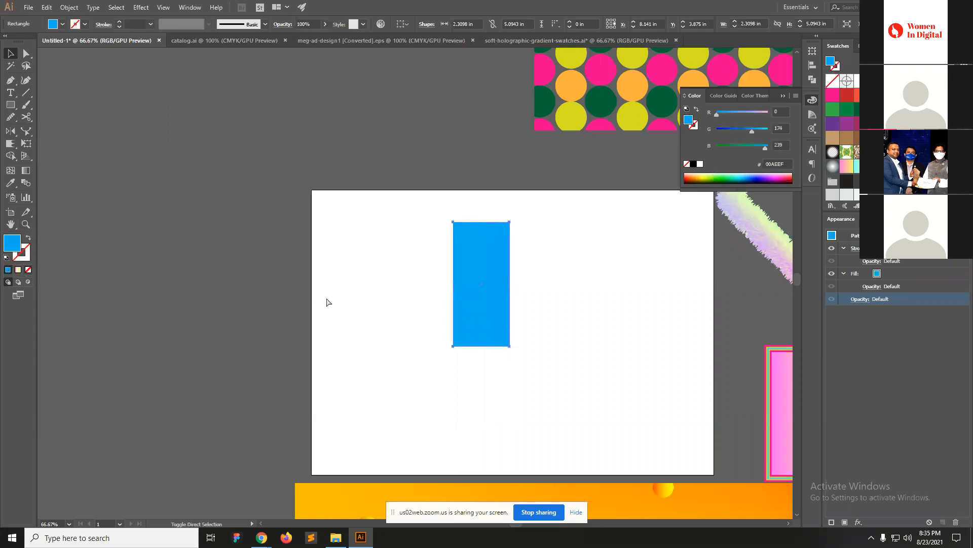
Send the blue rectangle behind the other two and enlarge it from its centre to about 2.51 by 5.53 in.
{"action": "left_click_drag", "start_coordinate": [371, 190], "coordinate": [621, 398]}
{"action": "left_click", "coordinate": [355, 301], "text": "ctrl"}
{"action": "left_click_drag", "start_coordinate": [623, 268], "coordinate": [514, 307]}
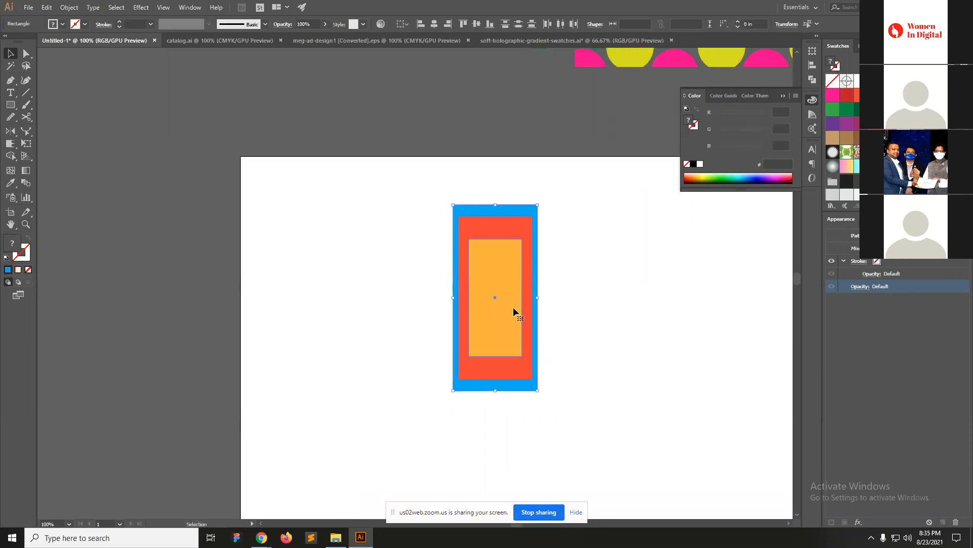
{"action": "left_click", "coordinate": [522, 199]}
{"action": "left_click", "coordinate": [533, 209]}
{"action": "left_click_drag", "start_coordinate": [537, 205], "coordinate": [542, 196]}
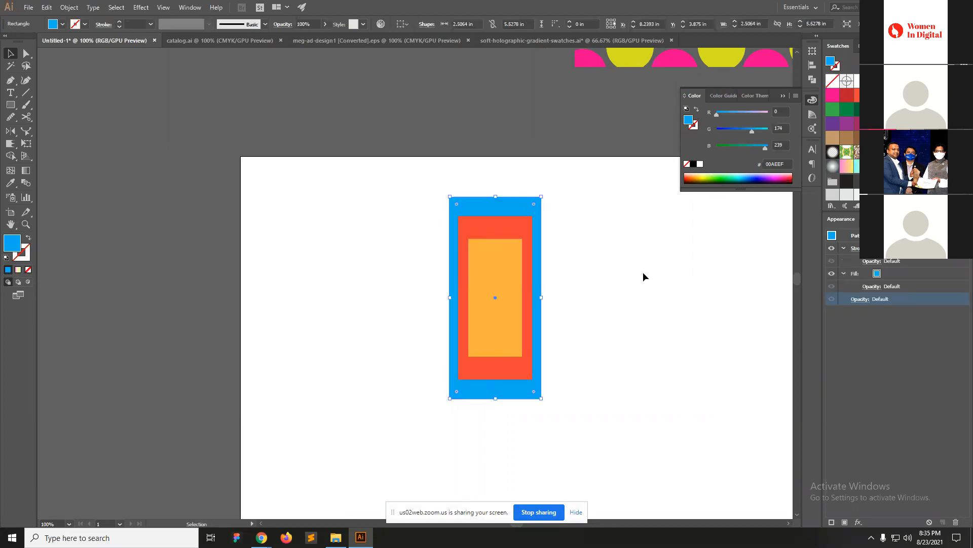
Create a scatter brush from the three nested rectangles with its rotation relative to Path.
{"action": "left_click", "coordinate": [440, 288], "text": "alt"}
{"action": "left_click", "coordinate": [467, 336], "text": "alt"}
{"action": "mouse_move", "coordinate": [464, 231]}
{"action": "left_mouse_down"}
{"action": "mouse_move", "coordinate": [346, 274]}
{"action": "mouse_move", "coordinate": [838, 204]}
{"action": "mouse_move", "coordinate": [853, 177]}
{"action": "left_mouse_up"}
{"action": "key", "text": "F5"}
{"action": "left_click_drag", "start_coordinate": [475, 234], "coordinate": [632, 235]}
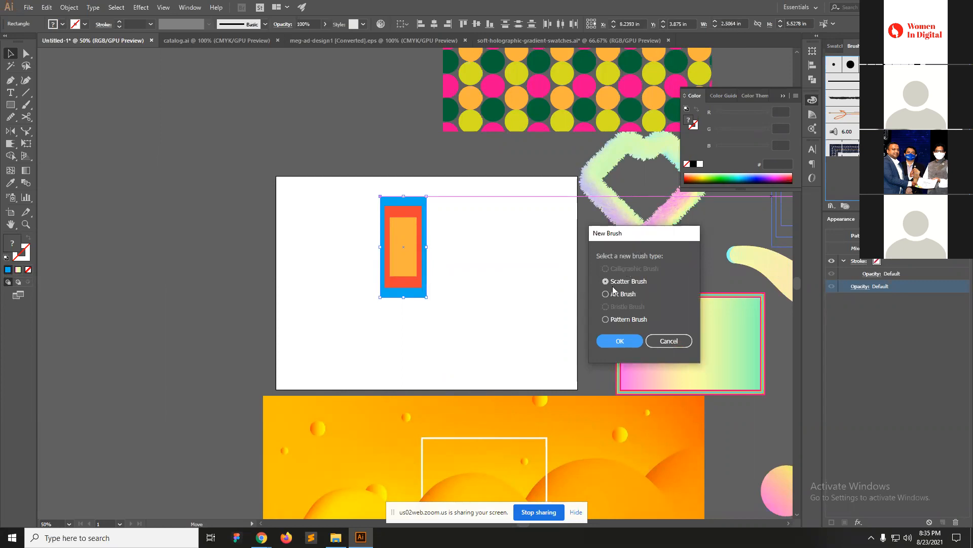
{"action": "left_click", "coordinate": [618, 341]}
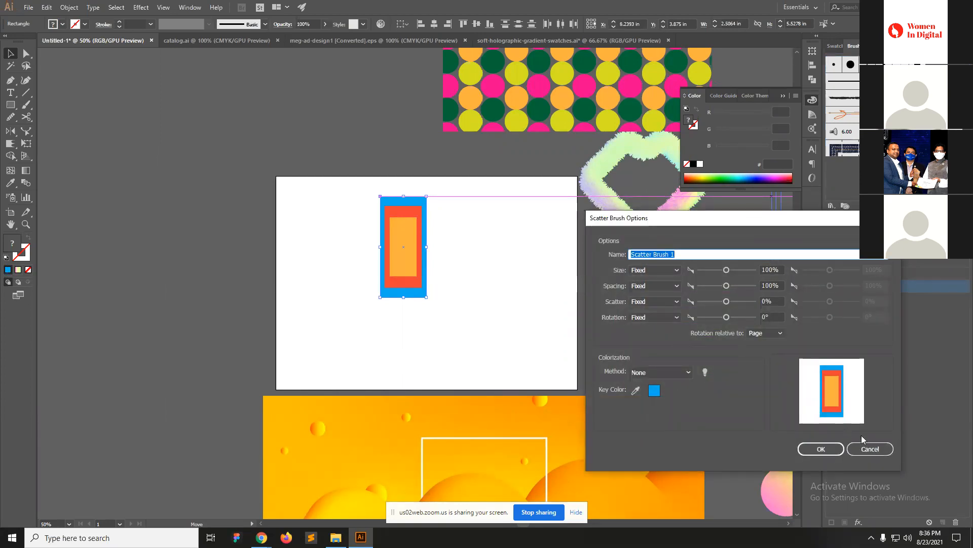
{"action": "left_click", "coordinate": [769, 334]}
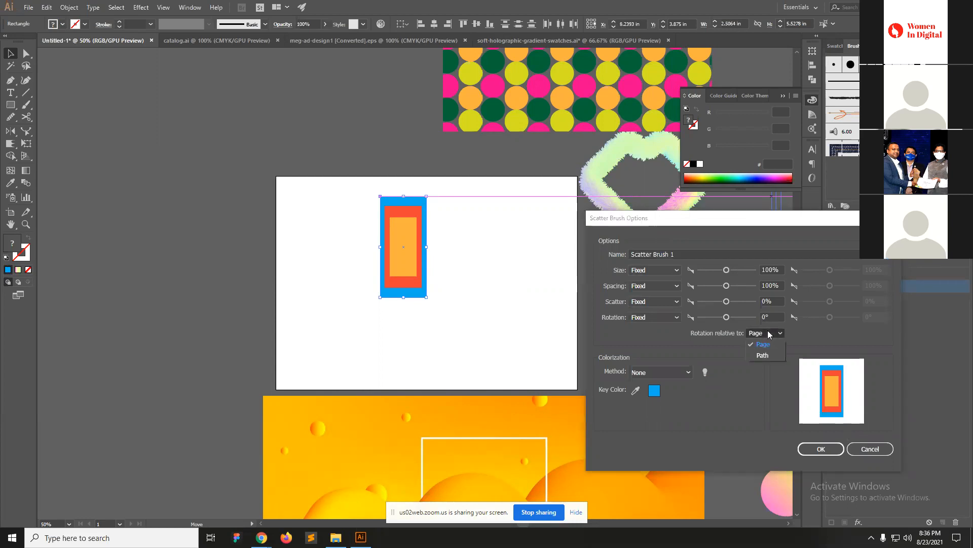
{"action": "left_click", "coordinate": [769, 354]}
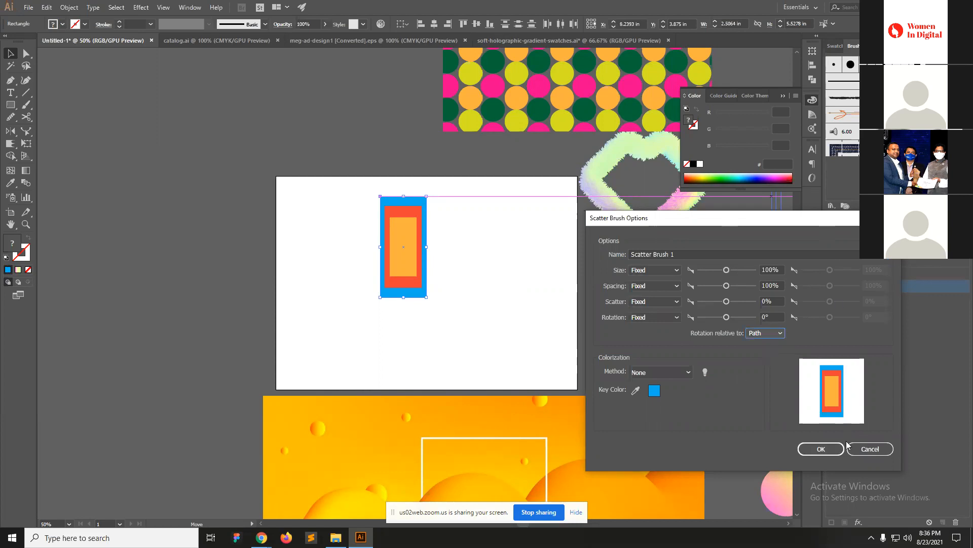
{"action": "left_click", "coordinate": [821, 449]}
Draw a circle about 9.25 in across, overlapping the artboard's upper-left corner.
{"action": "left_click", "coordinate": [10, 104]}
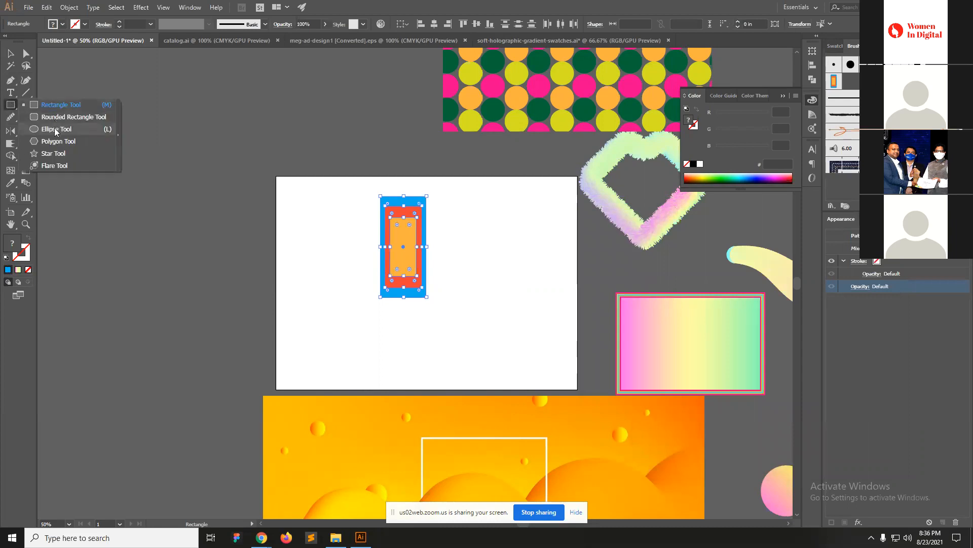
{"action": "left_click", "coordinate": [54, 128]}
{"action": "left_click_drag", "start_coordinate": [188, 103], "coordinate": [331, 272]}
{"action": "key", "text": "v"}
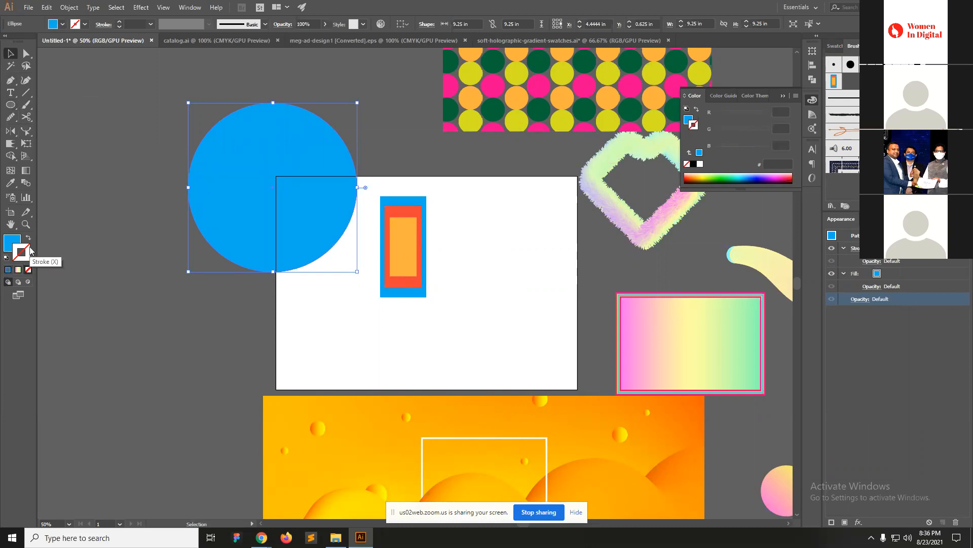
Apply the nested-rectangle scatter brush to the circle's stroke, then move the original rectangles and the circle apart.
{"action": "left_click", "coordinate": [21, 252]}
{"action": "left_click", "coordinate": [834, 81]}
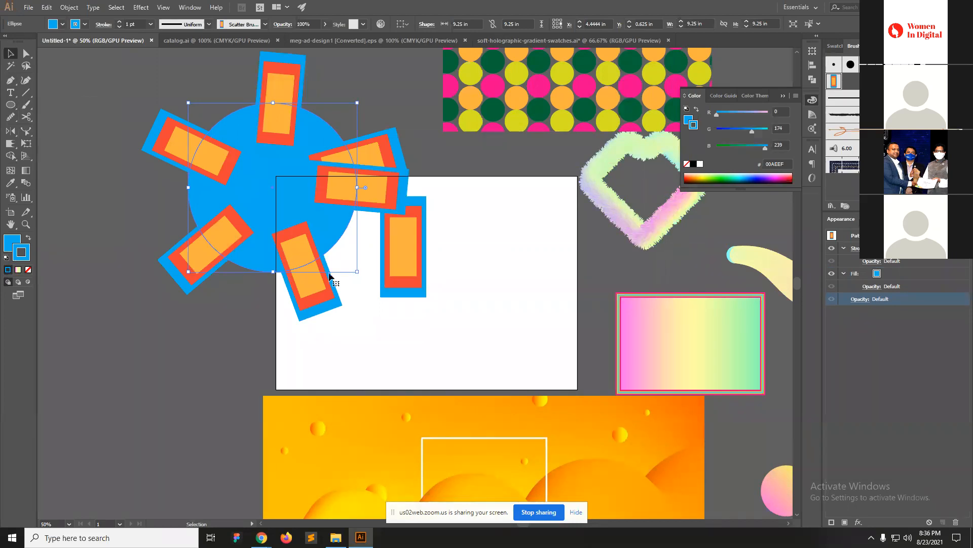
{"action": "left_click", "coordinate": [403, 243]}
{"action": "left_click_drag", "start_coordinate": [409, 249], "coordinate": [532, 285]}
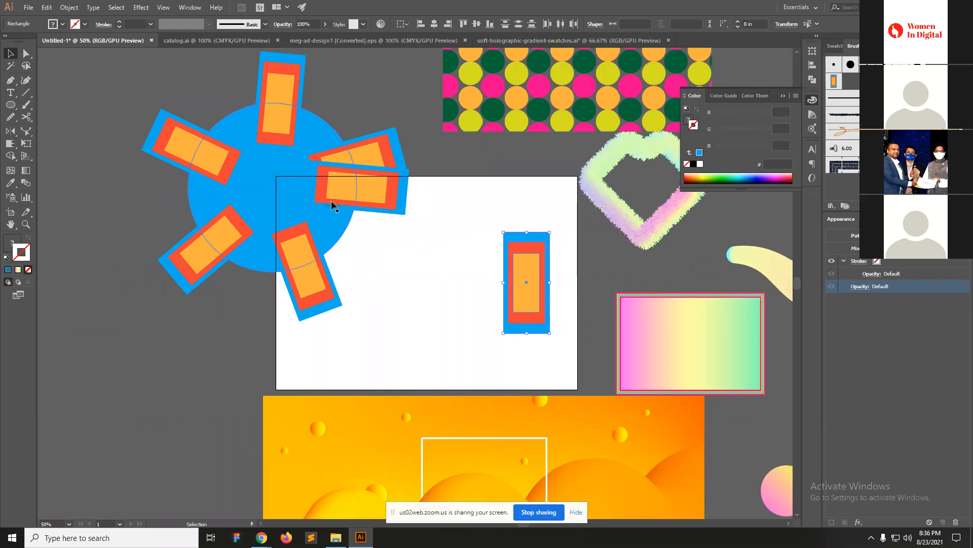
{"action": "left_click_drag", "start_coordinate": [249, 167], "coordinate": [234, 200]}
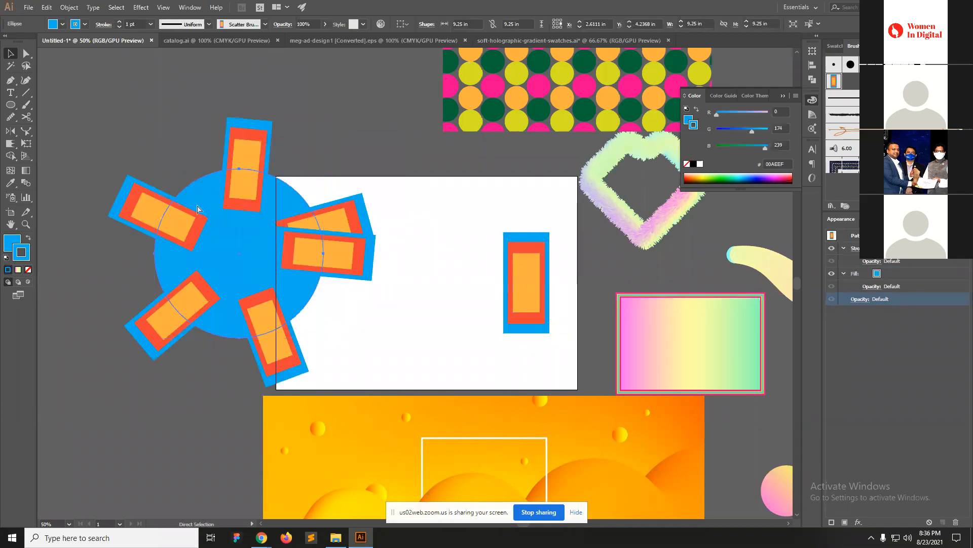
Undo both moves and the scatter brush applied to the circle's stroke.
{"action": "key", "text": "ctrl+z"}
{"action": "key", "text": "ctrl+z"}
{"action": "key", "text": "ctrl+z"}
{"action": "key", "text": "ctrl+z"}
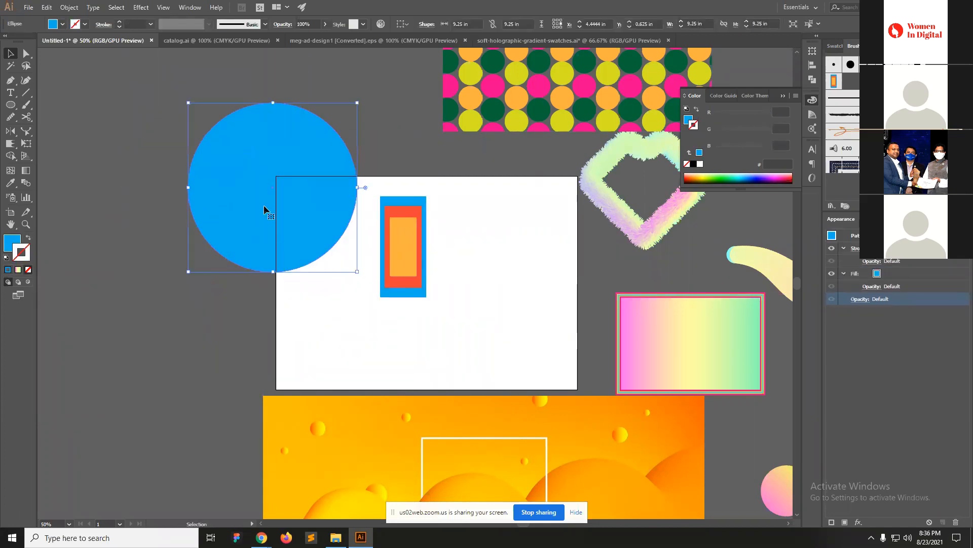
Swap the circle's fill and stroke and move it to the left of the artboard.
{"action": "left_click", "coordinate": [28, 239]}
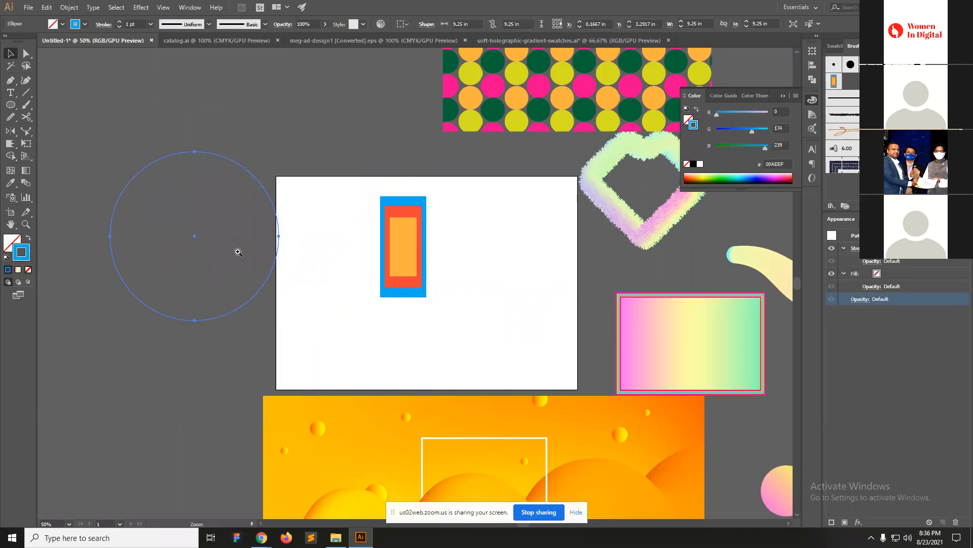
{"action": "key", "text": "ctrl+plus"}
{"action": "scroll", "coordinate": [616, 248], "scroll_direction": "right", "scroll_amount": 3}
{"action": "left_click", "coordinate": [477, 253]}
{"action": "mouse_move", "coordinate": [469, 295]}
{"action": "left_mouse_down"}
{"action": "mouse_move", "coordinate": [768, 201]}
{"action": "mouse_move", "coordinate": [845, 83]}
{"action": "left_mouse_up"}
{"action": "left_click", "coordinate": [606, 295]}
{"action": "left_click", "coordinate": [616, 342]}
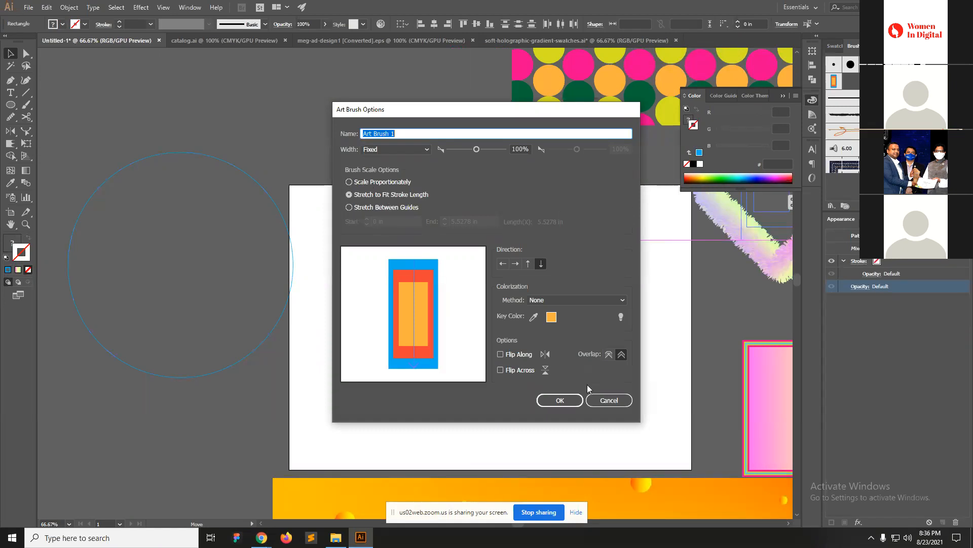
{"action": "left_click", "coordinate": [596, 400]}
{"action": "left_click_drag", "start_coordinate": [746, 203], "coordinate": [842, 115]}
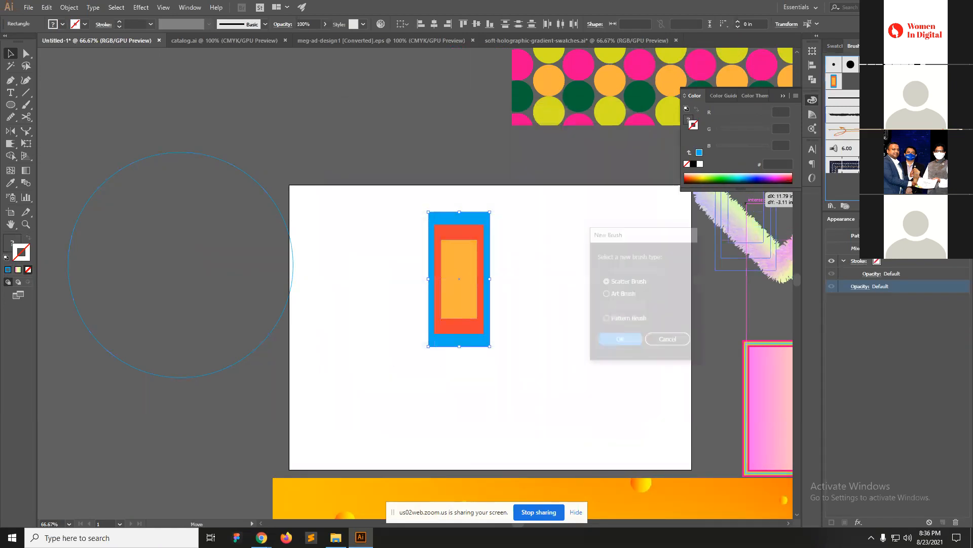
{"action": "left_click", "coordinate": [606, 320]}
{"action": "left_click", "coordinate": [606, 281]}
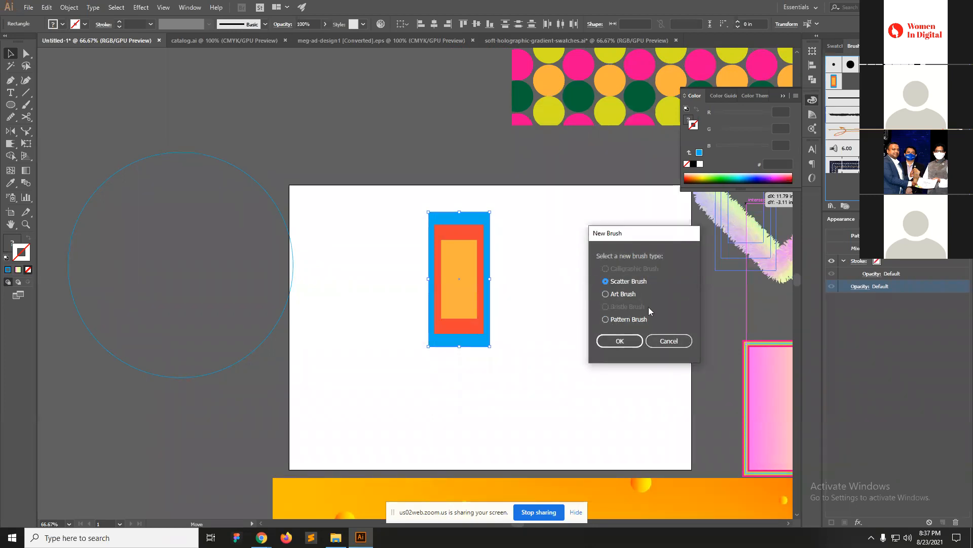
{"action": "left_click", "coordinate": [620, 341]}
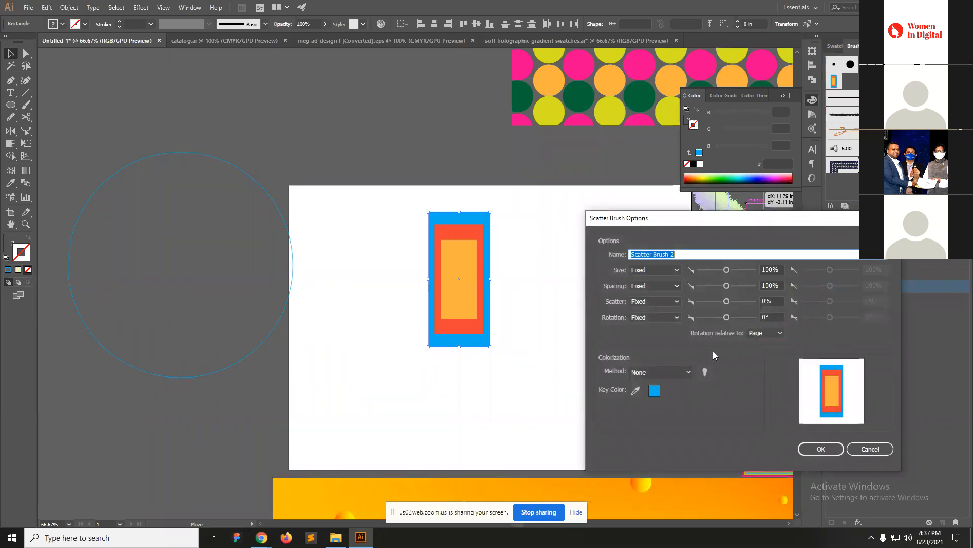
{"action": "left_click", "coordinate": [761, 334]}
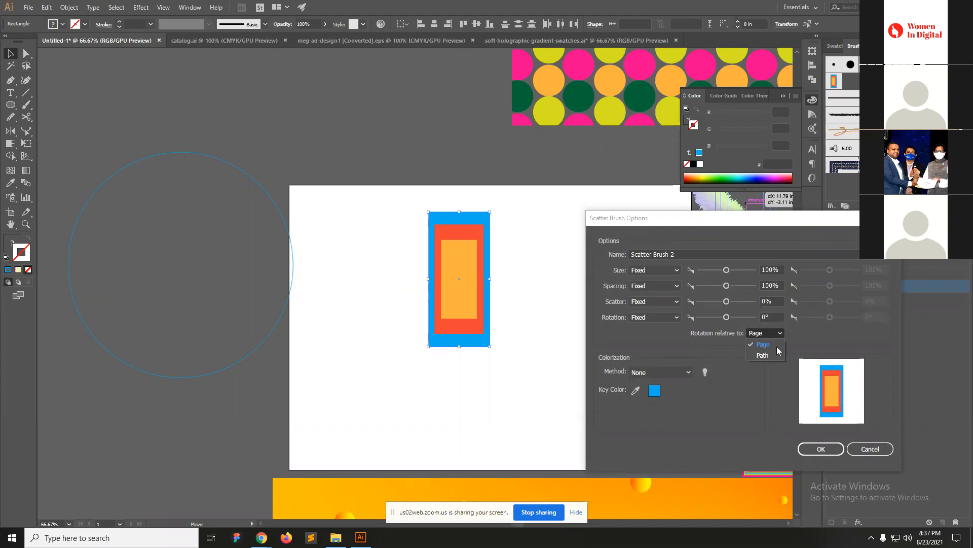
{"action": "left_click", "coordinate": [883, 445]}
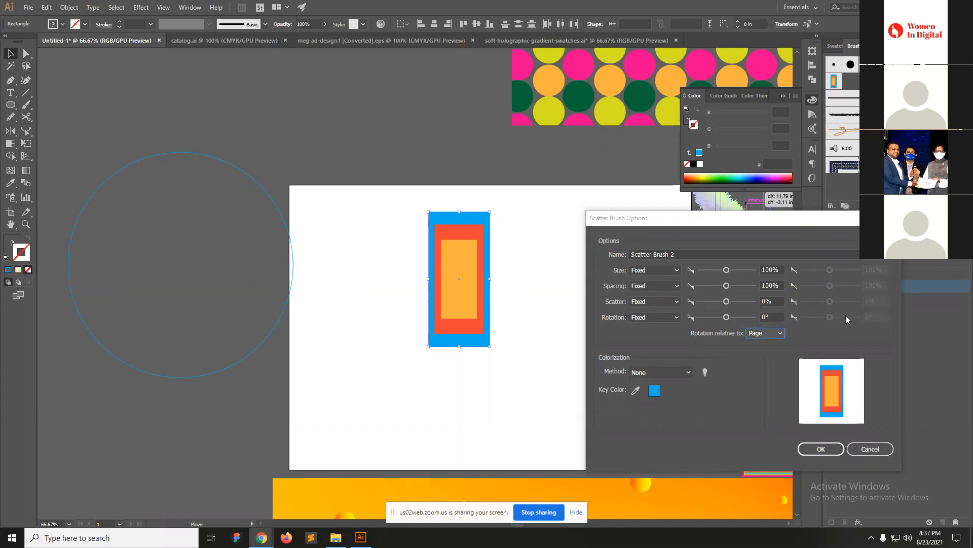
{"action": "left_click", "coordinate": [870, 449]}
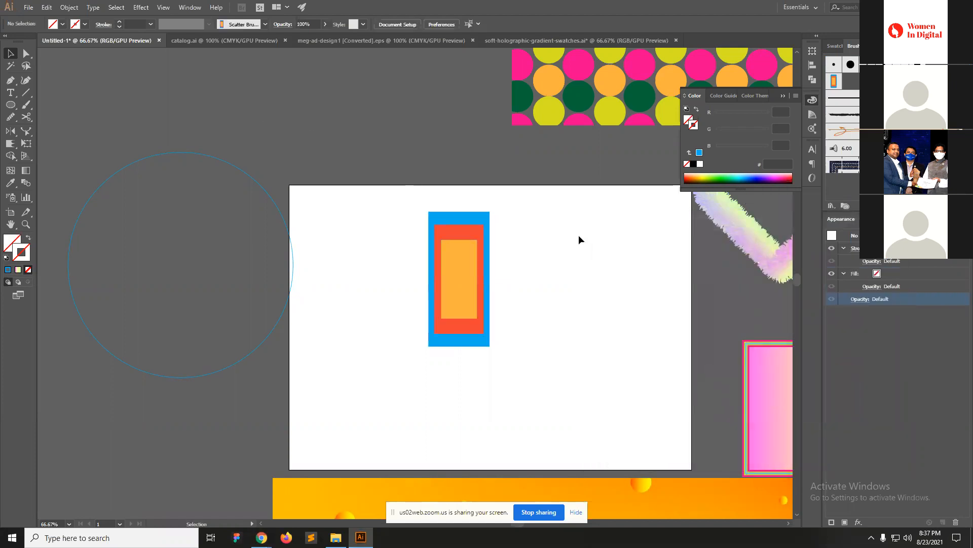
Replace the nested rectangles with a very flat ellipse about 8.67 by 0.27 in, filled with blue and without a stroke.
{"action": "key", "text": "Delete"}
{"action": "left_click", "coordinate": [15, 107]}
{"action": "mouse_move", "coordinate": [377, 239]}
{"action": "left_mouse_down"}
{"action": "mouse_move", "coordinate": [529, 256]}
{"action": "mouse_move", "coordinate": [596, 254]}
{"action": "mouse_move", "coordinate": [588, 245]}
{"action": "left_mouse_up"}
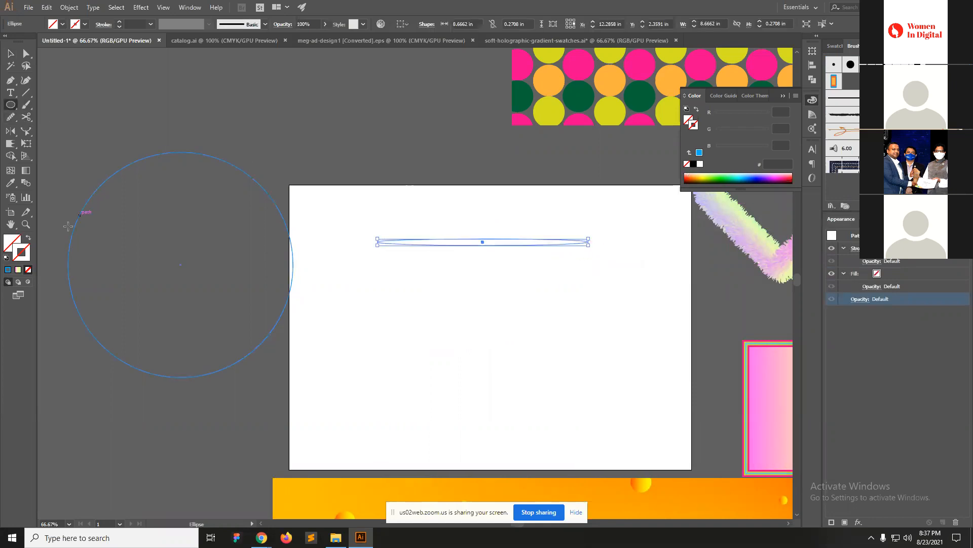
{"action": "left_click", "coordinate": [8, 269]}
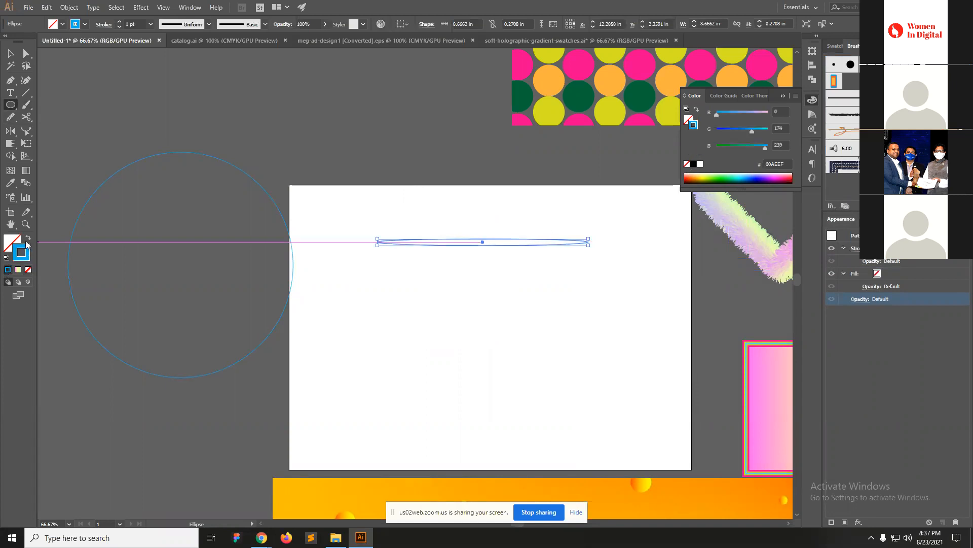
{"action": "left_click", "coordinate": [28, 239]}
{"action": "key", "text": "v"}
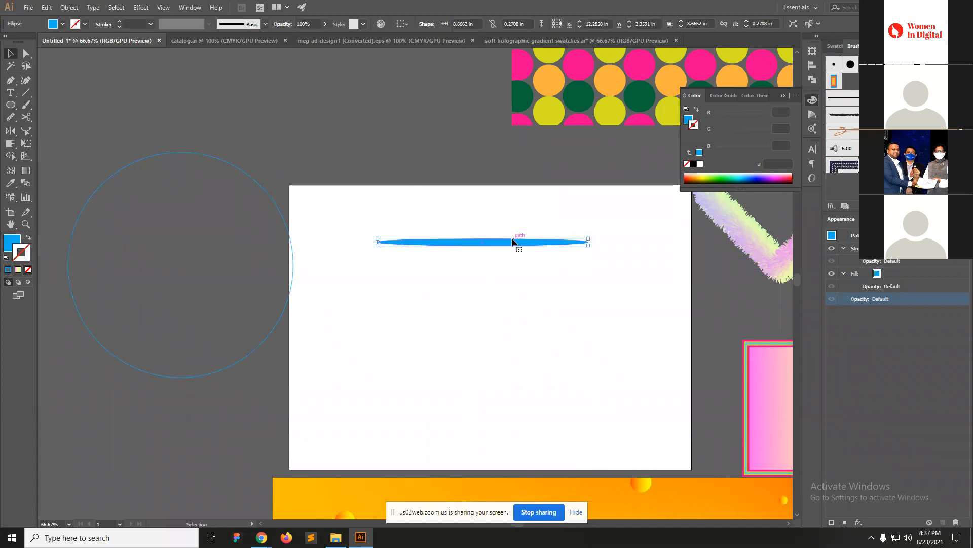
Create an art brush with default options from the flat ellipse and move the ellipse above the artboard.
{"action": "mouse_move", "coordinate": [509, 239]}
{"action": "left_mouse_down"}
{"action": "mouse_move", "coordinate": [818, 237]}
{"action": "mouse_move", "coordinate": [841, 132]}
{"action": "left_mouse_up"}
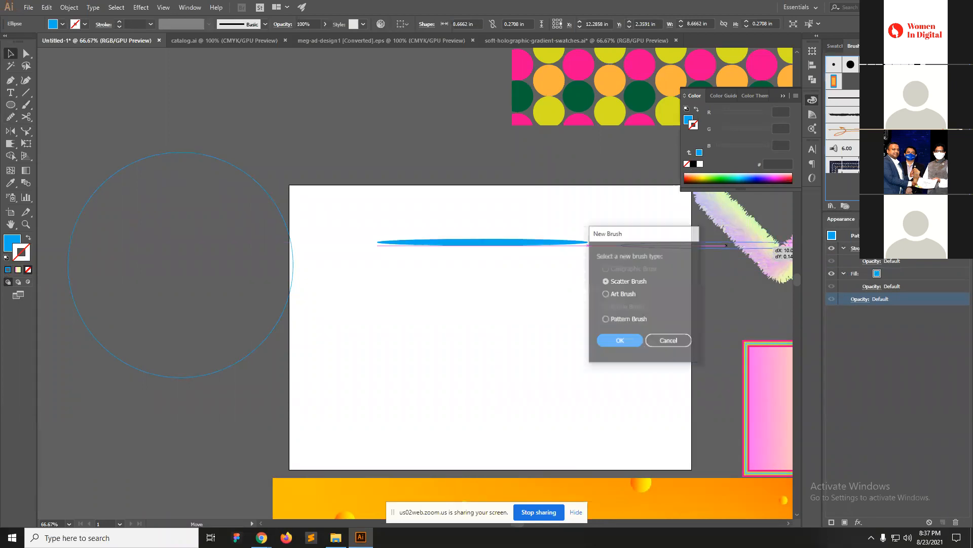
{"action": "left_click", "coordinate": [613, 294]}
{"action": "left_click", "coordinate": [617, 341]}
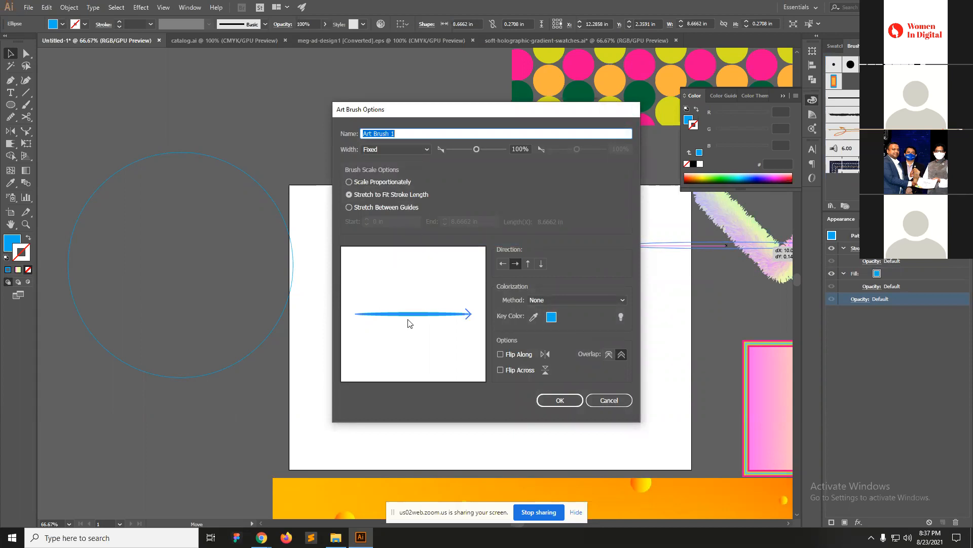
{"action": "left_click", "coordinate": [560, 400]}
{"action": "mouse_move", "coordinate": [463, 241]}
{"action": "left_mouse_down"}
{"action": "mouse_move", "coordinate": [400, 163]}
{"action": "mouse_move", "coordinate": [264, 117]}
{"action": "left_mouse_up"}
Paint a long winding stroke and short strokes on the artboard with the new tapered art brush.
{"action": "left_click", "coordinate": [25, 105]}
{"action": "mouse_move", "coordinate": [390, 265]}
{"action": "left_mouse_down"}
{"action": "mouse_move", "coordinate": [604, 362]}
{"action": "mouse_move", "coordinate": [620, 289]}
{"action": "mouse_move", "coordinate": [597, 195]}
{"action": "mouse_move", "coordinate": [657, 179]}
{"action": "left_mouse_up"}
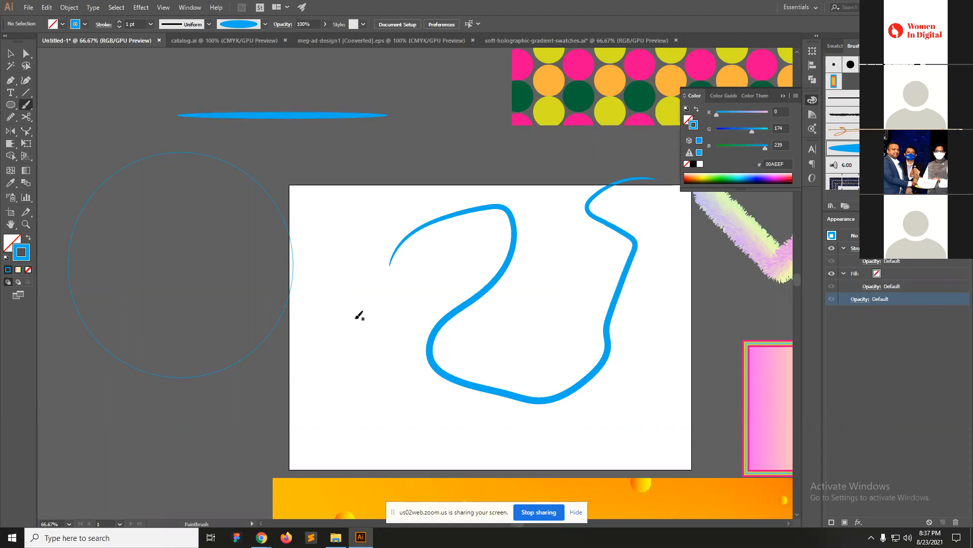
{"action": "mouse_move", "coordinate": [339, 325]}
{"action": "left_mouse_down"}
{"action": "mouse_move", "coordinate": [348, 313]}
{"action": "mouse_move", "coordinate": [406, 295]}
{"action": "left_mouse_up"}
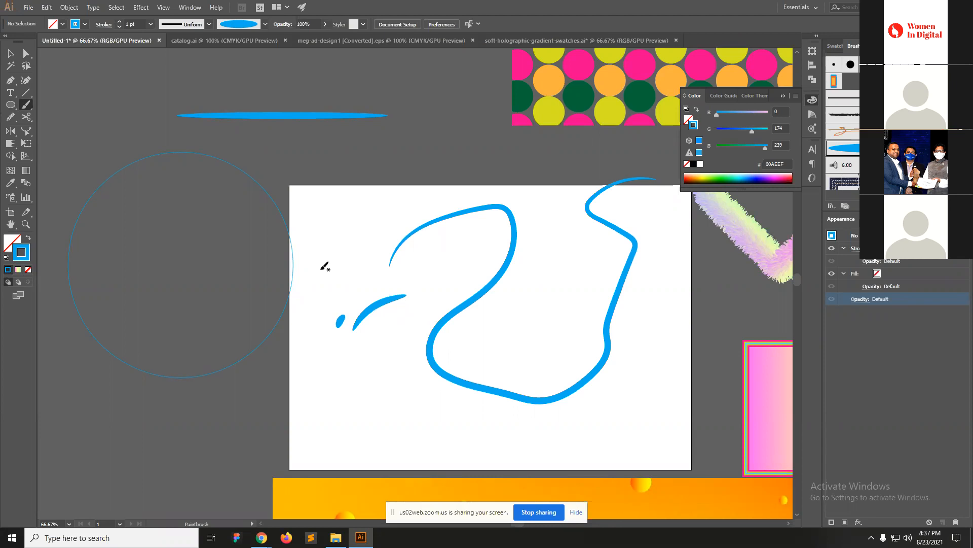
Paint another long winding stroke and several short strokes around the artboard with the tapered art brush.
{"action": "left_click_drag", "start_coordinate": [338, 231], "coordinate": [398, 202]}
{"action": "mouse_move", "coordinate": [670, 351]}
{"action": "left_mouse_down"}
{"action": "mouse_move", "coordinate": [648, 261]}
{"action": "mouse_move", "coordinate": [653, 212]}
{"action": "left_mouse_up"}
{"action": "mouse_move", "coordinate": [409, 152]}
{"action": "left_mouse_down"}
{"action": "mouse_move", "coordinate": [498, 178]}
{"action": "mouse_move", "coordinate": [590, 225]}
{"action": "mouse_move", "coordinate": [514, 343]}
{"action": "mouse_move", "coordinate": [532, 375]}
{"action": "left_mouse_up"}
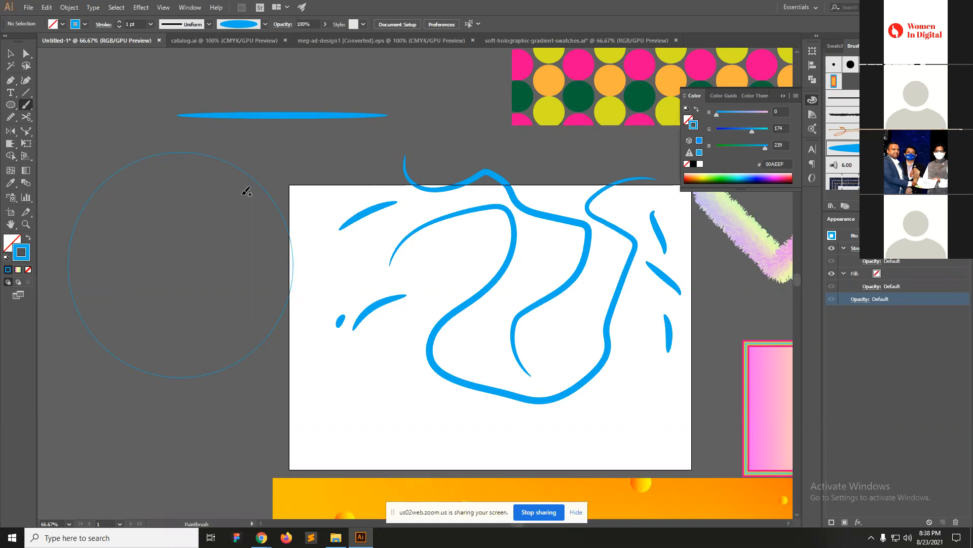
{"action": "left_click", "coordinate": [10, 57]}
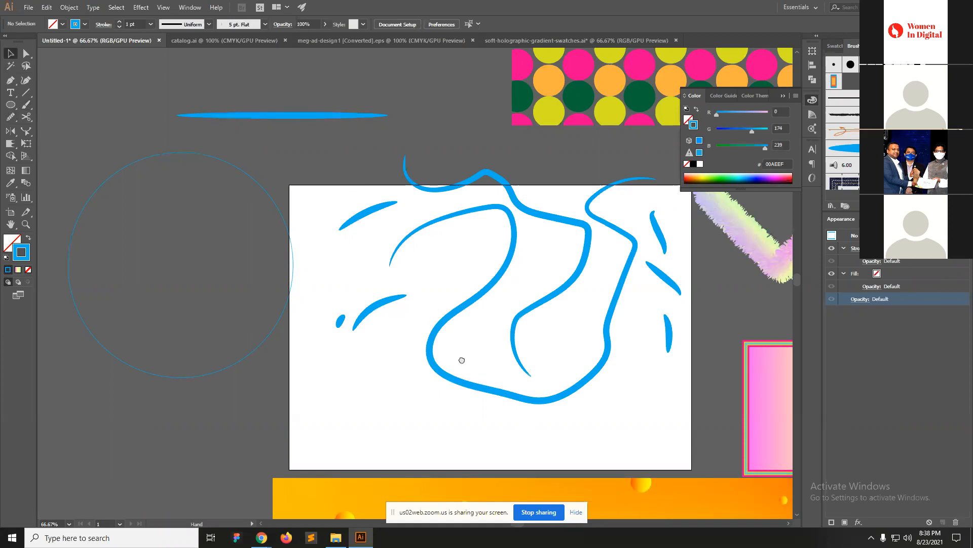
Paint thin zigzag and looping calligraphic strokes in the lower part of the artboard with the 5 pt. Flat brush.
{"action": "scroll", "coordinate": [461, 360], "scroll_direction": "down", "scroll_amount": 4}
{"action": "left_click", "coordinate": [395, 310]}
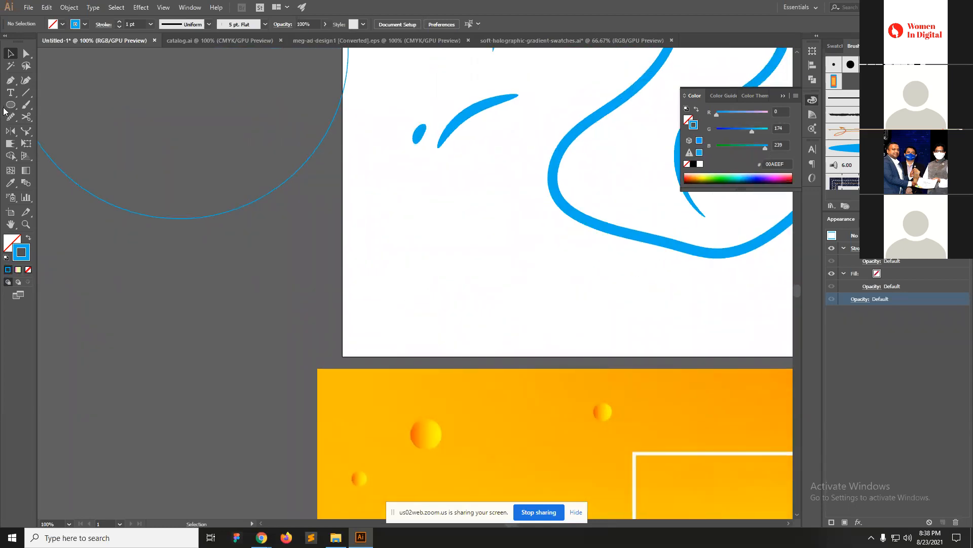
{"action": "left_click", "coordinate": [26, 105]}
{"action": "mouse_move", "coordinate": [380, 253]}
{"action": "left_mouse_down"}
{"action": "mouse_move", "coordinate": [402, 296]}
{"action": "mouse_move", "coordinate": [408, 288]}
{"action": "mouse_move", "coordinate": [423, 306]}
{"action": "mouse_move", "coordinate": [466, 213]}
{"action": "left_mouse_up"}
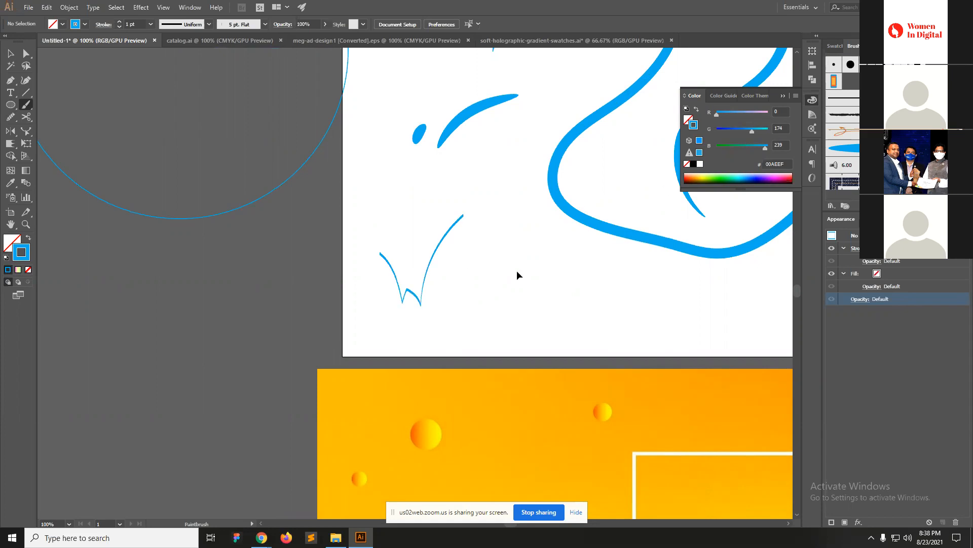
{"action": "key", "text": "ctrl+="}
{"action": "mouse_move", "coordinate": [470, 247]}
{"action": "left_mouse_down"}
{"action": "mouse_move", "coordinate": [488, 330]}
{"action": "mouse_move", "coordinate": [456, 321]}
{"action": "mouse_move", "coordinate": [438, 334]}
{"action": "mouse_move", "coordinate": [371, 343]}
{"action": "mouse_move", "coordinate": [347, 310]}
{"action": "mouse_move", "coordinate": [395, 216]}
{"action": "mouse_move", "coordinate": [534, 212]}
{"action": "mouse_move", "coordinate": [580, 220]}
{"action": "mouse_move", "coordinate": [535, 295]}
{"action": "mouse_move", "coordinate": [503, 306]}
{"action": "mouse_move", "coordinate": [500, 290]}
{"action": "mouse_move", "coordinate": [607, 288]}
{"action": "mouse_move", "coordinate": [618, 278]}
{"action": "mouse_move", "coordinate": [574, 318]}
{"action": "mouse_move", "coordinate": [540, 320]}
{"action": "mouse_move", "coordinate": [561, 304]}
{"action": "mouse_move", "coordinate": [667, 293]}
{"action": "mouse_move", "coordinate": [695, 265]}
{"action": "left_mouse_up"}
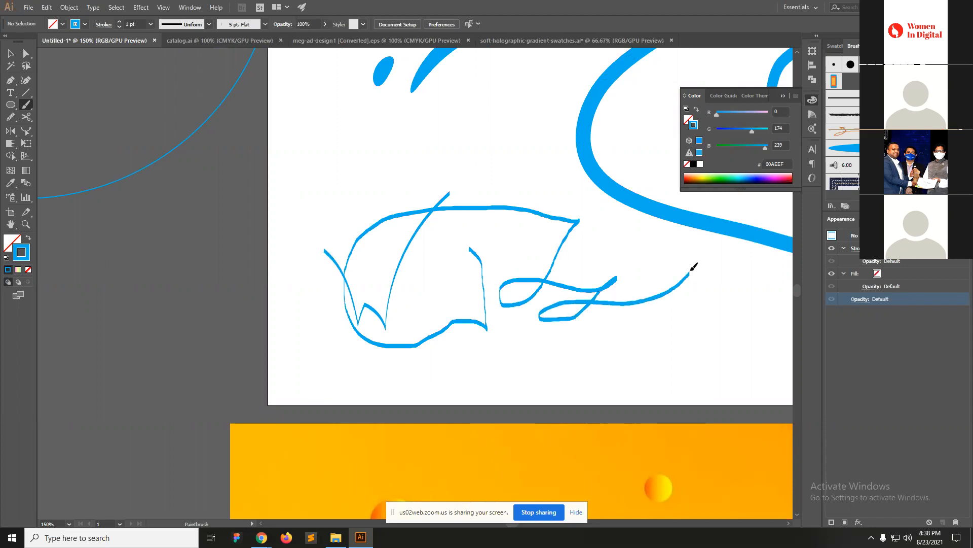
Paint a looping stroke with the 5 pt. Oval brush, plus a thicker curved one at 4 pt stroke weight.
{"action": "left_click_drag", "start_coordinate": [700, 330], "coordinate": [537, 330]}
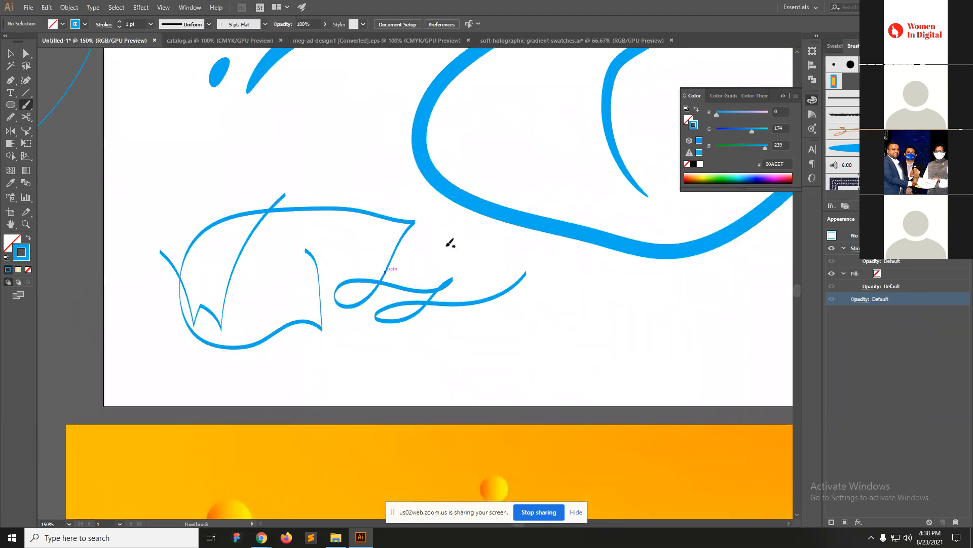
{"action": "mouse_move", "coordinate": [598, 270]}
{"action": "left_mouse_down"}
{"action": "mouse_move", "coordinate": [545, 329]}
{"action": "mouse_move", "coordinate": [518, 335]}
{"action": "mouse_move", "coordinate": [501, 319]}
{"action": "mouse_move", "coordinate": [529, 314]}
{"action": "mouse_move", "coordinate": [553, 266]}
{"action": "mouse_move", "coordinate": [643, 343]}
{"action": "mouse_move", "coordinate": [709, 331]}
{"action": "mouse_move", "coordinate": [715, 307]}
{"action": "left_mouse_up"}
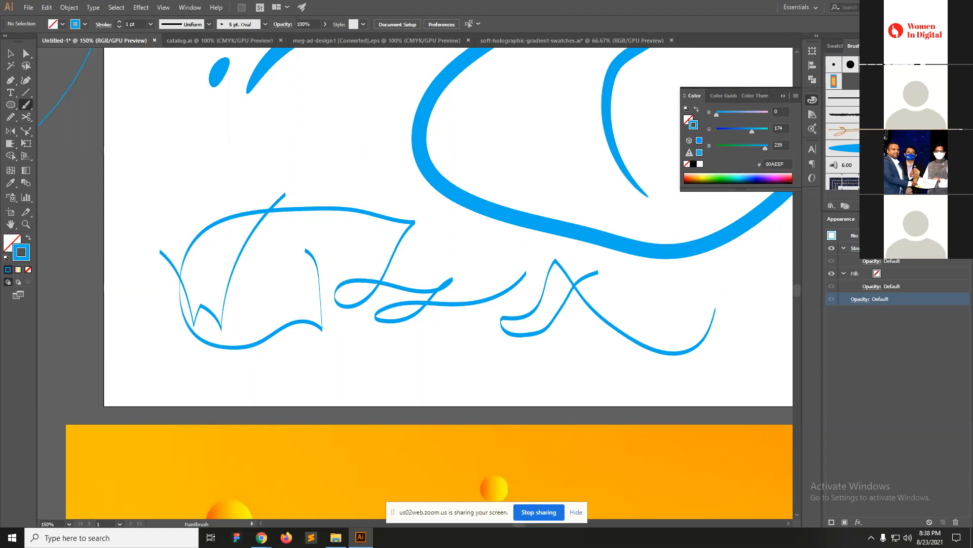
{"action": "key", "text": "ctrl+F10"}
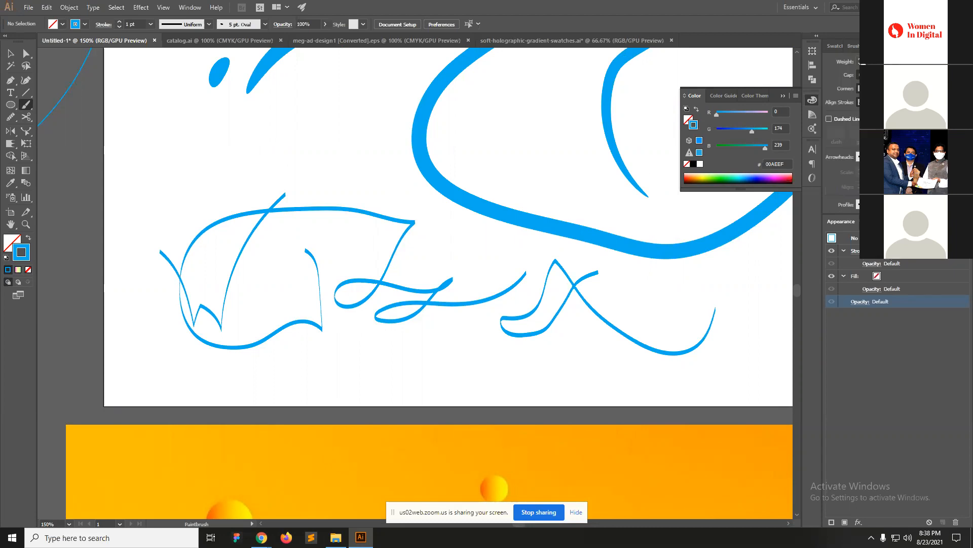
{"action": "mouse_move", "coordinate": [128, 128]}
{"action": "left_mouse_down"}
{"action": "mouse_move", "coordinate": [248, 136]}
{"action": "mouse_move", "coordinate": [191, 207]}
{"action": "left_mouse_up"}
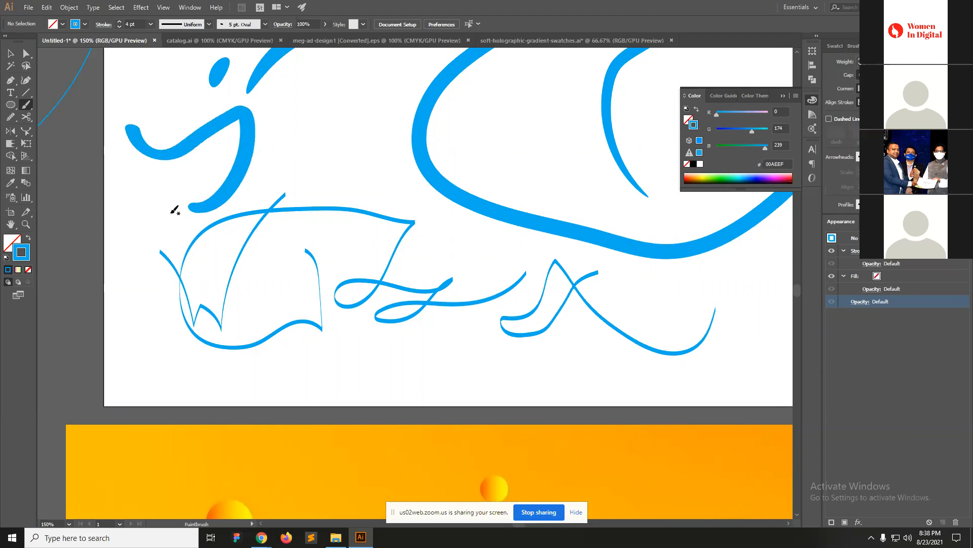
{"action": "left_click", "coordinate": [13, 107]}
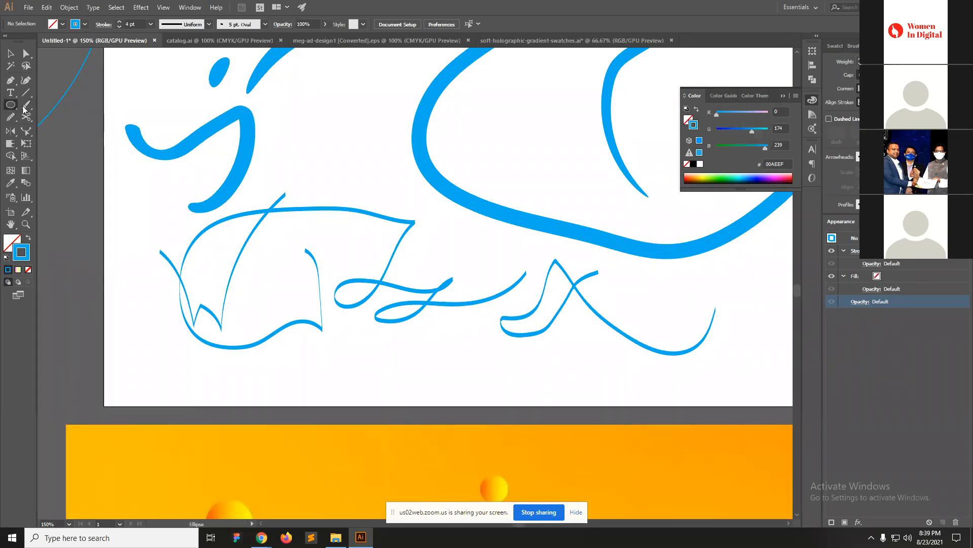
{"action": "scroll", "coordinate": [376, 193], "scroll_direction": "down", "scroll_amount": 4}
{"action": "key", "text": "c"}
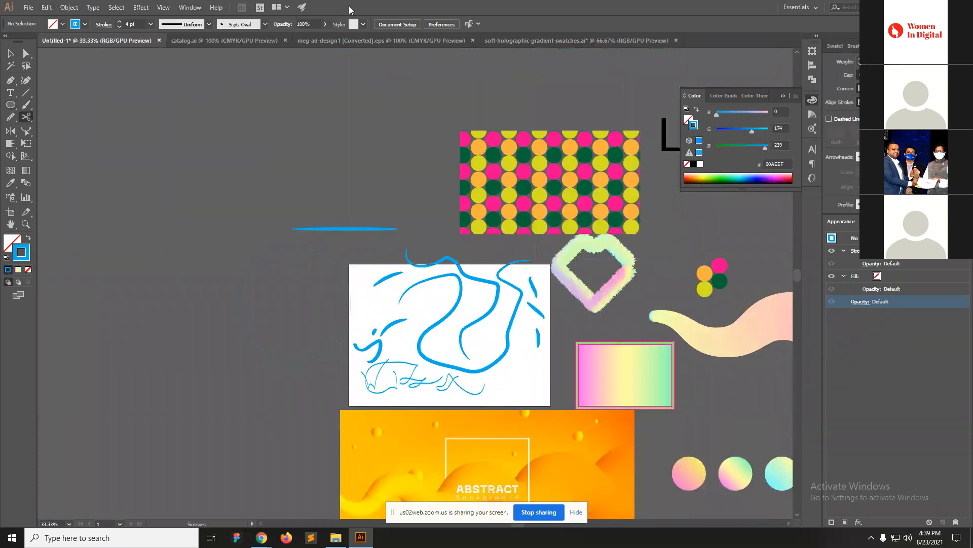
{"action": "left_click", "coordinate": [94, 7]}
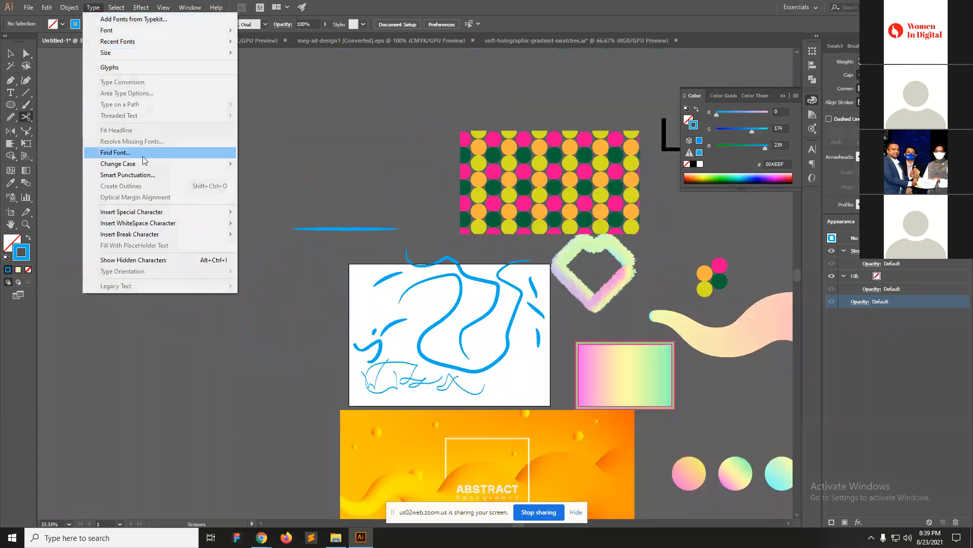
{"action": "mouse_move", "coordinate": [154, 215]}
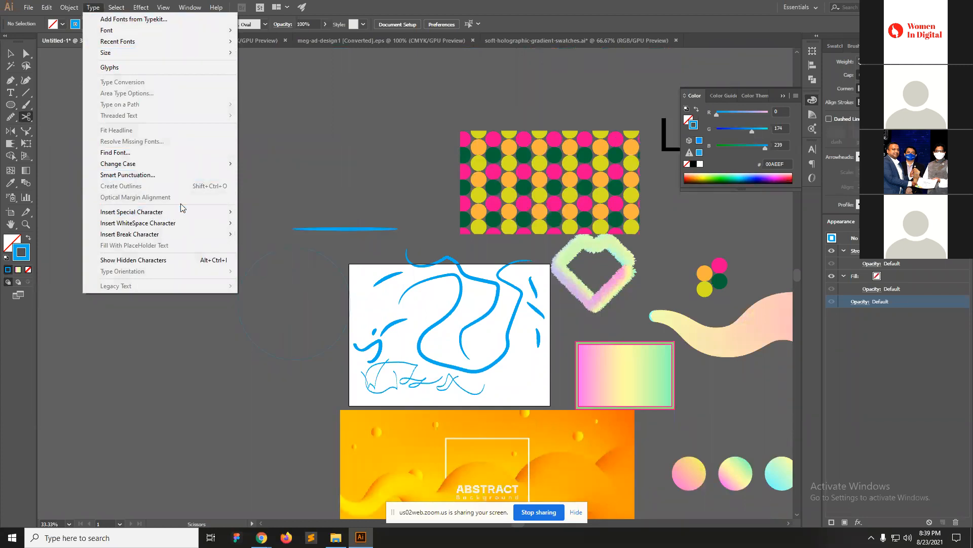
{"action": "left_click", "coordinate": [383, 184]}
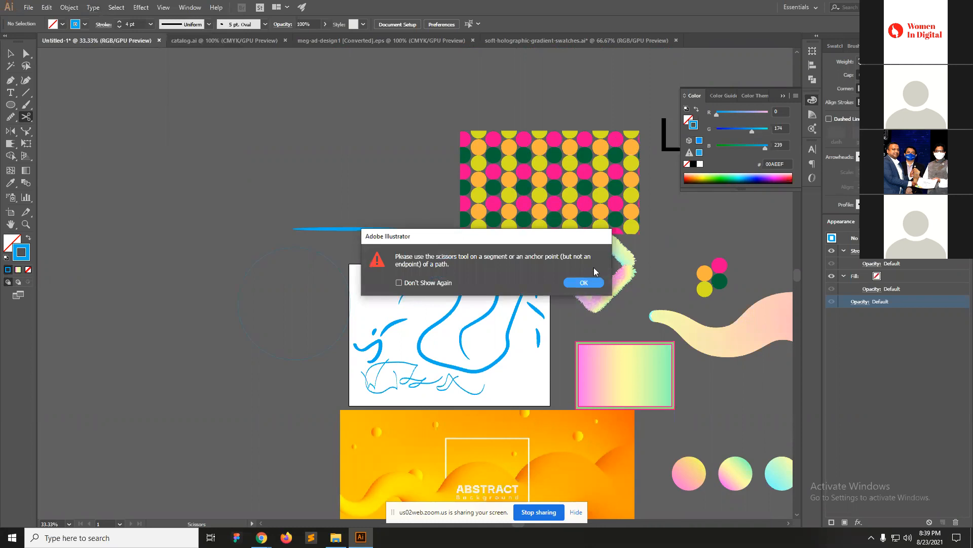
{"action": "left_click", "coordinate": [583, 282]}
Place the text "dfsgsdfgasdf sdafsadf sdafasdf sdfaad" along the circle beside the artboard with the Type on a Path tool.
{"action": "key", "text": "v"}
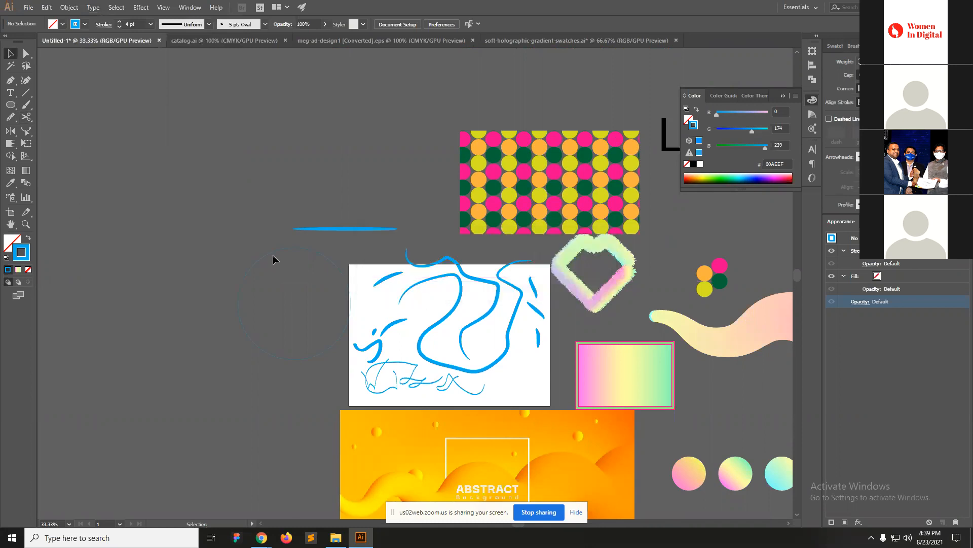
{"action": "left_click", "coordinate": [274, 254]}
{"action": "key", "text": "ctrl+equal"}
{"action": "left_click_drag", "start_coordinate": [463, 314], "coordinate": [333, 251]}
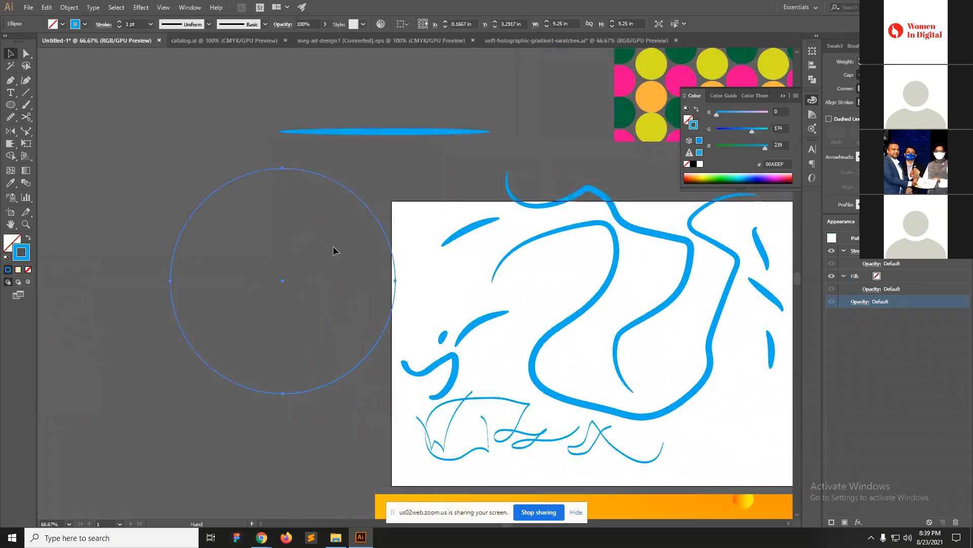
{"action": "left_click_drag", "start_coordinate": [10, 93], "coordinate": [33, 118]}
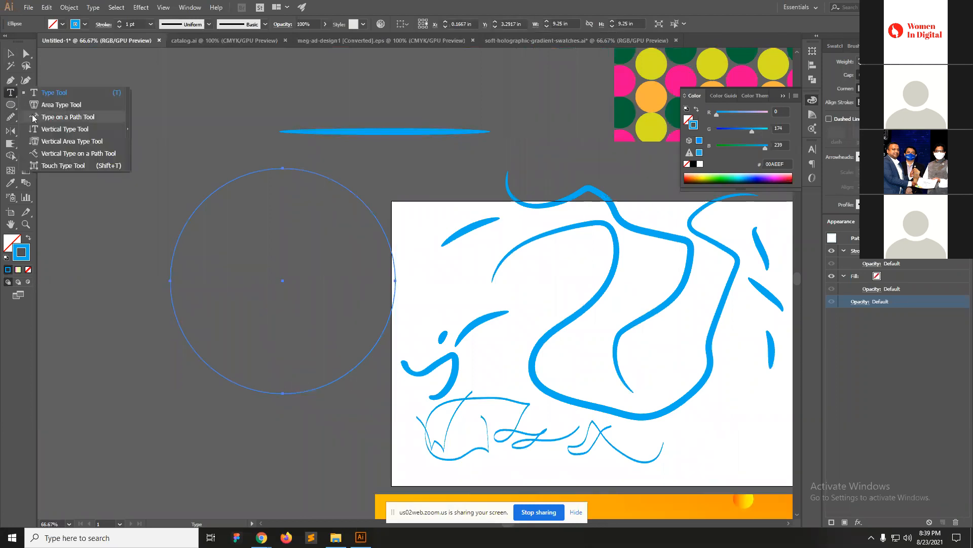
{"action": "left_click", "coordinate": [89, 121]}
{"action": "left_click", "coordinate": [284, 166]}
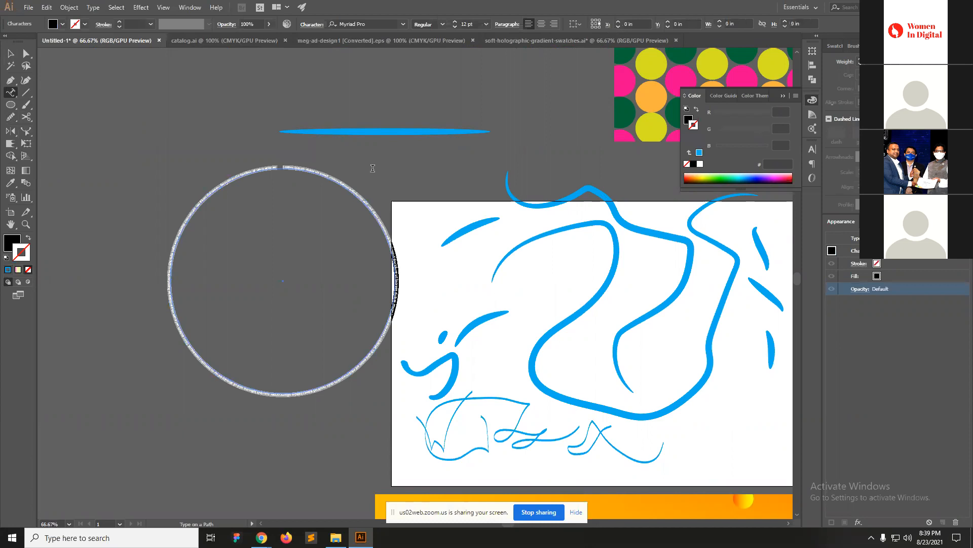
{"action": "left_click", "coordinate": [239, 219], "text": "ctrl"}
{"action": "left_click", "coordinate": [377, 255], "text": "ctrl"}
{"action": "left_click", "coordinate": [540, 282], "text": "ctrl"}
{"action": "key", "text": "BackSpace"}
{"action": "type", "text": "dfsgsdfgasdf sdafsadf sdafasdf sdfaad"}
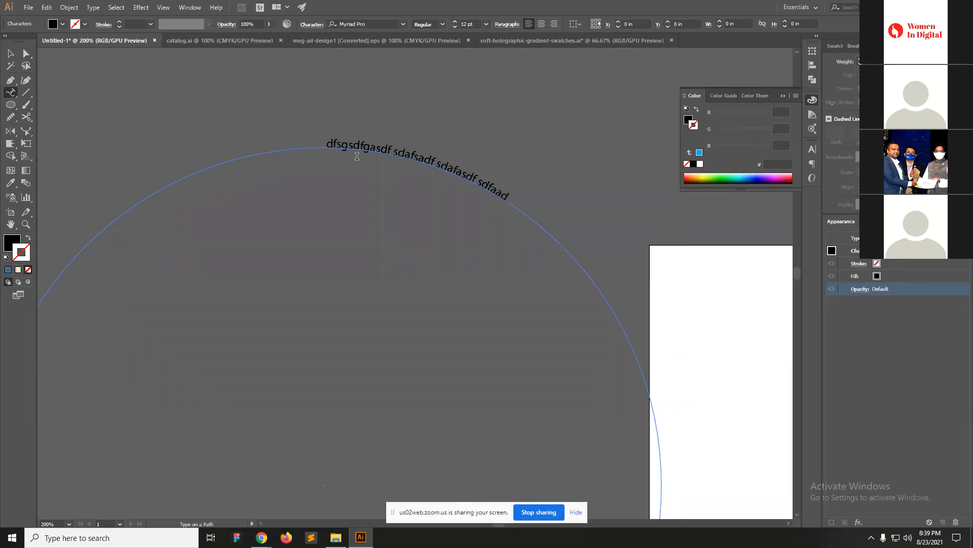
Shift the path text's end bracket to the circle's upper left and its start bracket to the upper right.
{"action": "left_click", "coordinate": [368, 196], "text": "ctrl"}
{"action": "left_click", "coordinate": [319, 205], "text": "ctrl+alt"}
{"action": "left_click", "coordinate": [466, 260], "text": "ctrl+alt"}
{"action": "left_click_drag", "start_coordinate": [490, 304], "coordinate": [500, 167]}
{"action": "left_click", "coordinate": [503, 120]}
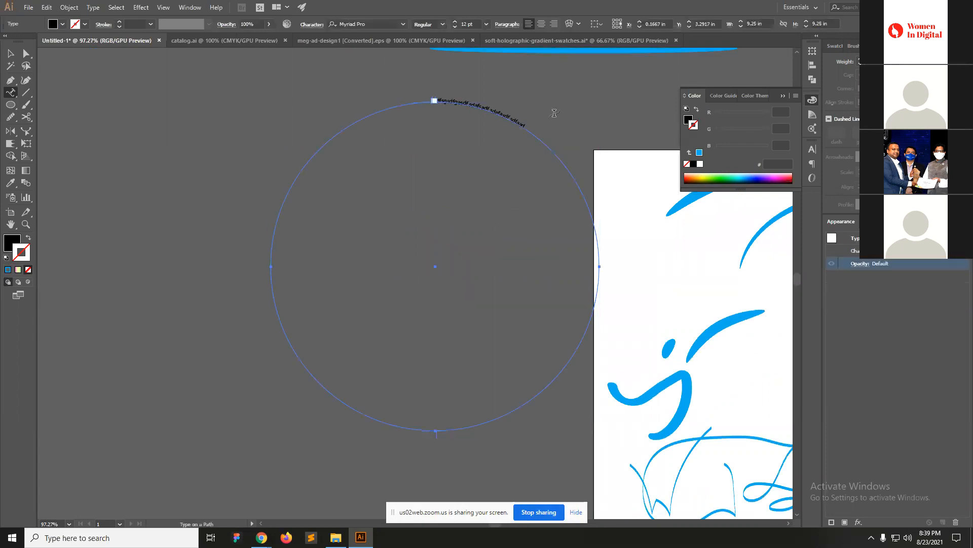
{"action": "left_click", "coordinate": [413, 147], "text": "ctrl"}
{"action": "left_click", "coordinate": [457, 269], "text": "ctrl"}
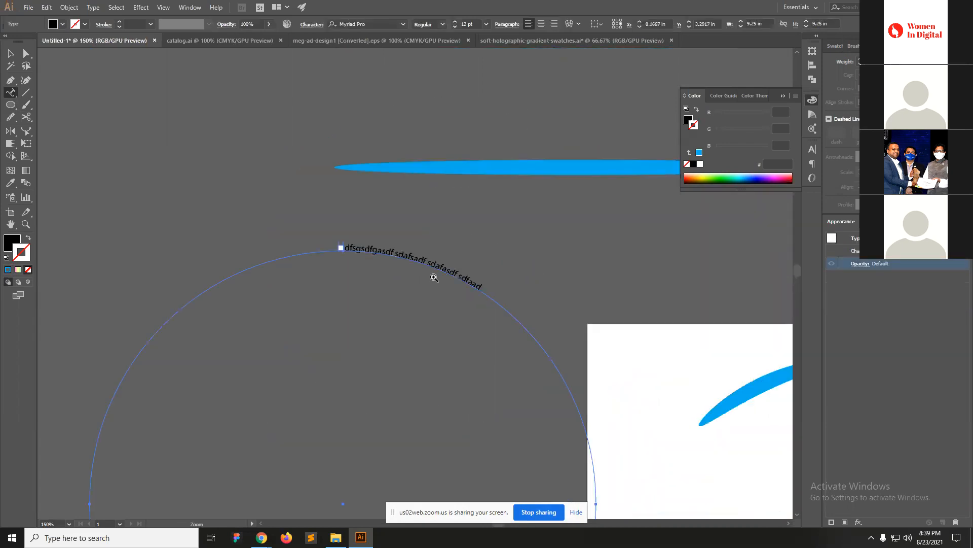
{"action": "left_click", "coordinate": [421, 279], "text": "ctrl"}
{"action": "left_click", "coordinate": [409, 282], "text": "ctrl"}
{"action": "key", "text": "ctrl"}
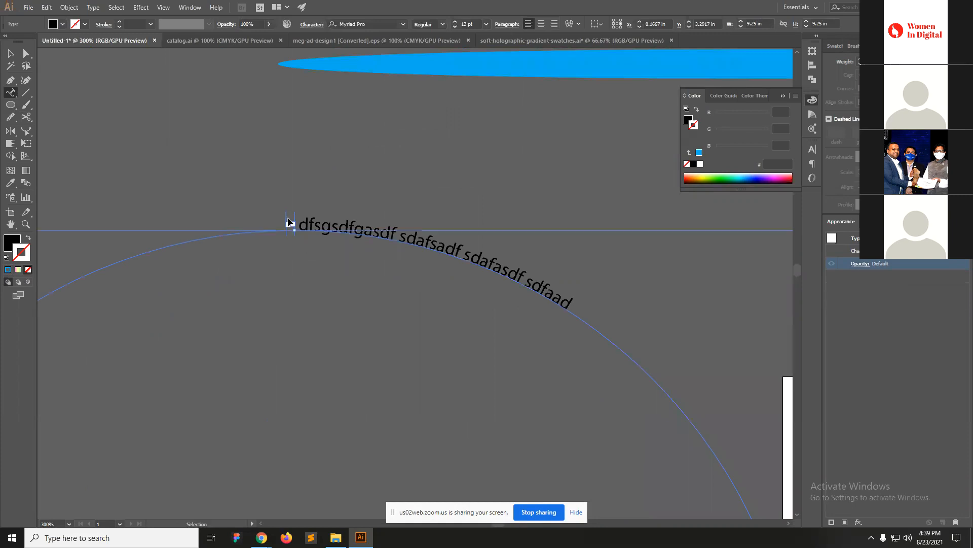
{"action": "left_click_drag", "start_coordinate": [287, 223], "coordinate": [132, 294]}
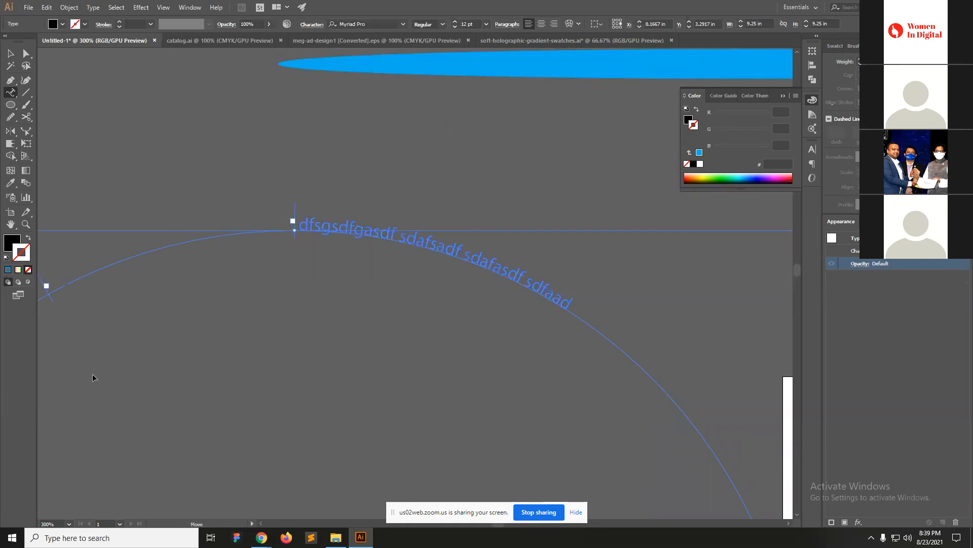
{"action": "left_click_drag", "start_coordinate": [93, 377], "coordinate": [87, 384]}
{"action": "left_click_drag", "start_coordinate": [296, 208], "coordinate": [713, 369]}
Bring the end bracket to the circle's leftmost point and the start bracket just above it.
{"action": "left_click", "coordinate": [647, 199], "text": "ctrl+alt"}
{"action": "left_click", "coordinate": [647, 199], "text": "ctrl+alt"}
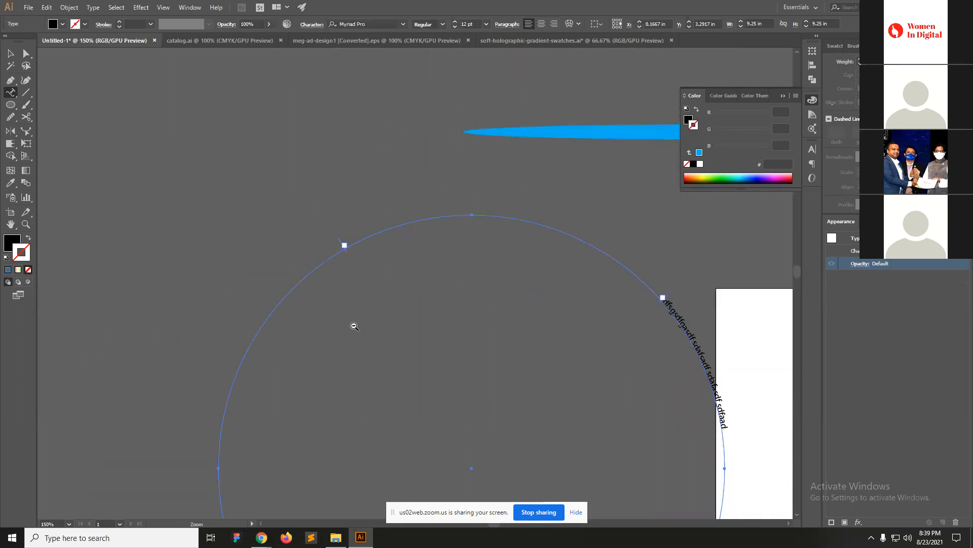
{"action": "left_click", "coordinate": [546, 198], "text": "ctrl+alt"}
{"action": "left_click", "coordinate": [429, 199], "text": "ctrl+alt"}
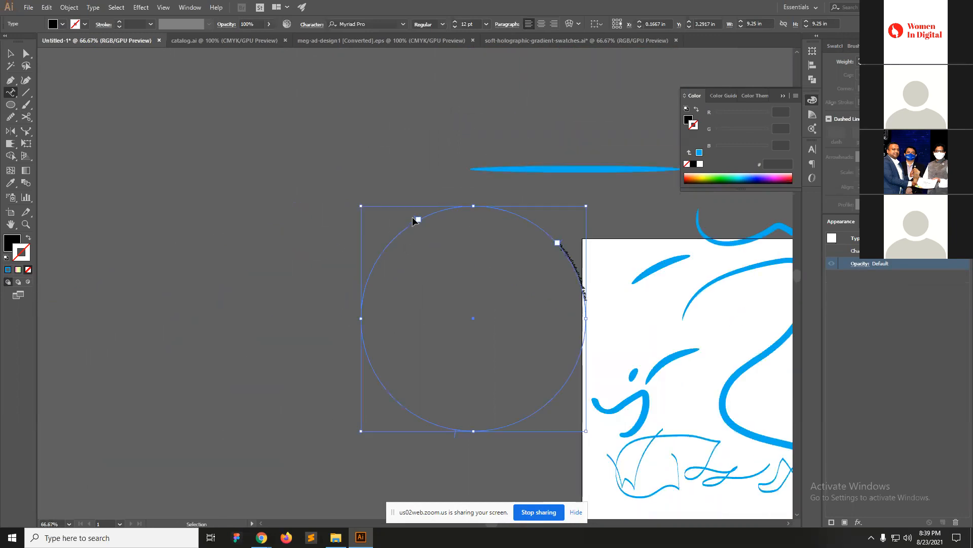
{"action": "left_click_drag", "start_coordinate": [416, 219], "coordinate": [361, 319]}
{"action": "left_click_drag", "start_coordinate": [562, 244], "coordinate": [359, 321]}
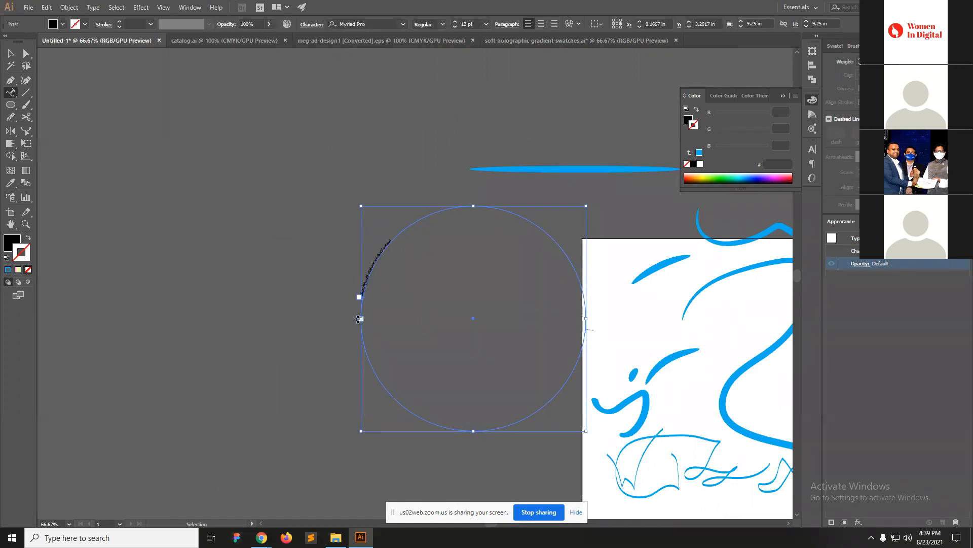
Set the path text's start at the circle's leftmost point and its end at the rightmost, and center-align the text.
{"action": "key", "text": "ctrl+="}
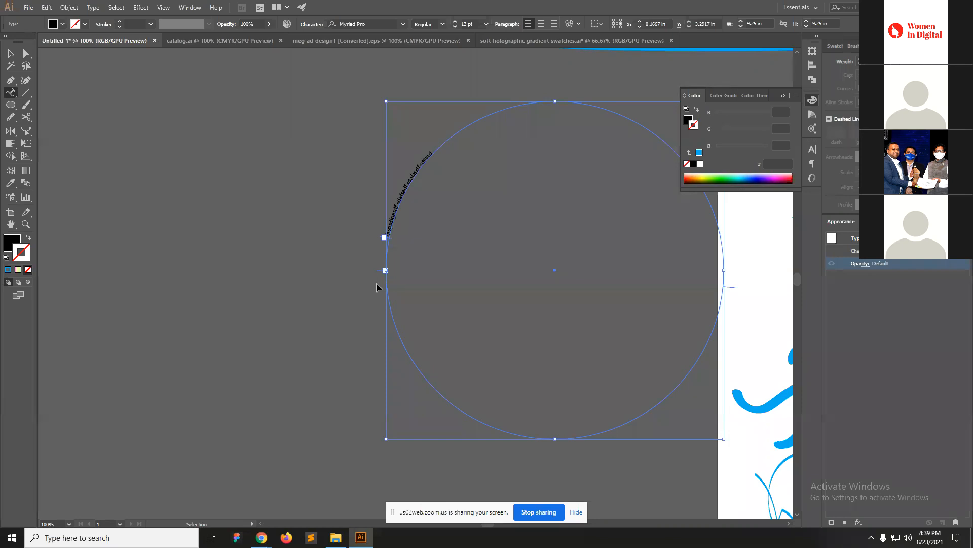
{"action": "left_click_drag", "start_coordinate": [380, 274], "coordinate": [725, 273]}
{"action": "key", "text": "ctrl+="}
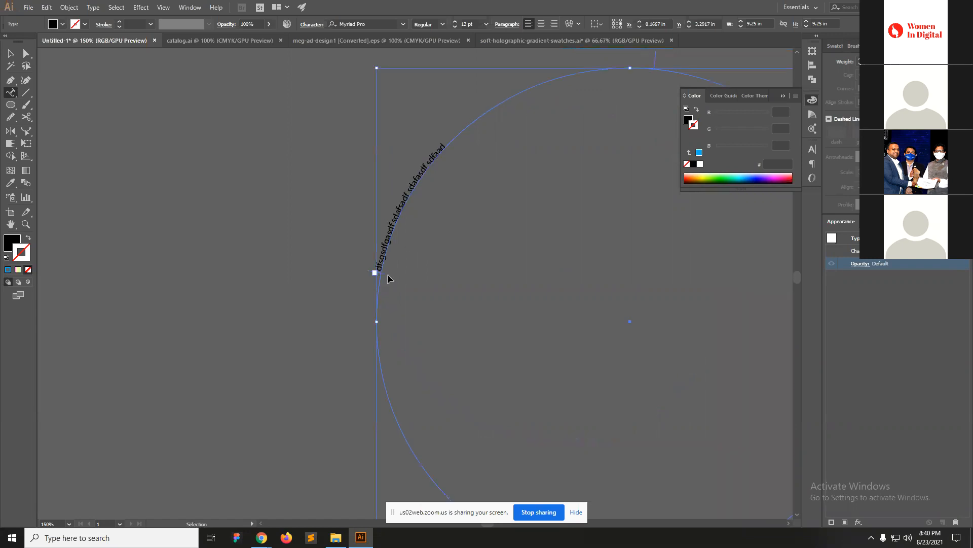
{"action": "left_click_drag", "start_coordinate": [385, 273], "coordinate": [382, 321]}
{"action": "scroll", "coordinate": [542, 276], "scroll_direction": "right", "scroll_amount": 3}
{"action": "scroll", "coordinate": [543, 277], "scroll_direction": "up", "scroll_amount": 1}
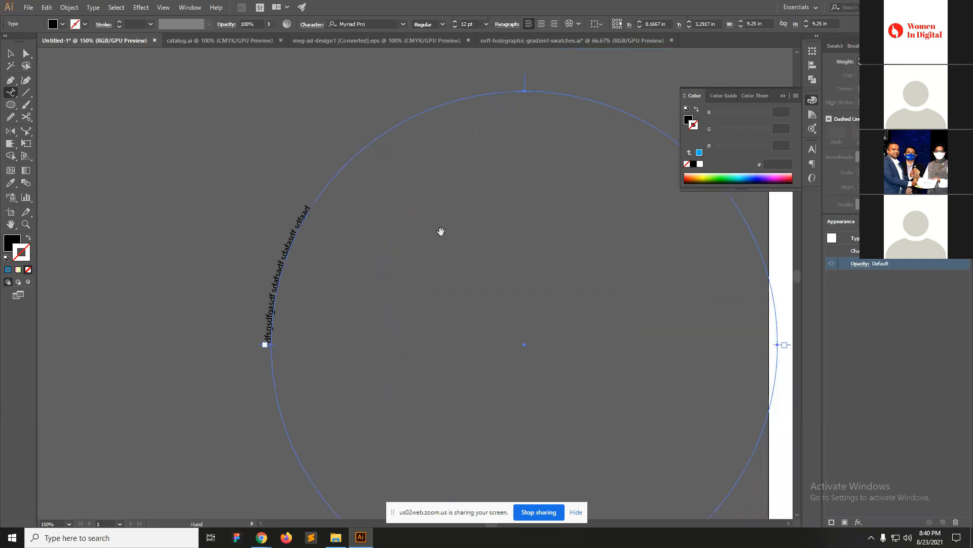
{"action": "left_click", "coordinate": [539, 25]}
Replace the placeholder text on the circle with "Women in digital".
{"action": "left_click", "coordinate": [541, 96]}
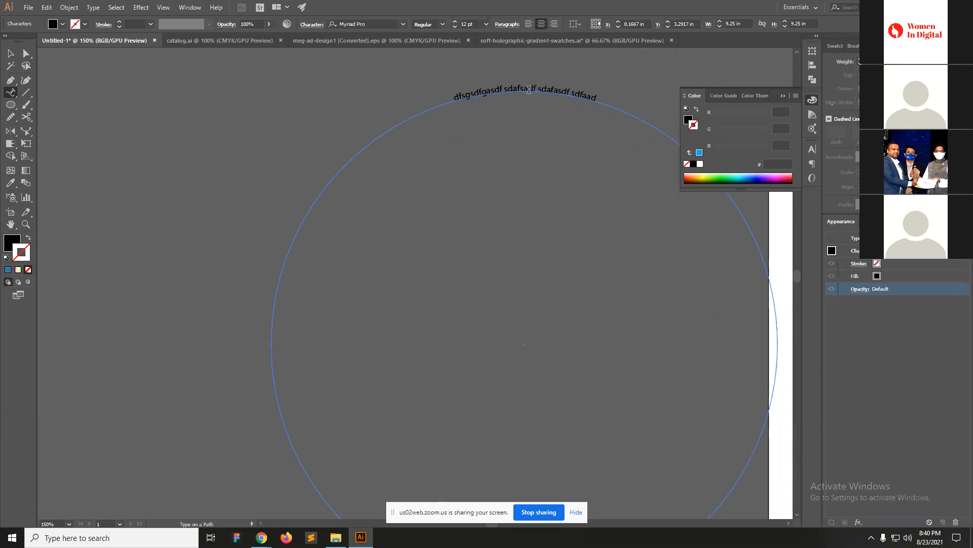
{"action": "key", "text": "ctrl+a"}
{"action": "type", "text": "Women"}
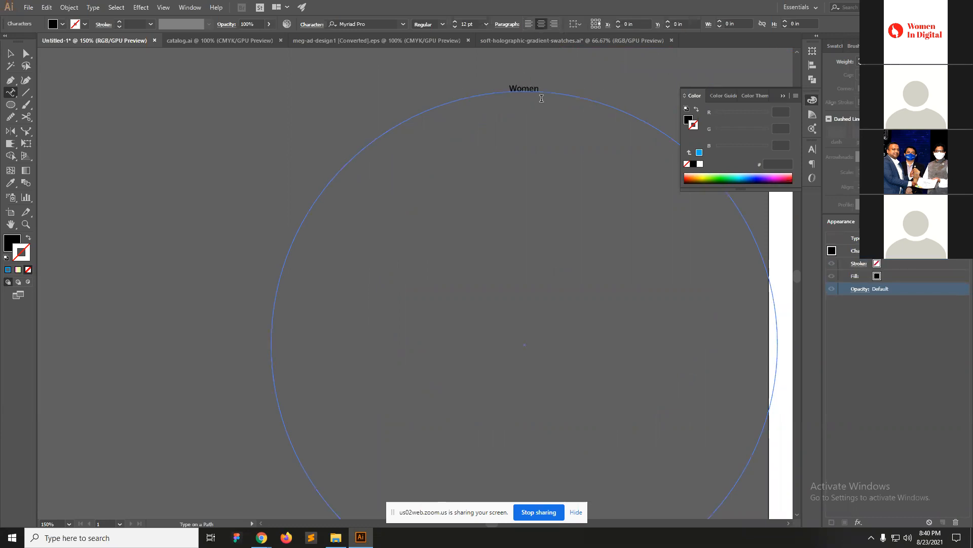
{"action": "type", "text": " in digital"}
{"action": "key", "text": "Escape"}
Enlarge the curved "Women in digital" text to 94 pt.
{"action": "key", "text": "ctrl+shift+period"}
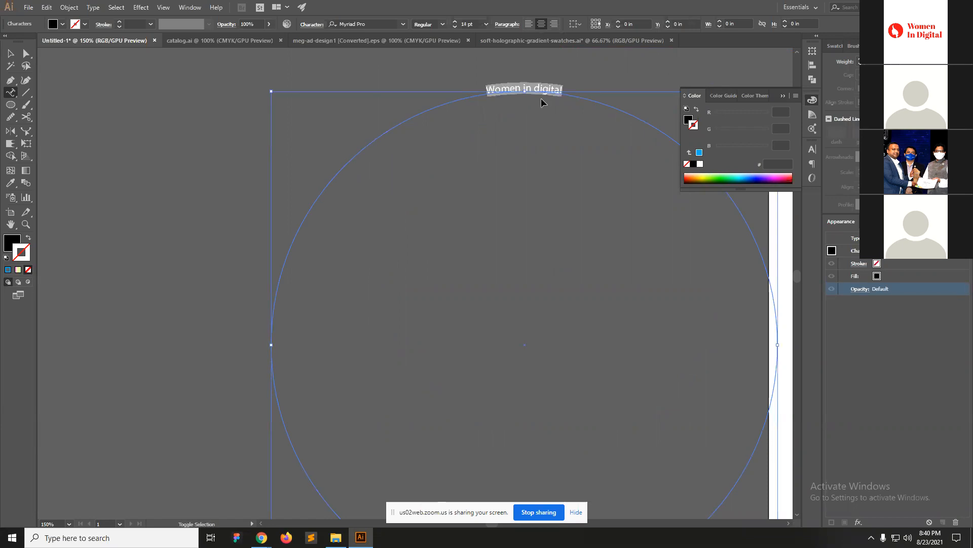
{"action": "key", "text": "ctrl+shift+period"}
{"action": "key", "text": "ctrl+shift+period"}
{"action": "key", "text": "ctrl+shift+period"}
{"action": "key", "text": "ctrl+shift+period"}
{"action": "key", "text": "ctrl+shift+period"}
{"action": "key", "text": "ctrl+shift+period"}
{"action": "key", "text": "ctrl+shift+period"}
{"action": "key", "text": "ctrl+shift+period"}
{"action": "key", "text": "ctrl+shift+period"}
{"action": "key", "text": "ctrl+shift+period"}
{"action": "key", "text": "ctrl+shift+period"}
{"action": "key", "text": "ctrl+shift+period"}
{"action": "key", "text": "ctrl+shift+period"}
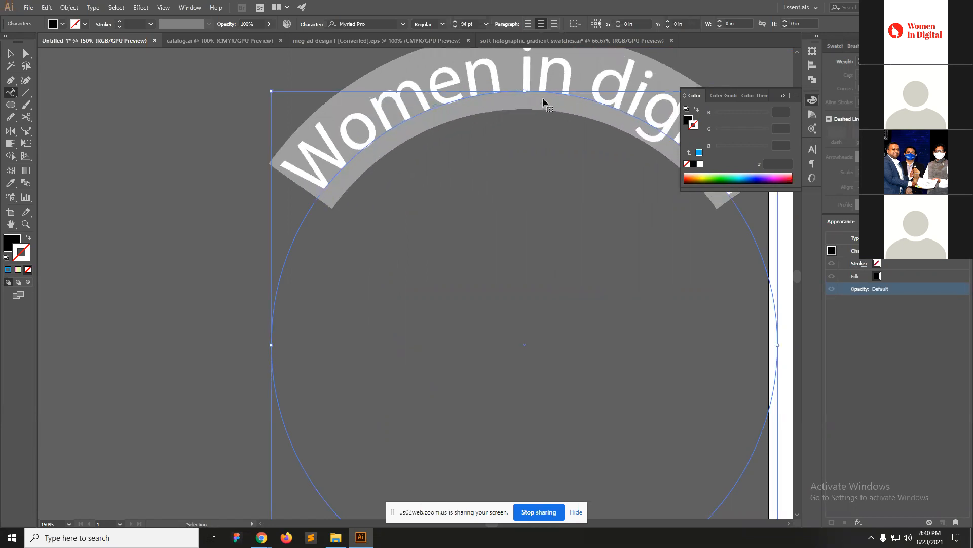
Move the curved text with its circle left, away from the artboard, to an X position of about -3.71 in.
{"action": "left_click", "coordinate": [489, 198], "text": "ctrl"}
{"action": "left_click", "coordinate": [489, 197], "text": "ctrl+alt"}
{"action": "left_click", "coordinate": [505, 226], "text": "ctrl+alt"}
{"action": "left_click_drag", "start_coordinate": [489, 287], "coordinate": [478, 180]}
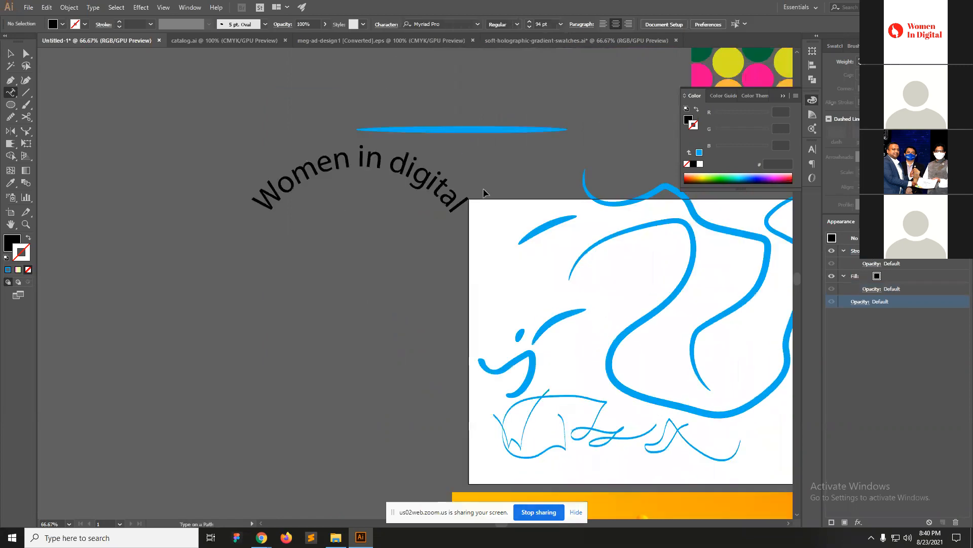
{"action": "key", "text": "v"}
{"action": "left_click_drag", "start_coordinate": [399, 170], "coordinate": [306, 173]}
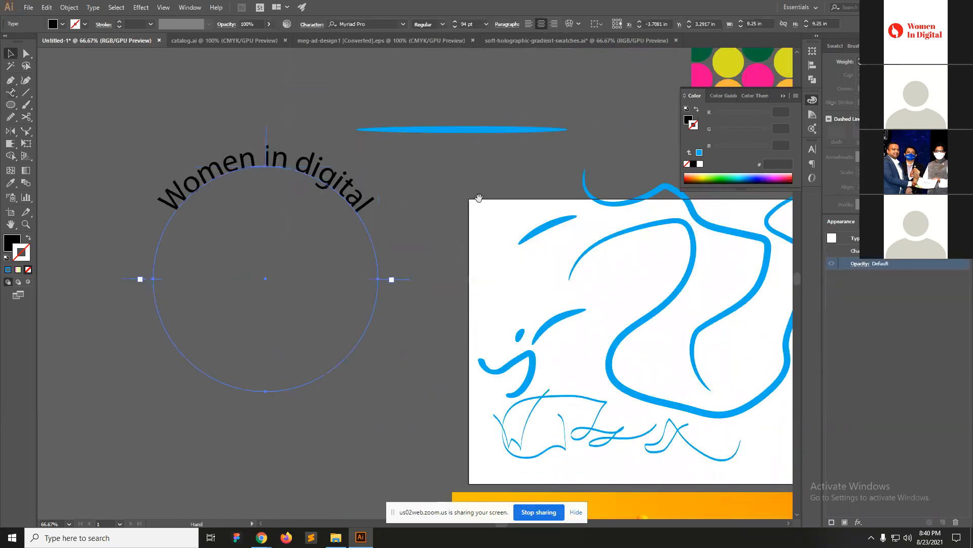
Draw an S-shaped Pen curve about 11 in wide below the circular text, with no fill and a black stroke.
{"action": "scroll", "coordinate": [510, 176], "scroll_direction": "down", "scroll_amount": 3}
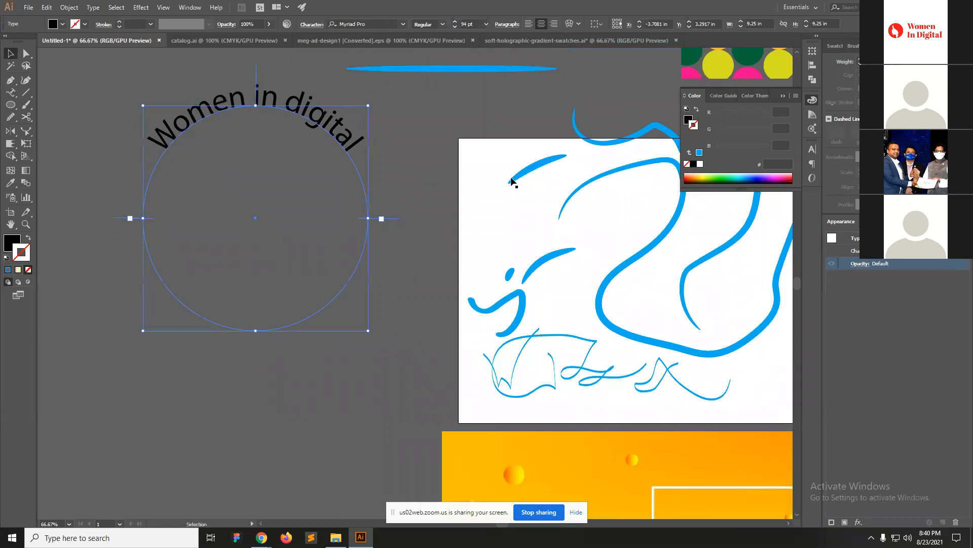
{"action": "left_click", "coordinate": [28, 94]}
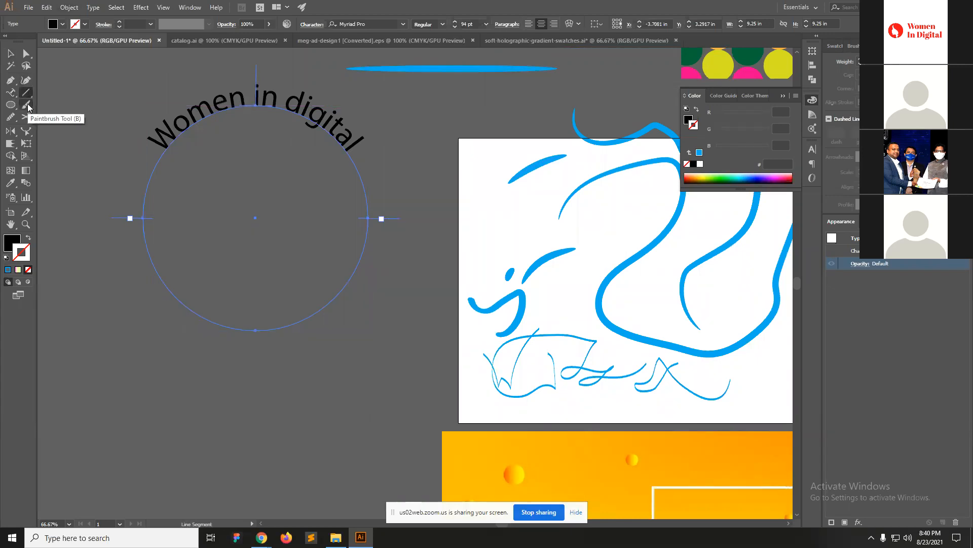
{"action": "left_click", "coordinate": [10, 80]}
{"action": "left_click", "coordinate": [281, 218]}
{"action": "left_click_drag", "start_coordinate": [417, 263], "coordinate": [485, 378]}
{"action": "left_click", "coordinate": [549, 228]}
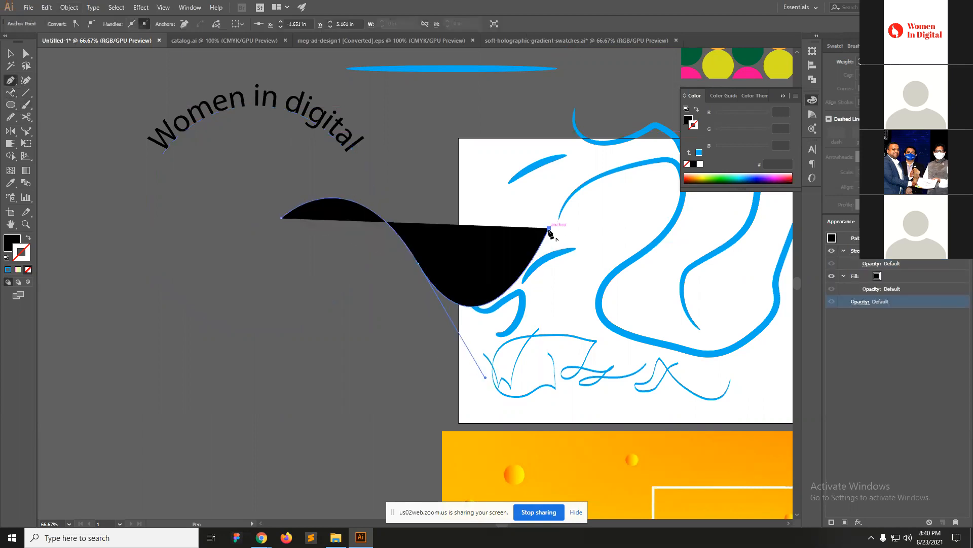
{"action": "key", "text": "v"}
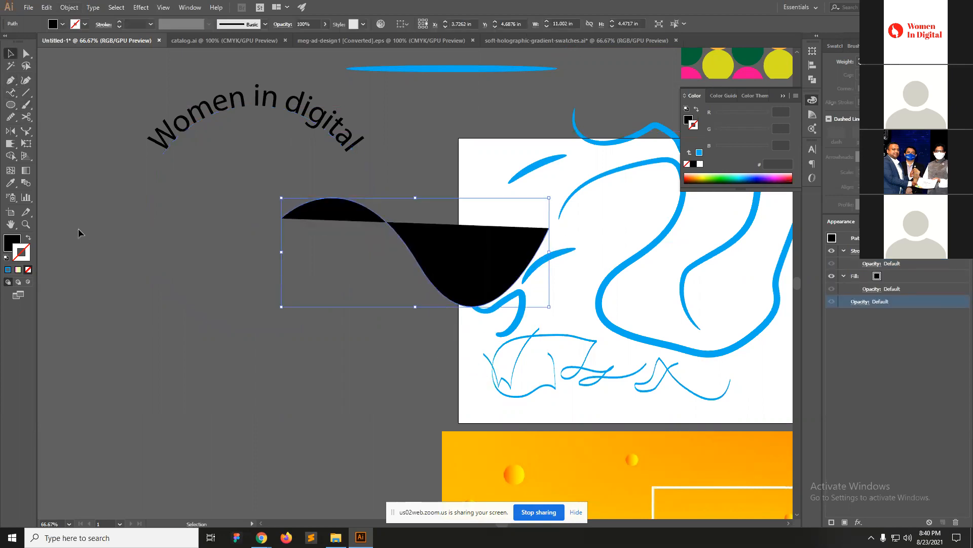
{"action": "left_click", "coordinate": [28, 238]}
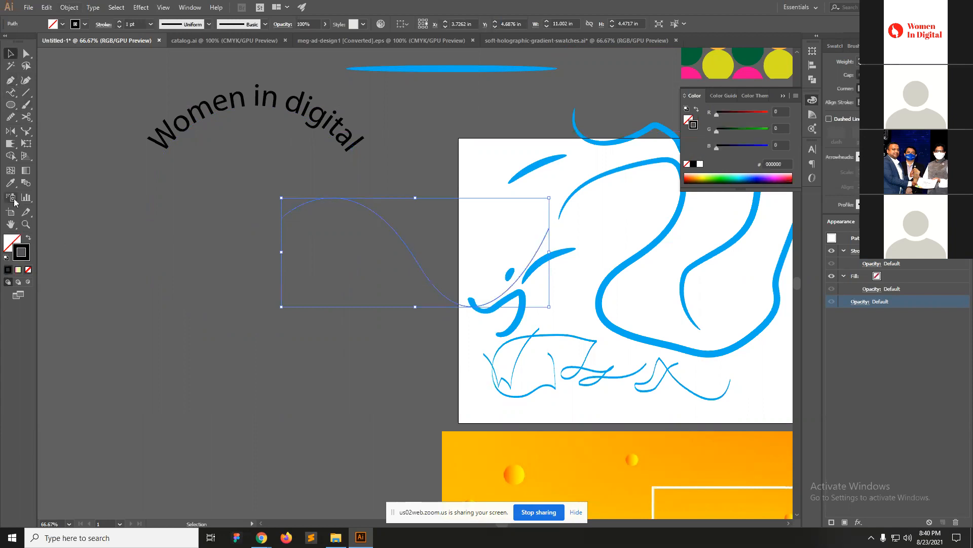
Place placeholder type along the S-shaped curve and move it left, clear of the artboard.
{"action": "left_click", "coordinate": [11, 97]}
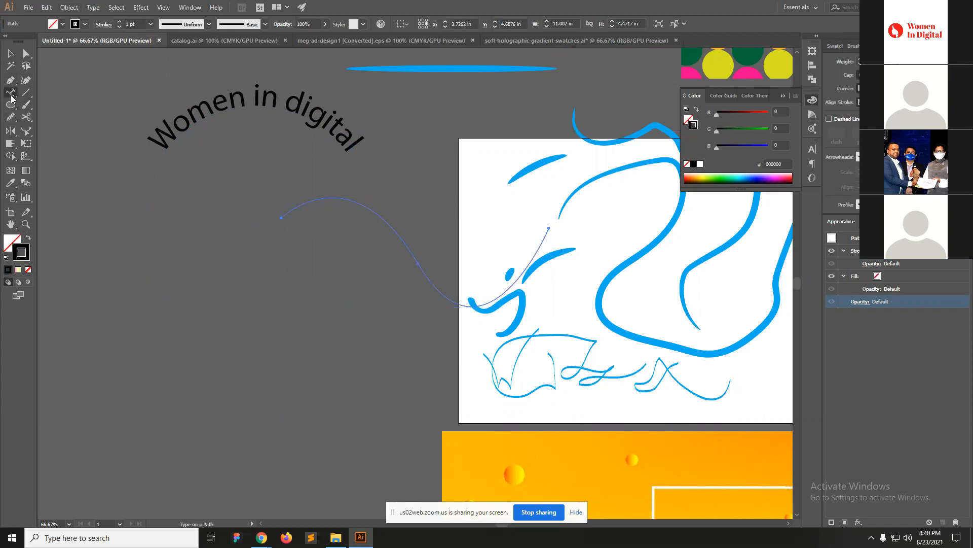
{"action": "left_click", "coordinate": [290, 211]}
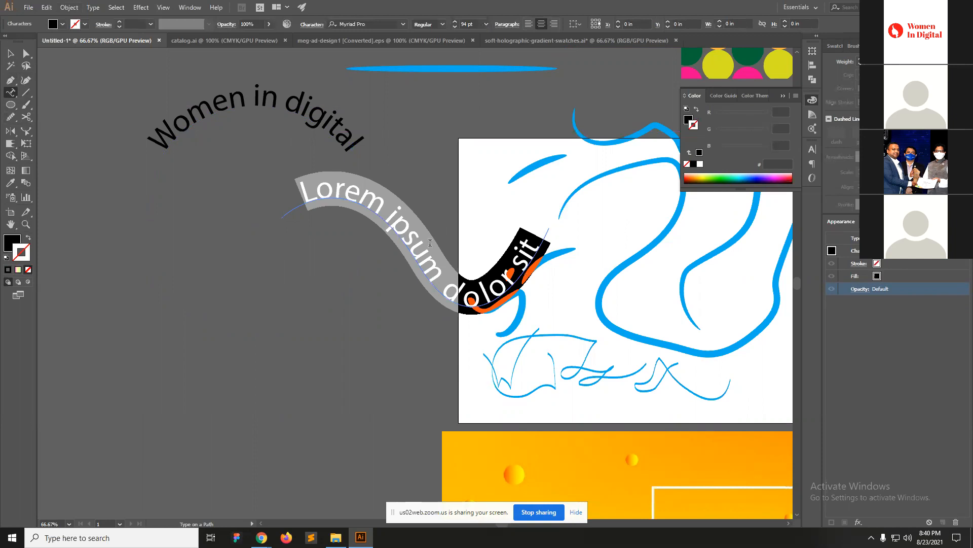
{"action": "left_click_drag", "start_coordinate": [430, 243], "coordinate": [283, 276]}
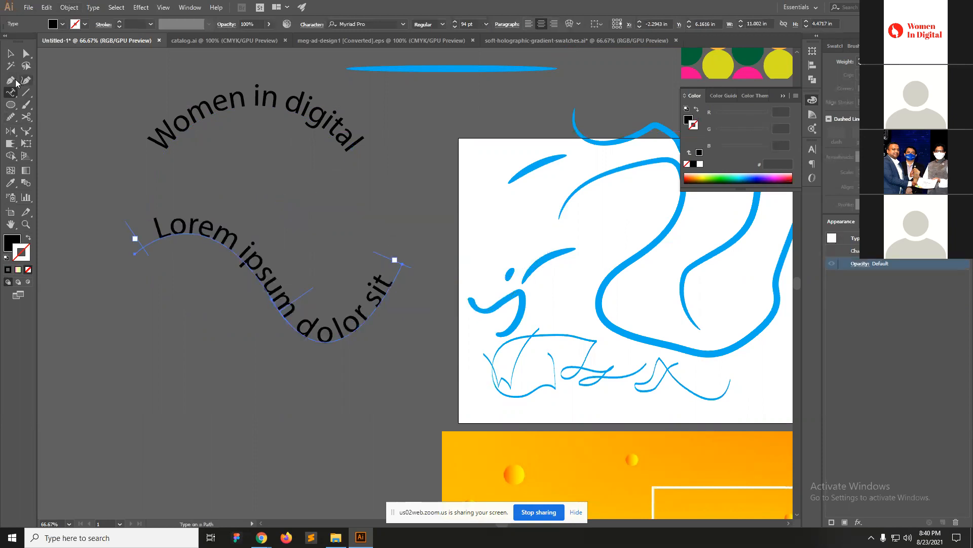
Reshape the wavy text's path by moving its left end, middle anchor and direction handle.
{"action": "left_click", "coordinate": [26, 53]}
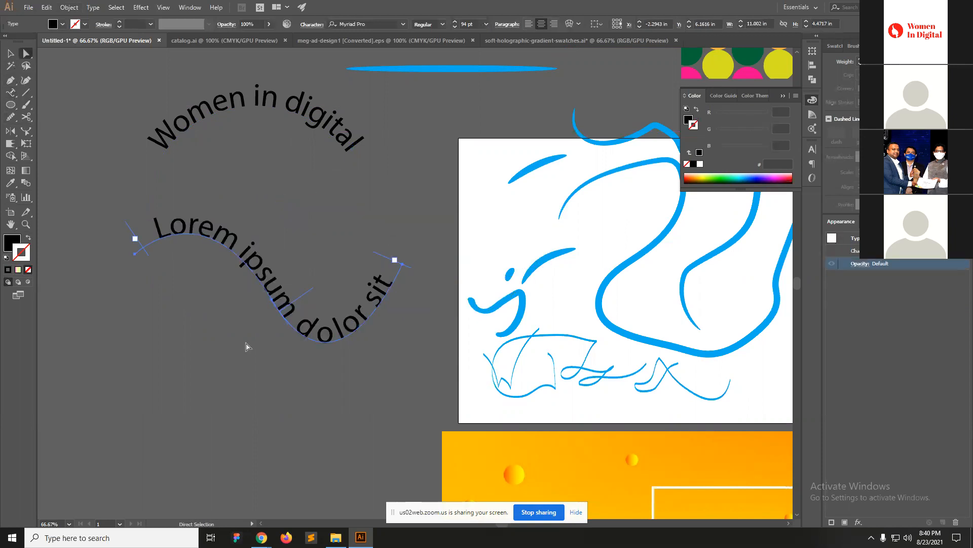
{"action": "left_click", "coordinate": [246, 347]}
{"action": "left_click", "coordinate": [196, 239]}
{"action": "left_click", "coordinate": [10, 53]}
{"action": "left_click", "coordinate": [10, 80]}
{"action": "key", "text": "ctrl"}
{"action": "left_click_drag", "start_coordinate": [136, 259], "coordinate": [137, 279]}
{"action": "left_click", "coordinate": [135, 275]}
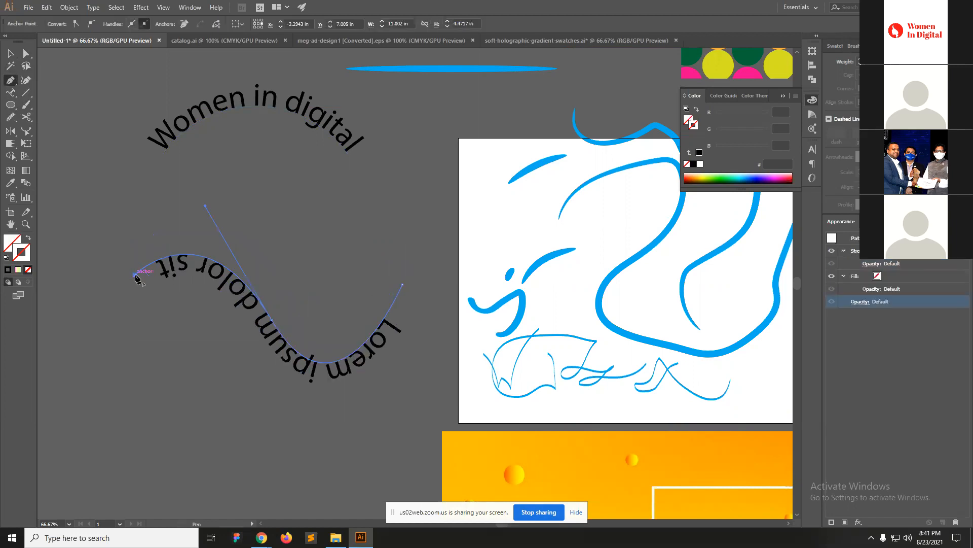
{"action": "left_click_drag", "start_coordinate": [273, 322], "coordinate": [290, 244]}
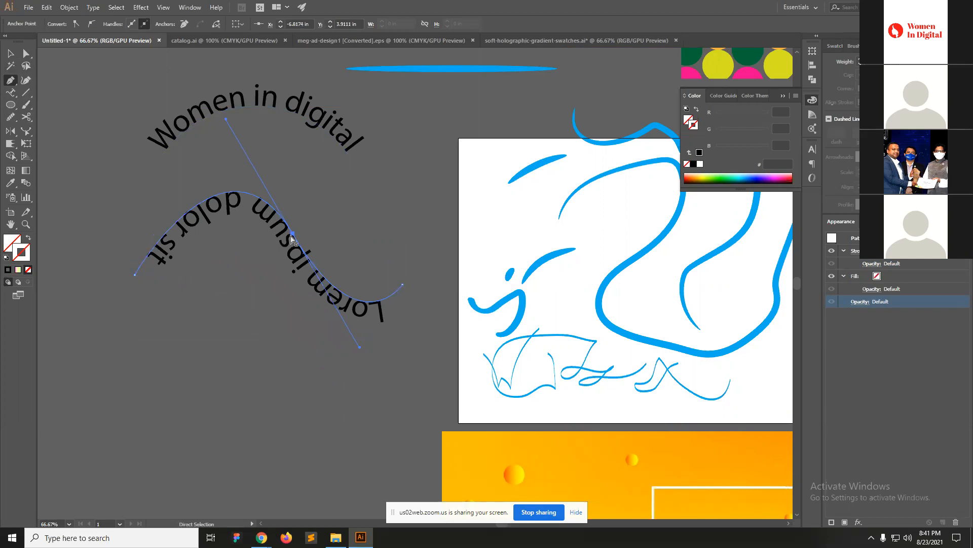
{"action": "left_click_drag", "start_coordinate": [360, 349], "coordinate": [230, 366]}
{"action": "left_click_drag", "start_coordinate": [292, 233], "coordinate": [349, 256]}
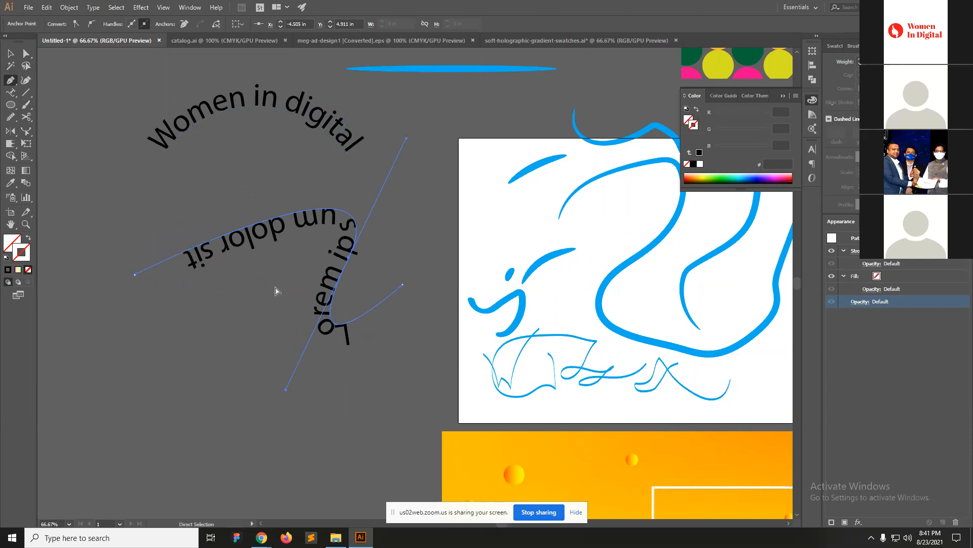
Delete the wavy placeholder text and the curved "Women in digital" text with its circle.
{"action": "left_click", "coordinate": [411, 246]}
{"action": "key", "text": "v"}
{"action": "left_click", "coordinate": [347, 267]}
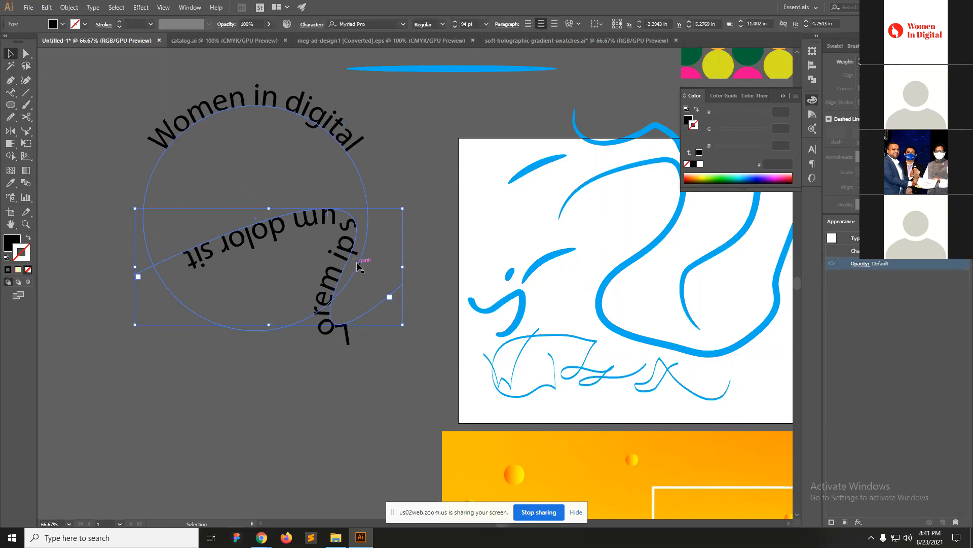
{"action": "key", "text": "Delete"}
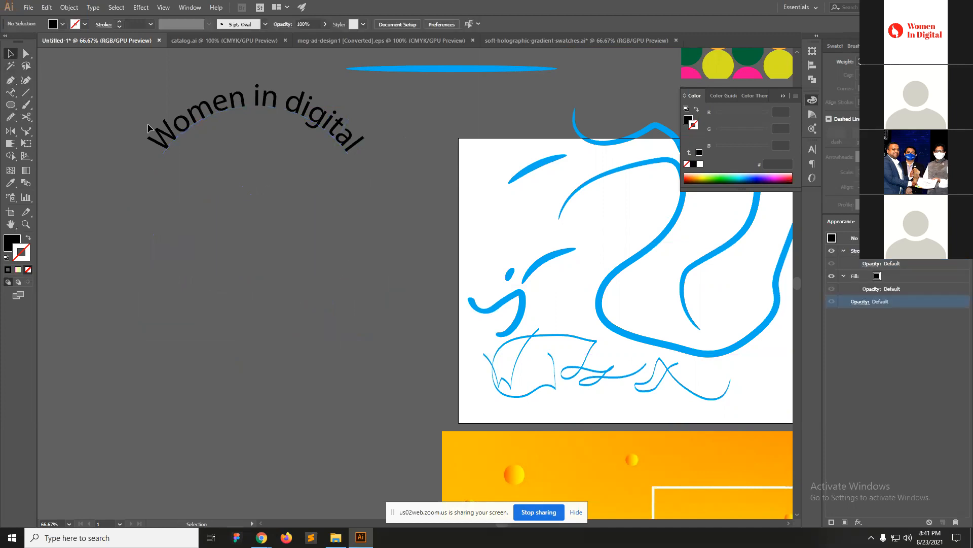
{"action": "left_click", "coordinate": [344, 148]}
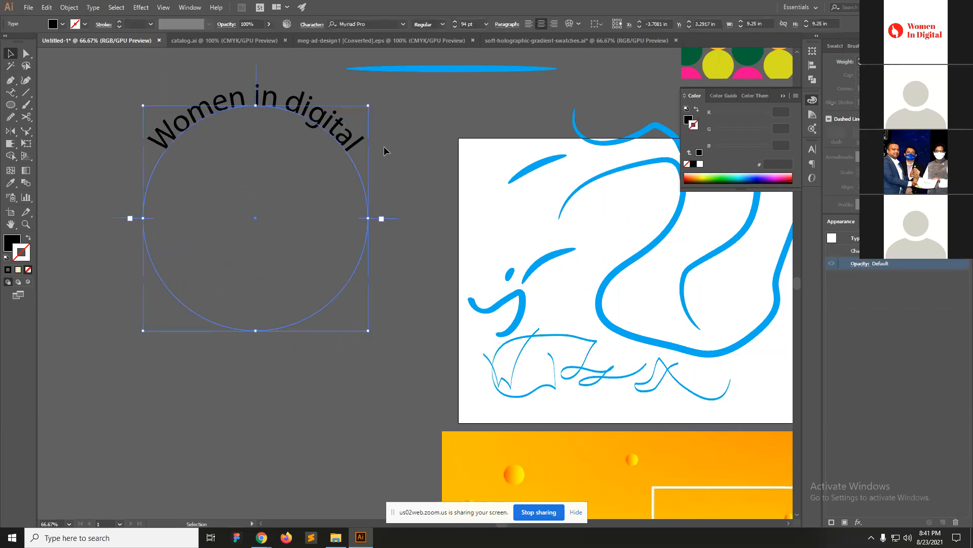
{"action": "key", "text": "Delete"}
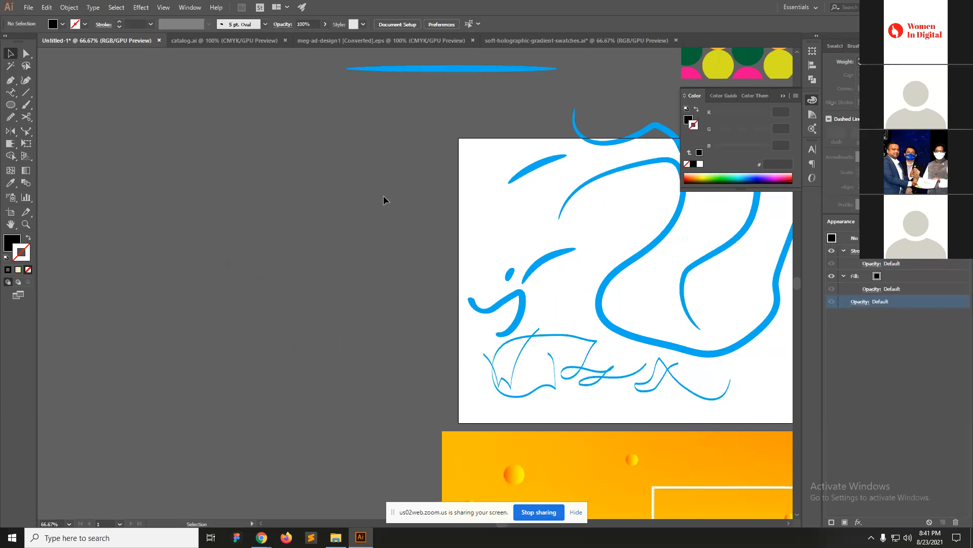
Draw a black-filled circle about 7.54 in in diameter left of the artboard.
{"action": "left_click", "coordinate": [11, 105]}
{"action": "left_click_drag", "start_coordinate": [223, 176], "coordinate": [406, 359]}
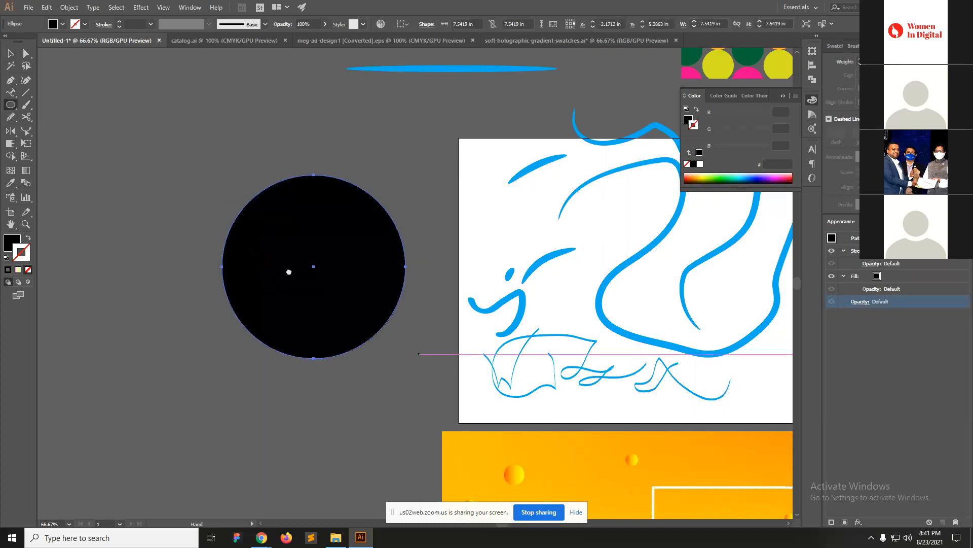
{"action": "left_click_drag", "start_coordinate": [289, 272], "coordinate": [384, 297]}
Add the point text "Circle" above and to the left of the black circle.
{"action": "key", "text": "t"}
{"action": "left_click", "coordinate": [242, 153]}
{"action": "type", "text": "Circlke"}
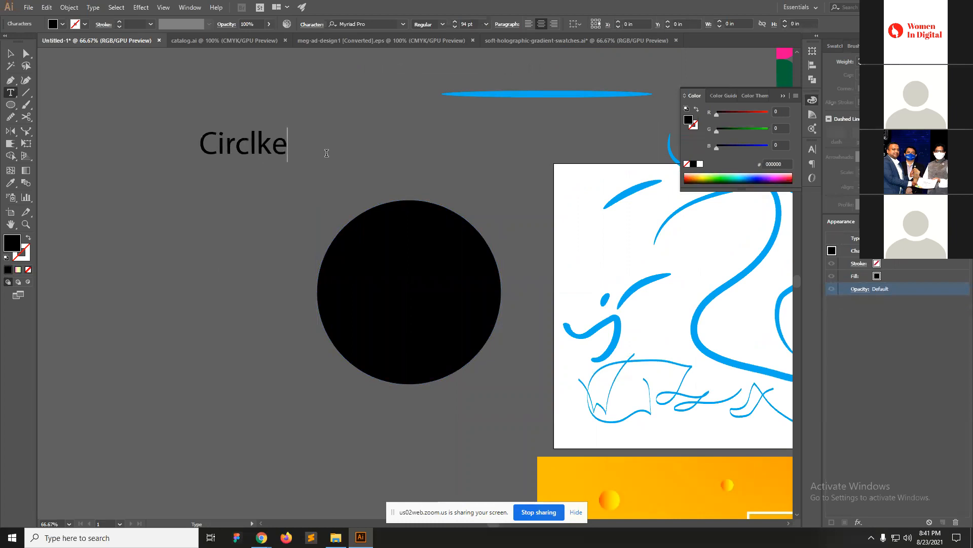
{"action": "key", "text": "BackSpace"}
{"action": "key", "text": "BackSpace"}
{"action": "type", "text": "e"}
{"action": "key", "text": "Escape"}
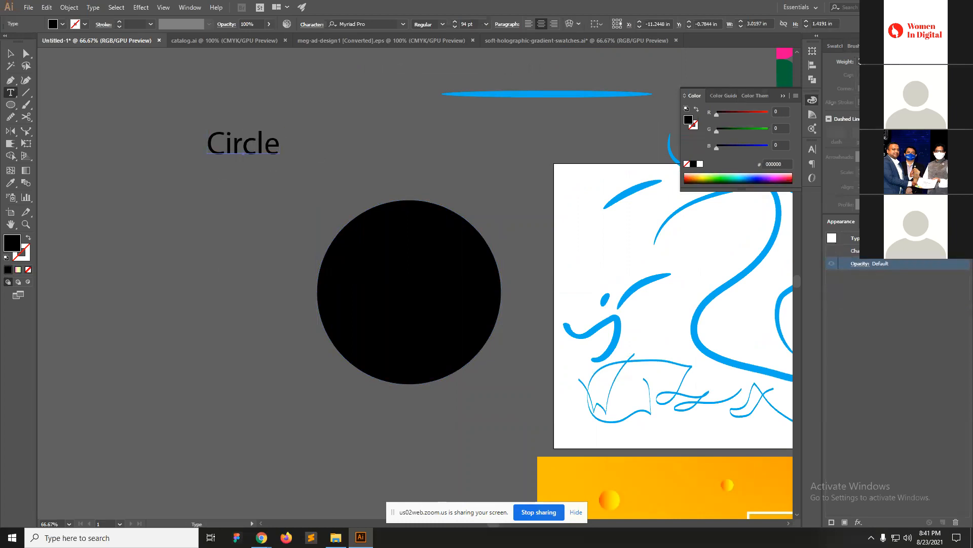
Set the "Circle" text in All Caps with the Rockwell Extra Bold font.
{"action": "left_click", "coordinate": [813, 149]}
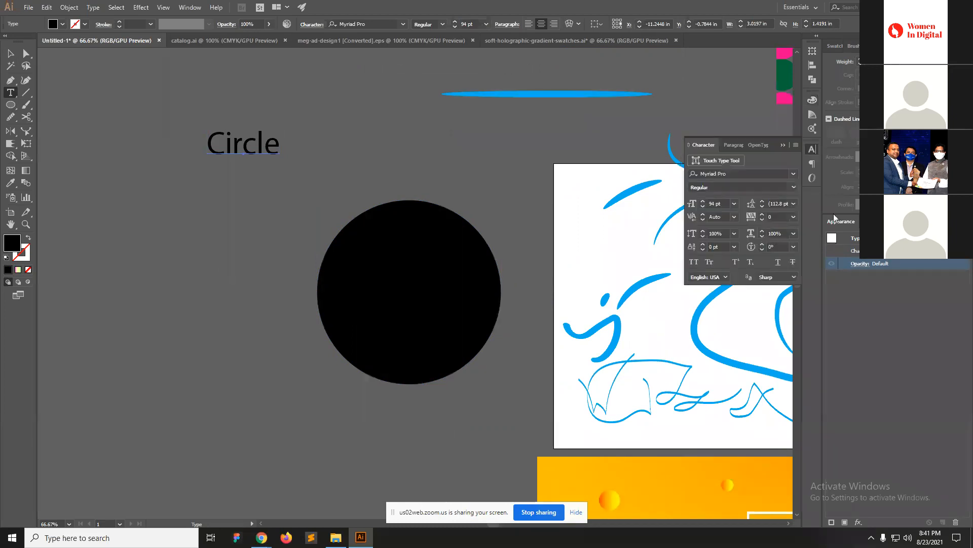
{"action": "left_click", "coordinate": [694, 262]}
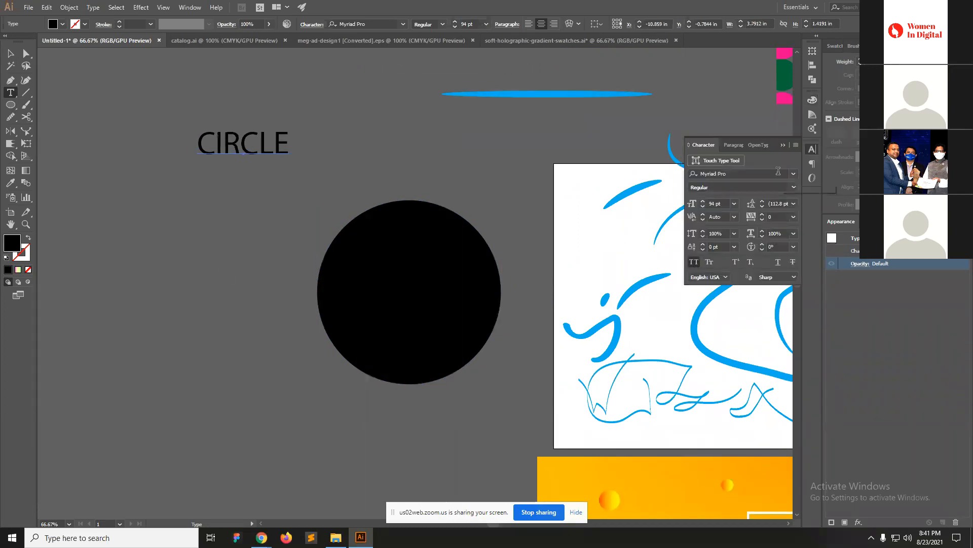
{"action": "left_click", "coordinate": [794, 174]}
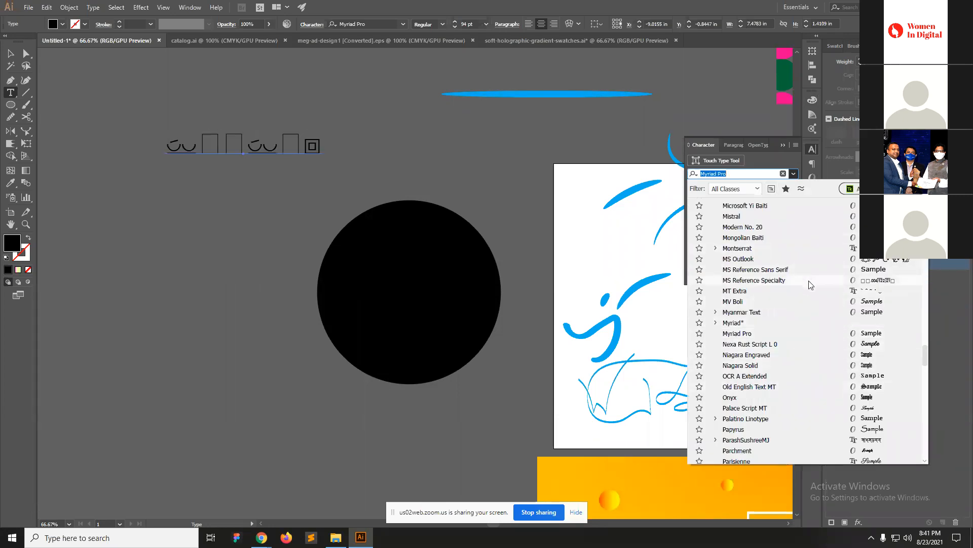
{"action": "scroll", "coordinate": [806, 284], "scroll_direction": "down", "scroll_amount": 6}
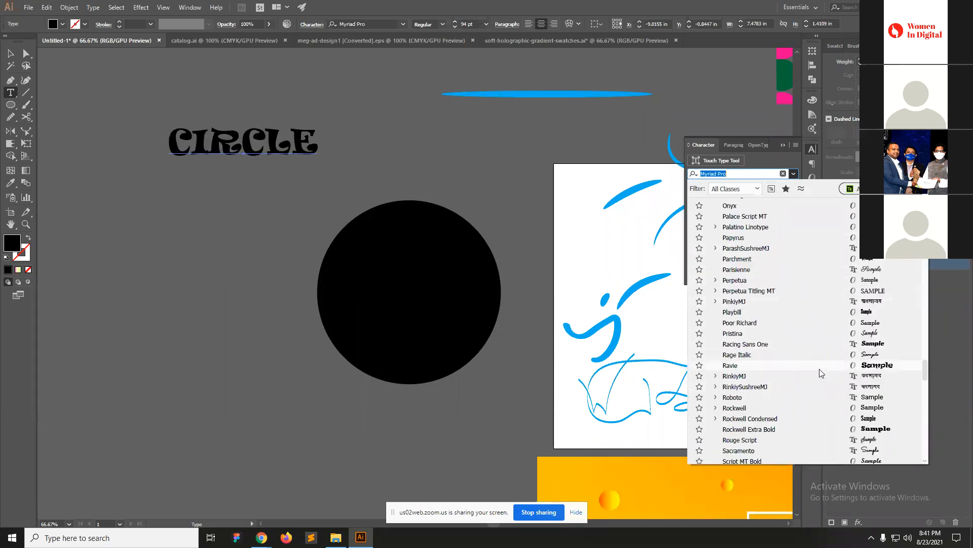
{"action": "left_click", "coordinate": [811, 429]}
{"action": "left_click", "coordinate": [10, 53]}
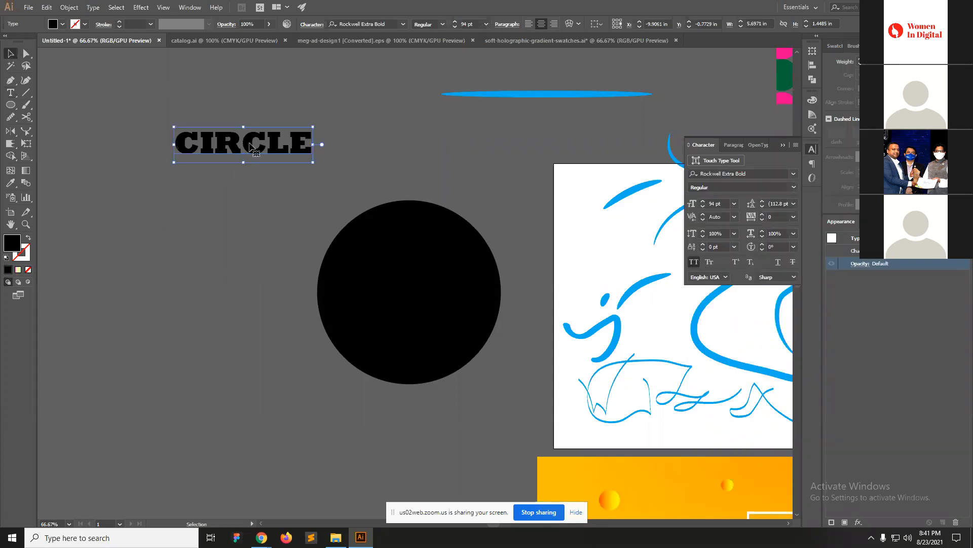
Extend the text to three lines by adding "ROUND" above and "TEST" below "CIRCLE".
{"action": "double_click", "coordinate": [253, 147]}
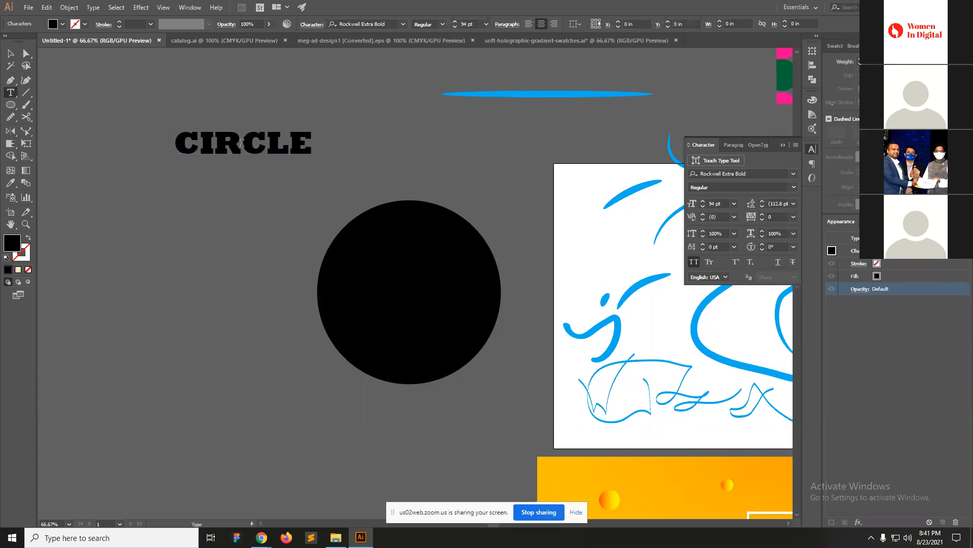
{"action": "key", "text": "ctrl+a"}
{"action": "key", "text": "Right"}
{"action": "type", "text": "ROU"}
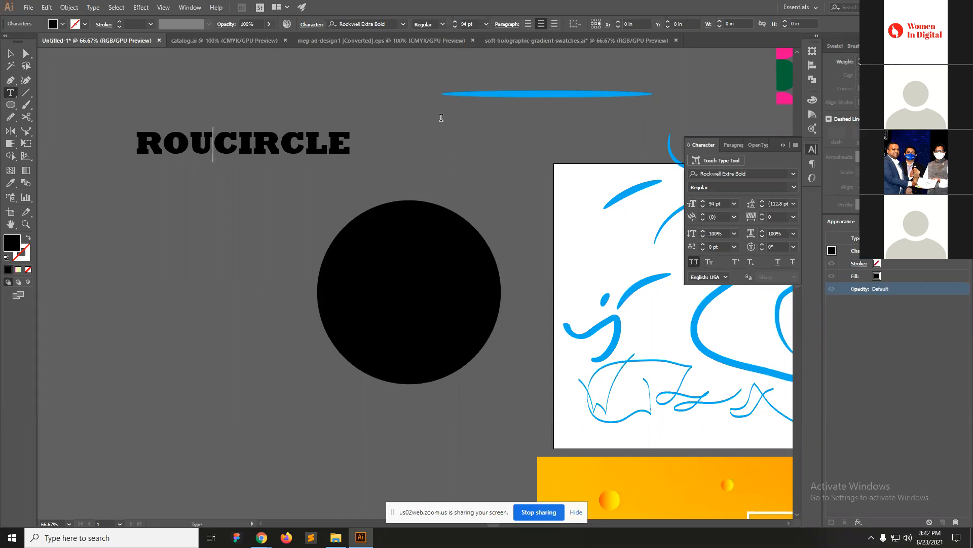
{"action": "type", "text": "ND"}
{"action": "key", "text": "Return"}
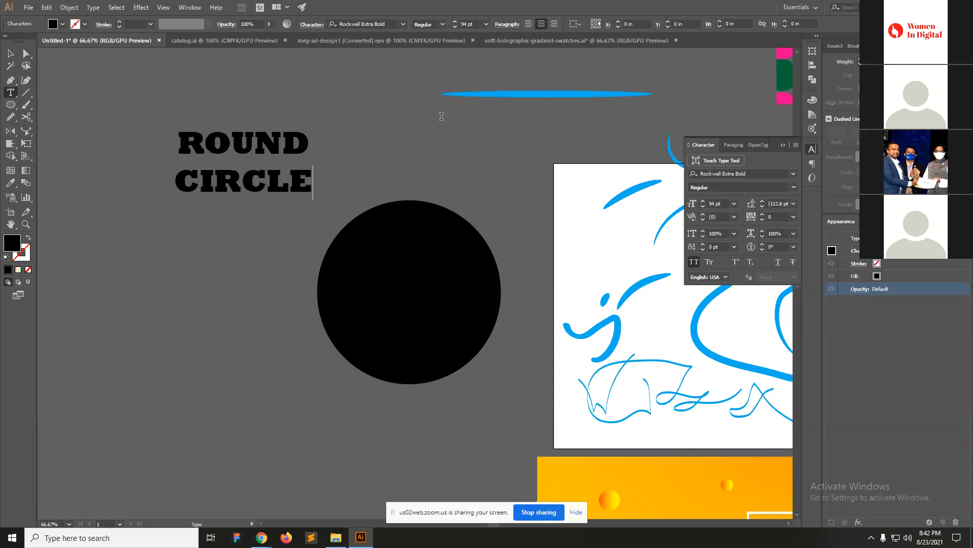
{"action": "key", "text": "Return"}
{"action": "type", "text": "TEST"}
{"action": "key", "text": "Escape"}
{"action": "key", "text": "v"}
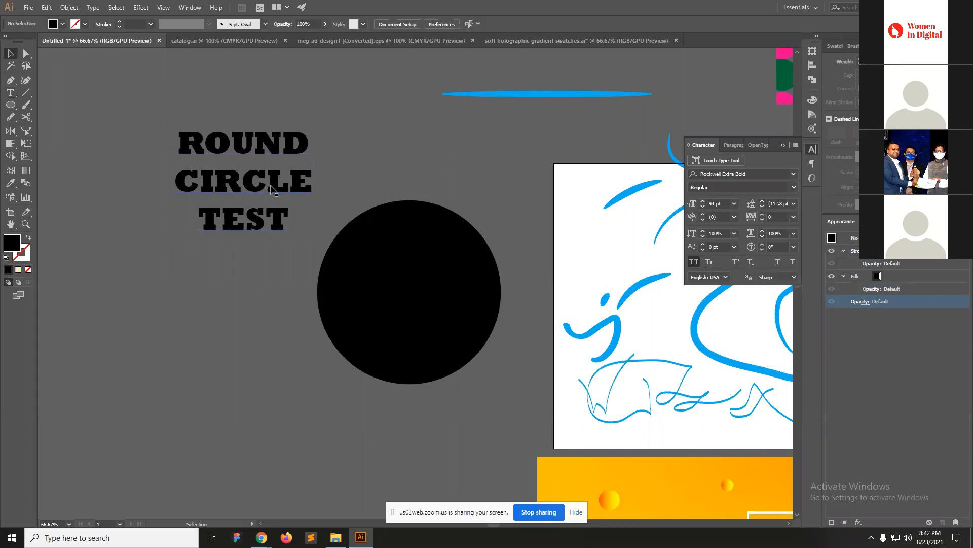
Draw a wavy Pen path about 9.1 in wide across the circle's upper part, with no fill and a black stroke.
{"action": "left_click", "coordinate": [366, 307], "text": "ctrl"}
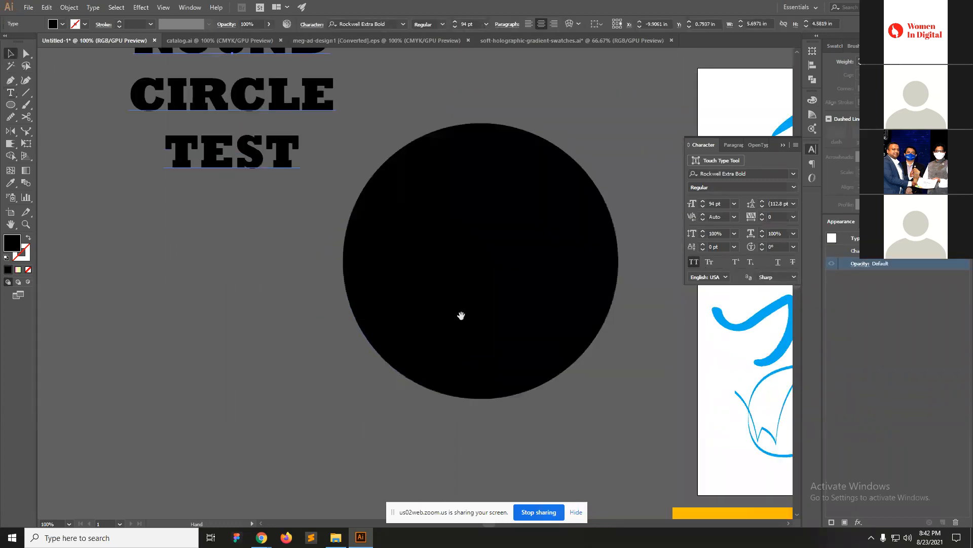
{"action": "left_click_drag", "start_coordinate": [607, 296], "coordinate": [473, 275]}
{"action": "left_click", "coordinate": [11, 80]}
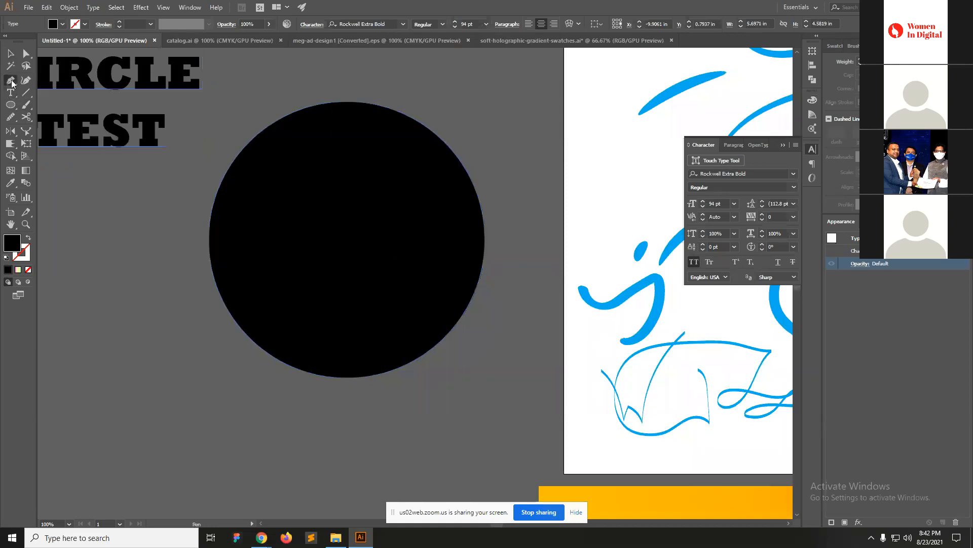
{"action": "left_click", "coordinate": [192, 232]}
{"action": "left_click_drag", "start_coordinate": [354, 187], "coordinate": [413, 203]}
{"action": "left_click_drag", "start_coordinate": [525, 191], "coordinate": [568, 159]}
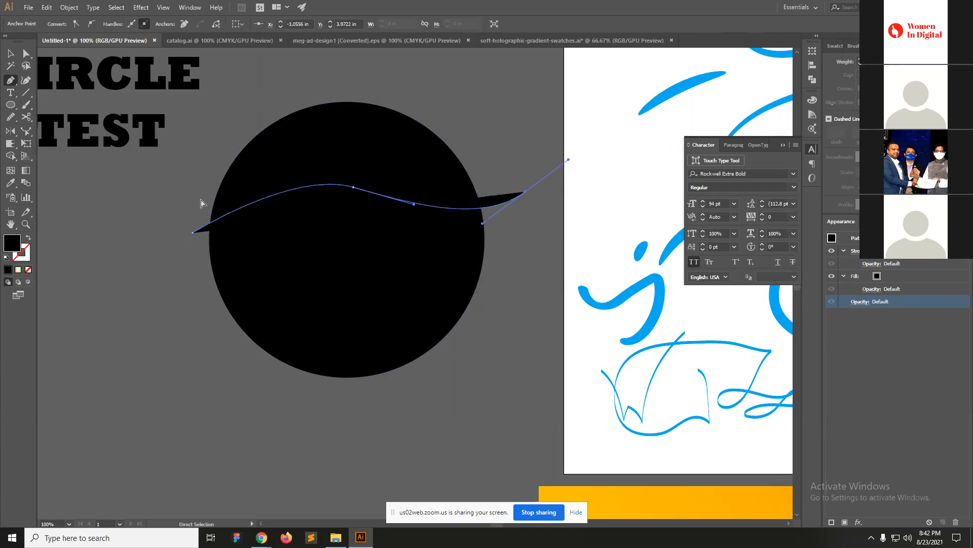
{"action": "left_click", "coordinate": [29, 237]}
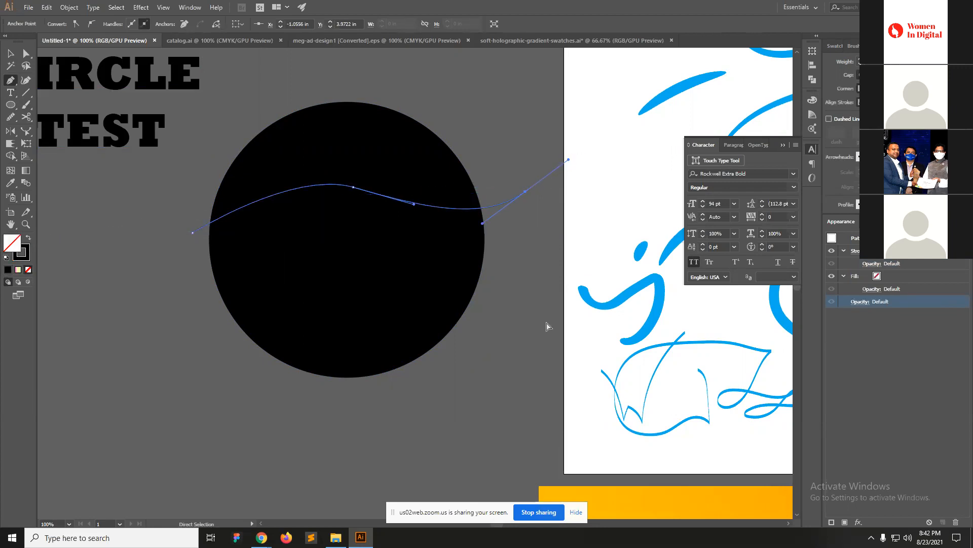
{"action": "left_click", "coordinate": [547, 304], "text": "ctrl"}
Draw a second, arched Pen path across the lower part of the black circle, extending past both sides.
{"action": "left_click", "coordinate": [197, 331]}
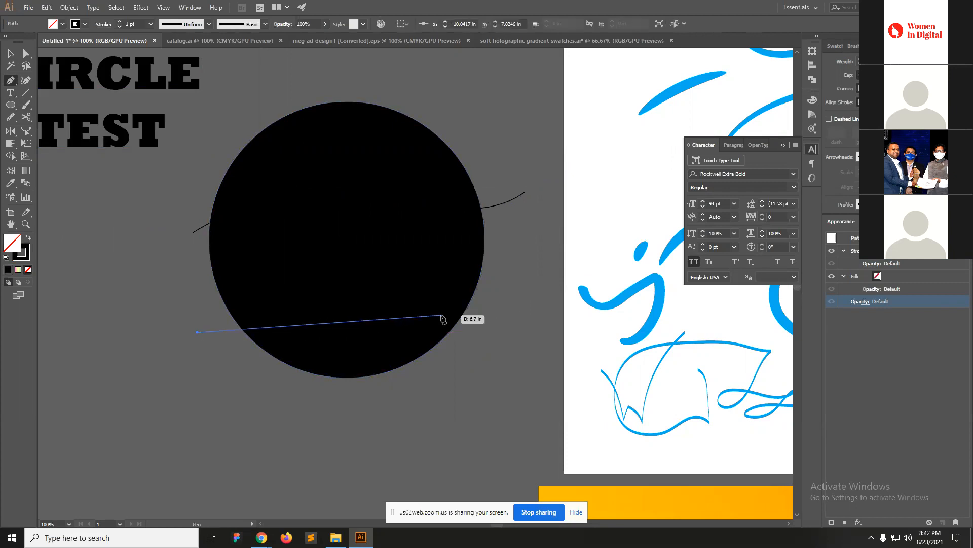
{"action": "left_click_drag", "start_coordinate": [472, 344], "coordinate": [558, 425]}
{"action": "left_click", "coordinate": [531, 309], "text": "ctrl"}
Divide the black circle along both curved paths with Pathfinder Divide and ungroup the resulting pieces.
{"action": "key", "text": "v"}
{"action": "left_click_drag", "start_coordinate": [427, 415], "coordinate": [335, 144]}
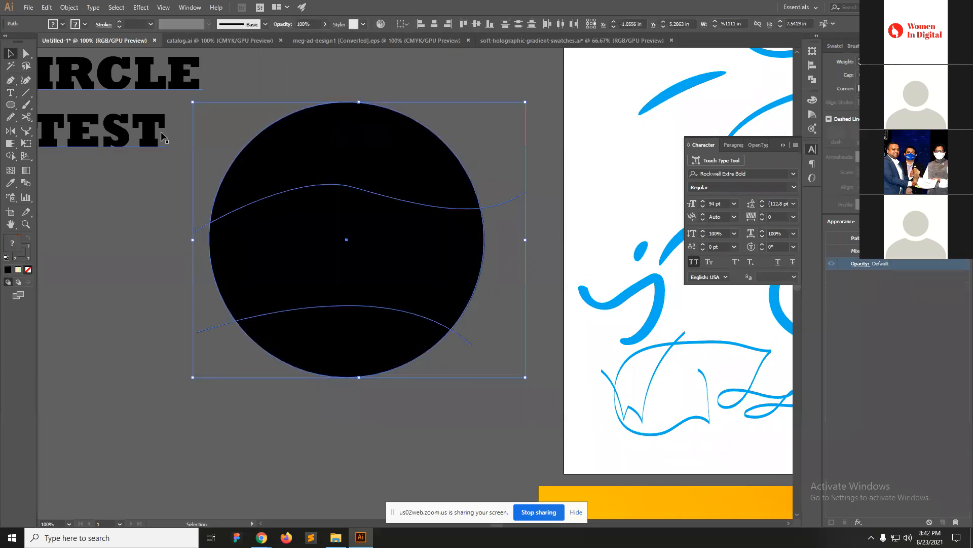
{"action": "left_click", "coordinate": [814, 79]}
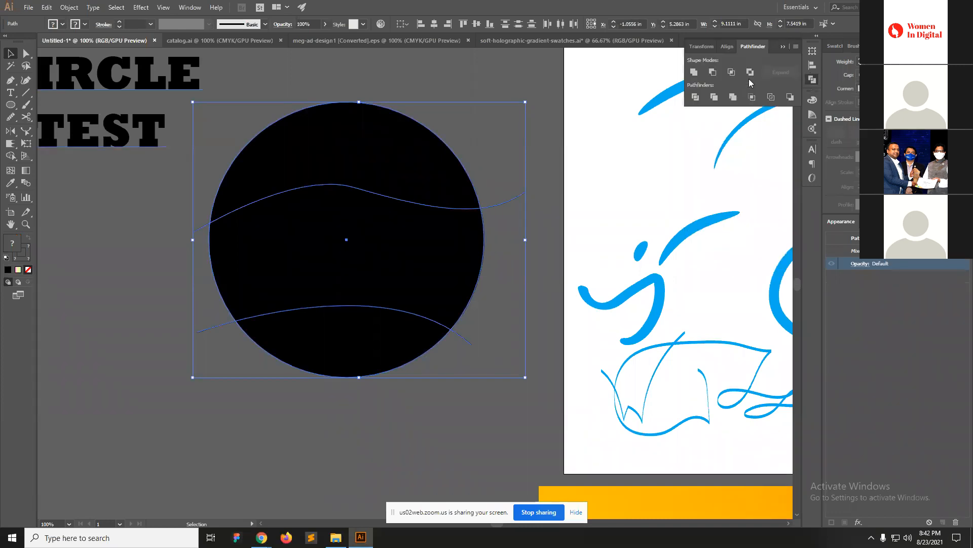
{"action": "left_click", "coordinate": [694, 72]}
{"action": "key", "text": "ctrl+z"}
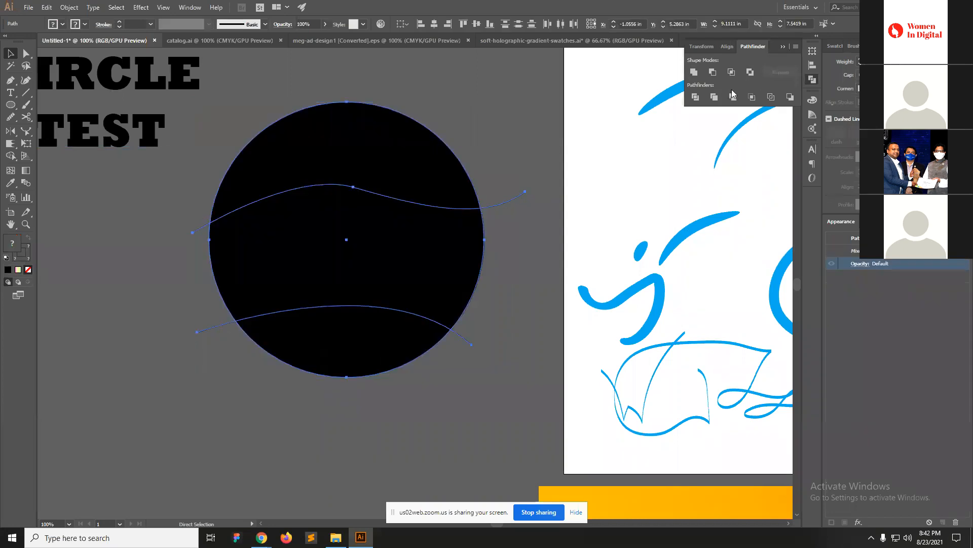
{"action": "left_click", "coordinate": [696, 97]}
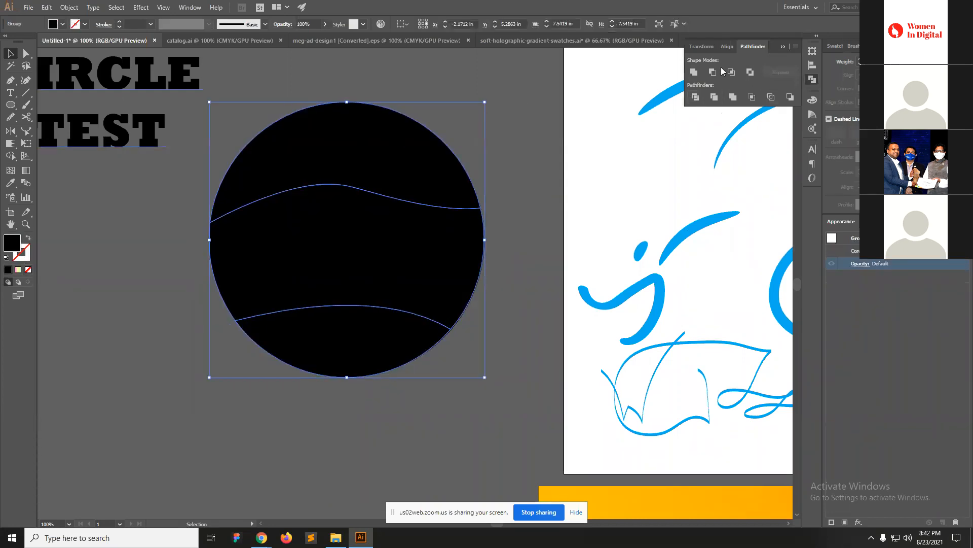
{"action": "left_click", "coordinate": [528, 152]}
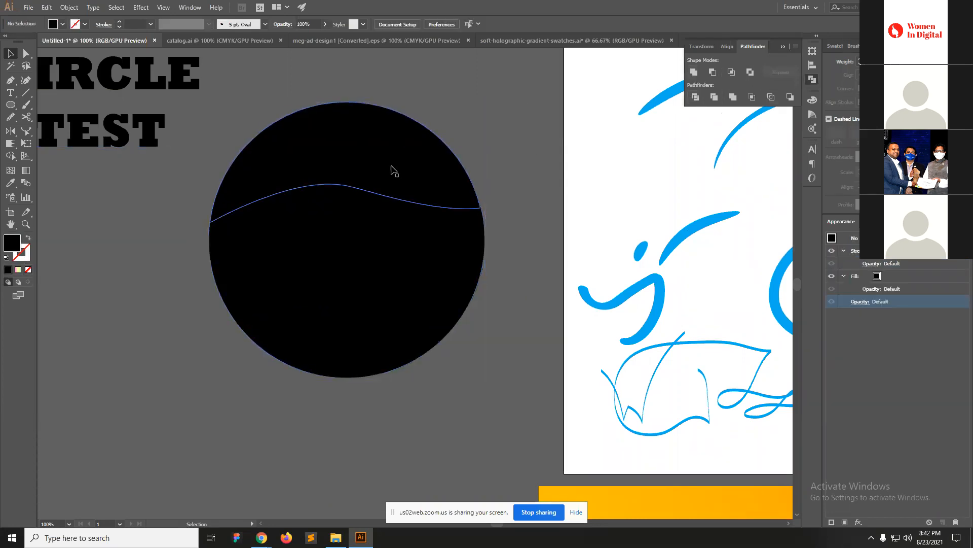
{"action": "right_click", "coordinate": [386, 167]}
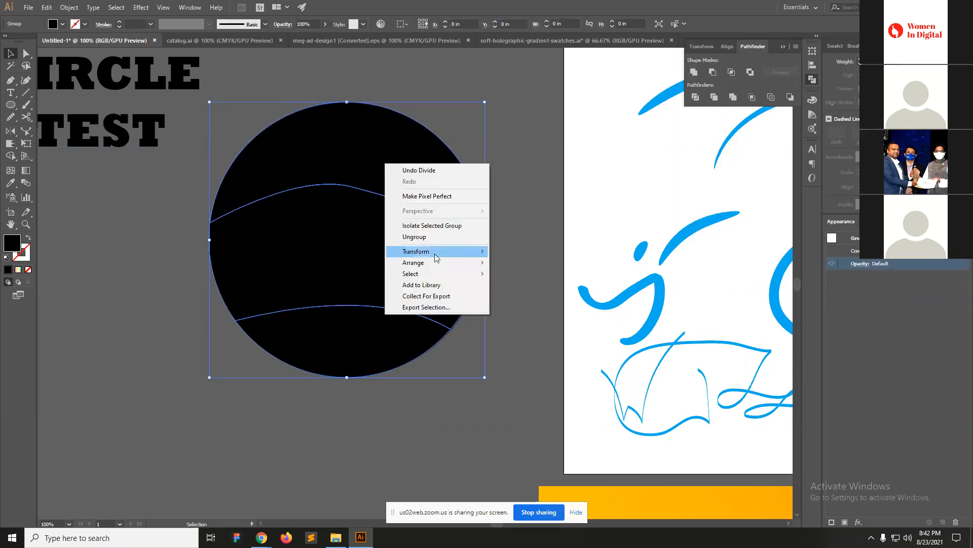
{"action": "left_click", "coordinate": [435, 237]}
Fill the circle's upper section with orange, the middle section with light orange and the lower section with yellow.
{"action": "left_click", "coordinate": [430, 159]}
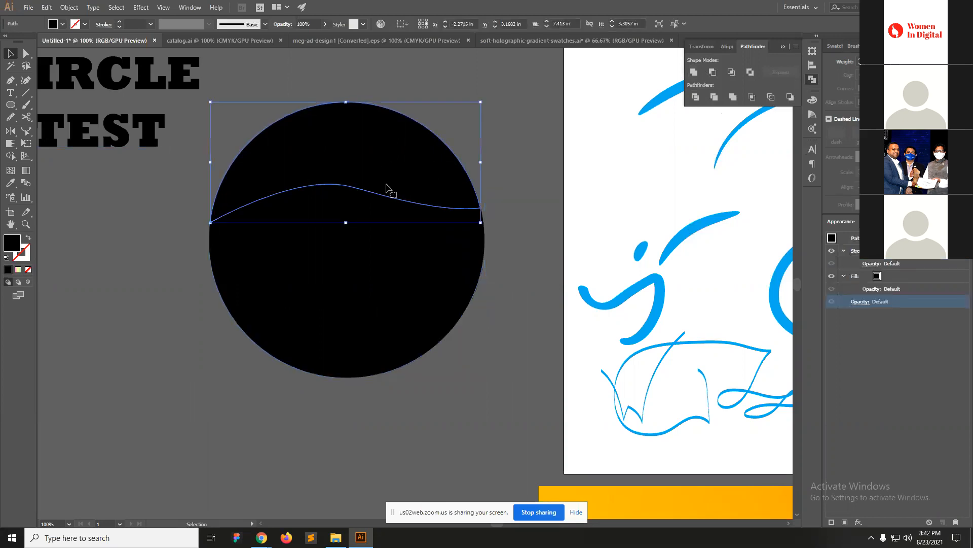
{"action": "left_click", "coordinate": [835, 46]}
{"action": "left_click", "coordinate": [875, 95]}
{"action": "left_click", "coordinate": [423, 248]}
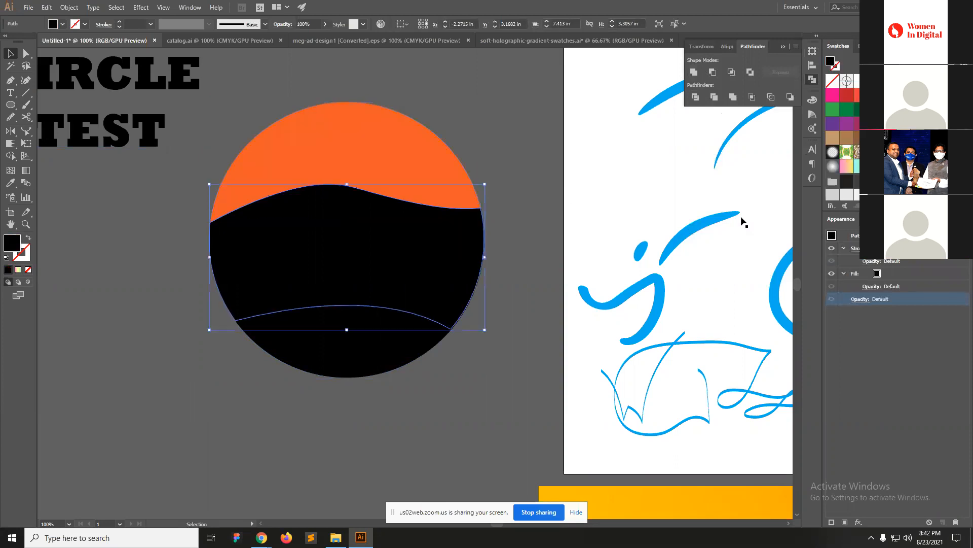
{"action": "left_click", "coordinate": [904, 95]}
{"action": "left_click", "coordinate": [348, 352]}
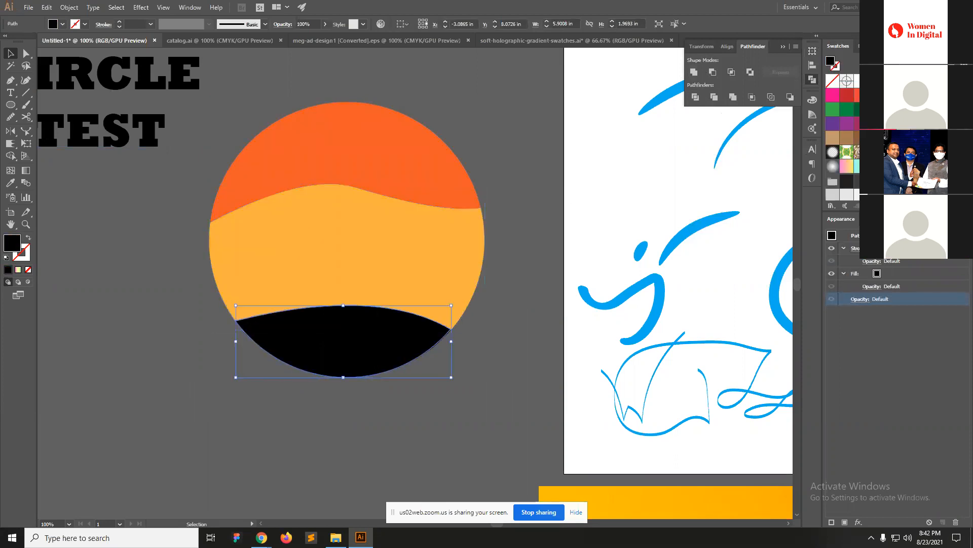
{"action": "left_click", "coordinate": [918, 94]}
{"action": "left_click", "coordinate": [502, 196]}
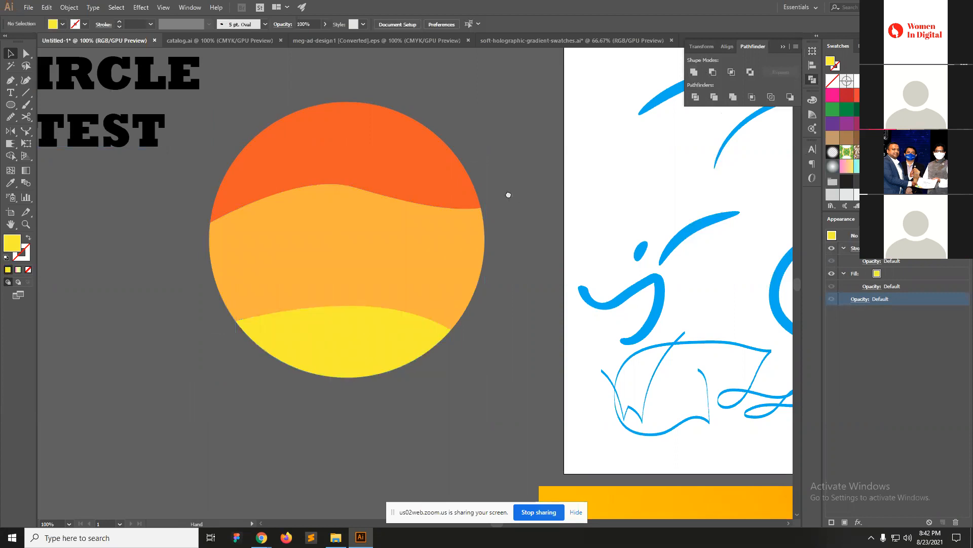
Cut the word "ROUND" from the three-line text and paste it as a separate text object beside the circle.
{"action": "scroll", "coordinate": [442, 254], "scroll_direction": "down", "scroll_amount": 2}
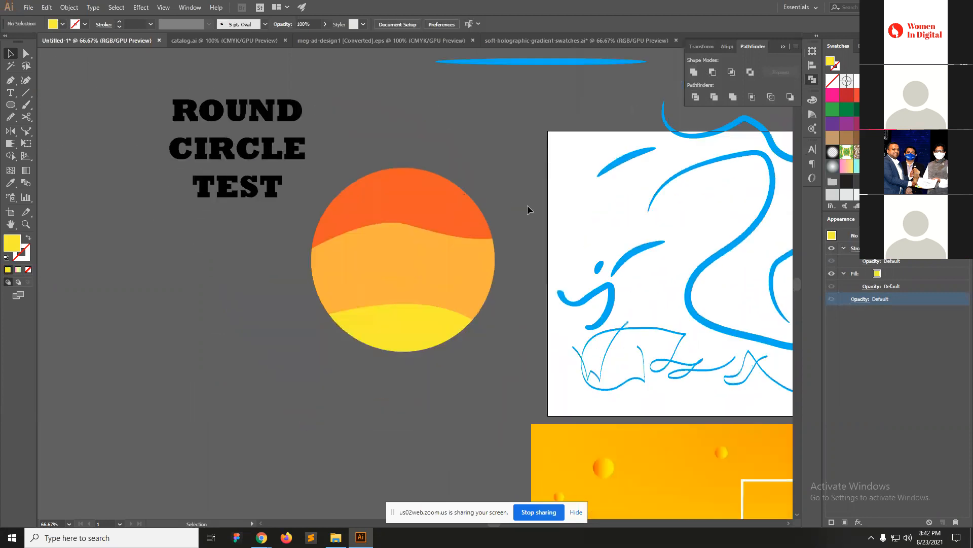
{"action": "key", "text": "t"}
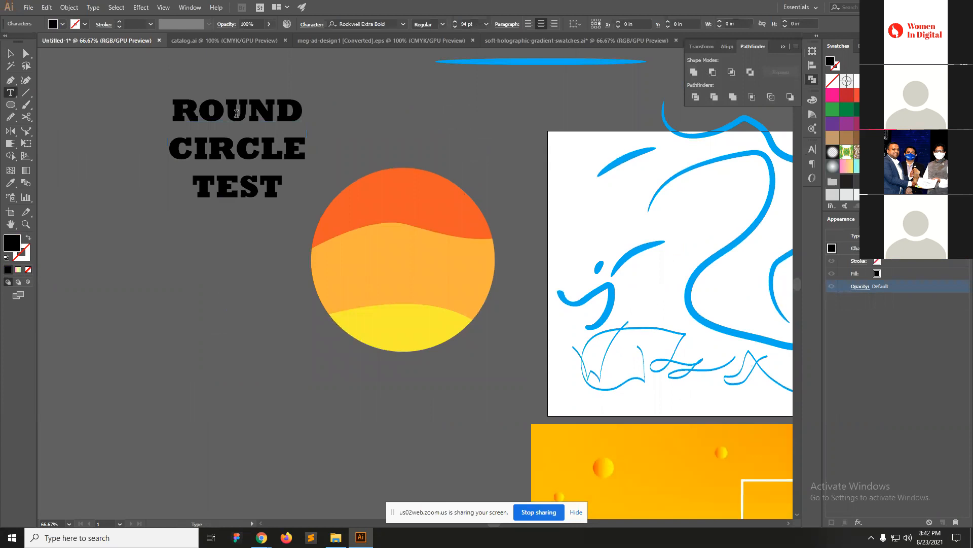
{"action": "double_click", "coordinate": [236, 113]}
{"action": "key", "text": "ctrl+c"}
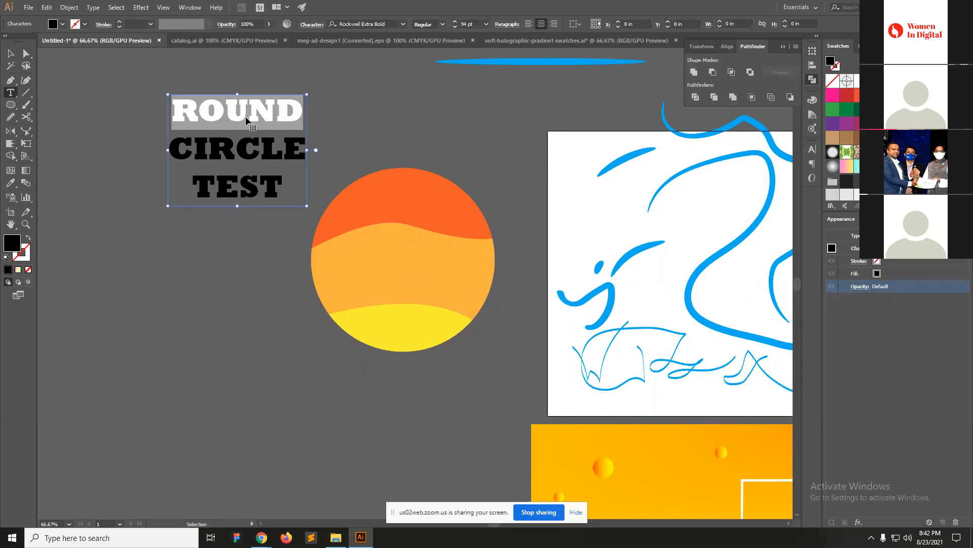
{"action": "key", "text": "BackSpace"}
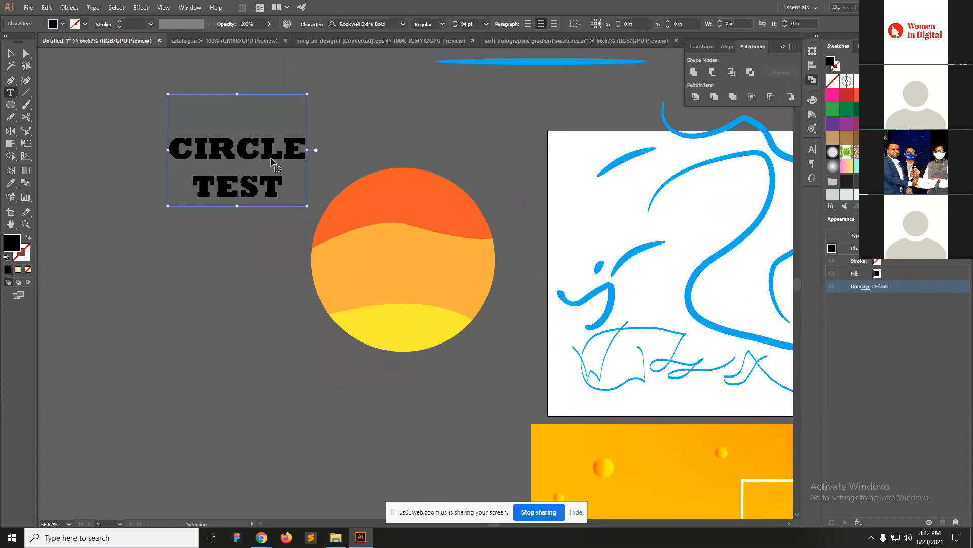
{"action": "left_click", "coordinate": [224, 290]}
{"action": "key", "text": "ctrl+v"}
{"action": "left_click", "coordinate": [284, 364], "text": "ctrl"}
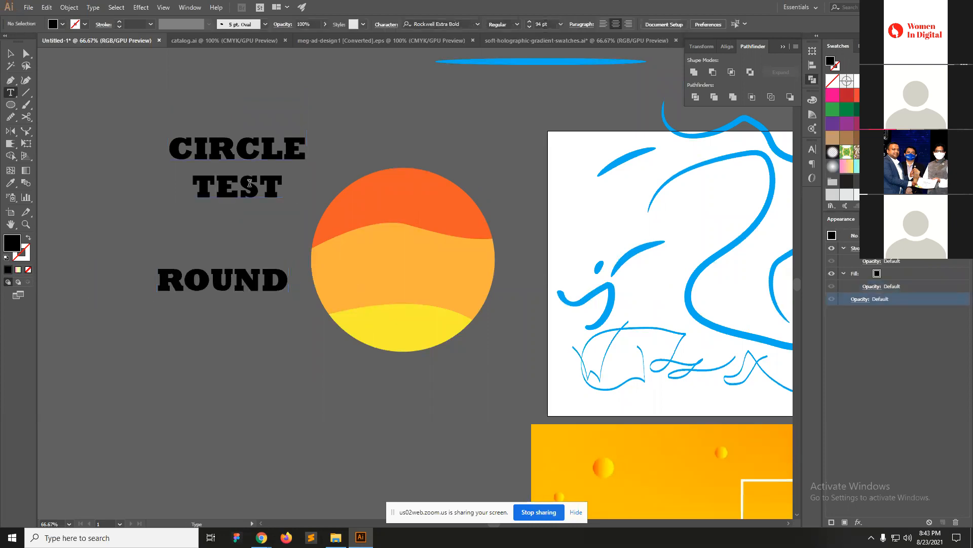
Cut the word "TEST" from the original text and paste it as its own text object above the circle.
{"action": "double_click", "coordinate": [249, 183]}
{"action": "key", "text": "ctrl+c"}
{"action": "key", "text": "BackSpace"}
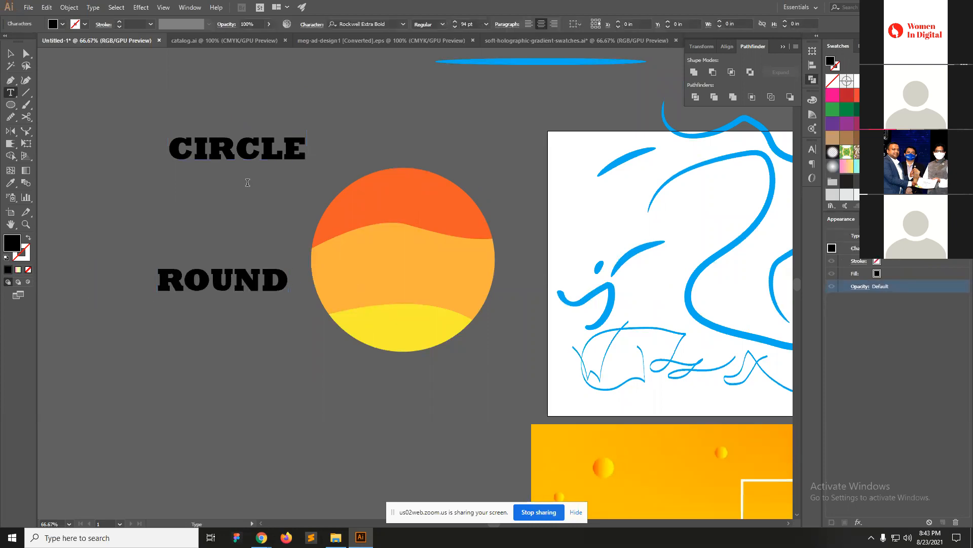
{"action": "left_click", "coordinate": [383, 119], "text": "ctrl"}
{"action": "left_click", "coordinate": [383, 120]}
{"action": "key", "text": "ctrl+v"}
{"action": "left_click", "coordinate": [398, 140], "text": "ctrl"}
Remove the empty line above "CIRCLE" in the original text and finish editing it.
{"action": "left_click", "coordinate": [244, 154]}
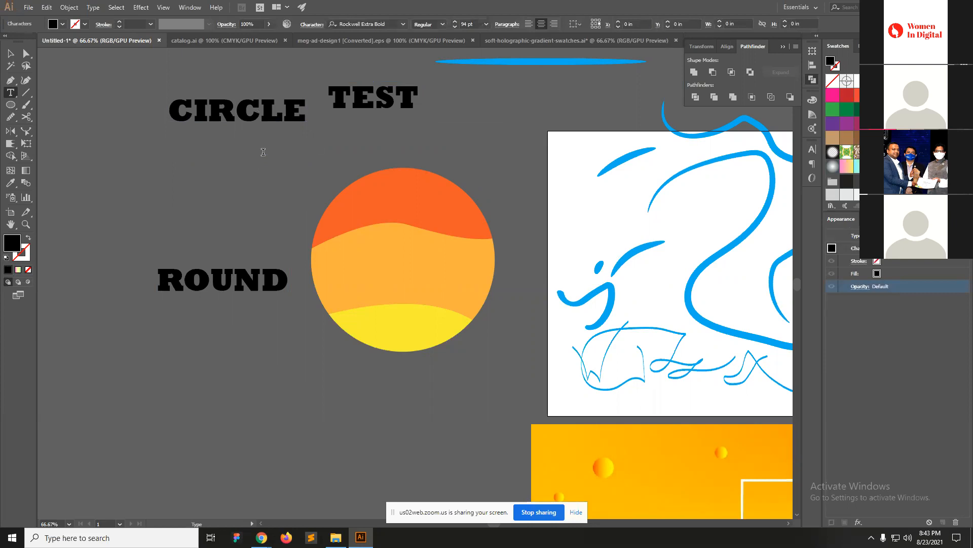
{"action": "key", "text": "Escape"}
{"action": "key", "text": "v"}
{"action": "left_click", "coordinate": [372, 126]}
{"action": "left_click", "coordinate": [379, 102]}
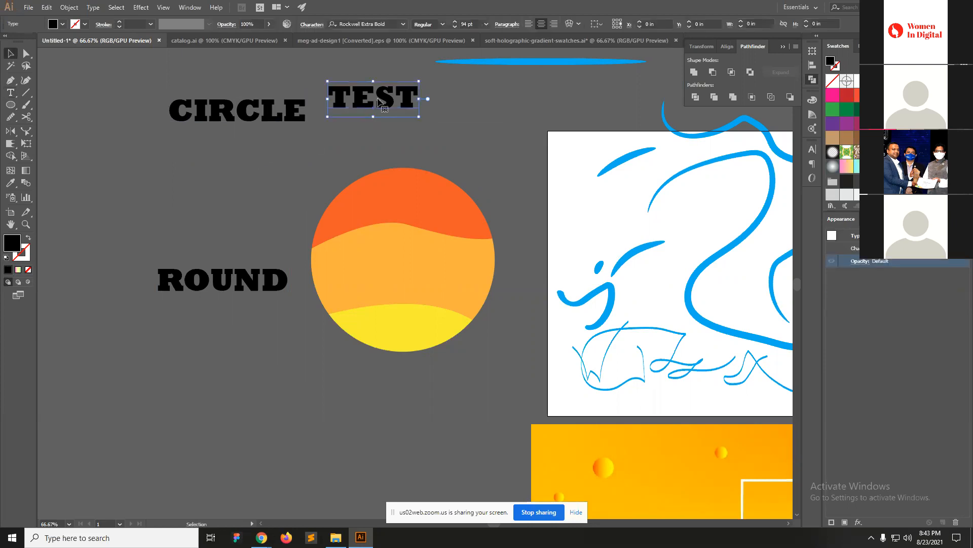
Move the "ROUND" text above the circle beside "TEST" and select it together with the orange top section.
{"action": "left_click", "coordinate": [420, 194]}
{"action": "left_click_drag", "start_coordinate": [233, 281], "coordinate": [487, 118]}
{"action": "left_click", "coordinate": [392, 209], "text": "shift"}
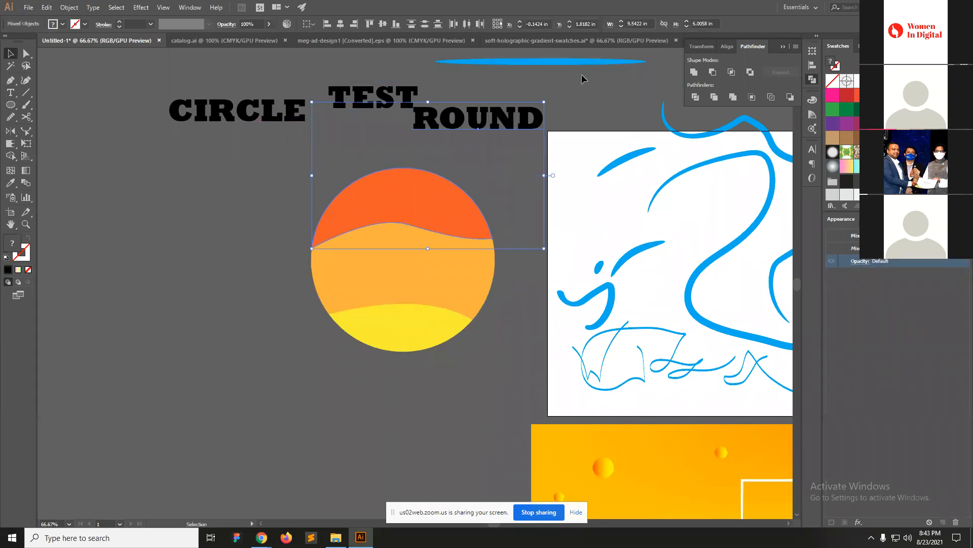
{"action": "left_click", "coordinate": [49, 7]}
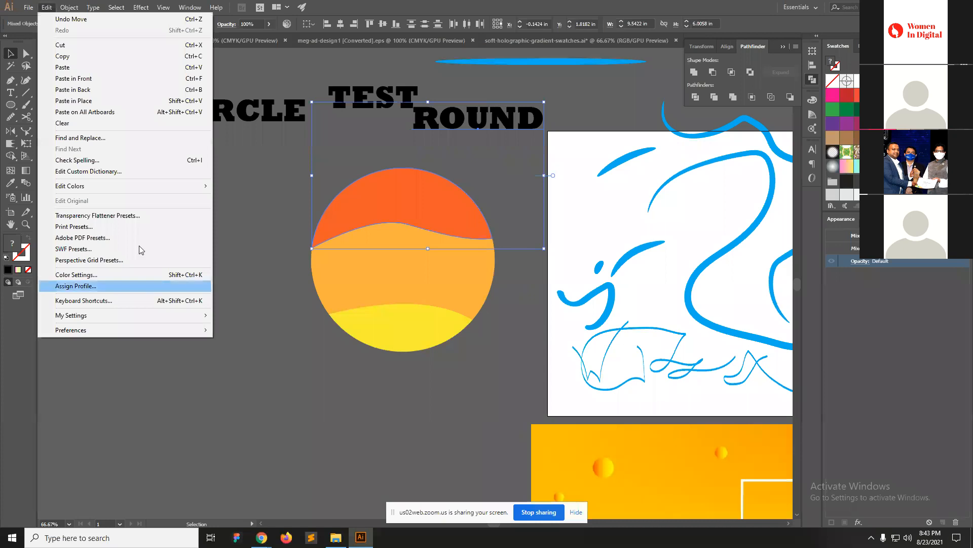
{"action": "mouse_move", "coordinate": [70, 6]}
{"action": "mouse_move", "coordinate": [116, 233]}
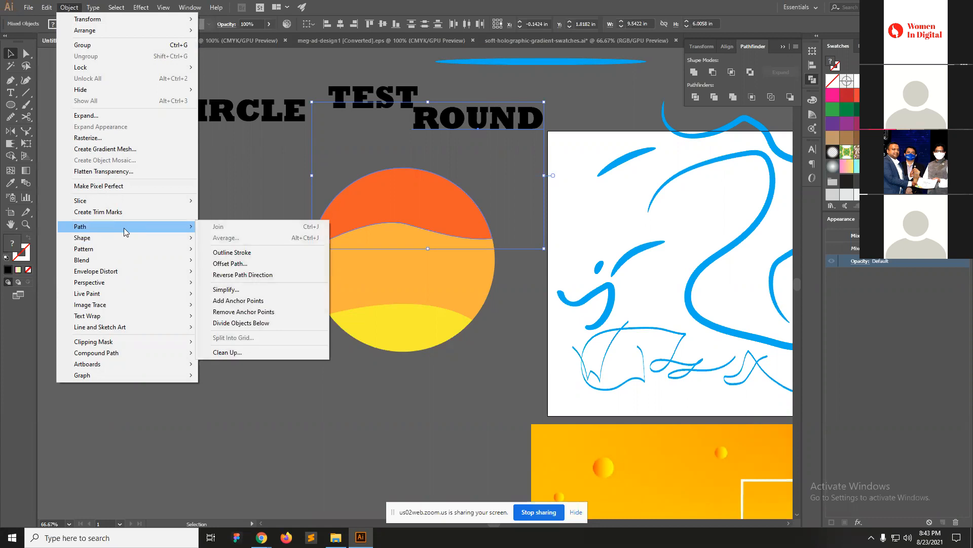
{"action": "mouse_move", "coordinate": [135, 275]}
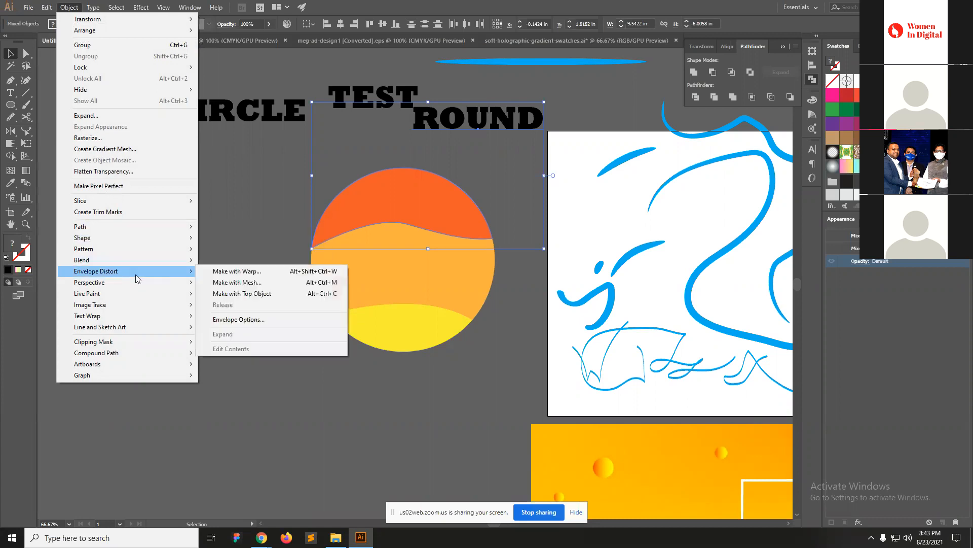
{"action": "left_click", "coordinate": [278, 274]}
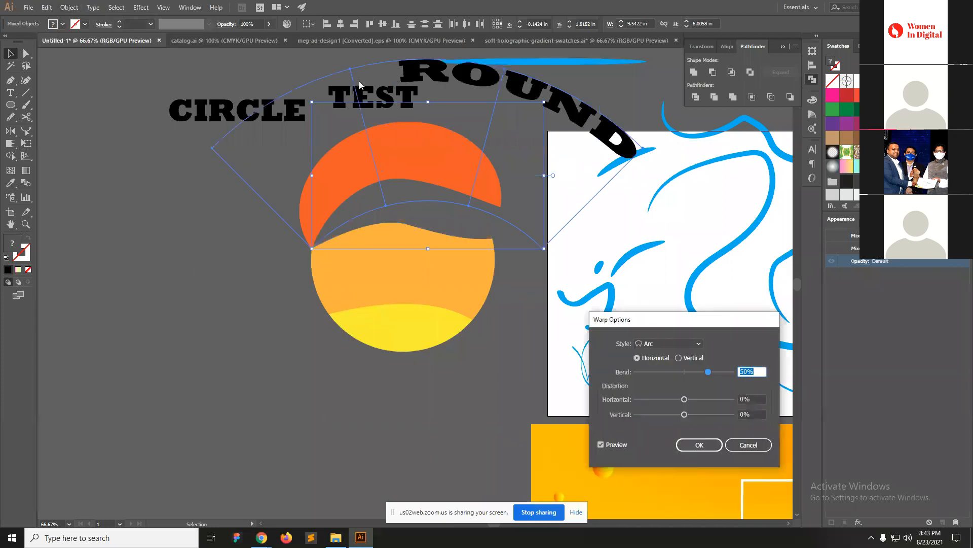
{"action": "key", "text": "Escape"}
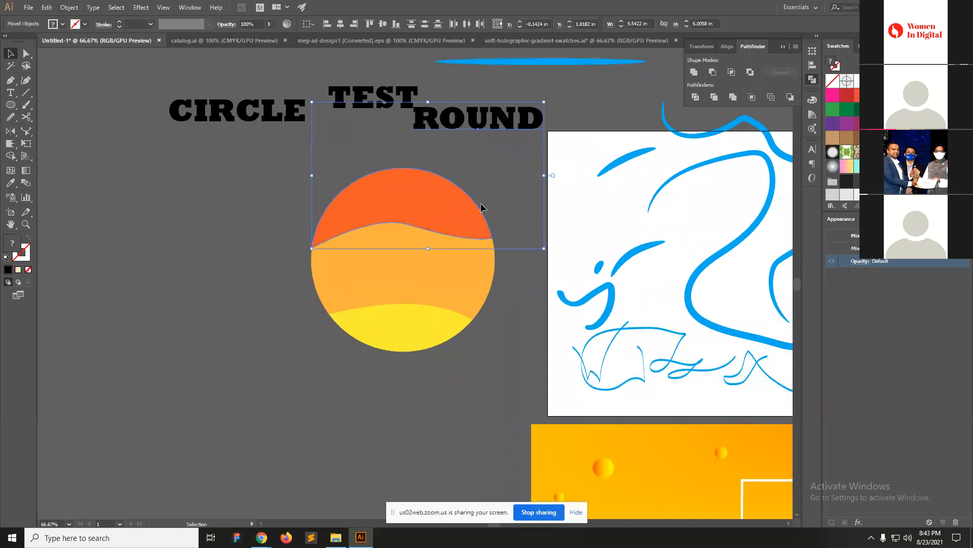
Make a Text Wrap from the selected "ROUND" text and orange top section, accepting the wrap around all selected objects.
{"action": "left_click", "coordinate": [51, 8]}
{"action": "mouse_move", "coordinate": [69, 7]}
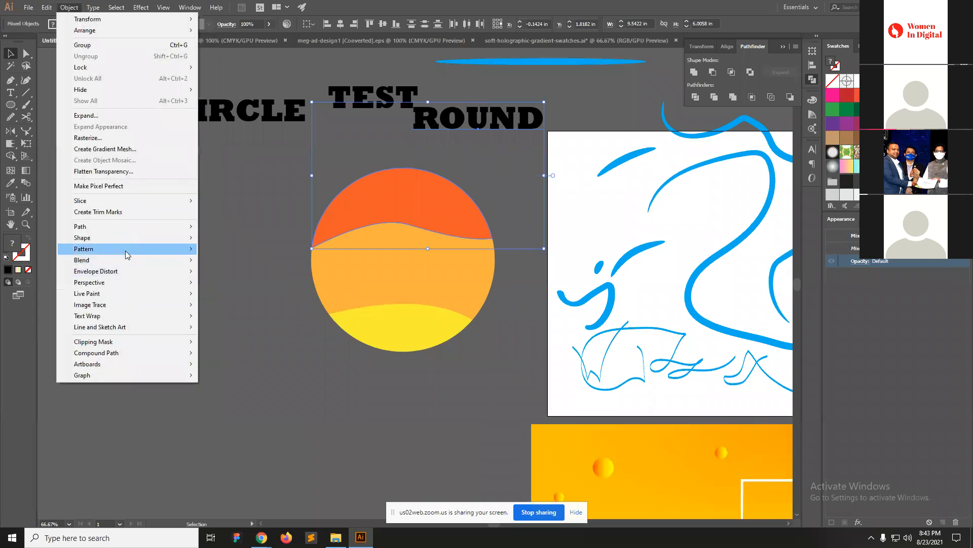
{"action": "mouse_move", "coordinate": [129, 271]}
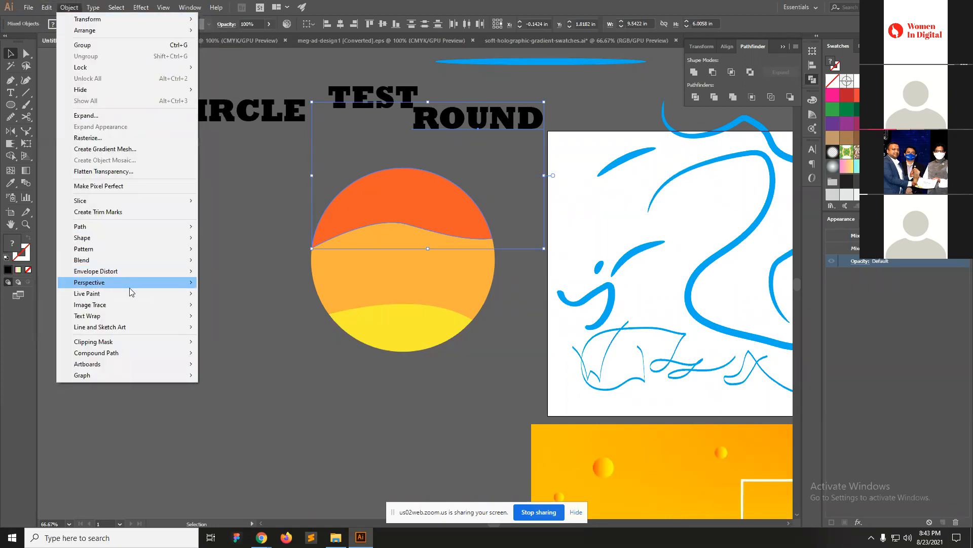
{"action": "mouse_move", "coordinate": [135, 319]}
{"action": "left_click", "coordinate": [244, 316]}
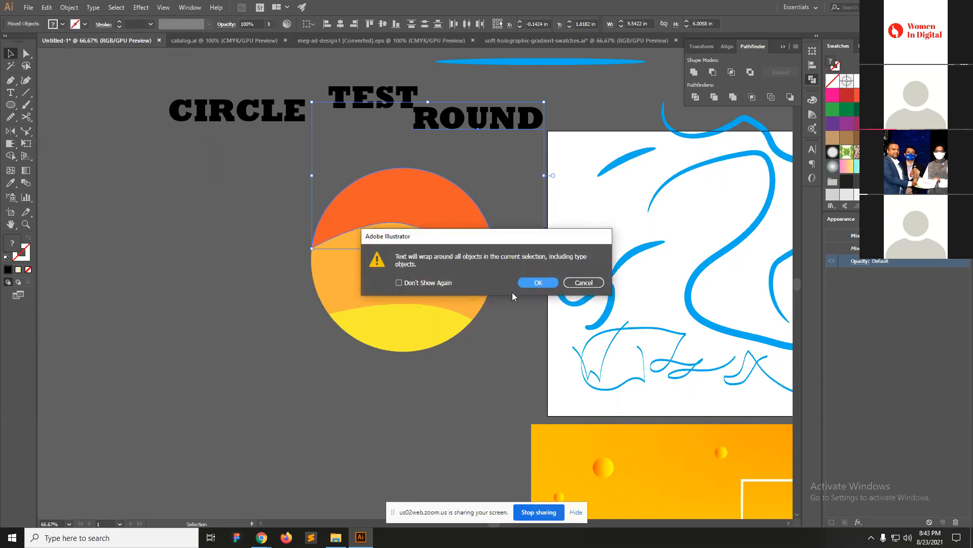
{"action": "left_click", "coordinate": [530, 284]}
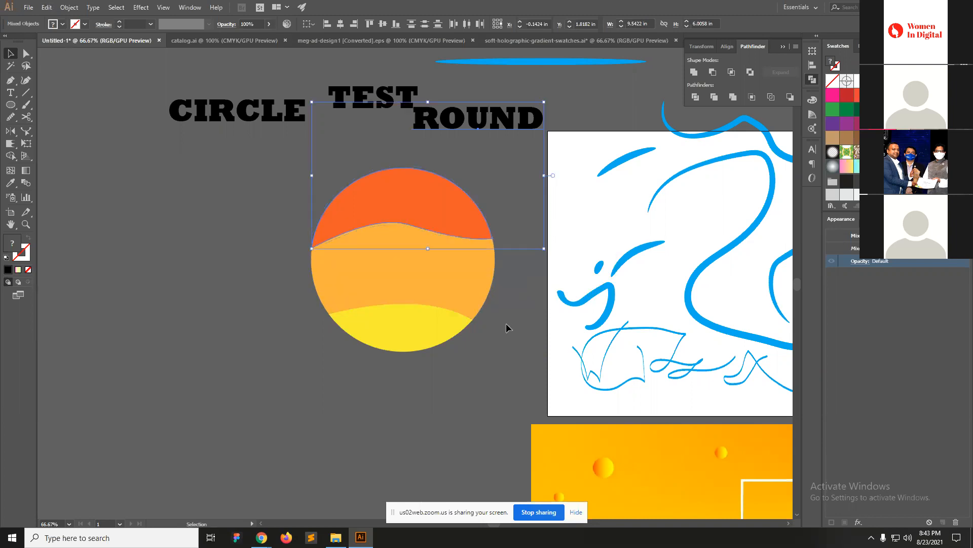
Place the "ROUND" text over the circle's orange top section and select both objects.
{"action": "left_click", "coordinate": [473, 330]}
{"action": "left_click", "coordinate": [441, 219]}
{"action": "left_click_drag", "start_coordinate": [527, 117], "coordinate": [441, 196]}
{"action": "key", "text": "ctrl+="}
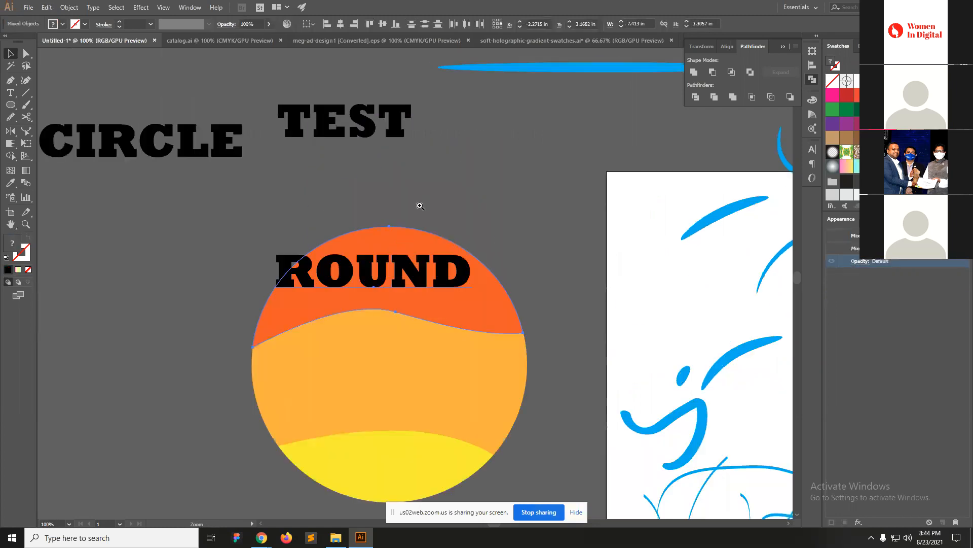
Try to convert the "ROUND" text and the orange top section with Convert to Shape.
{"action": "left_click", "coordinate": [69, 7]}
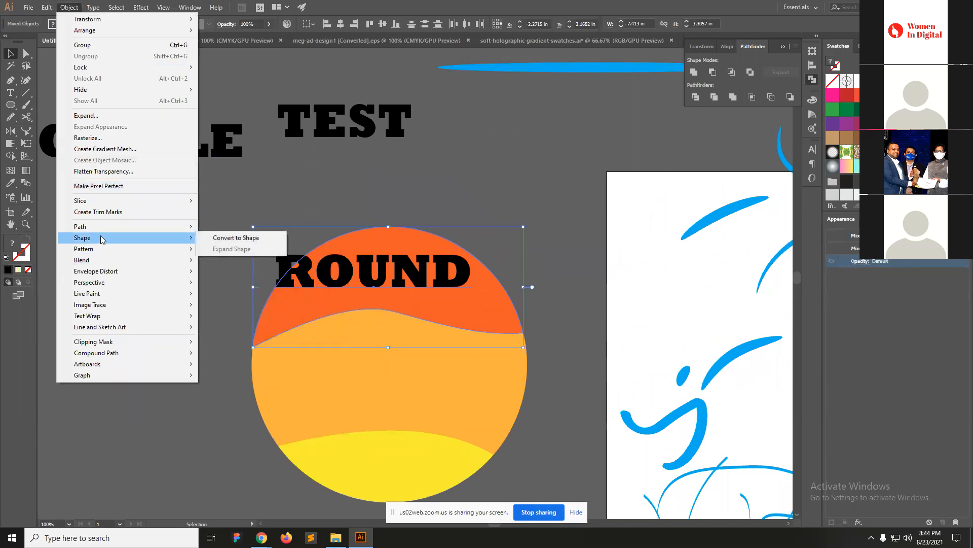
{"action": "left_click", "coordinate": [235, 237]}
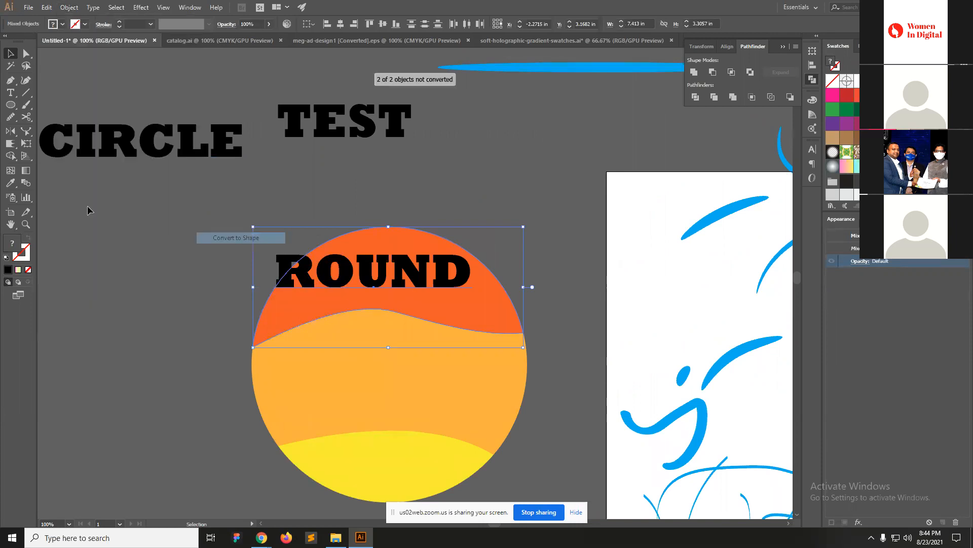
{"action": "left_click", "coordinate": [363, 283]}
{"action": "left_click_drag", "start_coordinate": [482, 289], "coordinate": [481, 312]}
{"action": "left_click", "coordinate": [481, 312], "text": "shift"}
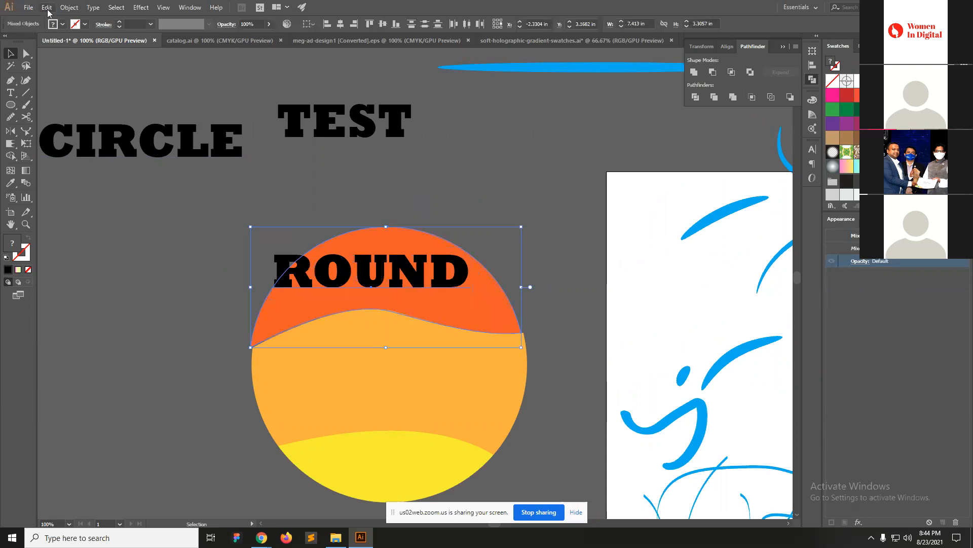
{"action": "key", "text": "Right"}
{"action": "key", "text": "Right"}
{"action": "key", "text": "Right"}
{"action": "key", "text": "Right"}
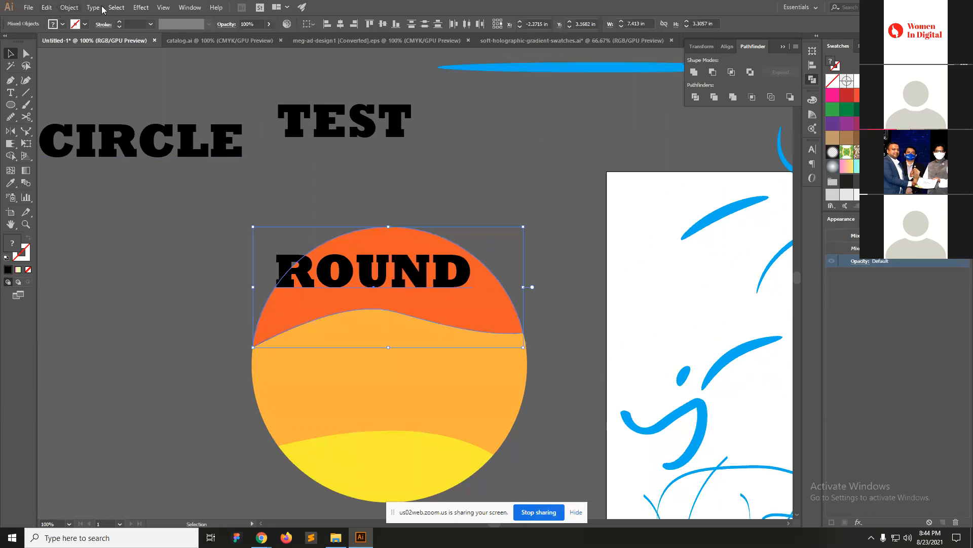
{"action": "left_click", "coordinate": [53, 8]}
{"action": "mouse_move", "coordinate": [69, 7]}
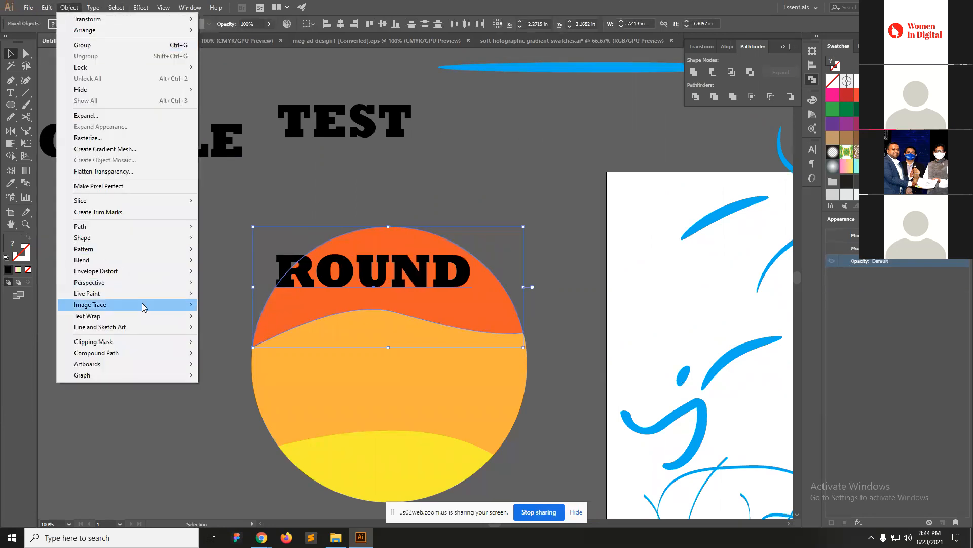
{"action": "mouse_move", "coordinate": [137, 319]}
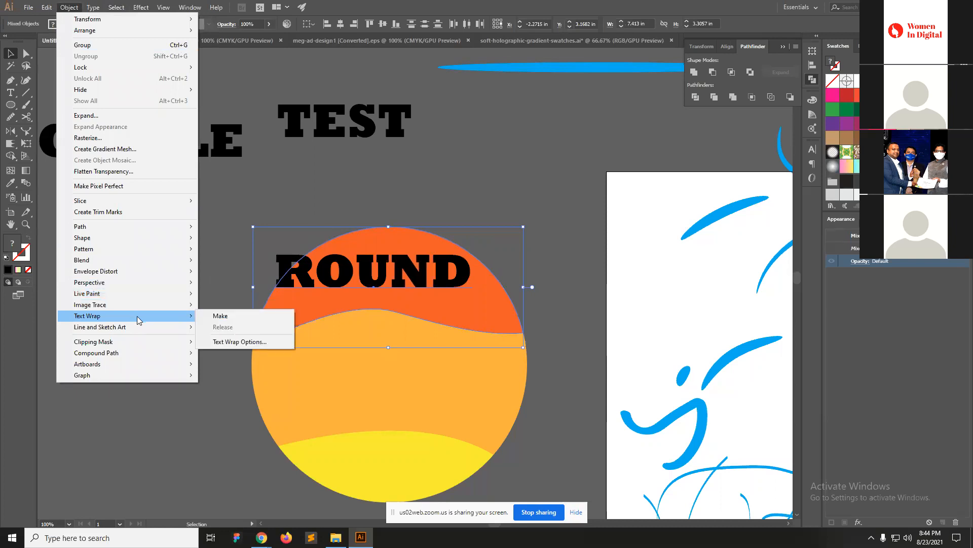
{"action": "left_click", "coordinate": [237, 341]}
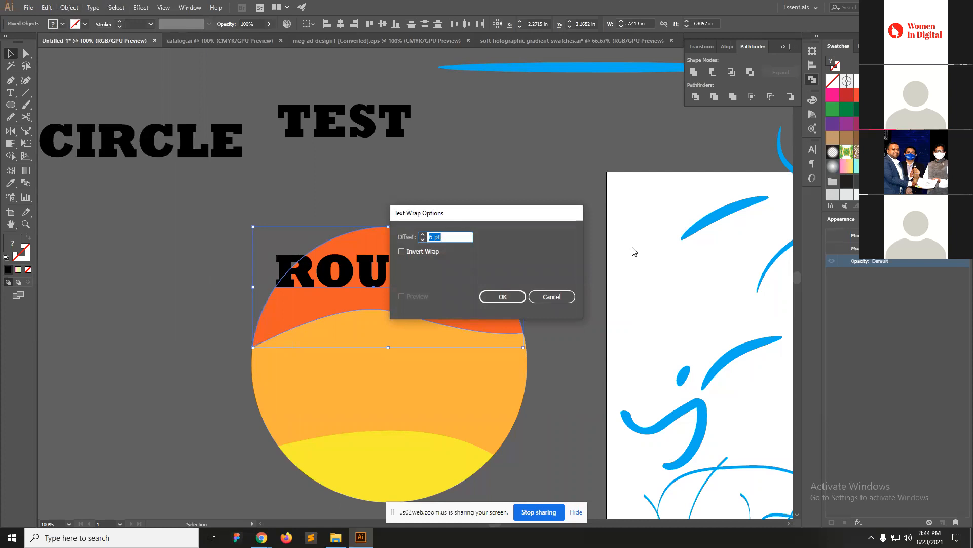
{"action": "left_click", "coordinate": [553, 298]}
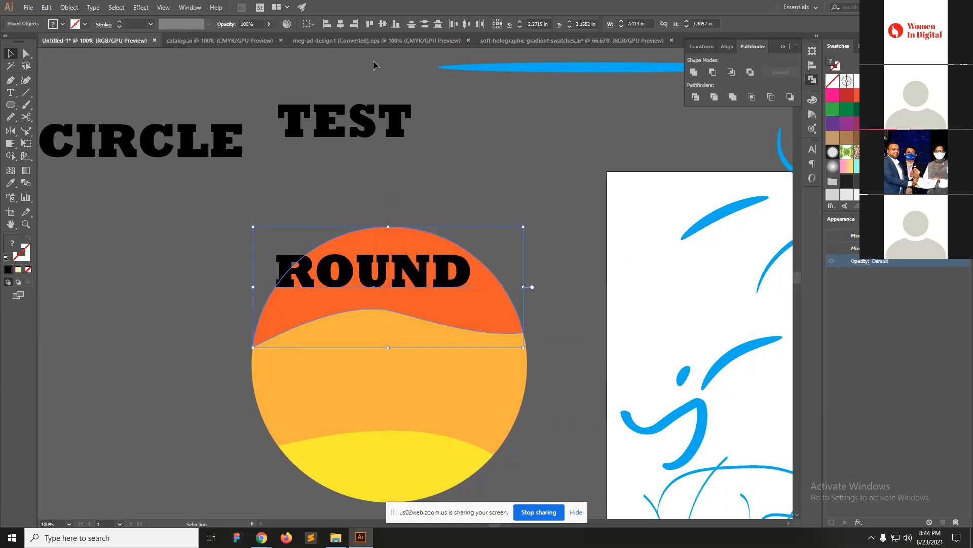
{"action": "left_click", "coordinate": [46, 7]}
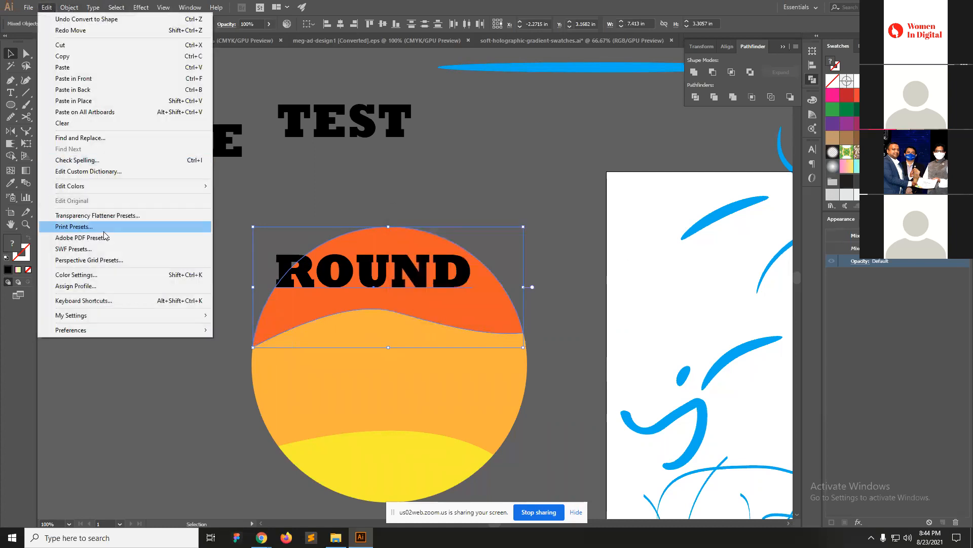
{"action": "mouse_move", "coordinate": [72, 7]}
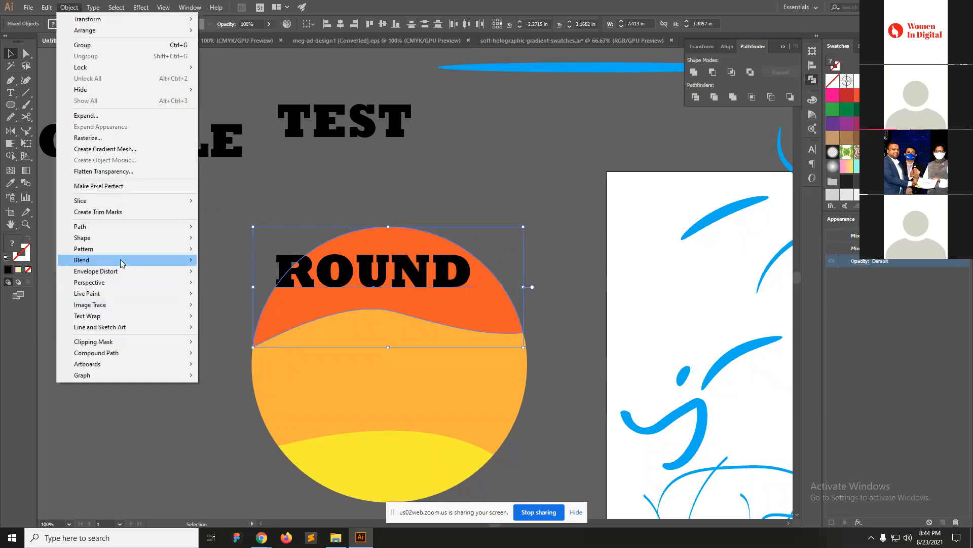
{"action": "mouse_move", "coordinate": [121, 270]}
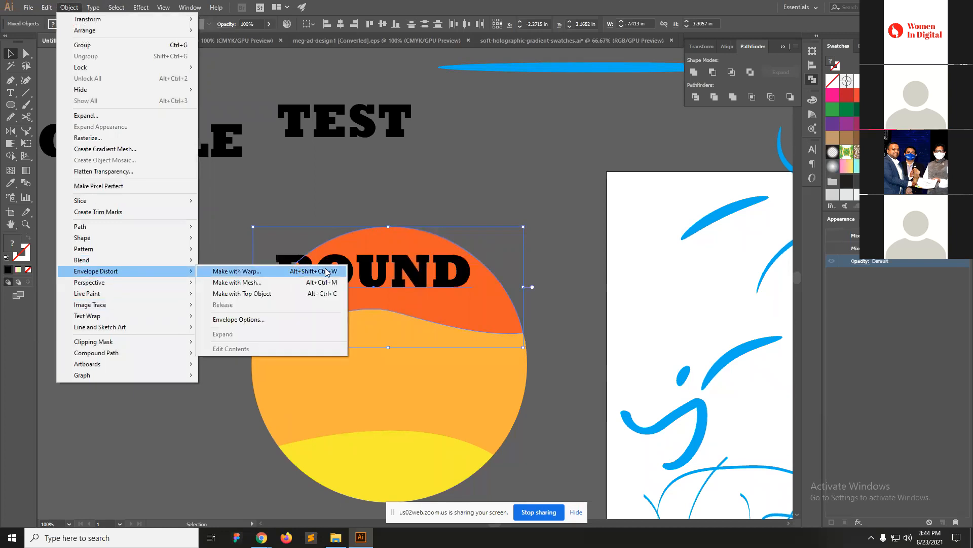
{"action": "left_click", "coordinate": [284, 282]}
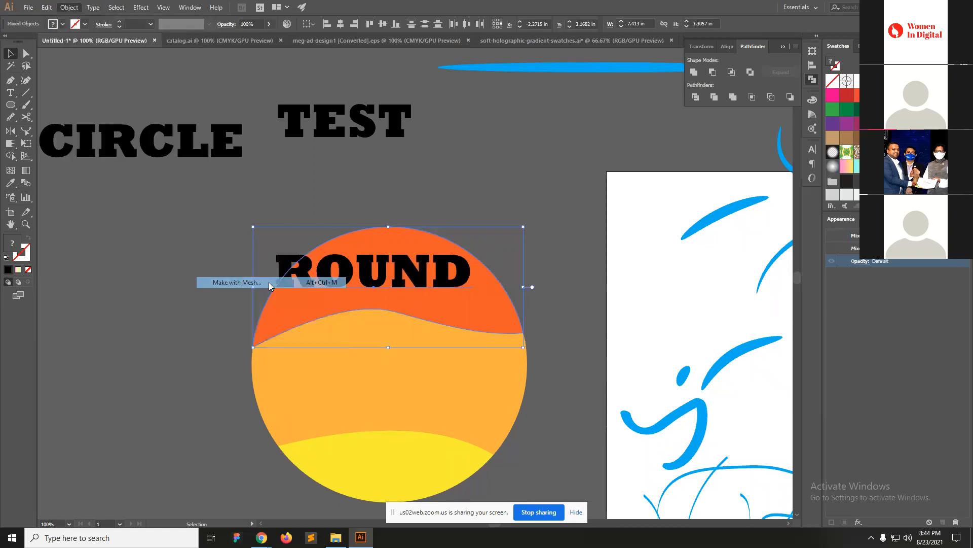
{"action": "left_click", "coordinate": [425, 296]}
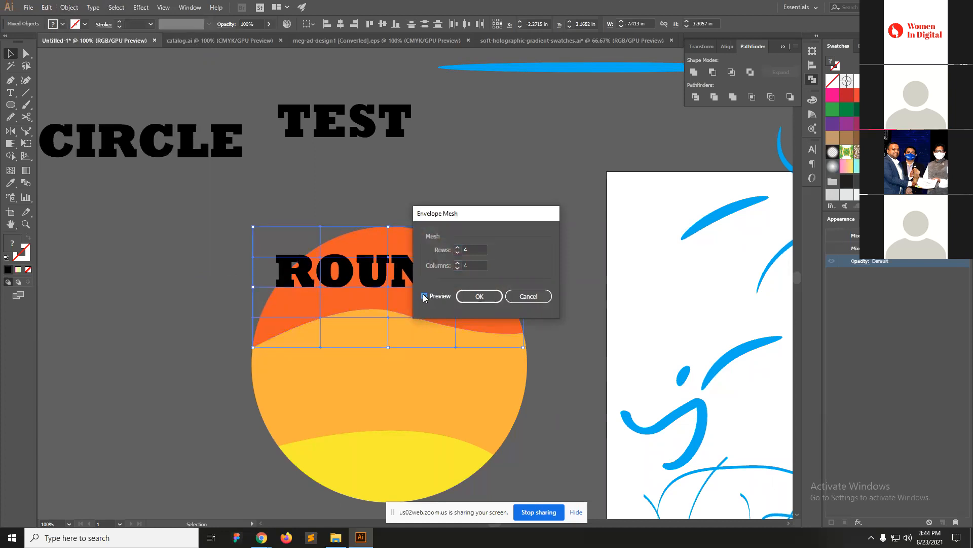
{"action": "left_click", "coordinate": [526, 299]}
Try to fit the "ROUND" text to the orange top section with Envelope Distort's Make with Top Object.
{"action": "left_click", "coordinate": [69, 7]}
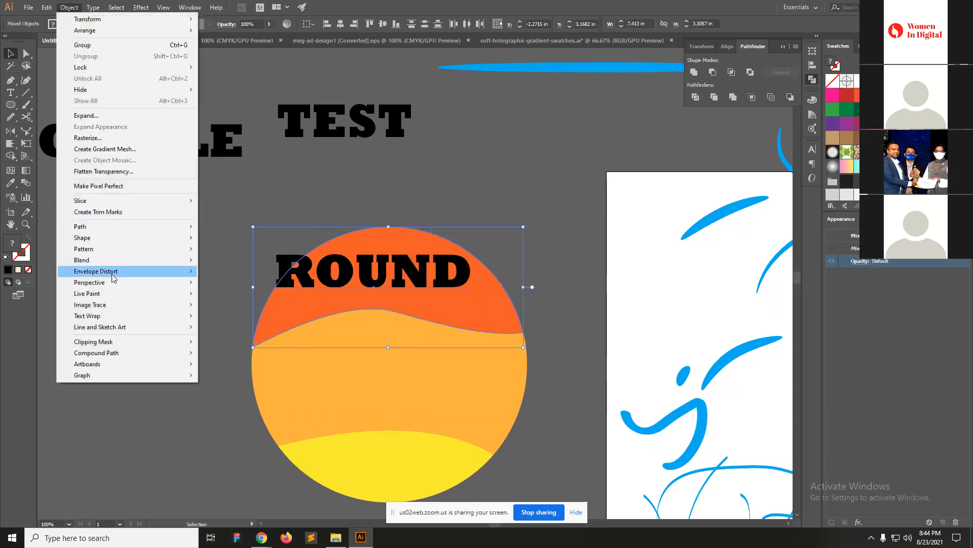
{"action": "mouse_move", "coordinate": [114, 278]}
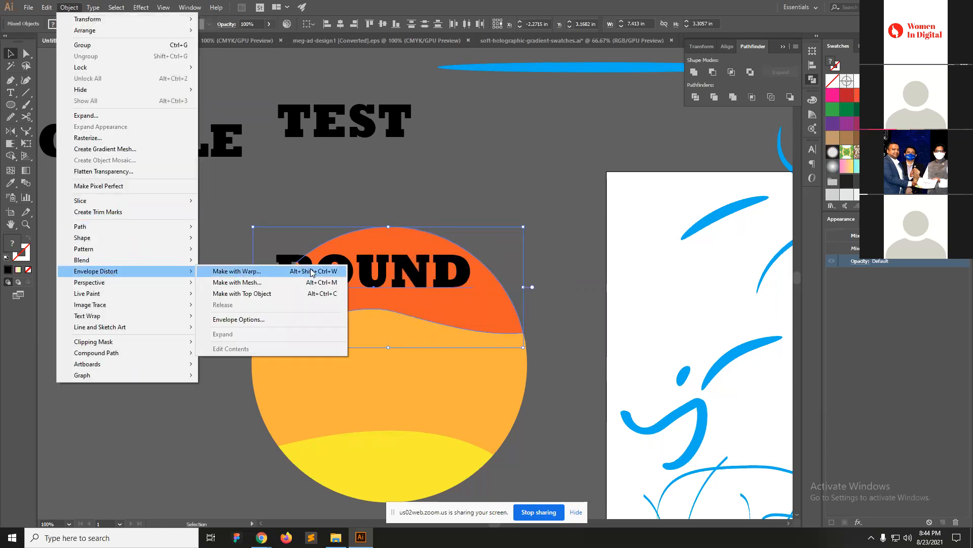
{"action": "left_click", "coordinate": [265, 294]}
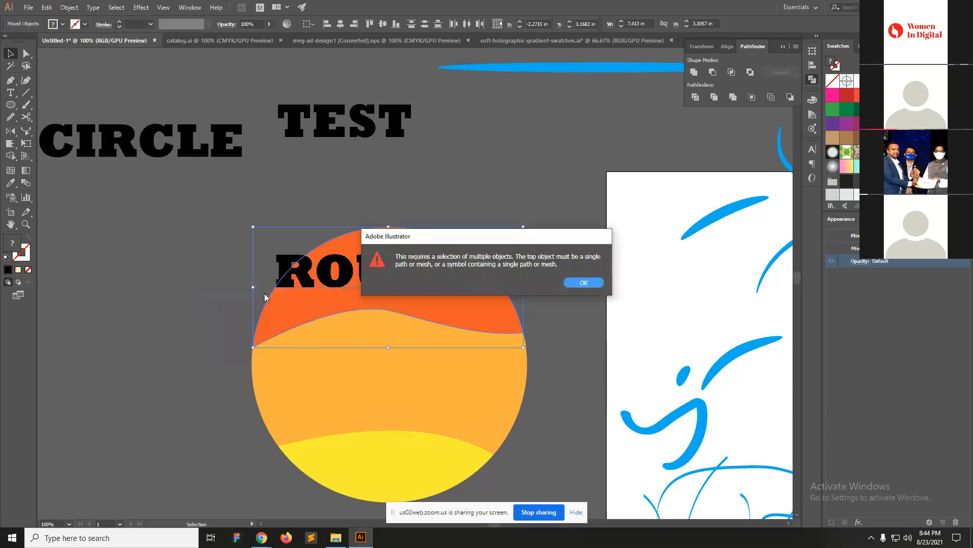
{"action": "left_click", "coordinate": [596, 286]}
Bring the circle's three coloured sections in front of the "ROUND" text.
{"action": "left_click", "coordinate": [440, 286]}
{"action": "left_click", "coordinate": [513, 318]}
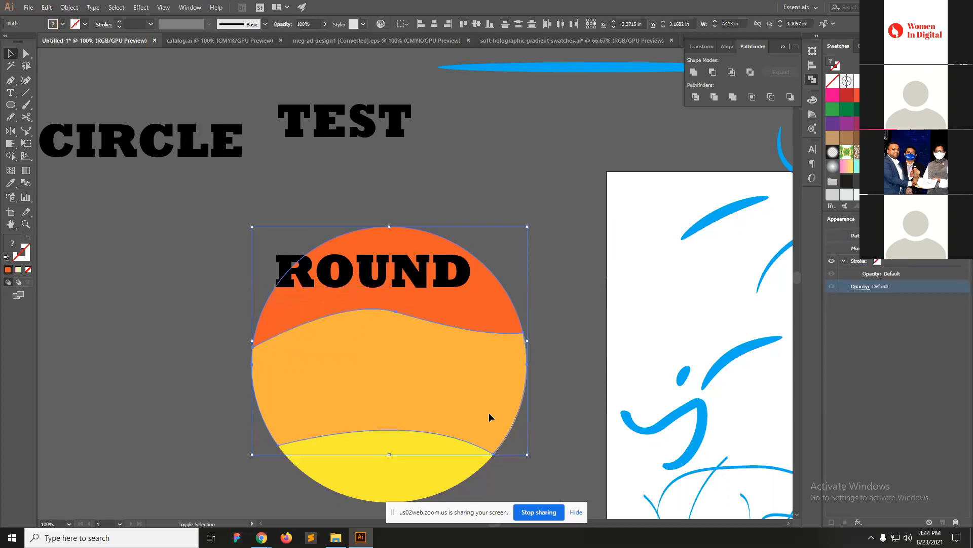
{"action": "key", "text": "ctrl+shift+]"}
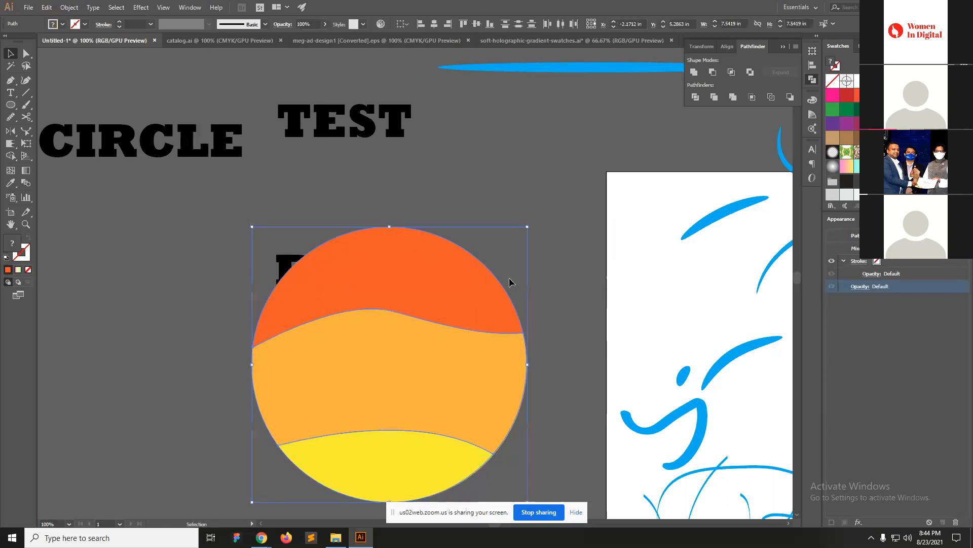
{"action": "left_click", "coordinate": [563, 223]}
Select the "ROUND" text with the orange top section and apply Envelope Distort using Make with Top Object.
{"action": "left_click_drag", "start_coordinate": [271, 228], "coordinate": [446, 256]}
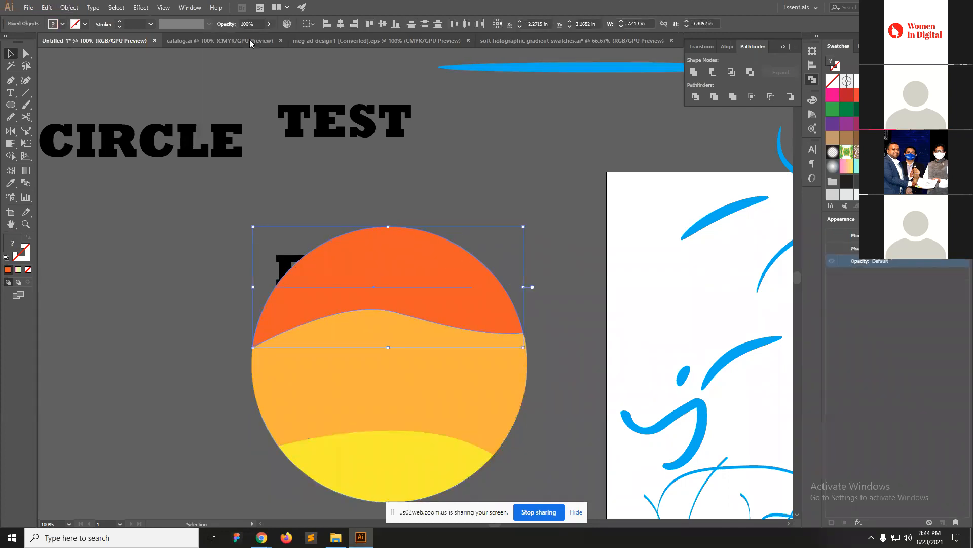
{"action": "left_click", "coordinate": [69, 7]}
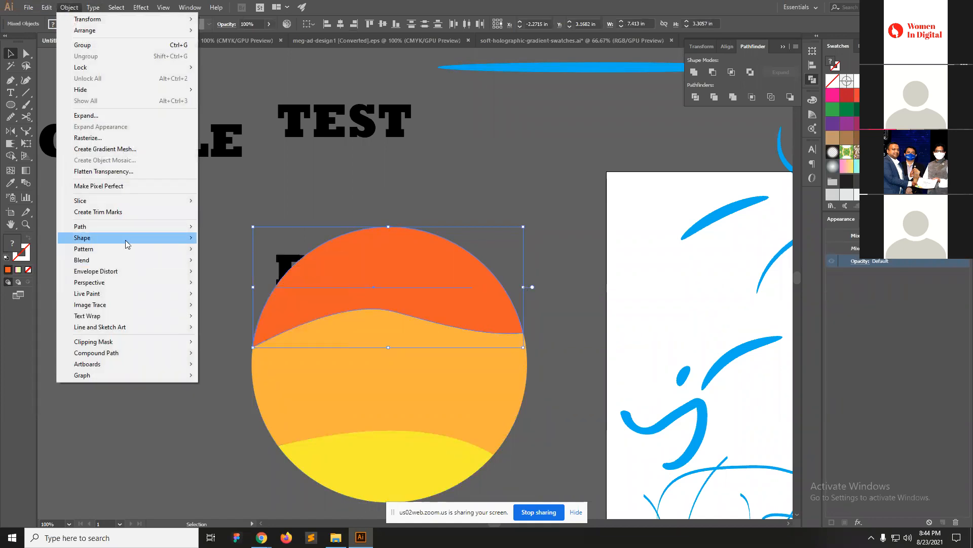
{"action": "mouse_move", "coordinate": [131, 269]}
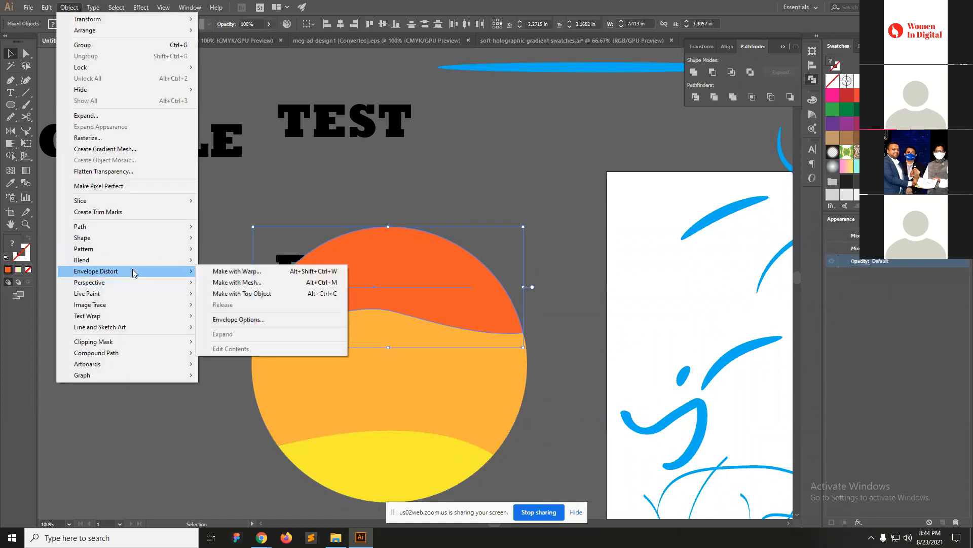
{"action": "left_click", "coordinate": [287, 295]}
{"action": "left_click", "coordinate": [576, 272]}
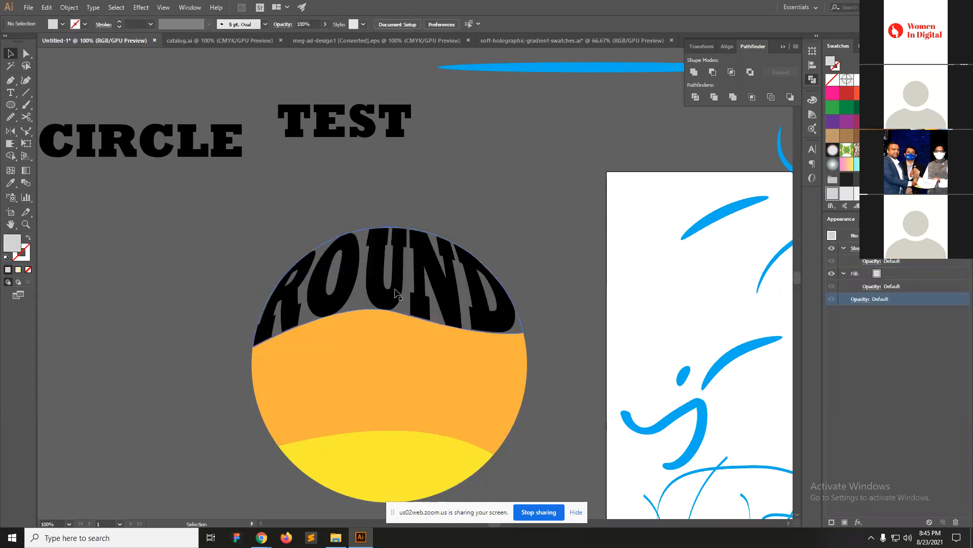
Move the "CIRCLE" text beside the light orange middle section and envelope-distort it into that section using Make with Top Object.
{"action": "left_click_drag", "start_coordinate": [218, 163], "coordinate": [267, 427]}
{"action": "left_click", "coordinate": [396, 373], "text": "shift"}
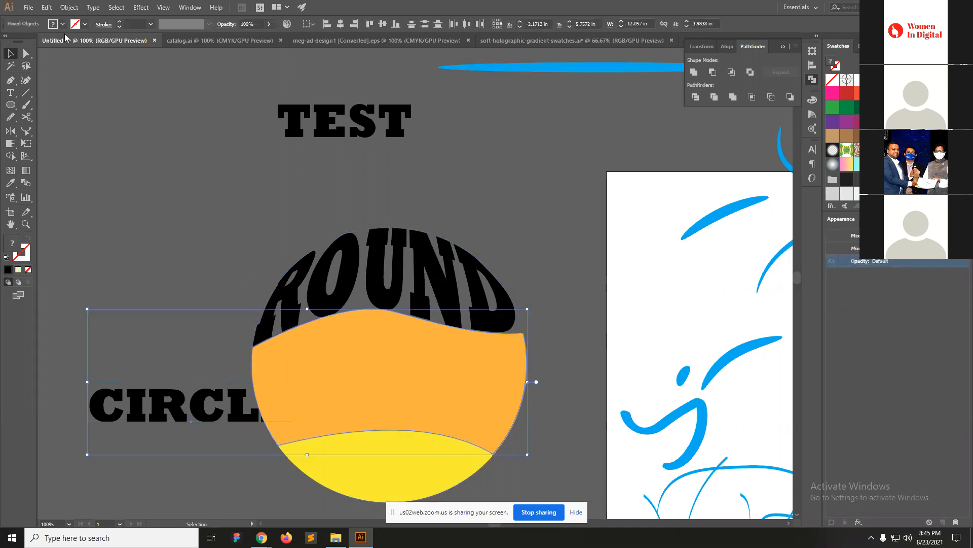
{"action": "left_click", "coordinate": [69, 7]}
{"action": "mouse_move", "coordinate": [116, 273]}
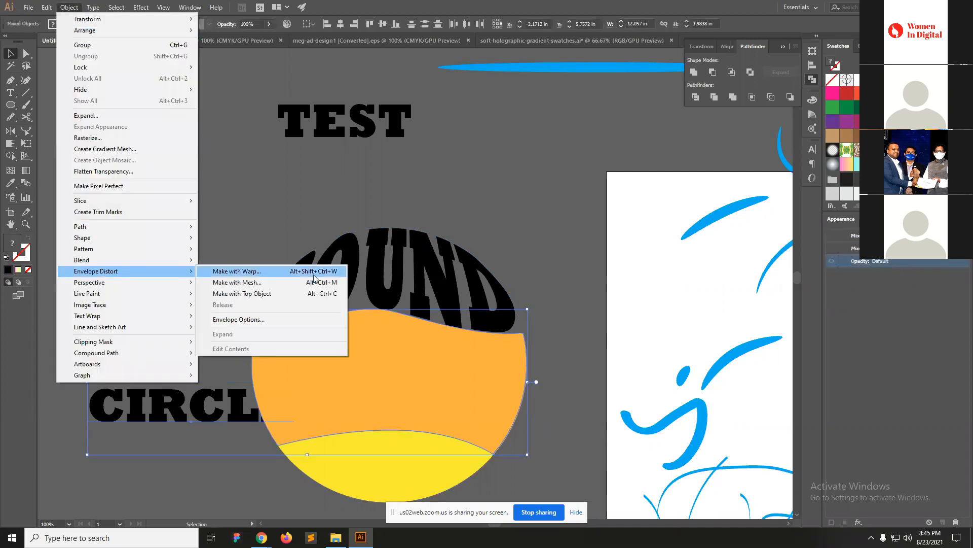
{"action": "left_click", "coordinate": [254, 294]}
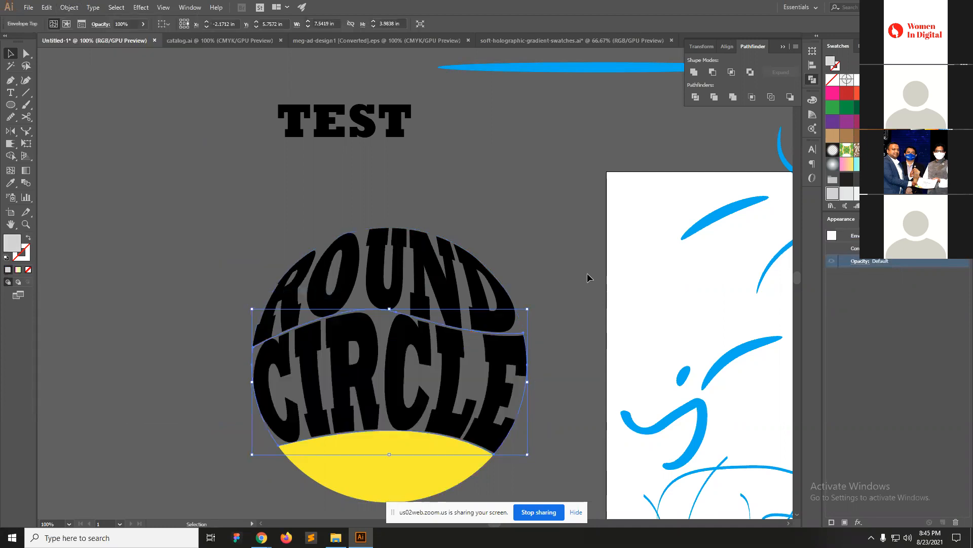
Move the "TEST" text beside the circle and envelope-distort it into the yellow bottom section using Make with Top Object.
{"action": "left_click", "coordinate": [366, 175]}
{"action": "left_click_drag", "start_coordinate": [320, 130], "coordinate": [526, 222]}
{"action": "scroll", "coordinate": [531, 250], "scroll_direction": "down", "scroll_amount": 2}
{"action": "left_click", "coordinate": [378, 446], "text": "shift"}
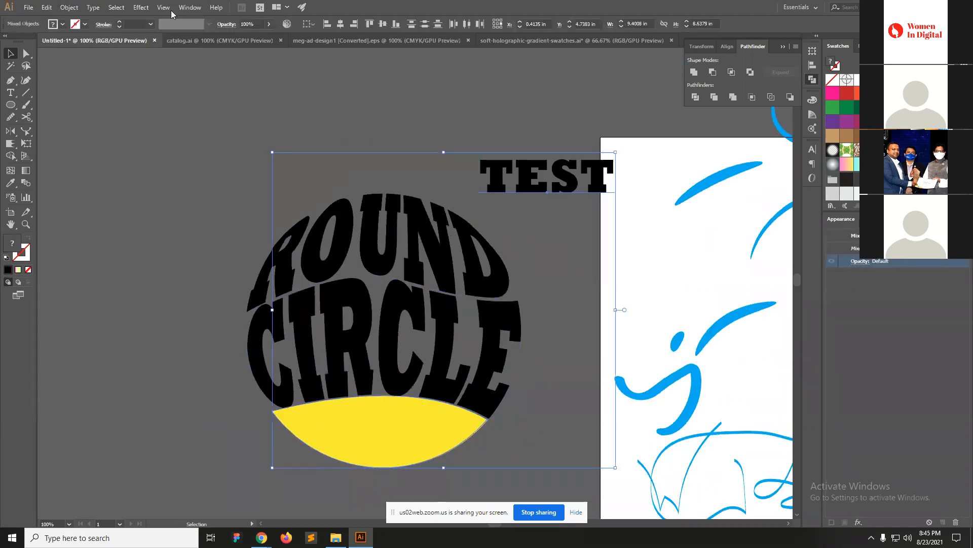
{"action": "left_click", "coordinate": [63, 8]}
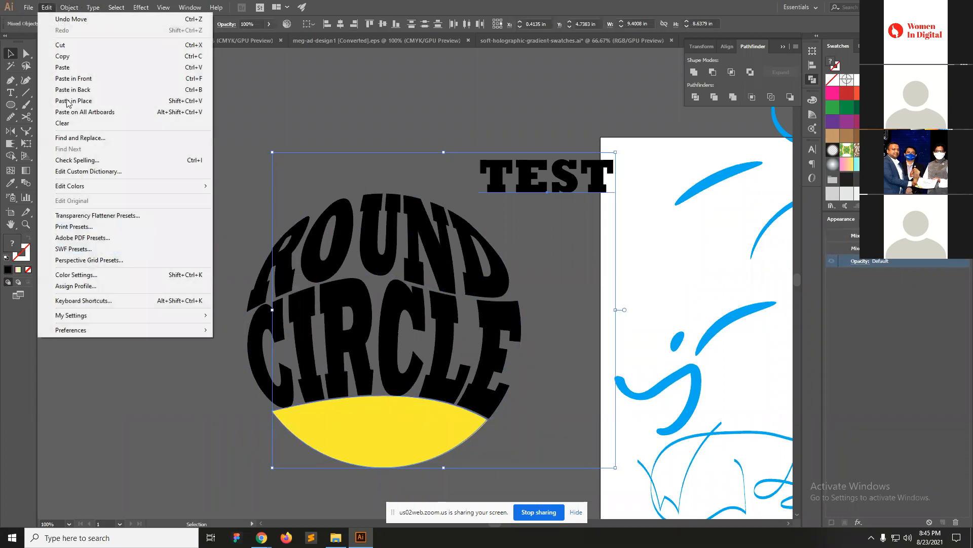
{"action": "mouse_move", "coordinate": [152, 260]}
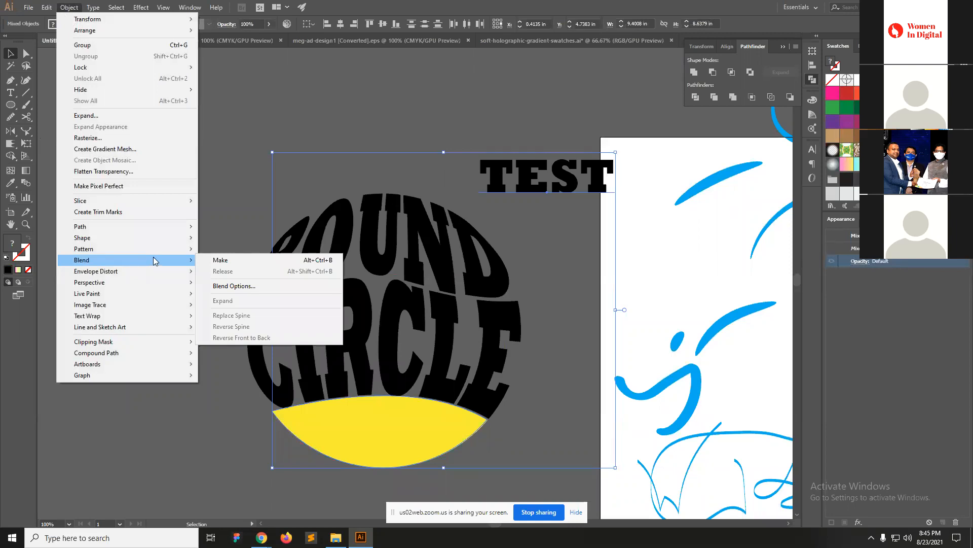
{"action": "mouse_move", "coordinate": [144, 238]}
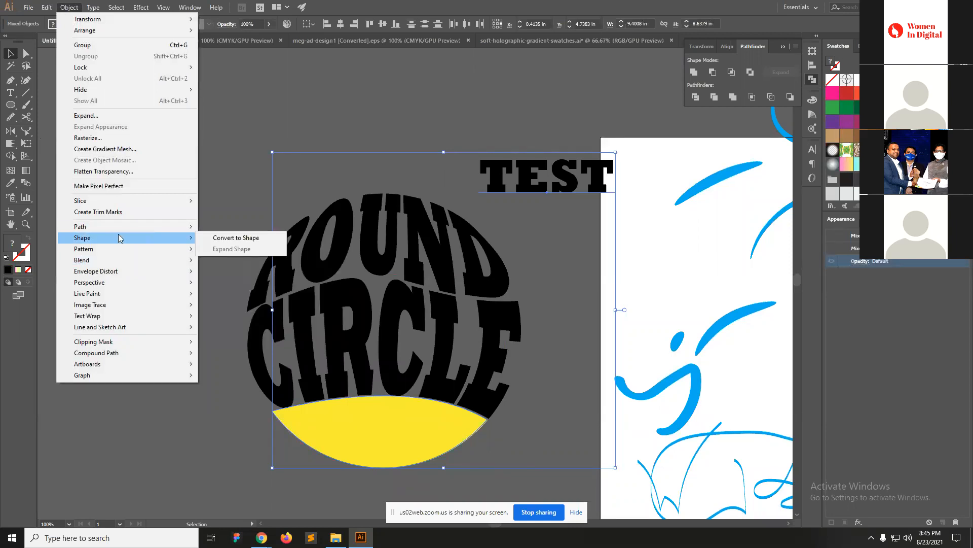
{"action": "mouse_move", "coordinate": [107, 274]}
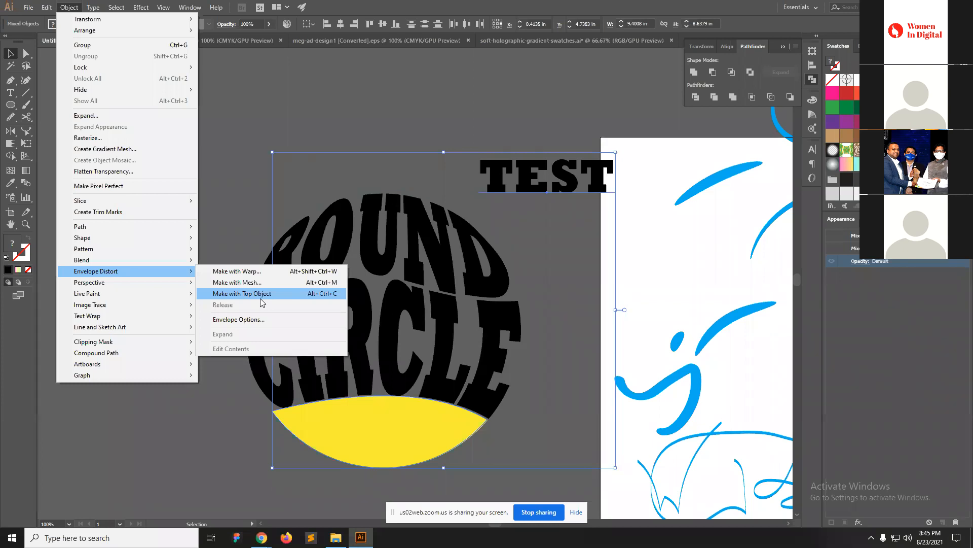
{"action": "left_click", "coordinate": [262, 303]}
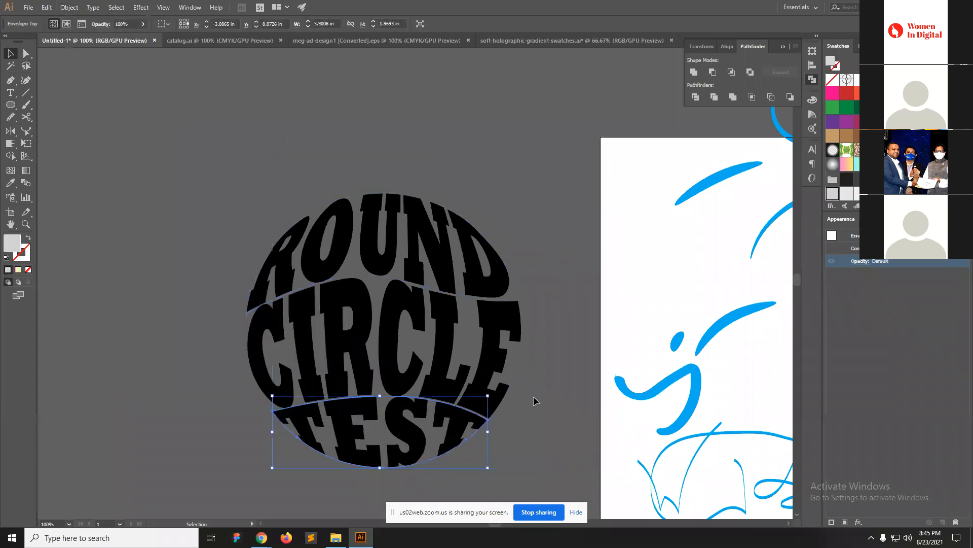
{"action": "left_click", "coordinate": [581, 344]}
{"action": "left_click", "coordinate": [451, 273]}
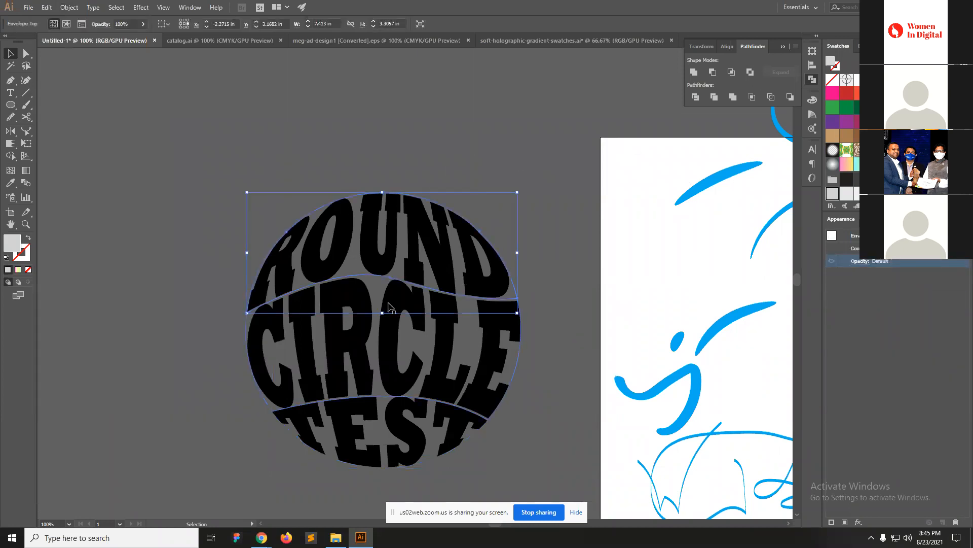
{"action": "left_click", "coordinate": [555, 348]}
{"action": "left_click", "coordinate": [343, 312], "text": "ctrl+alt"}
{"action": "left_click", "coordinate": [451, 357], "text": "ctrl+alt"}
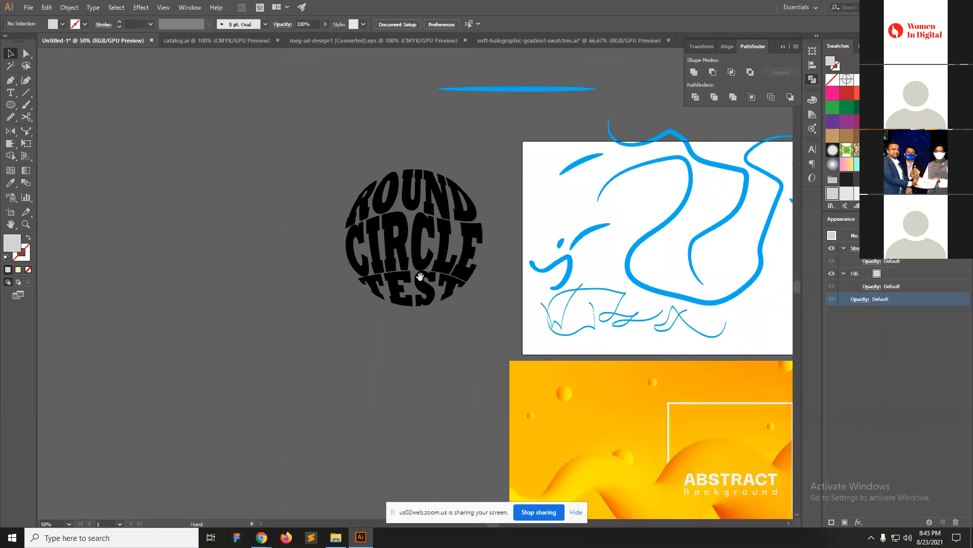
{"action": "left_click_drag", "start_coordinate": [485, 337], "coordinate": [403, 385]}
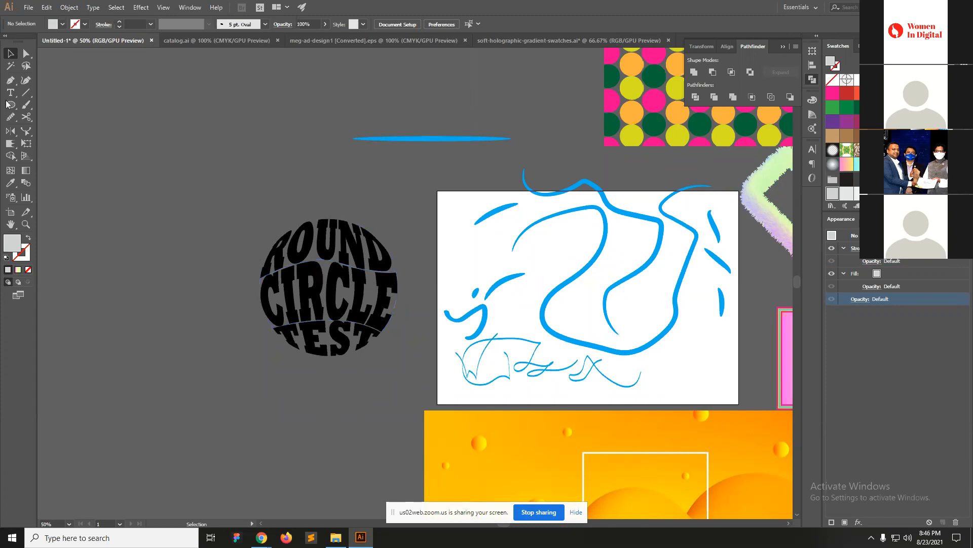
Draw a large unfilled peanut-shaped outline with a light grey stroke on the empty area beside the round text.
{"action": "left_click", "coordinate": [26, 104]}
{"action": "mouse_move", "coordinate": [256, 117]}
{"action": "left_mouse_down"}
{"action": "mouse_move", "coordinate": [192, 159]}
{"action": "mouse_move", "coordinate": [185, 189]}
{"action": "mouse_move", "coordinate": [135, 254]}
{"action": "mouse_move", "coordinate": [118, 306]}
{"action": "mouse_move", "coordinate": [142, 333]}
{"action": "mouse_move", "coordinate": [213, 324]}
{"action": "mouse_move", "coordinate": [306, 180]}
{"action": "mouse_move", "coordinate": [293, 127]}
{"action": "mouse_move", "coordinate": [264, 108]}
{"action": "left_mouse_up"}
{"action": "left_click", "coordinate": [282, 138], "text": "ctrl"}
Move the outline's end anchor at its upper gap next to the other end and join the two ends.
{"action": "key", "text": "a"}
{"action": "left_click_drag", "start_coordinate": [385, 247], "coordinate": [381, 254]}
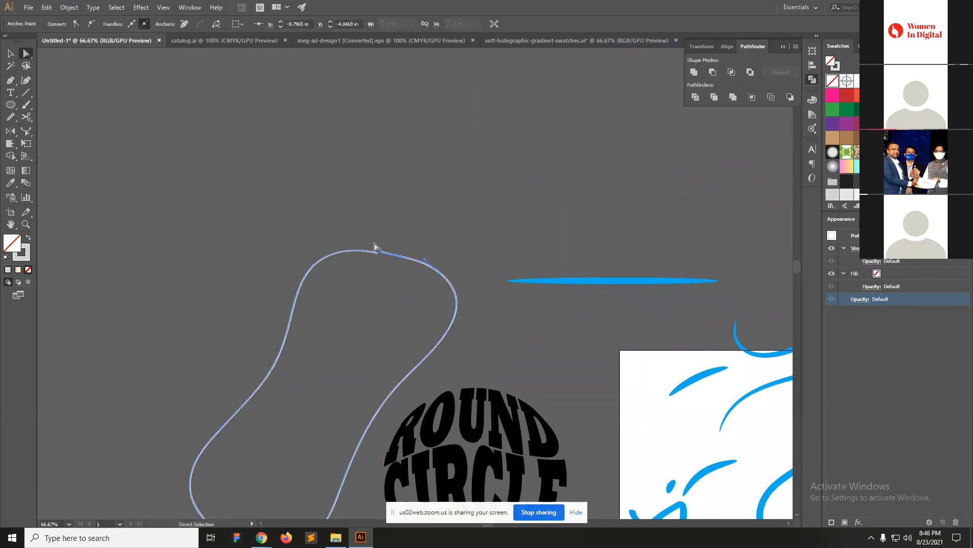
{"action": "key", "text": "v"}
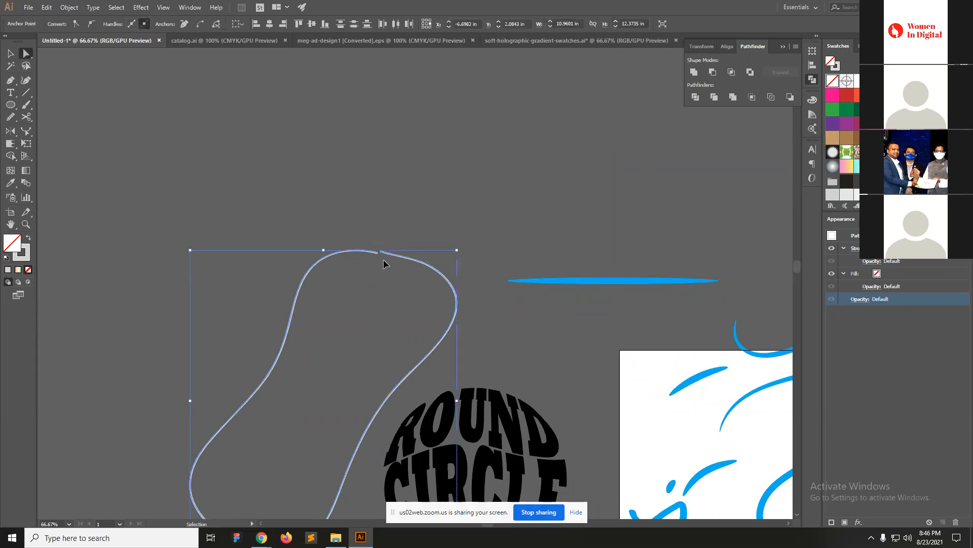
{"action": "key", "text": "a"}
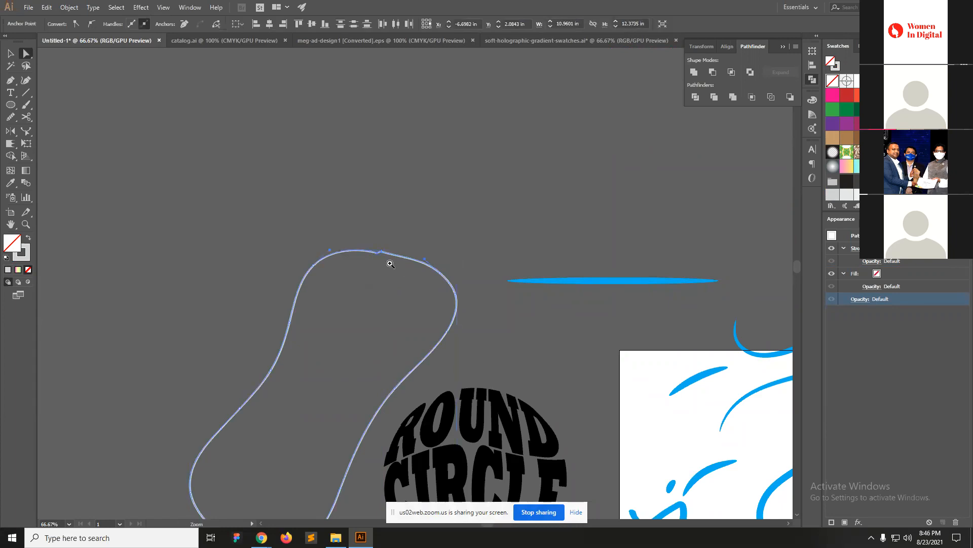
Reposition the anchor at the outline's upper join to smooth out the small kink.
{"action": "key", "text": "ctrl+plus"}
{"action": "key", "text": "ctrl+plus"}
{"action": "key", "text": "ctrl+plus"}
{"action": "key", "text": "a"}
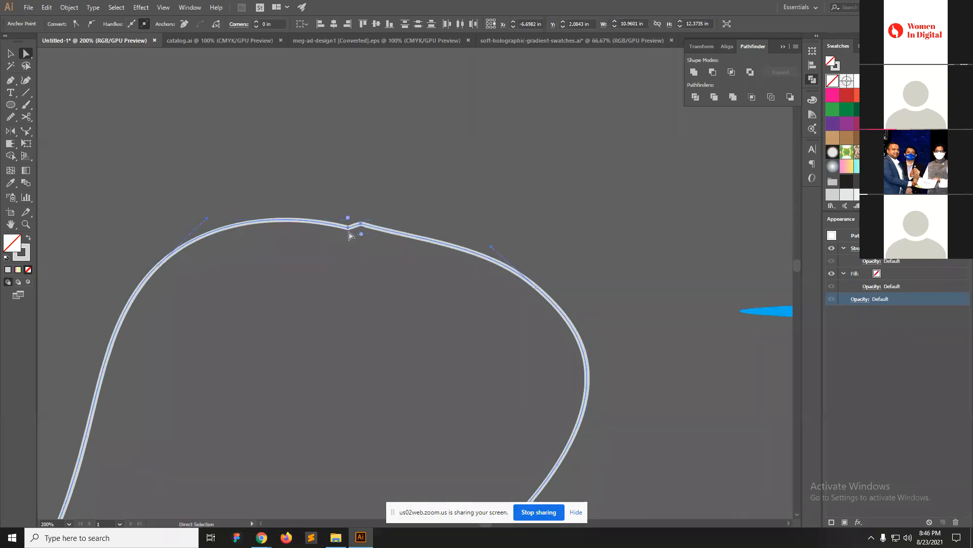
{"action": "left_click_drag", "start_coordinate": [350, 231], "coordinate": [348, 226]}
{"action": "key", "text": "ctrl+minus"}
{"action": "key", "text": "ctrl+minus"}
{"action": "key", "text": "ctrl+minus"}
{"action": "key", "text": "ctrl+minus"}
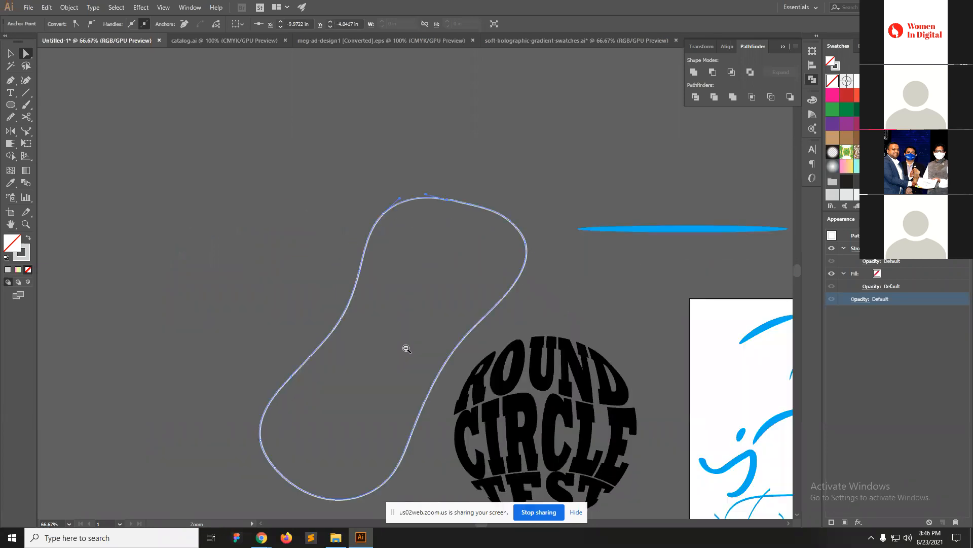
Copy the word "CIRCLE" from the contents of the round text's middle envelope.
{"action": "key", "text": "v"}
{"action": "left_click", "coordinate": [560, 276]}
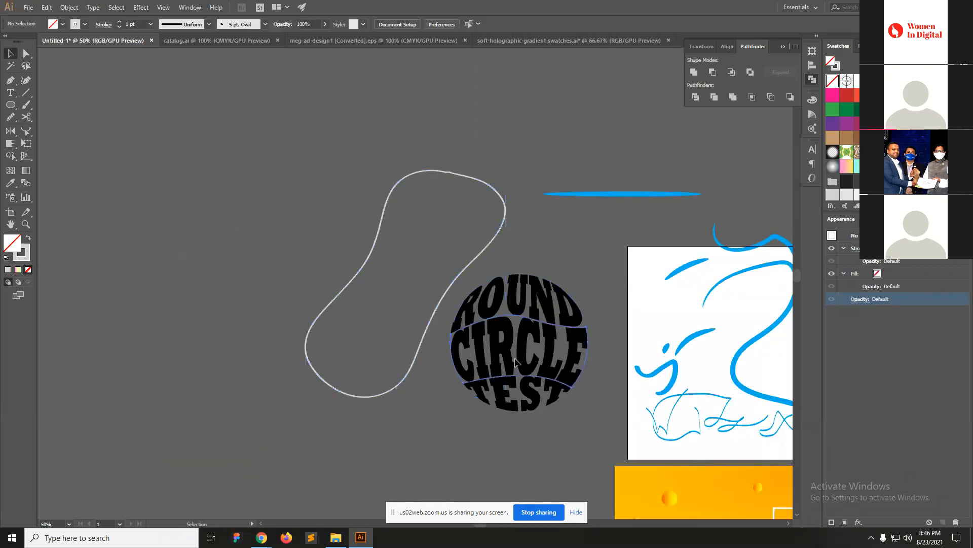
{"action": "left_click", "coordinate": [516, 359]}
{"action": "double_click", "coordinate": [516, 358]}
{"action": "key", "text": "ctrl+c"}
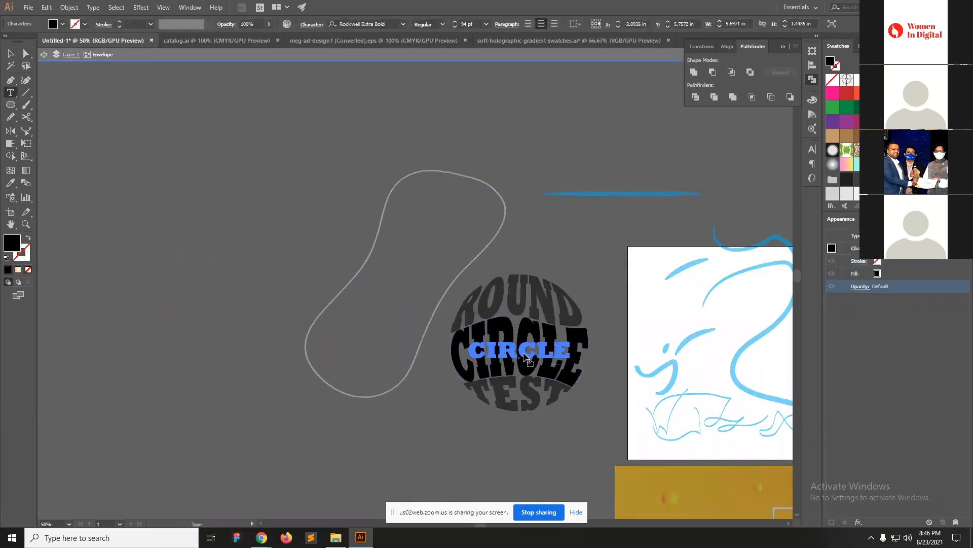
{"action": "left_click", "coordinate": [519, 239], "text": "ctrl"}
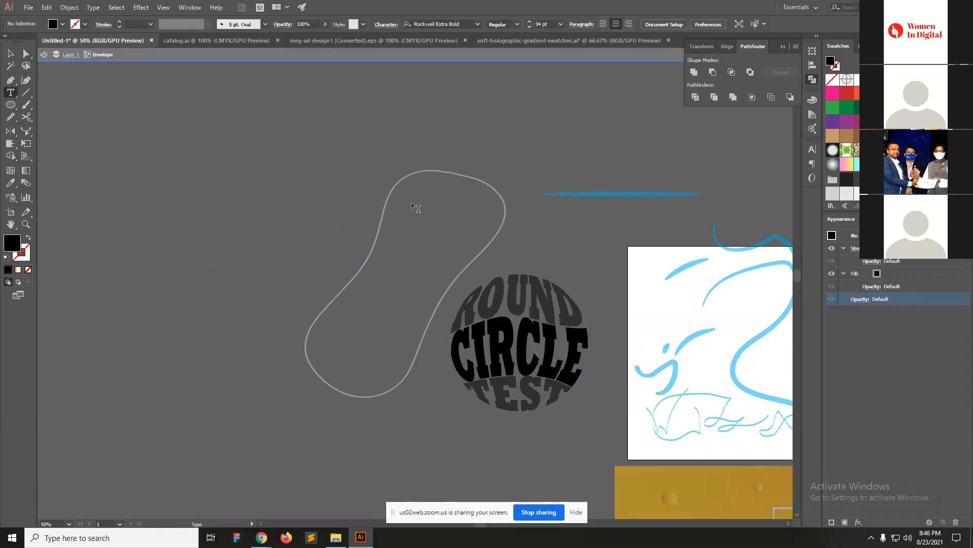
{"action": "key", "text": "Escape"}
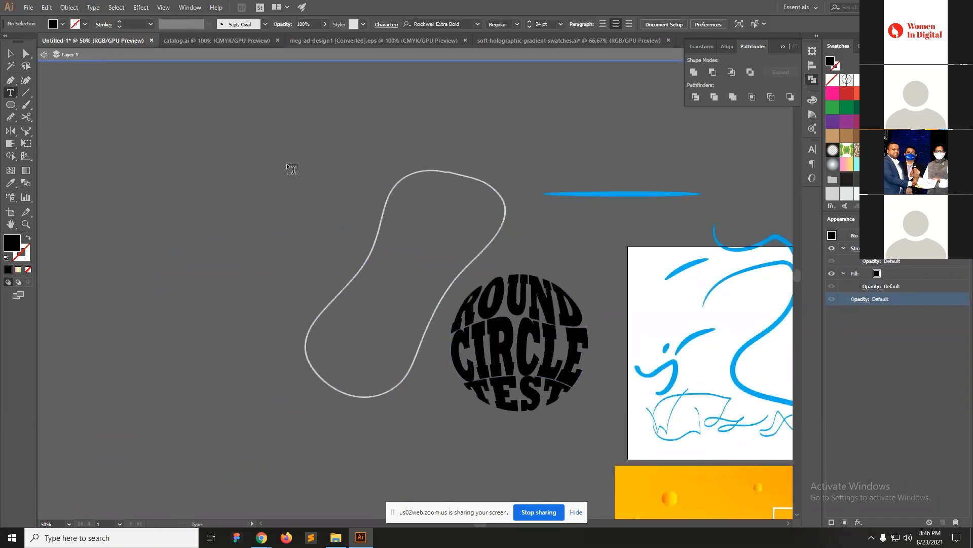
Paste the copied word "CIRCLE" as new text above the peanut-shaped outline.
{"action": "left_click", "coordinate": [286, 163]}
{"action": "key", "text": "ctrl+v"}
{"action": "key", "text": "Escape"}
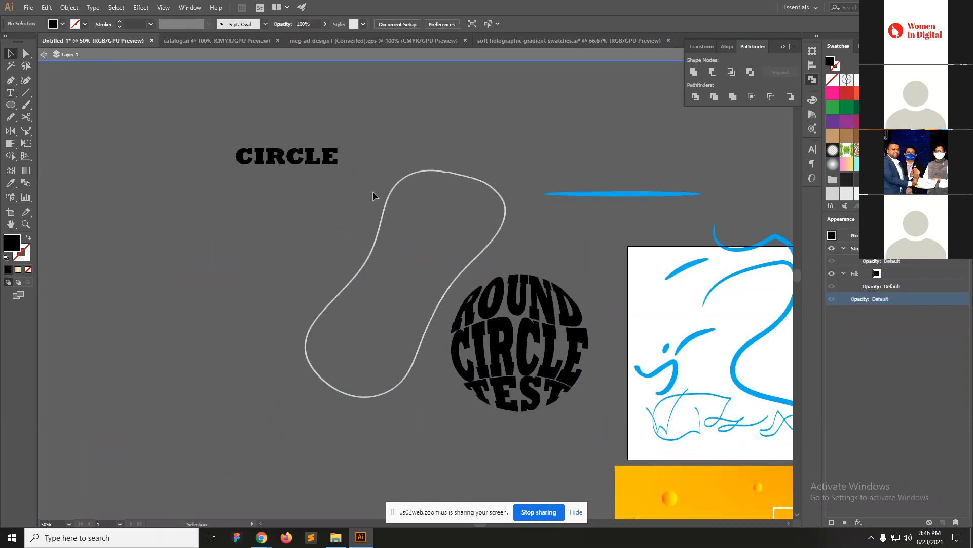
Take the pasted "CIRCLE" text out of the isolated layer, leave isolation, and paste it again above the outline.
{"action": "left_click", "coordinate": [390, 206]}
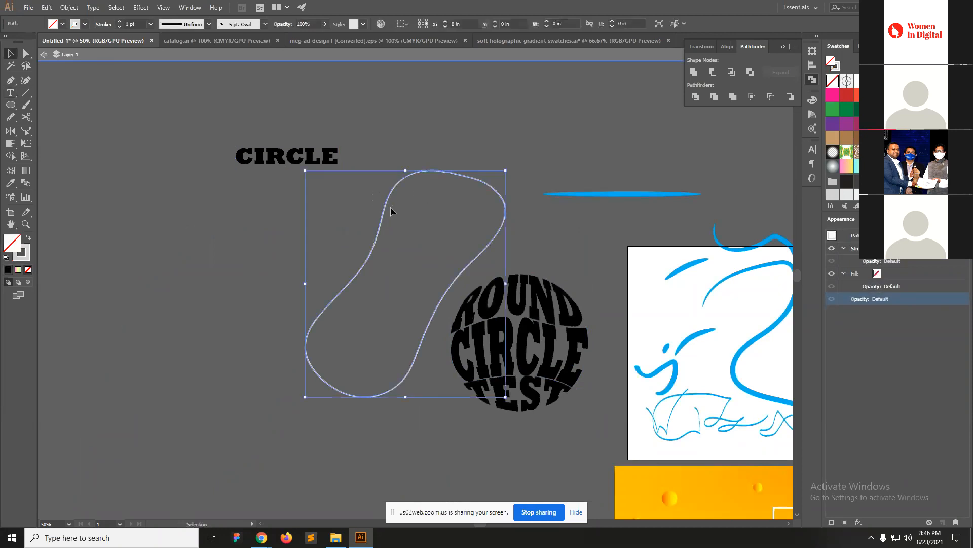
{"action": "left_click", "coordinate": [25, 53]}
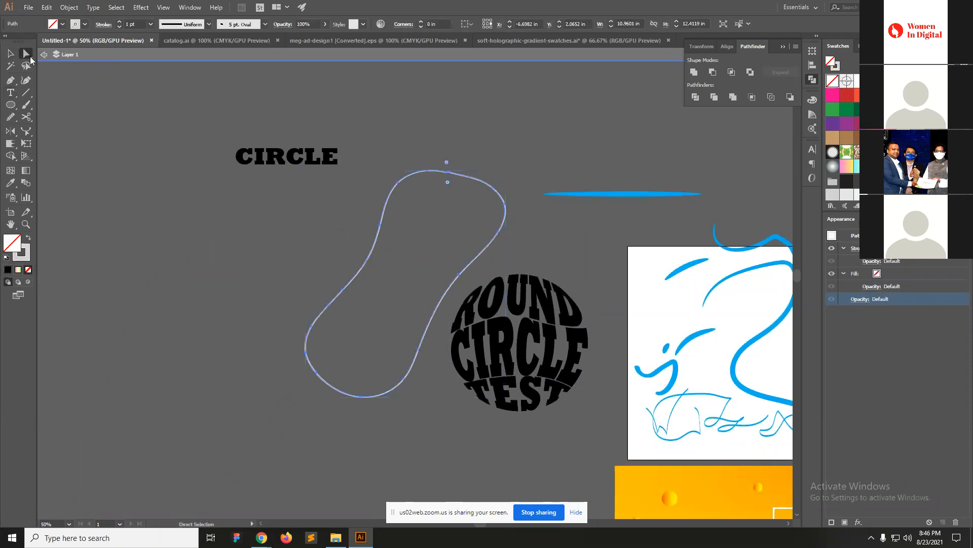
{"action": "left_click", "coordinate": [325, 162]}
{"action": "key", "text": "Delete"}
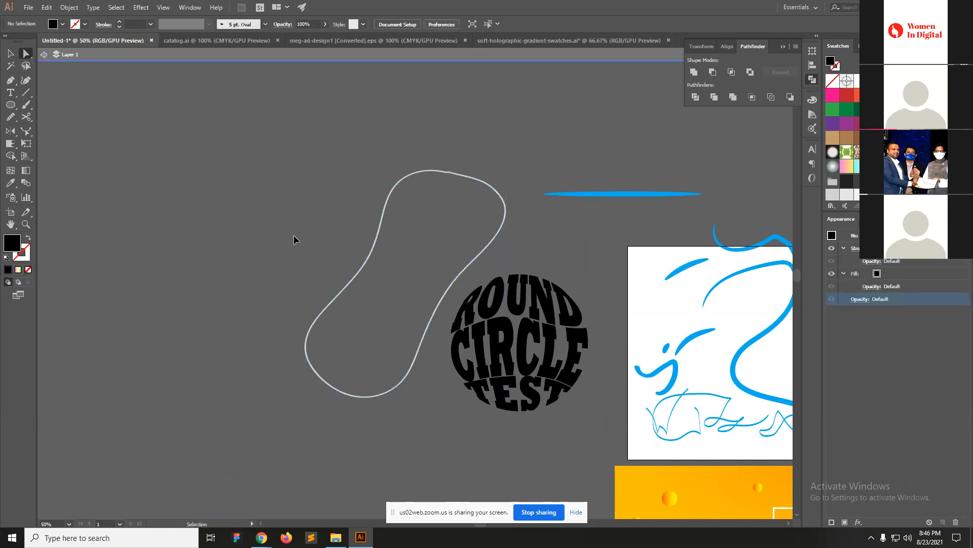
{"action": "left_click", "coordinate": [43, 54]}
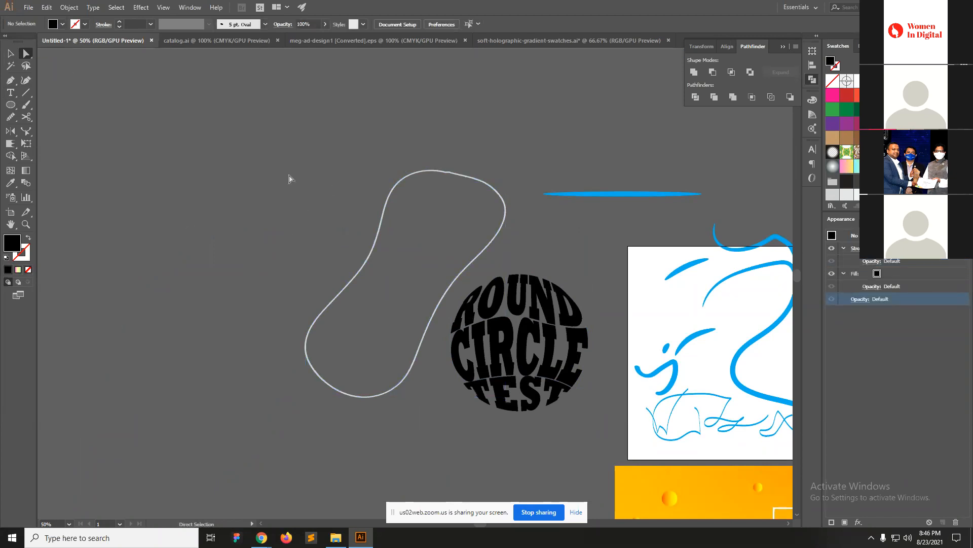
{"action": "key", "text": "ctrl+v"}
{"action": "left_click_drag", "start_coordinate": [426, 282], "coordinate": [299, 149]}
Try to envelope-distort the "CIRCLE" text into the upright peanut outline using Make with Top Object, and undo it.
{"action": "key", "text": "v"}
{"action": "left_click_drag", "start_coordinate": [372, 193], "coordinate": [414, 227], "text": "shift"}
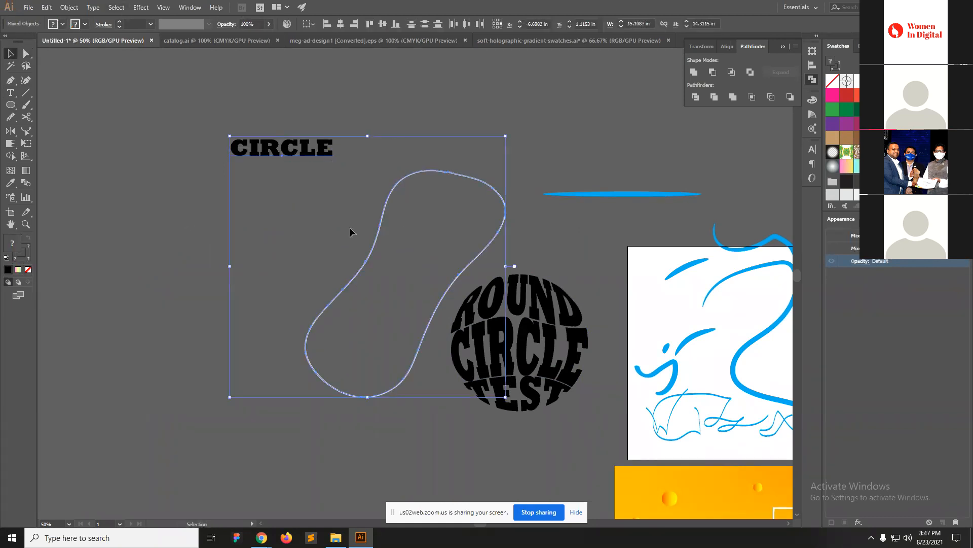
{"action": "left_click_drag", "start_coordinate": [349, 228], "coordinate": [394, 257]}
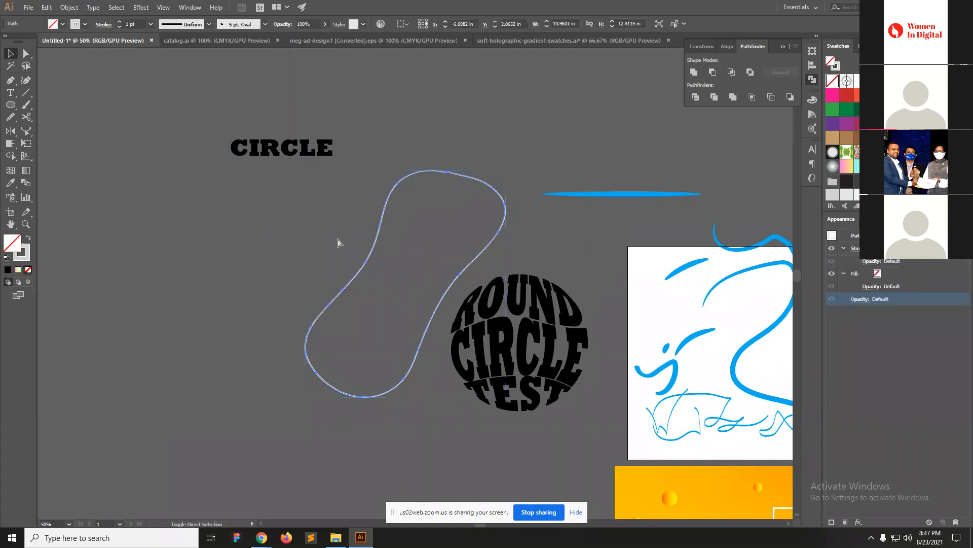
{"action": "left_click", "coordinate": [298, 156], "text": "shift"}
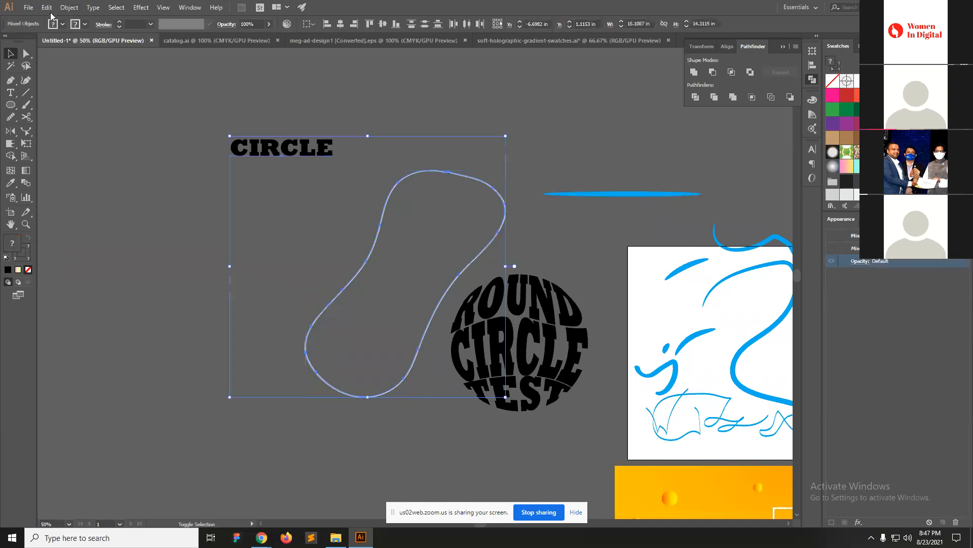
{"action": "left_click", "coordinate": [46, 7]}
{"action": "mouse_move", "coordinate": [72, 5]}
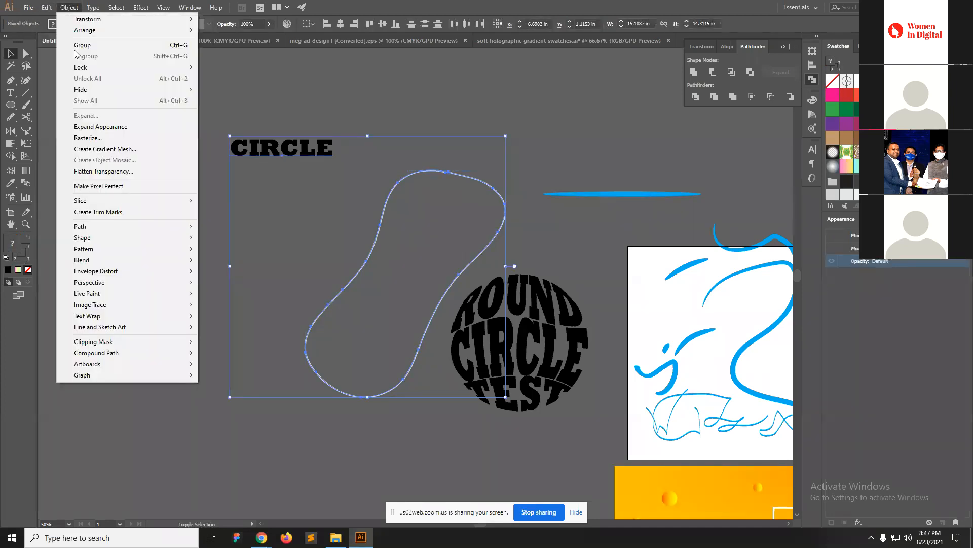
{"action": "mouse_move", "coordinate": [164, 278]}
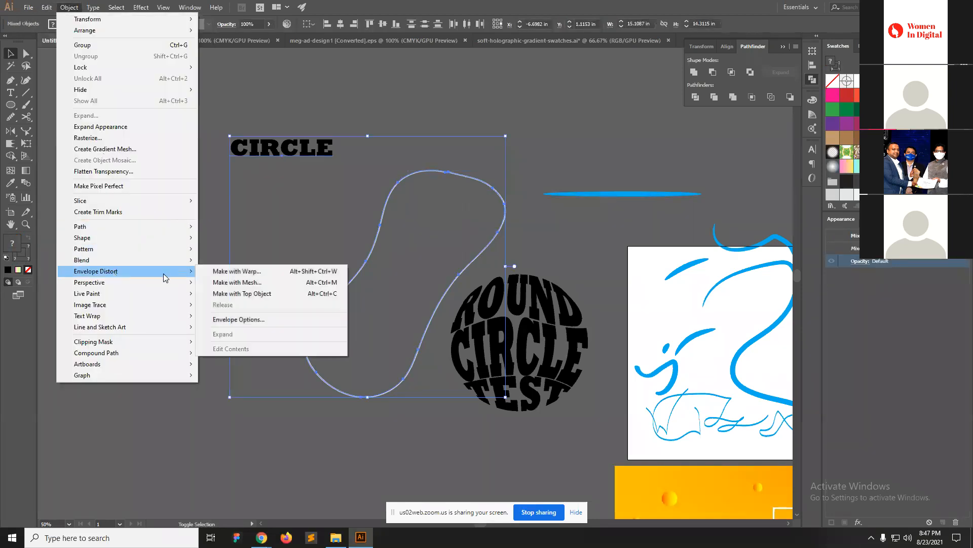
{"action": "left_click", "coordinate": [269, 293]}
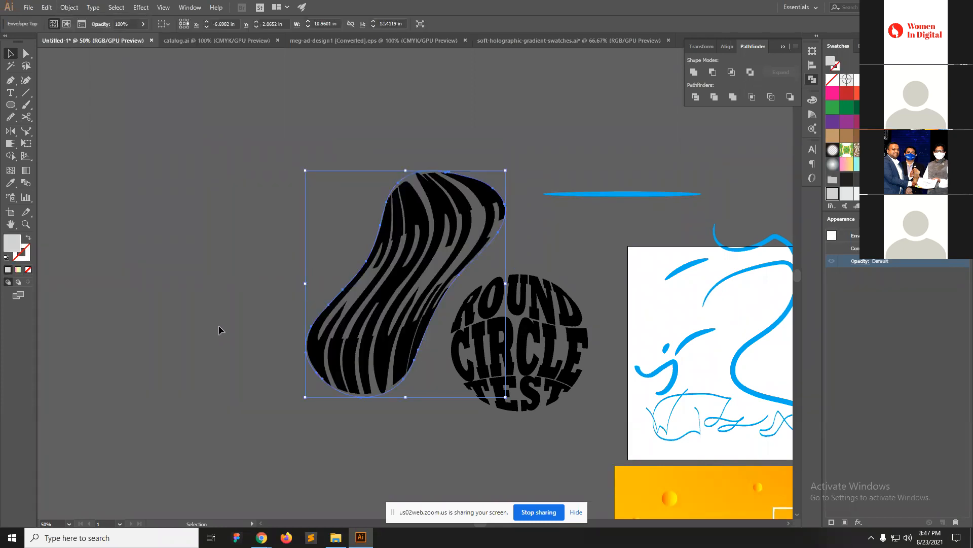
{"action": "left_click", "coordinate": [220, 327]}
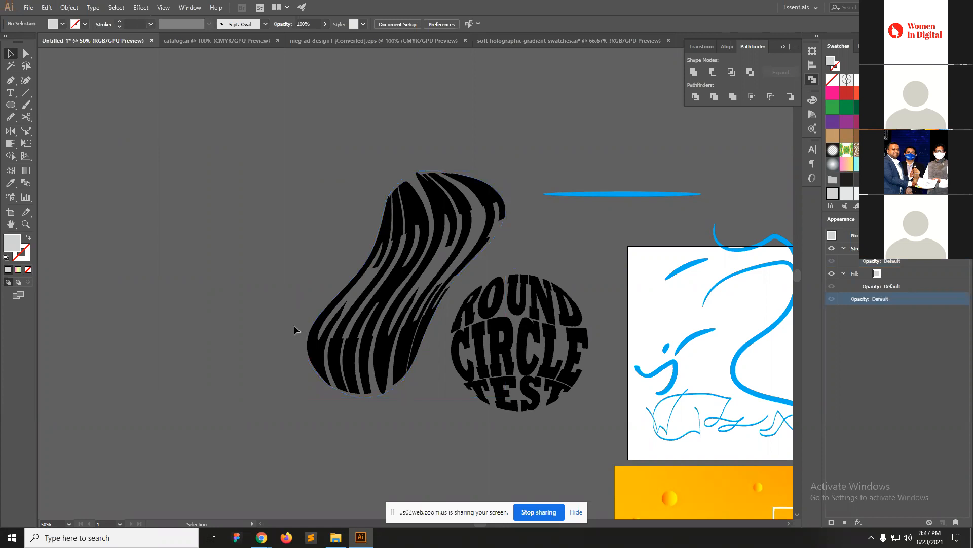
{"action": "key", "text": "ctrl+z"}
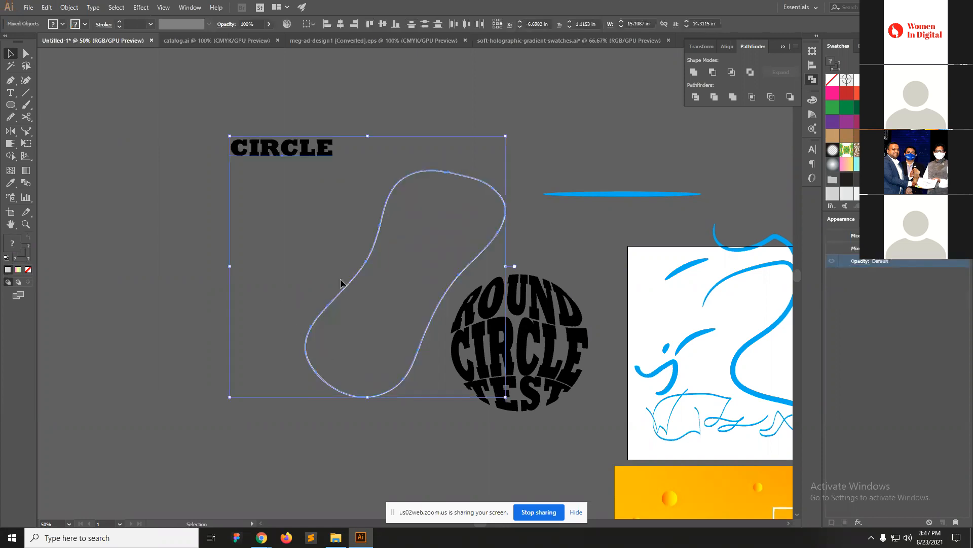
Rotate the peanut outline clockwise until it lies roughly horizontal and move it below the "CIRCLE" text.
{"action": "left_click", "coordinate": [400, 264]}
{"action": "left_click", "coordinate": [371, 241]}
{"action": "key", "text": "r"}
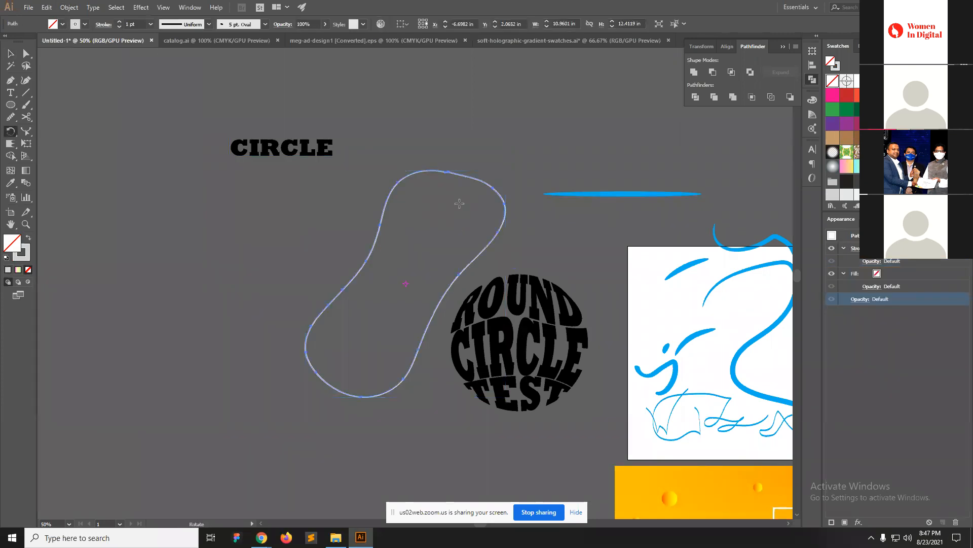
{"action": "left_click_drag", "start_coordinate": [467, 192], "coordinate": [495, 295]}
{"action": "key", "text": "v"}
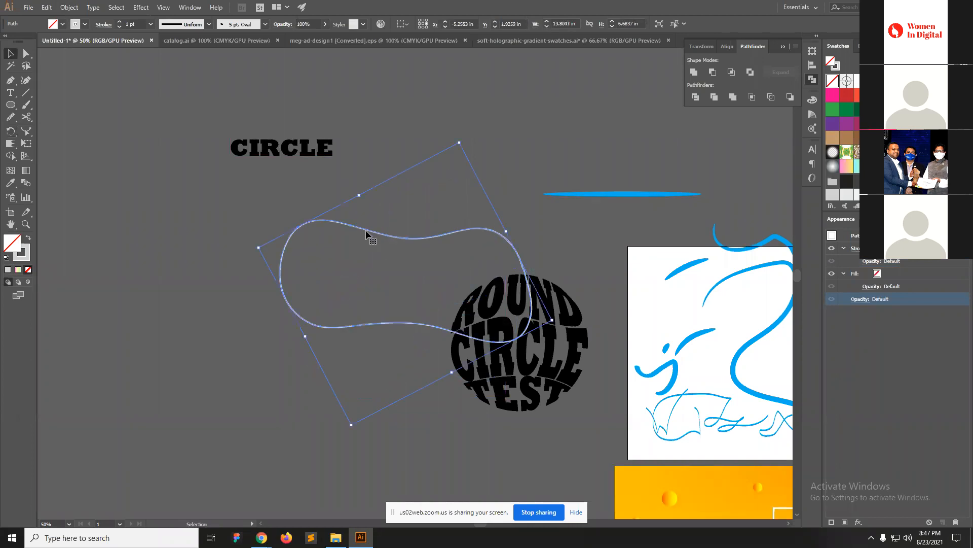
{"action": "left_click_drag", "start_coordinate": [365, 232], "coordinate": [278, 183]}
Envelope-distort the "CIRCLE" text into the horizontal peanut outline using Make with Top Object.
{"action": "left_click", "coordinate": [309, 218]}
{"action": "left_click_drag", "start_coordinate": [339, 227], "coordinate": [165, 72]}
{"action": "left_click", "coordinate": [69, 7]}
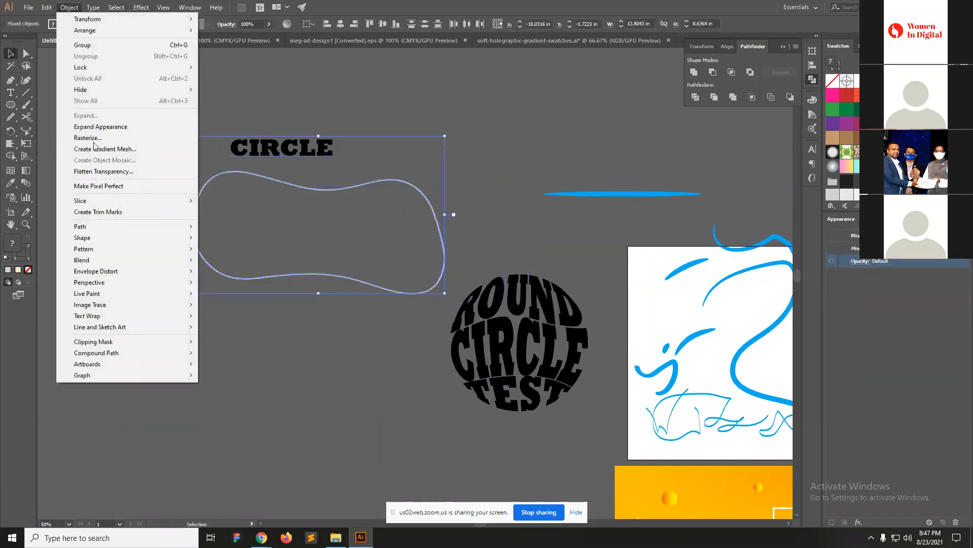
{"action": "mouse_move", "coordinate": [112, 271]}
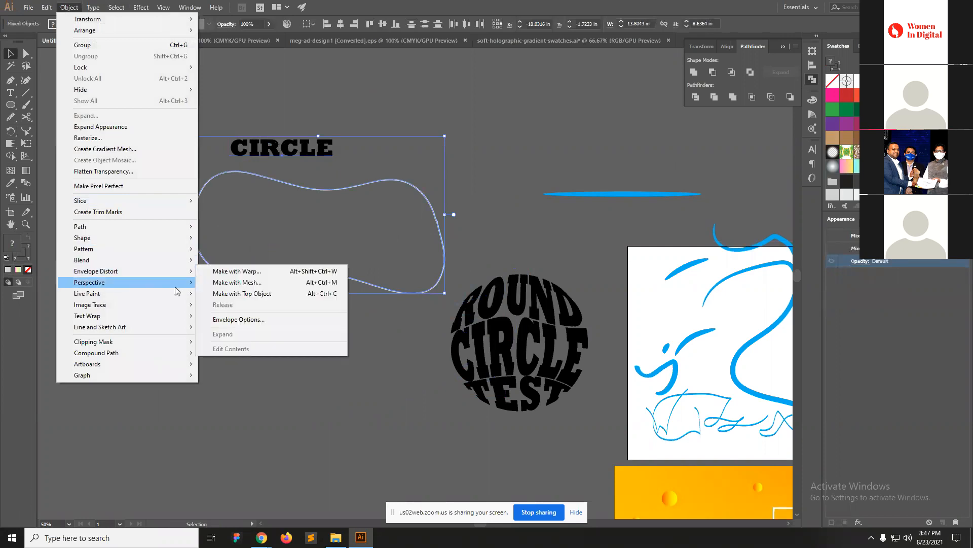
{"action": "left_click", "coordinate": [266, 294]}
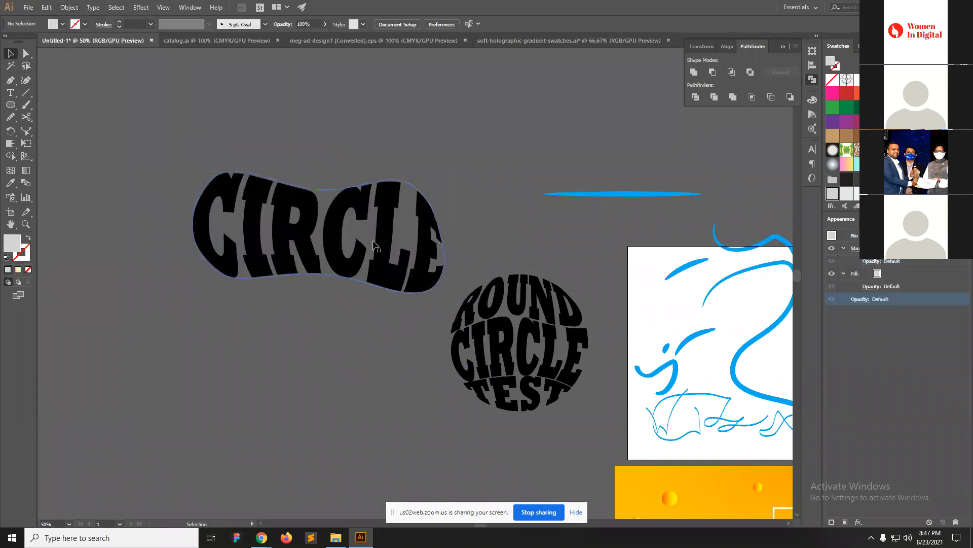
Rotate the peanut-shaped "CIRCLE" text counterclockwise so it runs diagonally upward, and deselect it.
{"action": "key", "text": "r"}
{"action": "left_click_drag", "start_coordinate": [415, 278], "coordinate": [432, 198]}
{"action": "key", "text": "ctrl+shift+a"}
{"action": "key", "text": "v"}
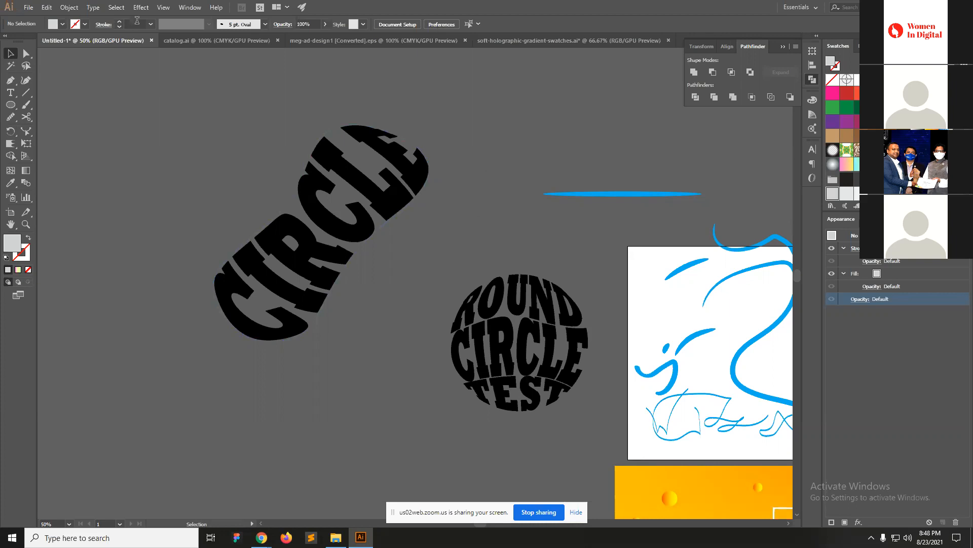
{"action": "left_click", "coordinate": [71, 8]}
{"action": "left_click", "coordinate": [141, 7]}
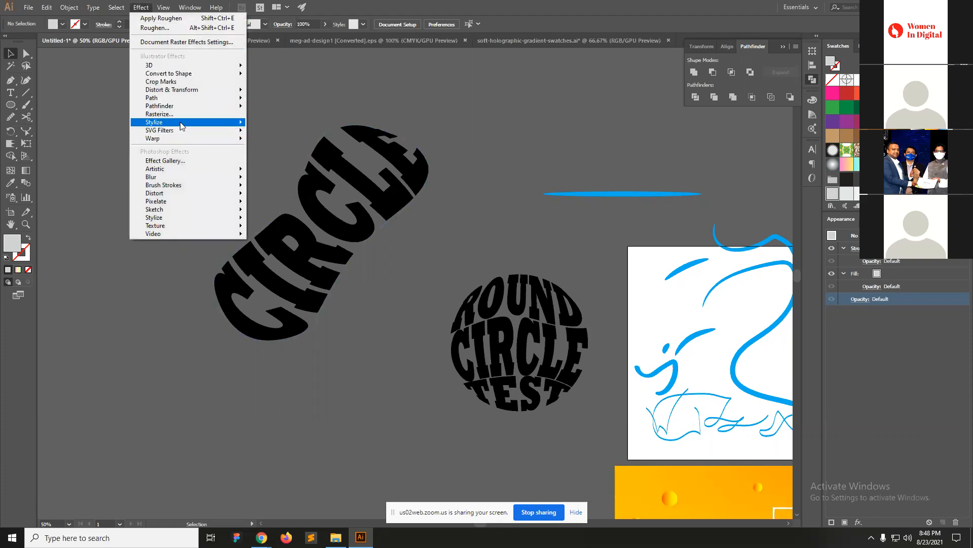
{"action": "left_click", "coordinate": [348, 196]}
{"action": "double_click", "coordinate": [348, 196]}
{"action": "double_click", "coordinate": [330, 236]}
{"action": "double_click", "coordinate": [331, 236]}
{"action": "key", "text": "ctrl"}
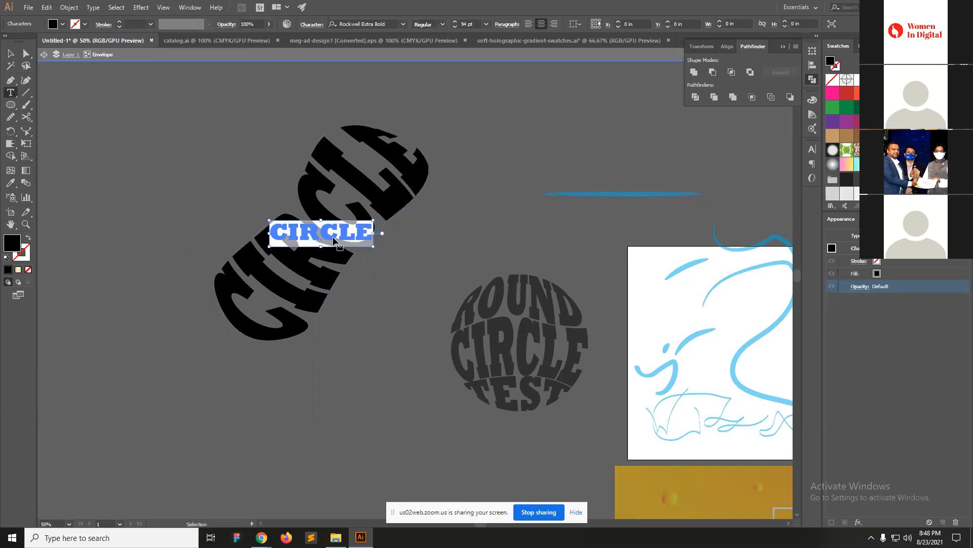
{"action": "left_click", "coordinate": [529, 205], "text": "ctrl"}
{"action": "left_click", "coordinate": [11, 55]}
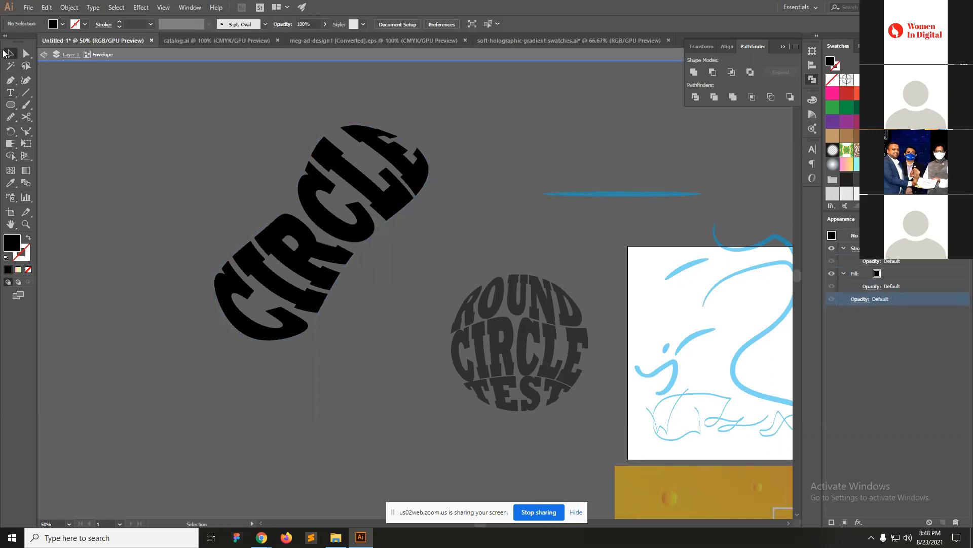
{"action": "left_click", "coordinate": [44, 54]}
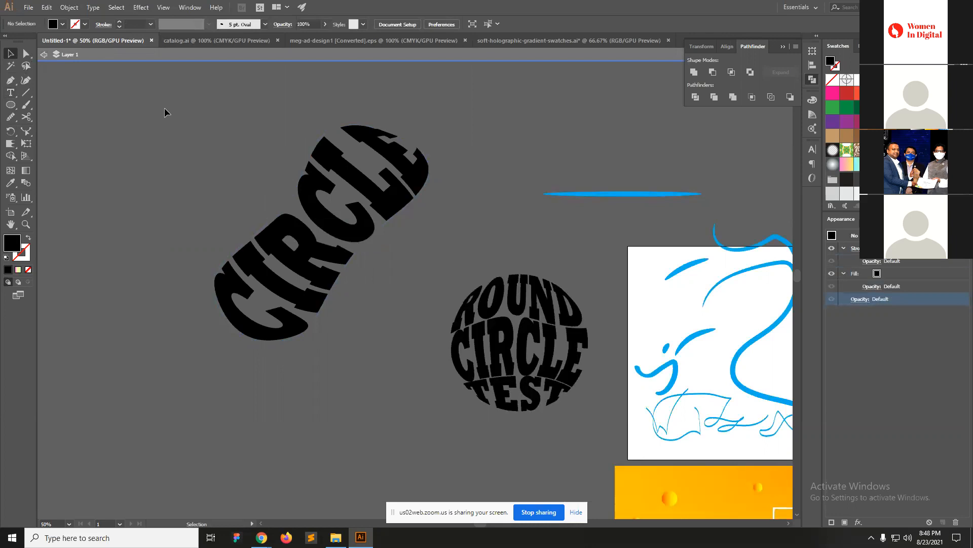
{"action": "left_click", "coordinate": [44, 54]}
Add a "LOREM IPSUM" placeholder text on the empty area above the diagonal "CIRCLE" text.
{"action": "left_click_drag", "start_coordinate": [235, 126], "coordinate": [364, 220]}
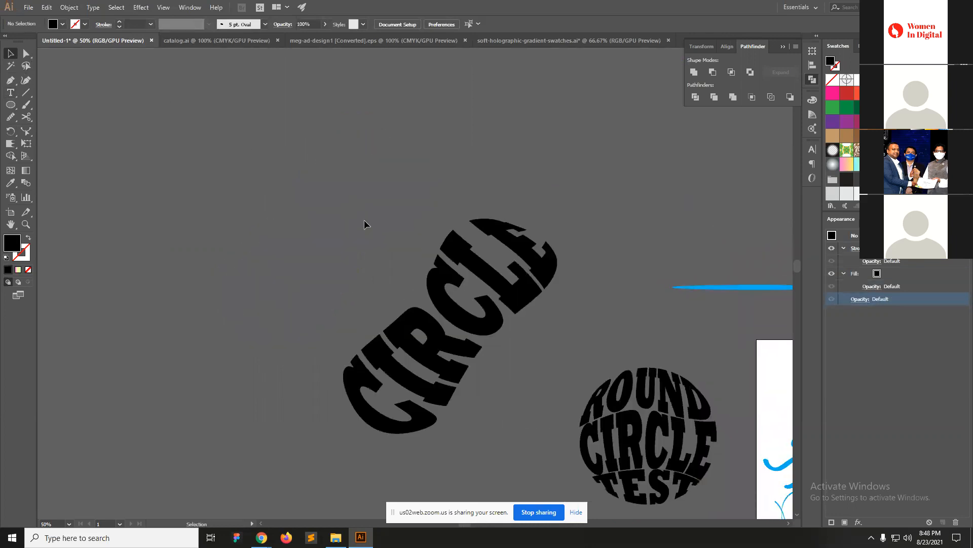
{"action": "key", "text": "t"}
{"action": "left_click", "coordinate": [297, 188]}
{"action": "key", "text": "Escape"}
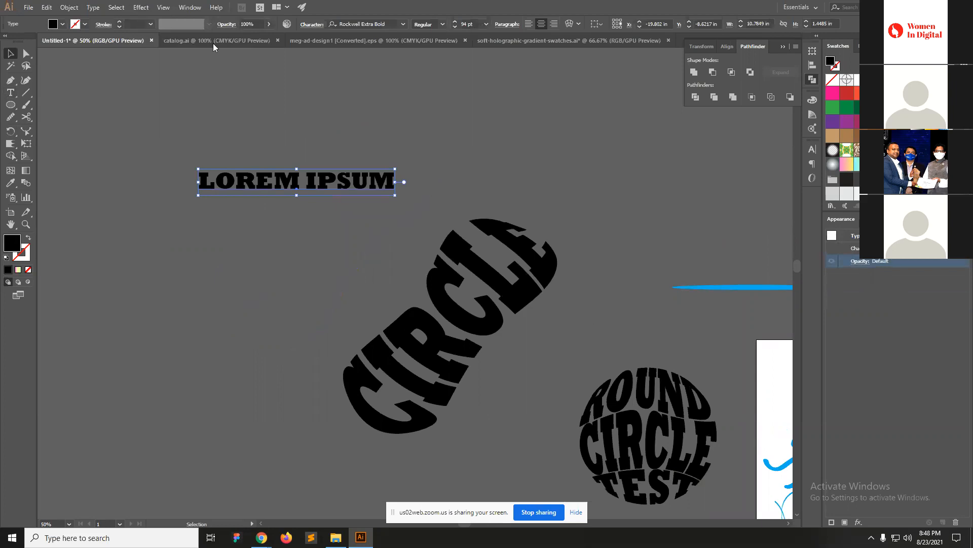
{"action": "left_click", "coordinate": [145, 8]}
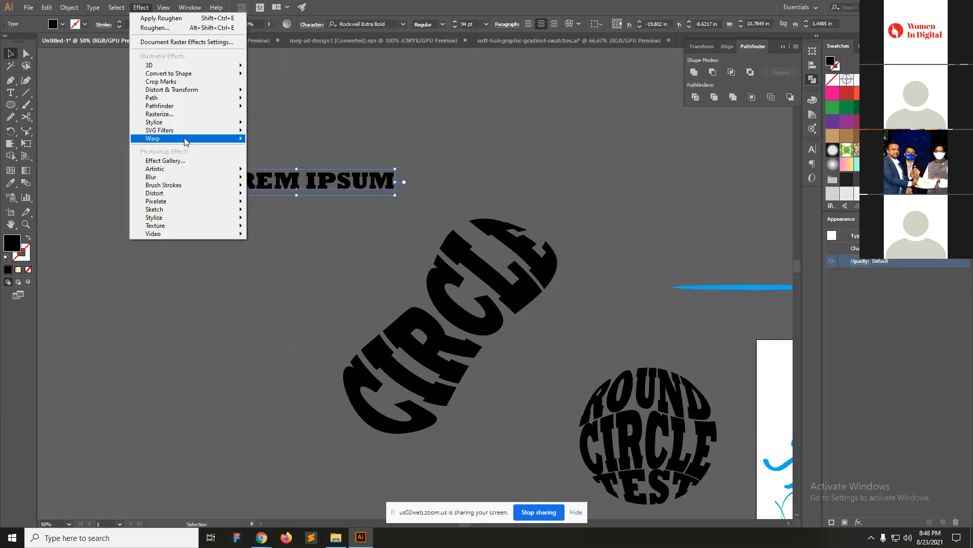
{"action": "mouse_move", "coordinate": [185, 140]}
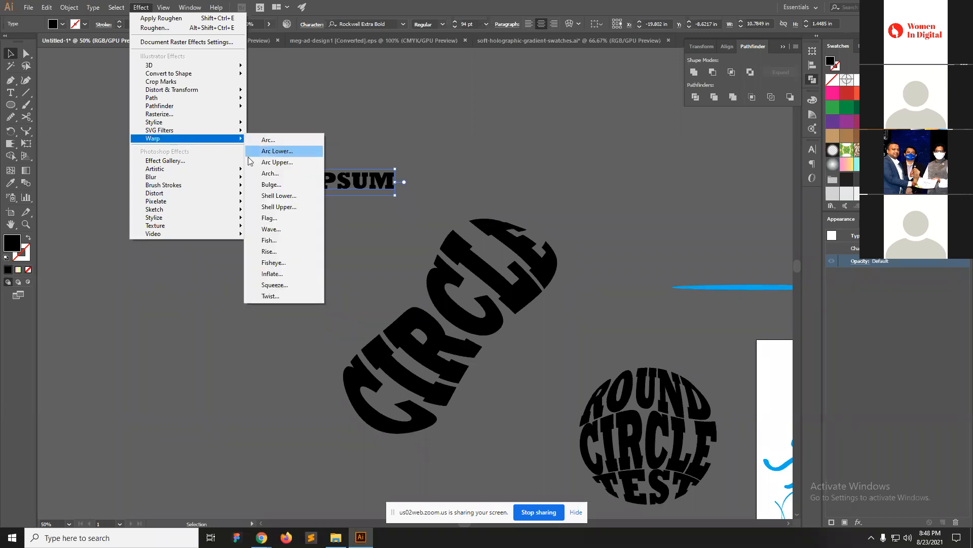
{"action": "left_click", "coordinate": [455, 317]}
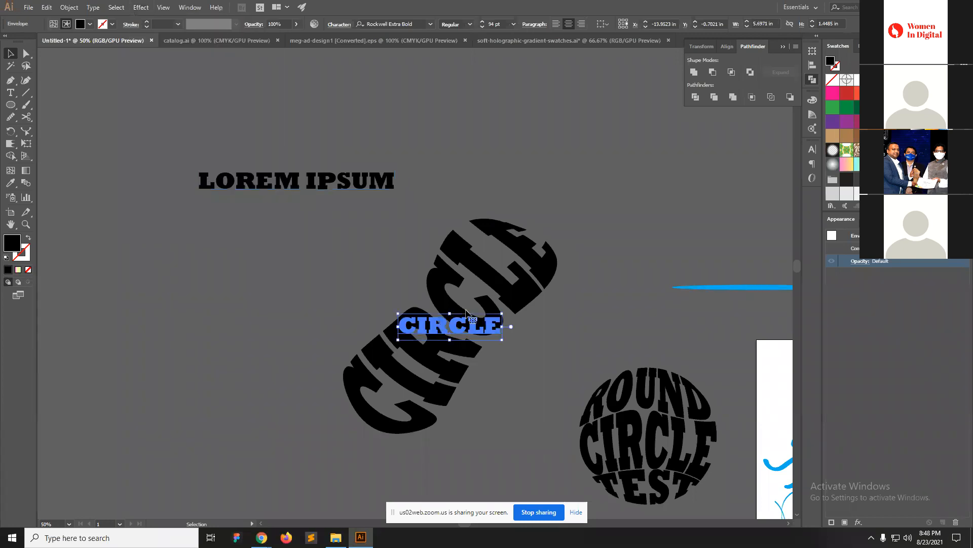
{"action": "left_click", "coordinate": [639, 265]}
{"action": "left_click", "coordinate": [456, 325]}
Start an Arc Warp effect on the "LOREM IPSUM" text and change its style to Flag.
{"action": "left_click", "coordinate": [296, 181]}
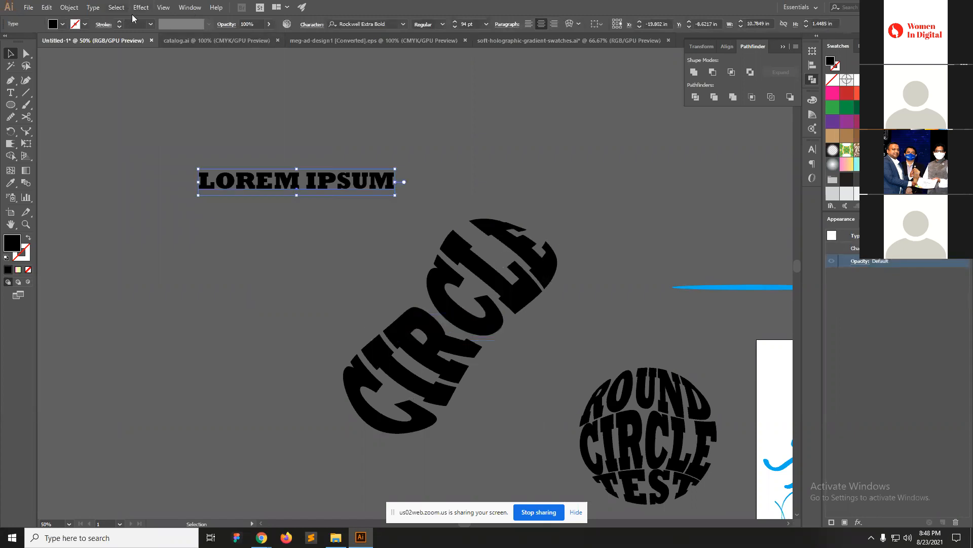
{"action": "left_click", "coordinate": [116, 7]}
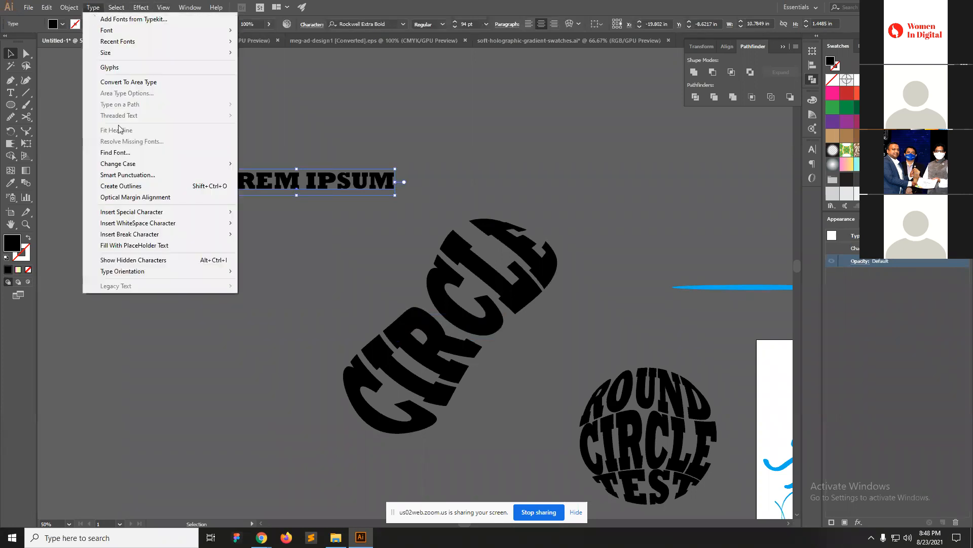
{"action": "mouse_move", "coordinate": [142, 8]}
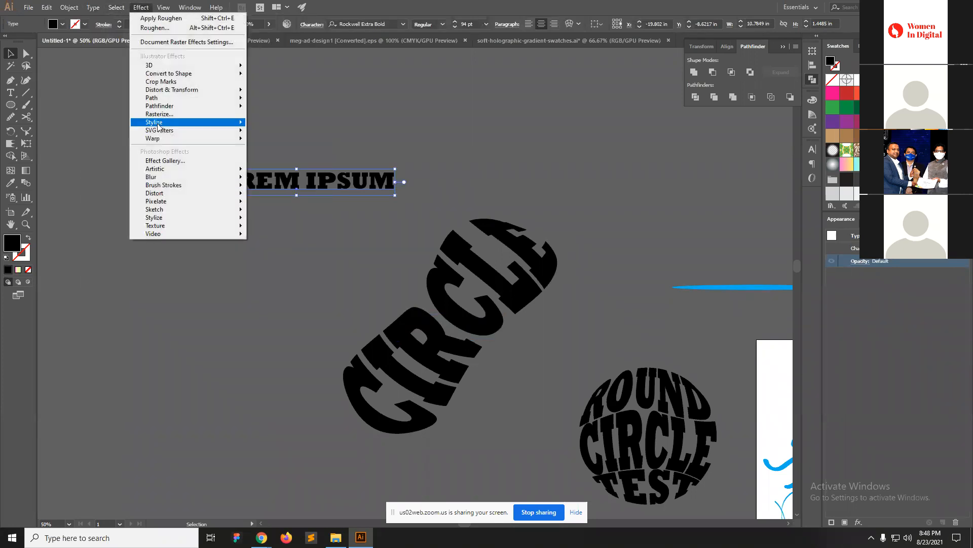
{"action": "mouse_move", "coordinate": [167, 141]}
{"action": "left_click", "coordinate": [268, 140]}
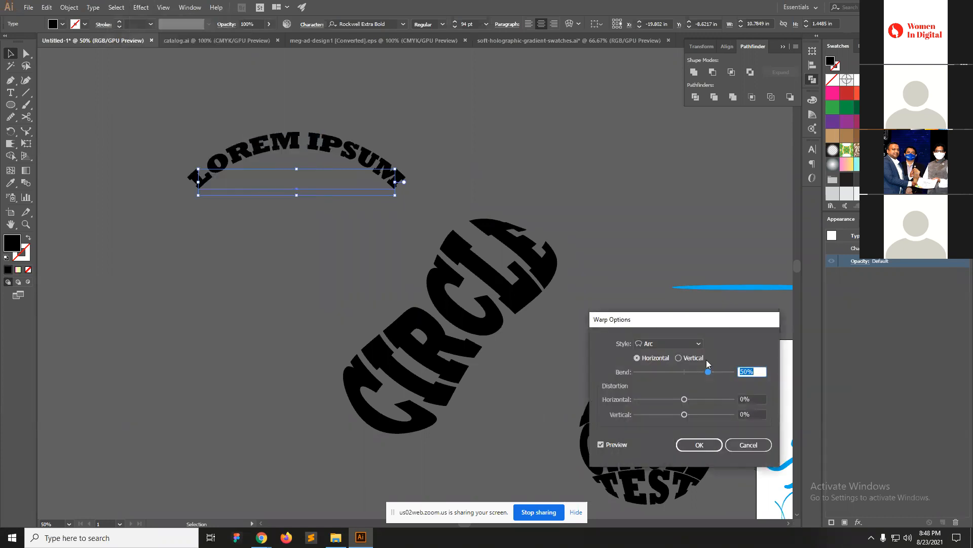
{"action": "left_click", "coordinate": [662, 342]}
{"action": "left_click", "coordinate": [698, 320]}
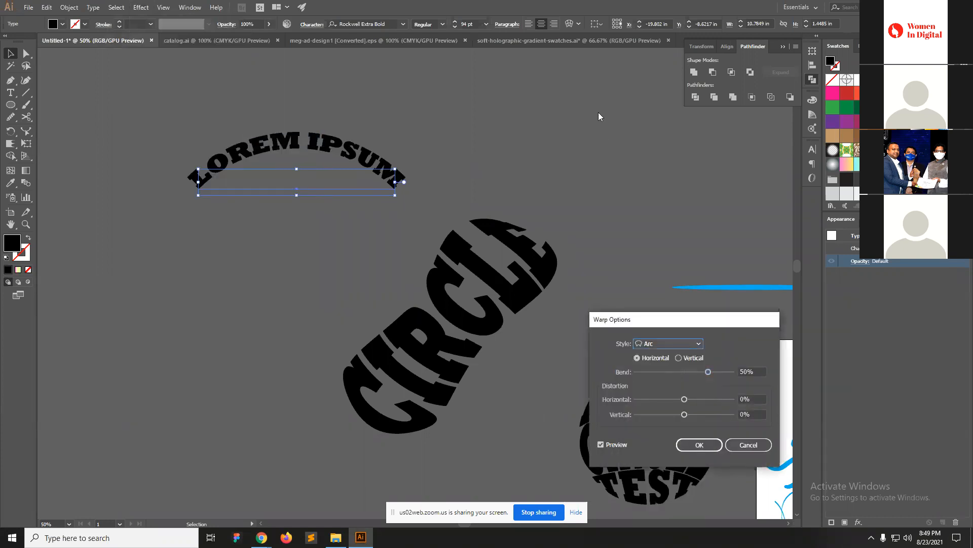
{"action": "left_click_drag", "start_coordinate": [672, 318], "coordinate": [601, 122]}
{"action": "left_click", "coordinate": [576, 152]}
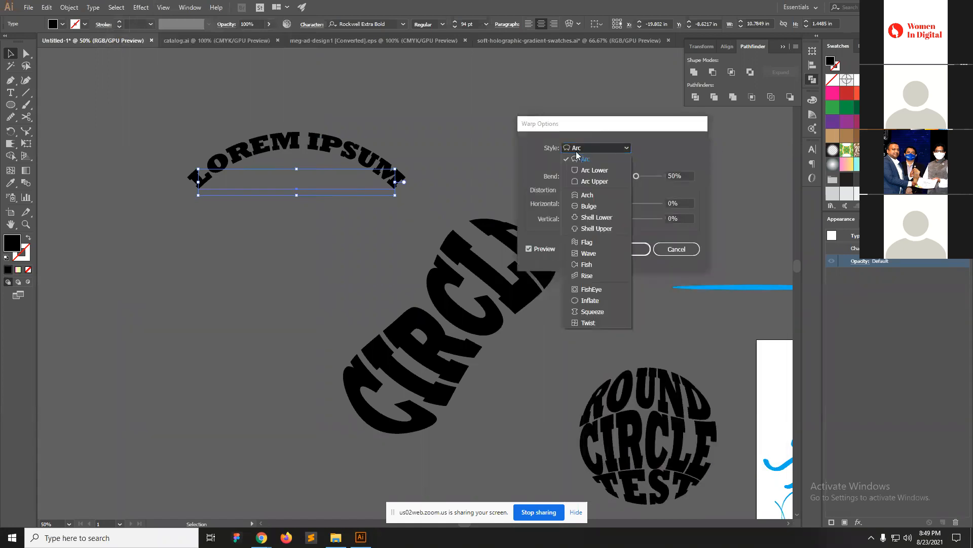
{"action": "left_click", "coordinate": [587, 241]}
{"action": "left_click", "coordinate": [596, 148]}
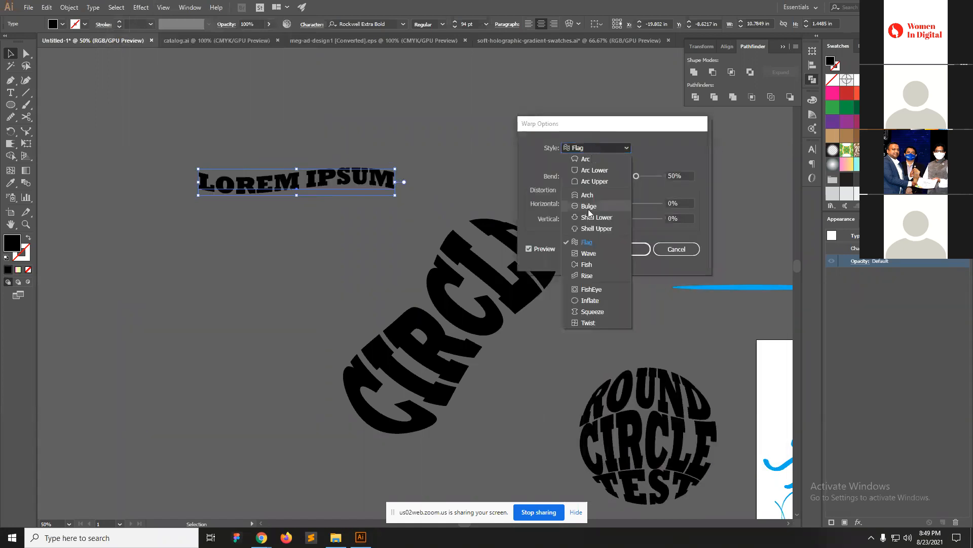
{"action": "left_click", "coordinate": [588, 242]}
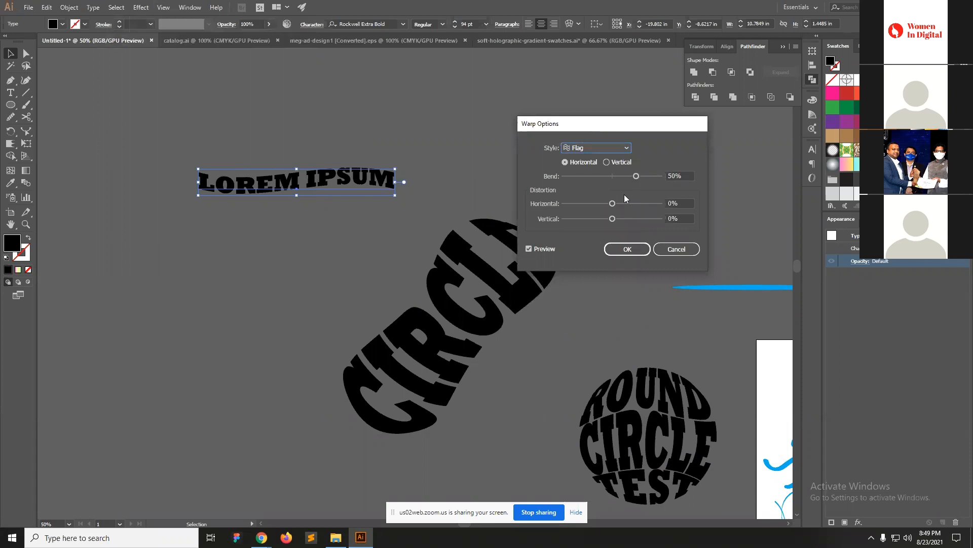
Set the horizontal Flag warp to 60% bend, 47% horizontal and 1% vertical distortion, trying the vertical orientation on the way, and apply it.
{"action": "mouse_move", "coordinate": [613, 204]}
{"action": "left_mouse_down"}
{"action": "mouse_move", "coordinate": [634, 204]}
{"action": "mouse_move", "coordinate": [612, 220]}
{"action": "left_mouse_up"}
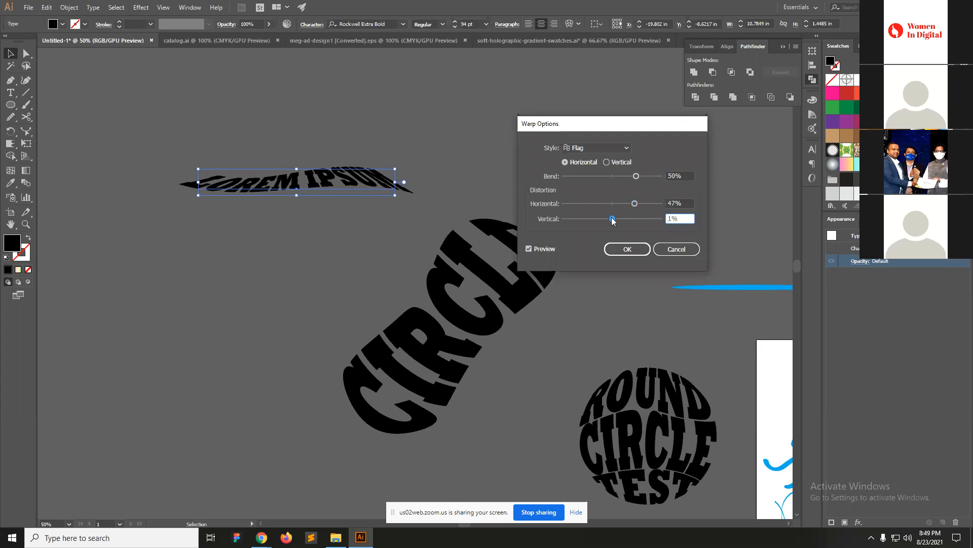
{"action": "mouse_move", "coordinate": [635, 186]}
{"action": "left_mouse_down"}
{"action": "mouse_move", "coordinate": [574, 183]}
{"action": "mouse_move", "coordinate": [625, 176]}
{"action": "left_mouse_up"}
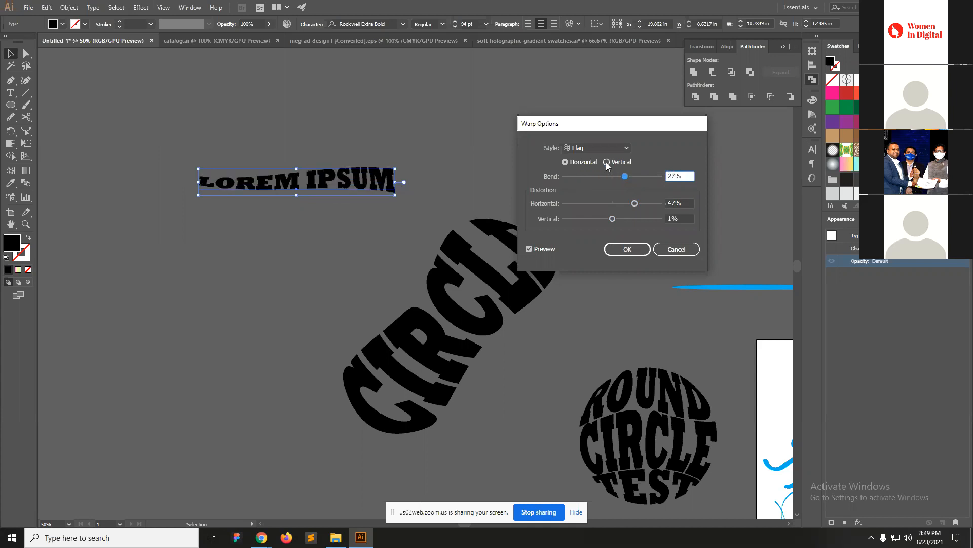
{"action": "left_click", "coordinate": [606, 162]}
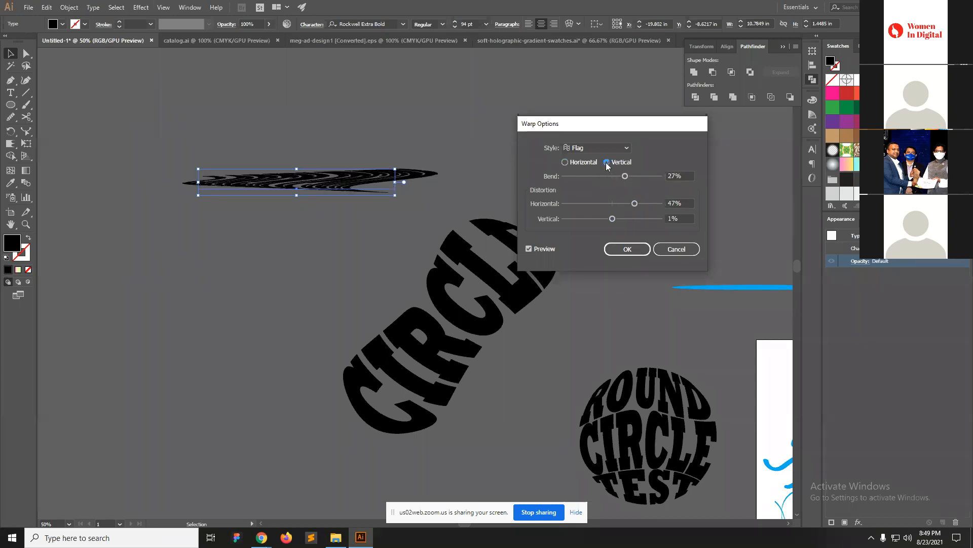
{"action": "left_click", "coordinate": [564, 163]}
{"action": "left_click_drag", "start_coordinate": [626, 176], "coordinate": [641, 176]}
{"action": "left_click", "coordinate": [627, 249]}
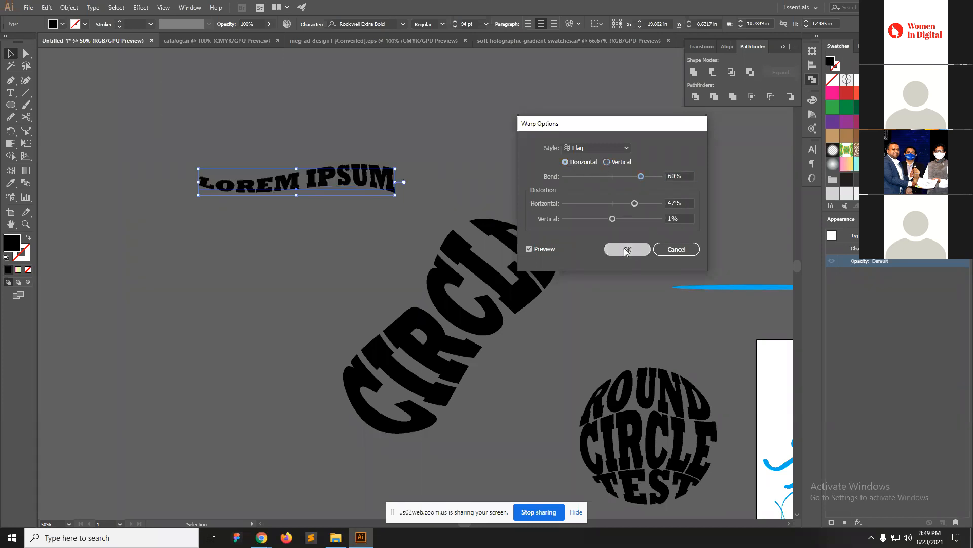
Add a Wave warp as a second effect on "LOREM IPSUM" with 60% bend, 31% horizontal and 1% vertical distortion.
{"action": "left_click", "coordinate": [138, 7]}
{"action": "mouse_move", "coordinate": [173, 145]}
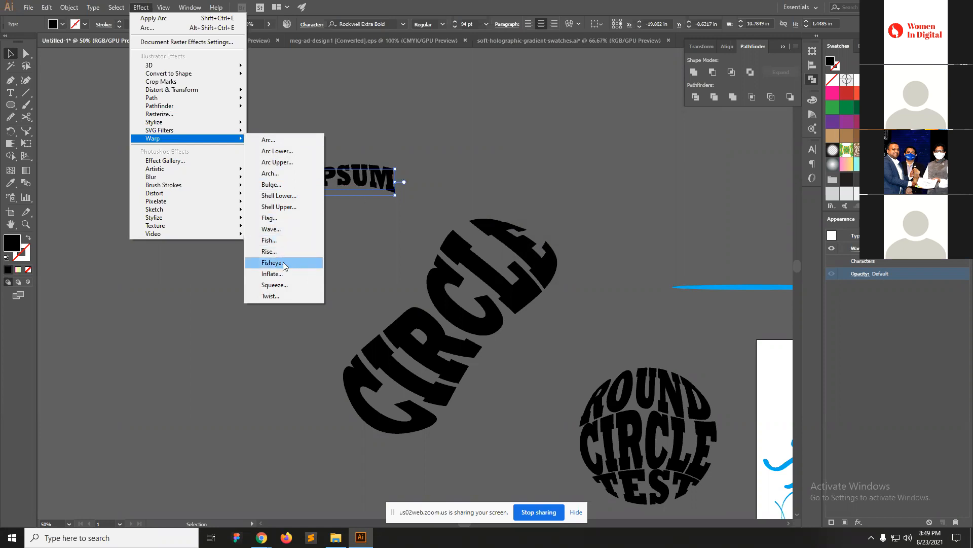
{"action": "left_click", "coordinate": [303, 229]}
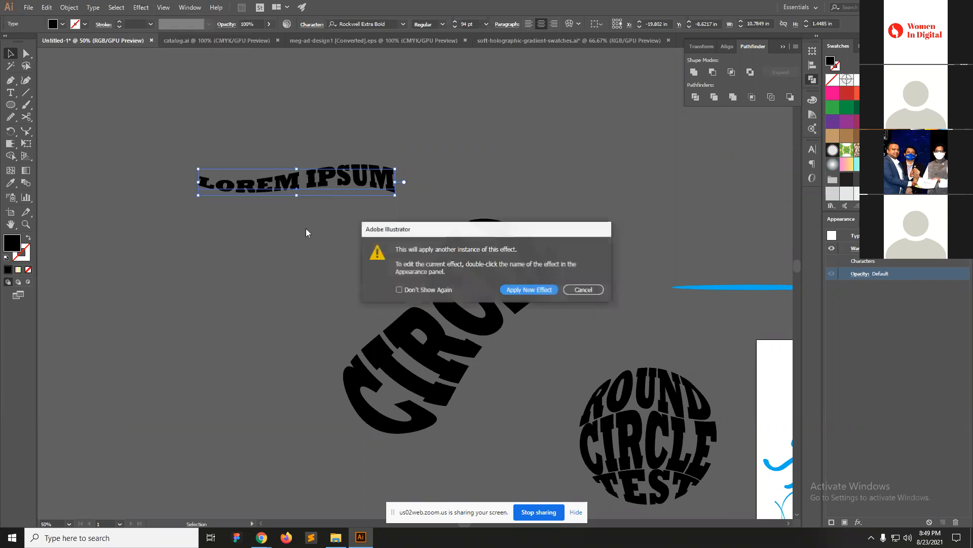
{"action": "left_click", "coordinate": [529, 290]}
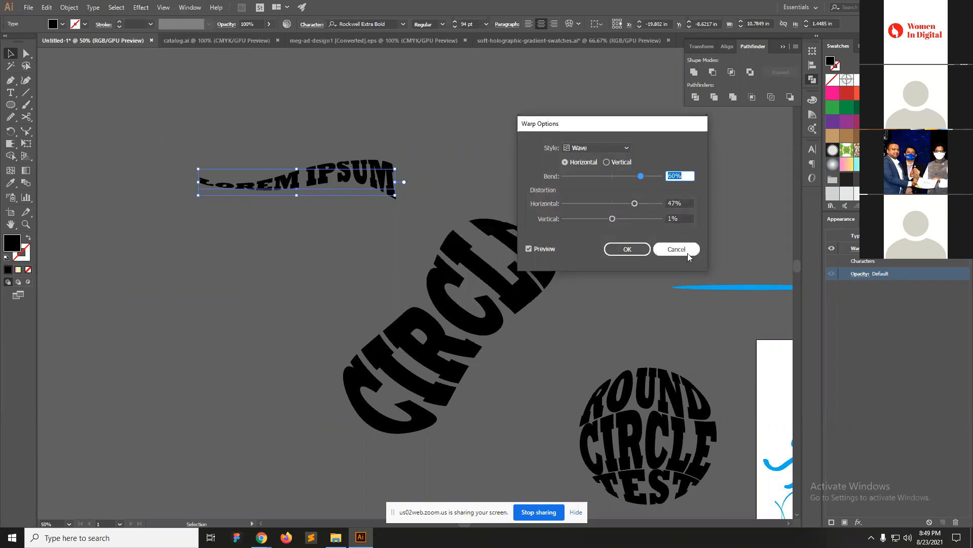
{"action": "mouse_move", "coordinate": [633, 207]}
{"action": "left_mouse_down"}
{"action": "mouse_move", "coordinate": [577, 205]}
{"action": "mouse_move", "coordinate": [628, 211]}
{"action": "left_mouse_up"}
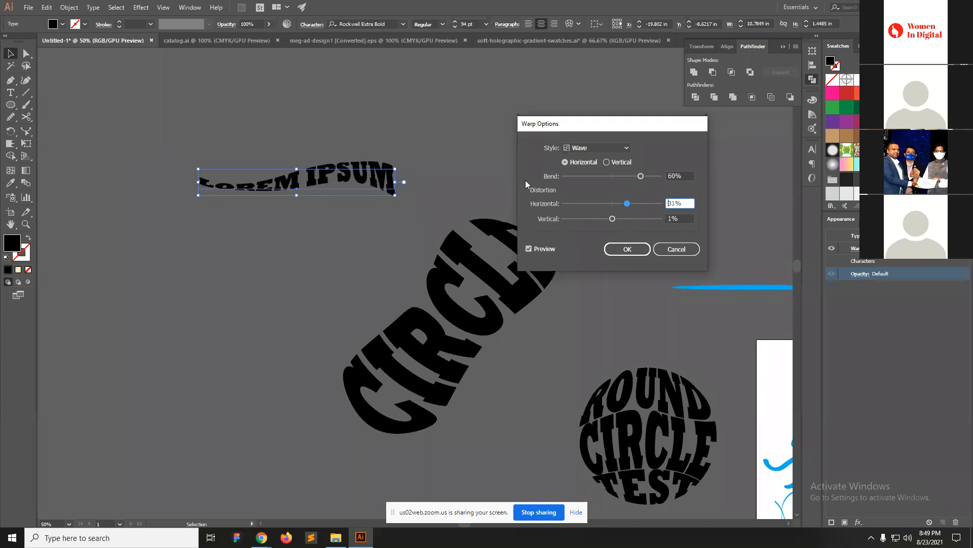
{"action": "left_click", "coordinate": [627, 249]}
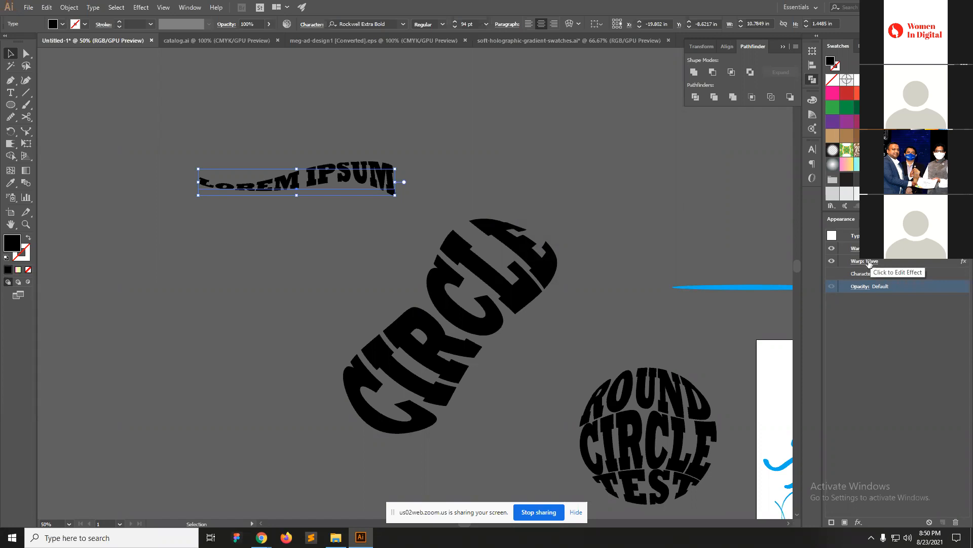
Hide the Wave warp on "LOREM IPSUM", edit its Flag warp to a negative bend with less horizontal distortion, and deselect the text.
{"action": "left_click", "coordinate": [832, 261]}
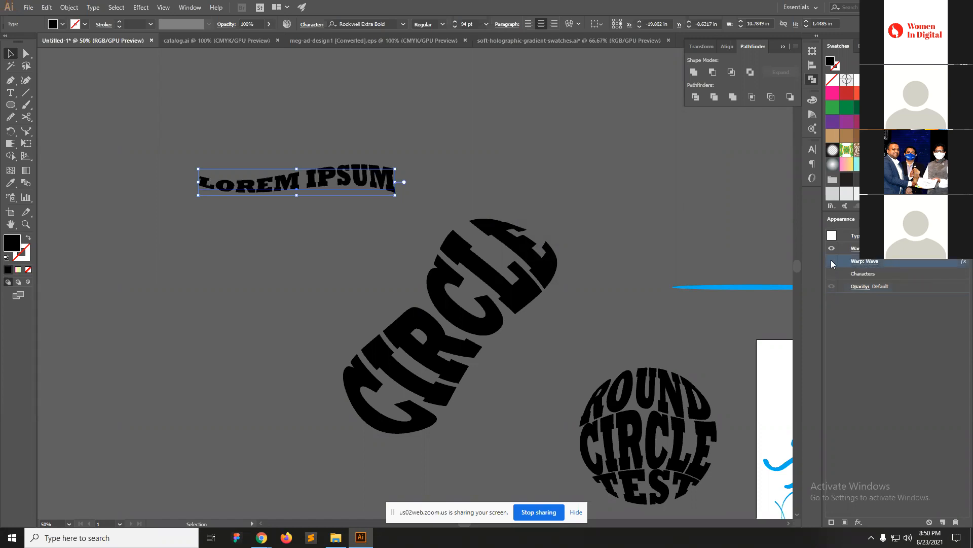
{"action": "left_click", "coordinate": [456, 147]}
{"action": "left_click", "coordinate": [253, 180]}
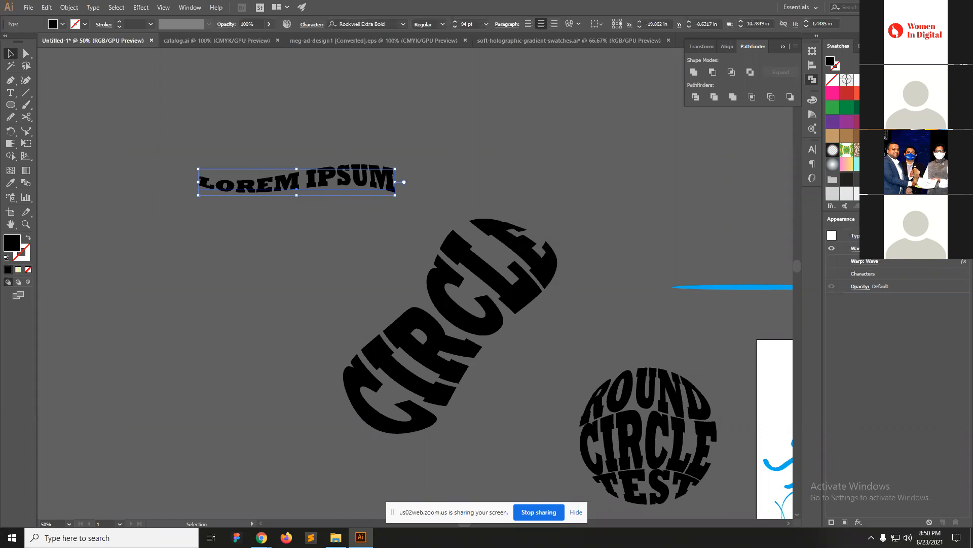
{"action": "left_click", "coordinate": [862, 248]}
{"action": "left_click_drag", "start_coordinate": [641, 177], "coordinate": [596, 181]}
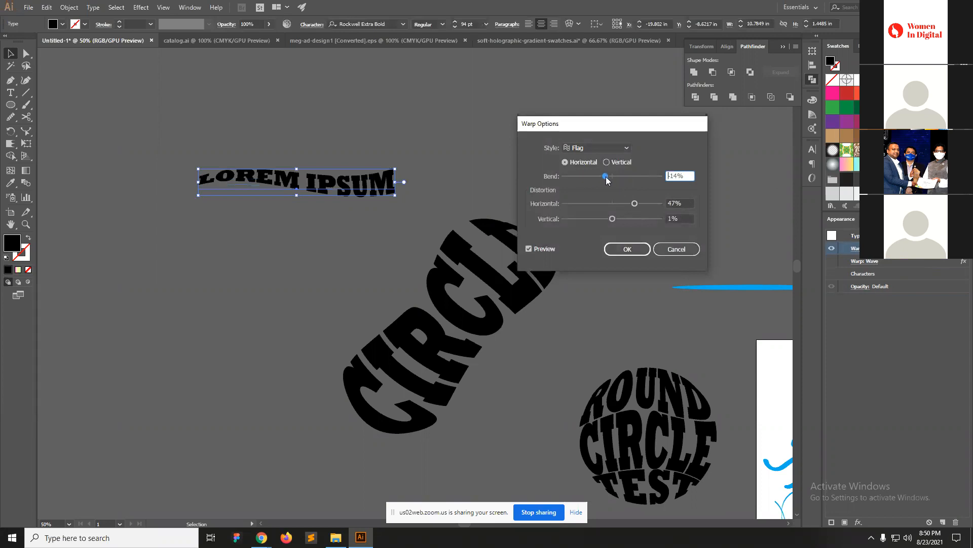
{"action": "left_click_drag", "start_coordinate": [639, 206], "coordinate": [612, 205]}
{"action": "left_click", "coordinate": [628, 249]}
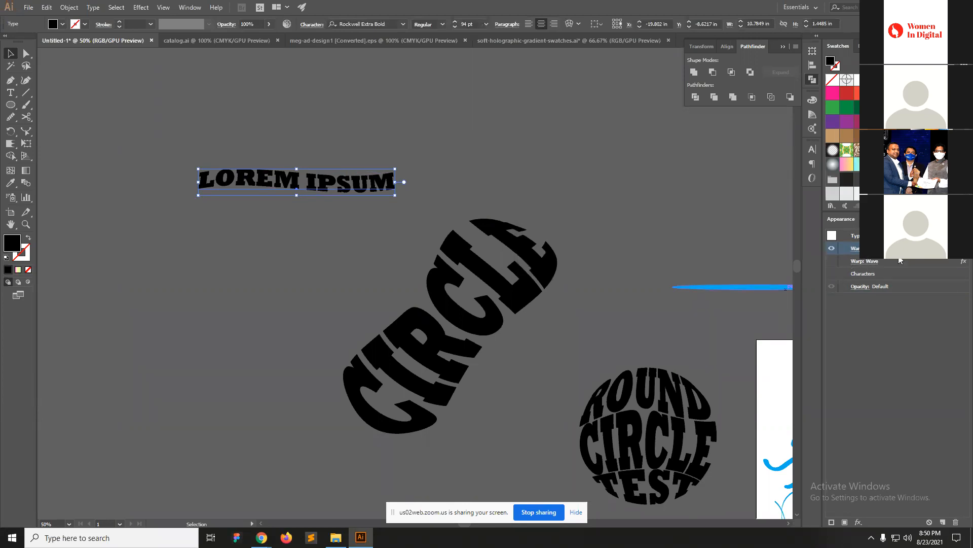
{"action": "left_click", "coordinate": [900, 349]}
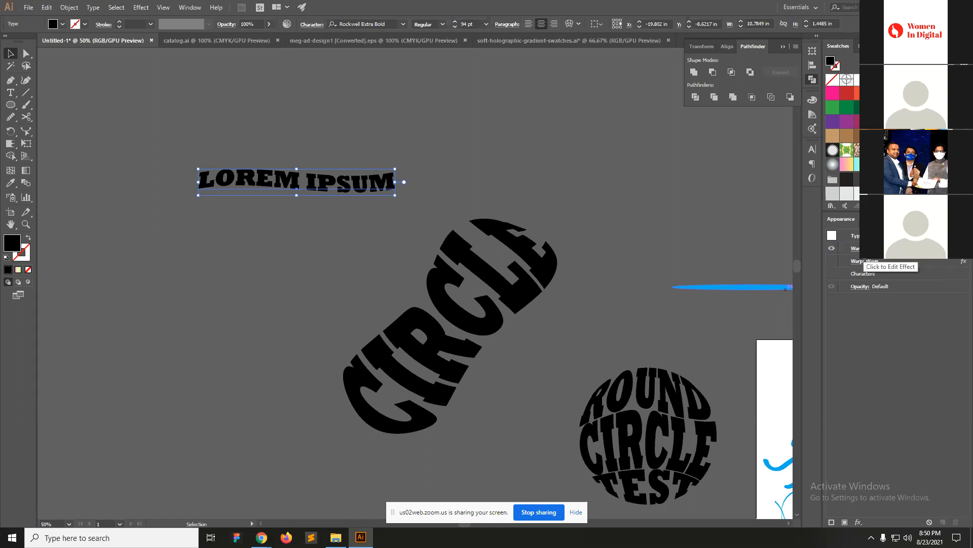
{"action": "left_click", "coordinate": [617, 220]}
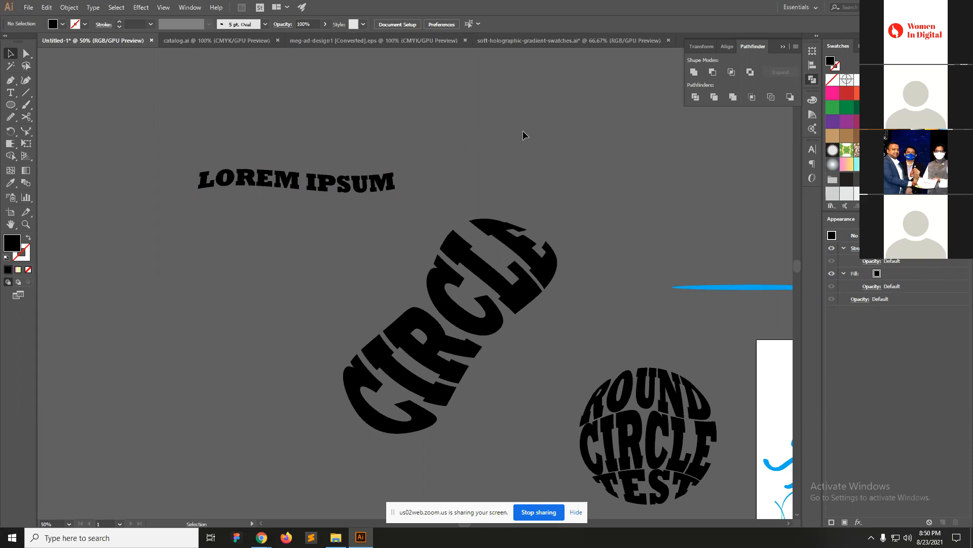
Review the whole document, from the distorted texts to the pattern, brush, gradient and blend samples, keeping it open.
{"action": "key", "text": "ctrl+minus"}
{"action": "key", "text": "ctrl+0"}
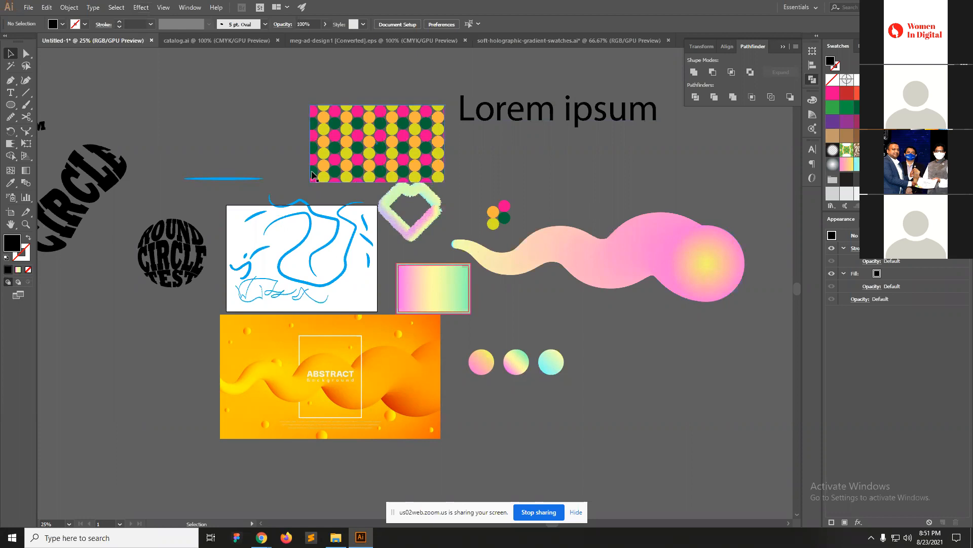
{"action": "left_click_drag", "start_coordinate": [296, 136], "coordinate": [434, 251]}
{"action": "left_click", "coordinate": [321, 259], "text": "ctrl+alt"}
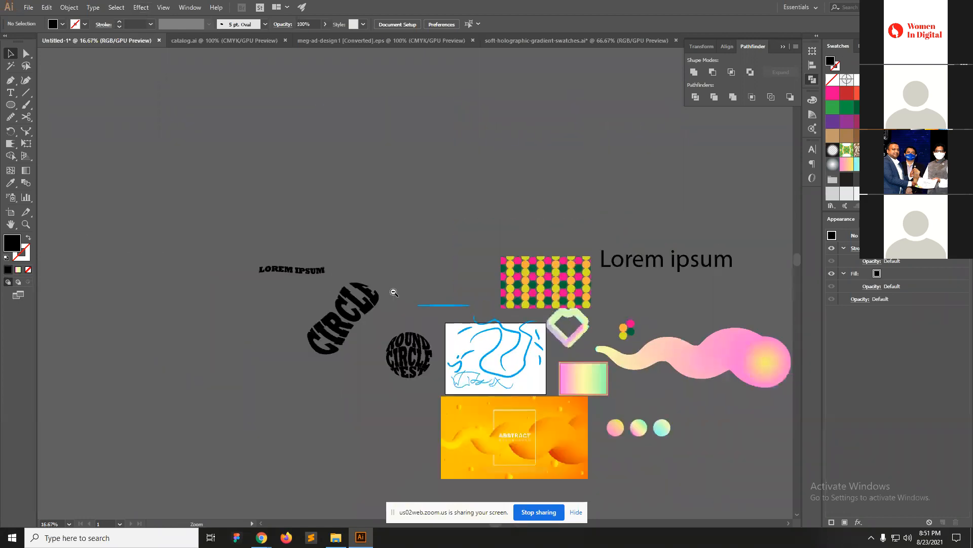
{"action": "left_click", "coordinate": [394, 295], "text": "ctrl+alt"}
{"action": "left_click", "coordinate": [479, 298], "text": "ctrl"}
{"action": "left_click", "coordinate": [480, 298], "text": "ctrl"}
{"action": "left_click_drag", "start_coordinate": [467, 328], "coordinate": [385, 240]}
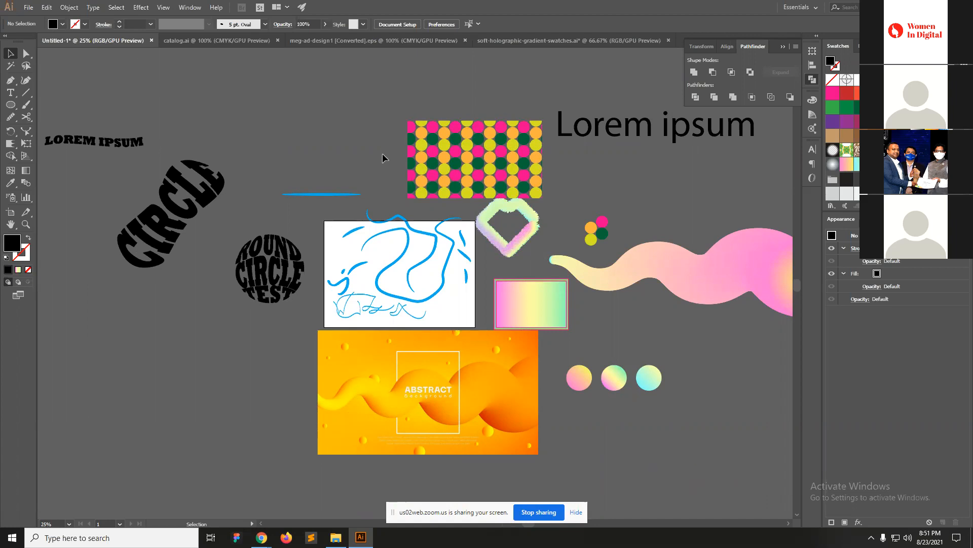
{"action": "left_click", "coordinate": [152, 40]}
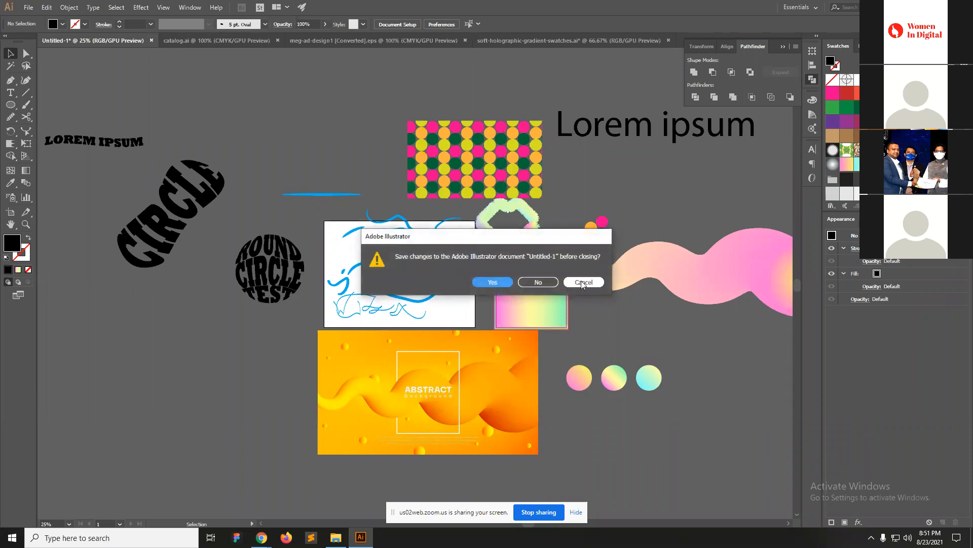
{"action": "left_click", "coordinate": [601, 281]}
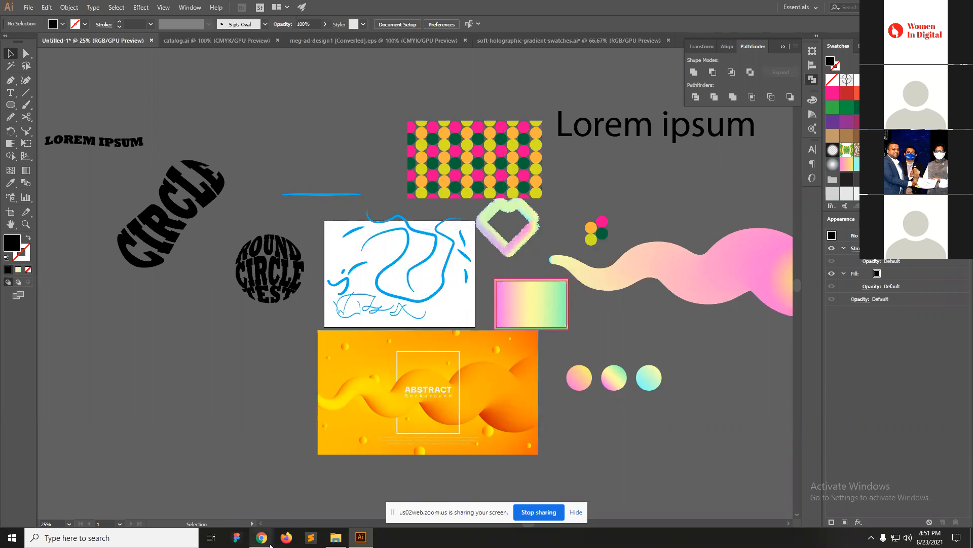
Switch to Chrome and bring up the Zoom meeting page.
{"action": "mouse_move", "coordinate": [262, 537]}
{"action": "left_click", "coordinate": [235, 491]}
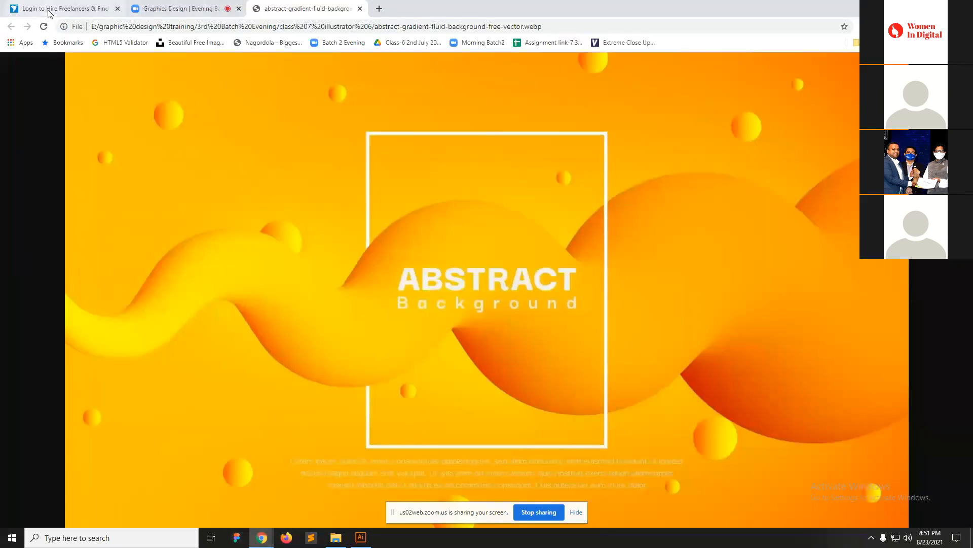
{"action": "left_click", "coordinate": [169, 15]}
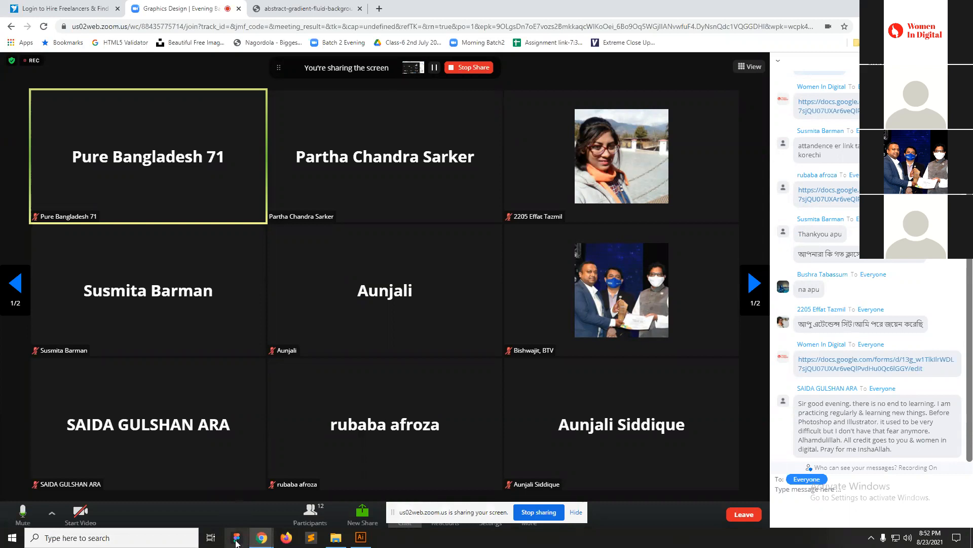
Close the abstract gradient background image in the browser and show the second page of meeting participants.
{"action": "mouse_move", "coordinate": [269, 540]}
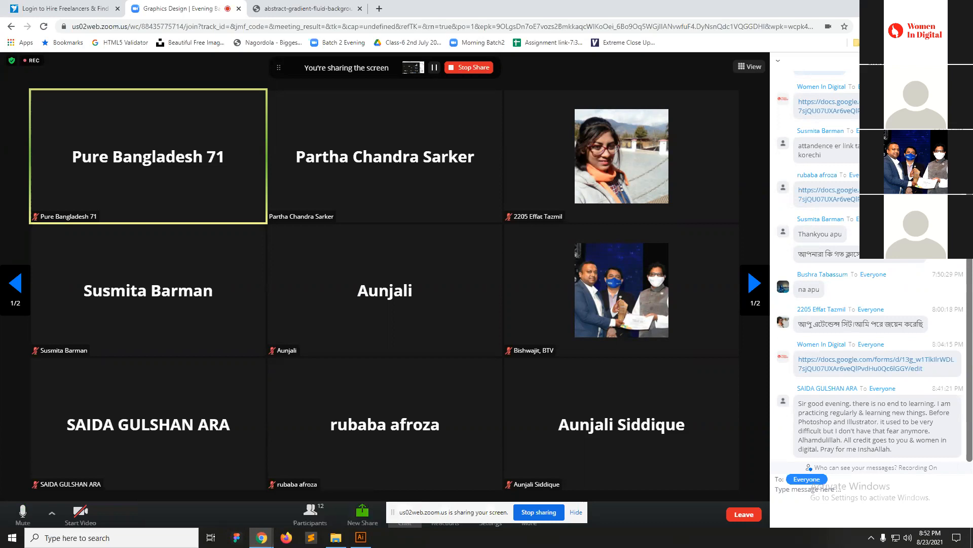
{"action": "left_click", "coordinate": [337, 8]}
{"action": "left_click", "coordinate": [360, 9]}
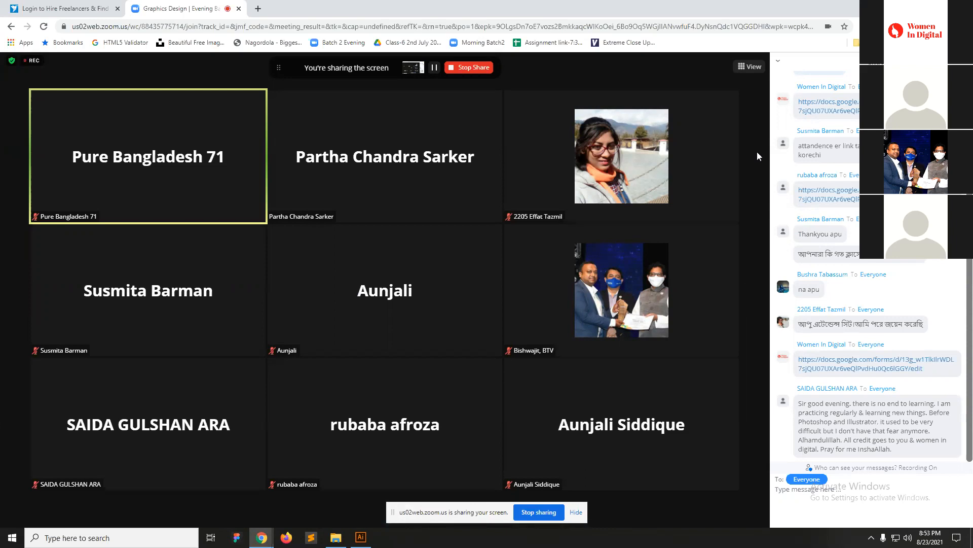
{"action": "mouse_move", "coordinate": [755, 155]}
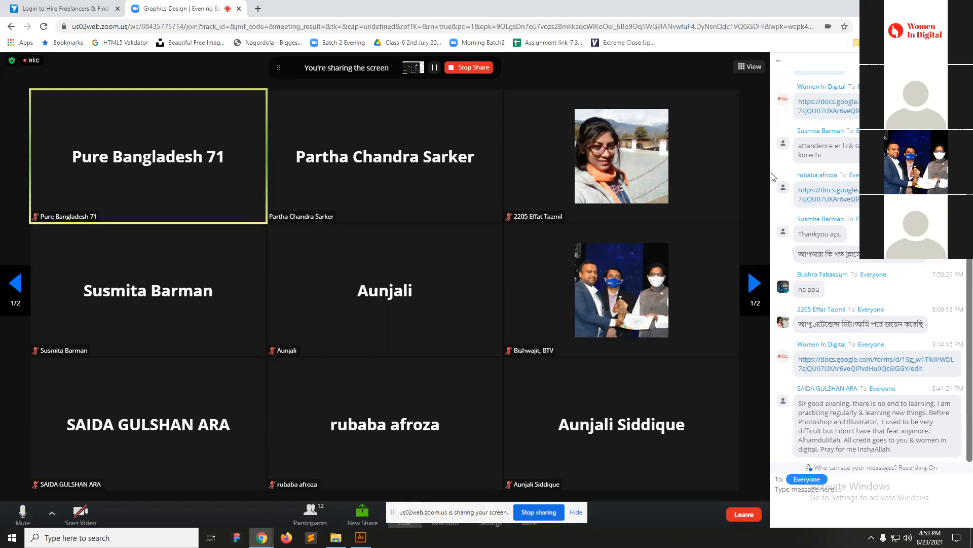
{"action": "left_click", "coordinate": [754, 282]}
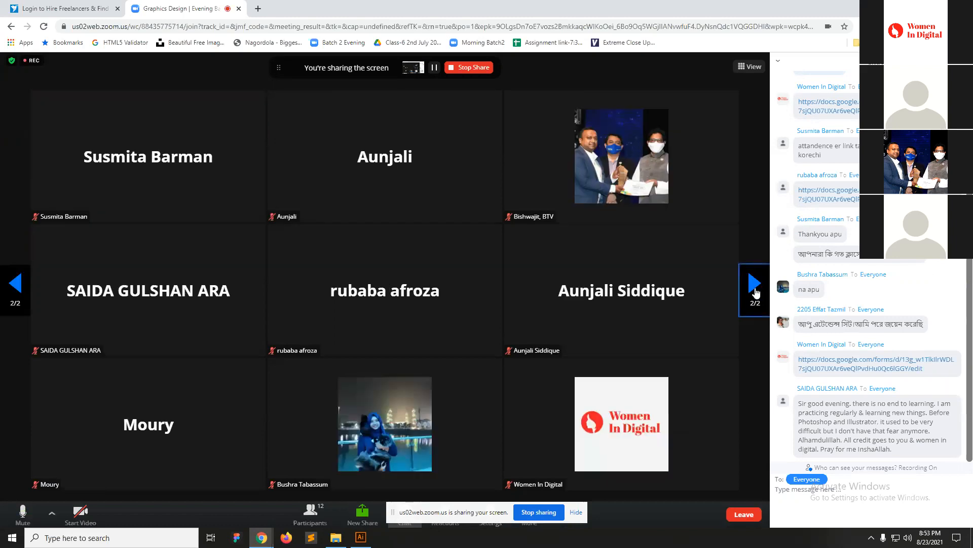